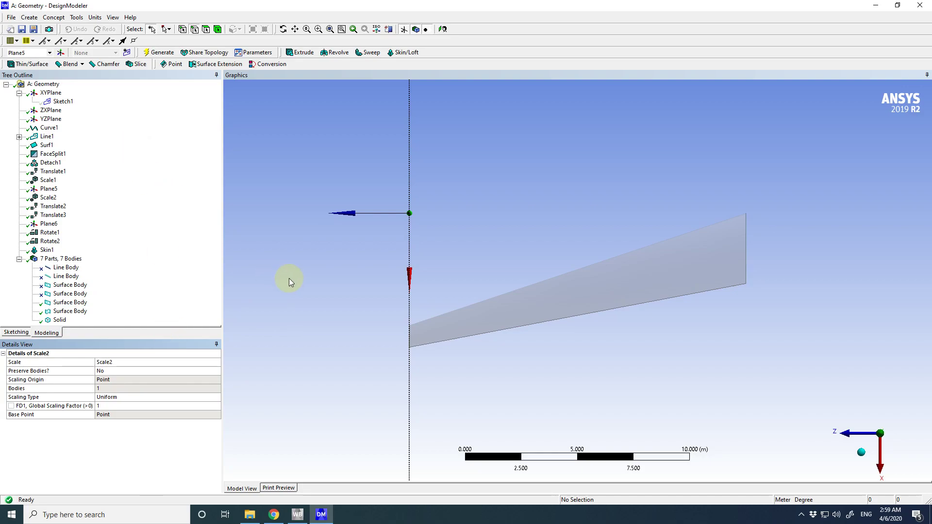
- Examine the tapered wing solid in isometric, end-on and top views
click(863, 458)
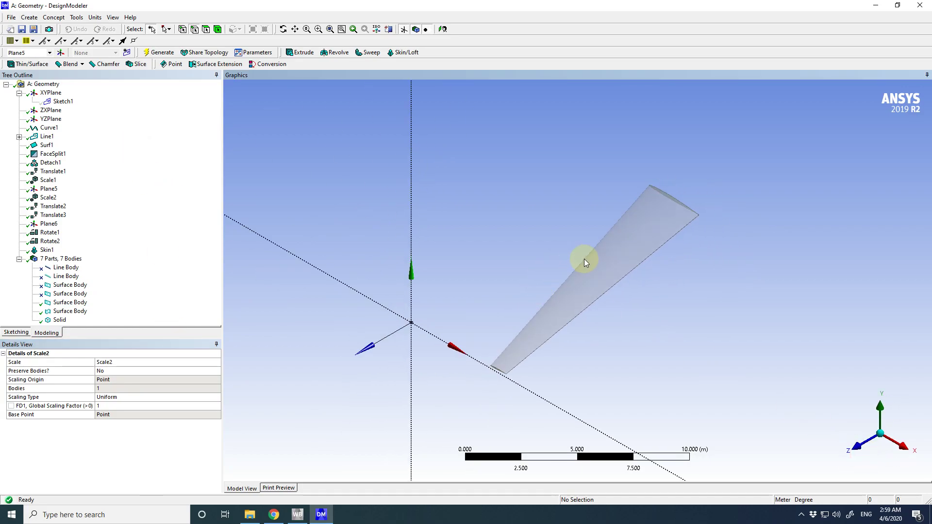
middle_drag(603, 377, 658, 331)
scroll(613, 270, up, 3)
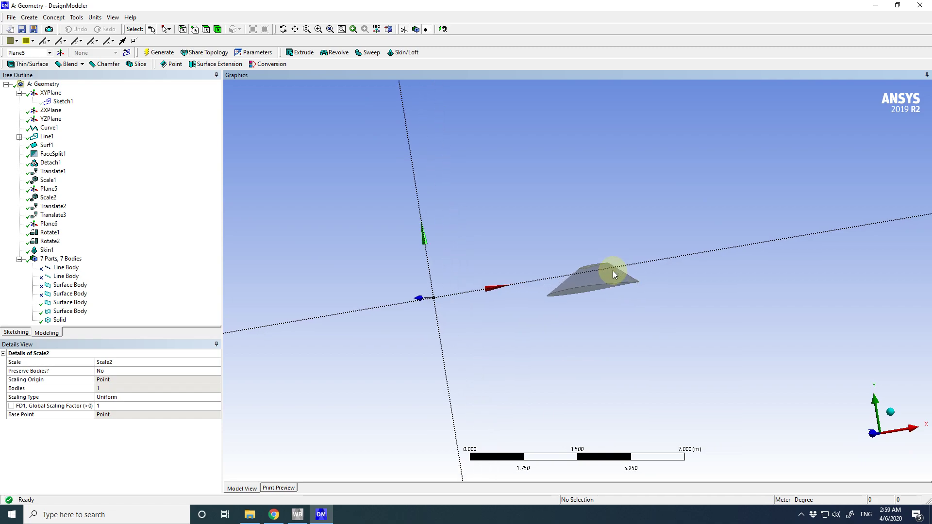
scroll(619, 241, up, 3)
middle_drag(618, 245, 624, 276)
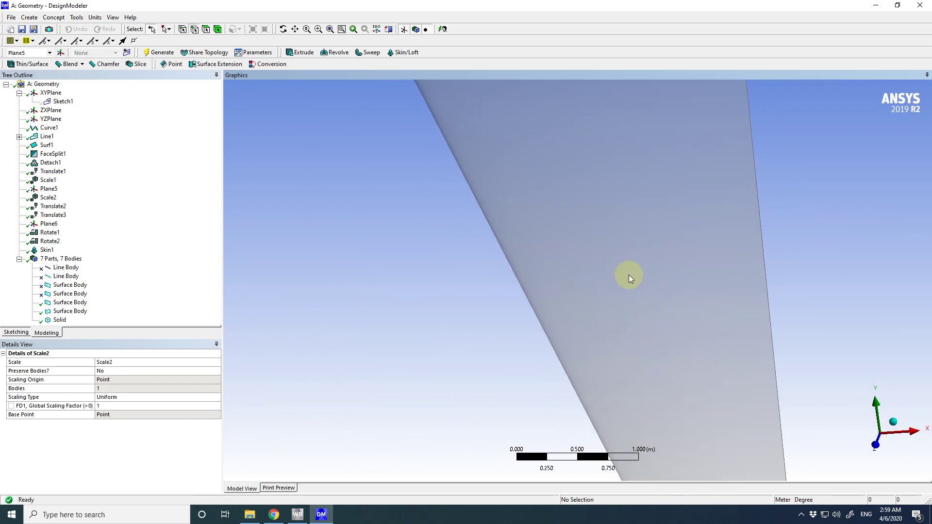
click(897, 420)
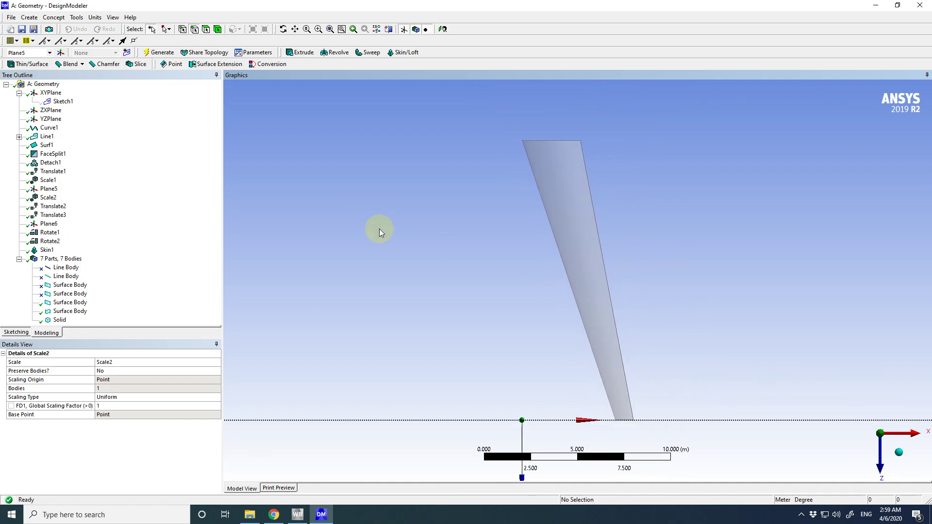
- Export the wing geometry as the STEP file wing.stp in the folder "Tutorial 3 - wing with jet engine"
click(10, 17)
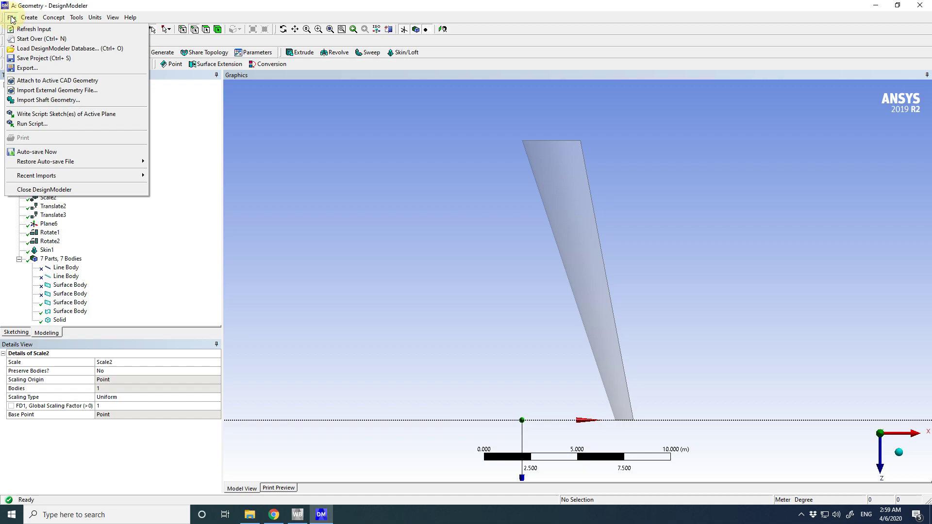
click(54, 68)
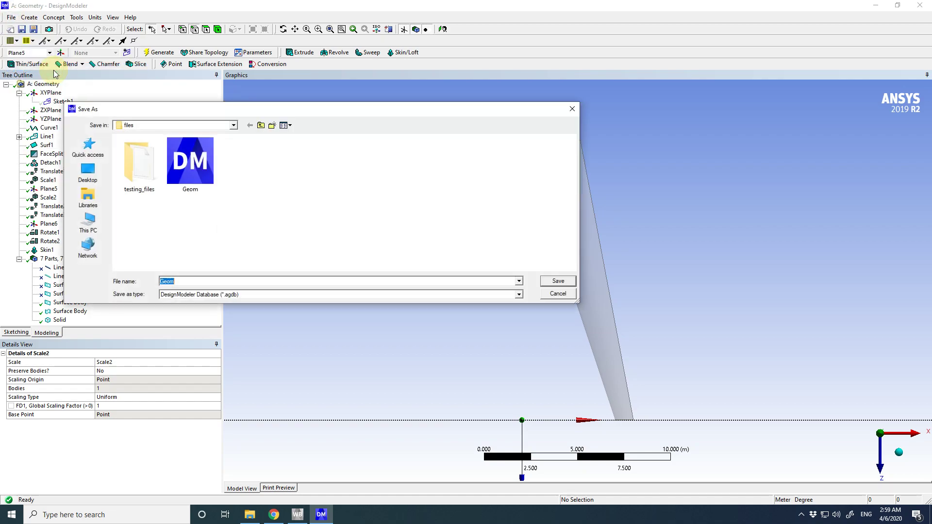
click(461, 293)
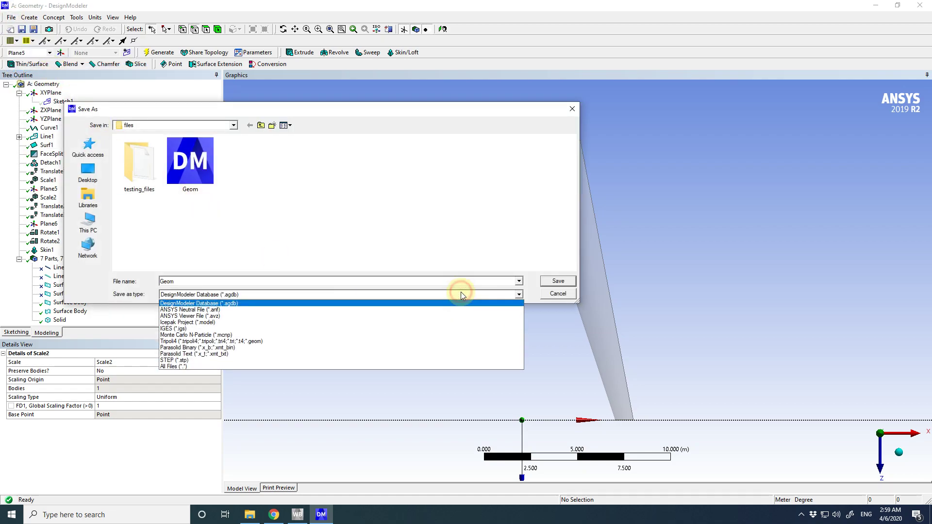
click(313, 360)
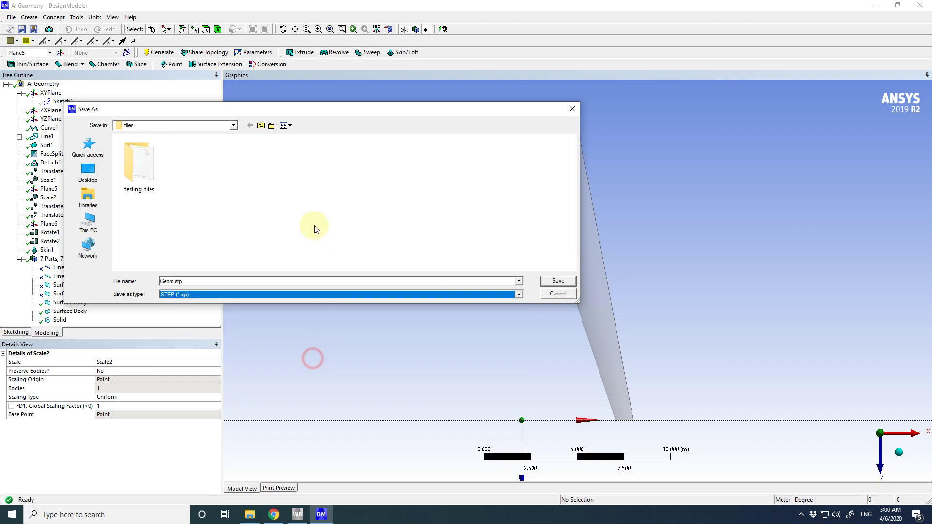
click(264, 128)
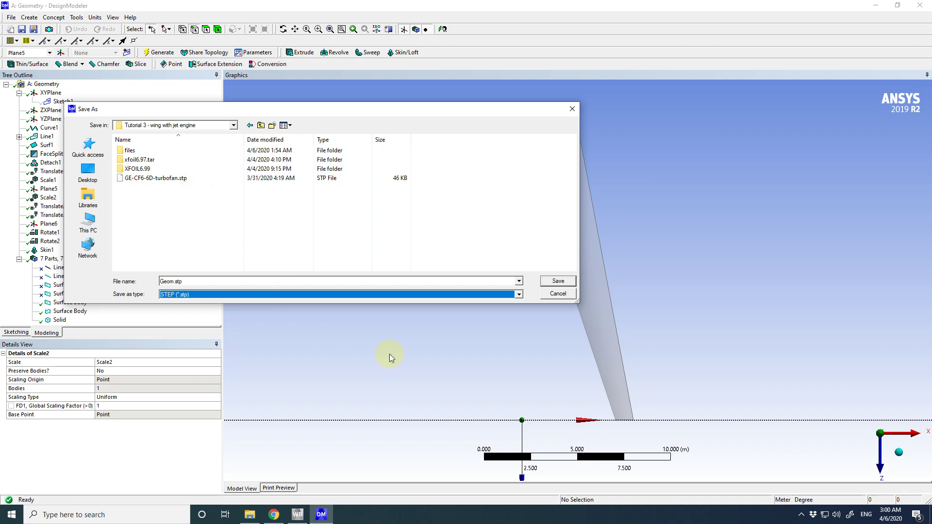
double_click(168, 282)
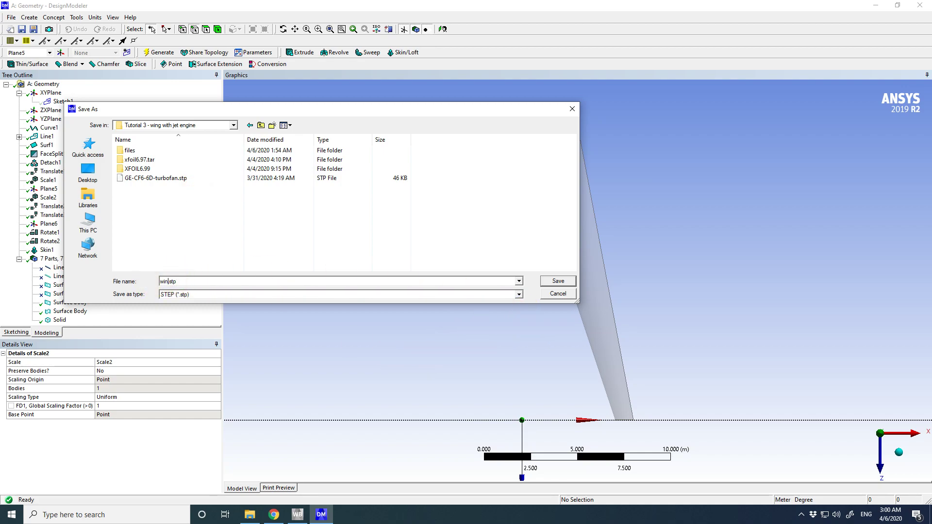
click(559, 282)
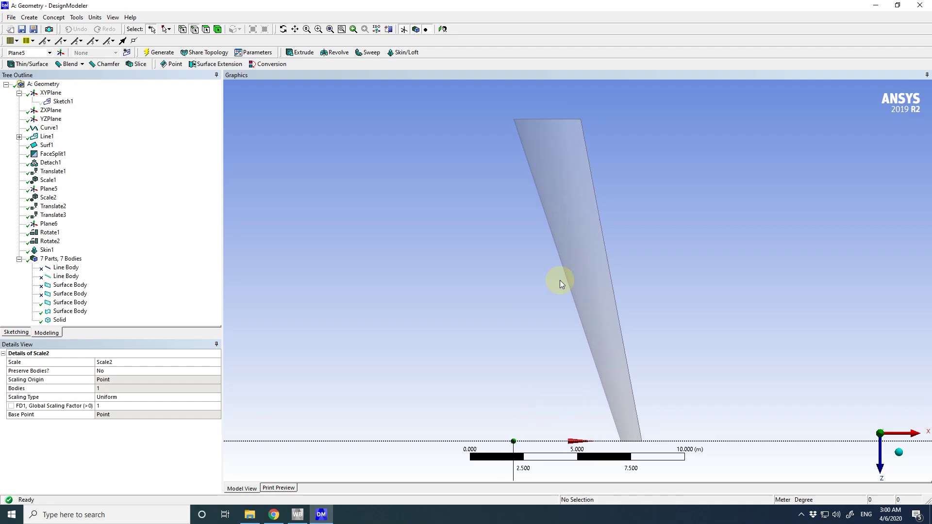
scroll(560, 280, up, 1)
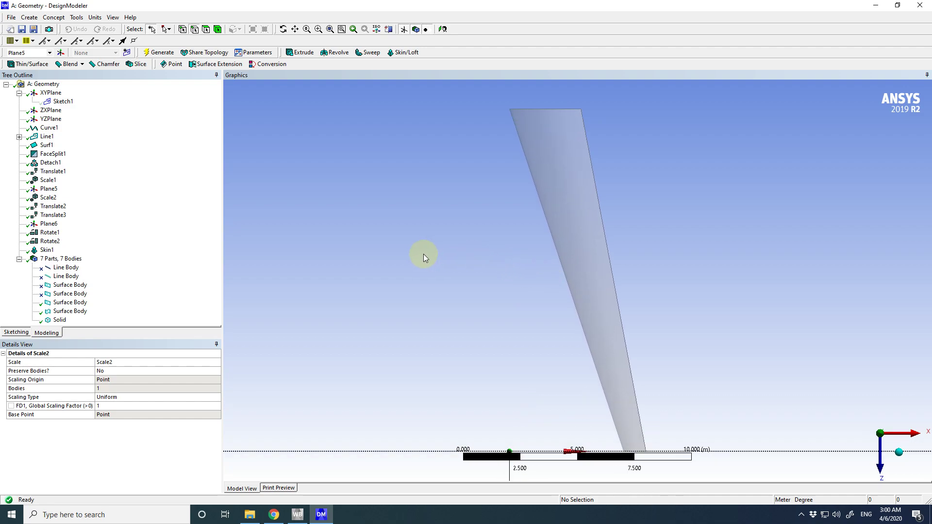
- Start saving the project and browse to OneDrive > Desktop > EME4423 CFD 2020S1 > Tutorial 3 - wing with jet engine
click(33, 29)
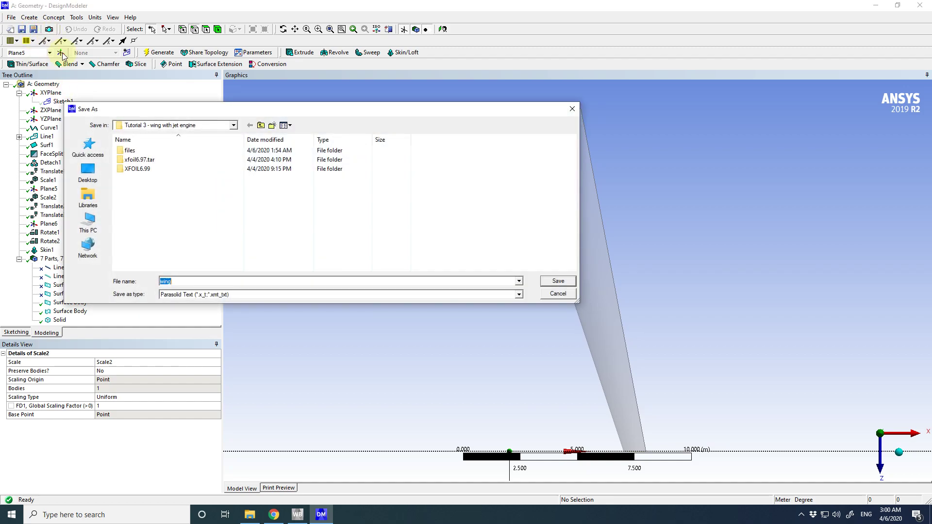
click(556, 298)
click(23, 30)
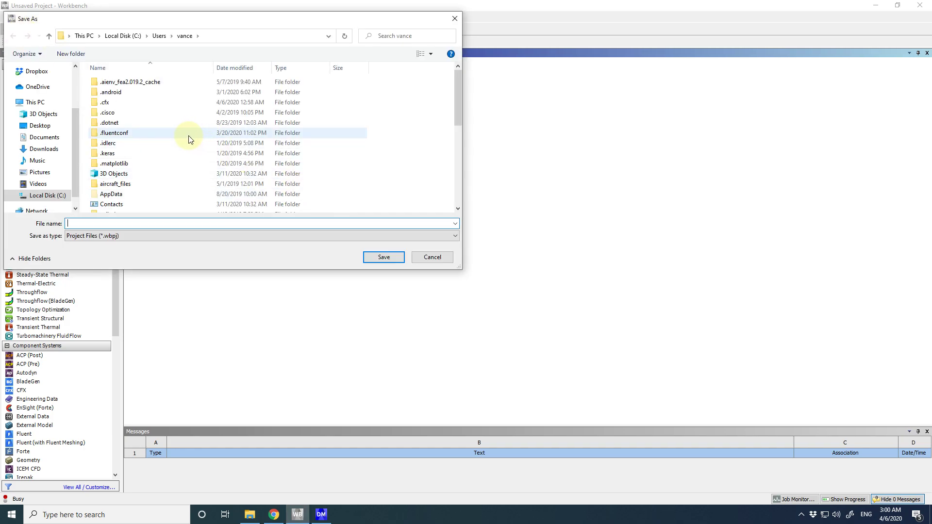
scroll(190, 140, down, 4)
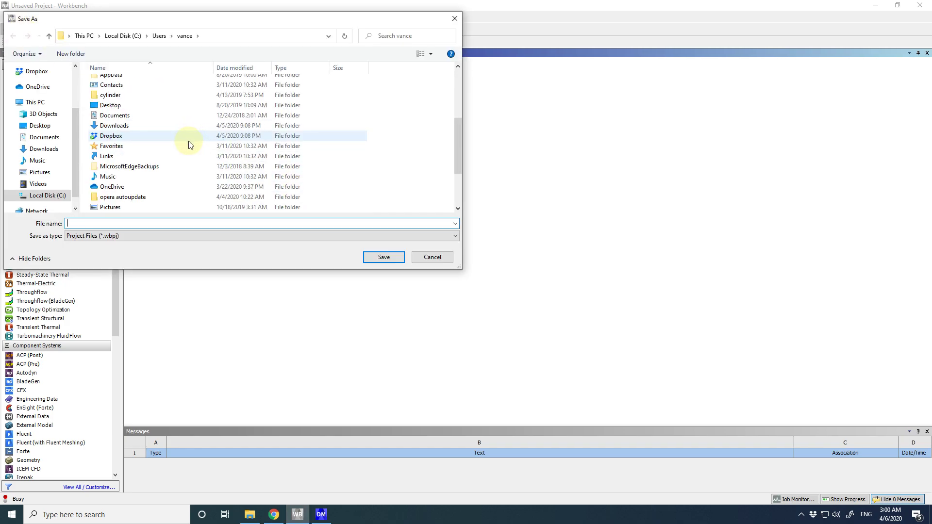
double_click(171, 106)
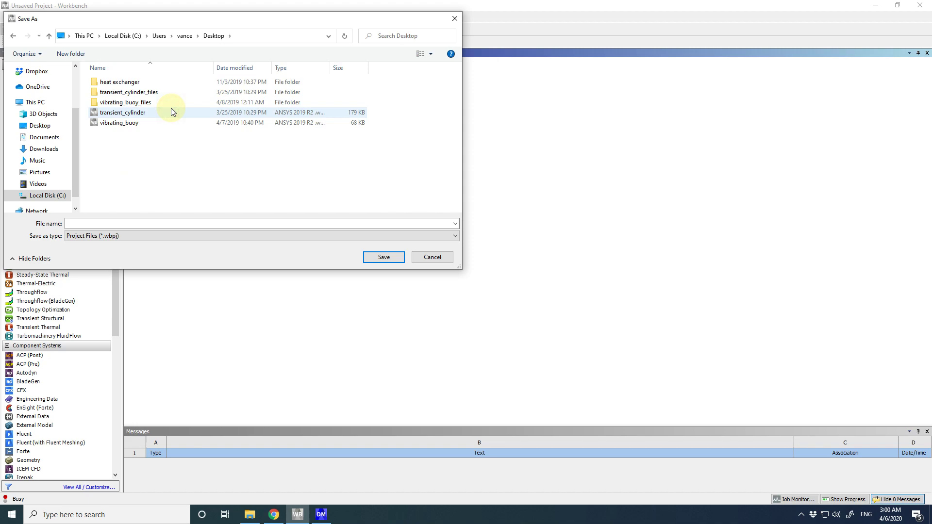
click(185, 36)
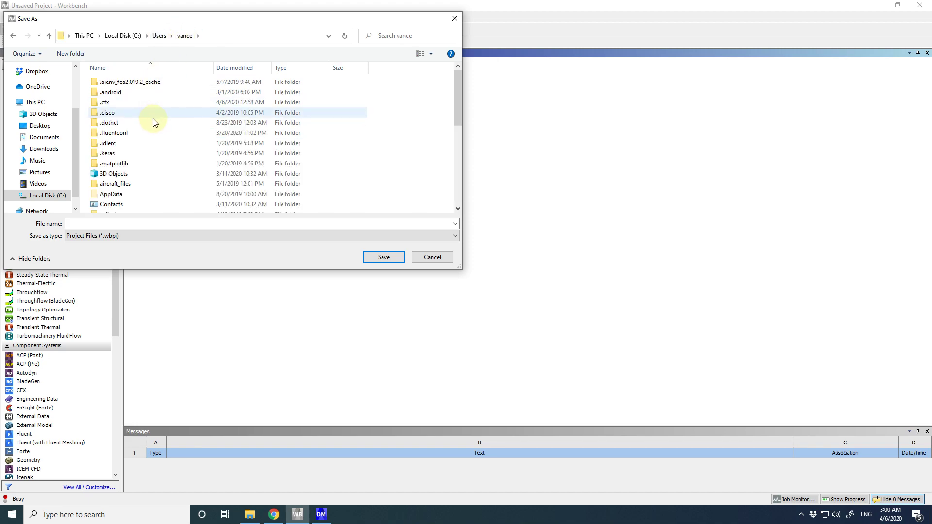
scroll(155, 126, down, 5)
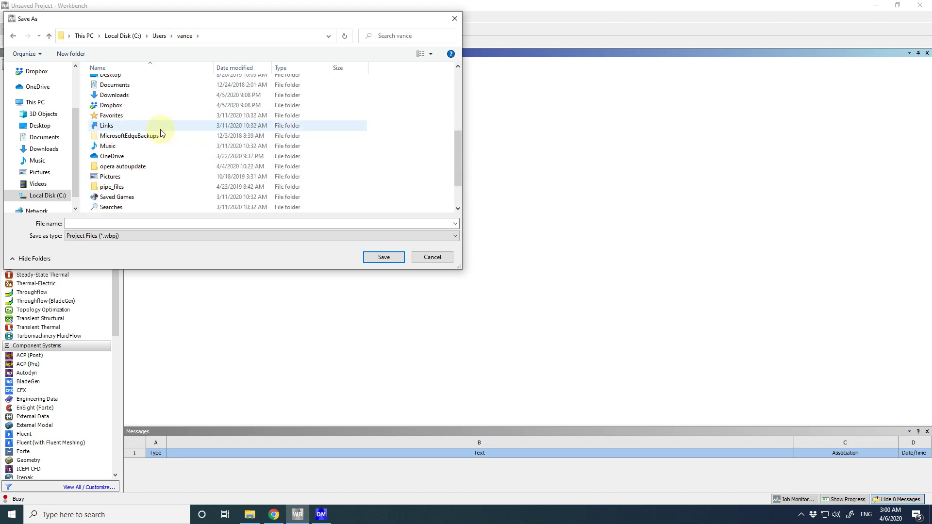
double_click(137, 156)
double_click(119, 82)
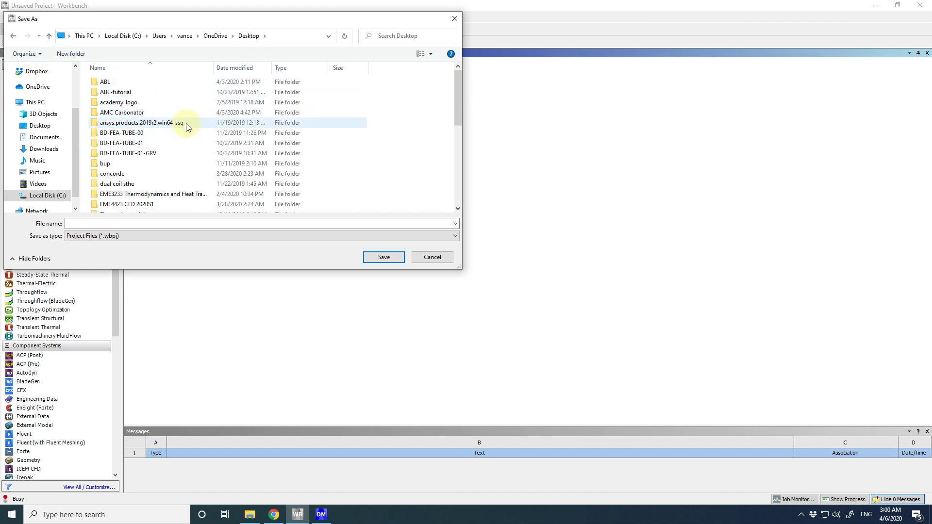
scroll(184, 154, down, 3)
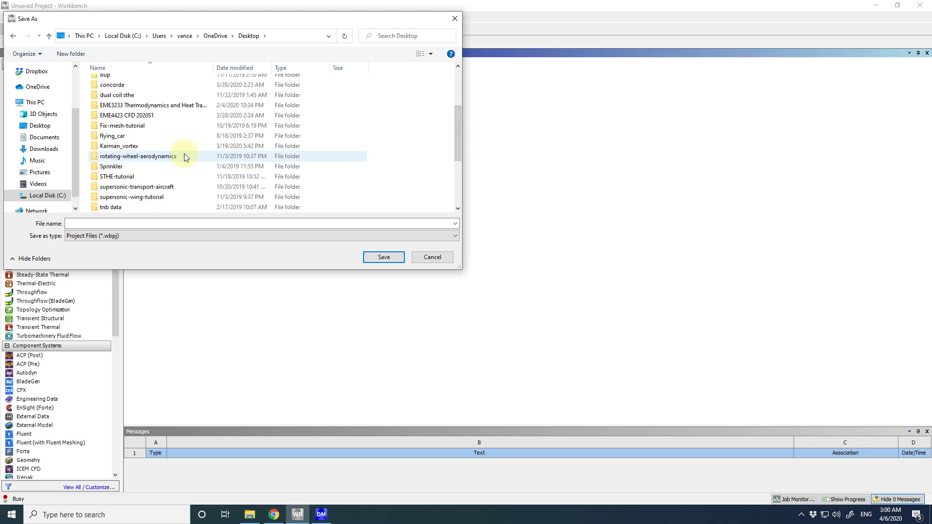
double_click(204, 110)
double_click(198, 103)
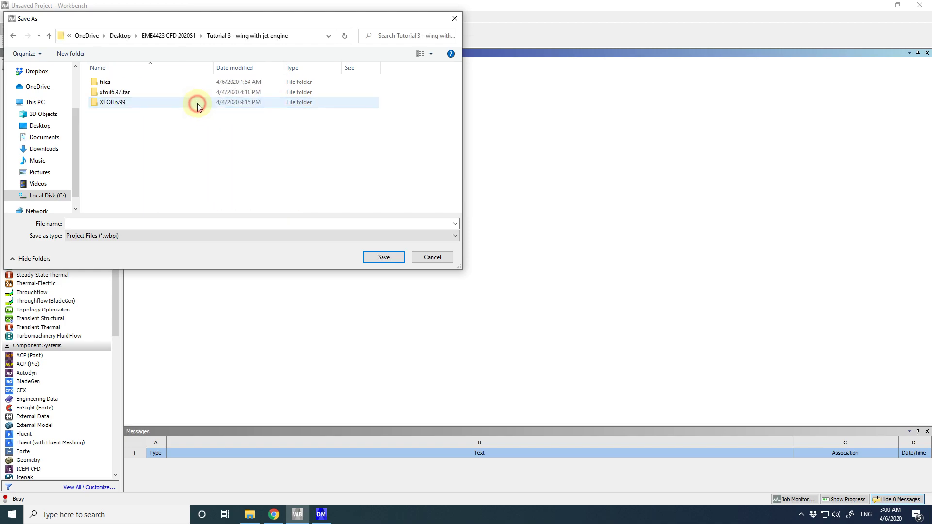
- Name the project wing-engine-tutorial and save it in the chosen folder
click(167, 226)
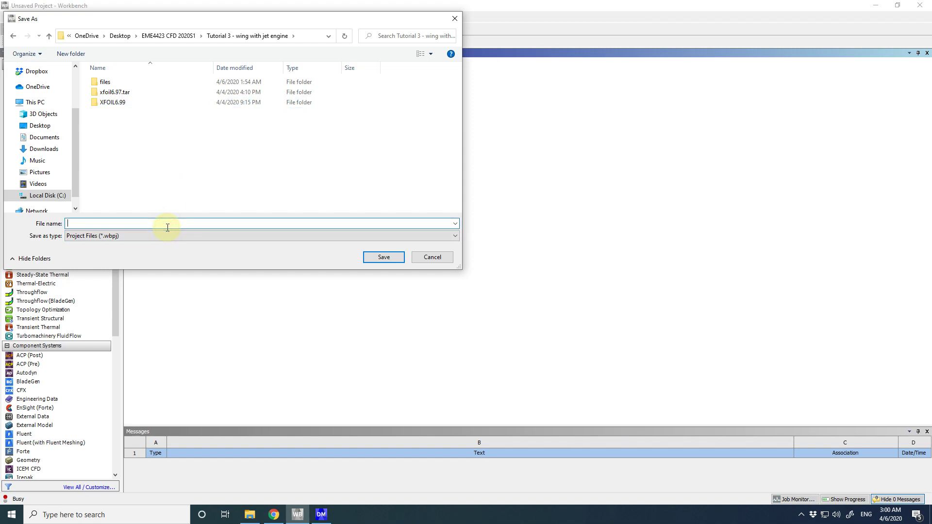
text(wing-eng)
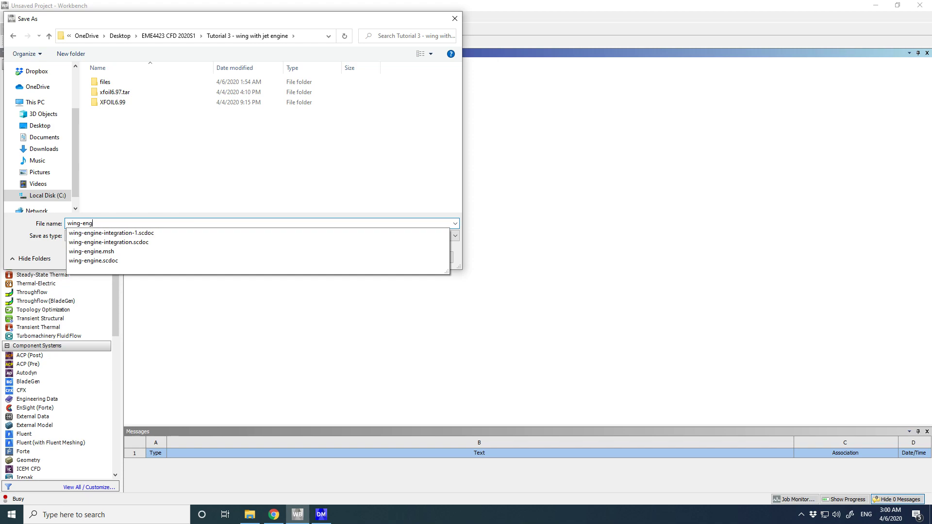
text(ine-tutorial)
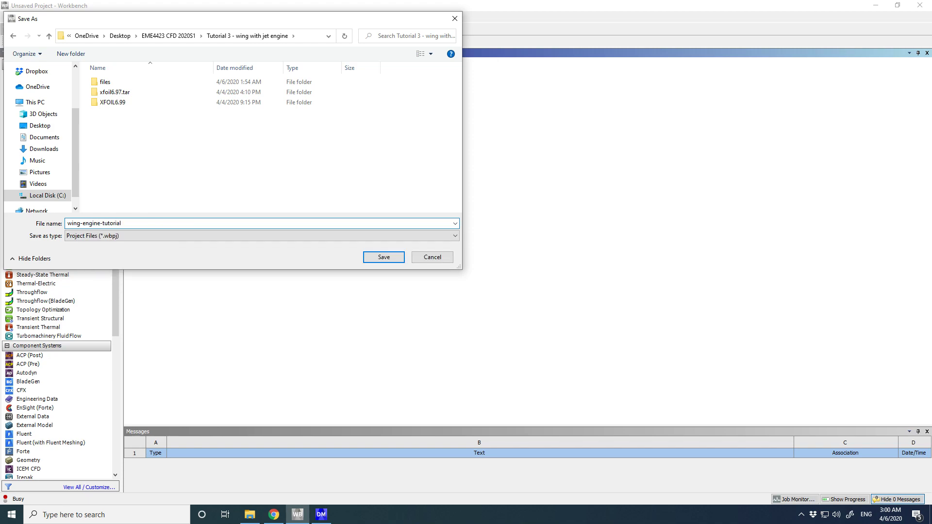
key(Return)
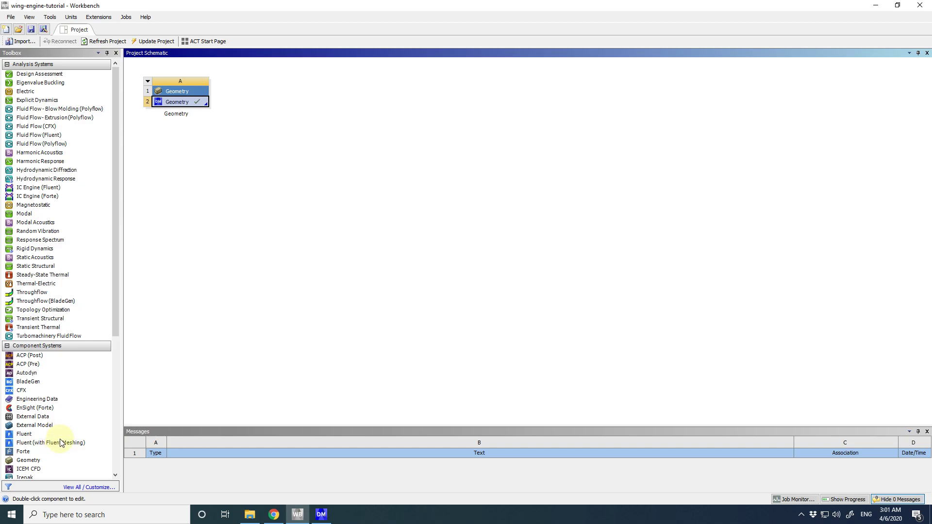
- Add a second Geometry system beside the existing one in the Workbench project schematic and open it as a new SpaceClaim geometry
drag(56, 462, 306, 122)
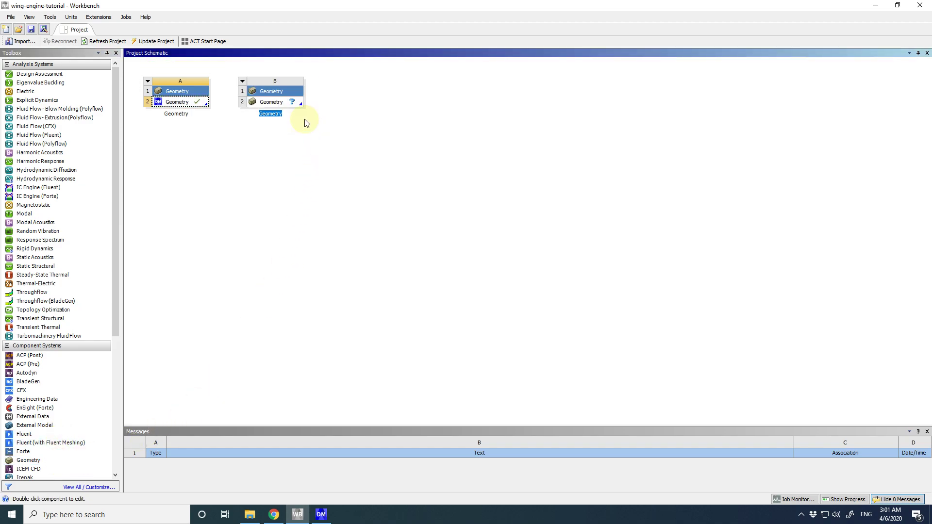
right_click(294, 102)
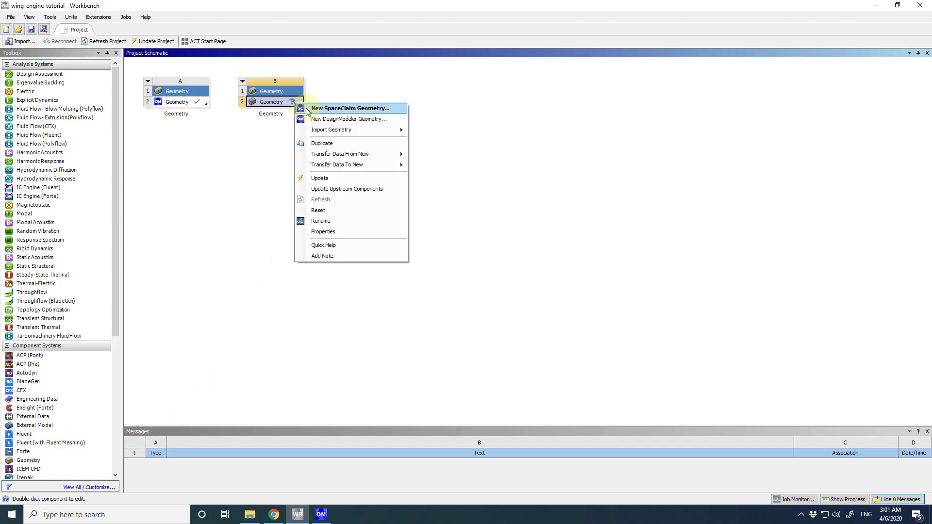
click(306, 109)
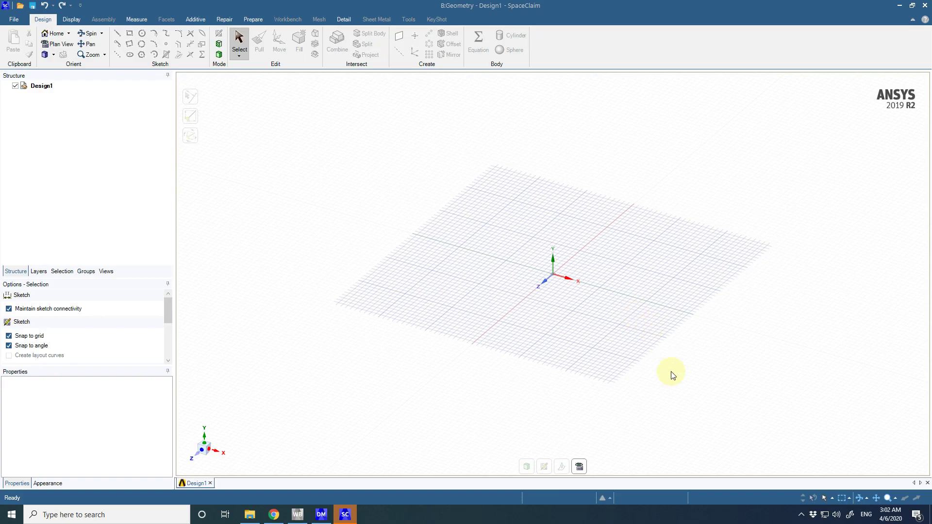
- Create a new component under Design1 in the structure tree
click(46, 89)
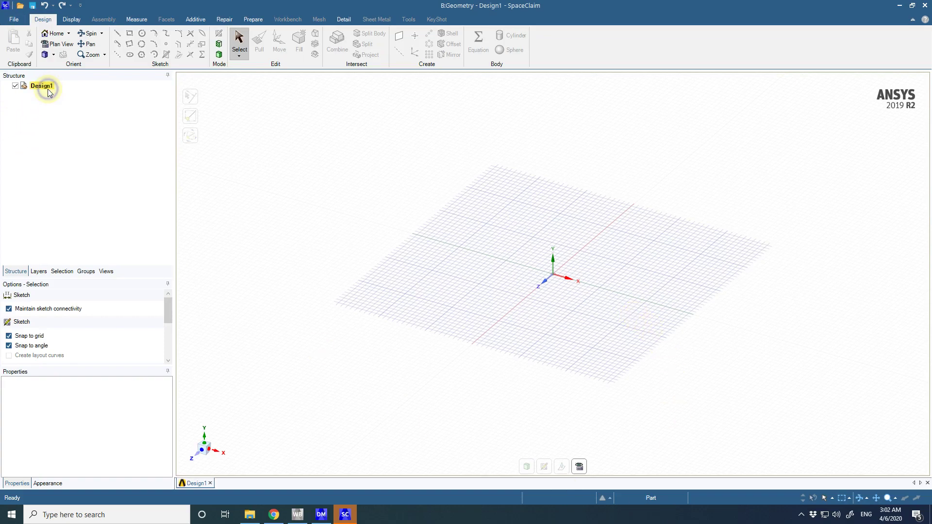
right_click(48, 92)
click(94, 94)
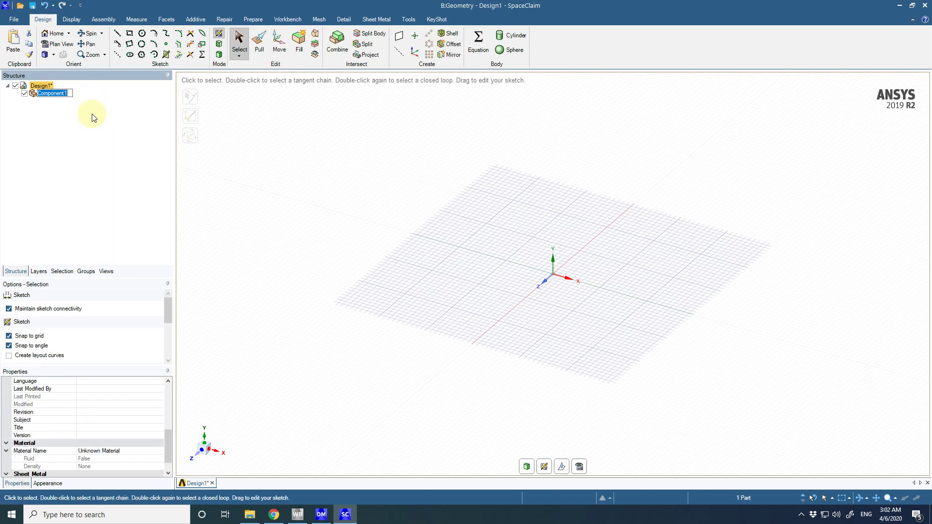
- Replace the new component under Design1 with the STEP file wing.stp from the tutorial folder
right_click(54, 94)
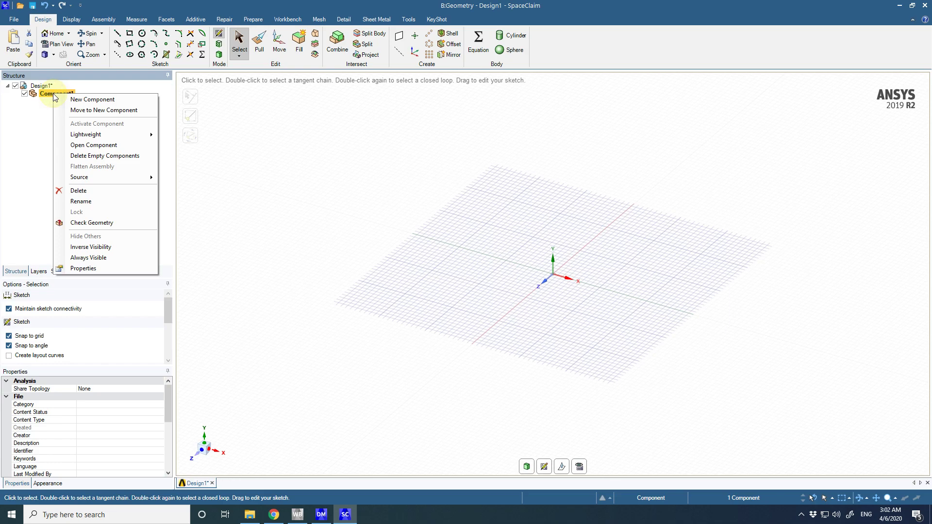
mouse_move(108, 178)
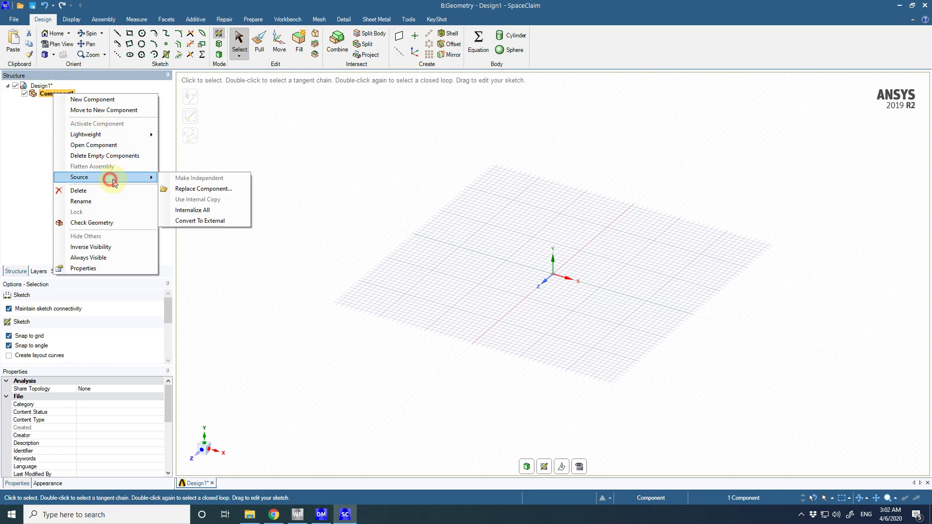
click(182, 189)
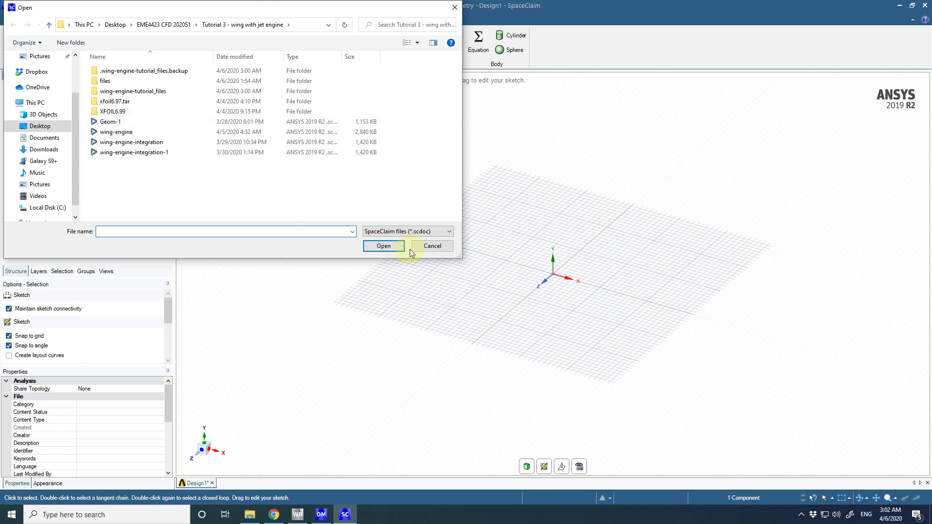
click(430, 231)
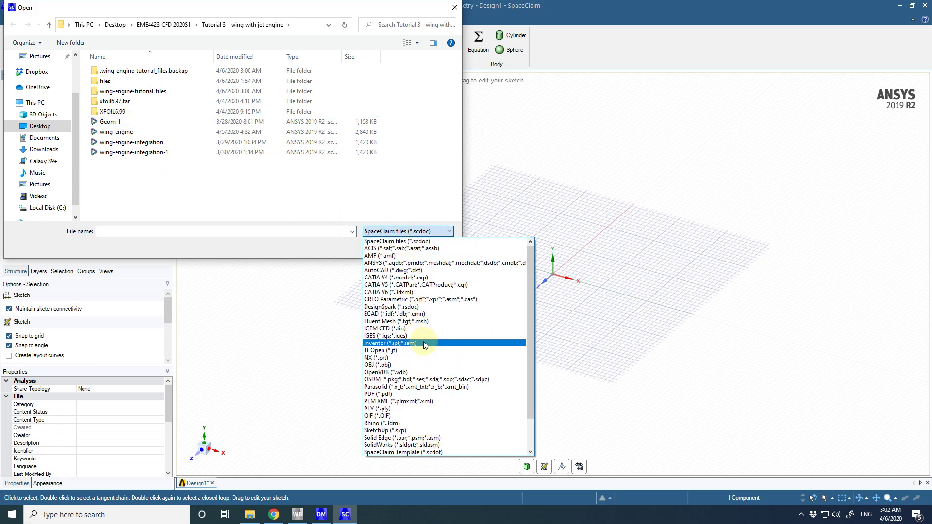
scroll(424, 342, down, 2)
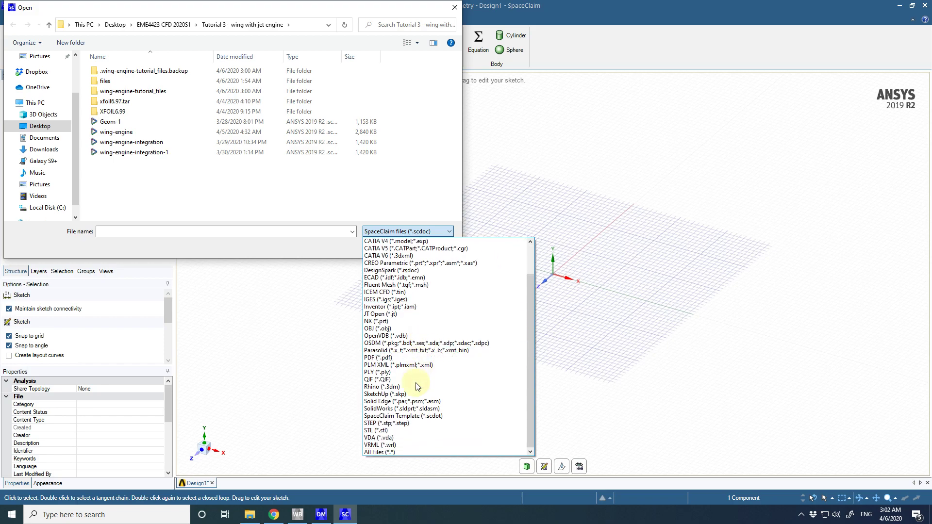
click(410, 426)
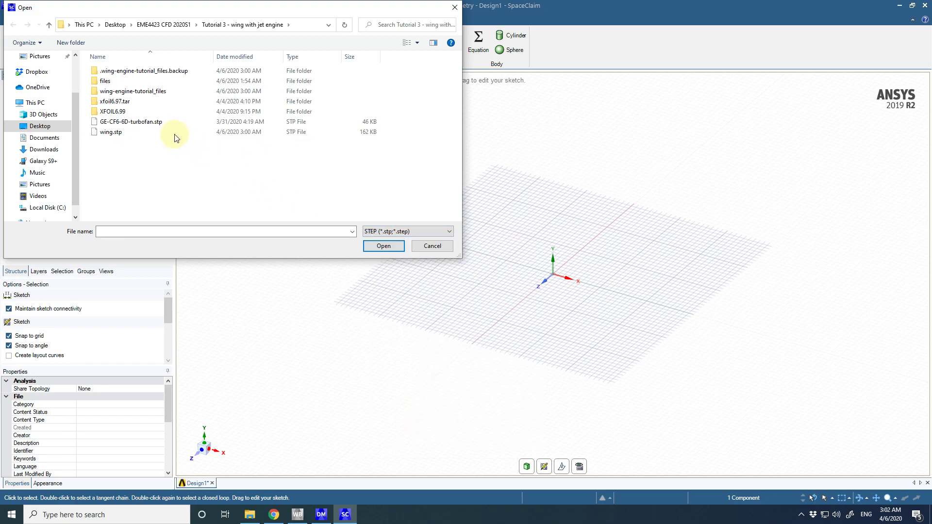
click(168, 127)
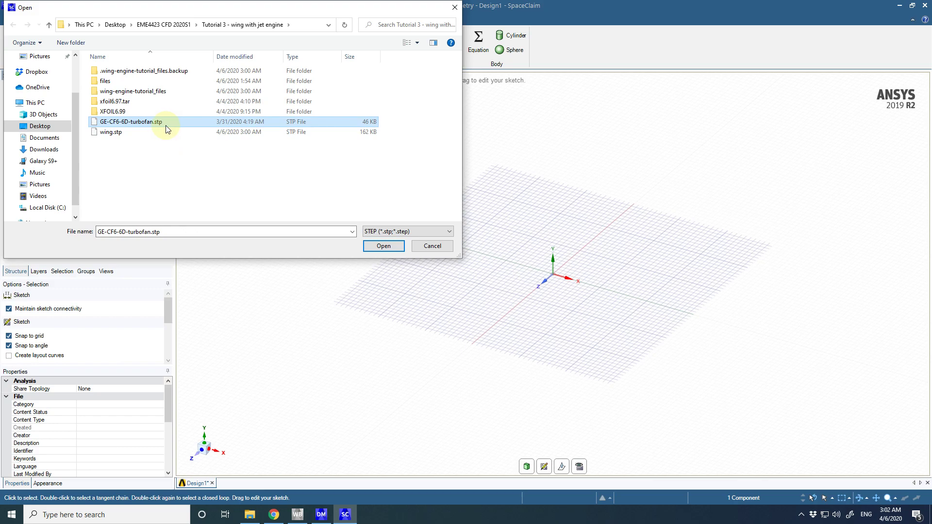
click(154, 132)
click(383, 246)
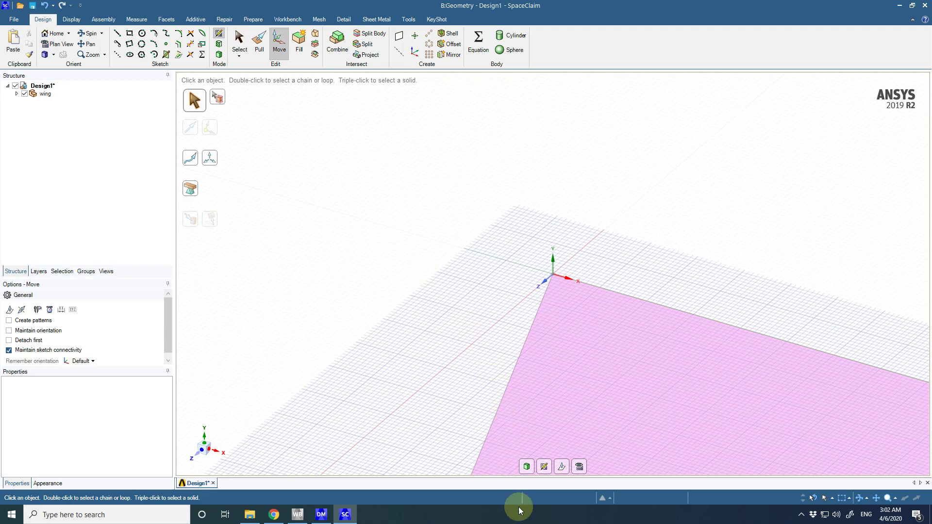
- Switch the design to 3D mode and fit the whole wing in the view
click(527, 467)
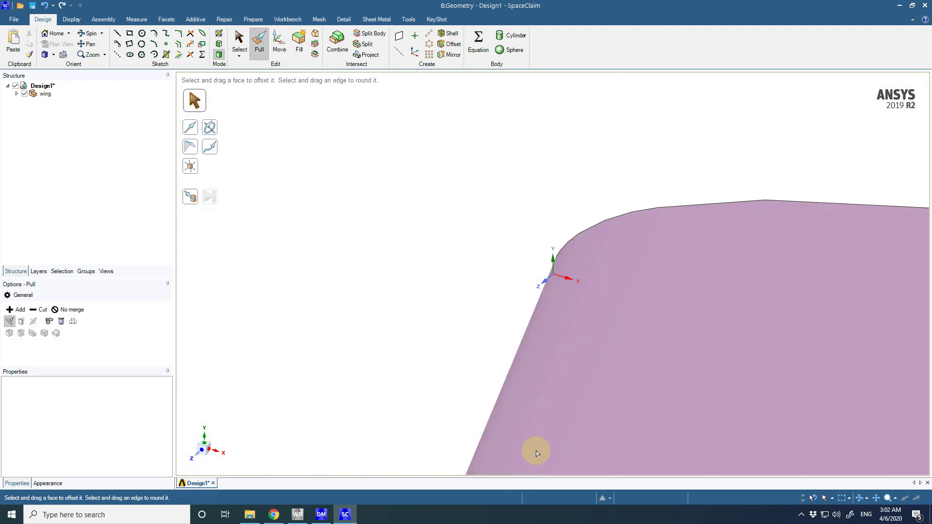
click(564, 381)
click(259, 191)
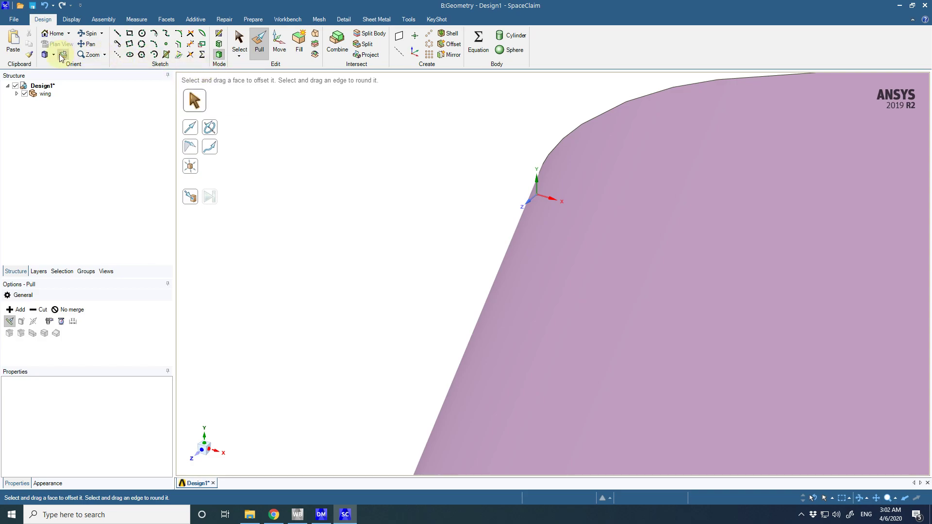
click(106, 57)
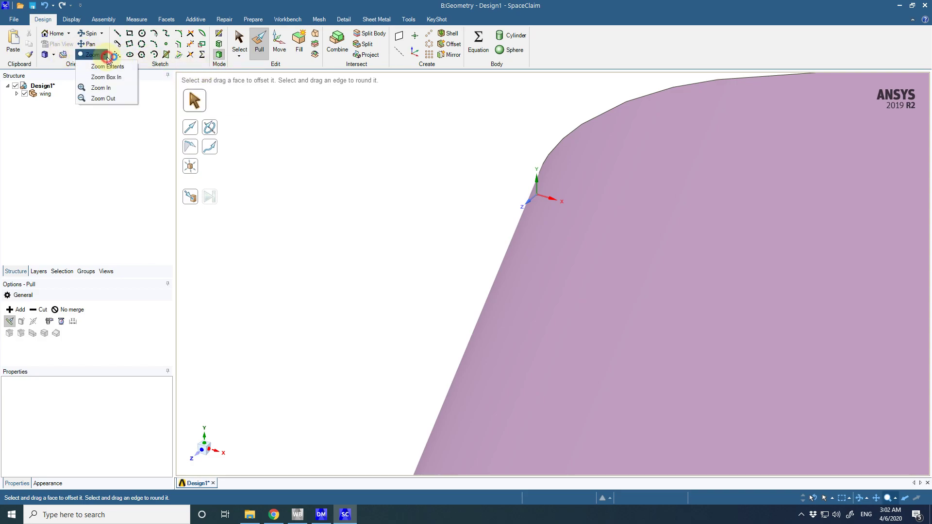
click(109, 67)
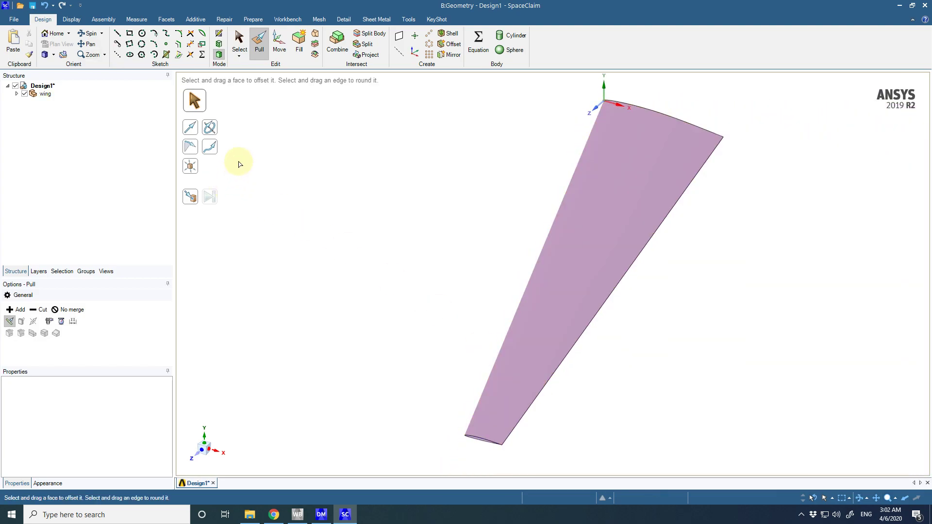
- Delete surface bodies 1 and 2 from the wing component, keeping solid body 3
click(239, 41)
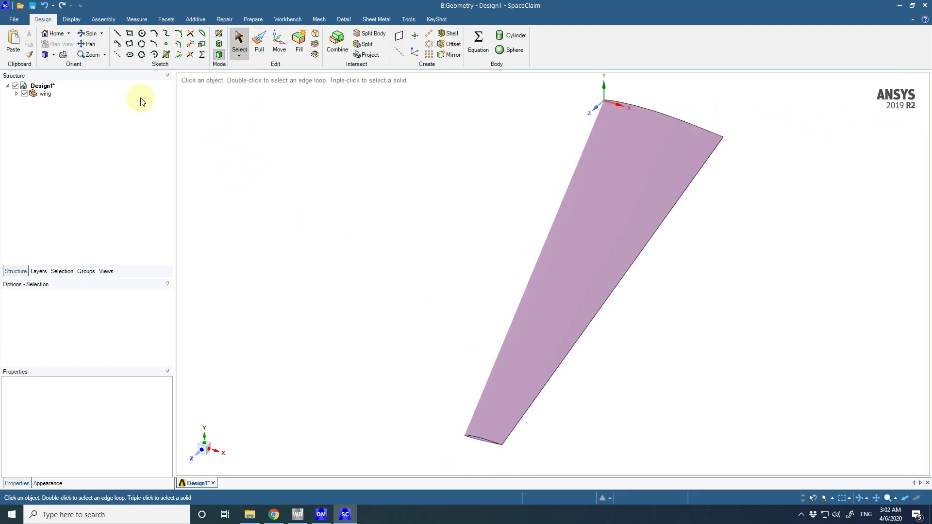
click(17, 93)
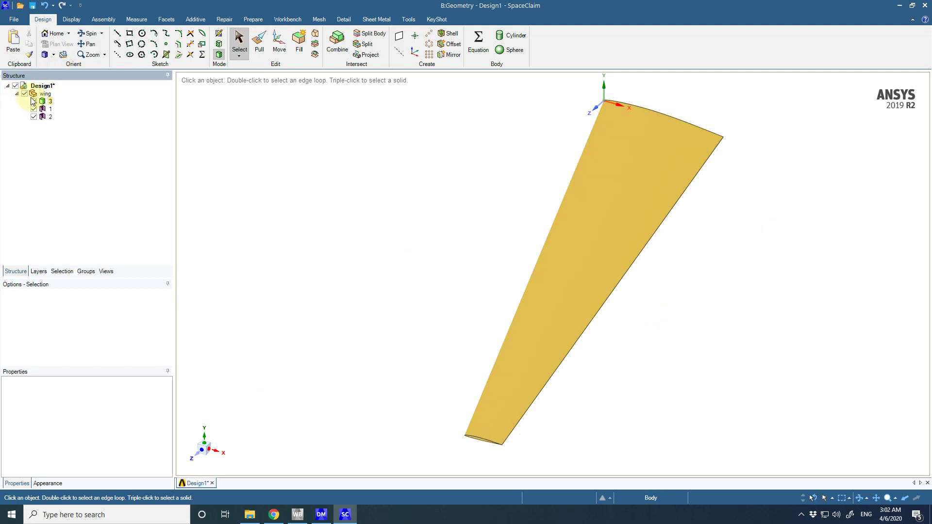
click(48, 114)
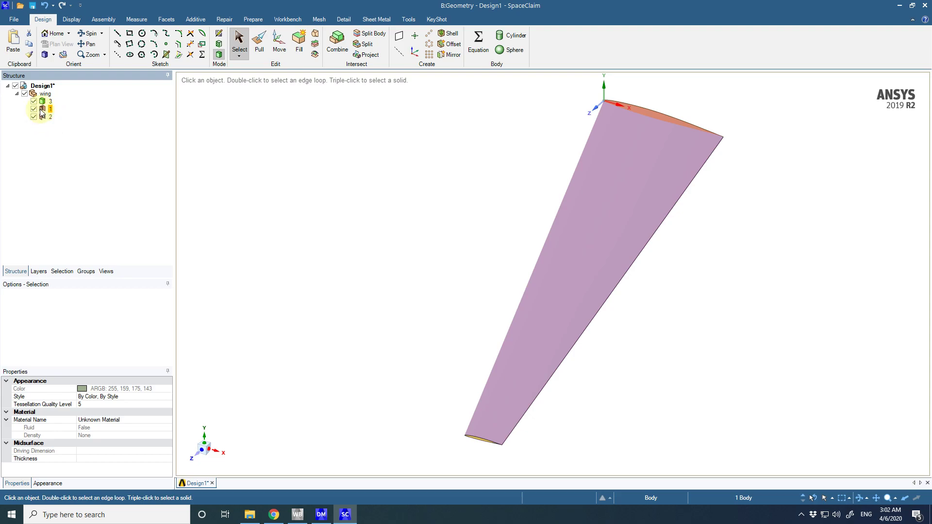
ctrl+click(49, 118)
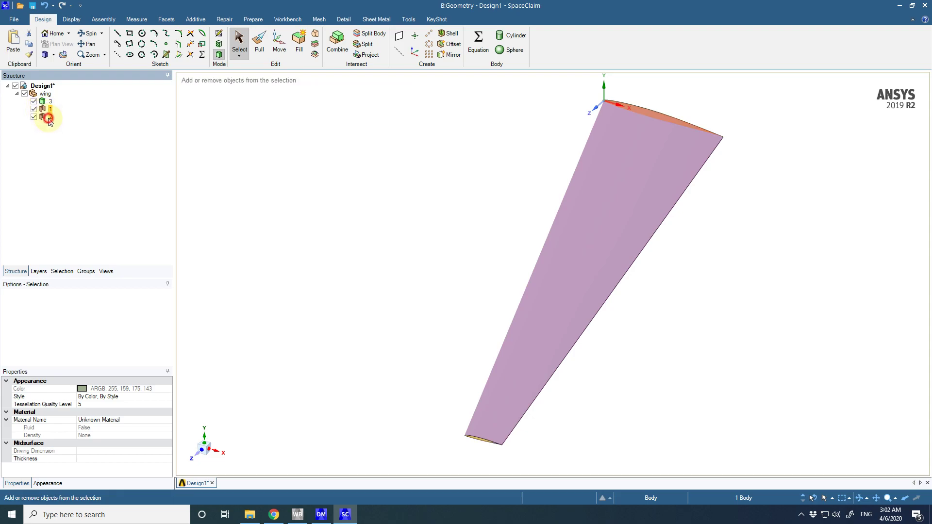
right_click(48, 118)
click(101, 172)
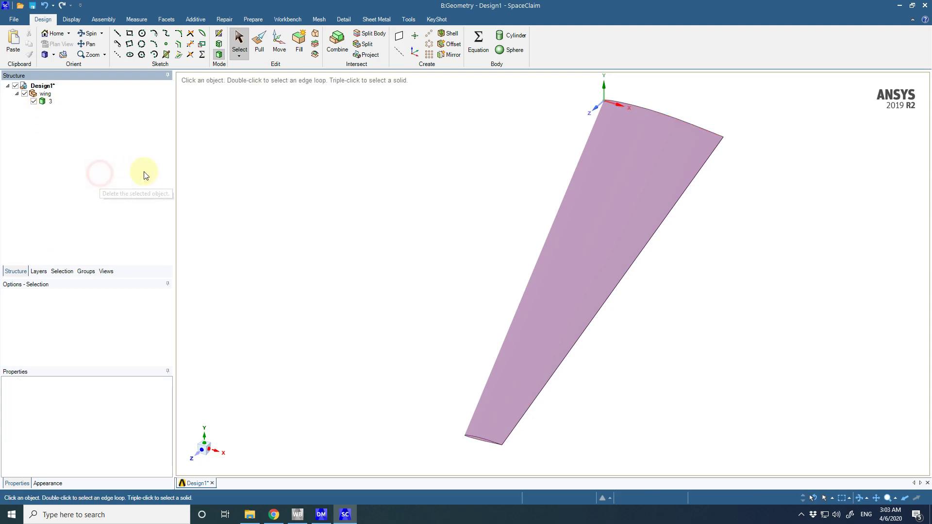
- Examine the wing solid's end faces up close and edge-on, finishing in the home view
scroll(490, 462, down, 3)
scroll(489, 461, up, 5)
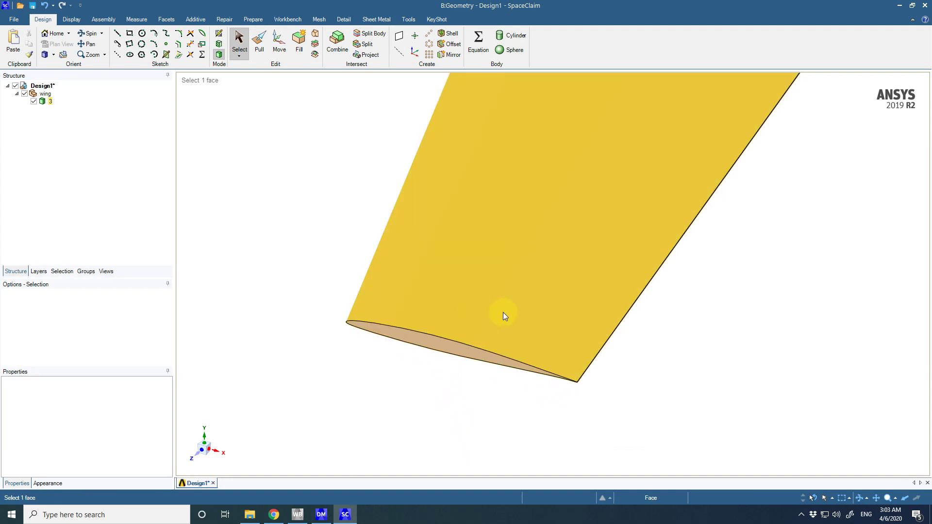
middle_drag(503, 312, 693, 297)
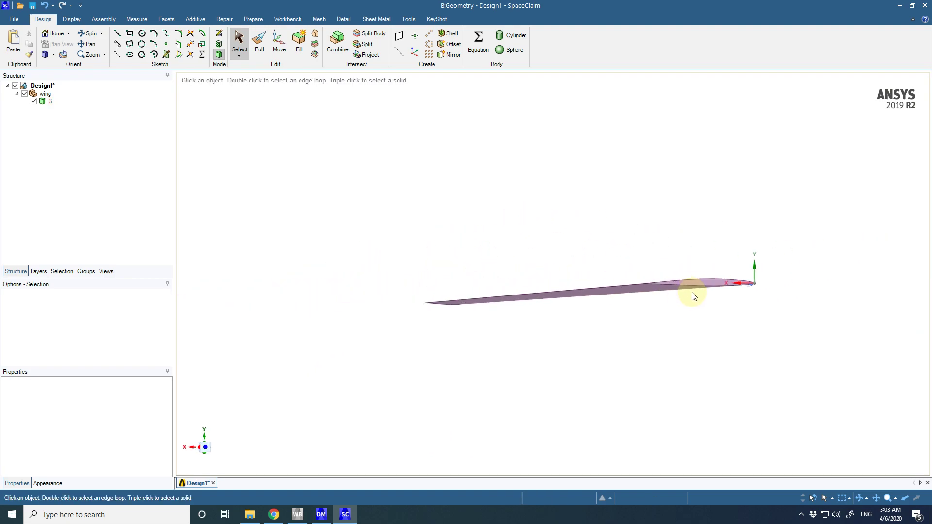
scroll(693, 297, up, 5)
click(745, 264)
click(461, 167)
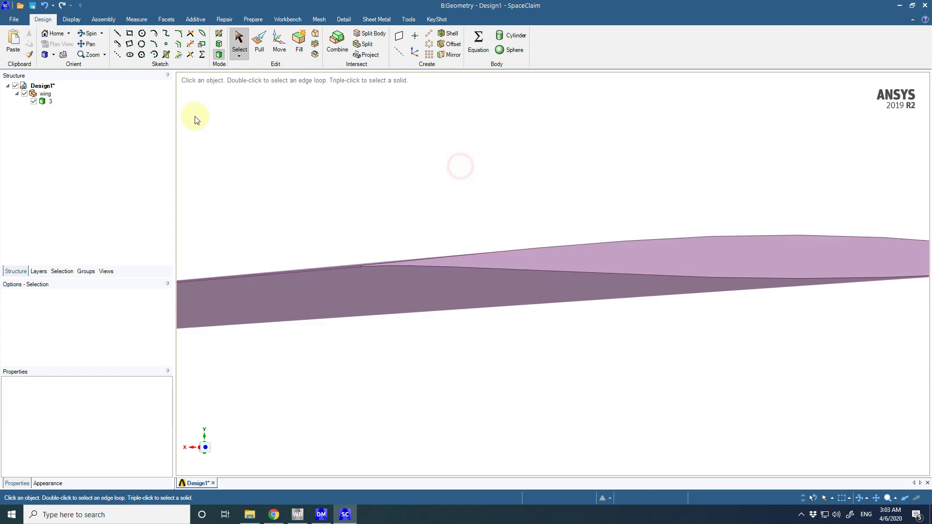
click(53, 33)
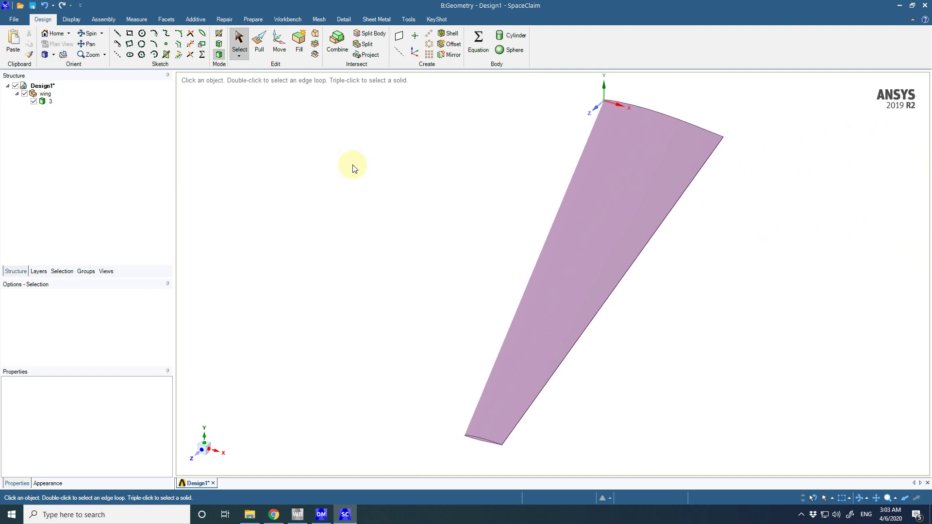
- Create another component under Design1 and replace it with the STEP file GE-CF6-6D-turbofan.stp
right_click(45, 87)
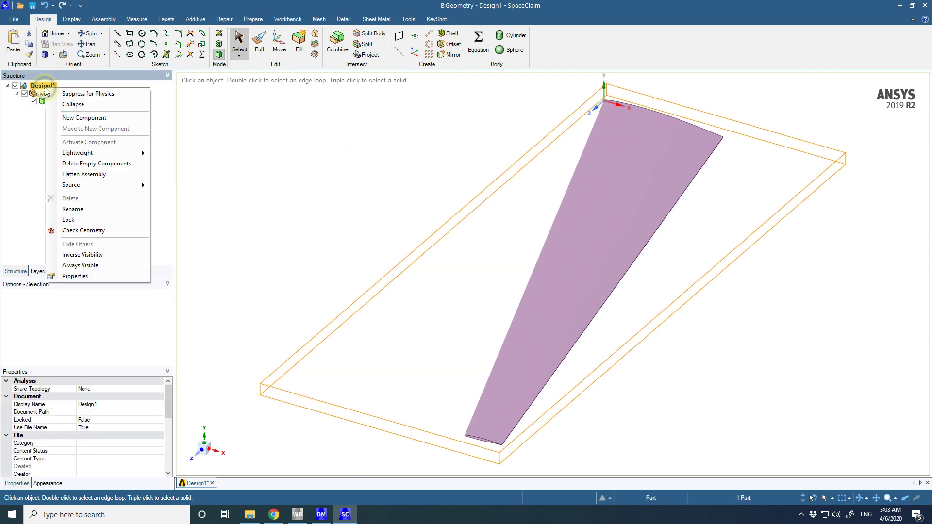
click(87, 117)
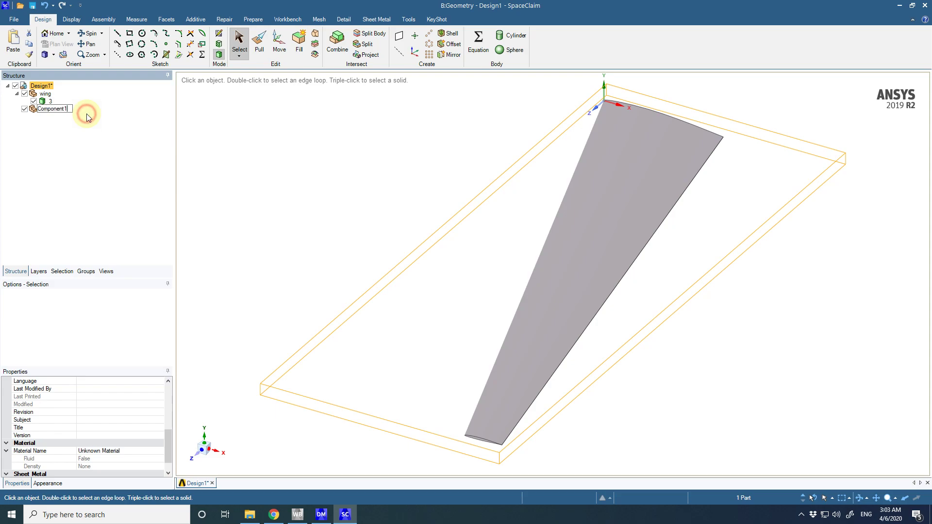
right_click(63, 110)
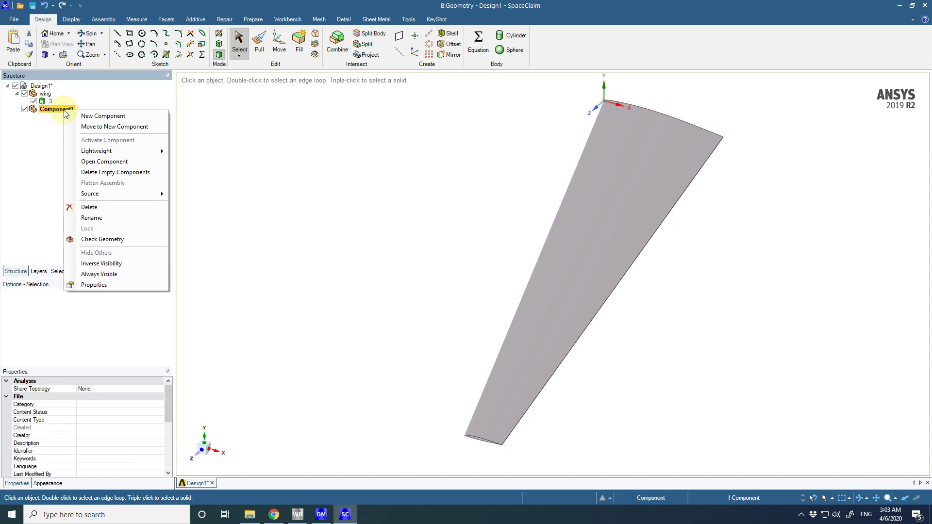
mouse_move(111, 194)
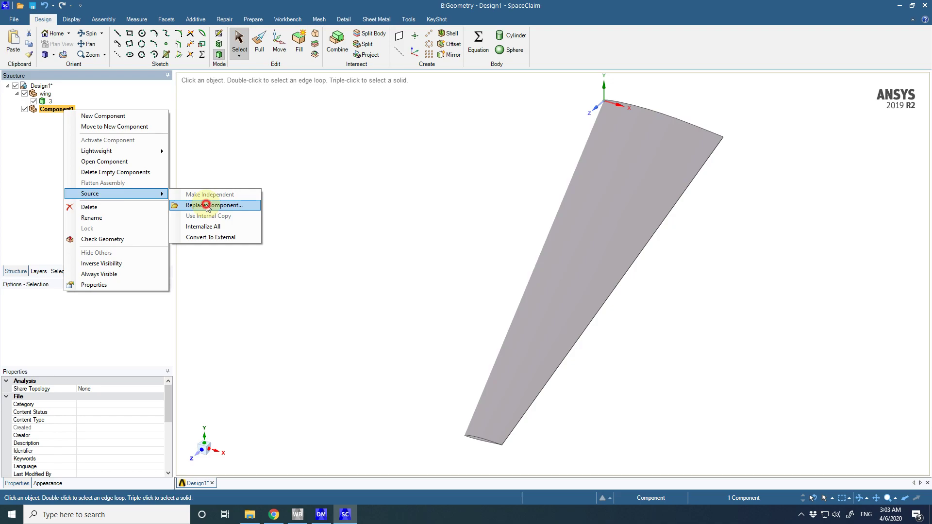
click(206, 205)
click(120, 124)
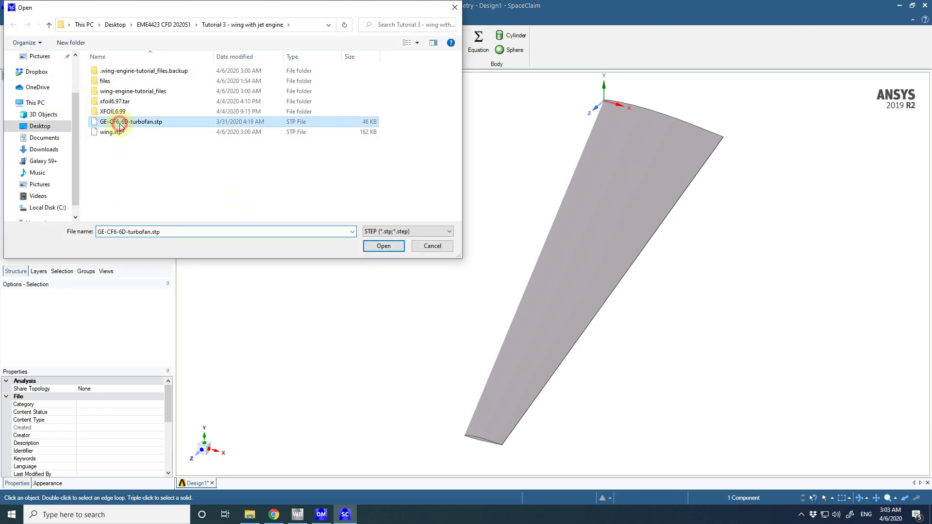
click(368, 246)
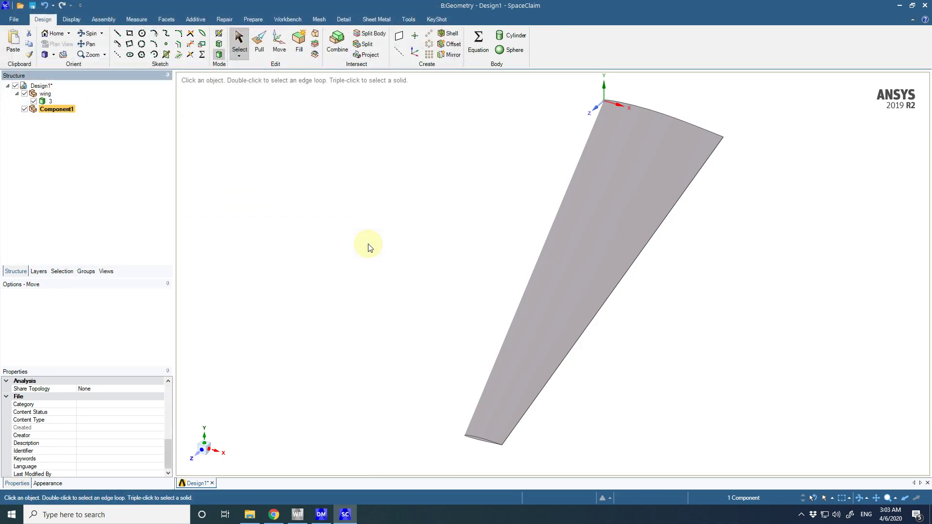
- Expand the GE-CF6-6D-turbofan component and move its engine solid about 2052 mm downward along the Y axis
click(16, 108)
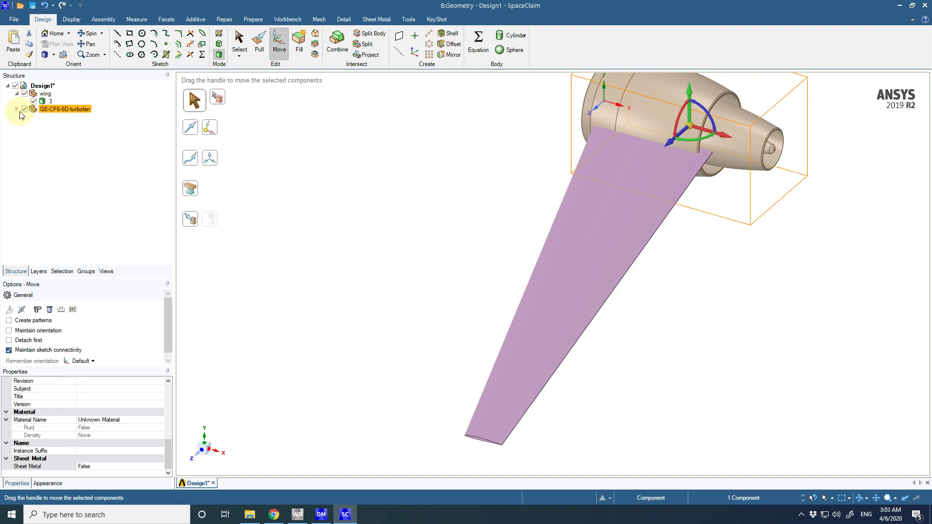
click(318, 175)
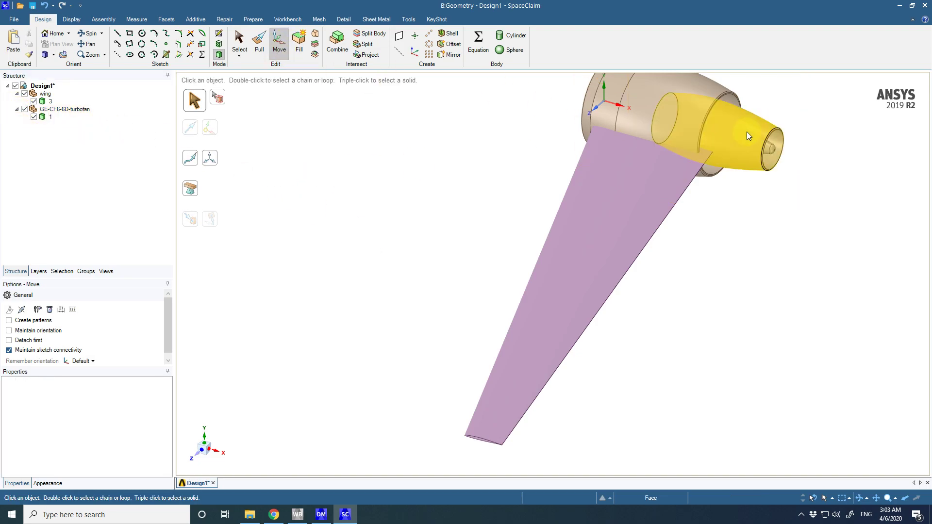
triple_click(666, 112)
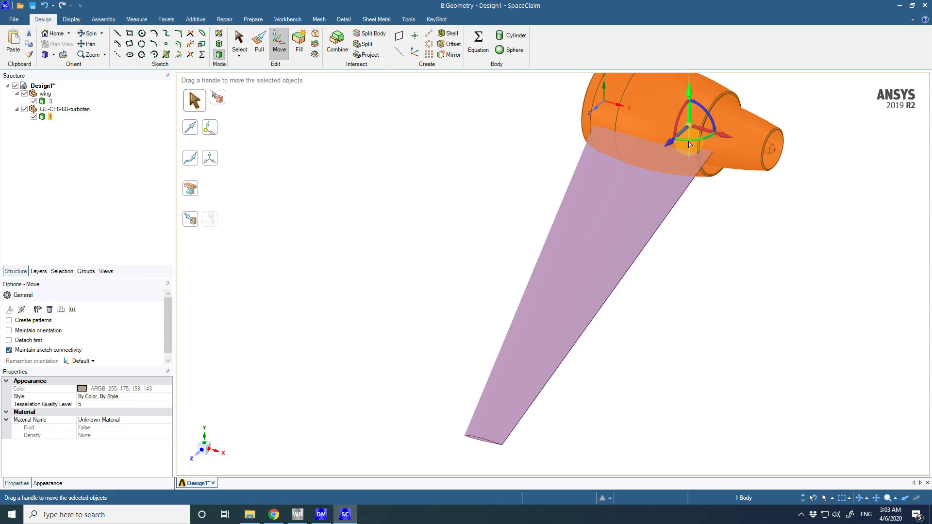
drag(690, 117, 689, 195)
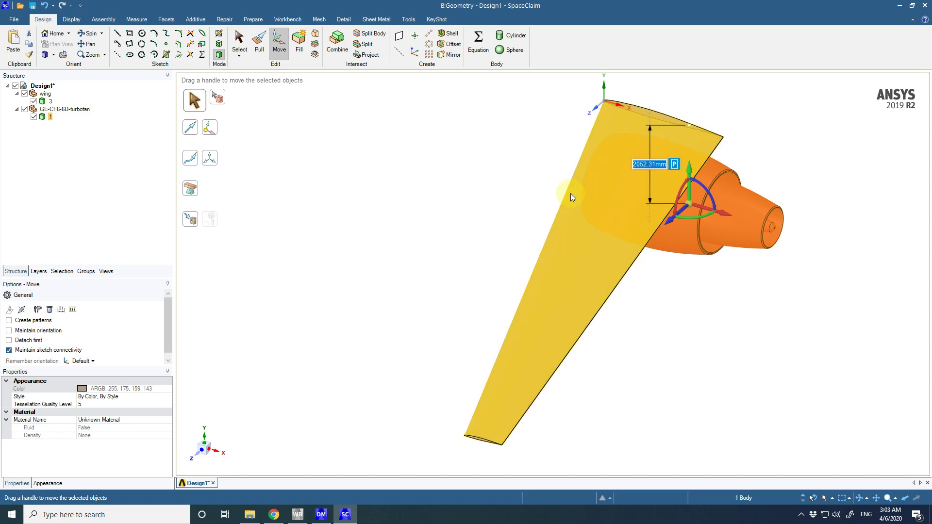
- Set the engine solid's downward move distance to 1000 mm
mouse_move(507, 196)
middle_down()
mouse_move(562, 182)
mouse_move(672, 188)
mouse_move(681, 204)
mouse_move(651, 219)
mouse_move(568, 201)
middle_up()
scroll(514, 187, down, 3)
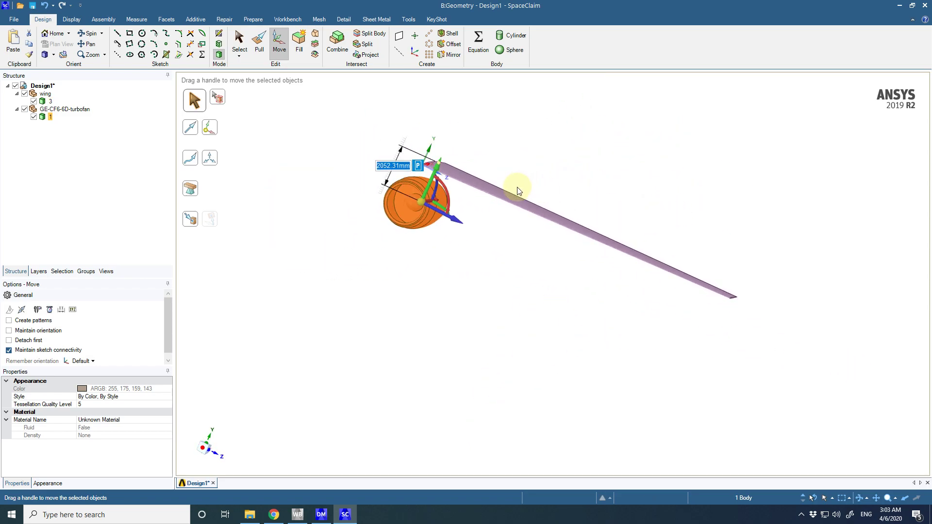
scroll(450, 187, up, 5)
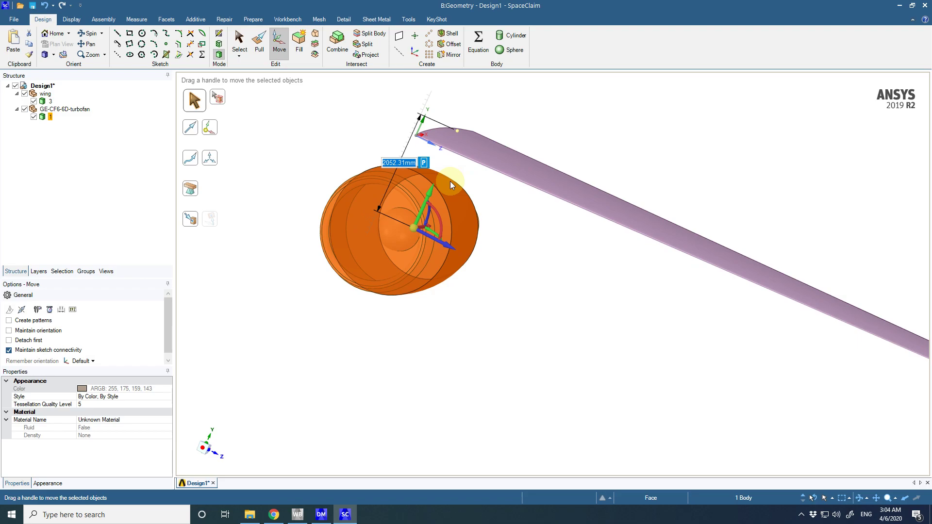
text(1000)
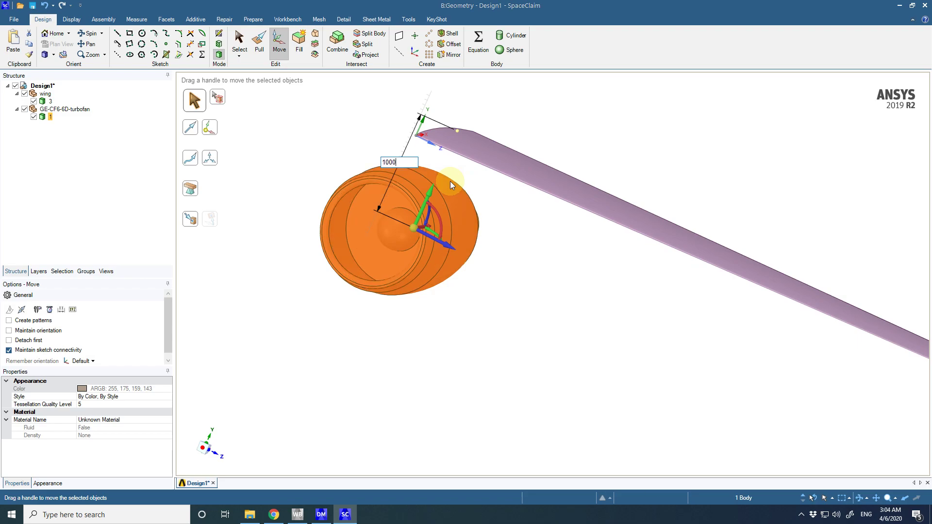
key(Return)
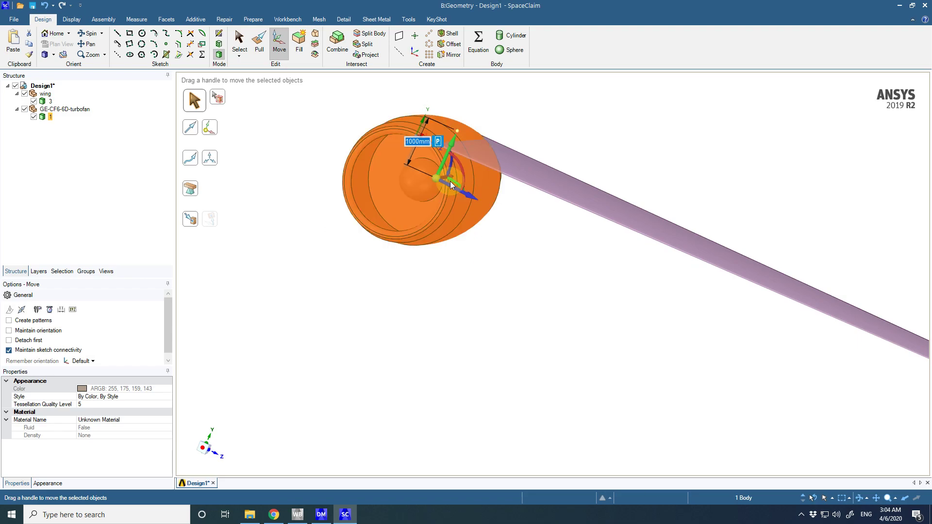
- Try downward move distances of 2000 mm and 1800 mm for the engine solid below the wing
text(10500)
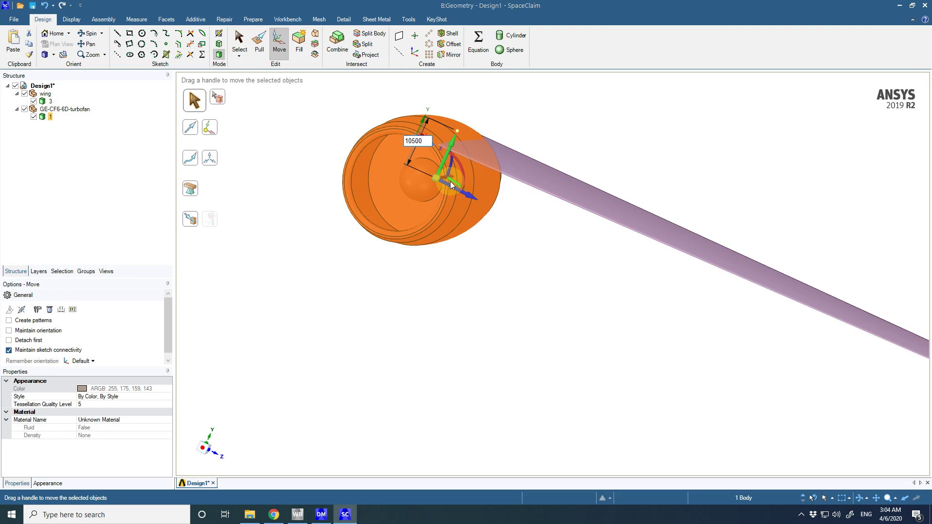
key(BackSpace)
key(Return)
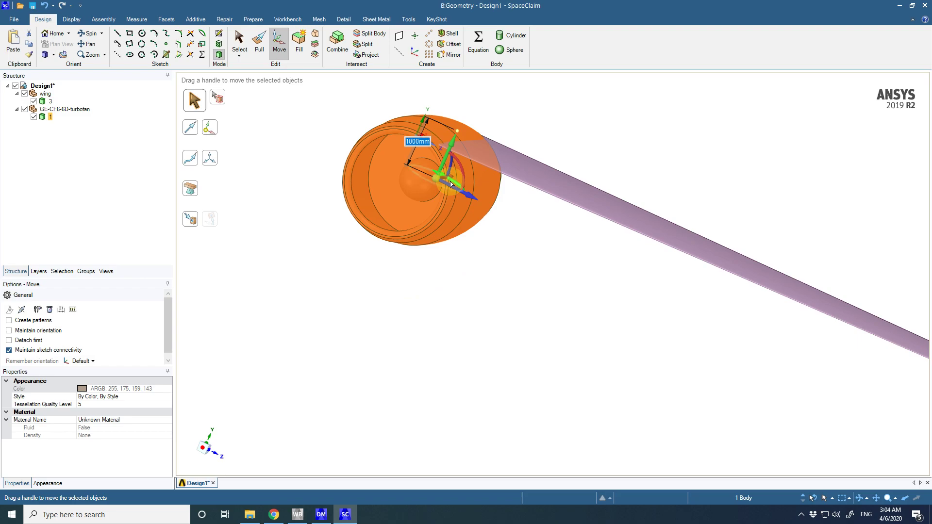
text(2000)
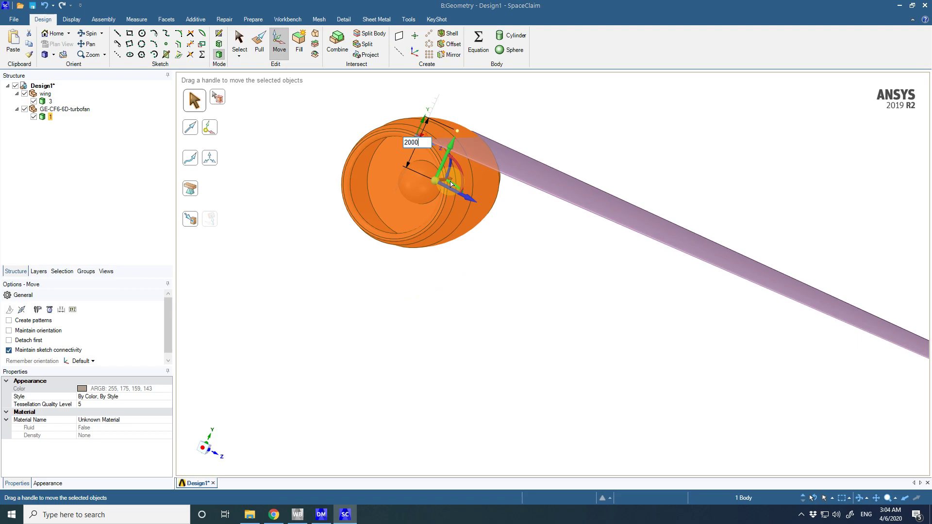
text(2000)
key(Return)
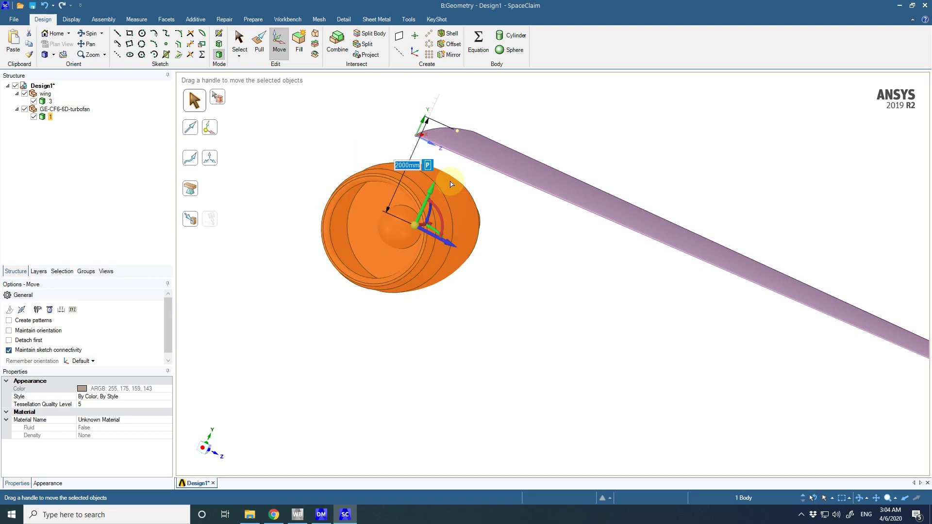
middle_drag(451, 184, 525, 262)
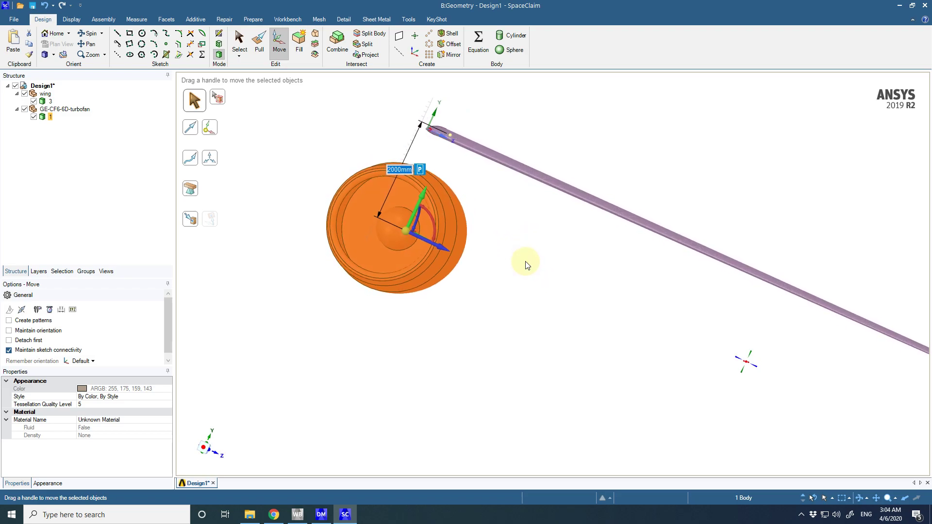
text(1800)
key(Return)
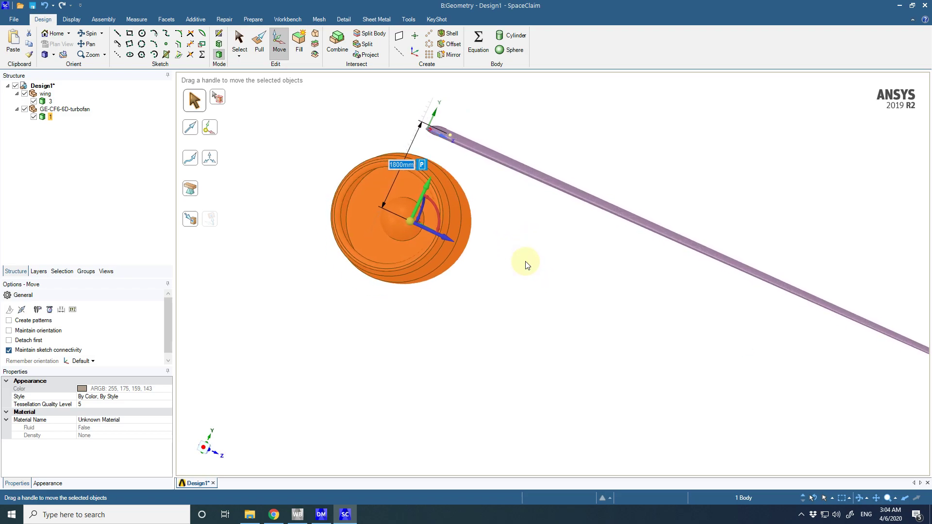
- Set the engine solid's downward move distance to 1500 mm
text(1500)
key(Return)
middle_drag(510, 270, 523, 254)
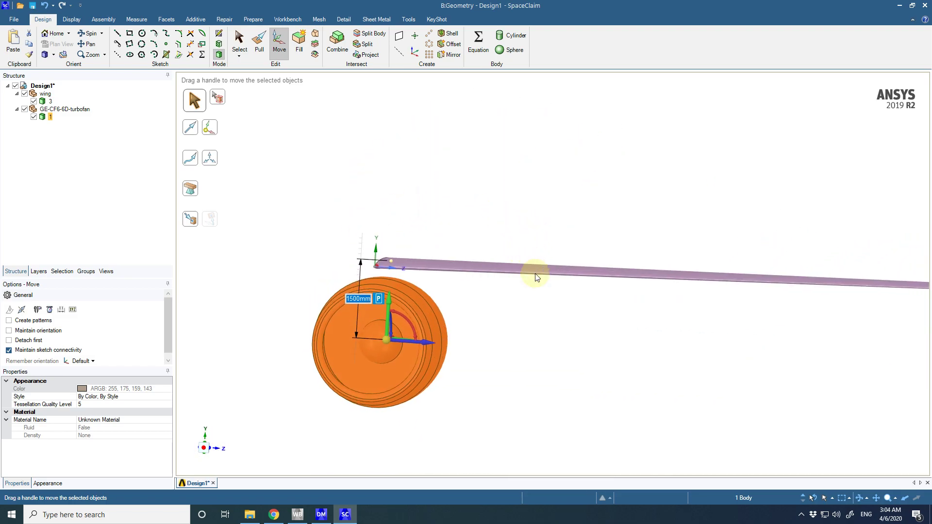
scroll(544, 287, down, 5)
scroll(585, 316, up, 3)
scroll(584, 316, up, 3)
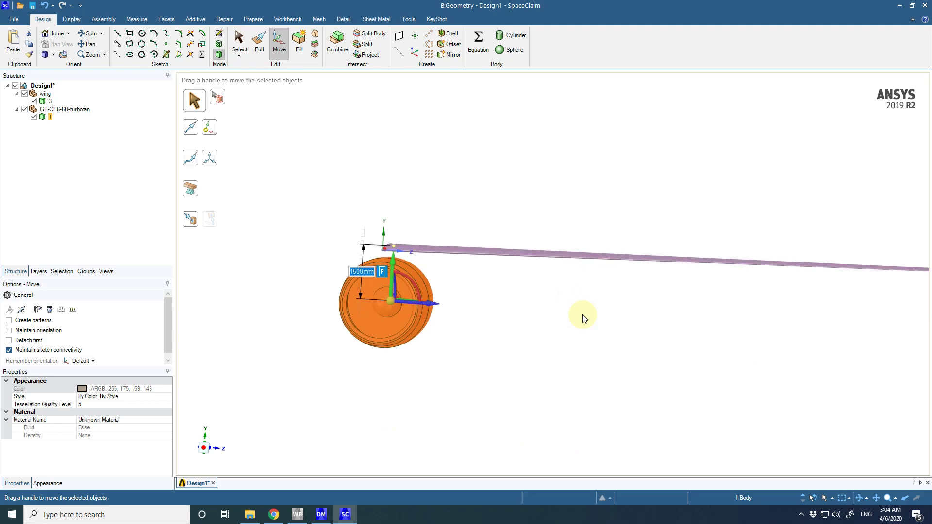
- Move the engine solid 5000 mm along the positive Z axis, outward along the wing span, and clear the selection
click(460, 302)
click(352, 299)
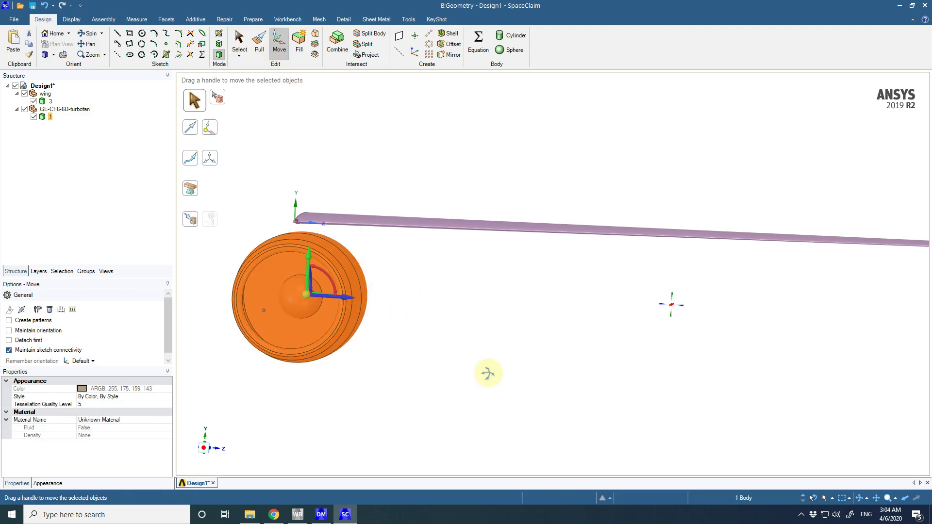
middle_drag(487, 373, 418, 374)
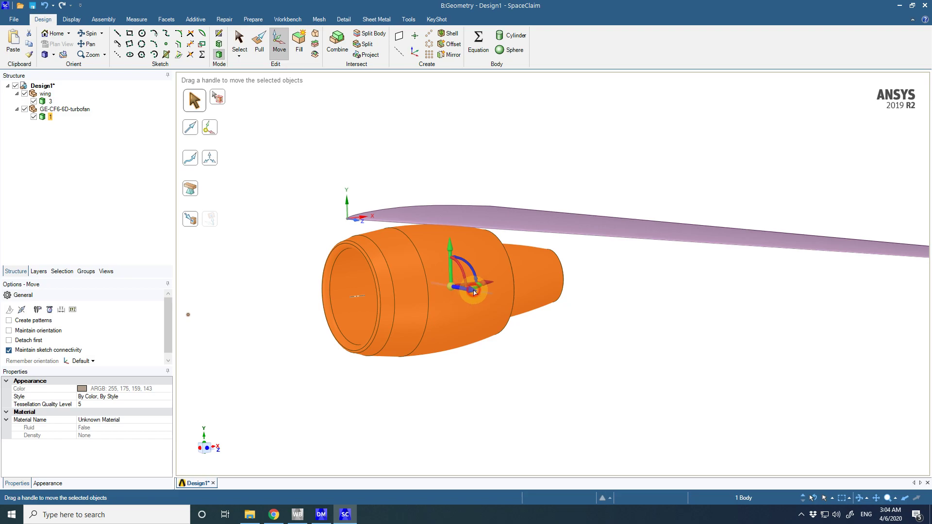
drag(474, 291, 498, 306)
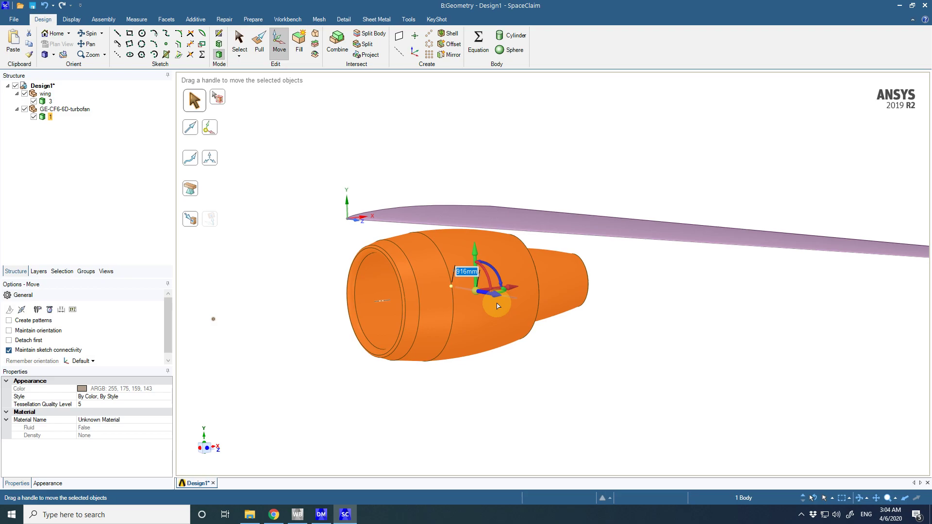
text(5000mm)
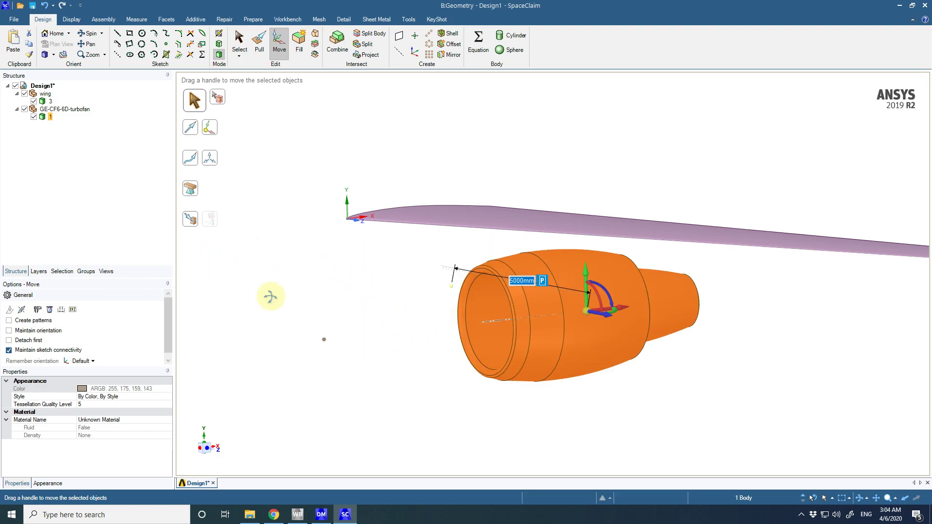
middle_drag(270, 298, 376, 290)
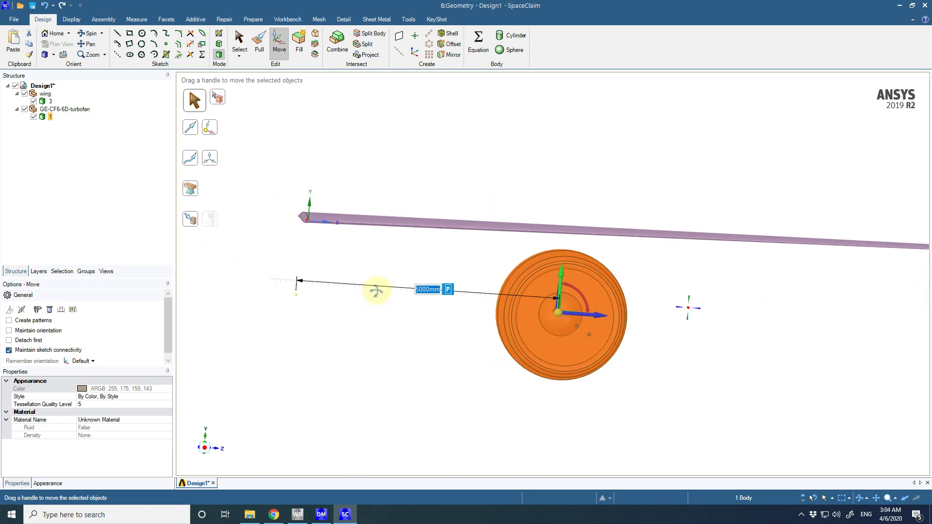
scroll(376, 291, down, 4)
scroll(514, 304, up, 3)
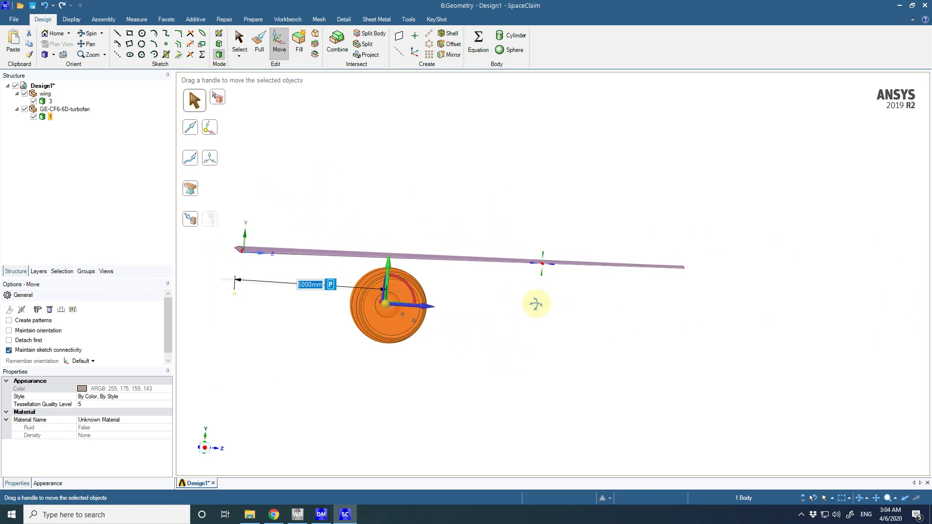
mouse_move(536, 304)
middle_down()
mouse_move(473, 333)
mouse_move(488, 389)
mouse_move(566, 395)
mouse_move(533, 443)
mouse_move(493, 341)
mouse_move(389, 306)
mouse_move(380, 293)
mouse_move(330, 308)
mouse_move(327, 322)
mouse_move(265, 302)
mouse_move(533, 296)
mouse_move(462, 335)
mouse_move(476, 392)
mouse_move(506, 433)
mouse_move(499, 327)
mouse_move(385, 306)
mouse_move(395, 304)
mouse_move(404, 321)
mouse_move(543, 297)
mouse_move(514, 310)
mouse_move(508, 297)
mouse_move(500, 308)
mouse_move(520, 307)
middle_up()
click(521, 308)
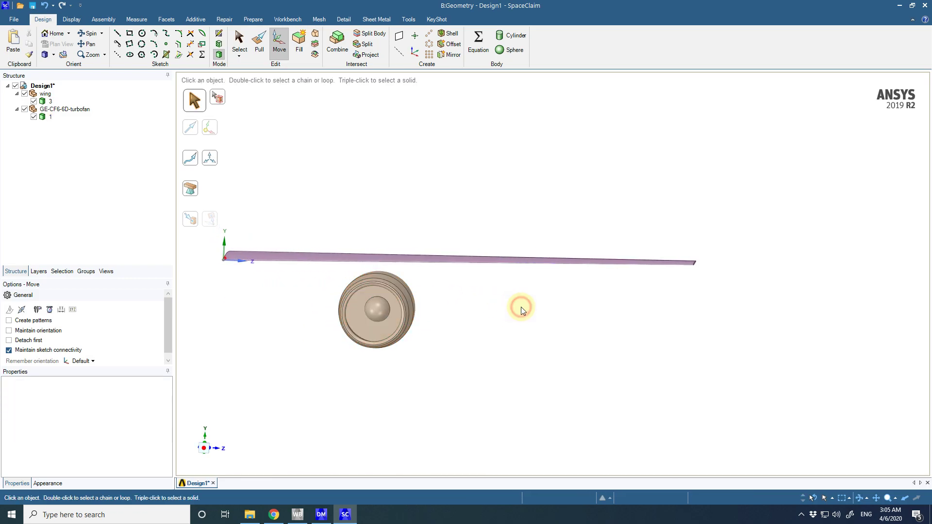
- Move the whole engine solid 1500 mm along the negative X axis, toward the front of the wing
scroll(490, 315, down, 4)
middle_drag(484, 327, 339, 333)
scroll(485, 362, down, 3)
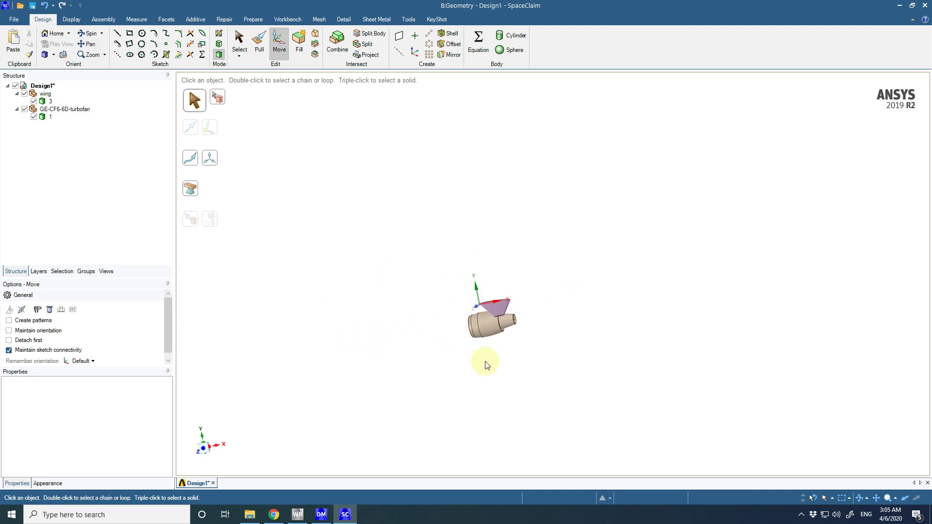
click(204, 451)
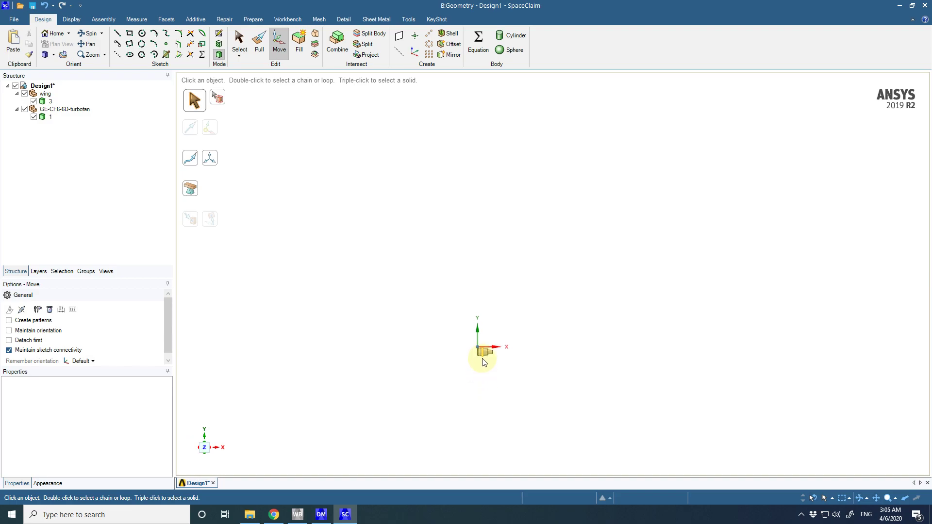
scroll(483, 361, up, 5)
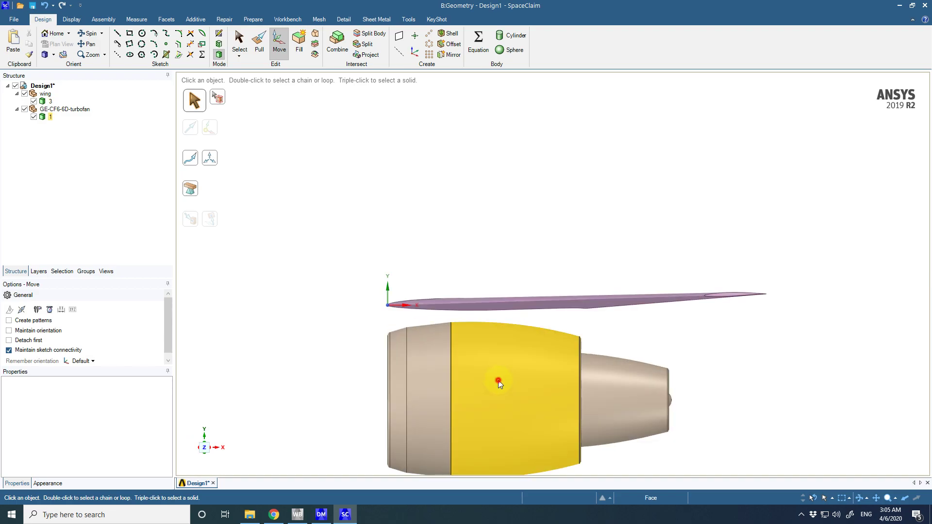
triple_click(499, 381)
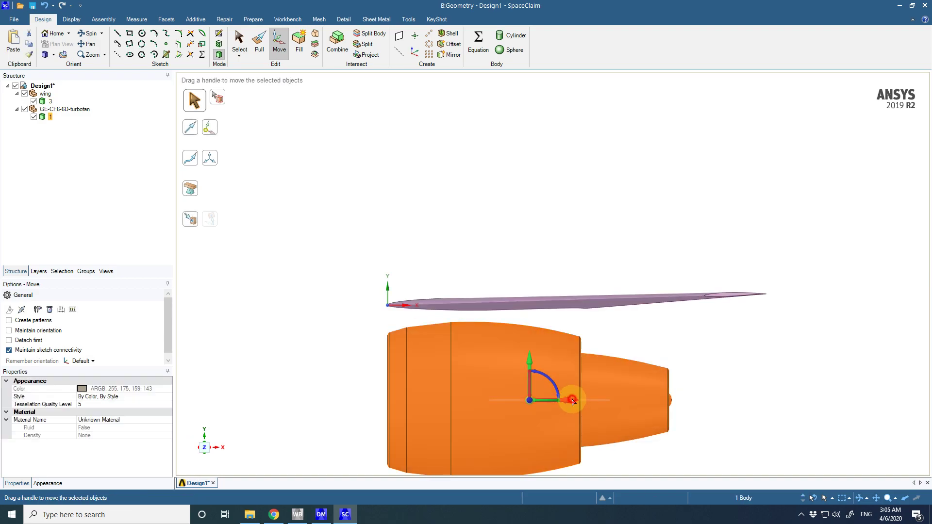
drag(573, 401, 472, 407)
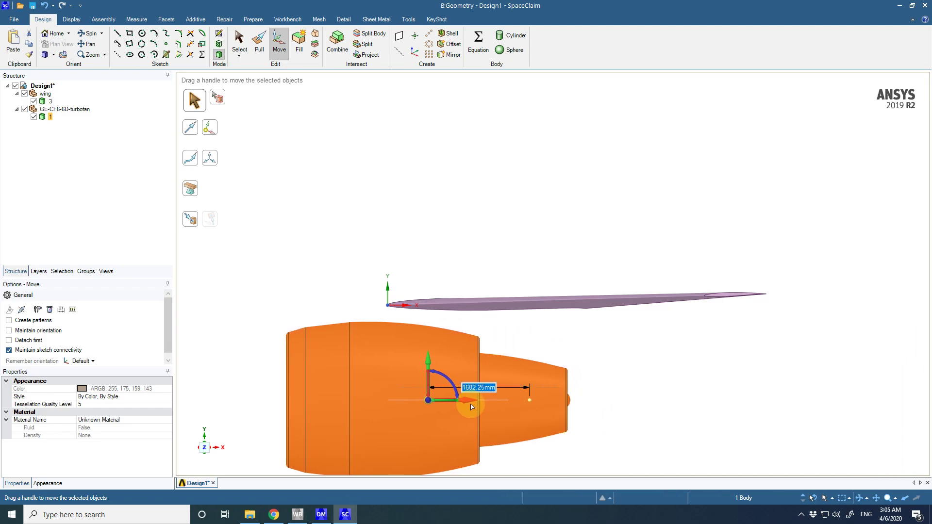
text(1500)
key(Return)
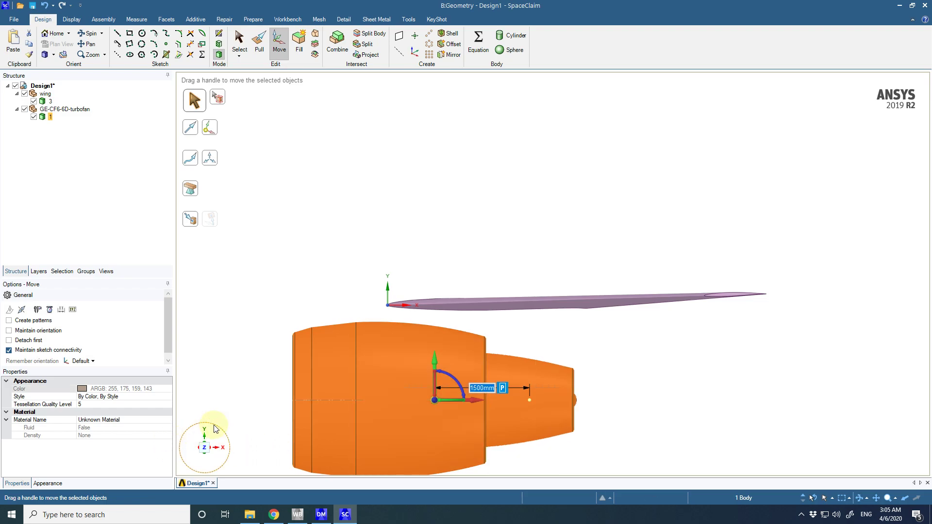
- Examine the engine's placement relative to the wing's leading edge and full span from above, and clear the selection
click(206, 437)
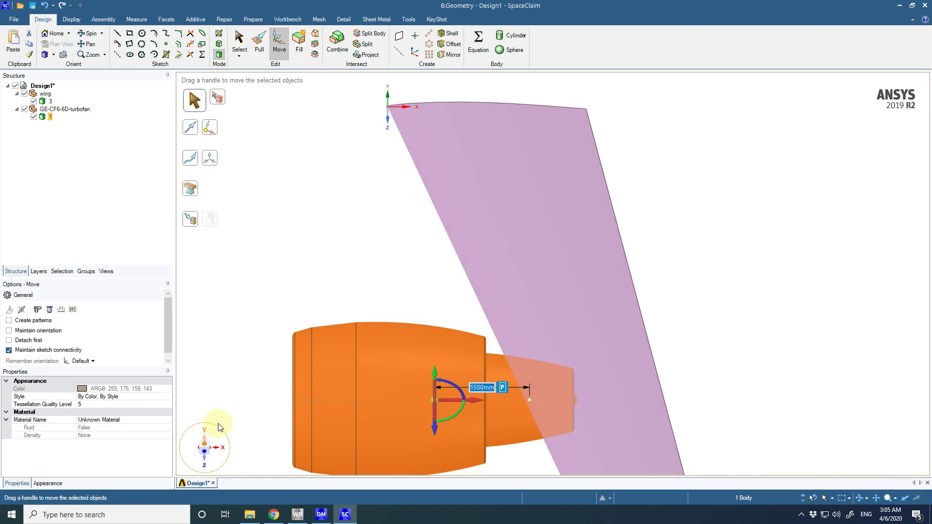
scroll(272, 415, down, 6)
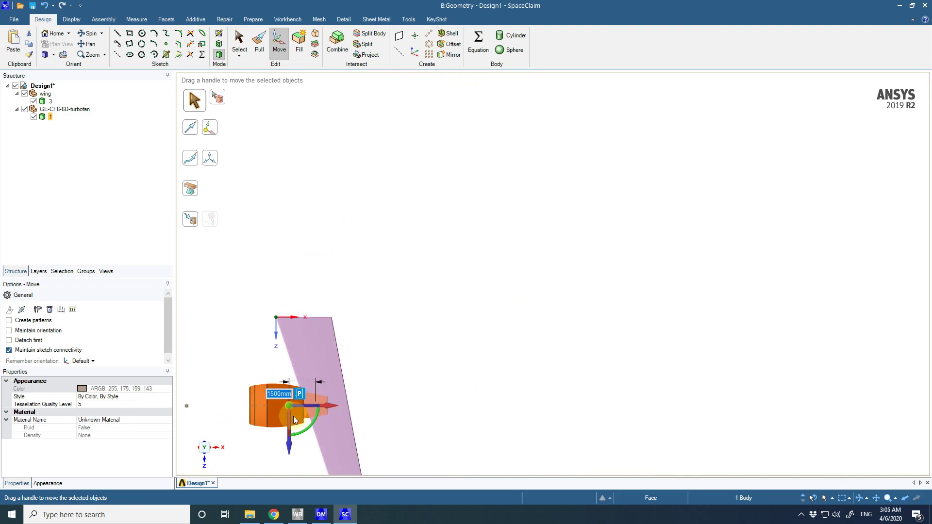
scroll(258, 391, up, 2)
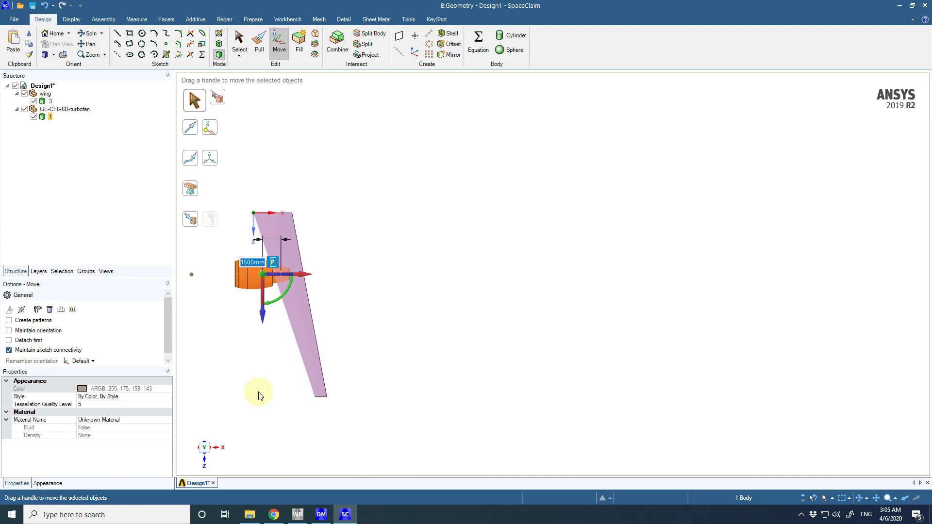
scroll(245, 360, up, 4)
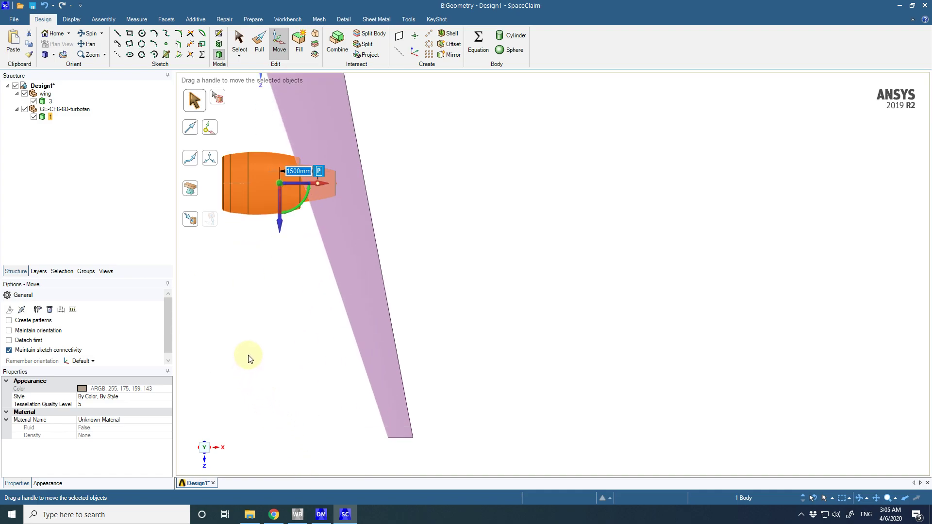
scroll(257, 357, down, 2)
scroll(262, 334, up, 1)
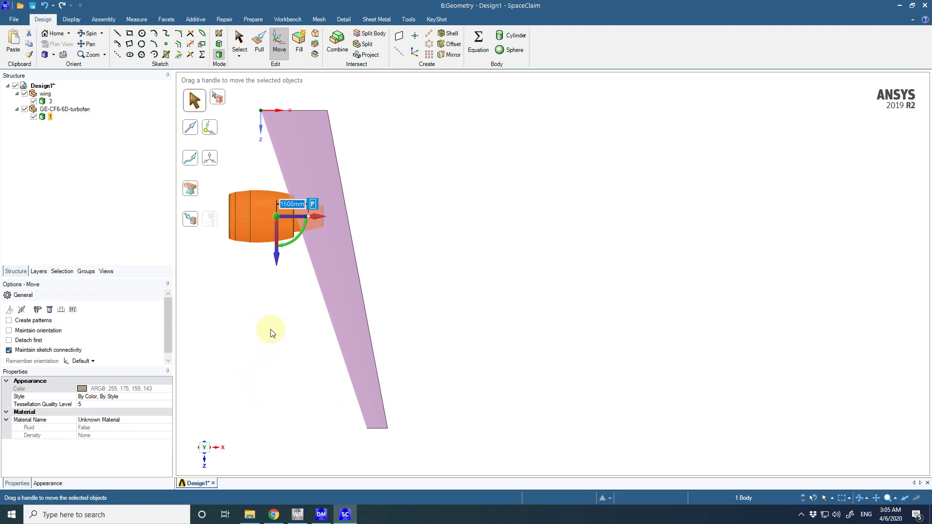
scroll(260, 310, down, 2)
scroll(234, 277, up, 4)
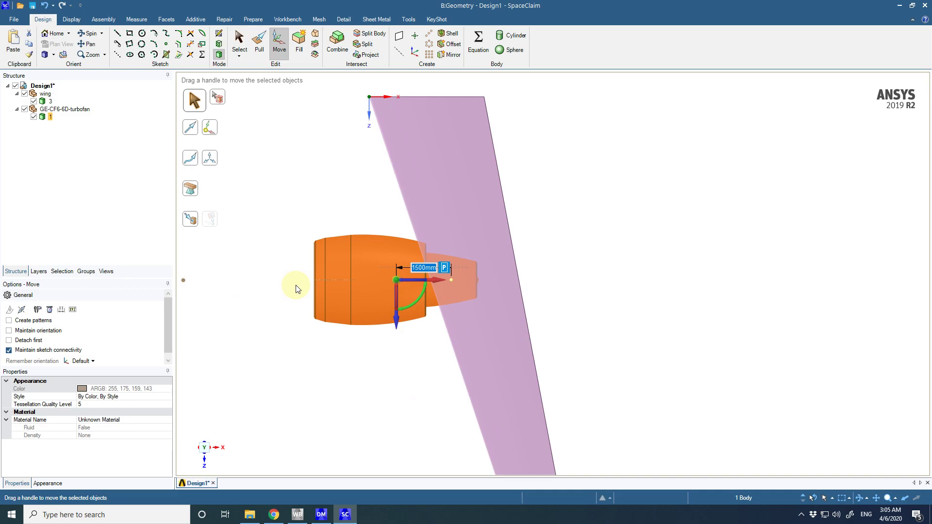
scroll(395, 349, down, 1)
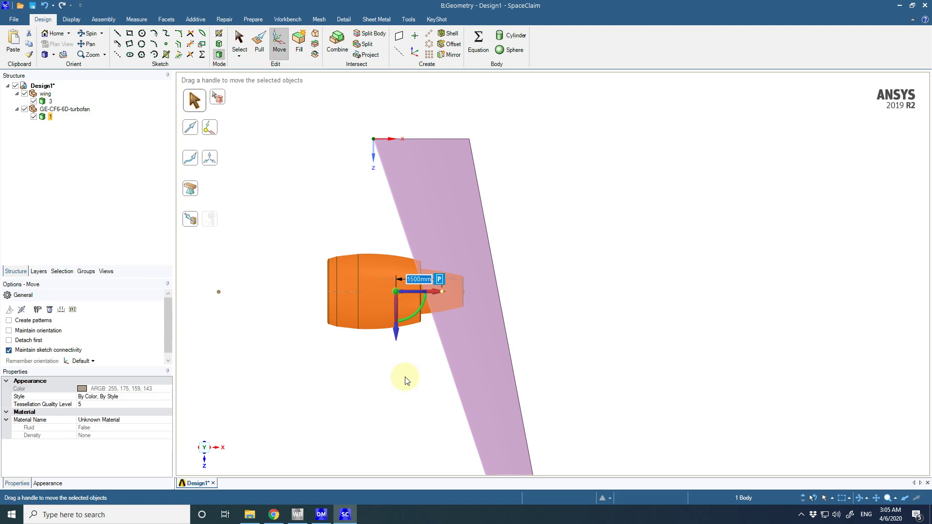
click(290, 165)
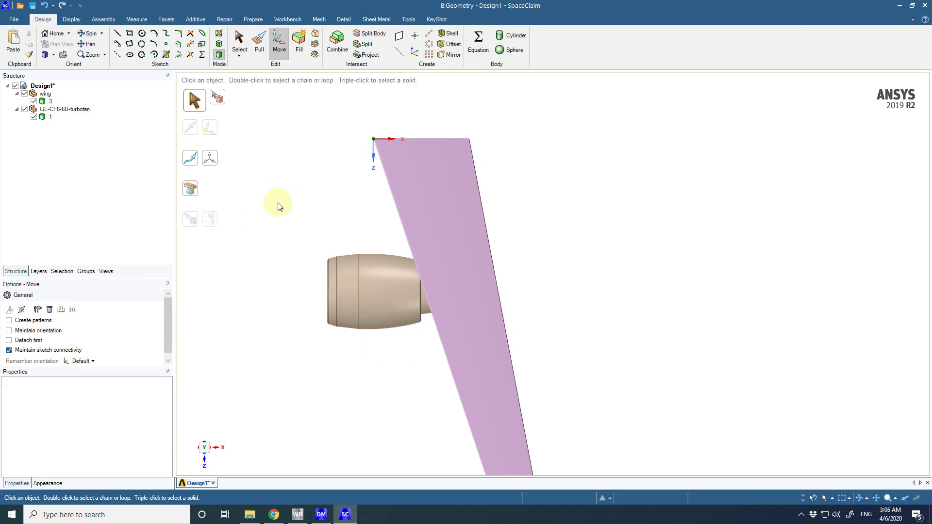
- Inspect the wing and engine together in an angled overview, head-on at the engine inlet, and from the wing root side
click(238, 42)
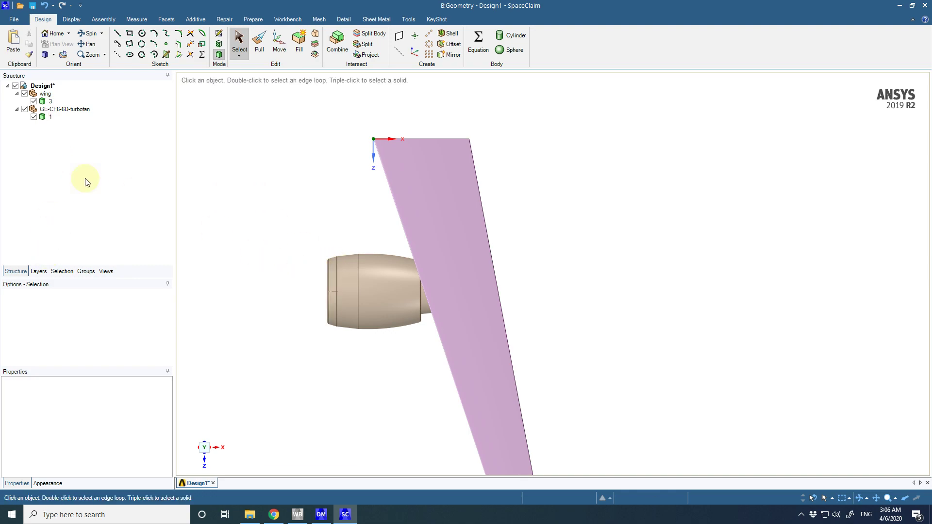
click(58, 56)
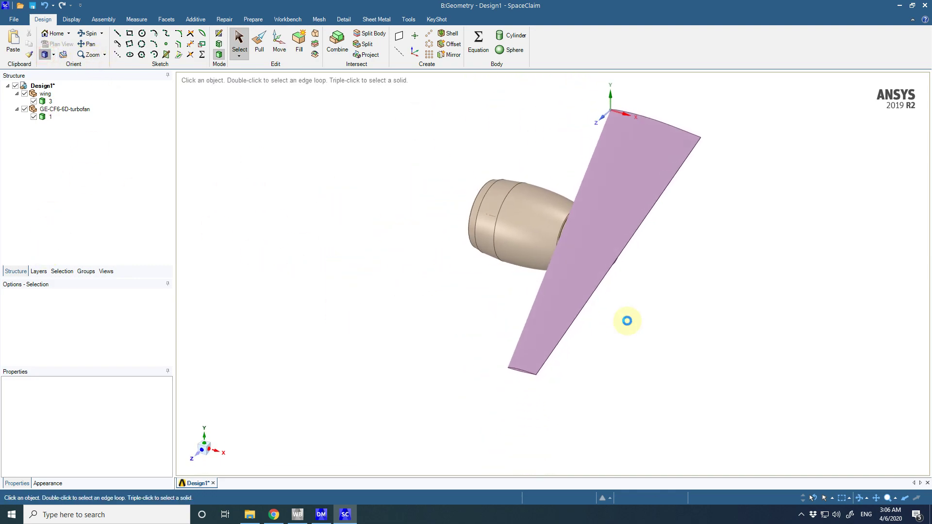
mouse_move(630, 324)
middle_down()
mouse_move(616, 258)
mouse_move(510, 249)
mouse_move(527, 241)
mouse_move(460, 208)
mouse_move(460, 152)
mouse_move(474, 218)
mouse_move(457, 335)
mouse_move(369, 320)
mouse_move(387, 269)
mouse_move(256, 251)
mouse_move(271, 308)
mouse_move(333, 349)
mouse_move(372, 335)
mouse_move(319, 338)
mouse_move(235, 301)
mouse_move(545, 307)
mouse_move(501, 303)
mouse_move(457, 335)
mouse_move(360, 287)
mouse_move(720, 164)
mouse_move(505, 212)
mouse_move(436, 216)
mouse_move(463, 254)
mouse_move(475, 312)
mouse_move(546, 363)
mouse_move(593, 356)
mouse_move(553, 308)
mouse_move(485, 277)
middle_up()
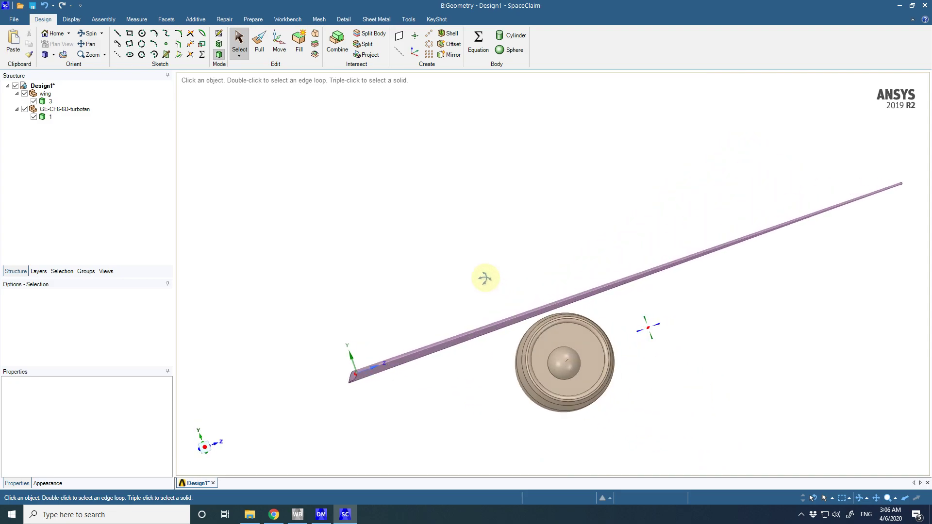
click(398, 38)
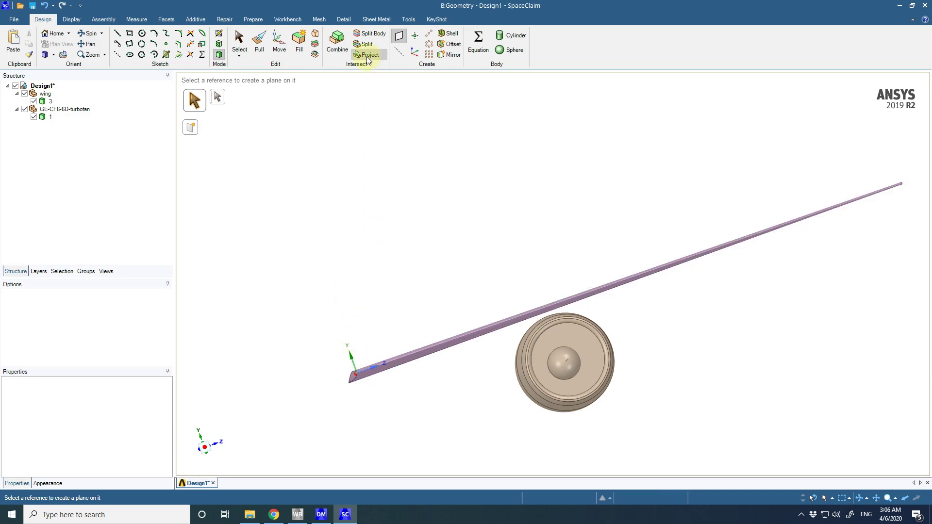
click(237, 36)
scroll(337, 279, down, 4)
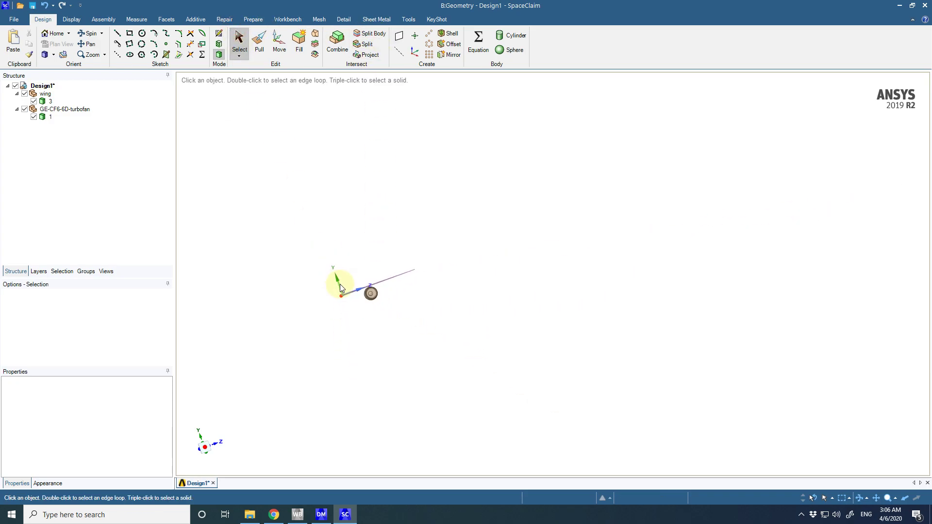
scroll(358, 279, up, 3)
middle_drag(358, 279, 447, 291)
scroll(444, 278, down, 3)
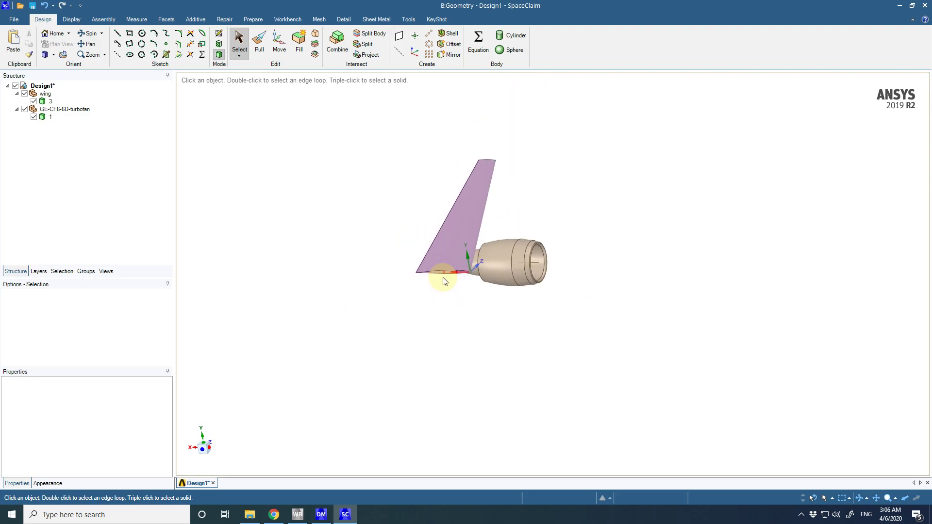
- Create a reference plane on the airfoil-shaped end face at the wing root
scroll(447, 272, up, 4)
click(448, 272)
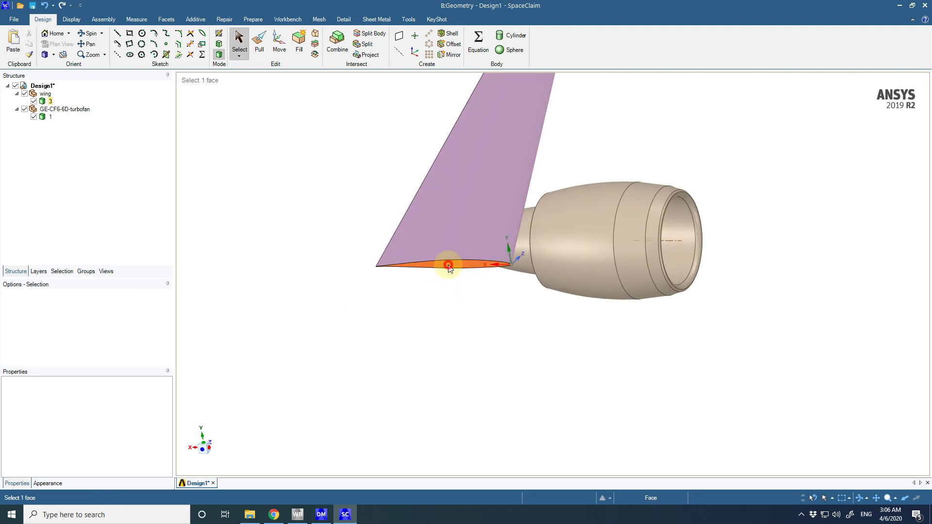
click(399, 39)
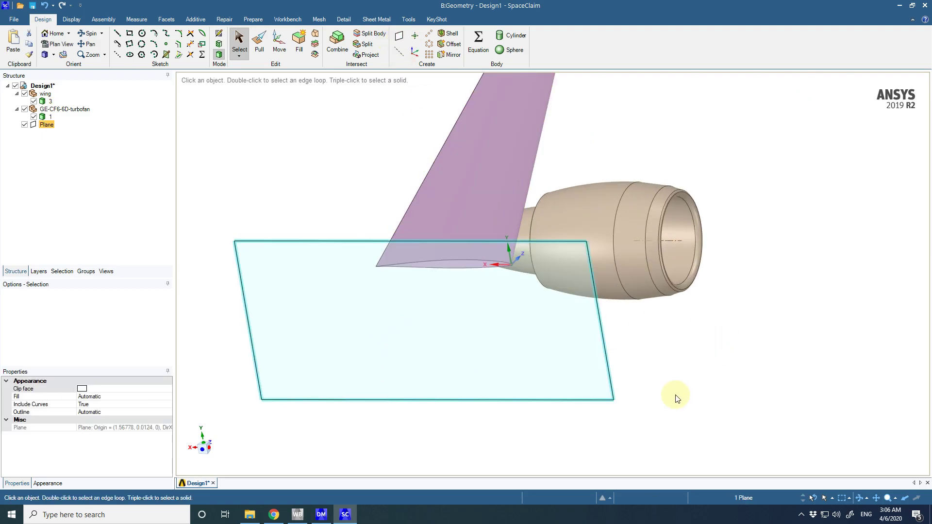
- Move the new plane 5000 mm outward along the wing span so it cuts through the engine, and leave the Move tool
middle_drag(648, 371, 543, 366)
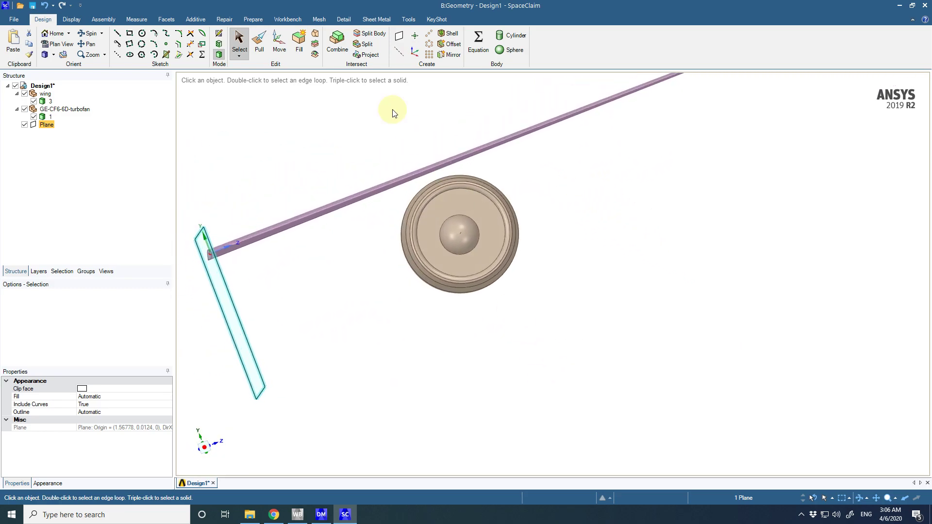
click(280, 49)
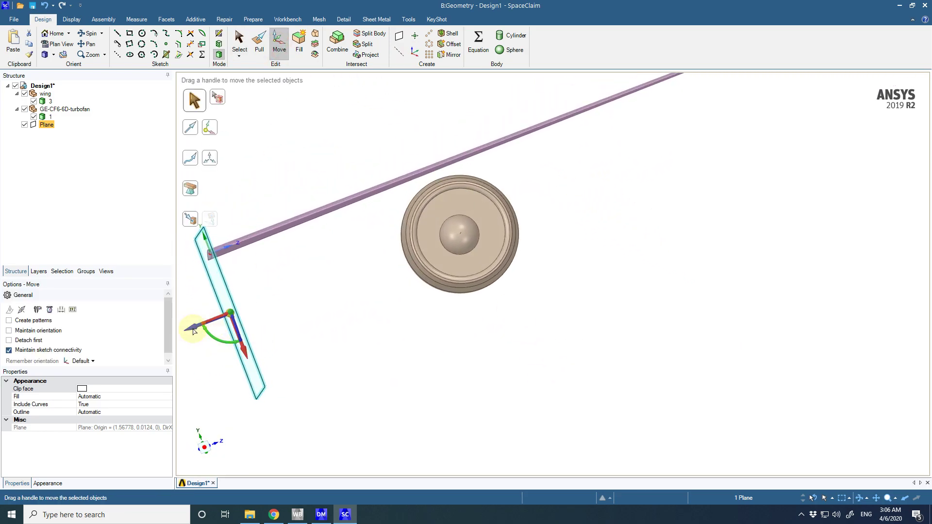
middle_drag(293, 389, 350, 398)
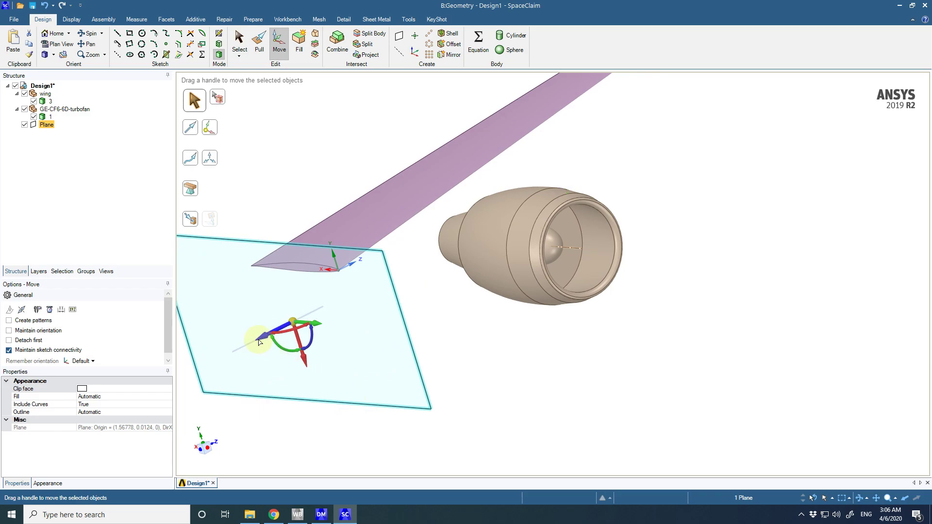
drag(259, 342, 310, 317)
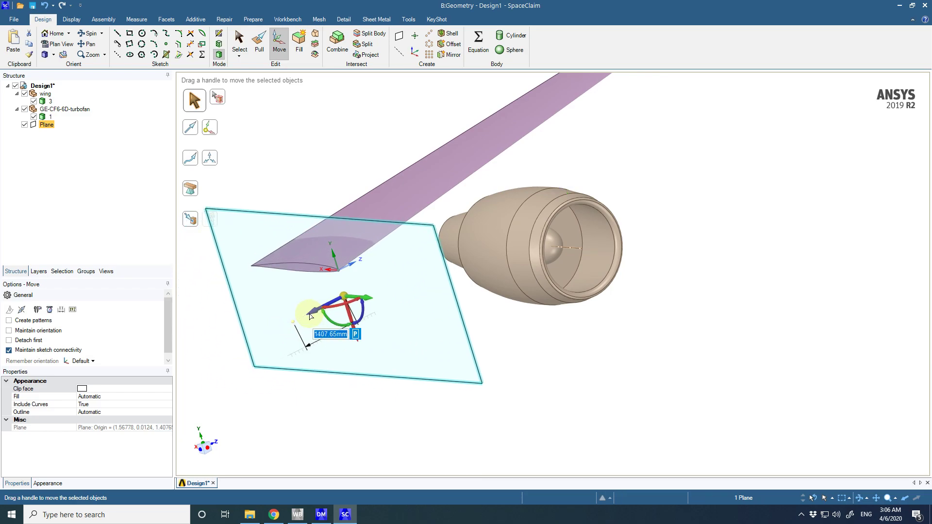
text(5000)
key(Return)
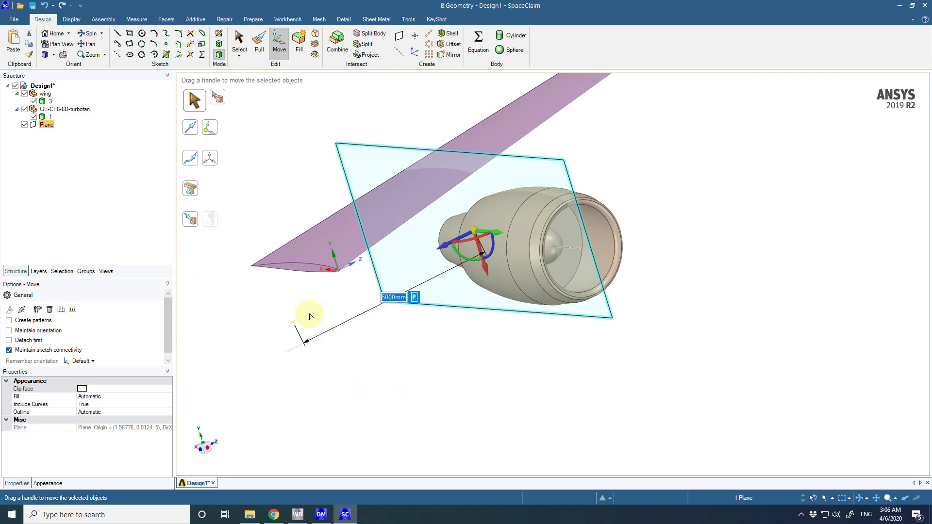
click(239, 41)
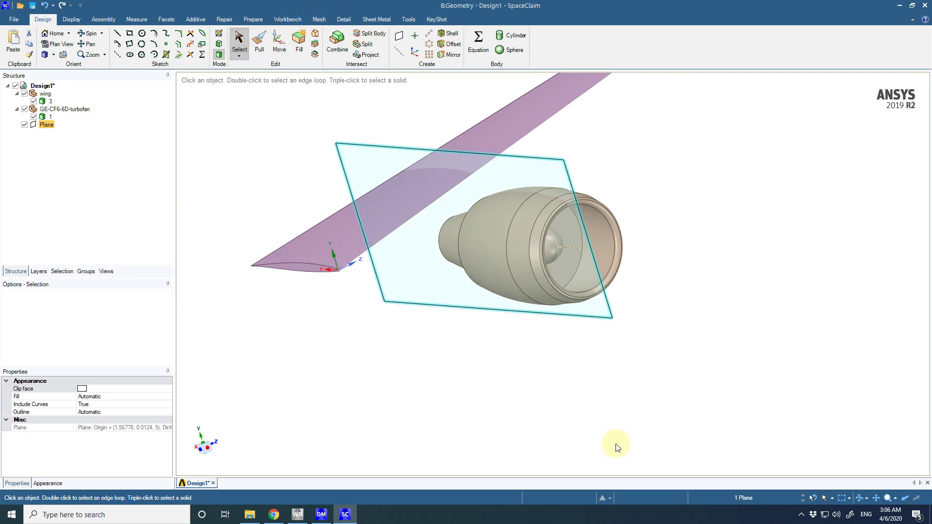
click(580, 401)
- Start a sketch on the moved plane and view it square-on along the Z axis with X pointing right
click(528, 313)
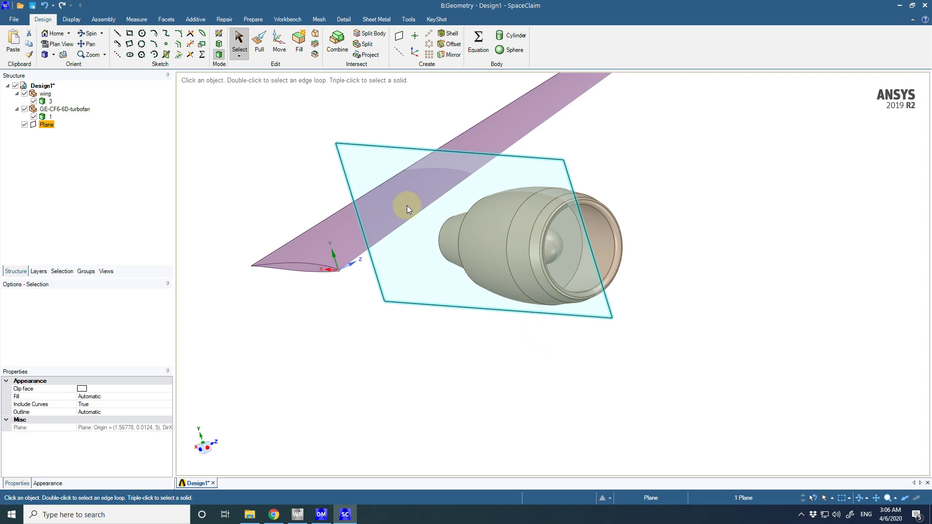
click(220, 37)
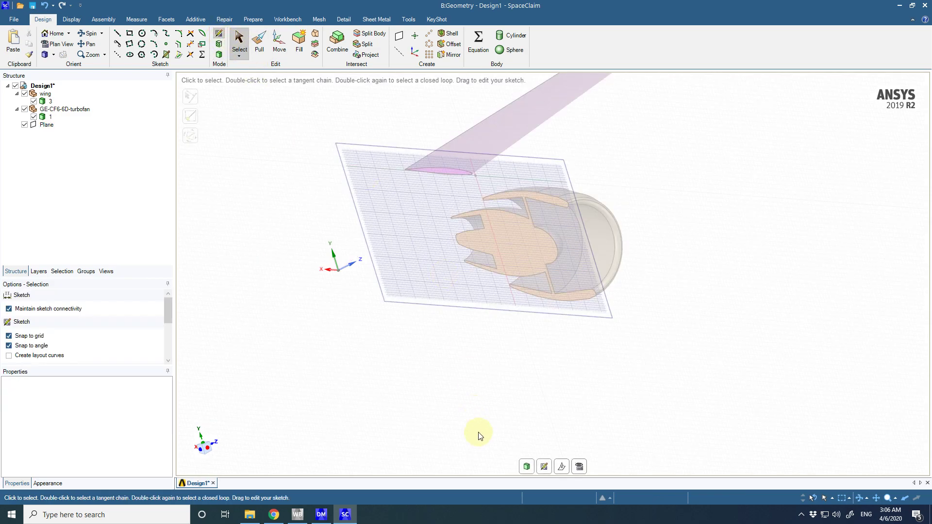
click(578, 466)
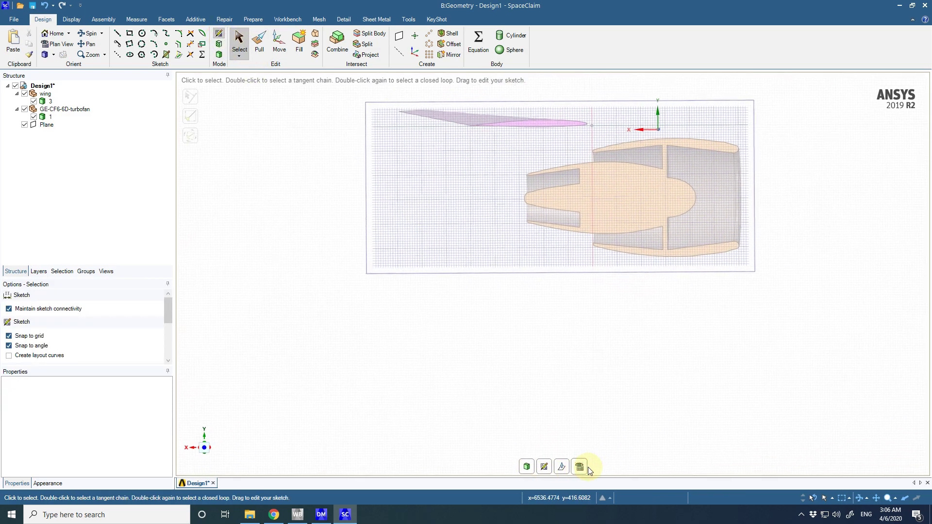
mouse_move(705, 298)
middle_down()
mouse_move(452, 277)
mouse_move(447, 310)
middle_up()
click(219, 448)
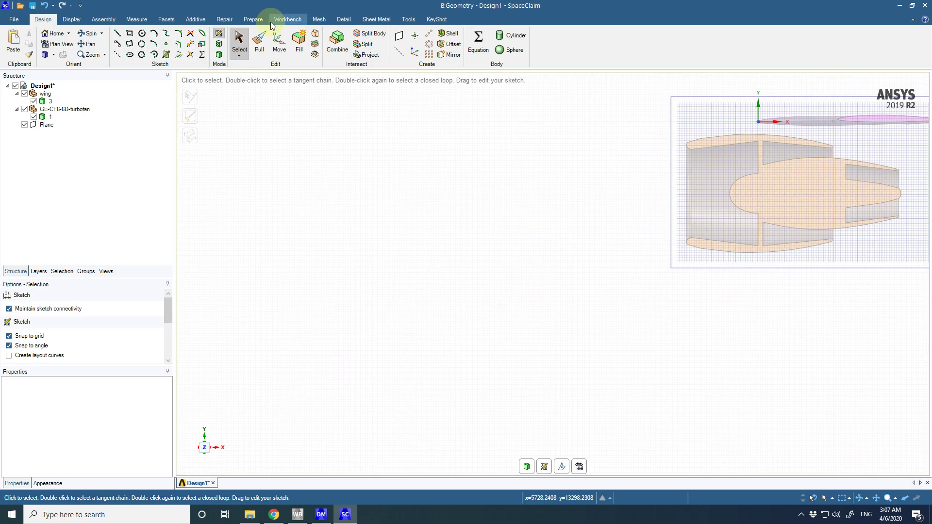
- Sketch connected lines from the cowl's upper outline vertex about 1899 mm into the wing, horizontally inside it, and down to the cowl's rear upper endpoint
key(v)
scroll(628, 290, up, 2)
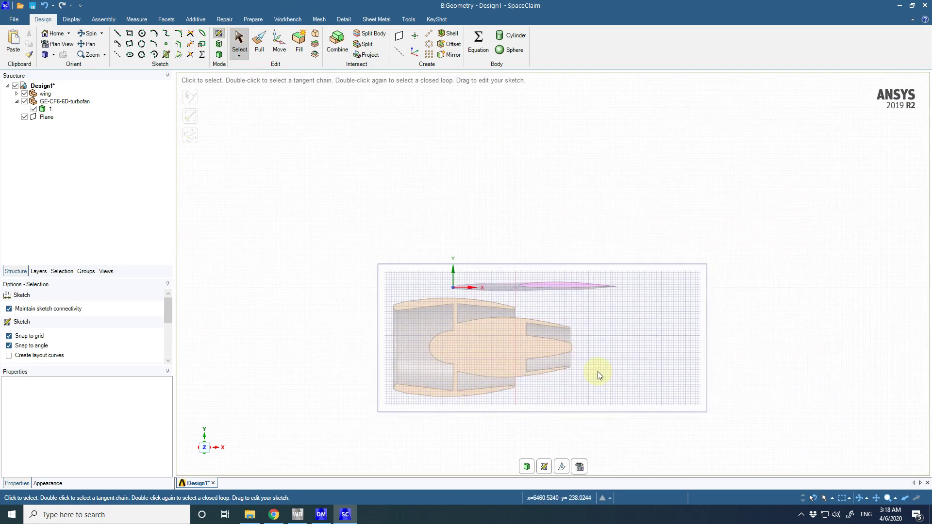
scroll(598, 371, down, 3)
scroll(548, 319, up, 3)
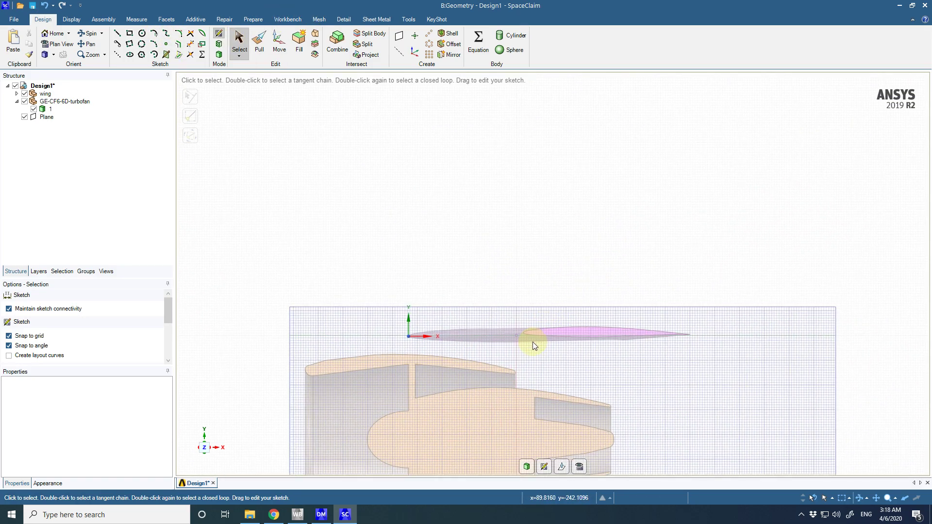
scroll(532, 343, up, 3)
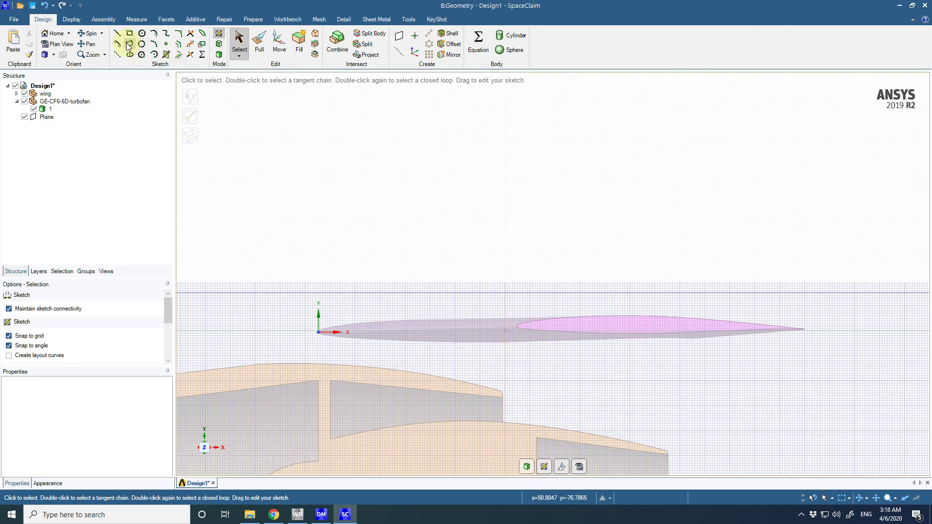
key(l)
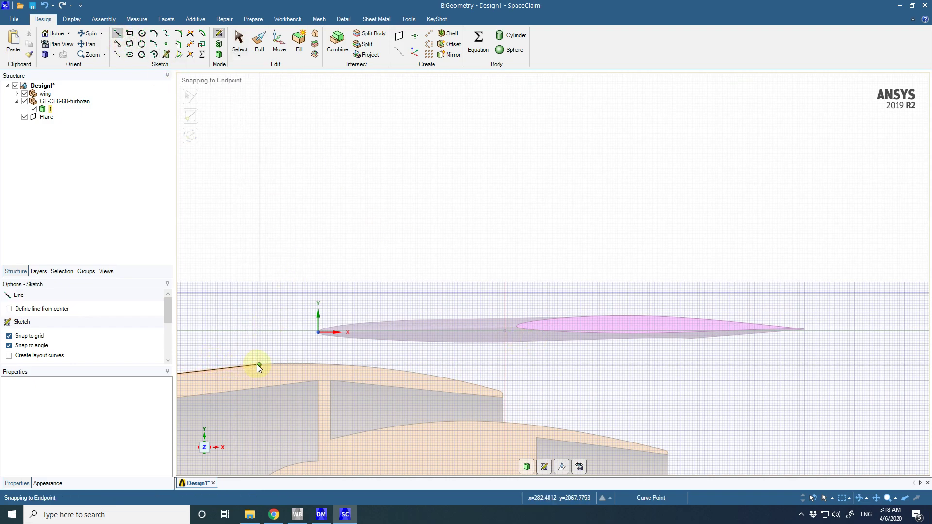
click(257, 364)
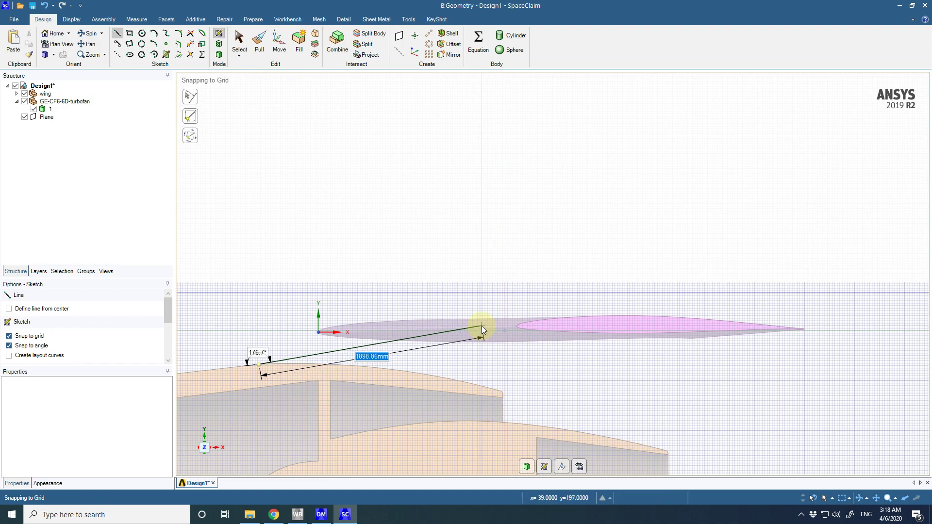
click(482, 328)
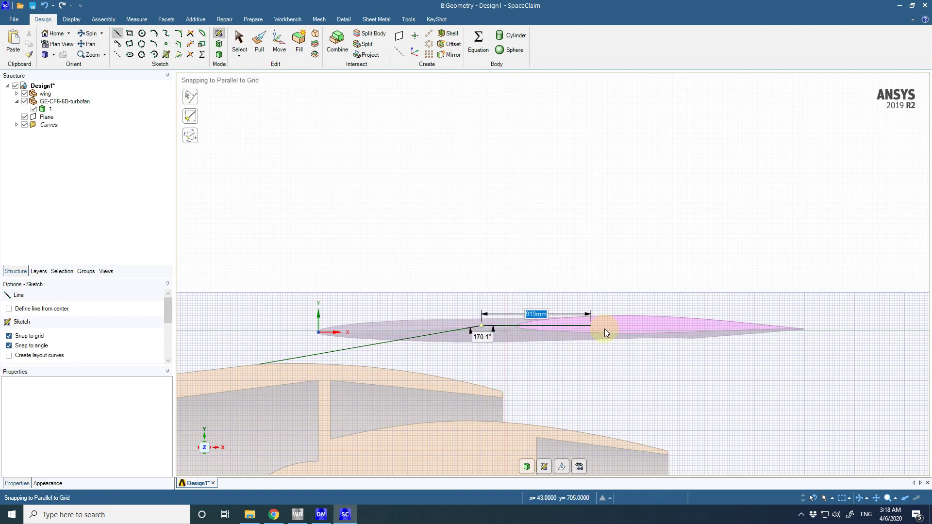
click(646, 327)
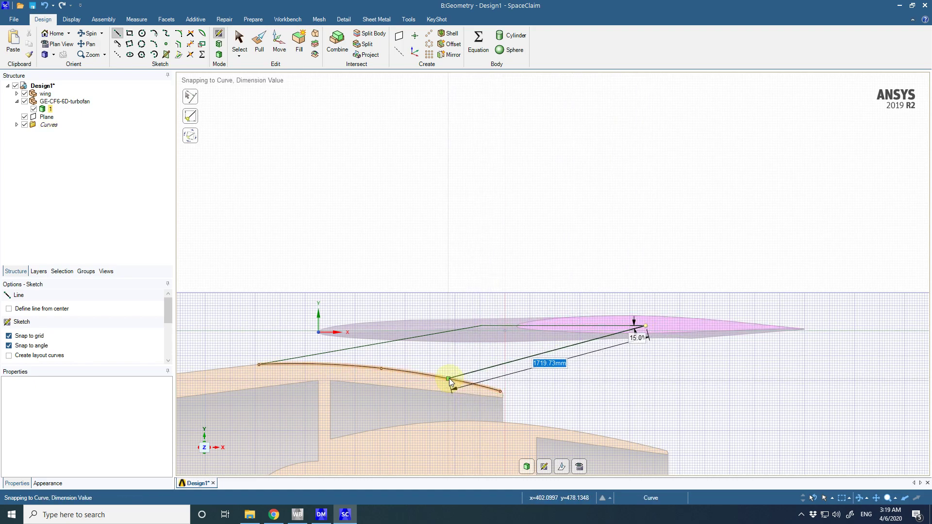
click(499, 391)
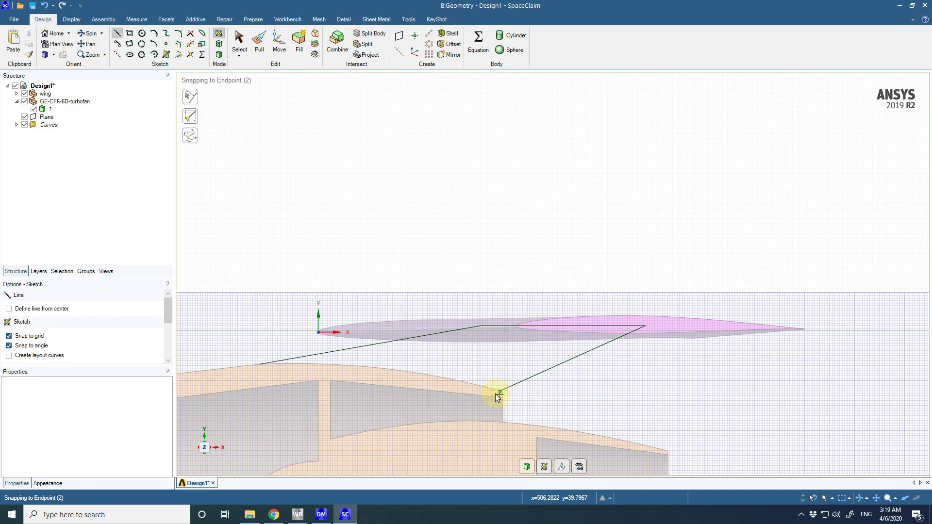
- Close the pylon profile with a long line inside the cowl wall and a short line of about 132 mm to the start, and finish the sketch as a surface
scroll(491, 392, up, 2)
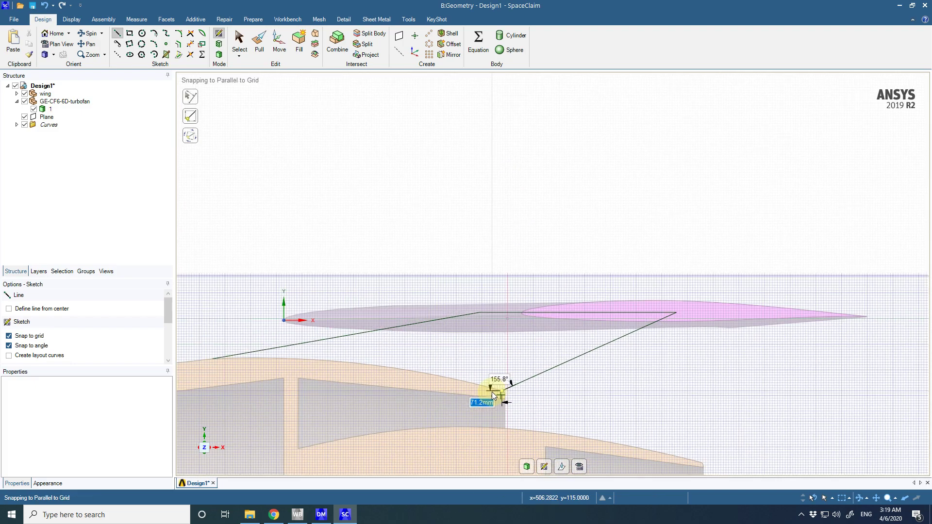
scroll(491, 393, up, 2)
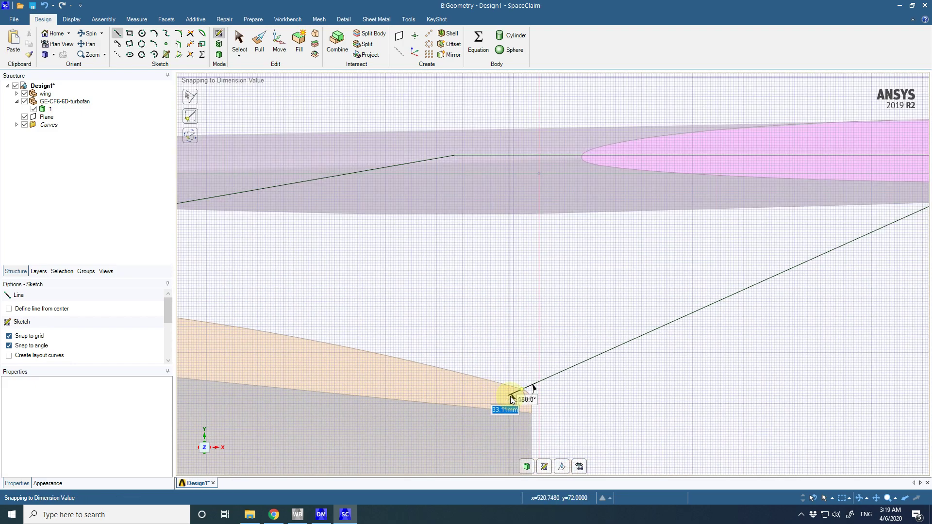
scroll(450, 387, down, 5)
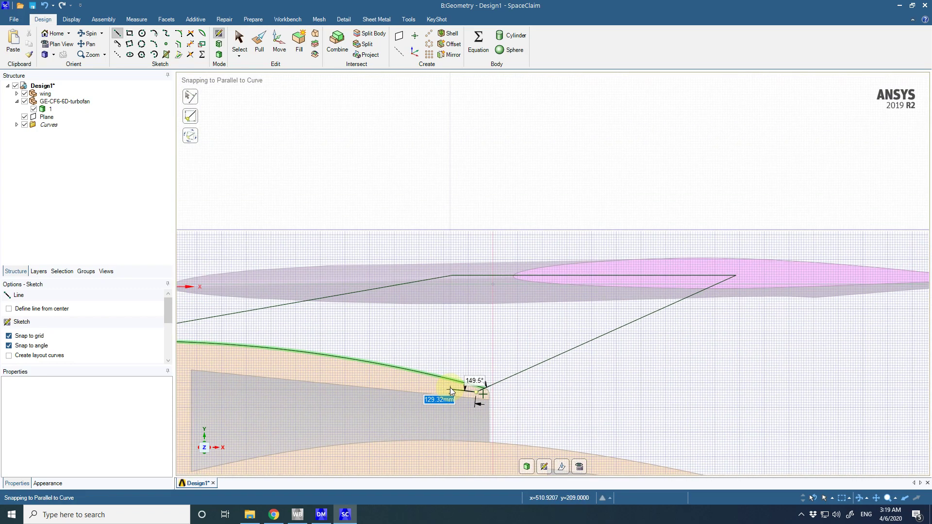
scroll(381, 384, down, 2)
scroll(380, 384, up, 6)
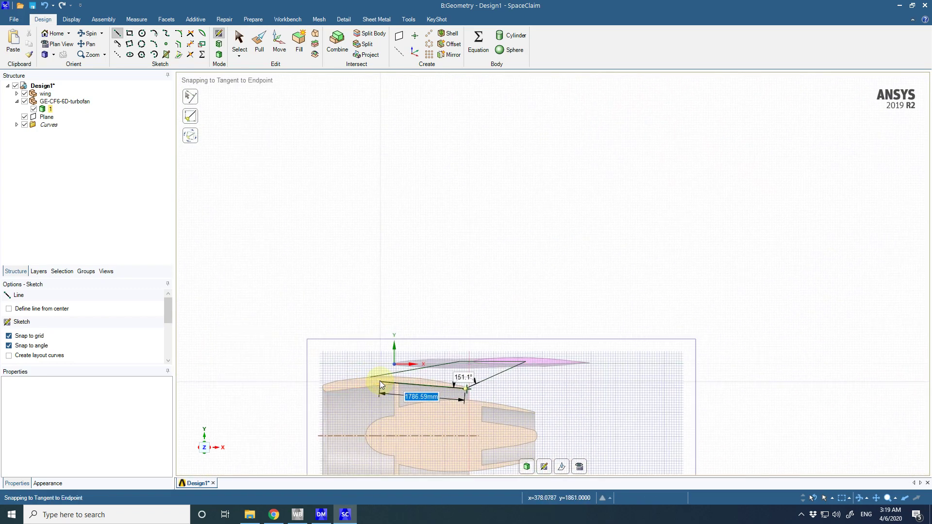
scroll(379, 380, up, 1)
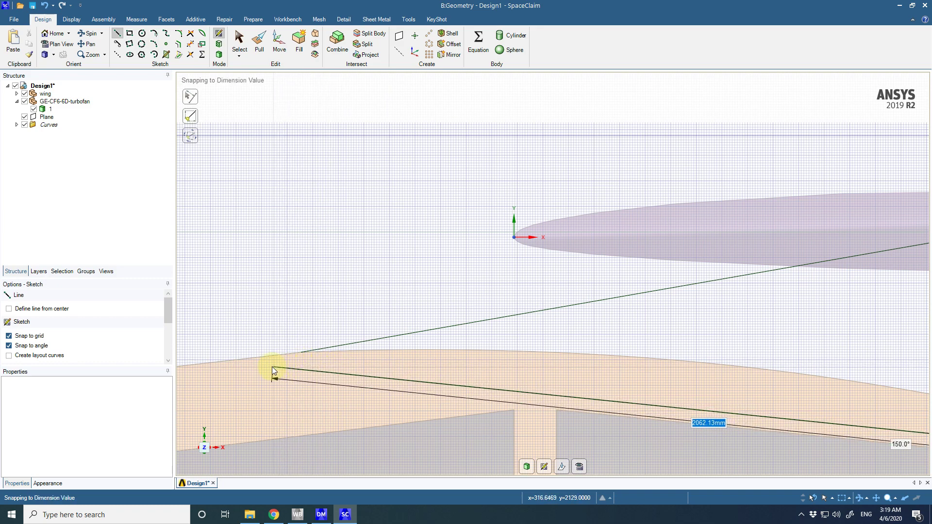
click(246, 366)
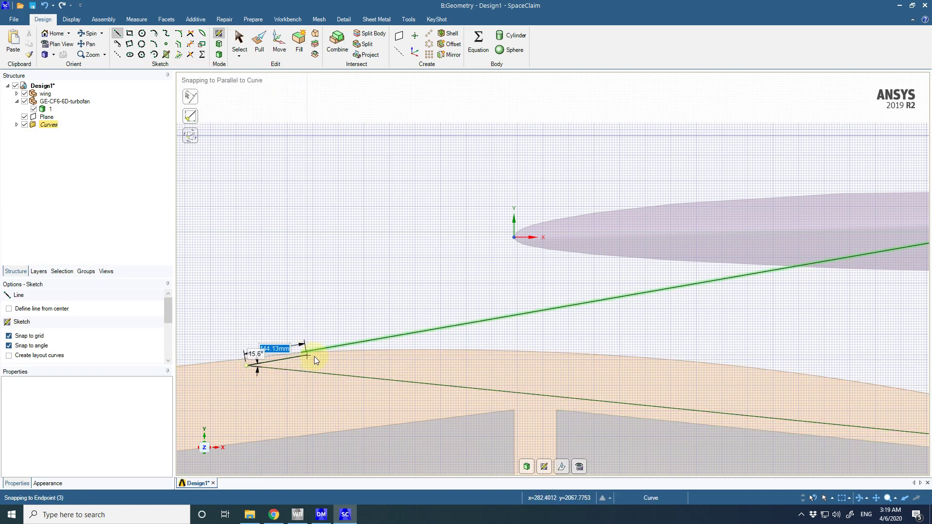
click(301, 356)
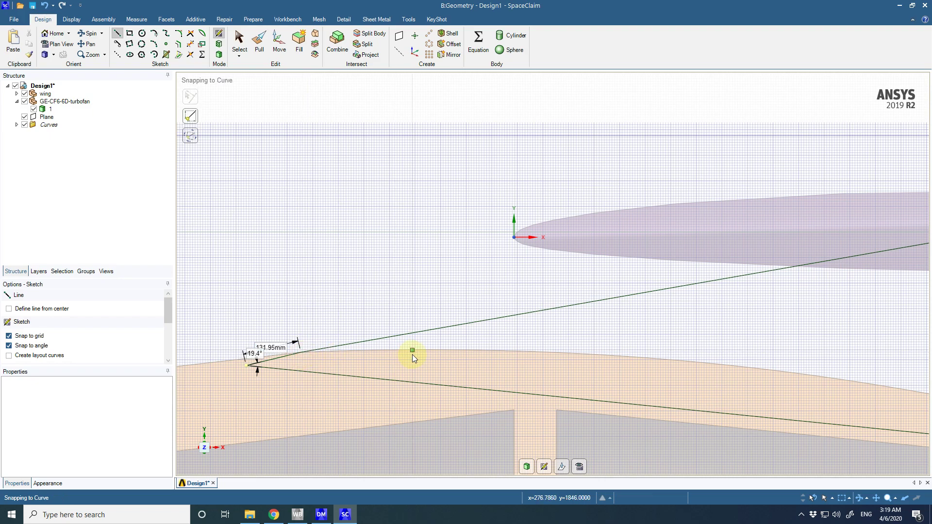
scroll(419, 360, down, 5)
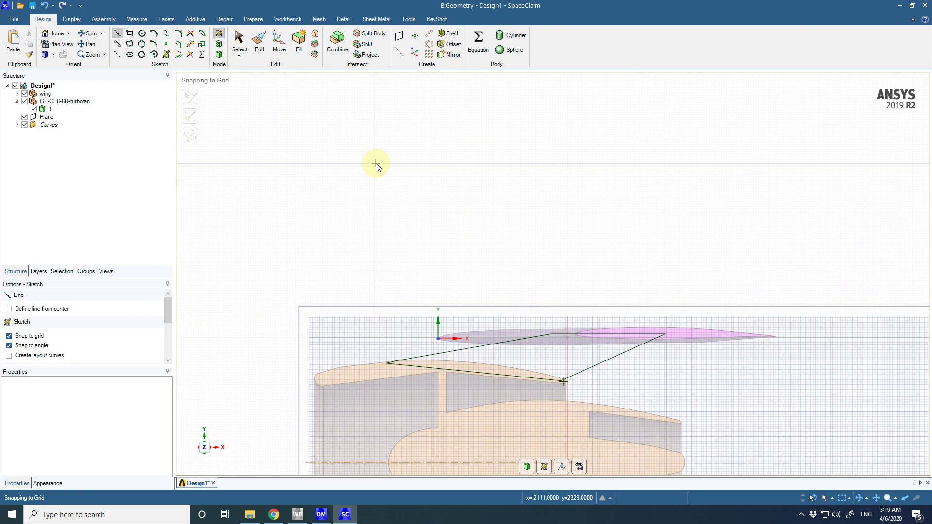
click(528, 467)
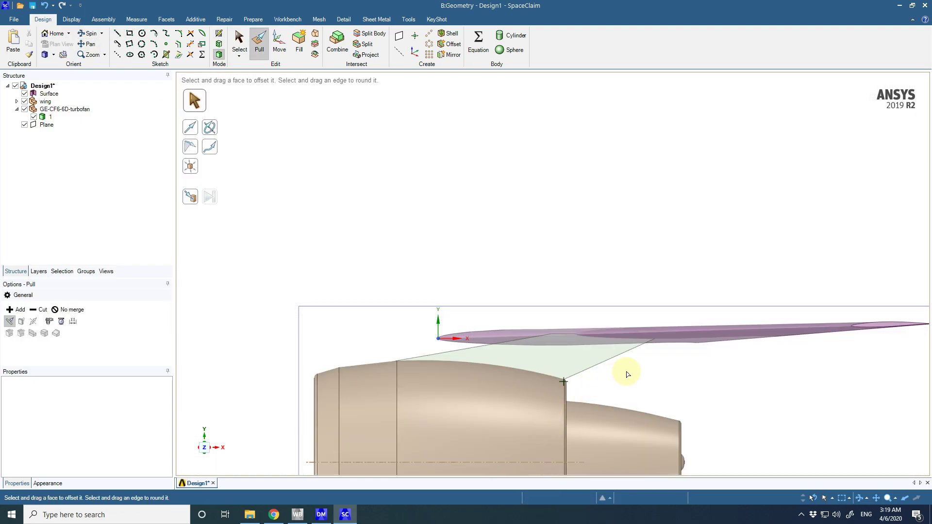
- Examine how the pylon surface meets the engine cowl and the wing from several angles, and clear the selection
mouse_move(626, 372)
middle_down()
mouse_move(614, 399)
mouse_move(639, 356)
mouse_move(619, 366)
middle_up()
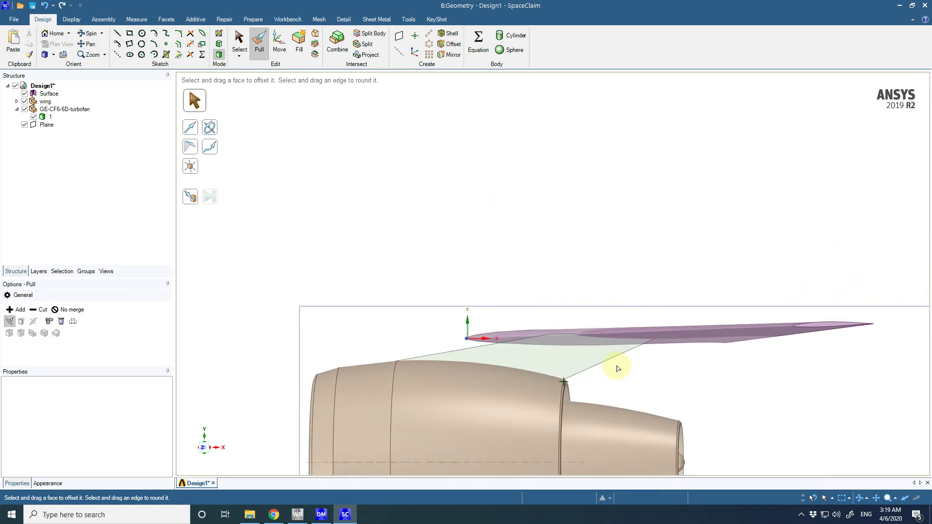
click(564, 343)
mouse_move(564, 343)
middle_down()
mouse_move(549, 395)
mouse_move(473, 412)
mouse_move(449, 325)
mouse_move(504, 303)
mouse_move(585, 316)
mouse_move(546, 340)
mouse_move(735, 343)
mouse_move(736, 330)
mouse_move(597, 375)
mouse_move(548, 413)
mouse_move(576, 325)
mouse_move(562, 333)
mouse_move(743, 328)
mouse_move(547, 345)
middle_up()
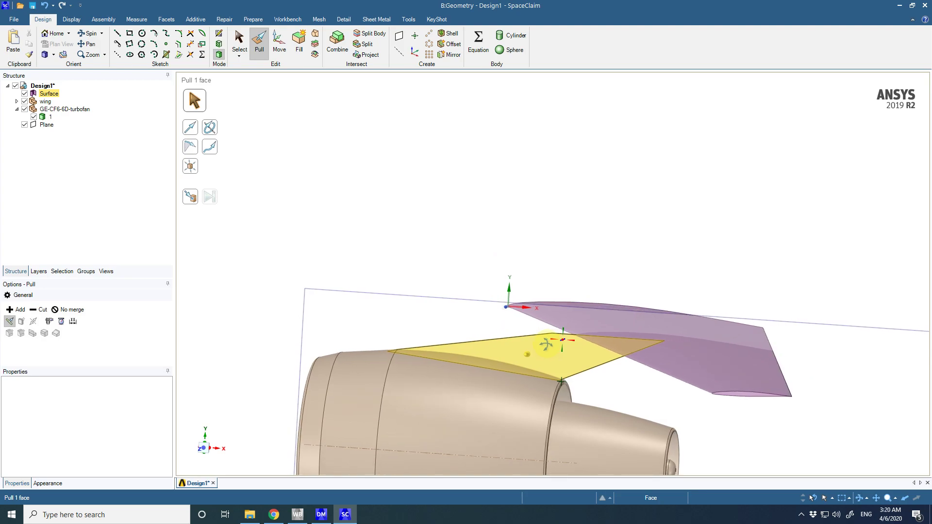
mouse_move(547, 343)
middle_down()
mouse_move(668, 355)
mouse_move(653, 366)
mouse_move(672, 371)
mouse_move(853, 381)
mouse_move(706, 377)
mouse_move(573, 358)
mouse_move(542, 391)
middle_up()
scroll(613, 353, up, 5)
key(Escape)
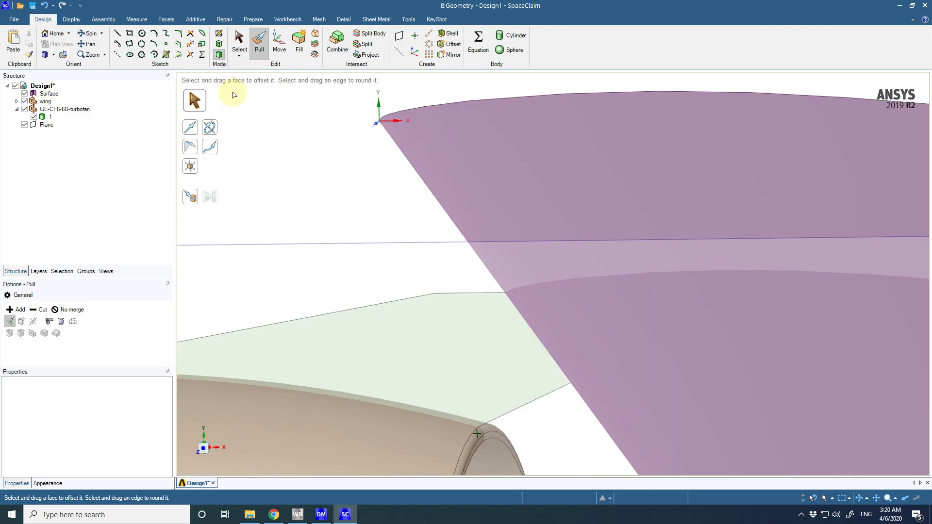
scroll(376, 209, down, 5)
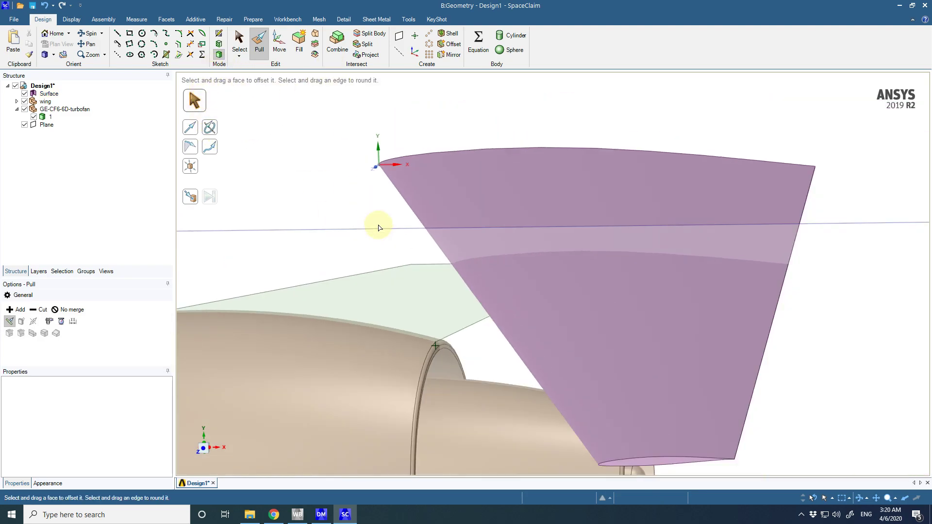
click(367, 289)
middle_drag(366, 289, 383, 281)
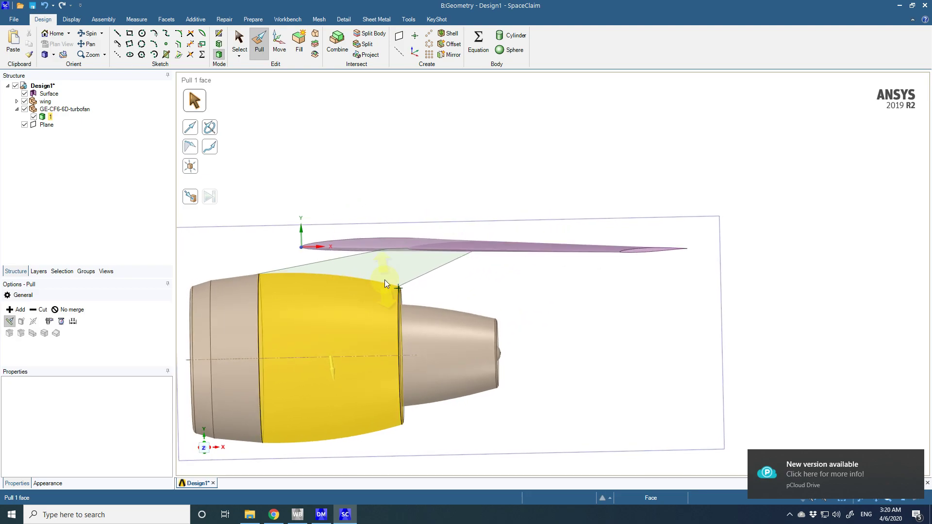
click(381, 217)
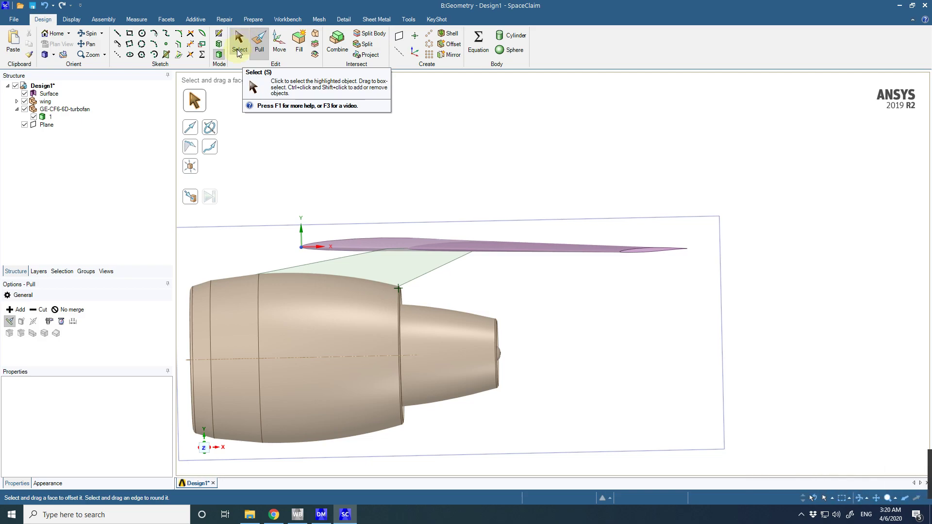
- Delete the pylon surface between the engine cowl and the wing
click(238, 48)
click(50, 93)
right_click(50, 94)
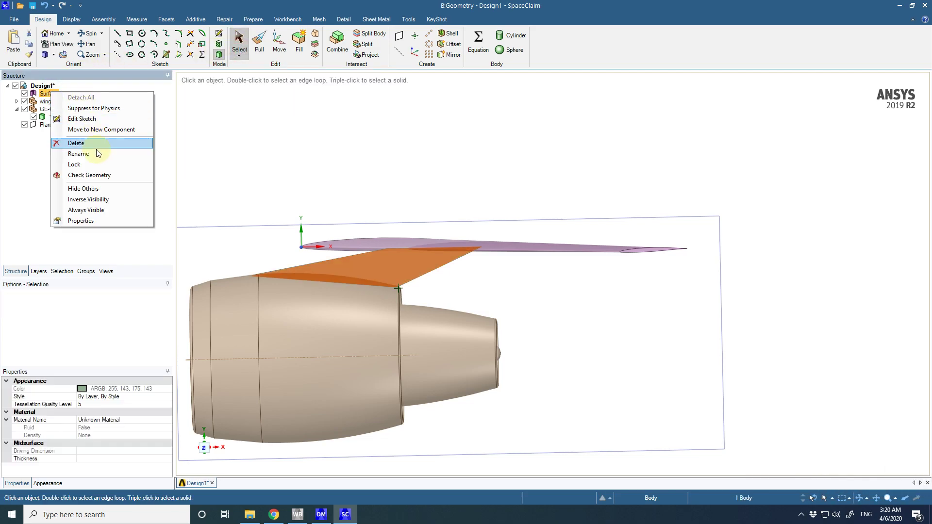
click(94, 144)
click(346, 305)
key(Escape)
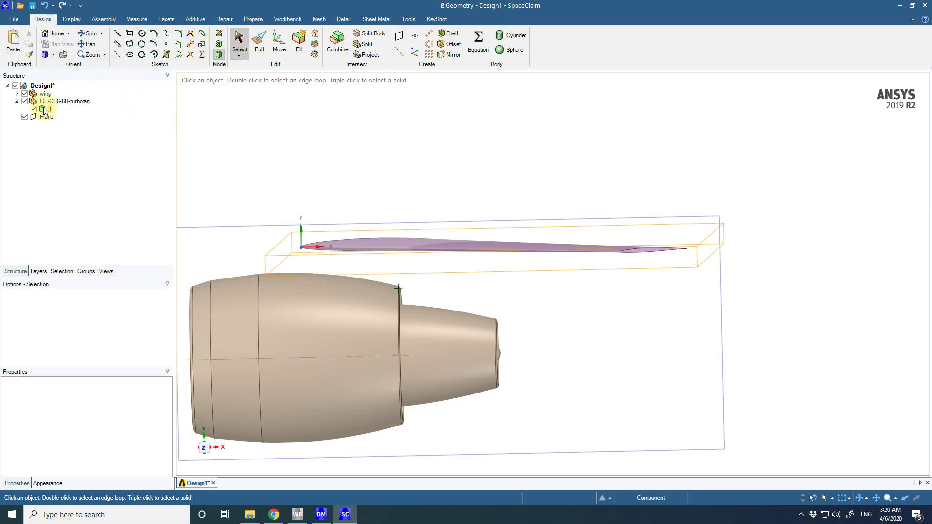
- Move the whole turbofan body 100 mm along the positive X axis
click(51, 56)
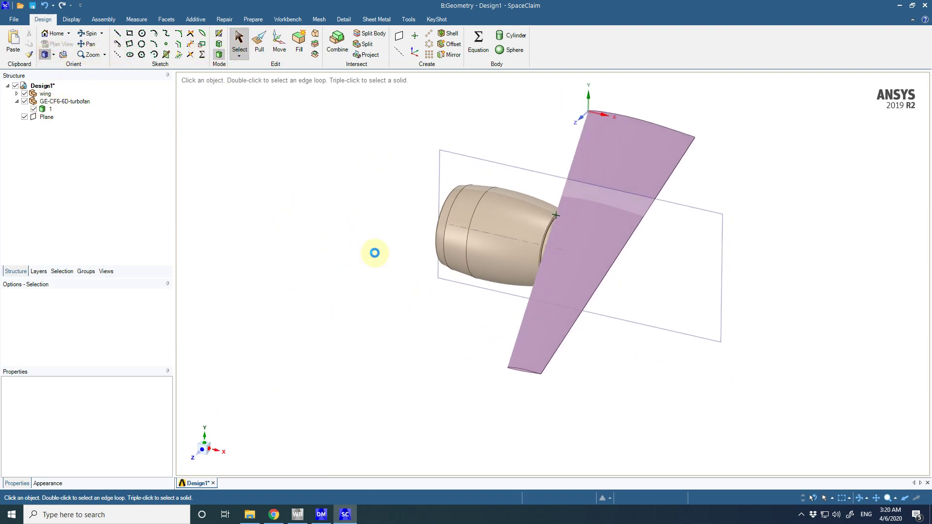
click(543, 224)
triple_click(543, 225)
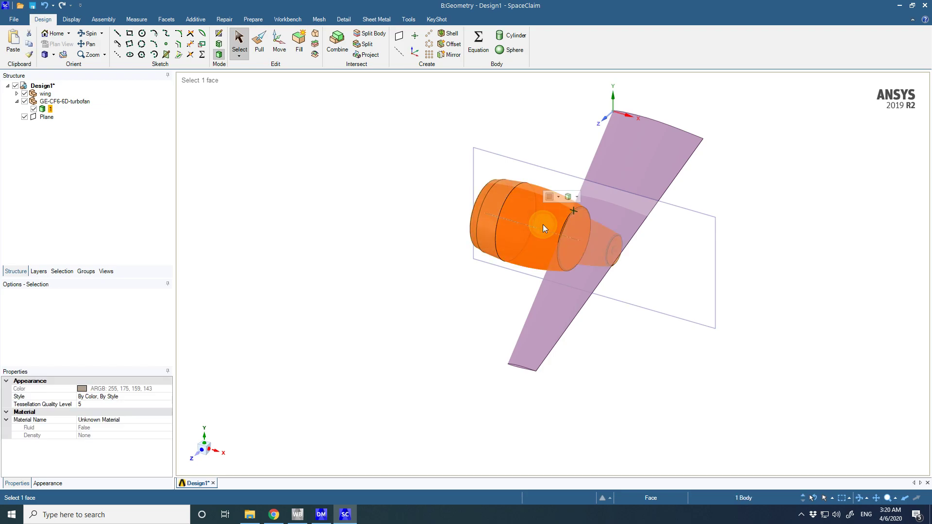
click(279, 43)
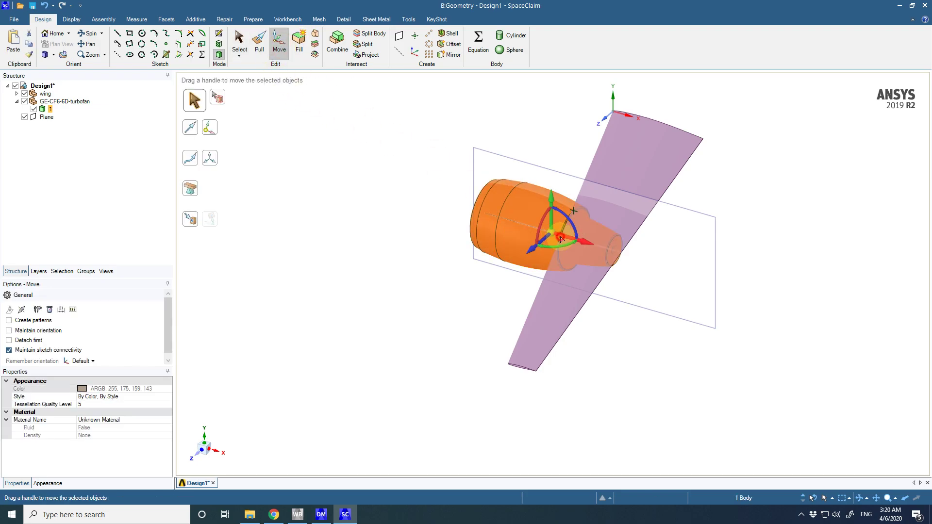
drag(562, 241, 569, 242)
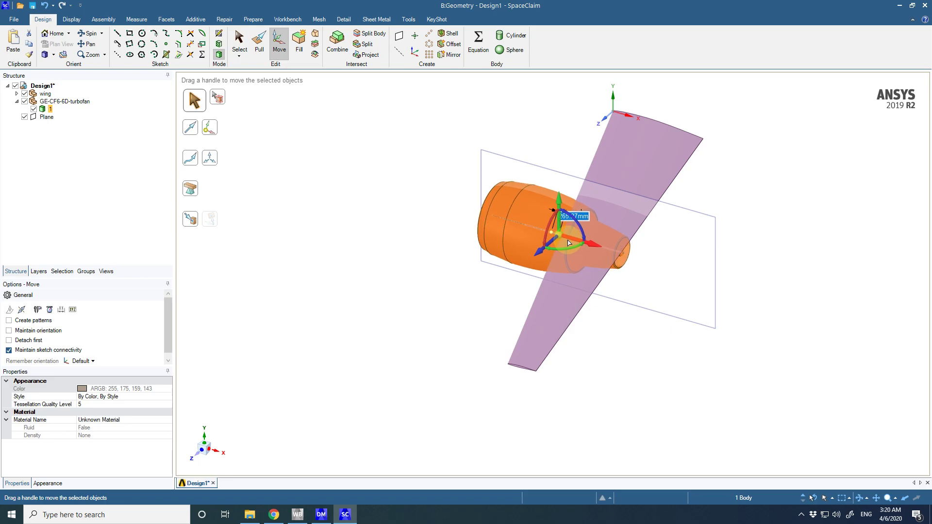
text(100)
key(Return)
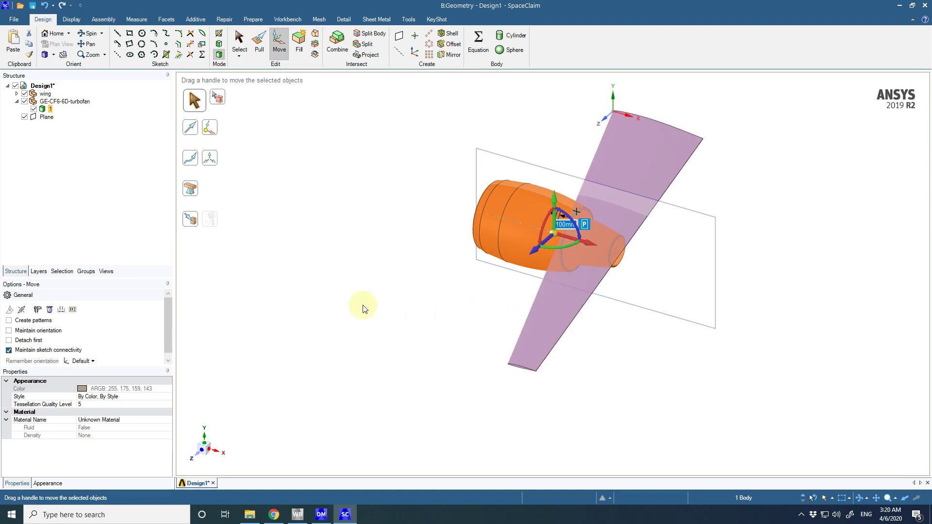
- Change the turbofan's move distance along X to 200, 300 and finally 500 mm while viewing it from above, and clear the selection
click(207, 451)
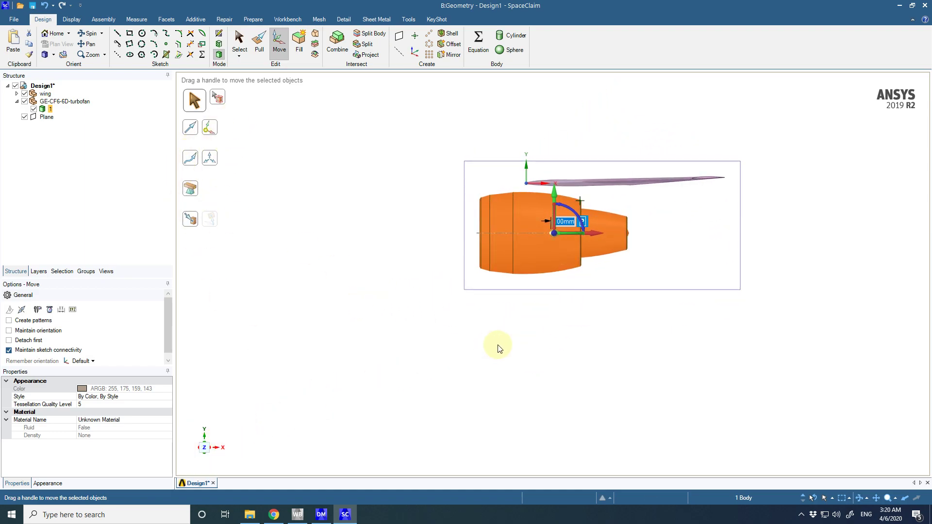
click(205, 432)
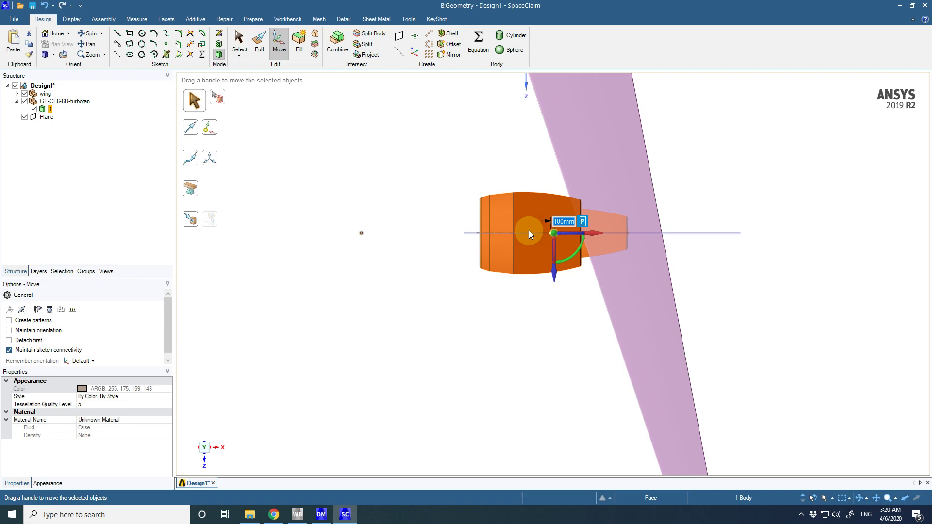
text(200)
key(Return)
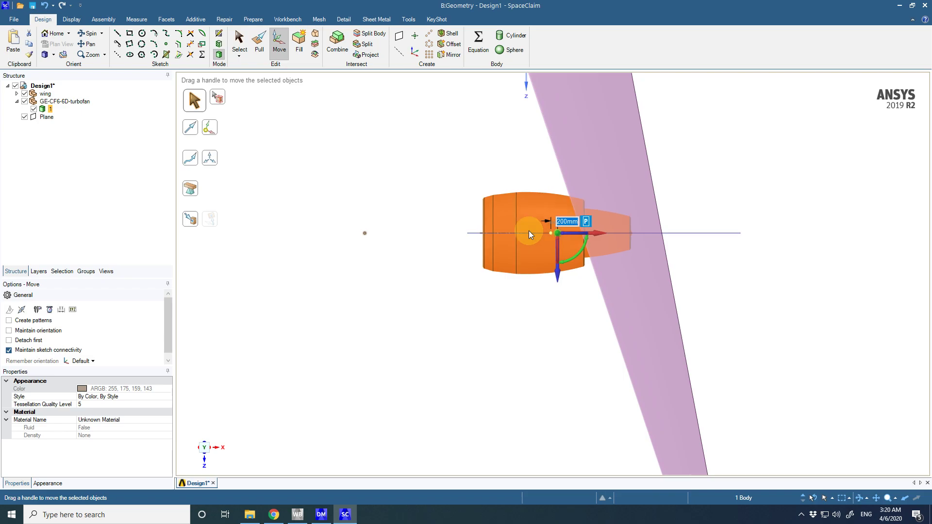
text(300)
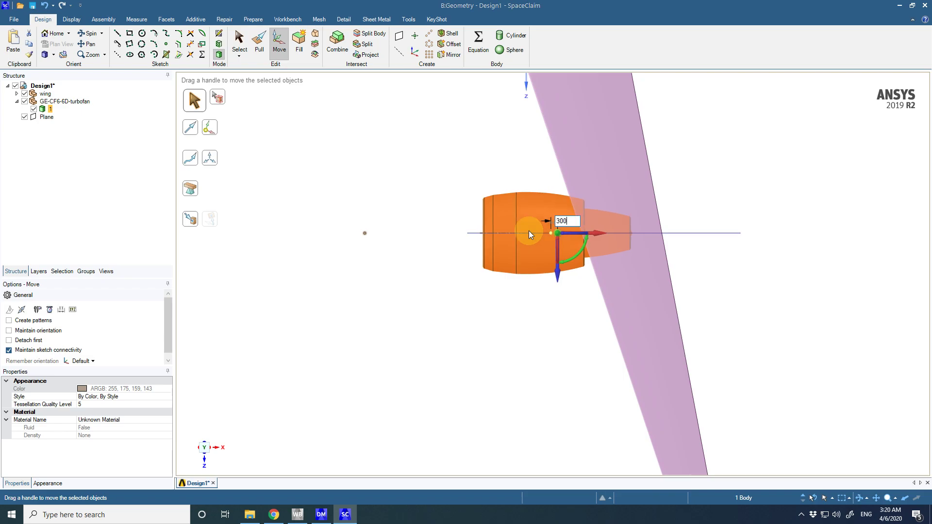
key(Return)
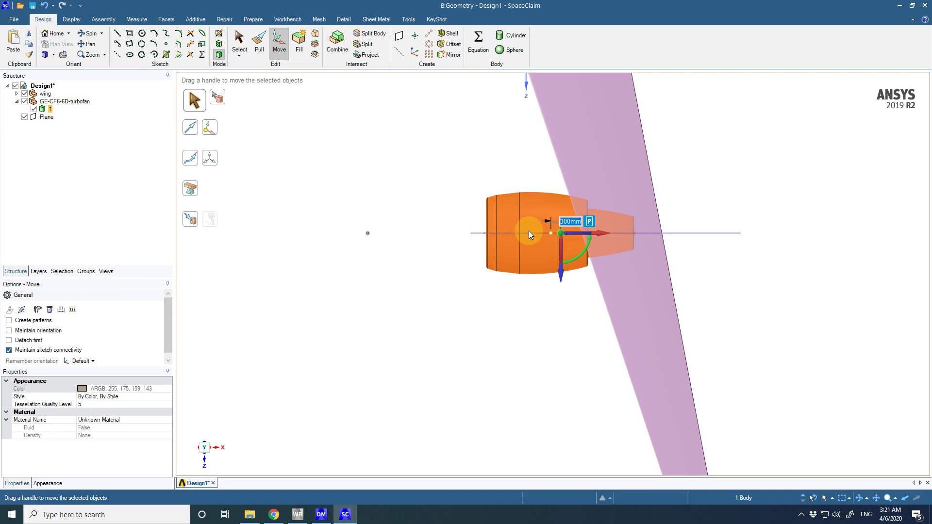
text(500)
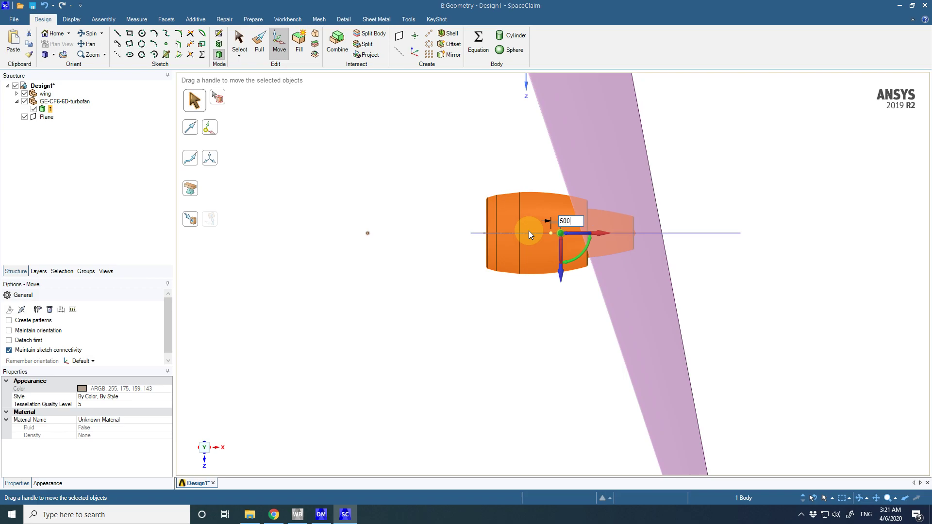
key(Return)
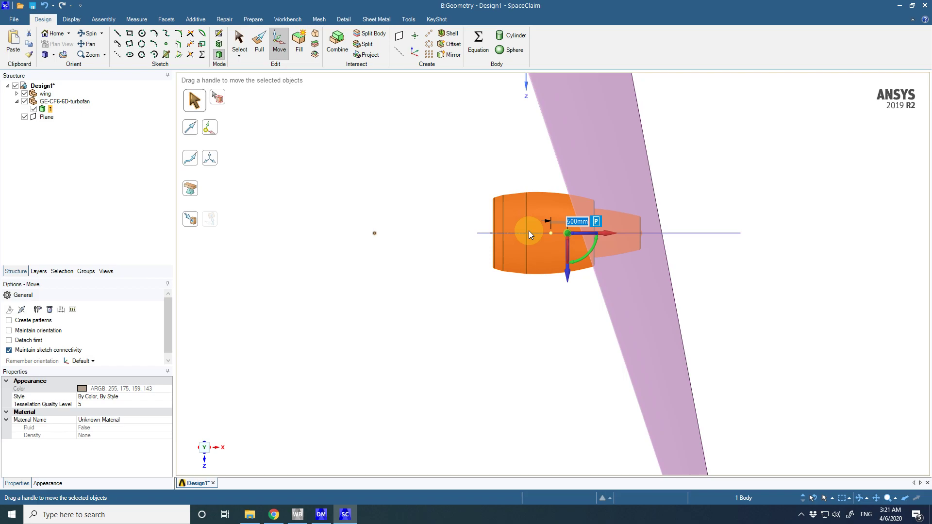
click(466, 330)
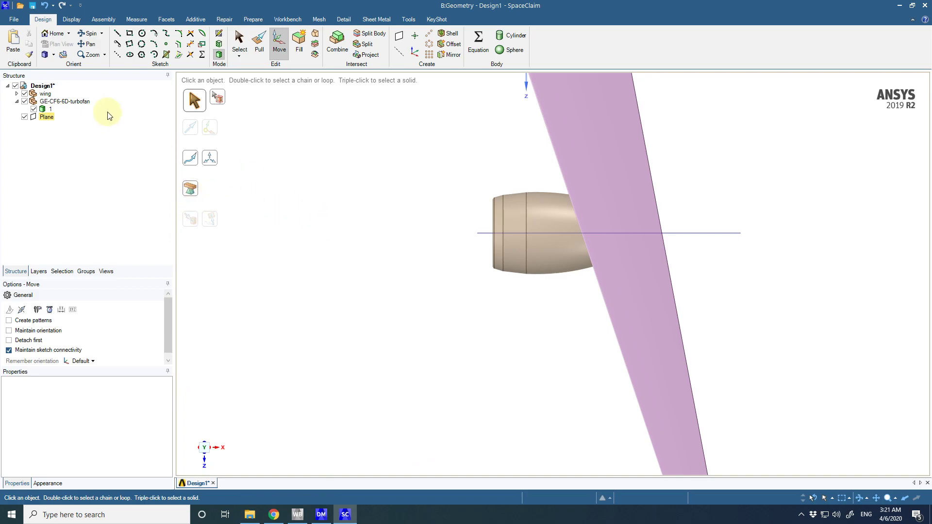
- Start a sketch on the vertical plane through the engine, viewed square-on along the Z axis
click(206, 469)
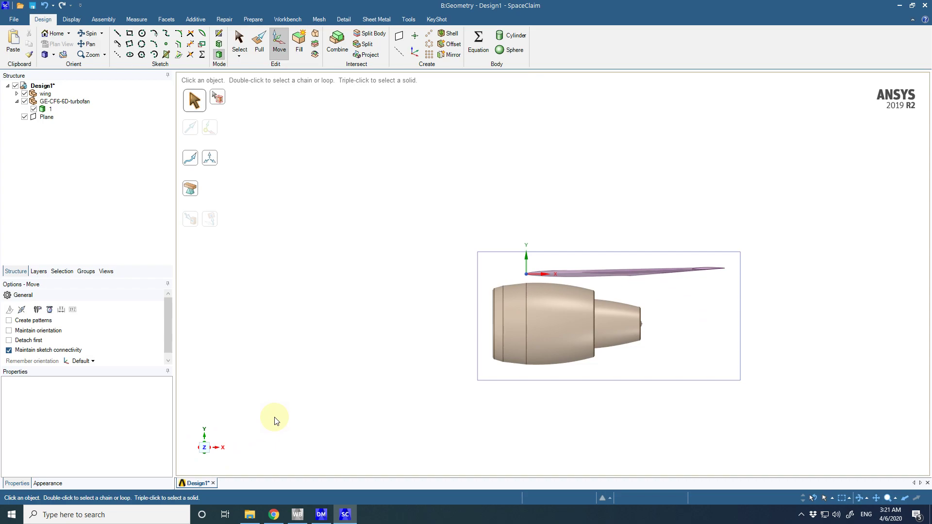
scroll(601, 348, down, 1)
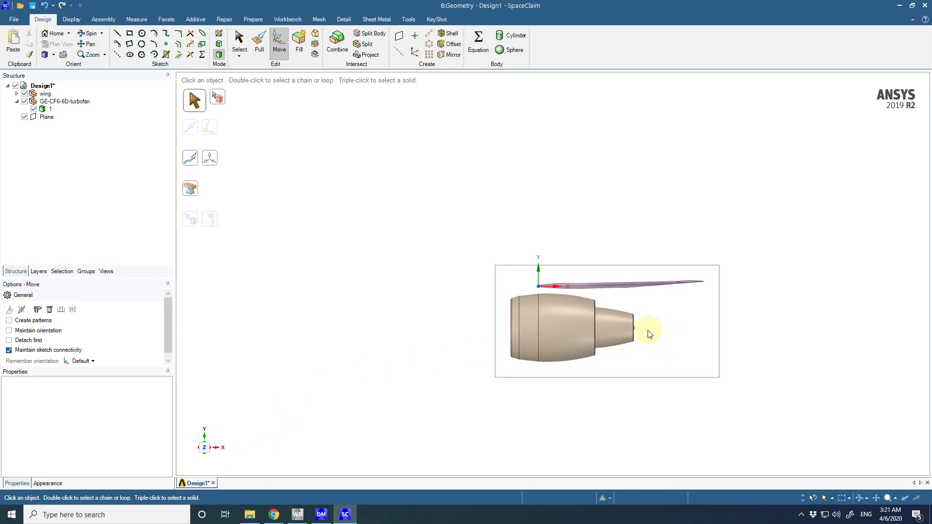
scroll(648, 332, up, 3)
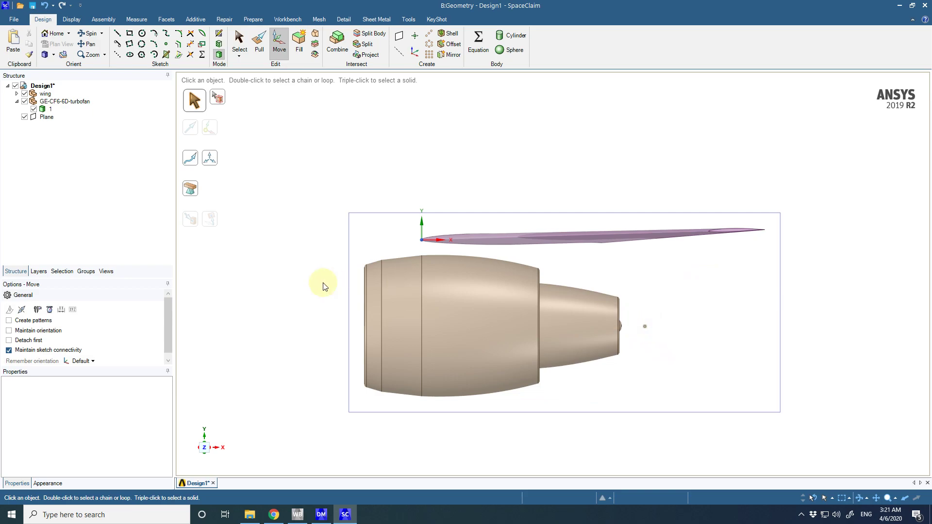
click(384, 213)
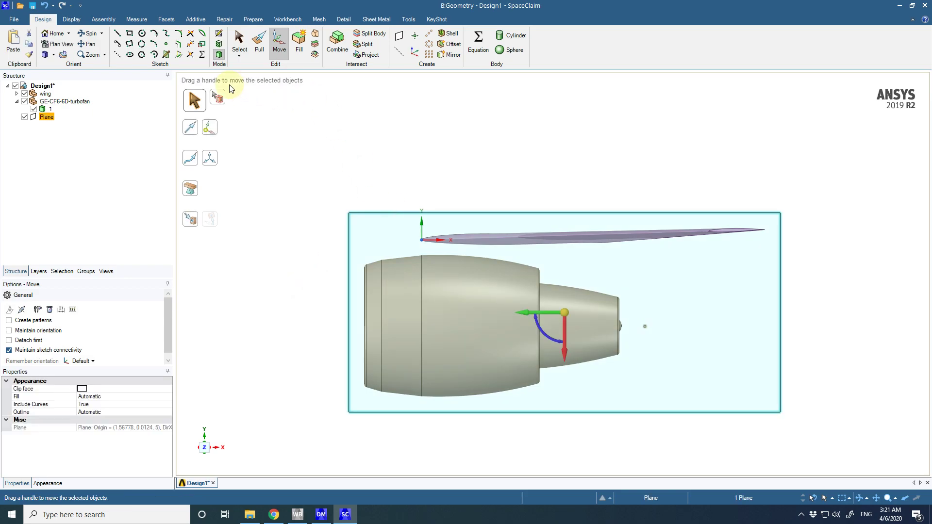
click(219, 33)
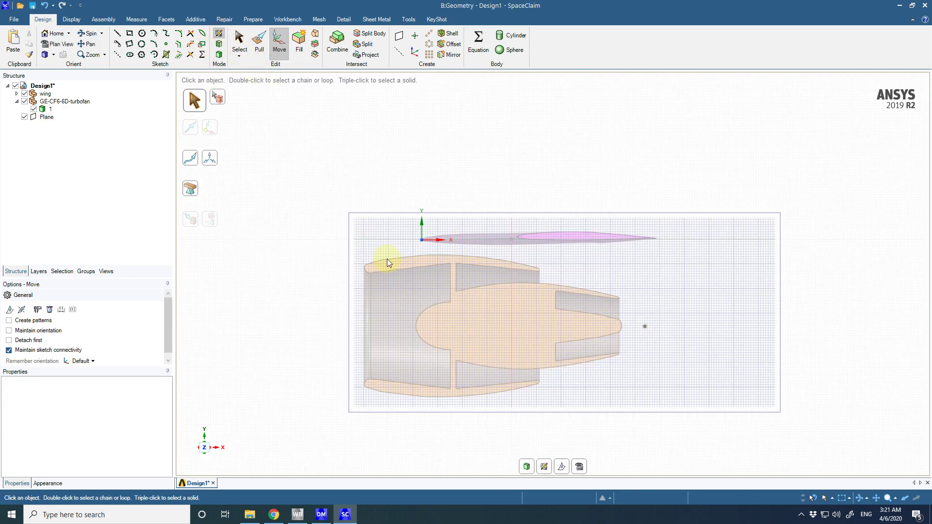
click(240, 44)
scroll(435, 272, down, 3)
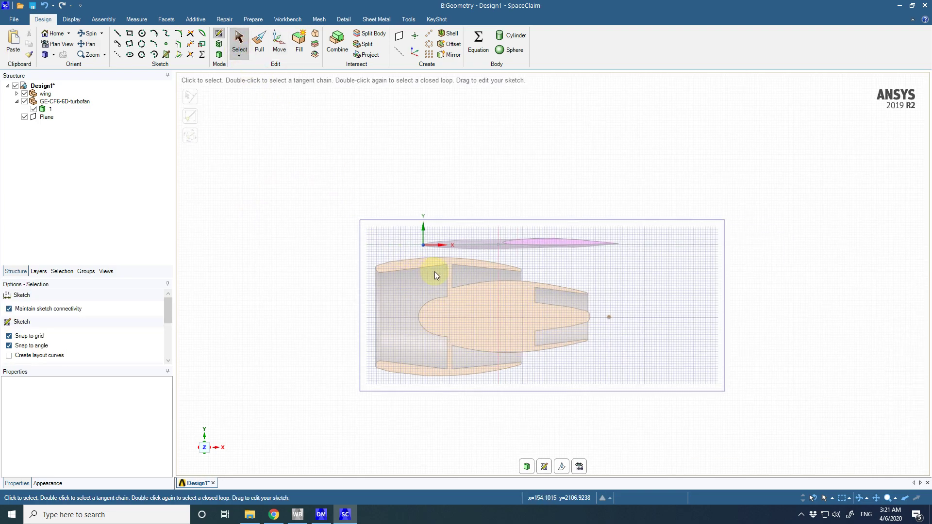
scroll(467, 255, up, 5)
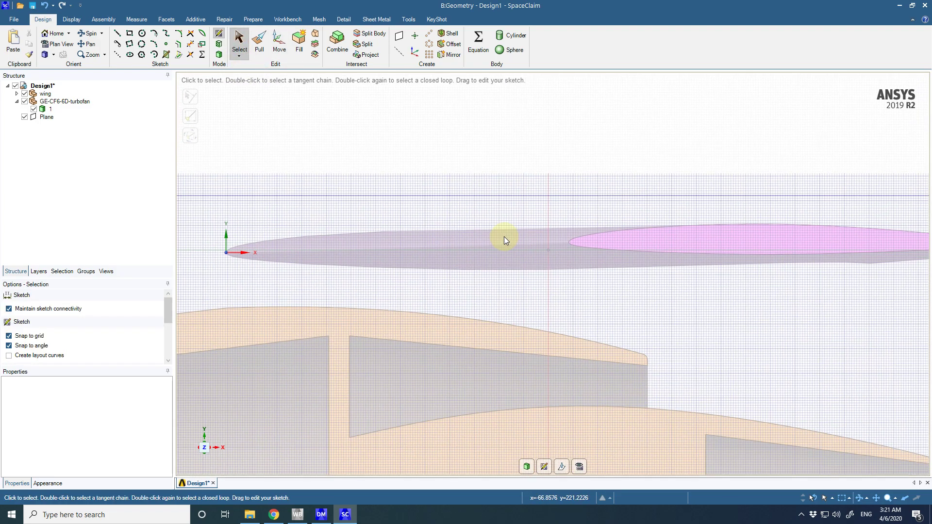
- Sketch a line from the cowl's rear upper endpoint up into the wing section, and a horizontal line forward to the section's leading edge
click(118, 34)
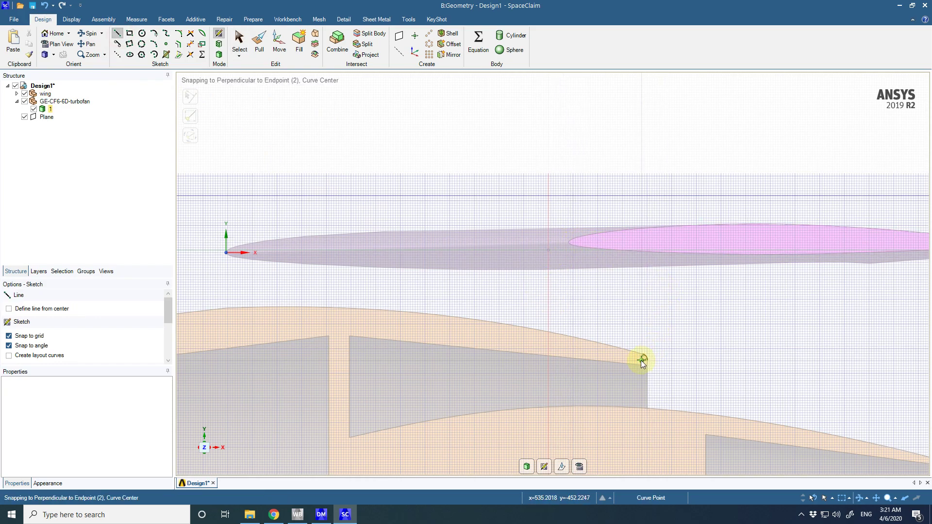
click(642, 360)
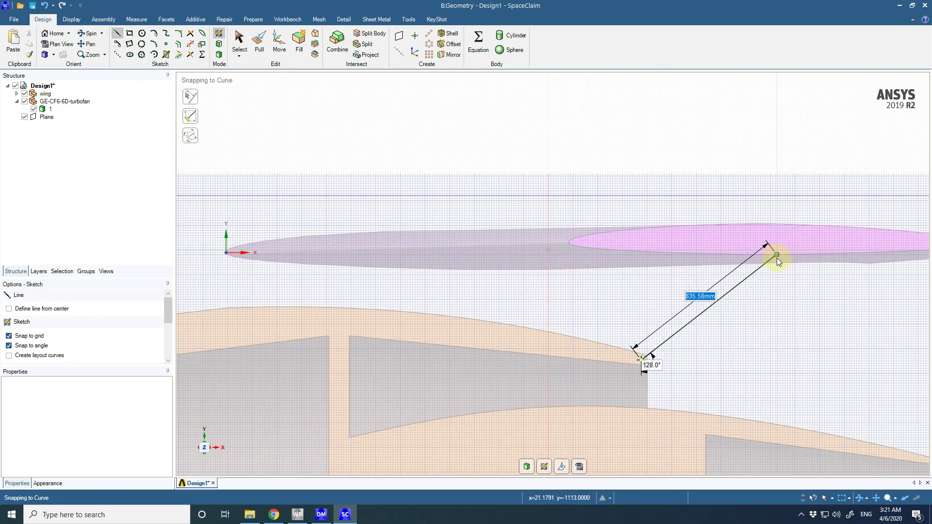
click(850, 242)
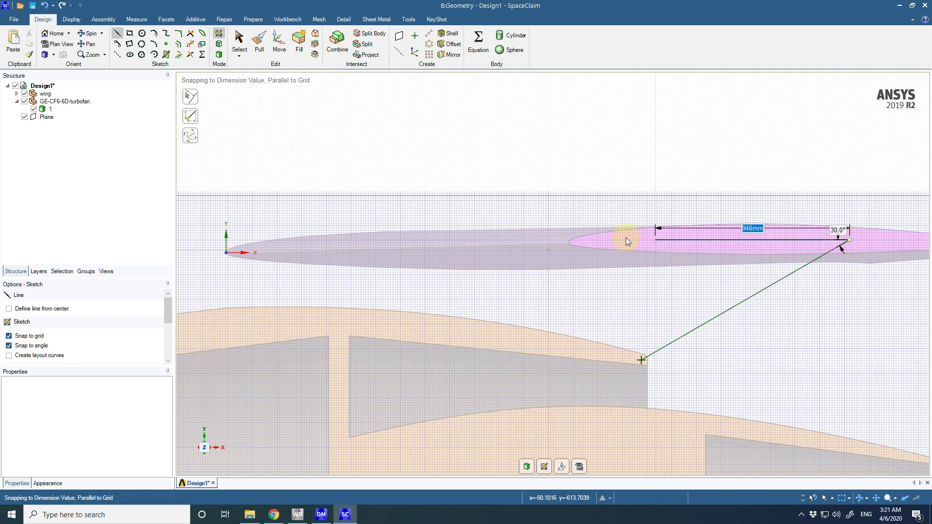
click(571, 240)
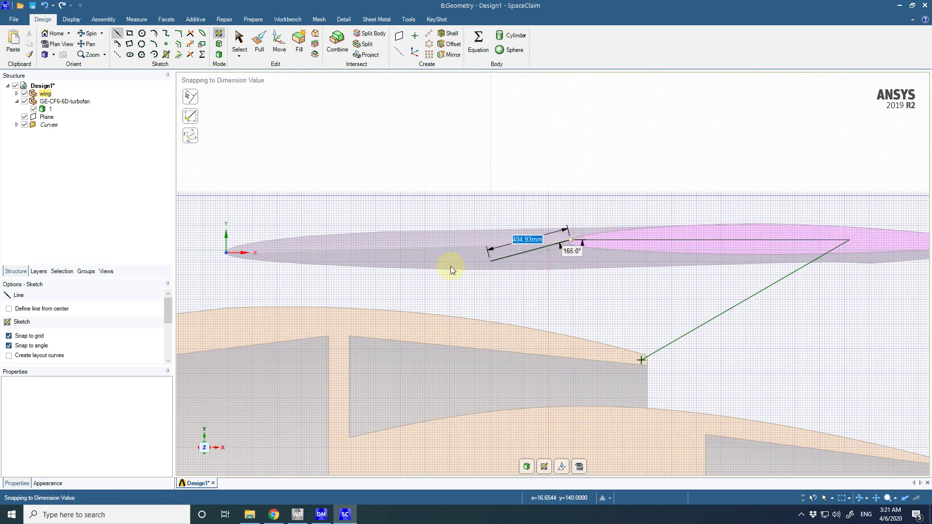
- Close the pylon profile with lines of about 1810 mm into the cowl wall and 2120 mm to the start, and finish it as a surface
click(208, 320)
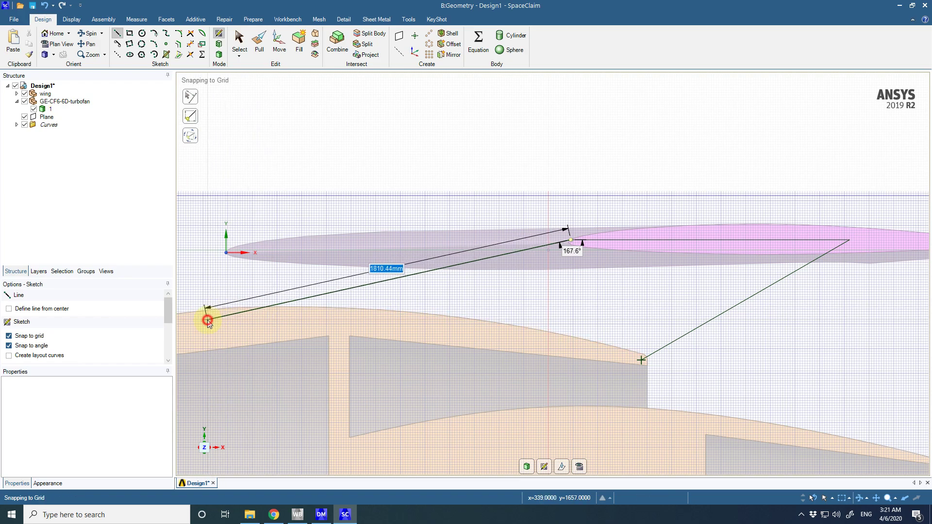
click(642, 361)
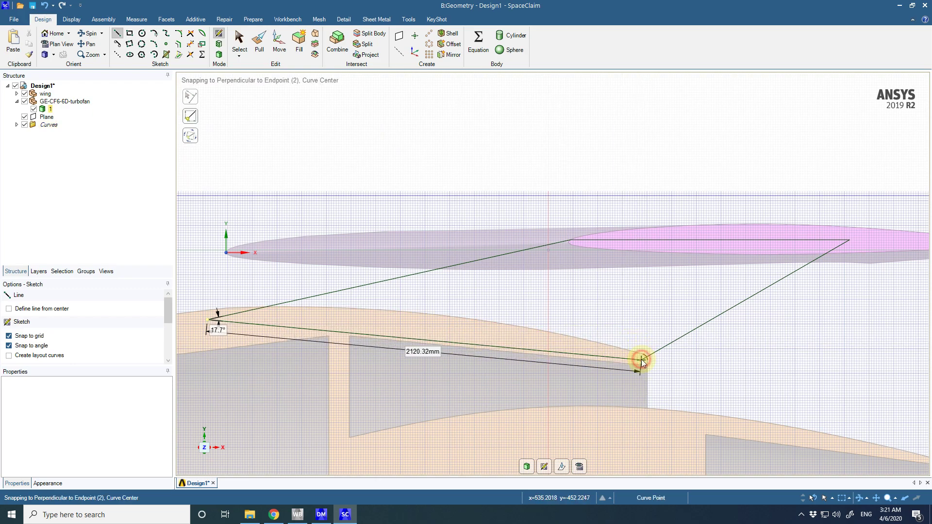
click(531, 467)
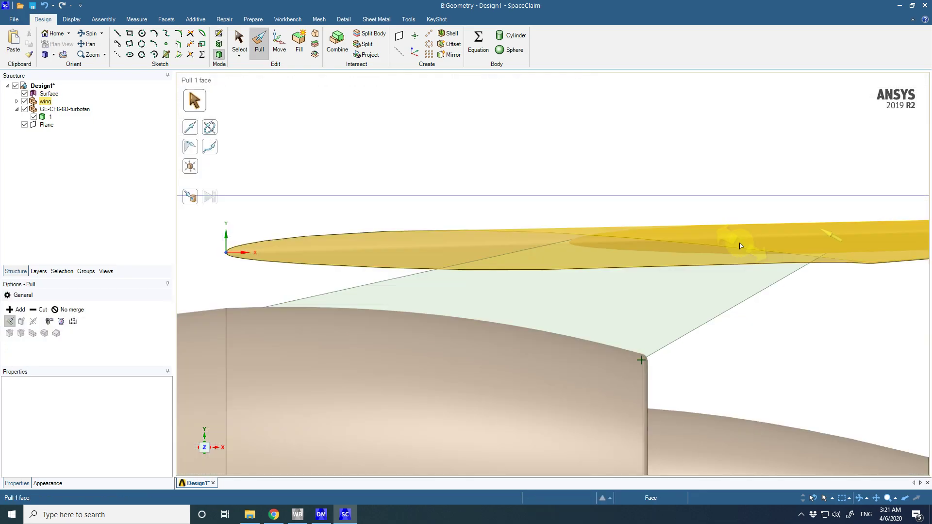
- Hide the GE-CF6-6D-turbofan and wing components to isolate the pylon surface
mouse_move(529, 302)
middle_down()
mouse_move(700, 339)
mouse_move(647, 357)
mouse_move(537, 323)
mouse_move(657, 316)
mouse_move(758, 328)
mouse_move(696, 339)
mouse_move(731, 343)
mouse_move(847, 324)
mouse_move(772, 316)
mouse_move(774, 339)
middle_up()
scroll(699, 330, down, 10)
click(702, 314)
click(726, 340)
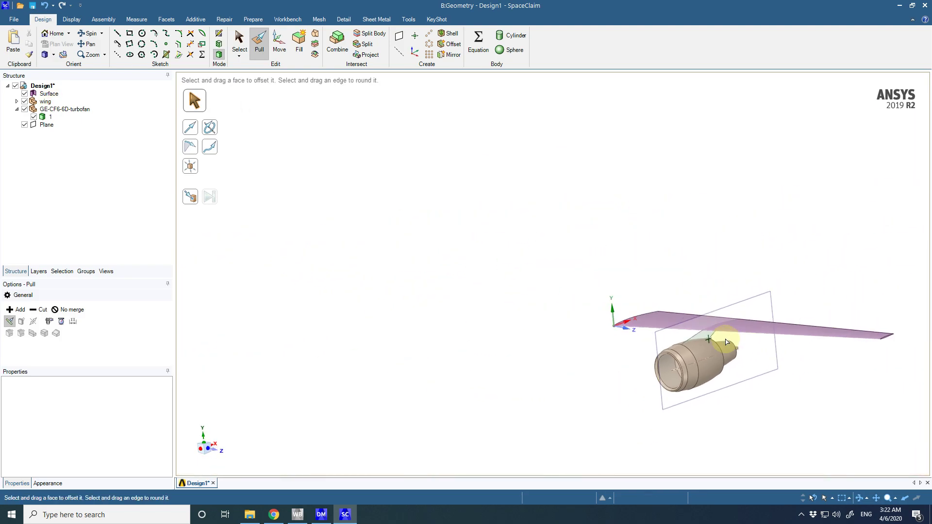
scroll(721, 339, up, 5)
click(23, 110)
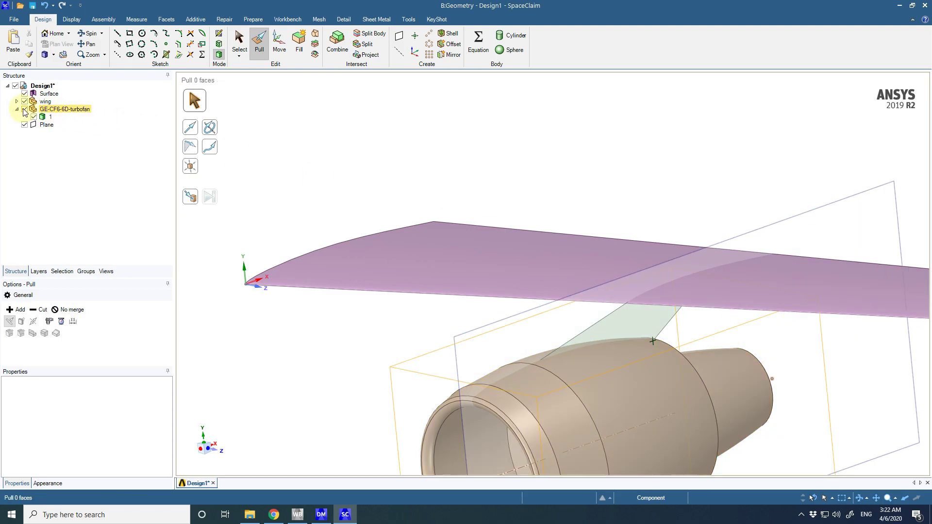
click(24, 109)
click(24, 101)
- Create a horizontal plane from the pylon surface's upper edge
click(648, 297)
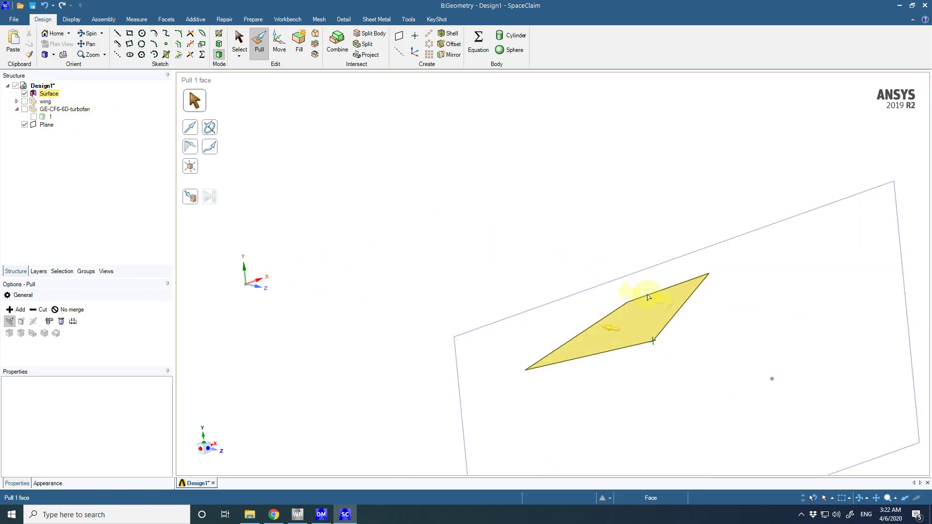
click(239, 42)
click(672, 302)
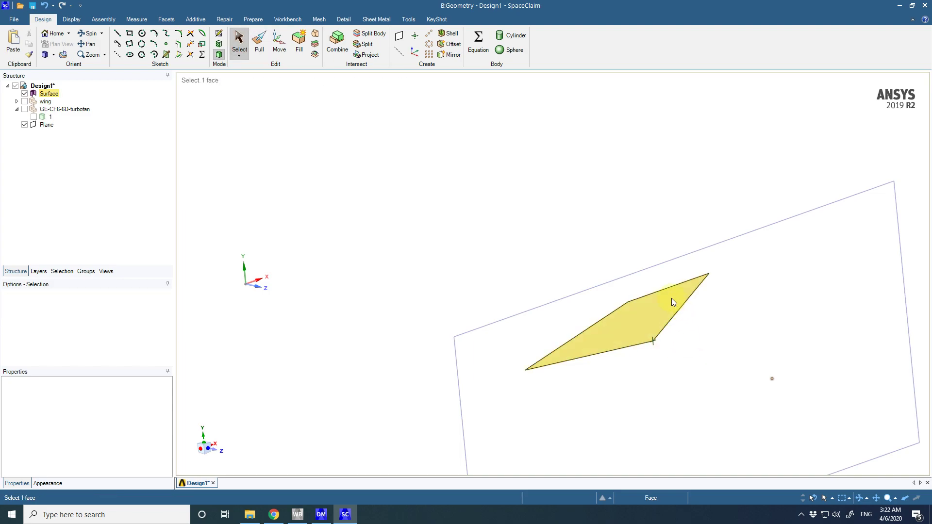
click(670, 287)
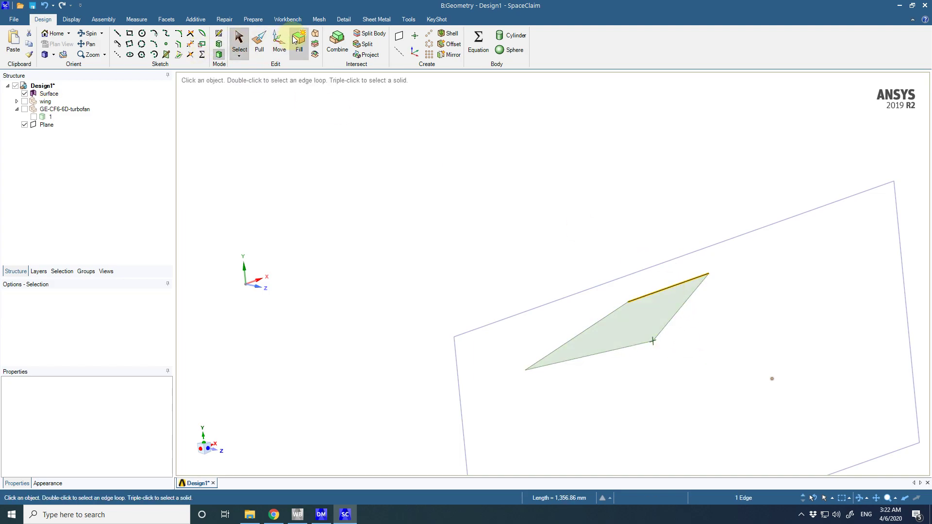
click(401, 42)
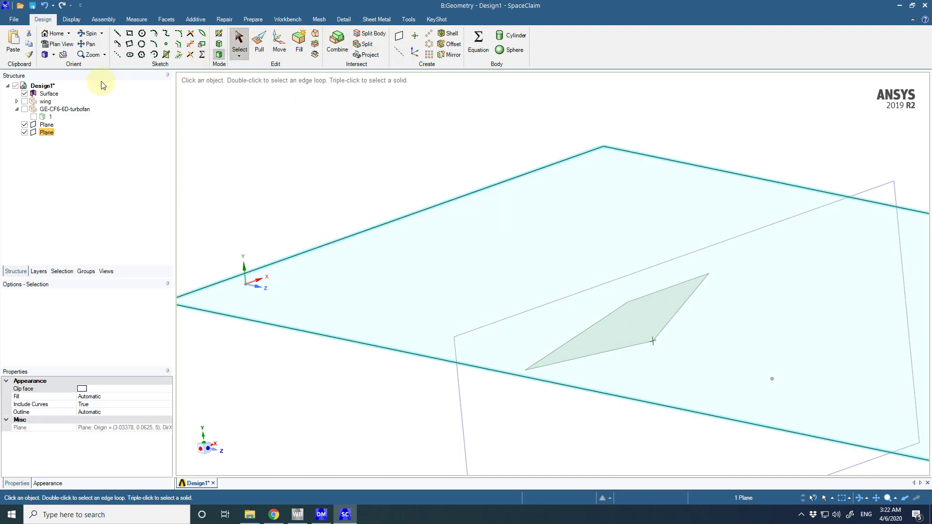
- Sketch a 250 mm wide ellipse on the upper plane, centred on the pylon's upper edge and reaching its endpoints, and finish it as a surface
click(218, 34)
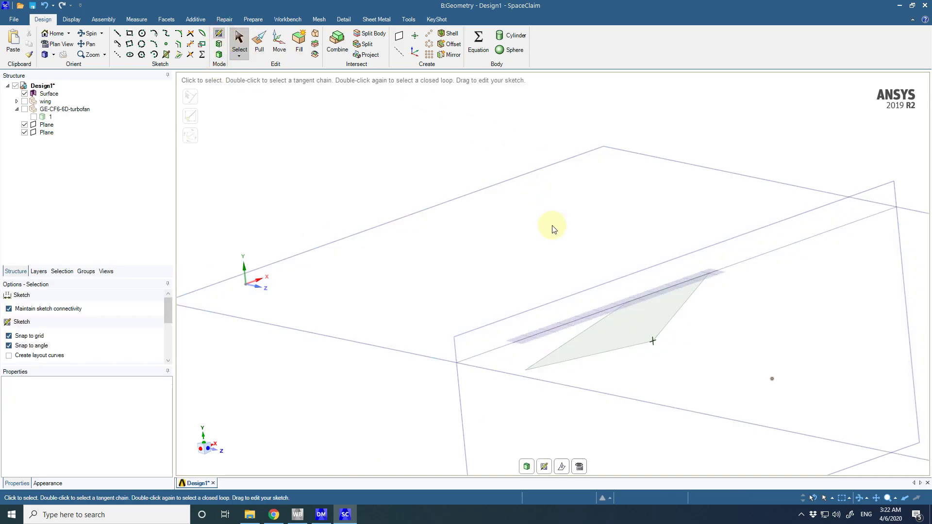
click(580, 467)
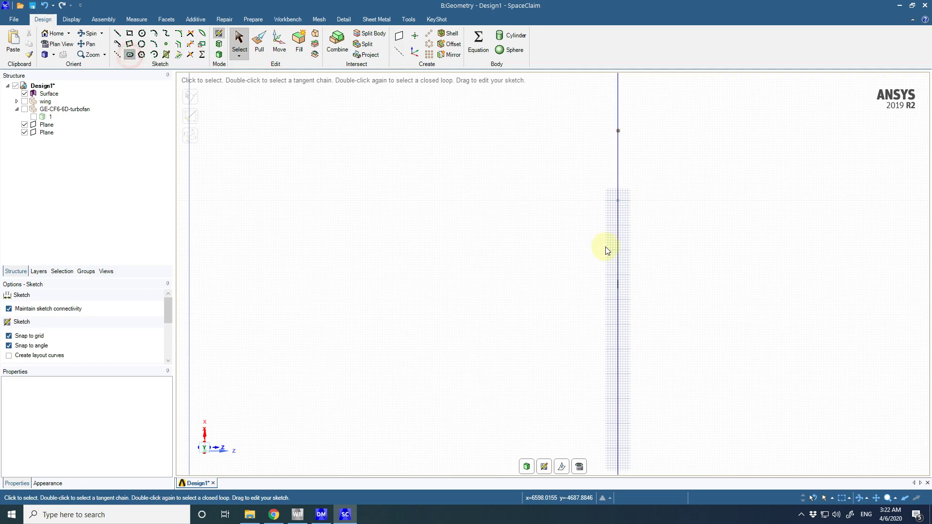
key(l)
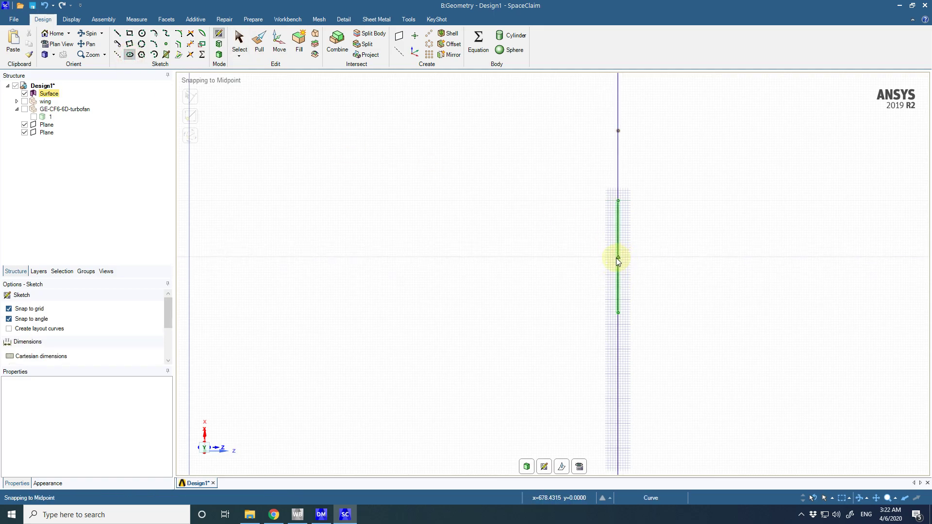
click(618, 258)
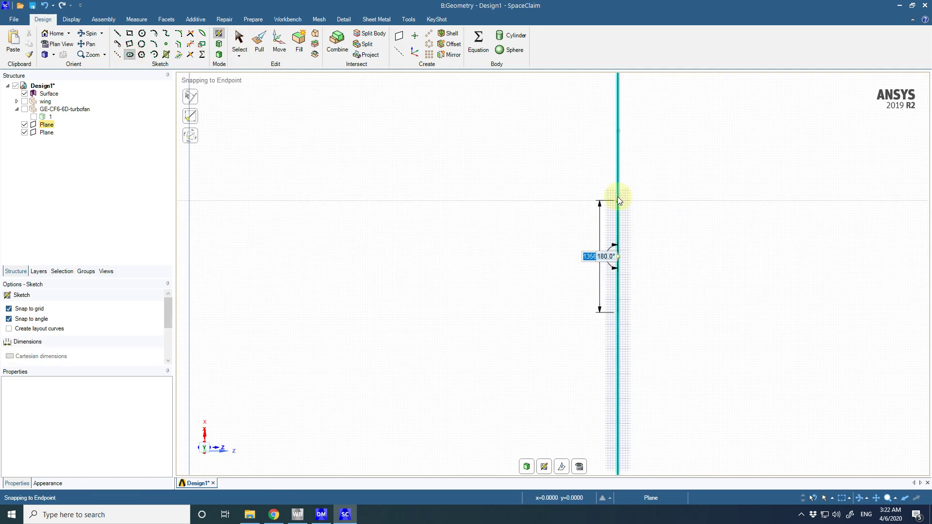
click(618, 199)
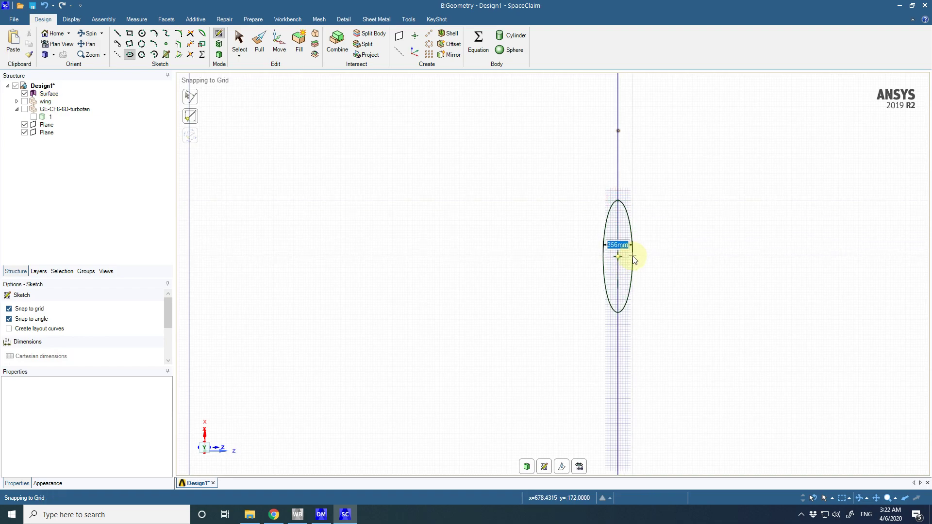
click(629, 256)
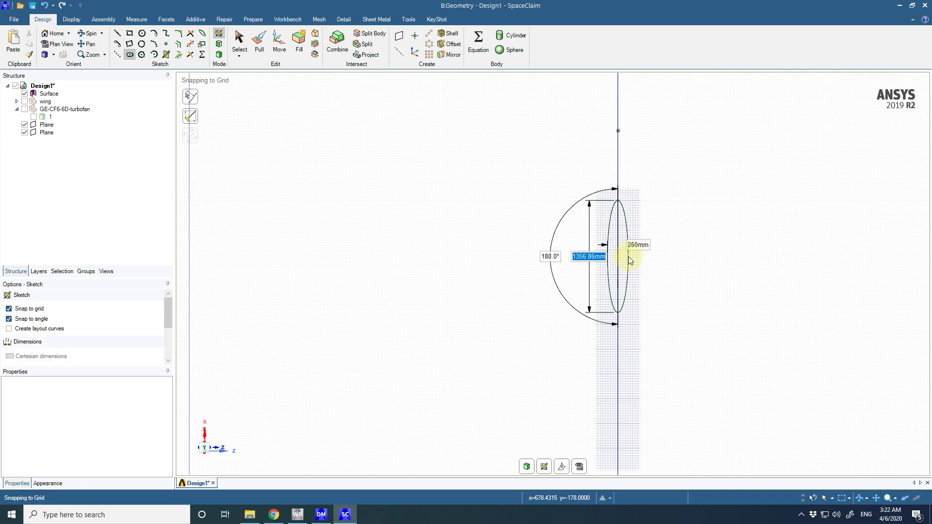
click(527, 467)
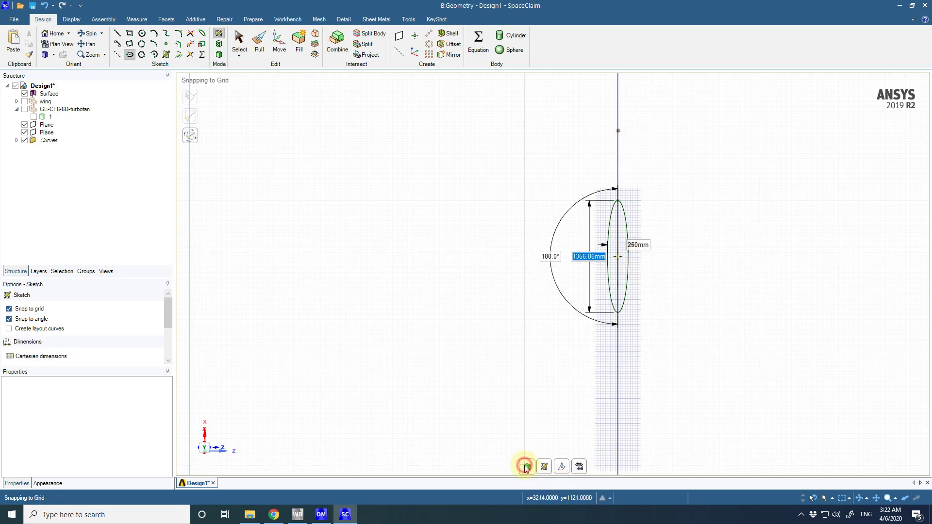
click(616, 340)
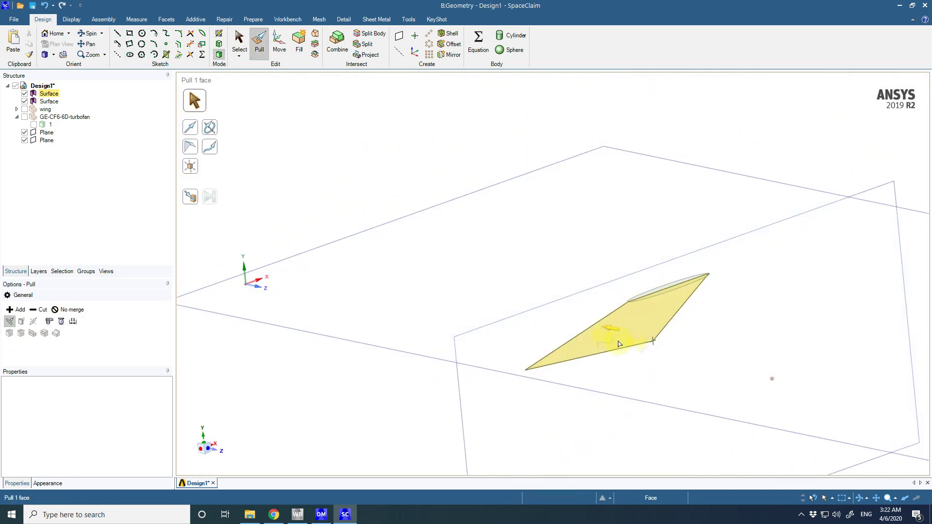
click(547, 315)
click(239, 41)
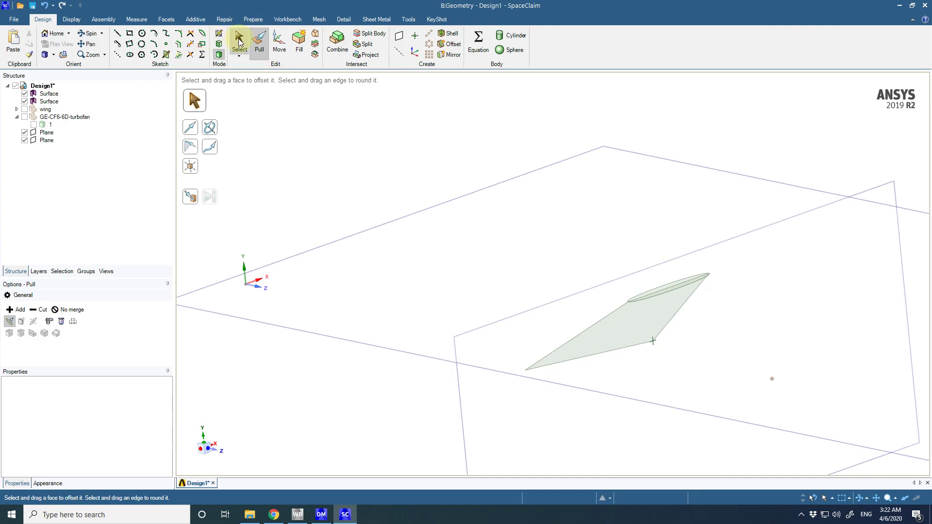
- Hide the two existing planes and create a plane from the pylon surface's lower edge
click(24, 133)
click(24, 141)
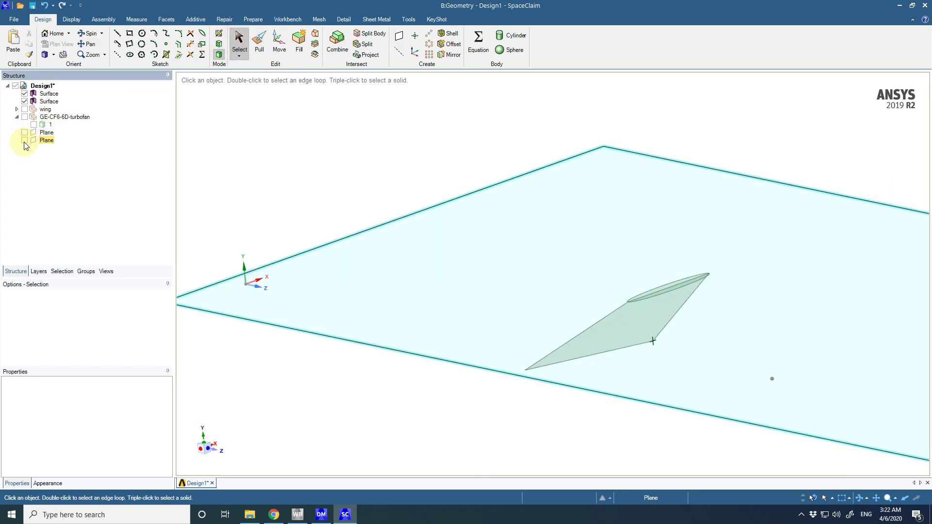
click(594, 354)
click(594, 357)
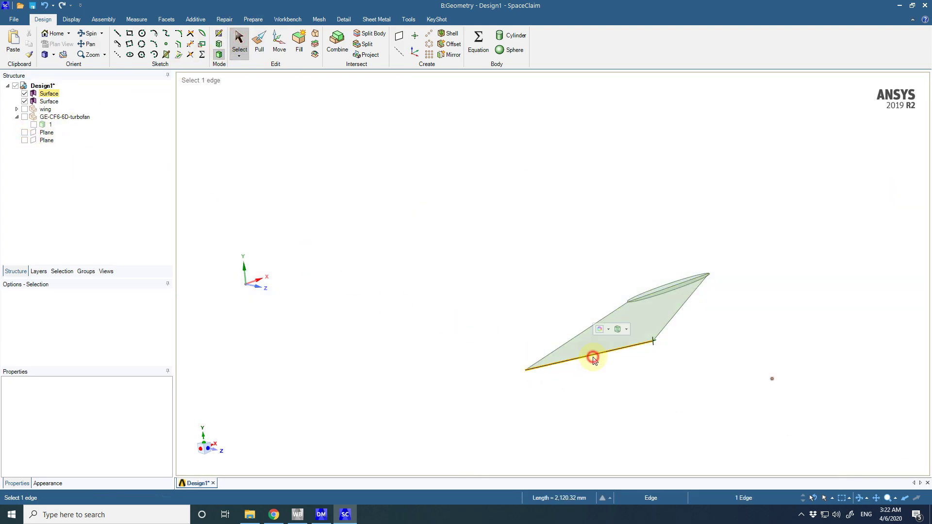
click(399, 36)
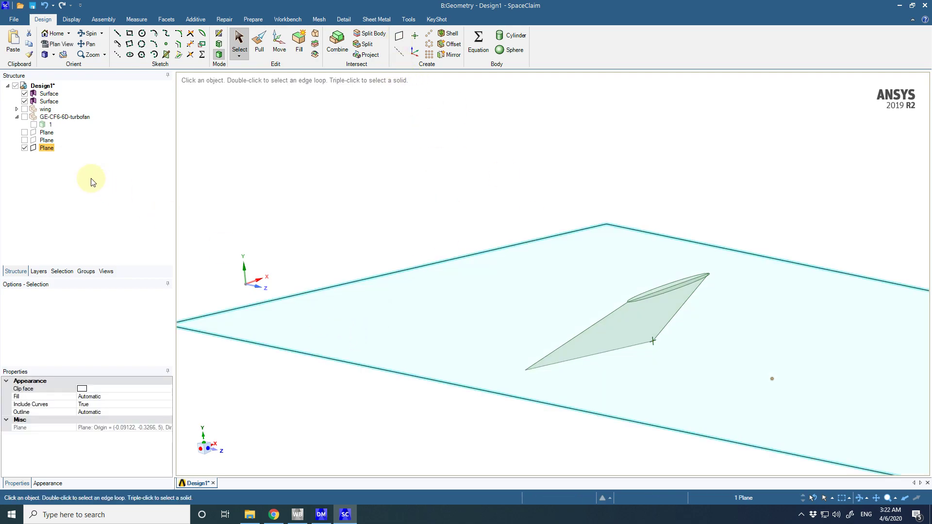
- Sketch a 250 mm wide ellipse on the lower plane, spanning the pylon's lower edge from its midpoint, and finish it as a surface
click(220, 37)
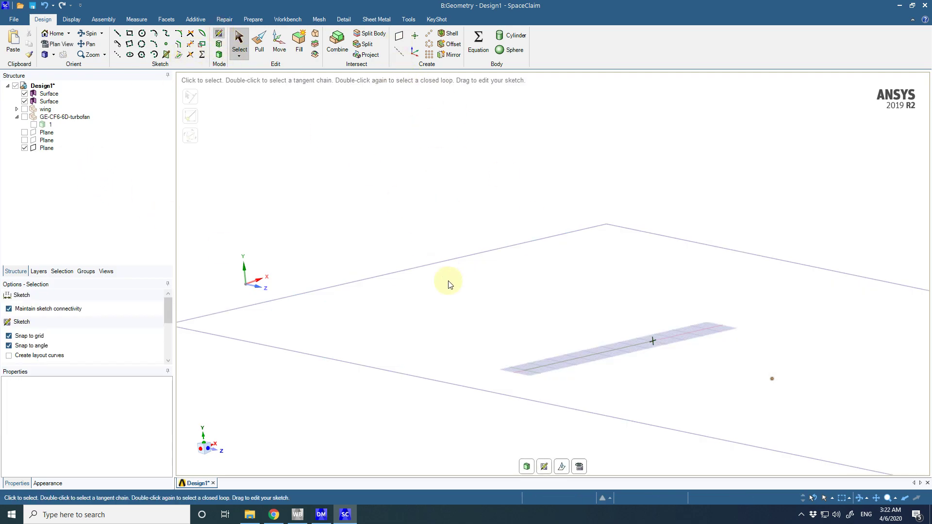
click(581, 470)
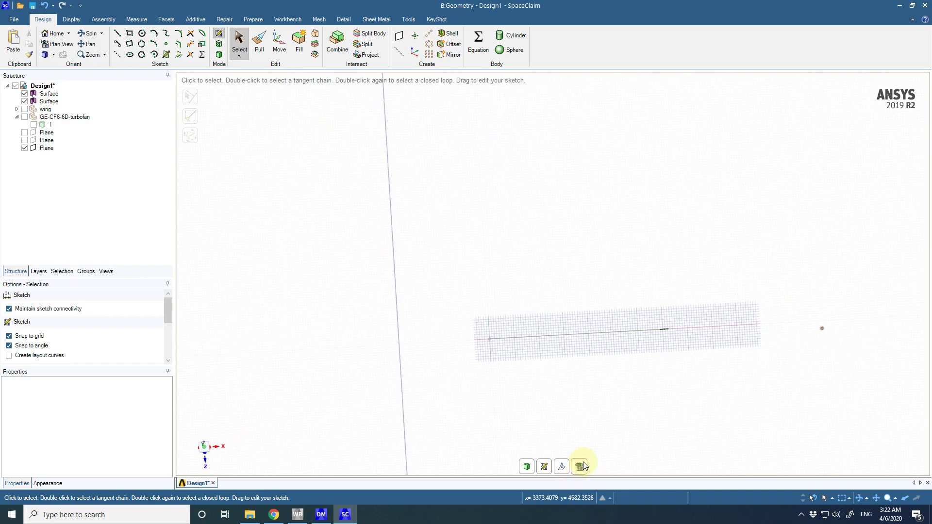
click(129, 56)
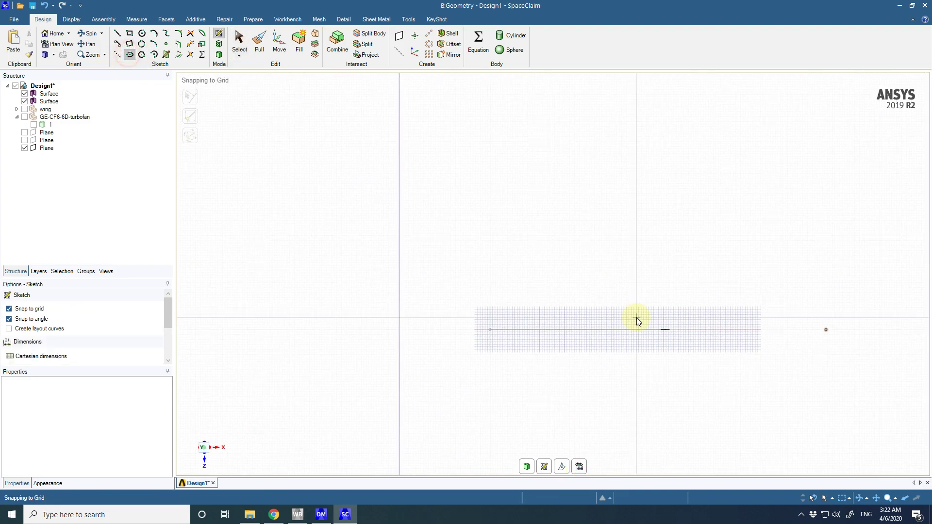
click(578, 331)
click(668, 332)
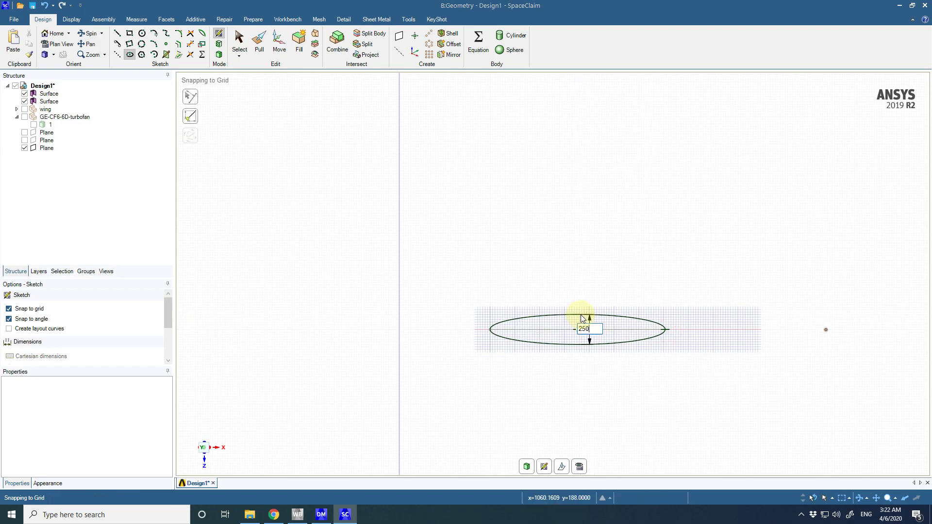
key(Return)
click(525, 470)
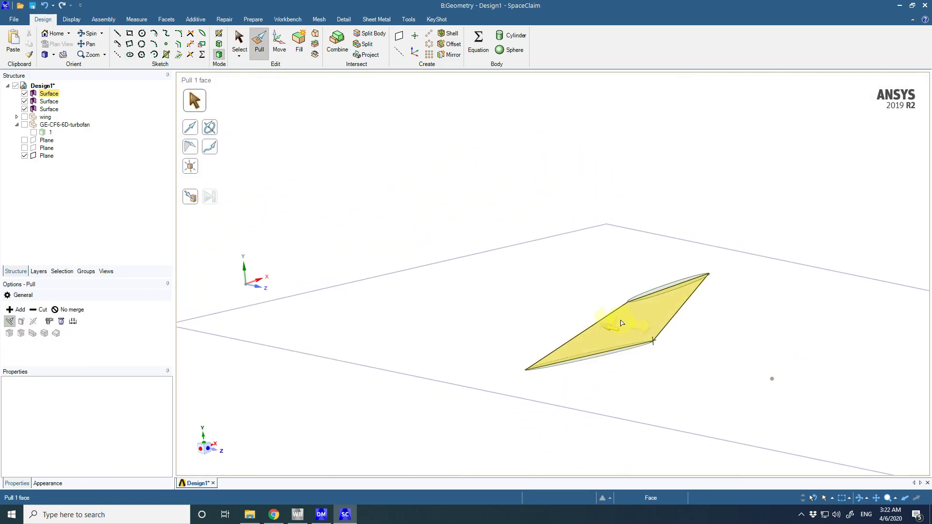
click(239, 41)
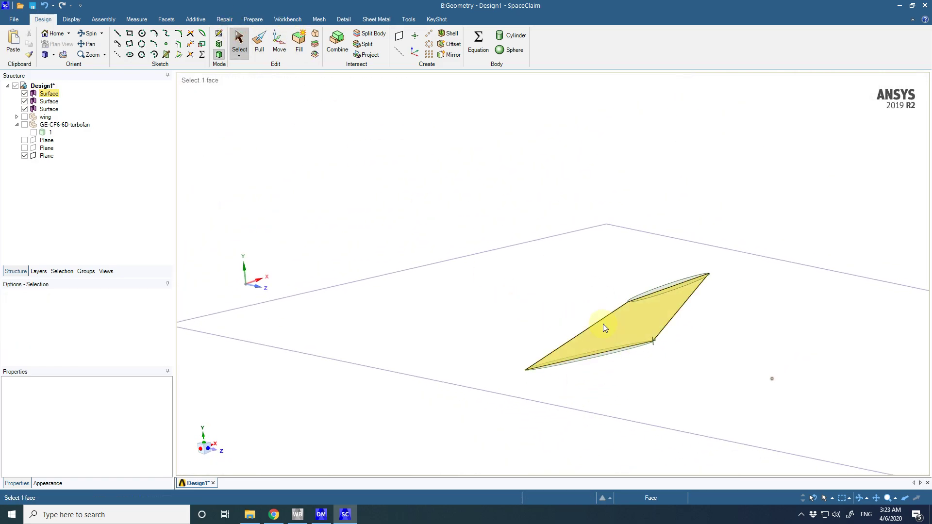
- Delete the flat pylon profile surface between the two ellipses
click(603, 324)
click(34, 95)
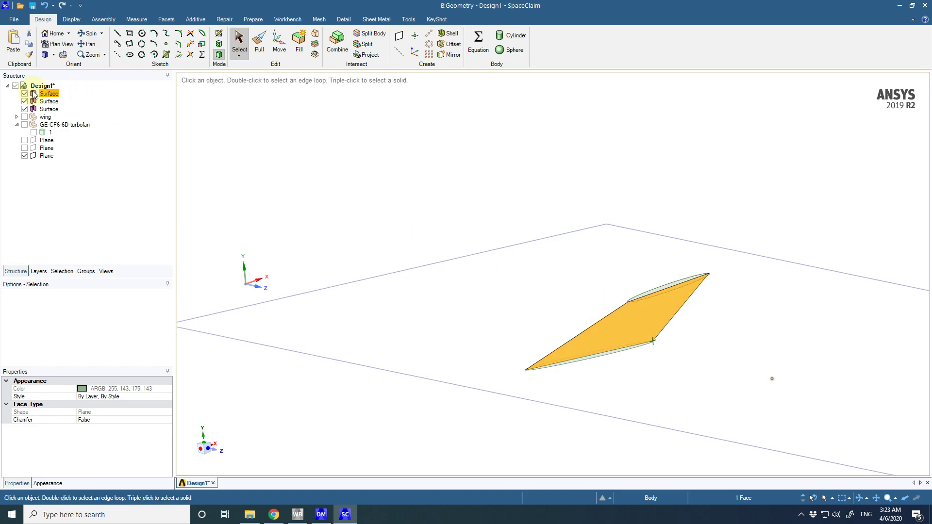
click(614, 331)
right_click(617, 334)
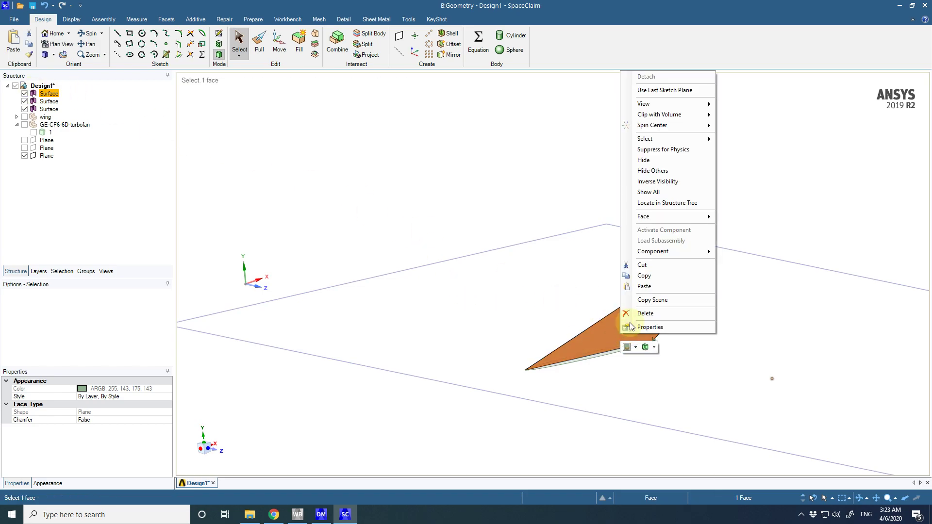
click(649, 313)
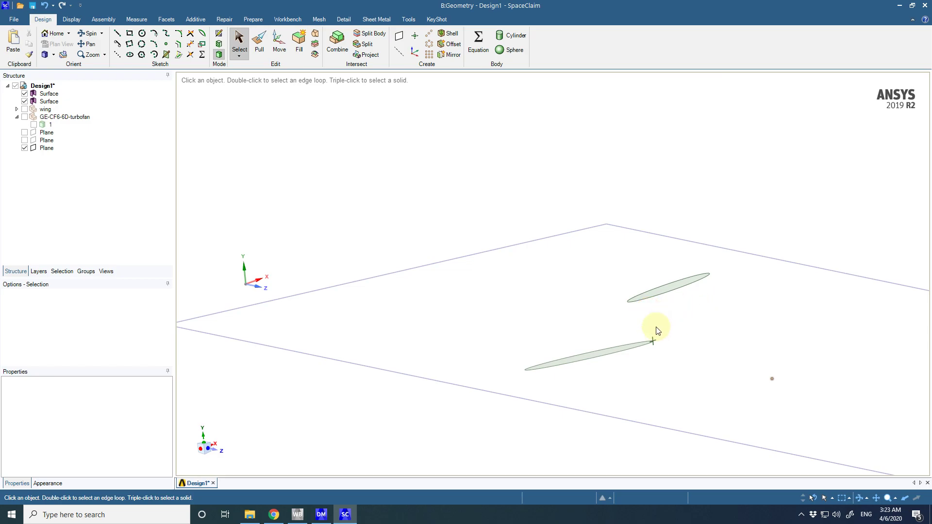
- Blend the lower and upper ellipse faces into a solid pylon
click(607, 353)
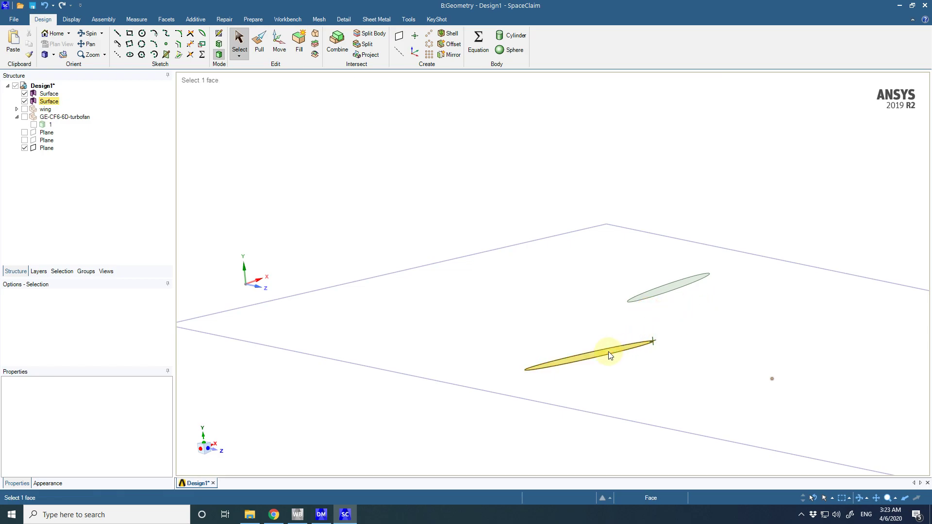
ctrl+click(663, 290)
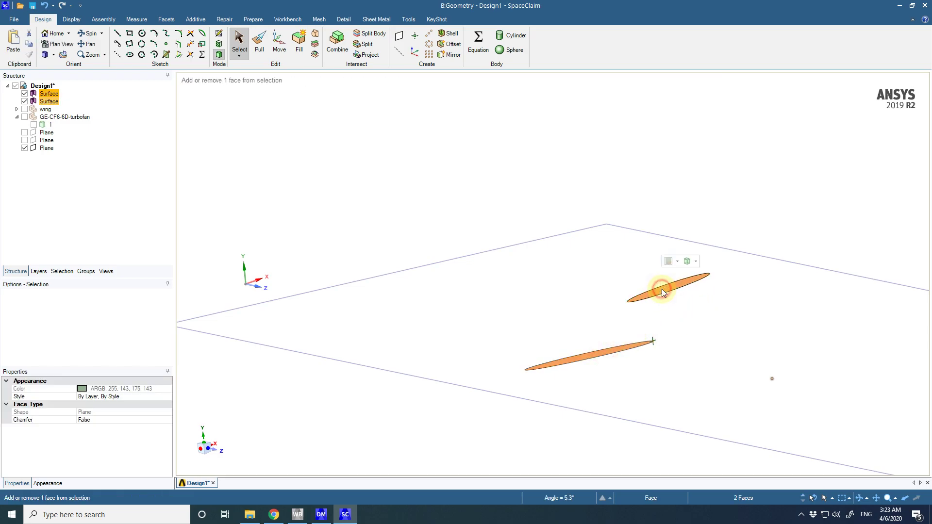
click(314, 36)
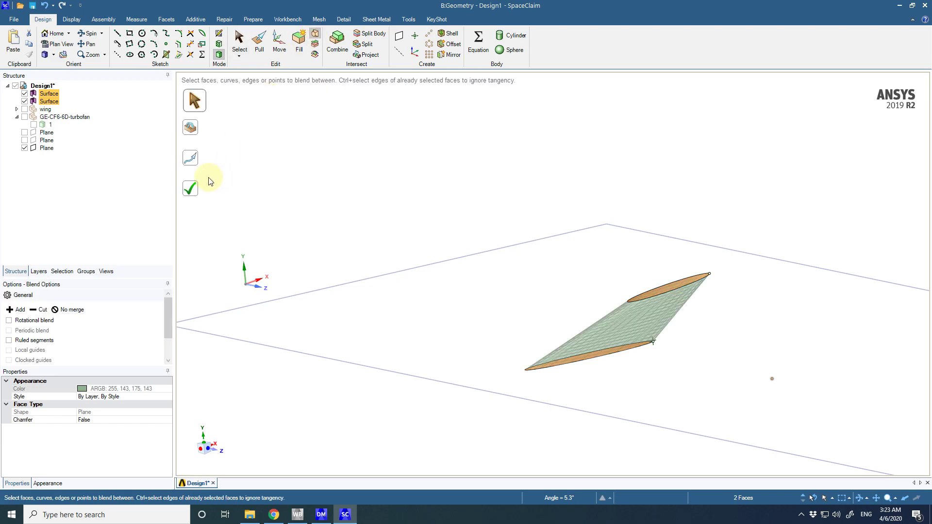
click(194, 194)
- Show the wing and GE-CF6-6D-turbofan components together with the pylon
click(24, 102)
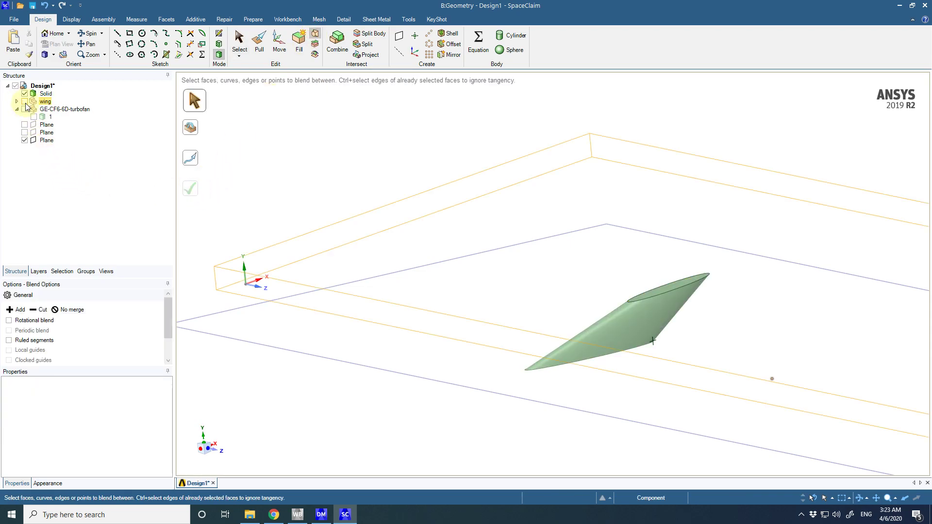
click(24, 109)
middle_drag(385, 308, 363, 320)
- Delete all three construction planes, including the two hidden ones
click(324, 350)
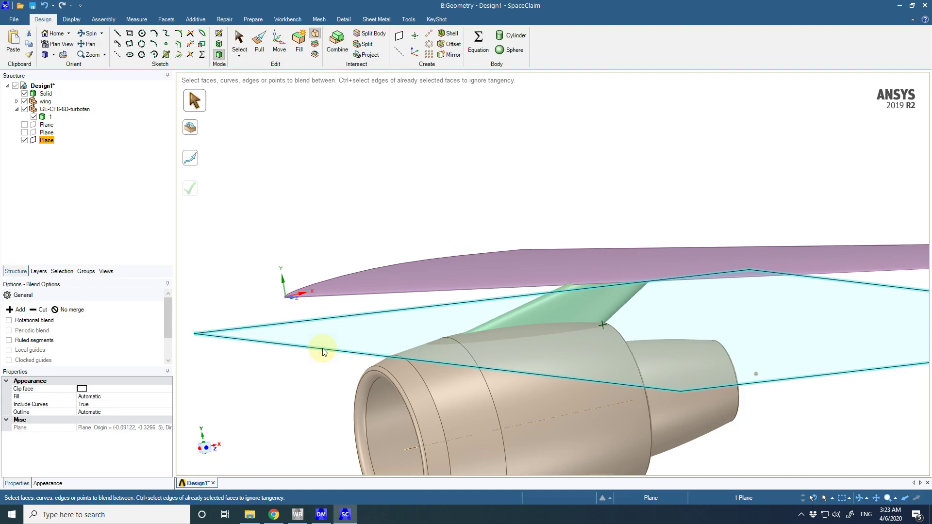
key(Delete)
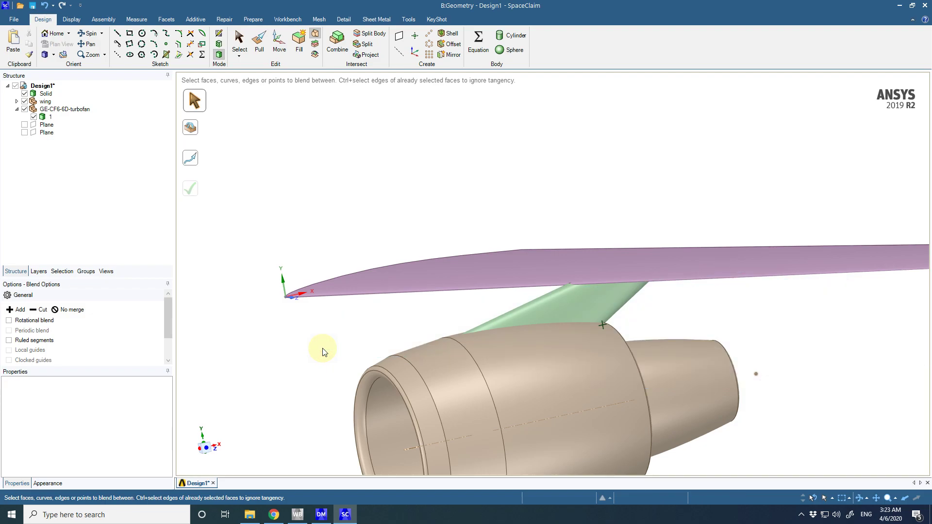
click(25, 124)
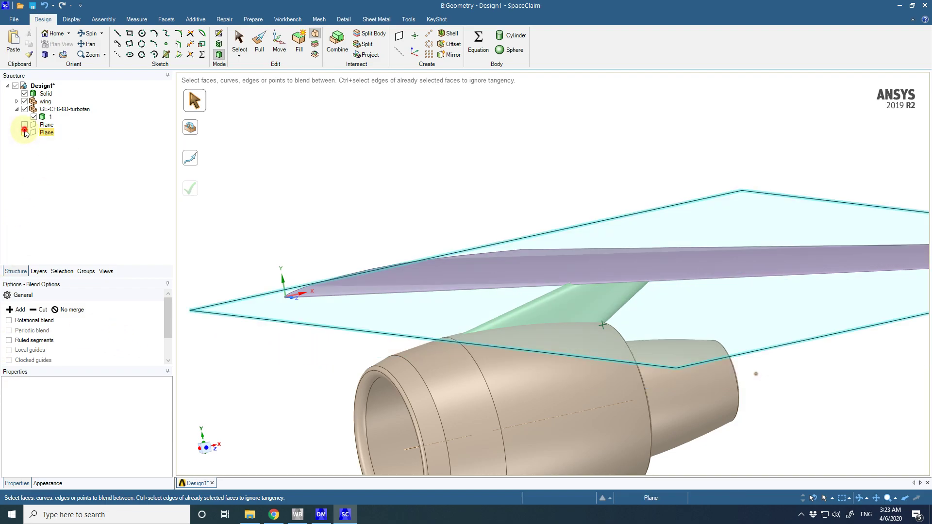
right_click(49, 125)
click(47, 132)
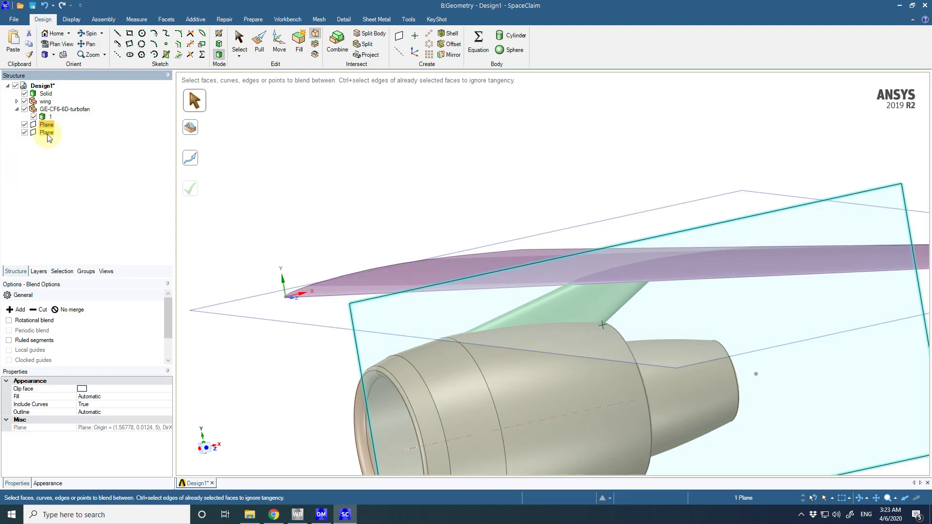
ctrl+click(46, 125)
right_click(48, 133)
click(87, 199)
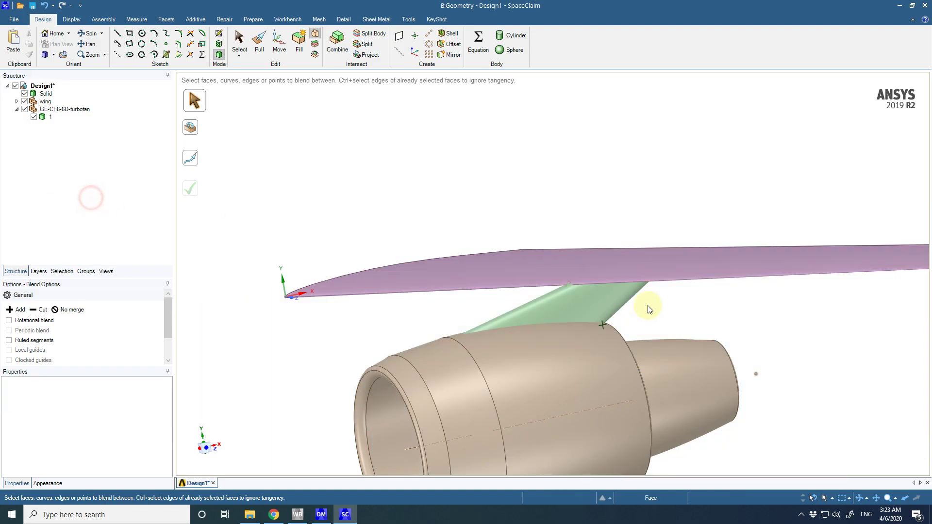
- Combine the turbofan, pylon and wing into a single merged solid
middle_drag(647, 306, 608, 335)
triple_click(529, 381)
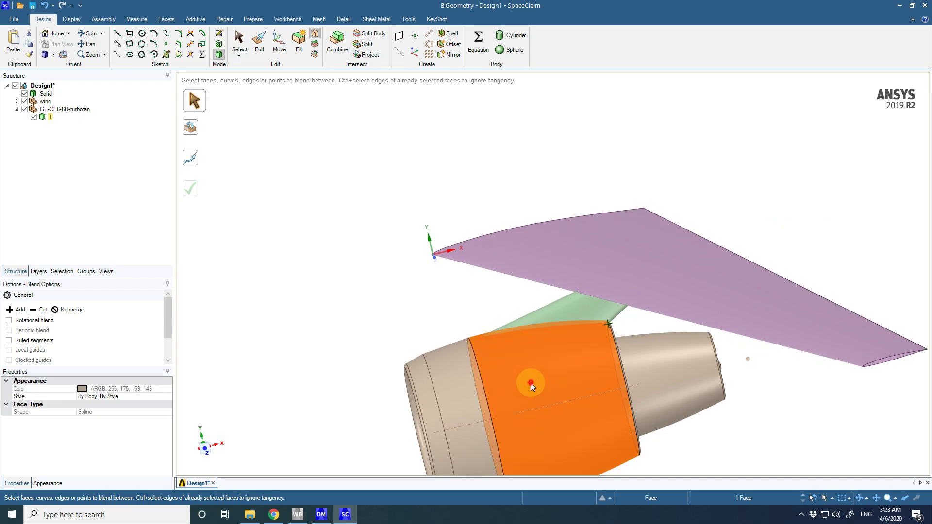
ctrl+click(581, 307)
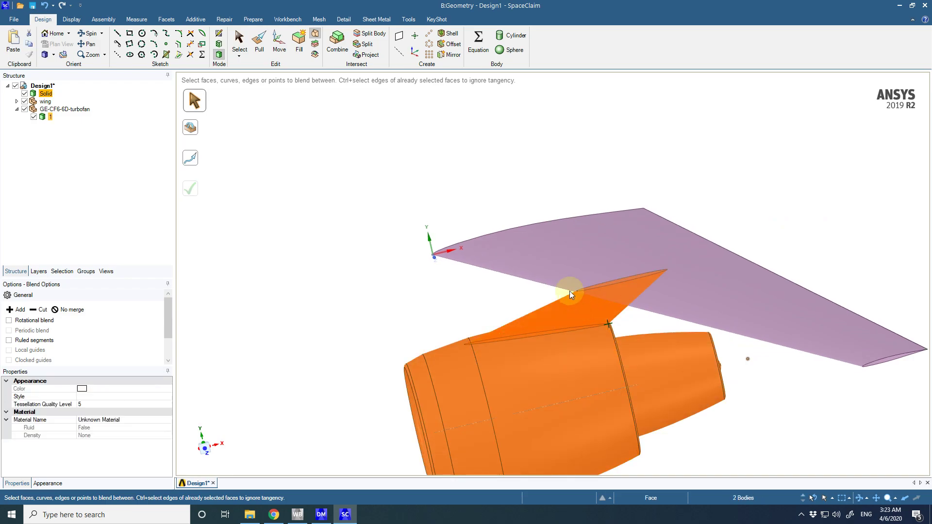
ctrl+click(529, 253)
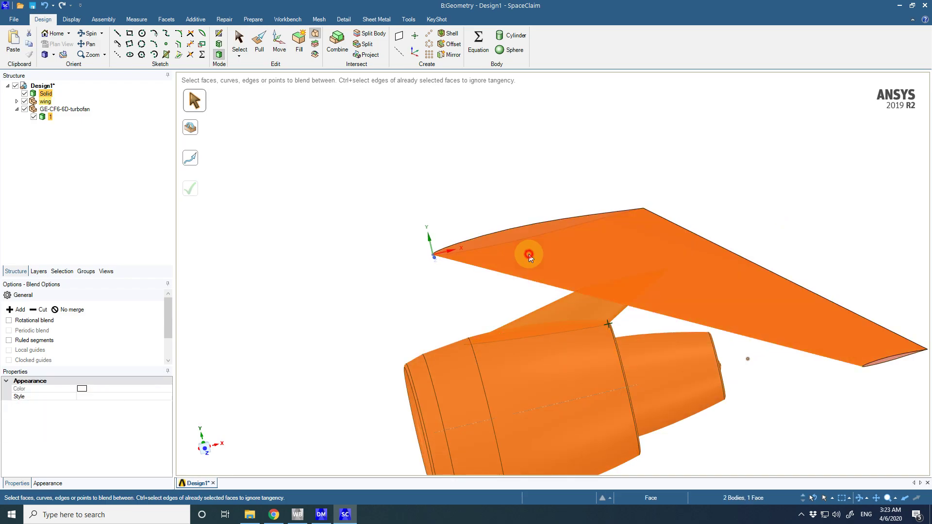
click(336, 50)
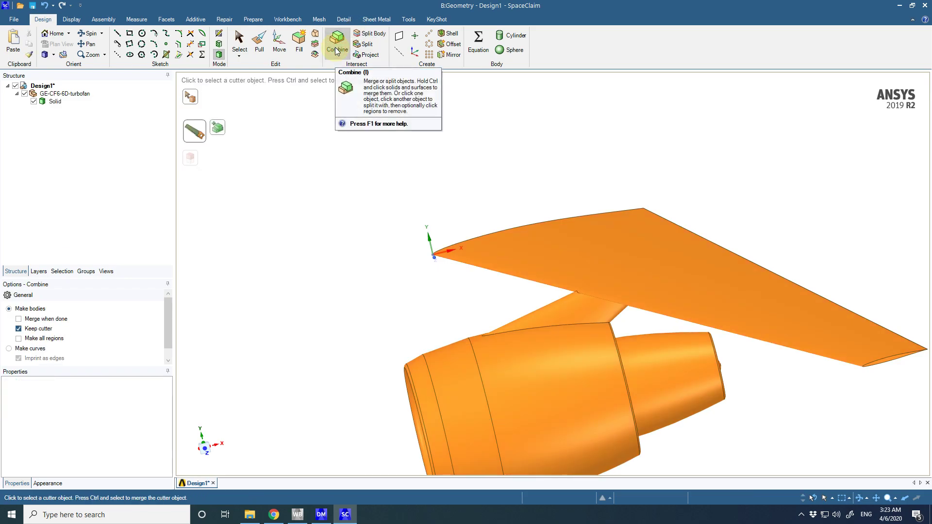
click(243, 44)
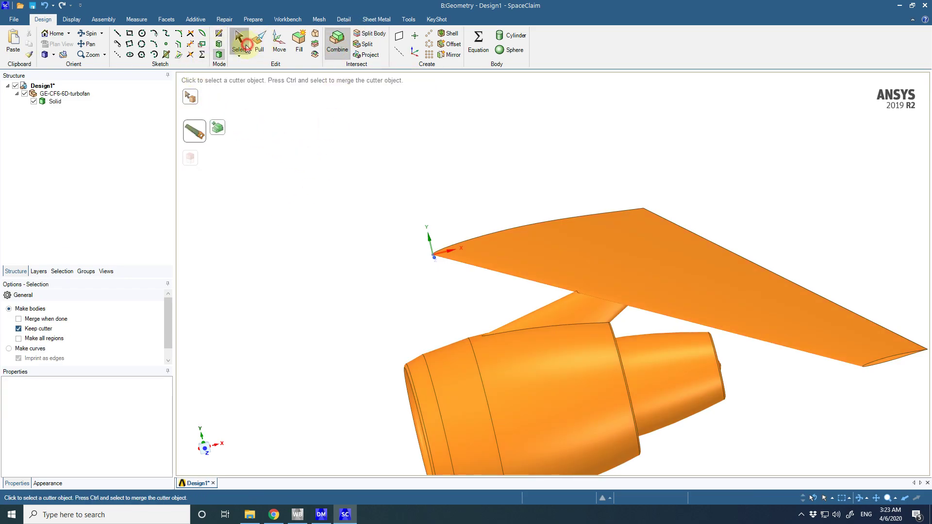
- Rename the GE-CF6-6D-turbofan component as wing-engine
click(64, 93)
right_click(68, 99)
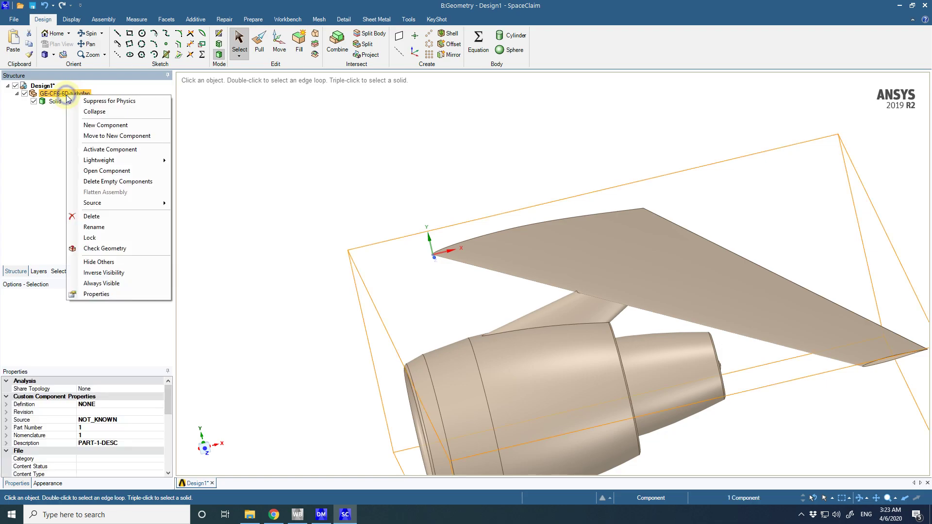
click(127, 230)
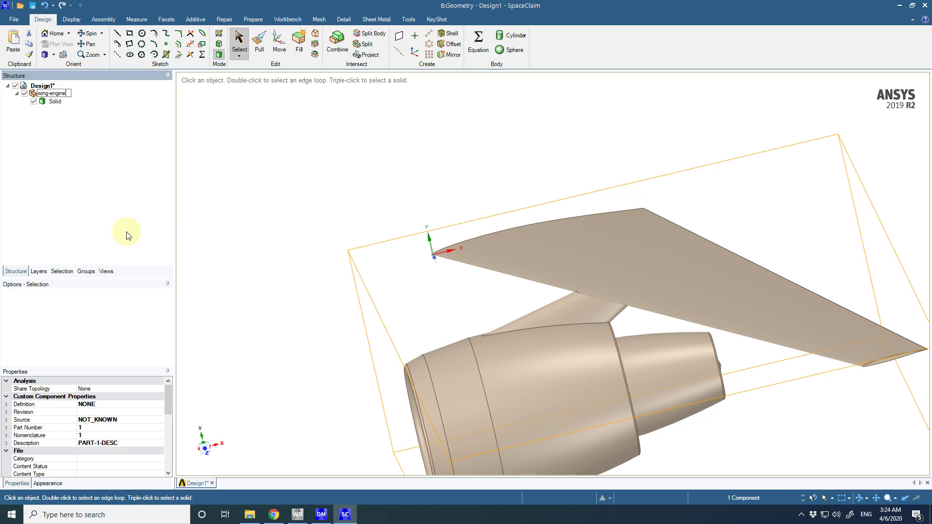
key(Return)
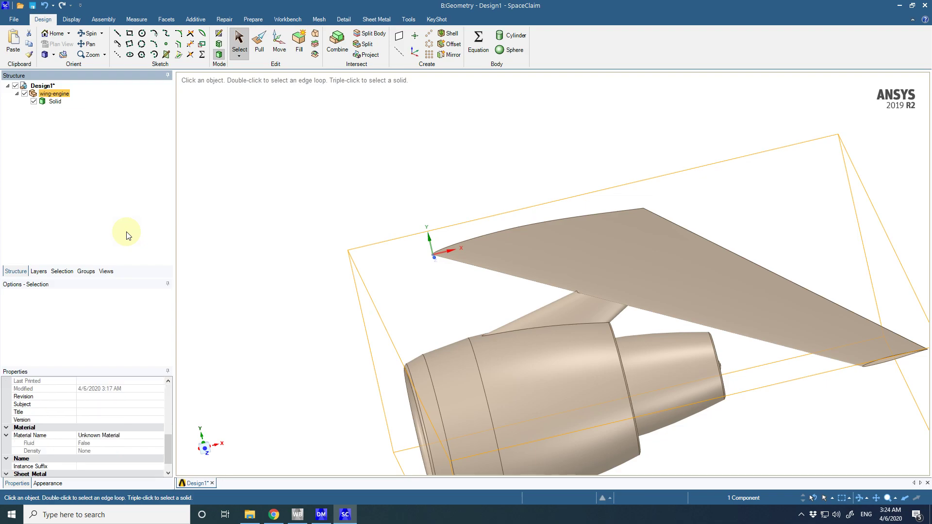
- Rename the merged solid body inside the component as wing-engine
click(57, 103)
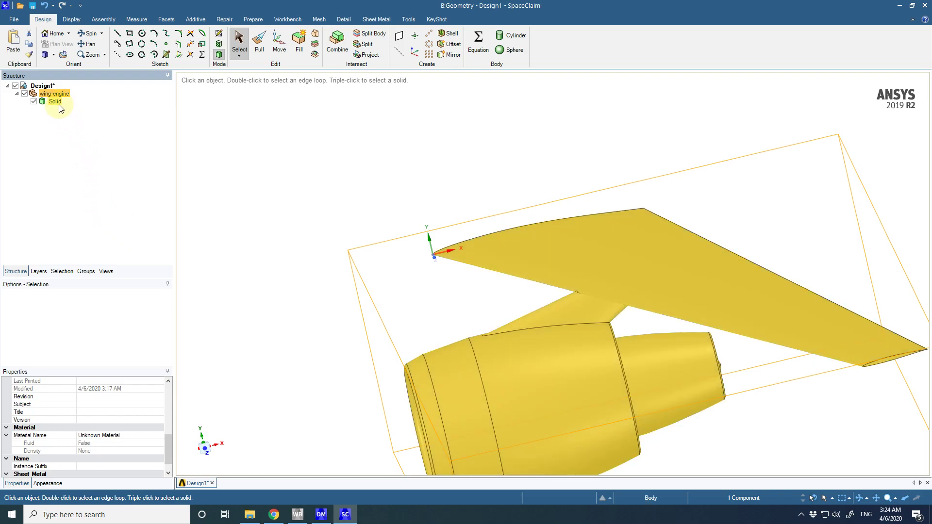
click(59, 106)
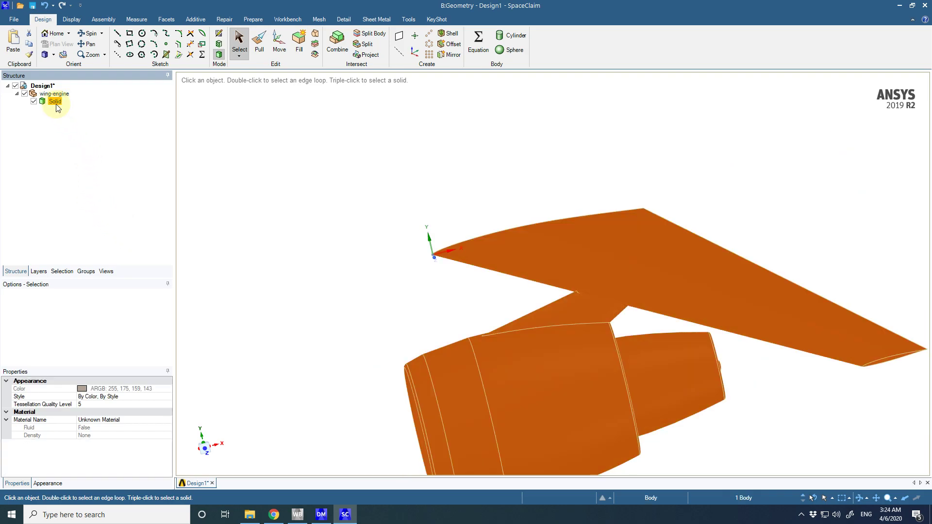
right_click(57, 106)
click(95, 158)
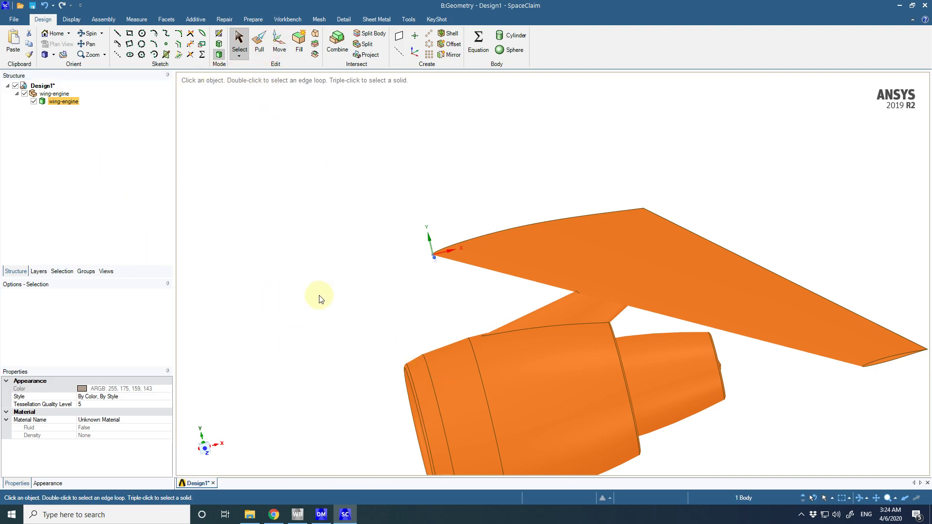
click(349, 284)
- Examine the merged junction between the pylon and the engine nacelle up close, including its intersection edges
middle_drag(360, 319, 494, 313)
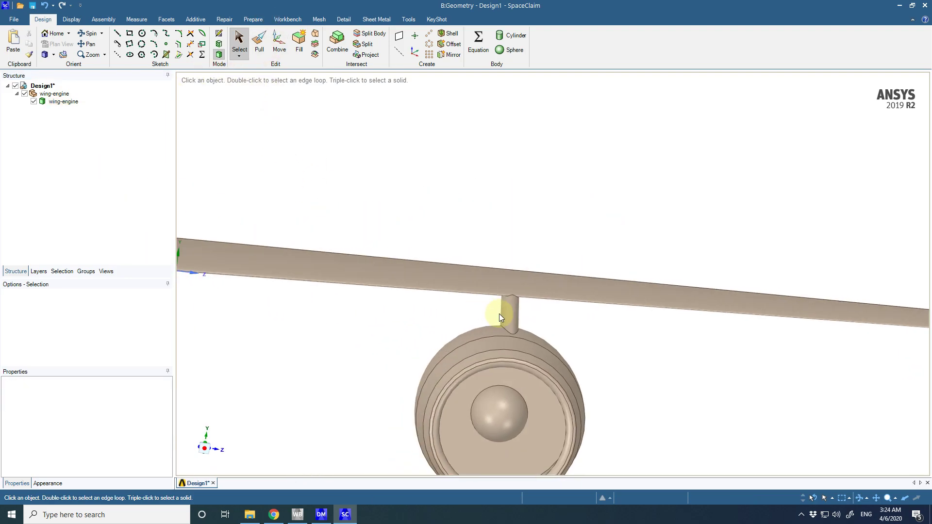
scroll(547, 328, down, 2)
scroll(546, 329, up, 8)
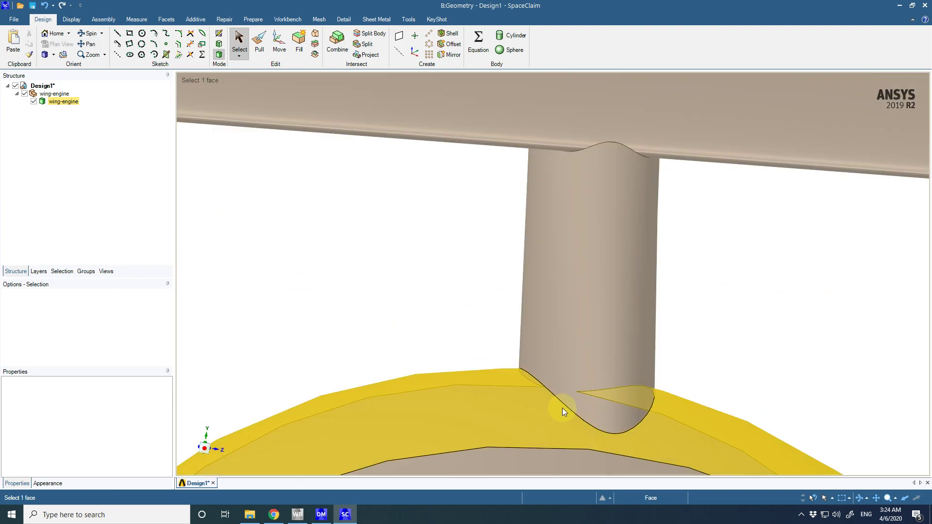
click(566, 406)
middle_drag(646, 389, 701, 442)
scroll(713, 392, down, 4)
scroll(676, 404, up, 5)
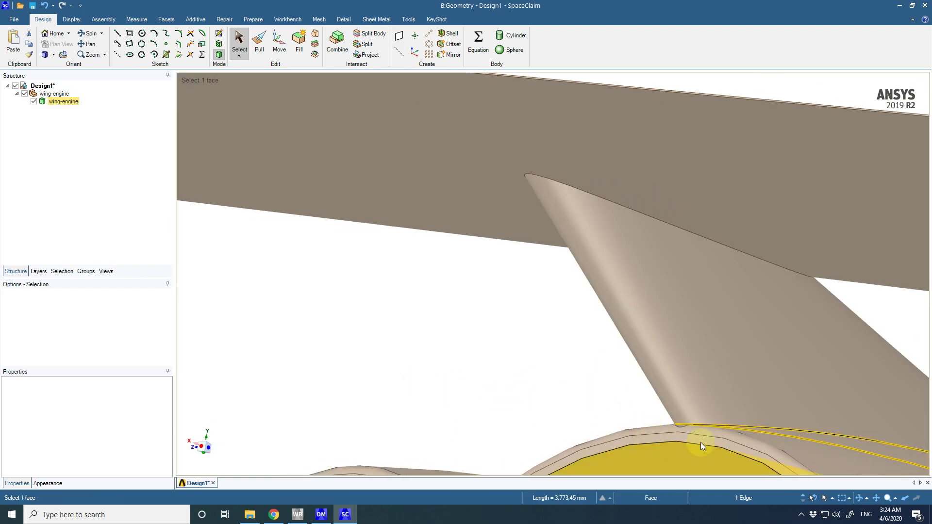
scroll(687, 427, down, 3)
scroll(686, 427, up, 5)
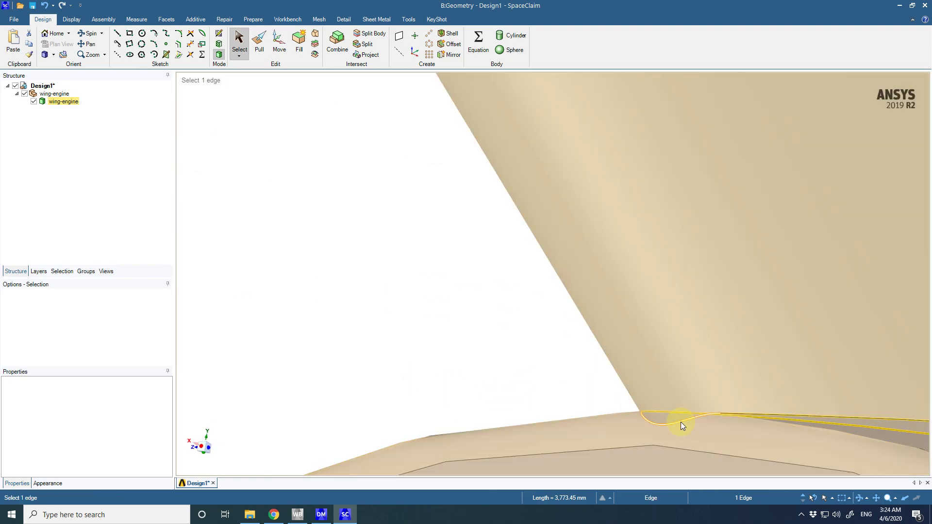
double_click(681, 423)
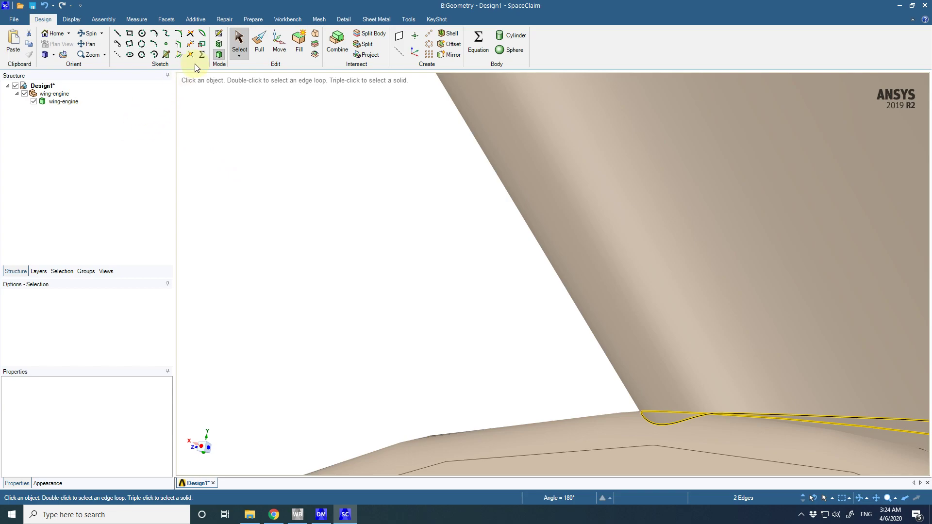
scroll(428, 156, down, 5)
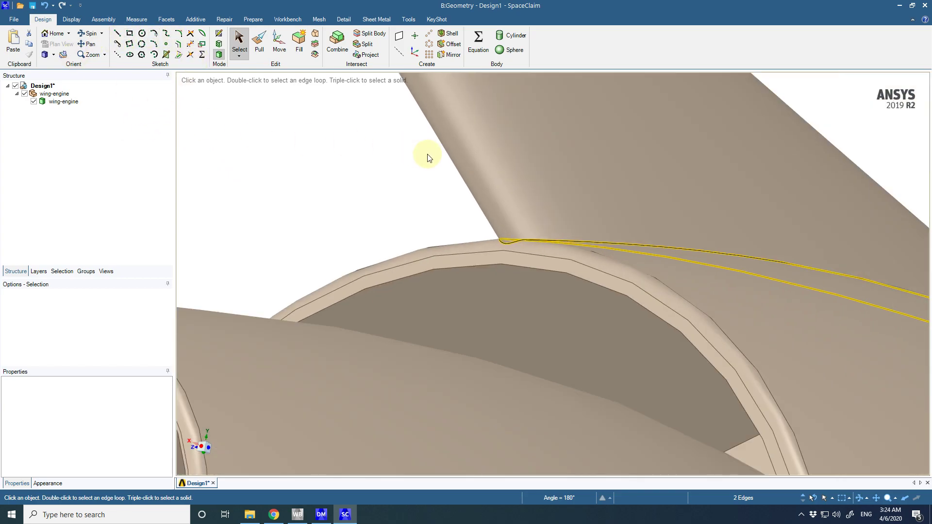
- Inspect the whole wing, pylon and engine assembly from the front, then return to an isometric view
middle_drag(593, 191, 440, 201)
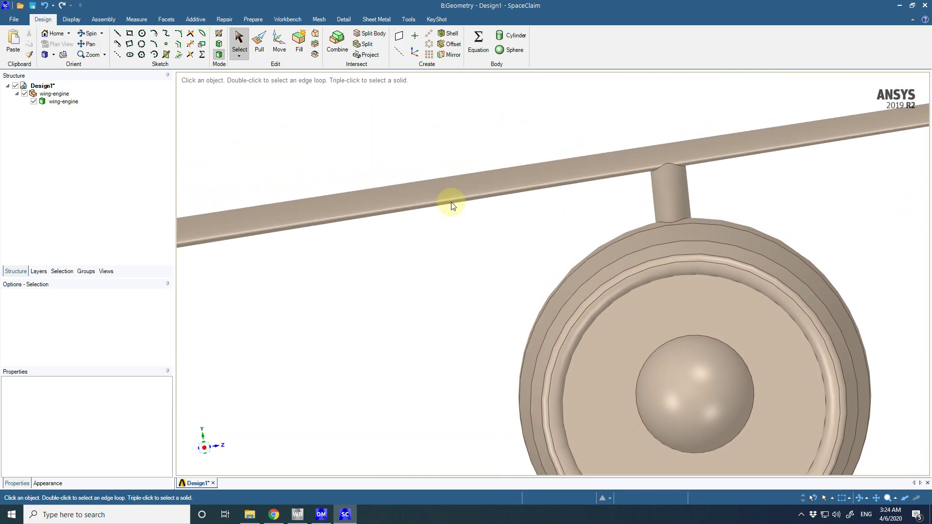
scroll(626, 224, down, 5)
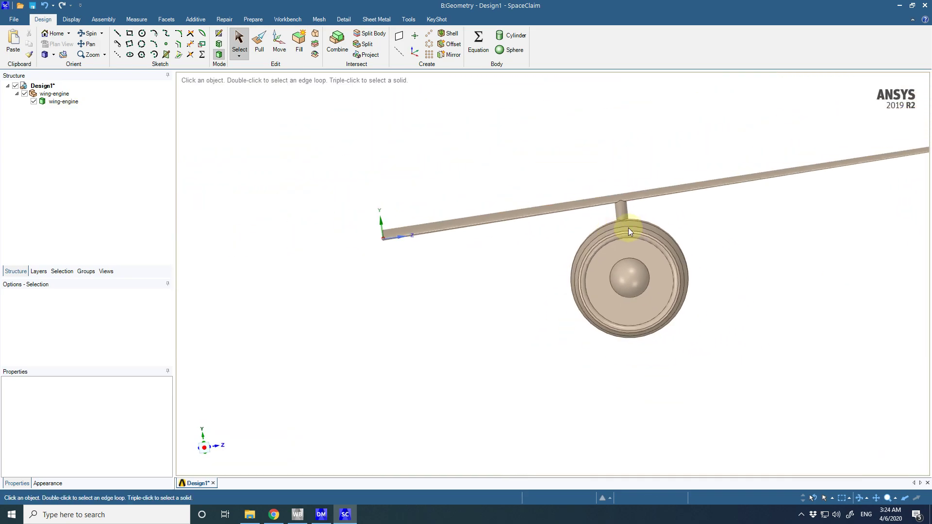
click(204, 447)
scroll(795, 277, down, 4)
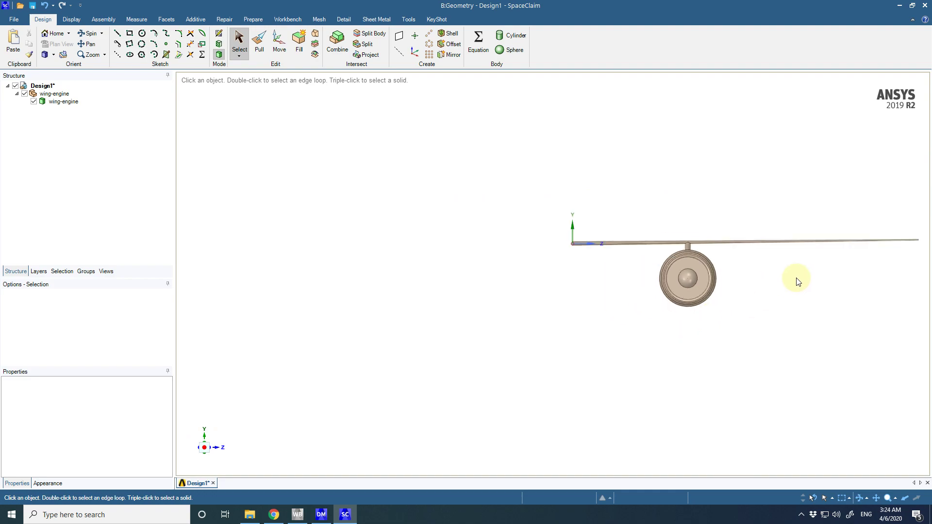
click(693, 260)
scroll(693, 261, up, 4)
click(245, 324)
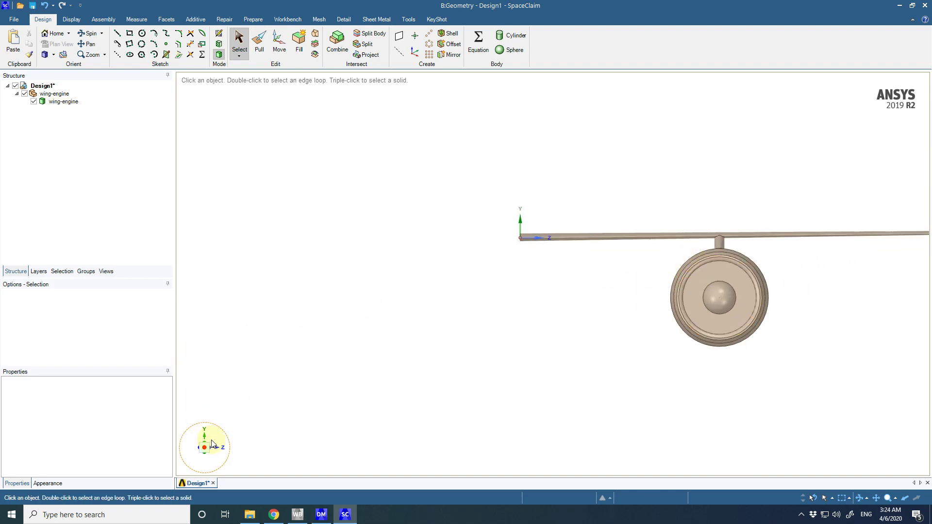
click(44, 55)
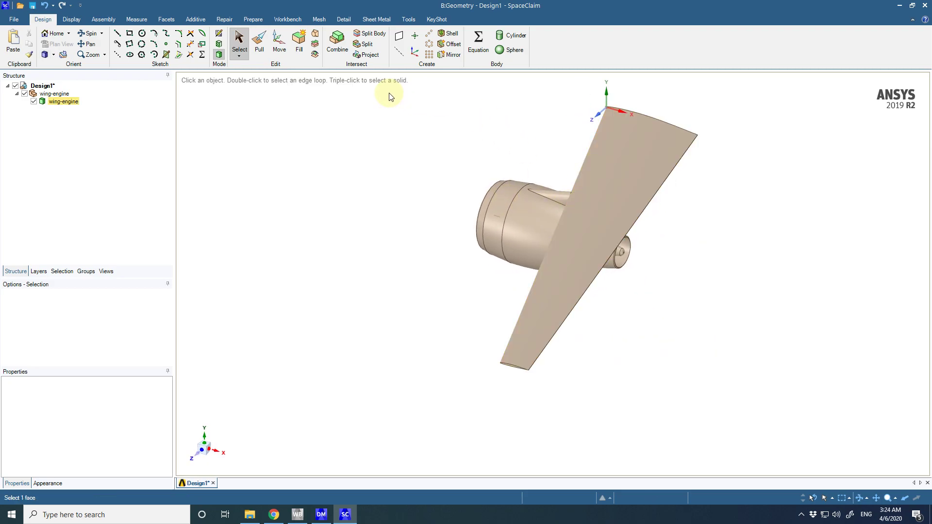
- Add a new component named flowfield to Design1 and leave the Enclosure command
click(42, 85)
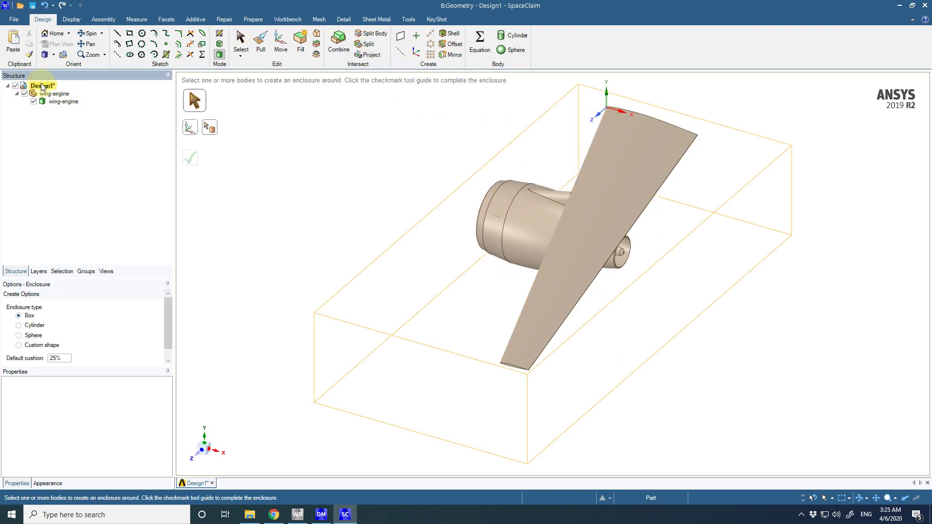
right_click(42, 86)
click(91, 113)
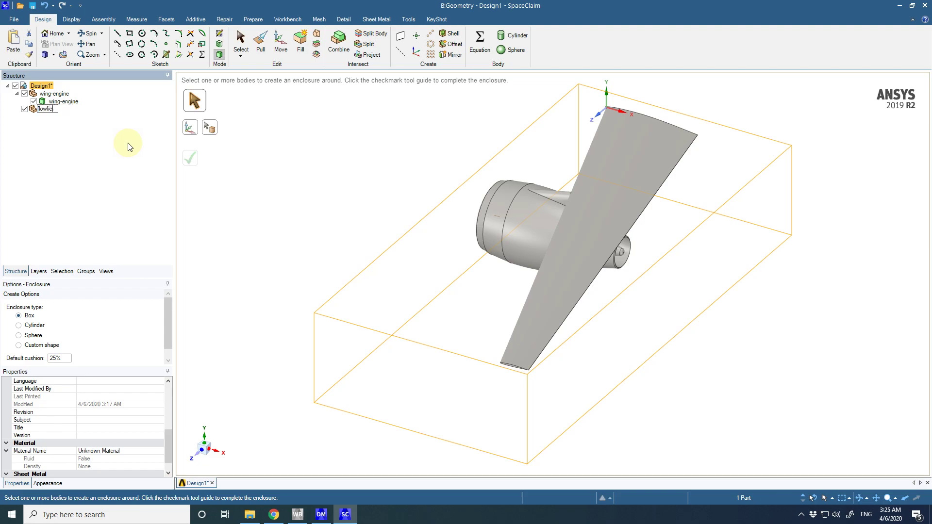
text(flowfield)
key(Return)
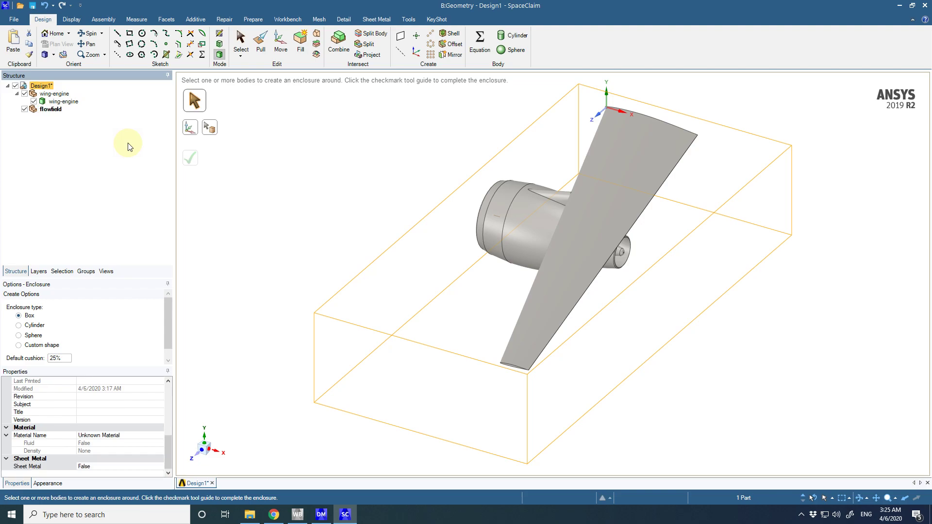
click(86, 131)
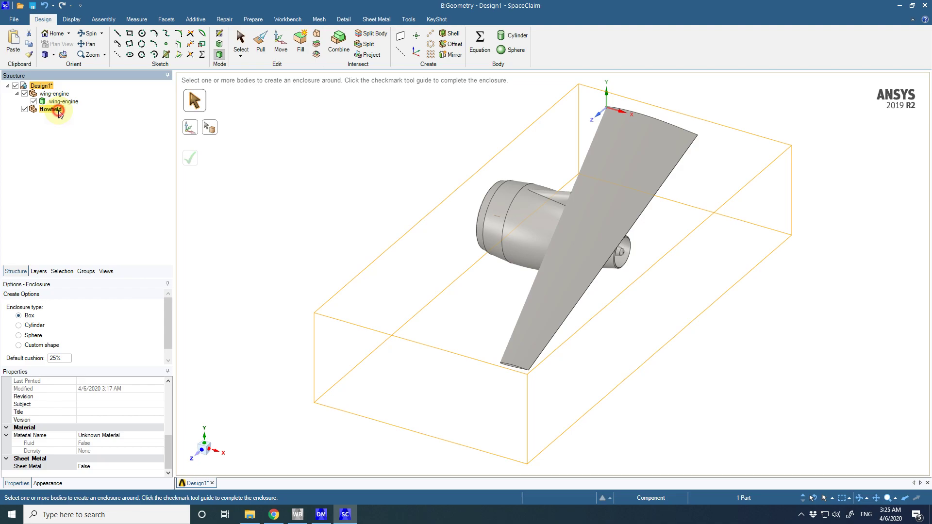
right_click(59, 112)
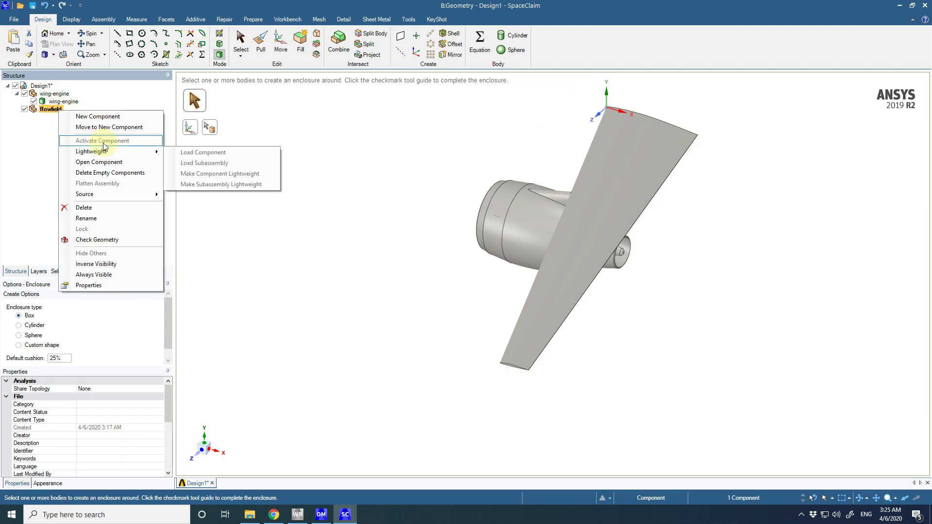
click(327, 152)
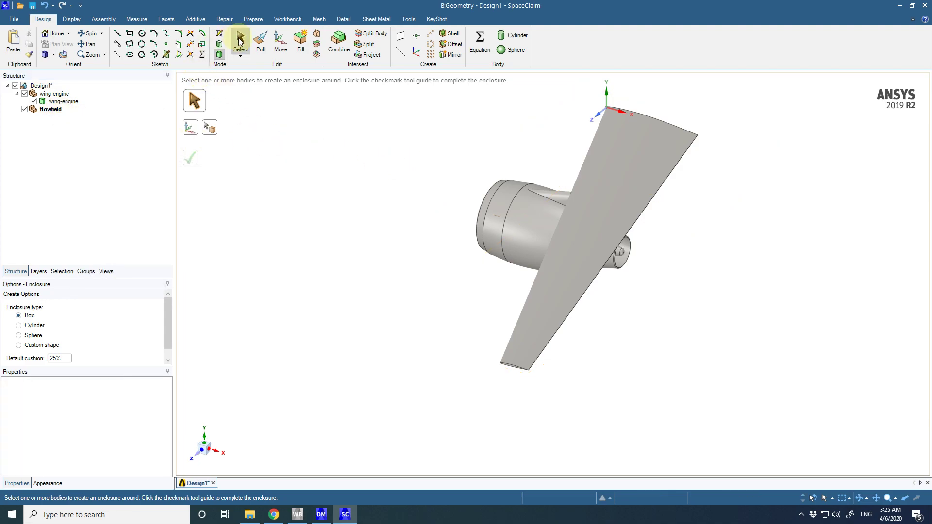
click(240, 41)
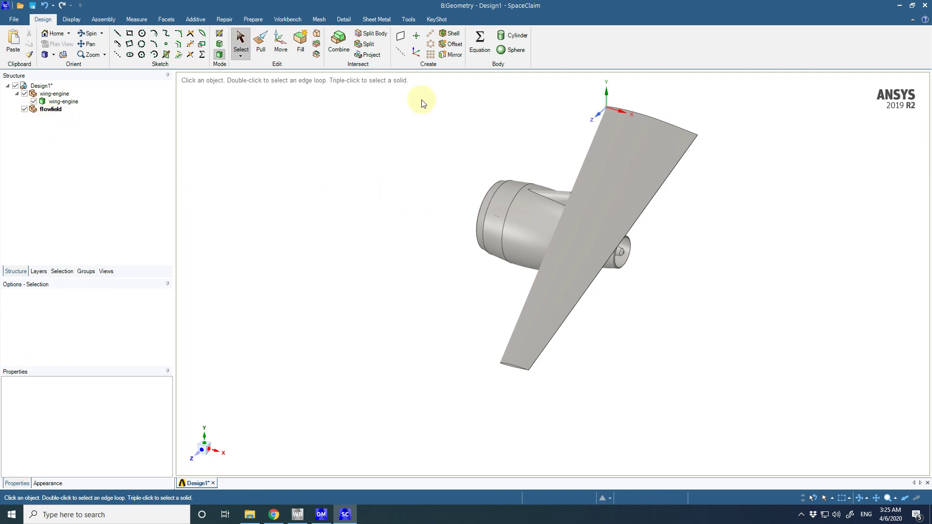
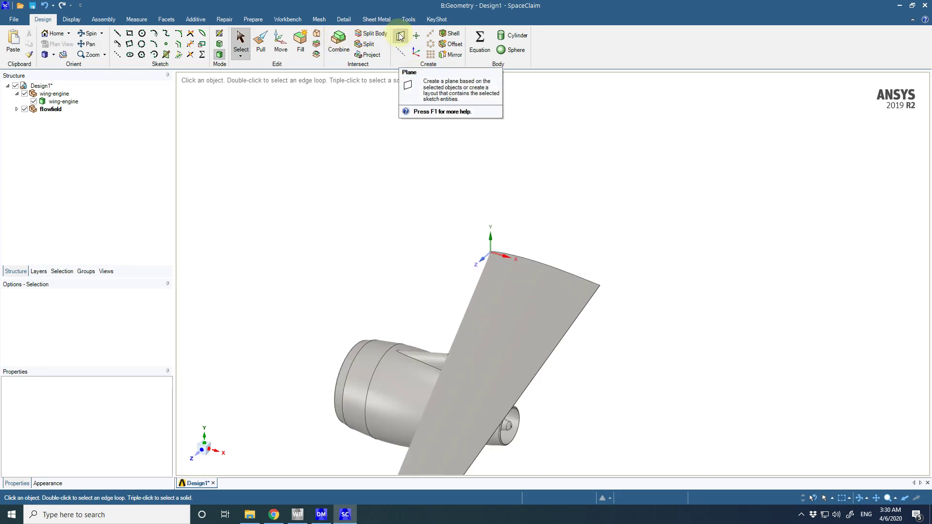
- Create a plane through the origin perpendicular to the Z axis and hide the wing-engine component
click(400, 36)
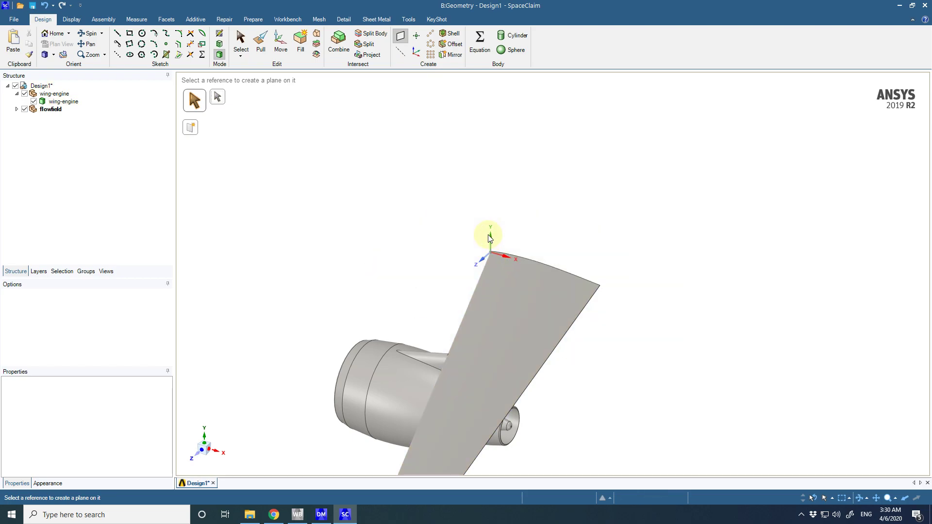
click(482, 257)
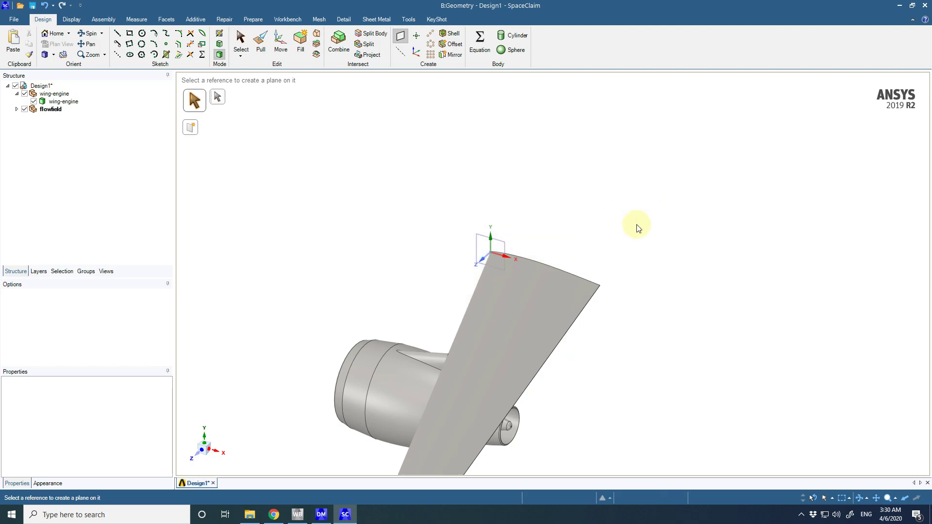
scroll(617, 235, down, 1)
scroll(597, 235, up, 2)
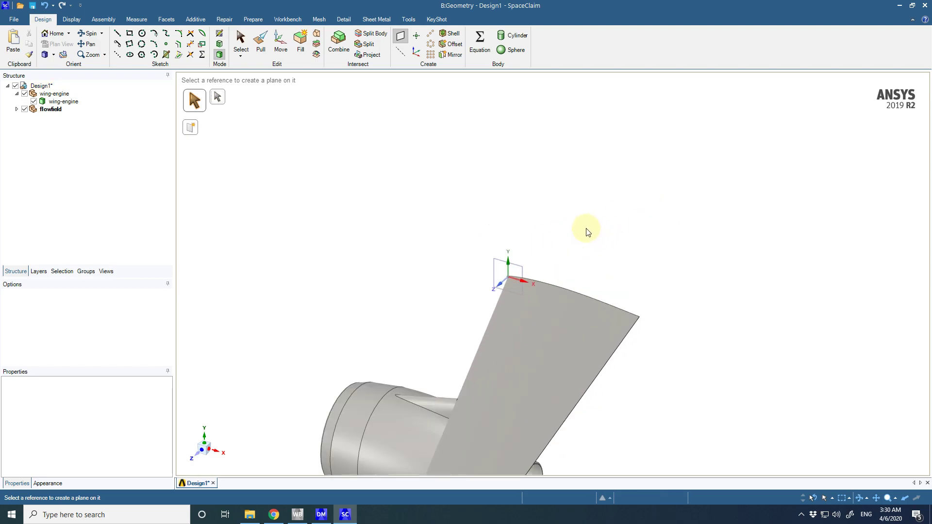
click(25, 94)
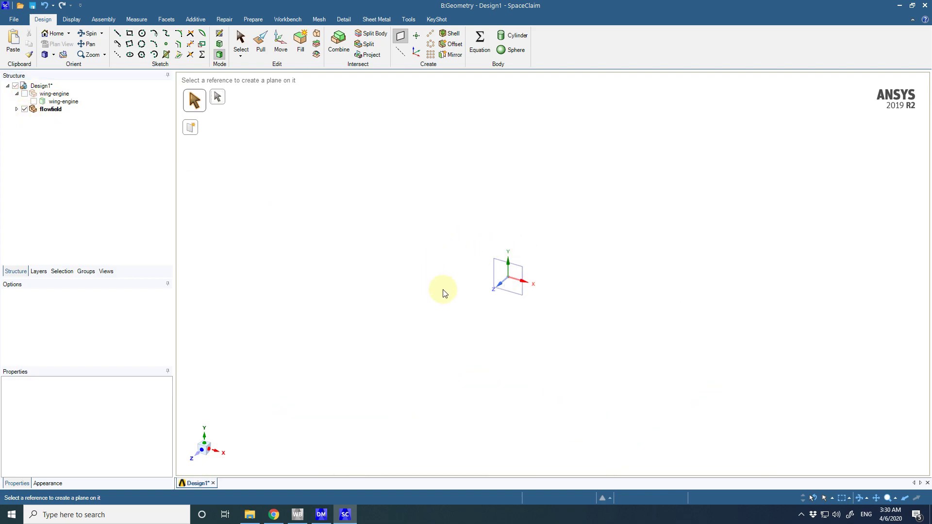
- Sketch a rectangle from the origin on the Z-normal plane and set its height to 32000 mm
click(524, 271)
click(198, 459)
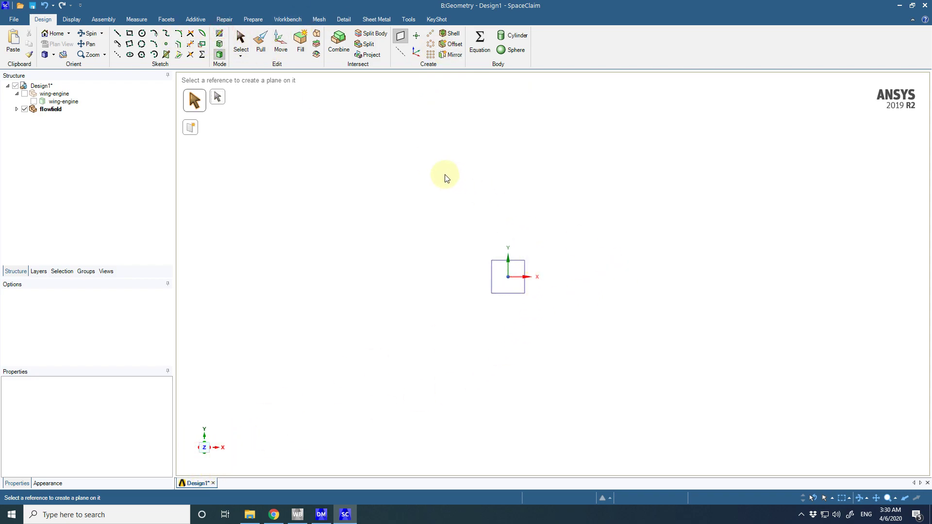
click(130, 34)
click(508, 277)
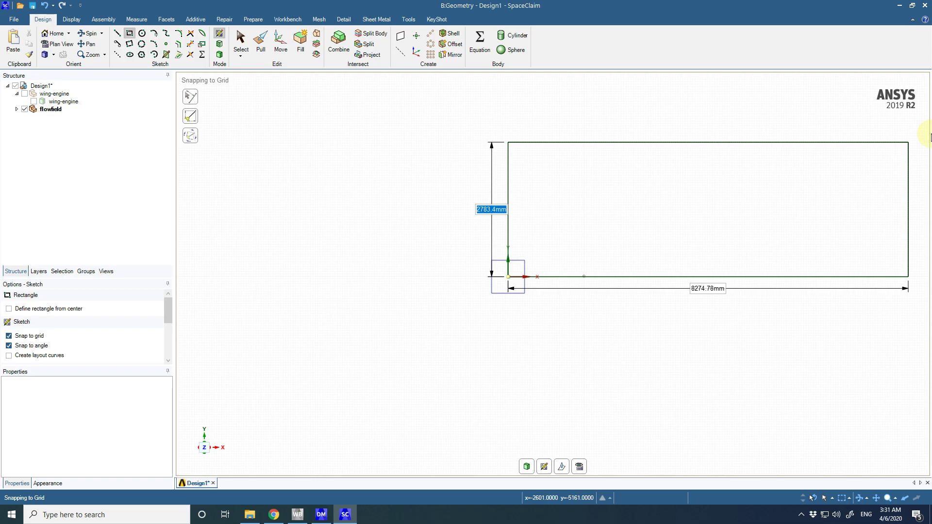
text(32000)
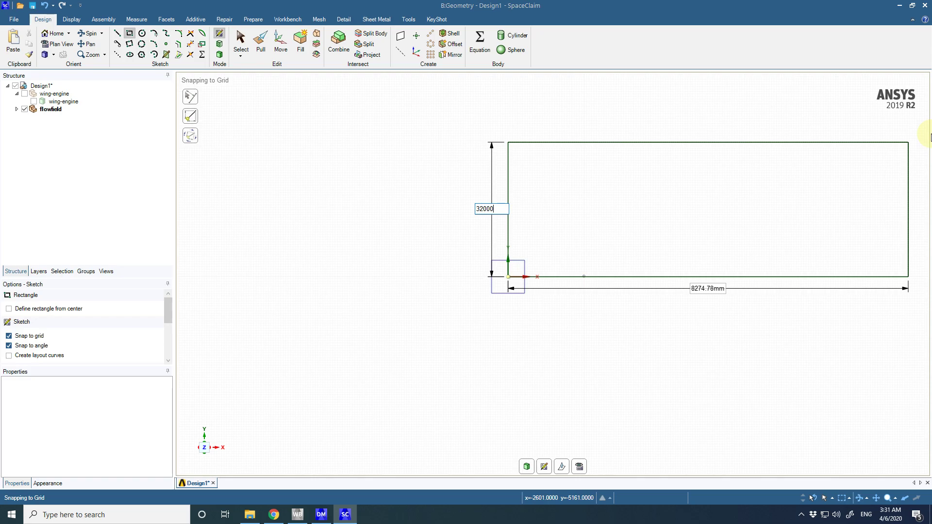
key(Tab)
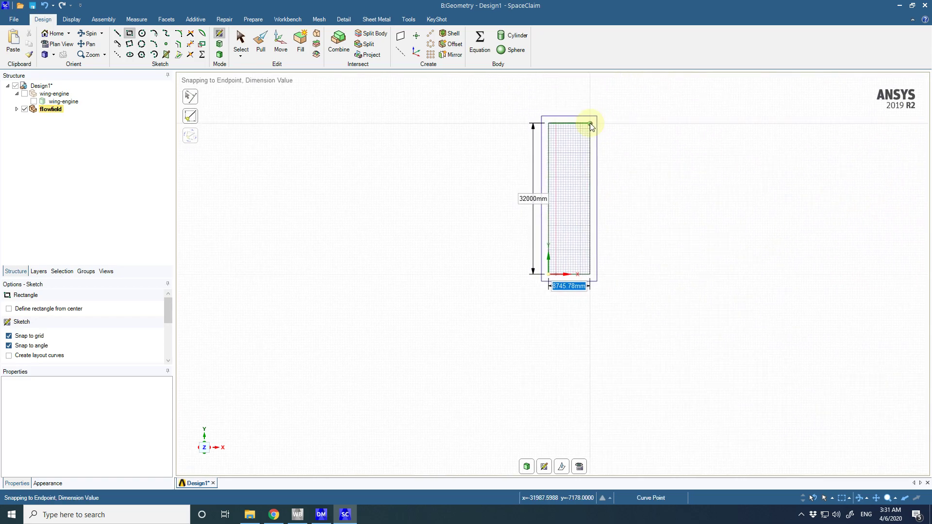
- Set the rectangle's width to 64000 mm and finish the sketch as a surface shown in isometric view
scroll(589, 270, down, 2)
scroll(595, 267, up, 5)
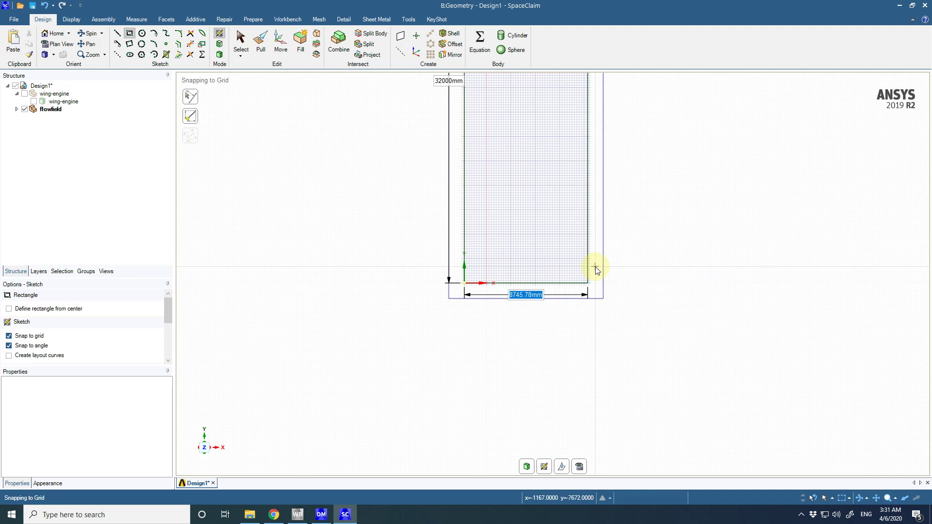
text(64000)
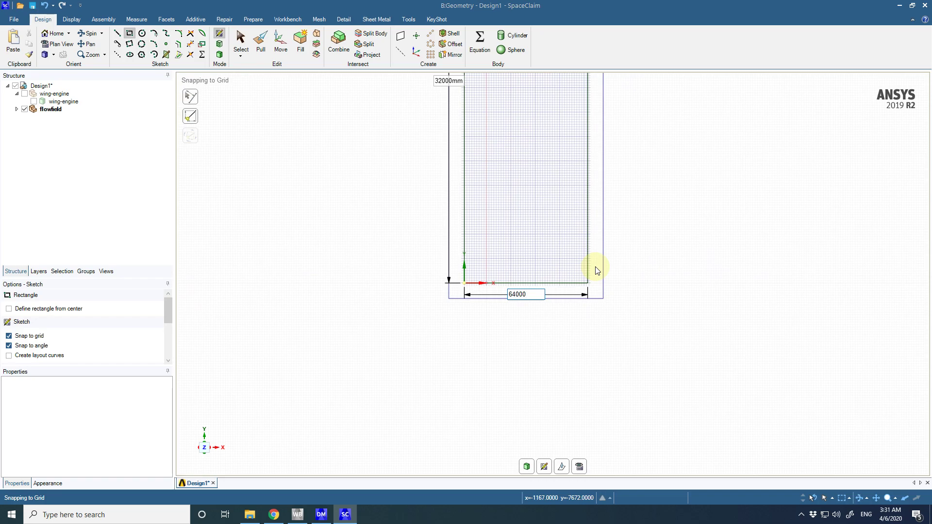
key(Return)
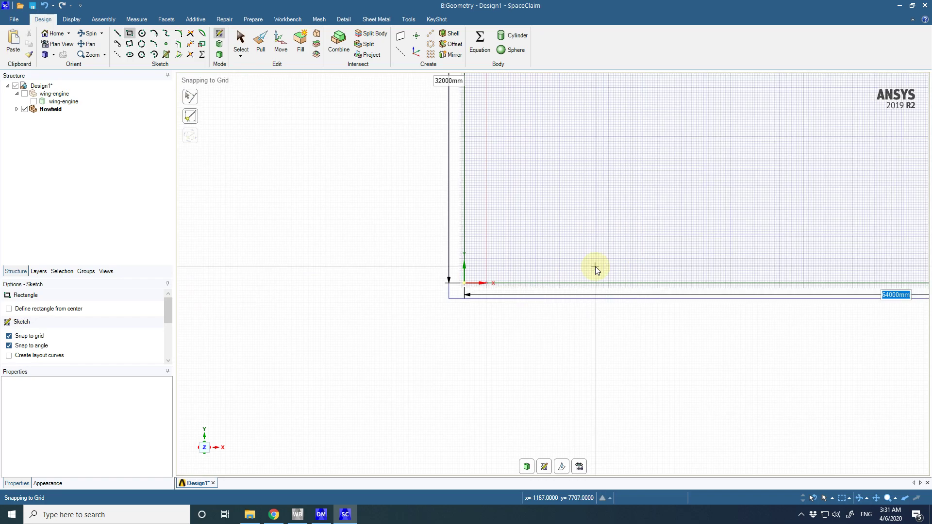
click(528, 469)
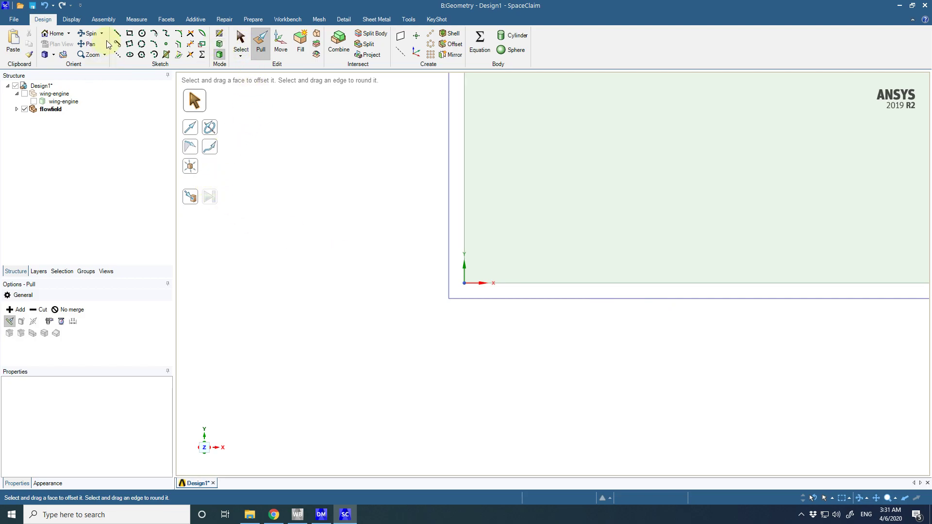
click(46, 55)
click(374, 311)
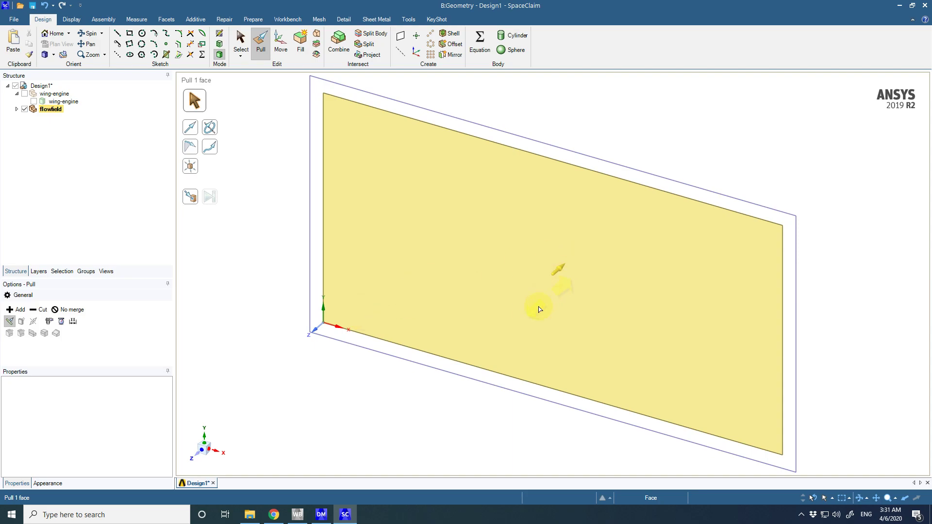
drag(539, 310, 487, 356)
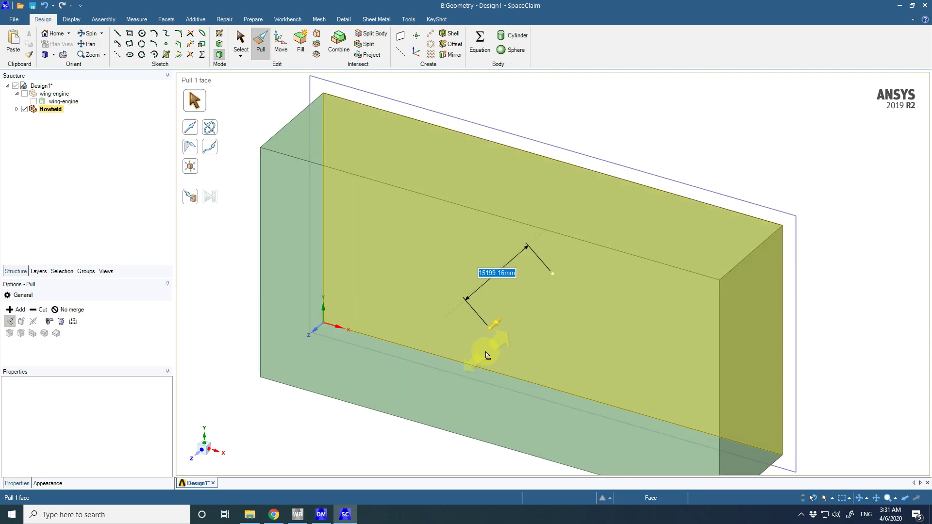
key(Escape)
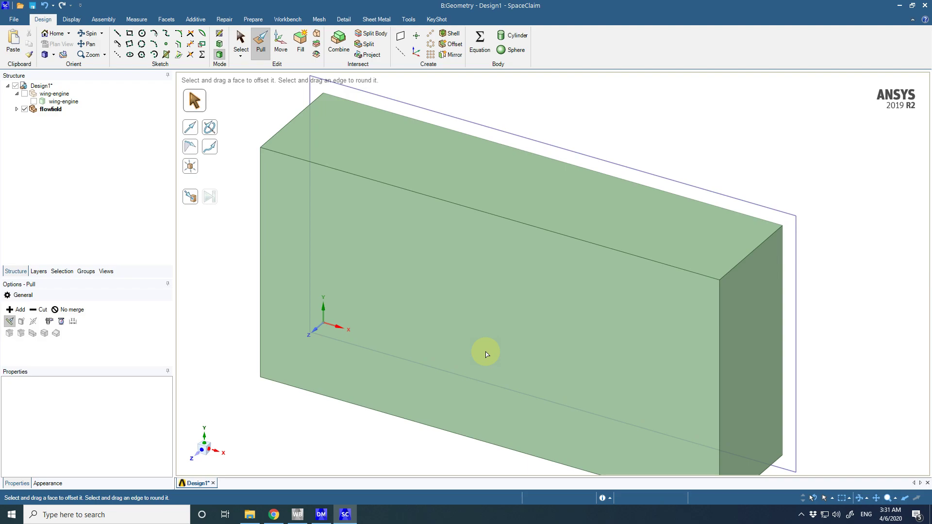
scroll(487, 354, down, 5)
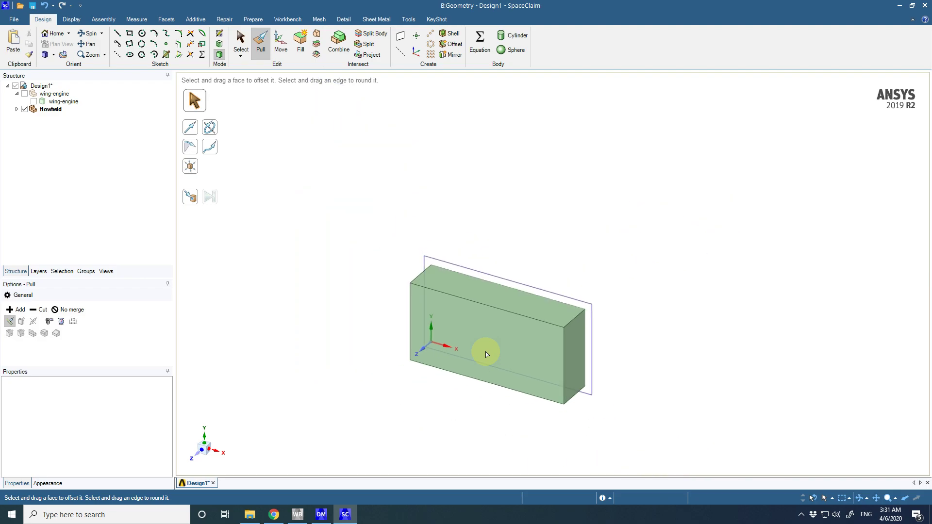
click(53, 33)
- Pull the rectangular face 32000 mm in the positive Z direction to form the flowfield box
click(455, 284)
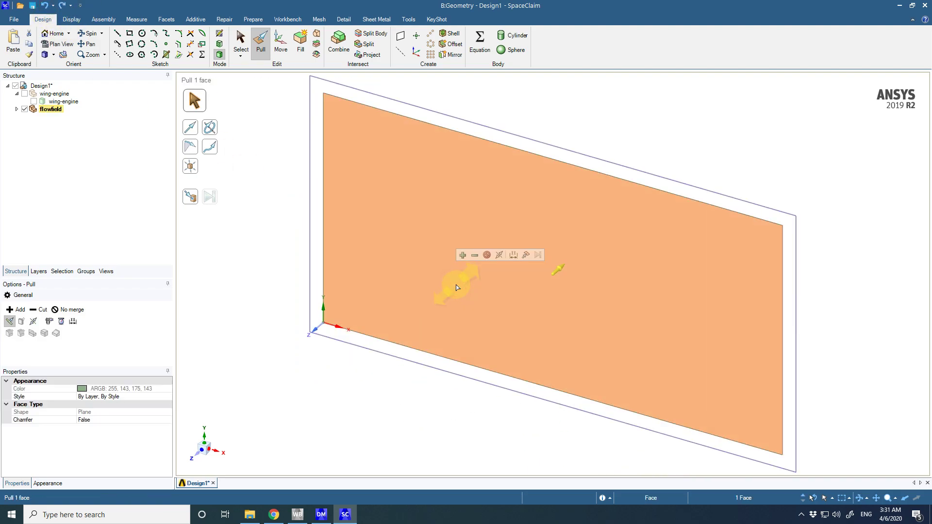
drag(456, 288, 439, 302)
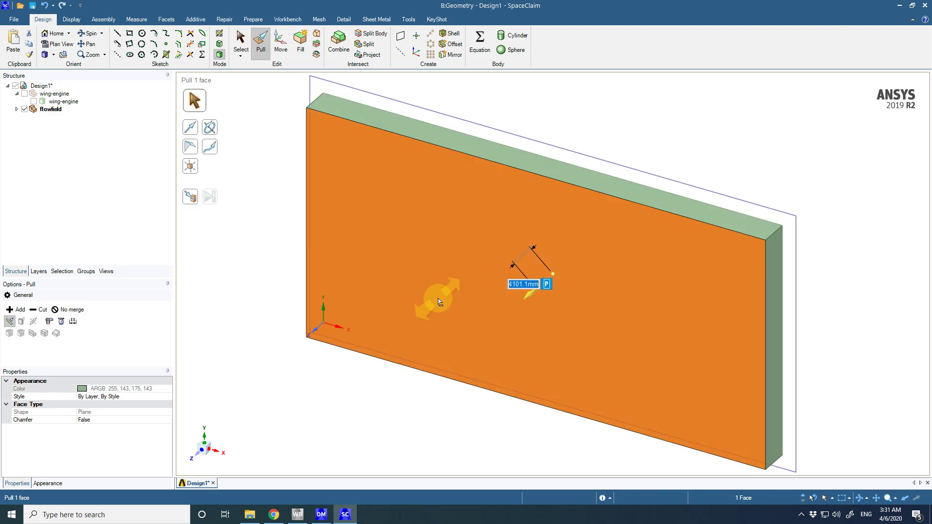
text(32000)
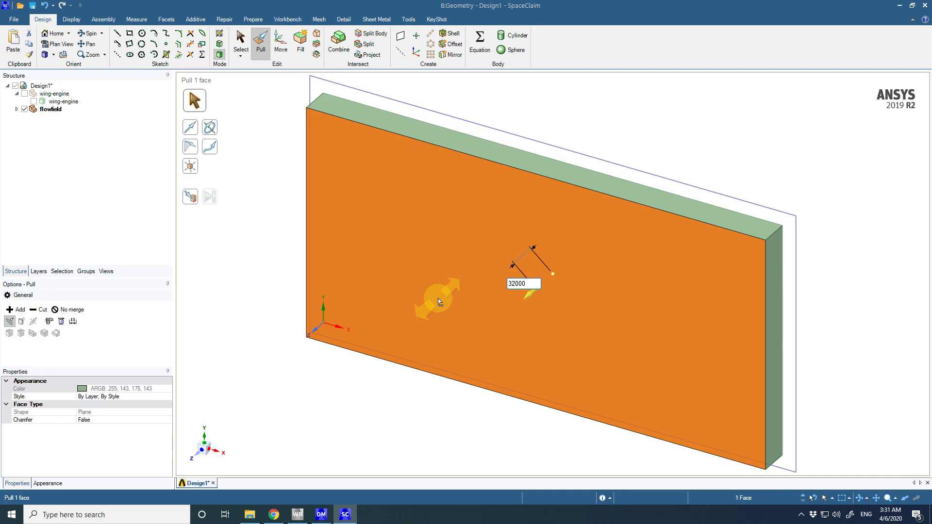
key(Return)
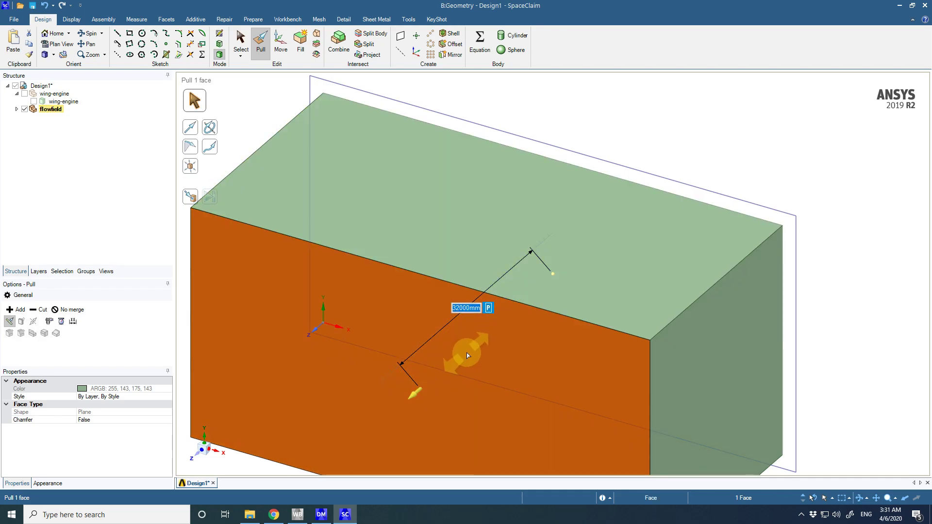
- Pull the bottom face of the flowfield box 32000 mm in the negative Y direction
scroll(464, 340, down, 10)
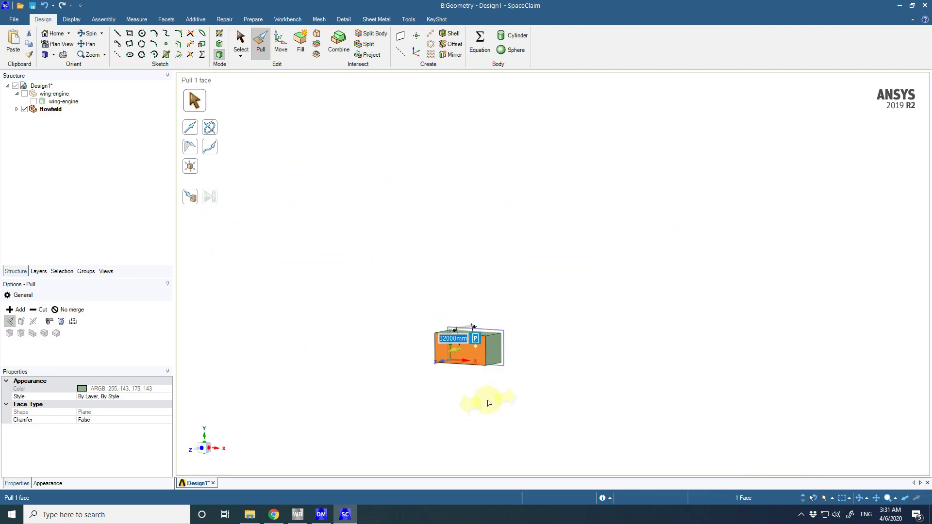
scroll(481, 384, up, 8)
middle_drag(457, 340, 370, 327)
click(416, 281)
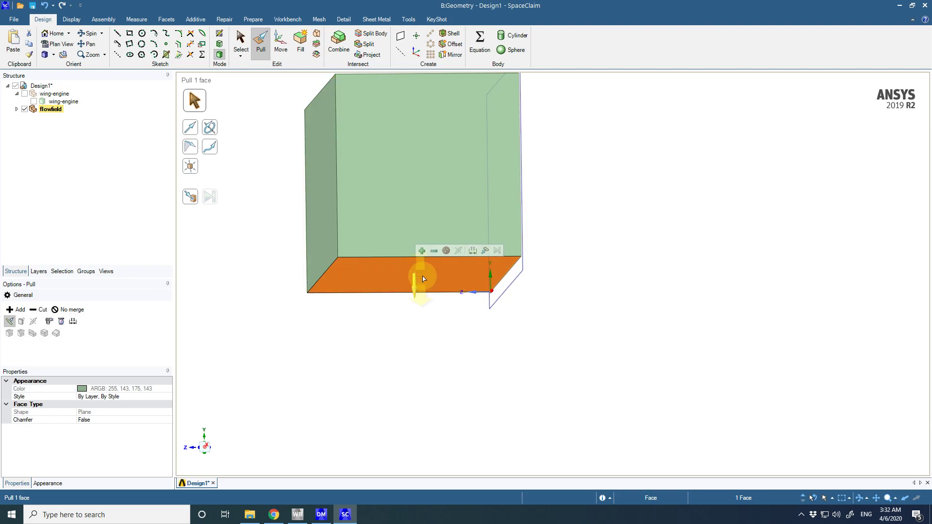
drag(416, 281, 423, 320)
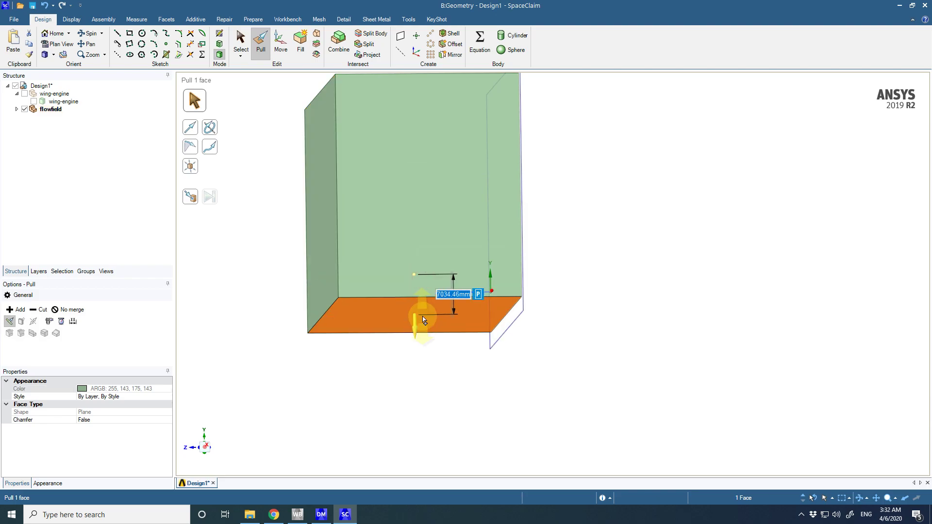
text(32000)
key(Return)
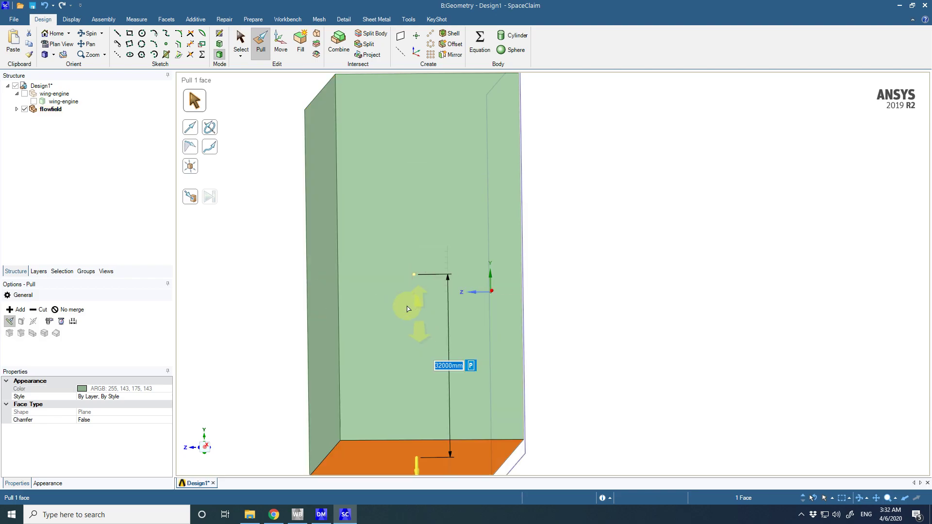
- Pull the box's face at the origin end outward 32000 mm in the negative X direction and leave the Pull command
middle_drag(488, 281, 449, 266)
click(450, 267)
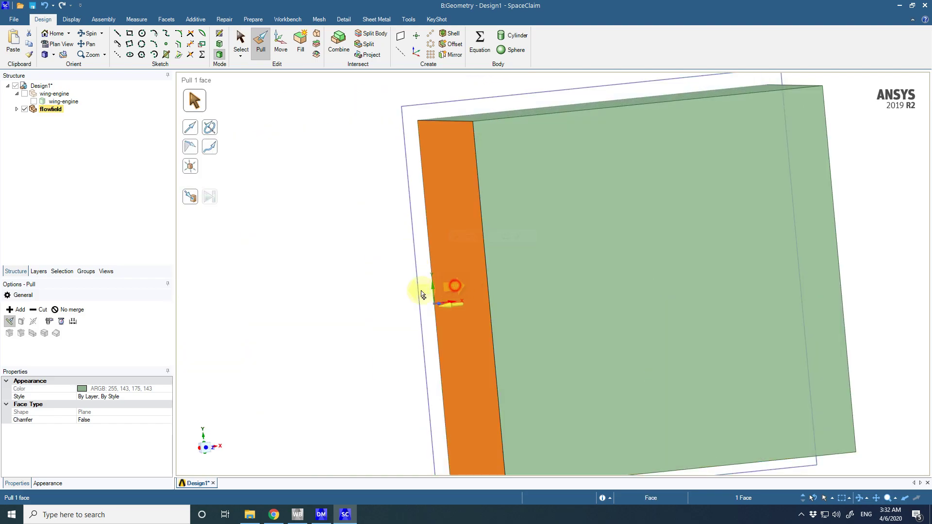
drag(423, 291, 400, 299)
text(32)
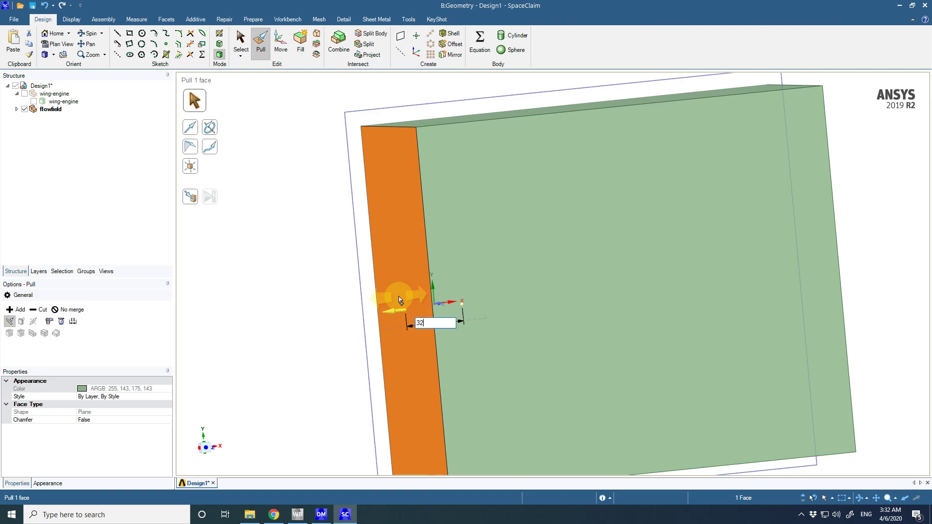
text(000)
key(Return)
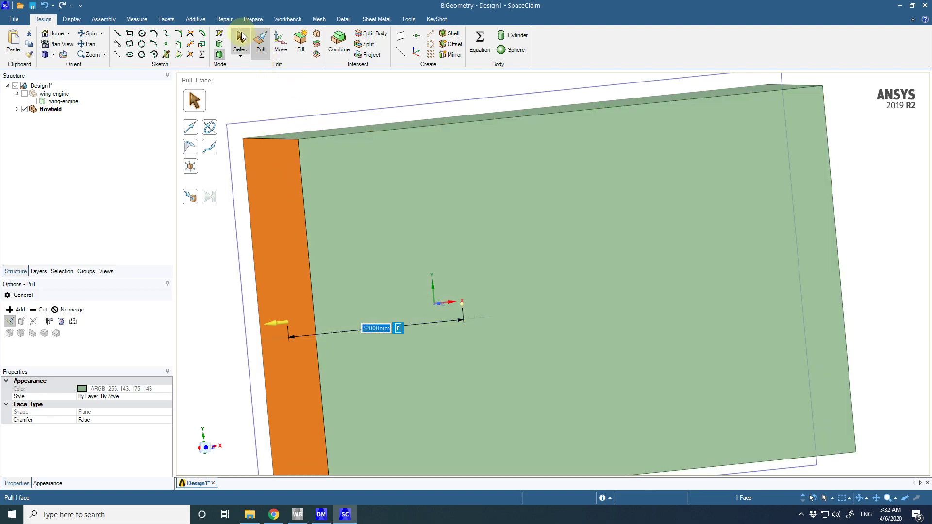
click(242, 39)
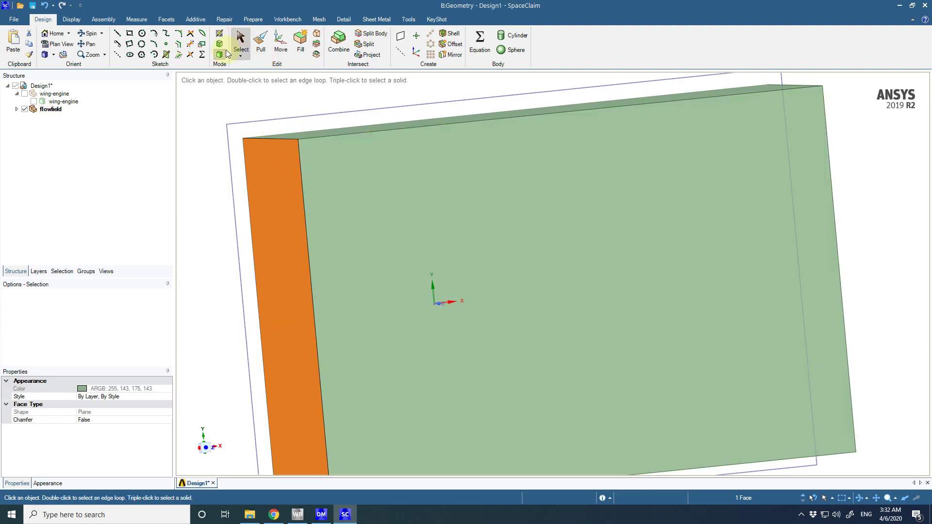
- Show the hidden wing-engine body again inside the flowfield box
click(34, 102)
middle_drag(312, 286, 558, 333)
scroll(486, 333, down, 5)
middle_drag(437, 333, 395, 339)
scroll(440, 383, down, 2)
scroll(437, 371, up, 10)
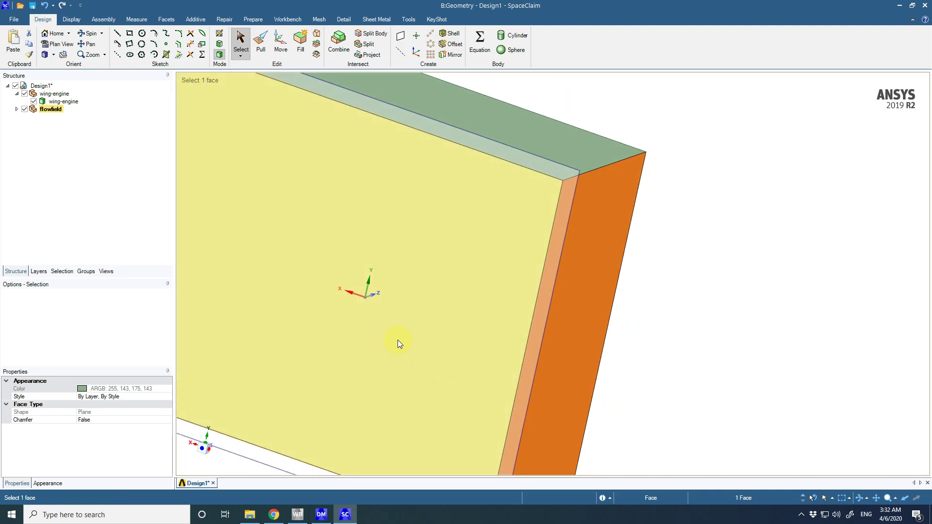
scroll(395, 340, down, 5)
scroll(315, 299, up, 8)
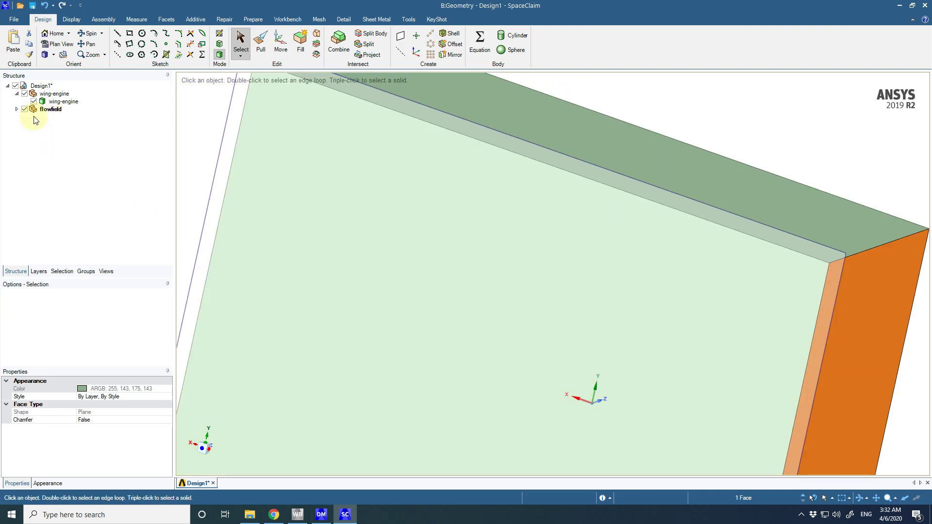
- Expand the flowfield component, highlight the wing-engine body and examine its position within the box
click(17, 109)
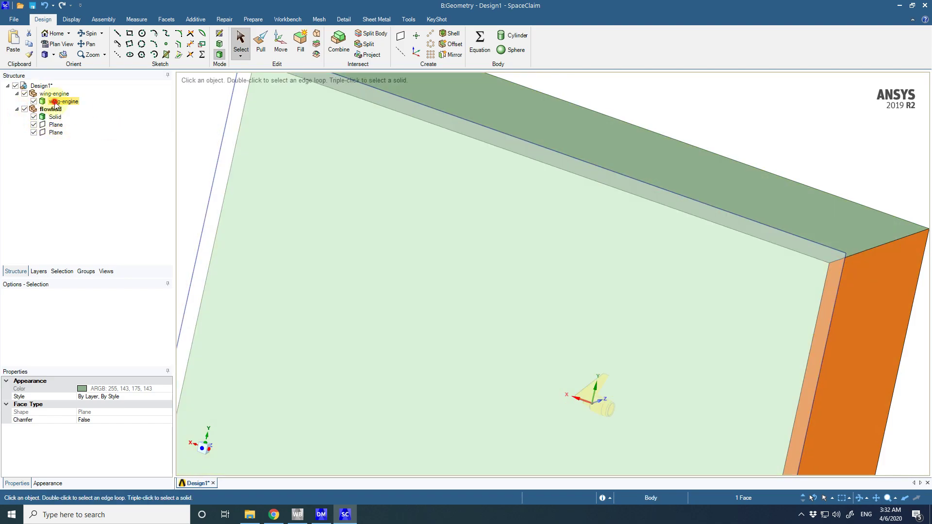
click(55, 104)
mouse_move(530, 364)
middle_down()
mouse_move(426, 424)
mouse_move(449, 437)
mouse_move(468, 468)
mouse_move(477, 453)
mouse_move(447, 441)
mouse_move(412, 385)
mouse_move(442, 345)
mouse_move(416, 360)
mouse_move(428, 360)
mouse_move(433, 414)
mouse_move(468, 435)
mouse_move(439, 447)
mouse_move(413, 404)
mouse_move(306, 358)
mouse_move(454, 360)
mouse_move(431, 369)
mouse_move(447, 377)
mouse_move(441, 427)
mouse_move(454, 381)
mouse_move(509, 351)
mouse_move(553, 359)
mouse_move(566, 337)
mouse_move(587, 337)
middle_up()
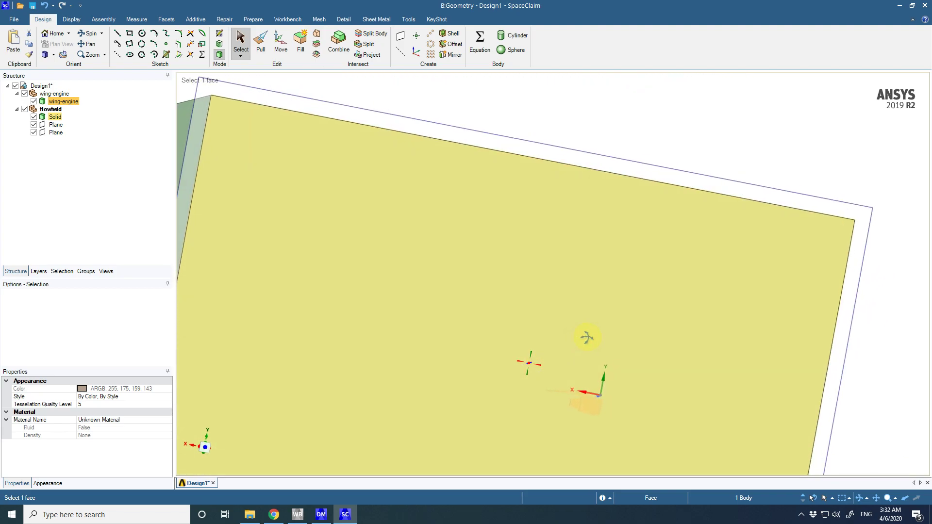
scroll(586, 340, down, 5)
scroll(589, 383, up, 5)
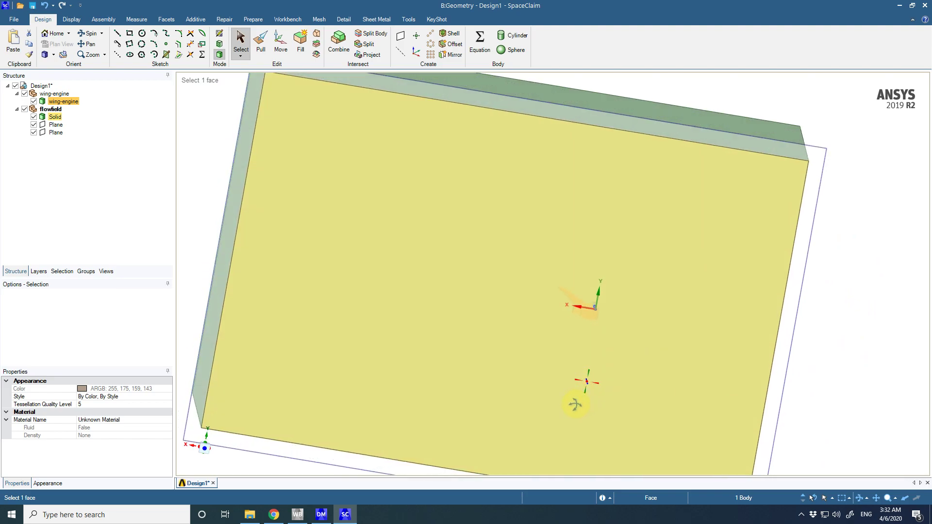
mouse_move(576, 404)
middle_down()
mouse_move(556, 416)
mouse_move(585, 407)
middle_up()
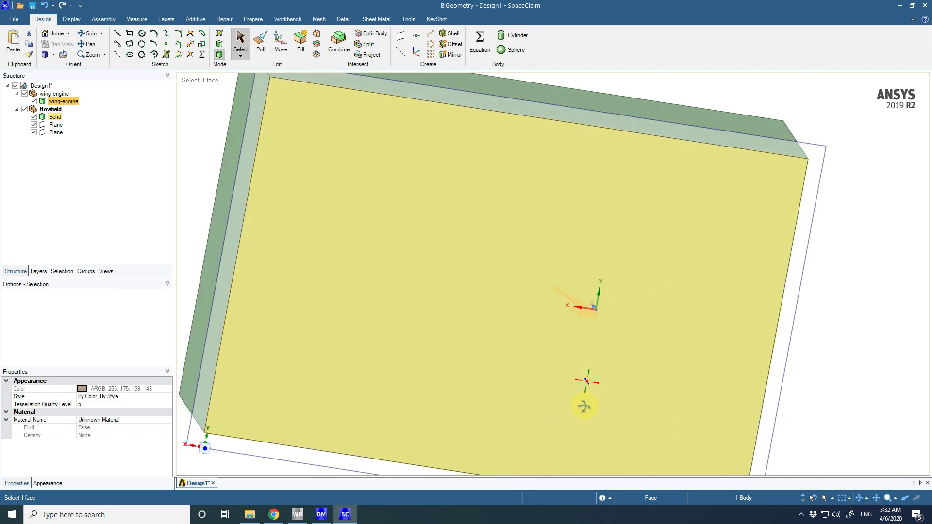
scroll(830, 291, down, 3)
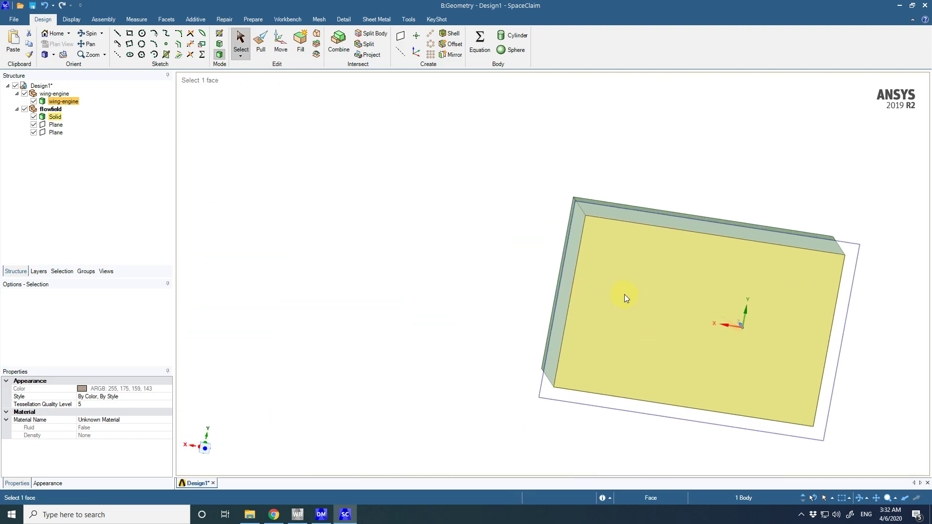
scroll(625, 295, up, 2)
middle_drag(703, 293, 479, 302)
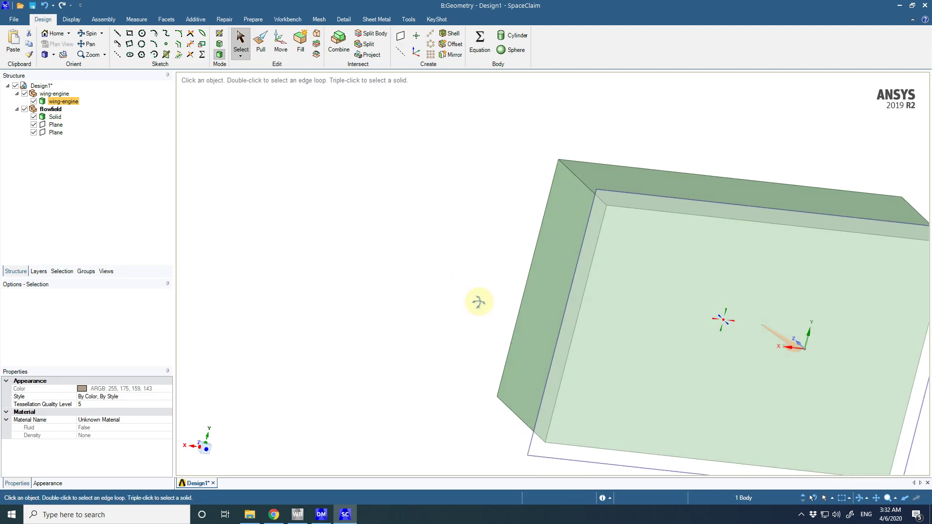
- Pull the box's far end face outward 10000 mm in the positive X direction
click(552, 302)
key(p)
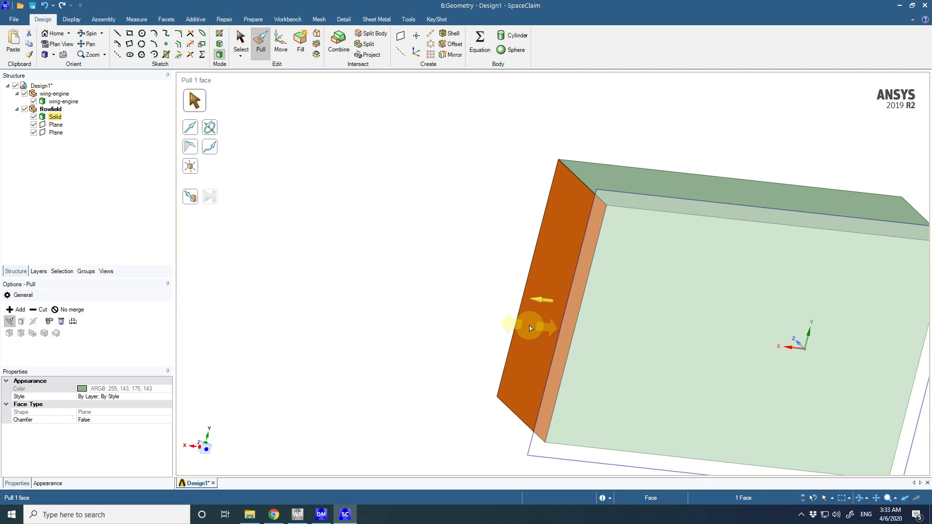
drag(531, 328, 500, 329)
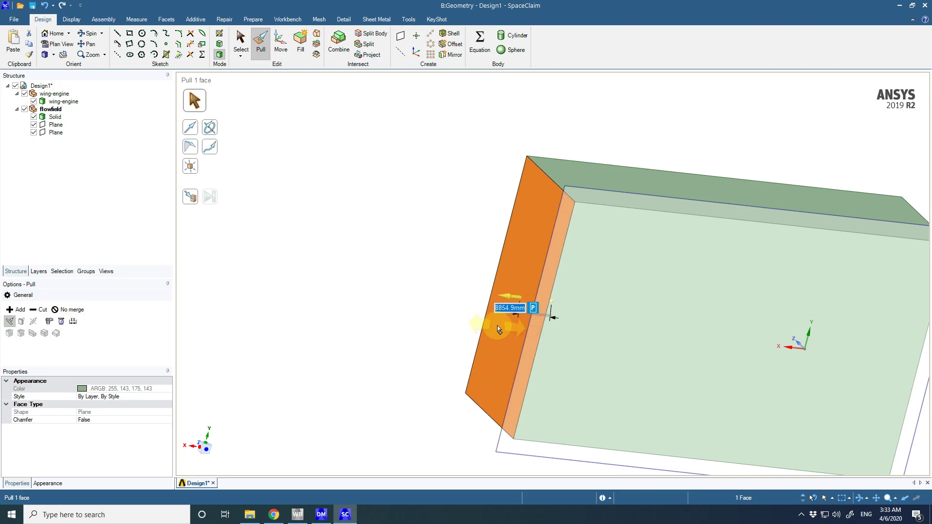
text(10000)
key(Return)
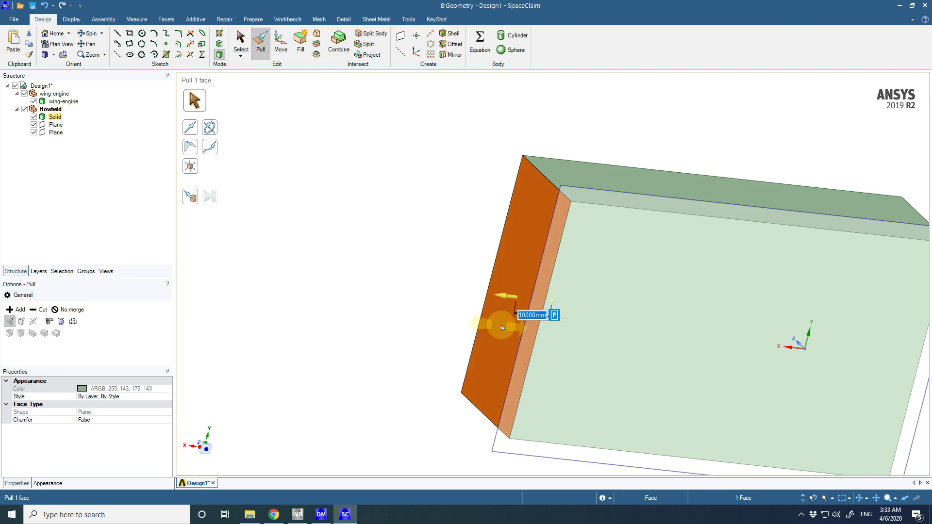
- Pull the box's upper face outward 10000 mm in the positive Y direction
middle_drag(734, 349, 545, 356)
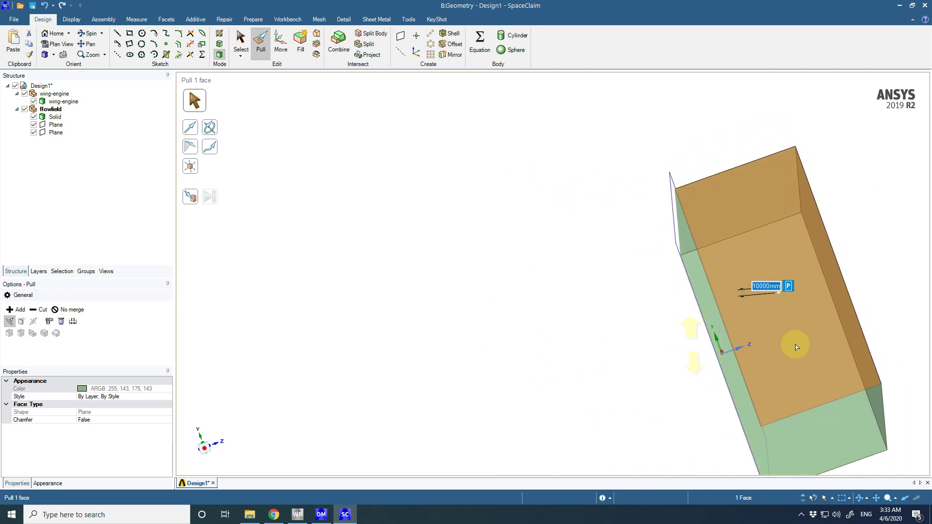
click(859, 326)
middle_drag(808, 348, 881, 350)
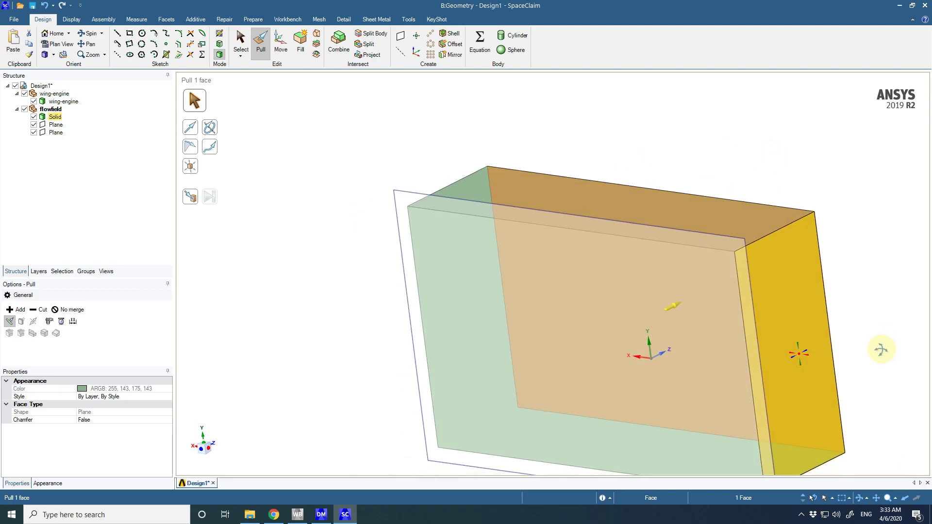
click(766, 223)
drag(758, 226, 757, 220)
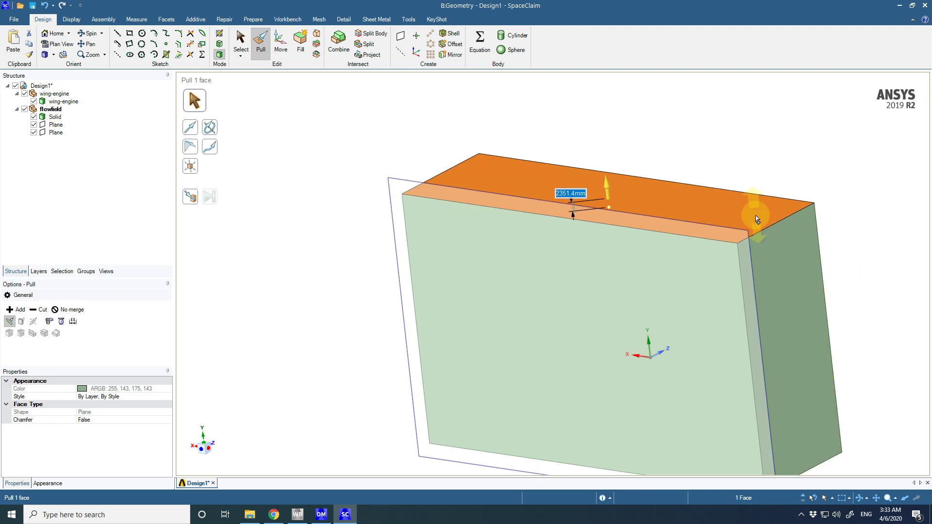
text(10000)
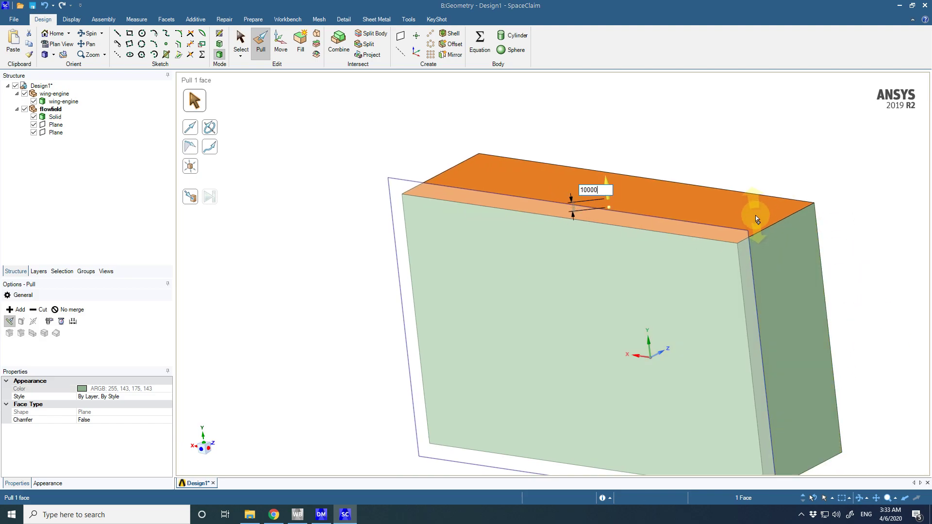
key(Return)
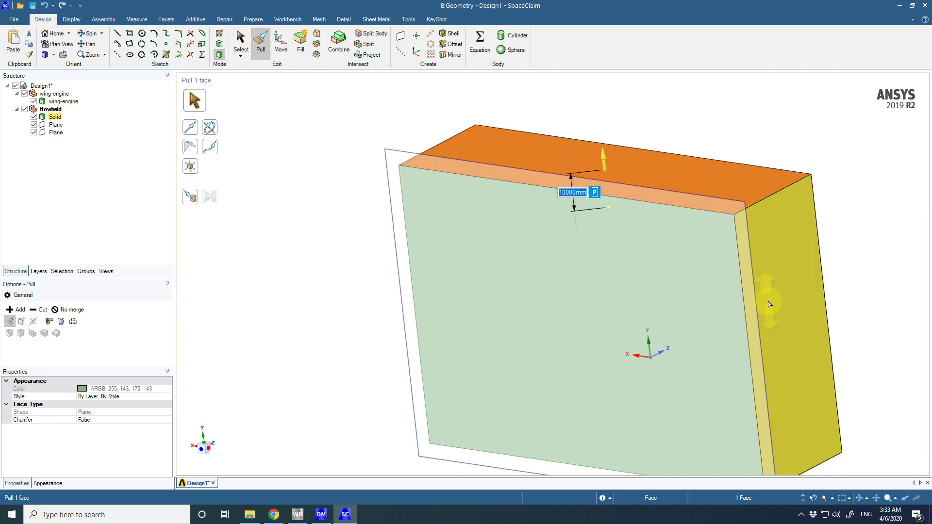
- Pull the box's lower face outward 10000 mm in the negative Y direction
scroll(767, 306, down, 5)
scroll(766, 386, up, 5)
middle_drag(828, 354, 717, 269)
click(717, 268)
drag(717, 269, 717, 292)
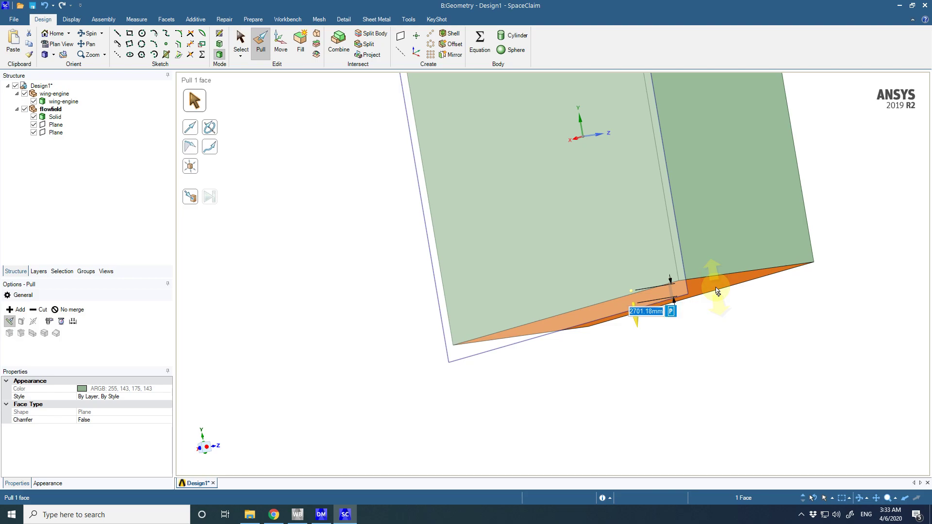
text(10)
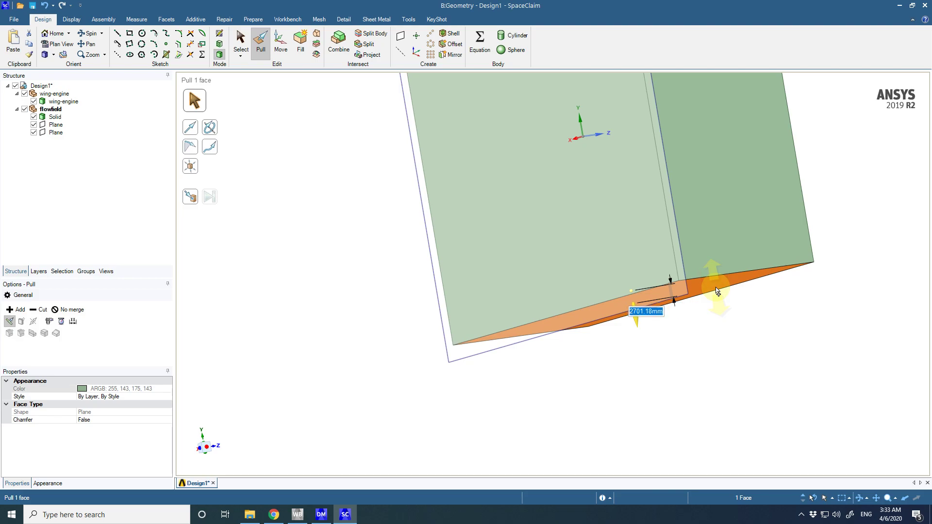
- Pull the box's negative-X end face outward another 10000 mm
middle_drag(718, 292, 747, 221)
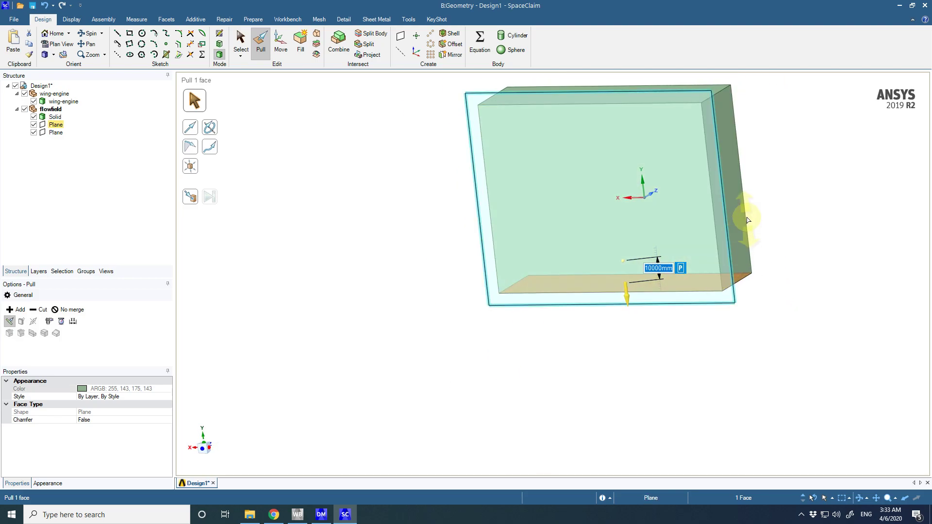
click(748, 220)
drag(741, 219, 759, 212)
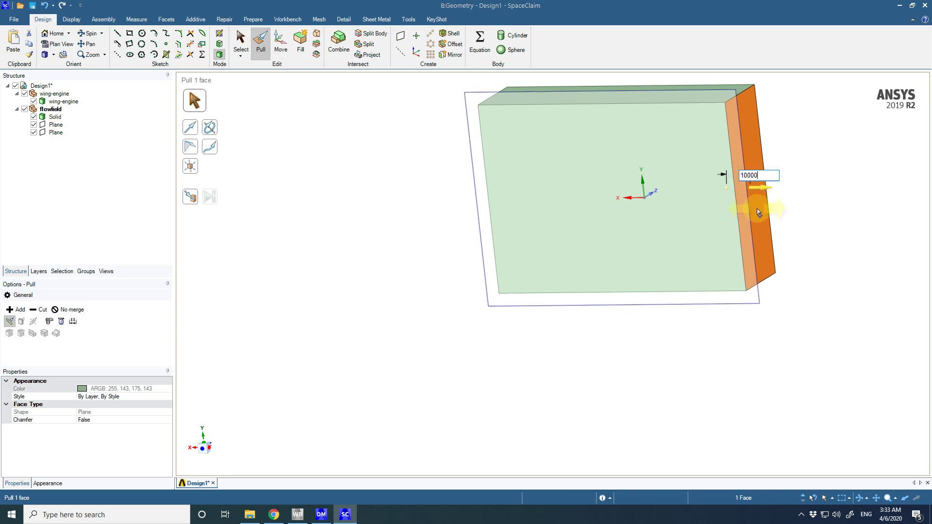
text(10000)
key(Return)
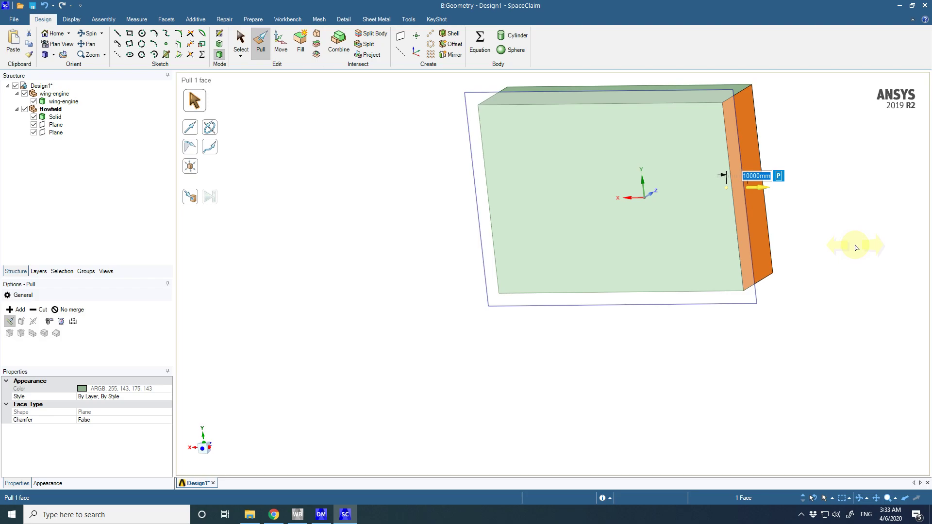
- Measure the length of the box's upper end edge running along the Z direction
middle_drag(856, 247, 761, 275)
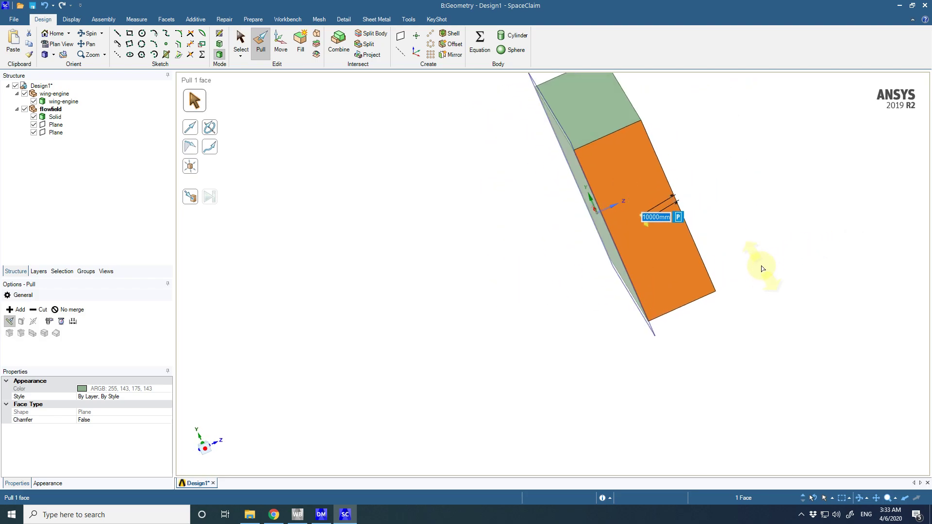
scroll(757, 233, up, 3)
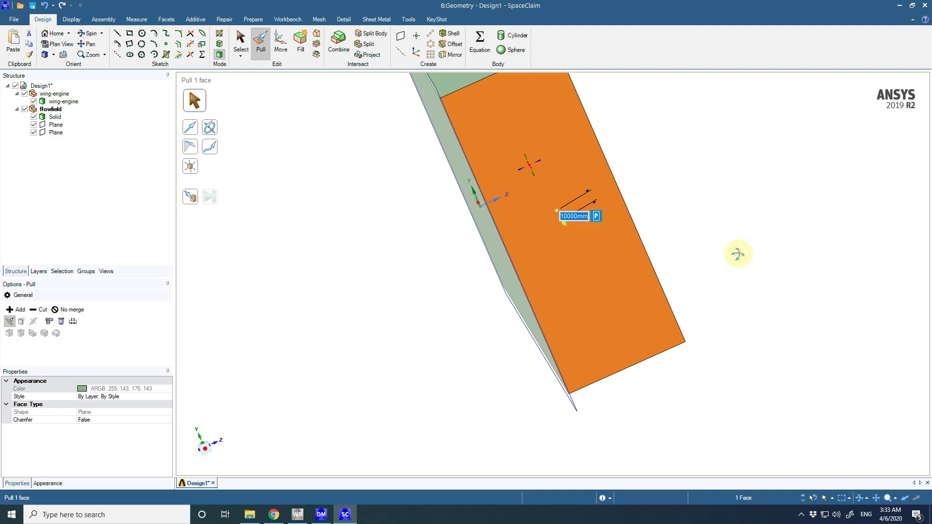
middle_drag(738, 254, 718, 250)
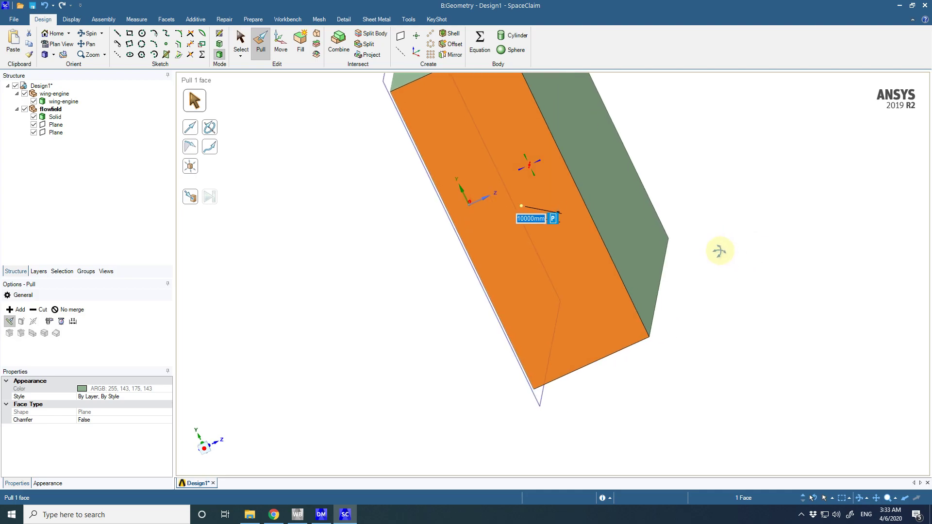
click(619, 242)
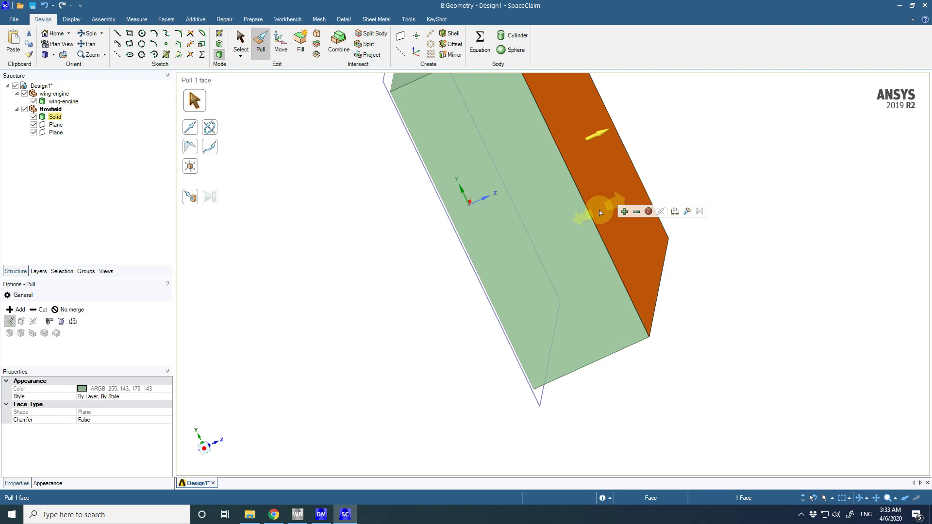
middle_drag(604, 207, 459, 254)
scroll(645, 245, down, 5)
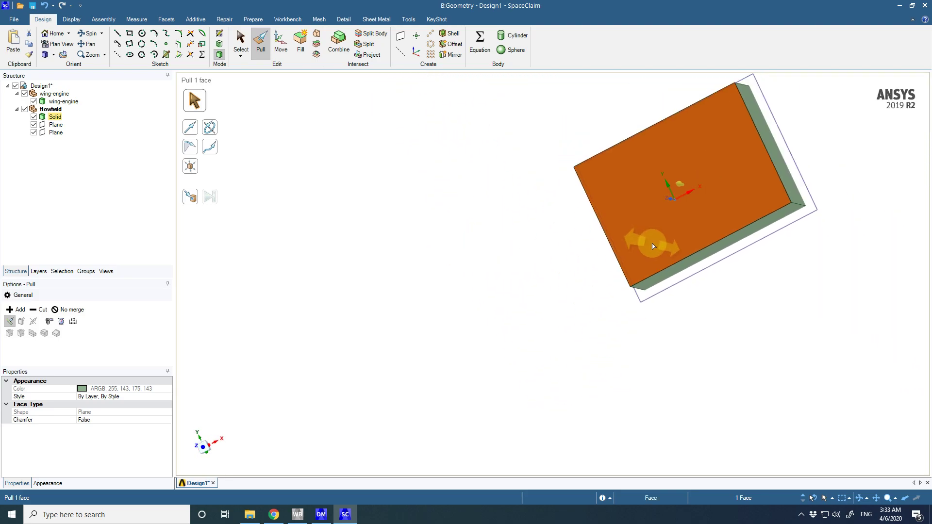
middle_drag(614, 209, 779, 234)
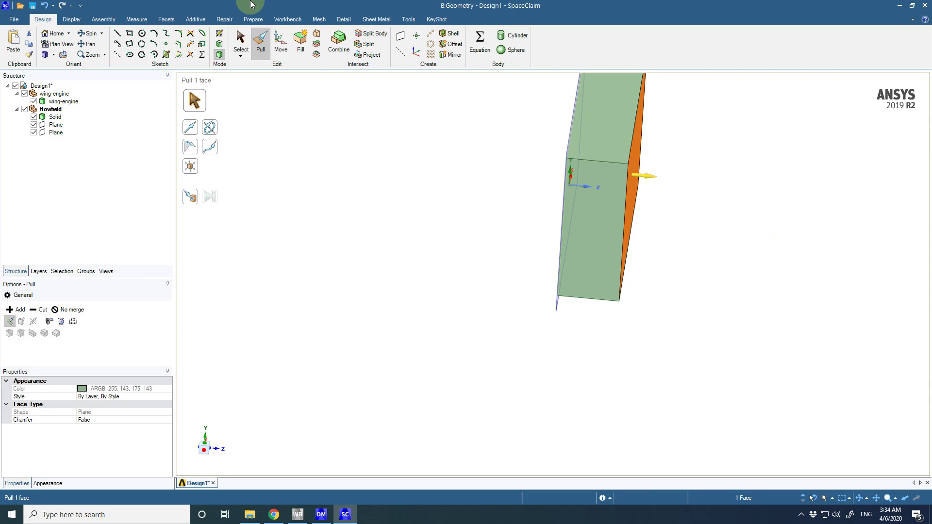
click(135, 19)
click(56, 41)
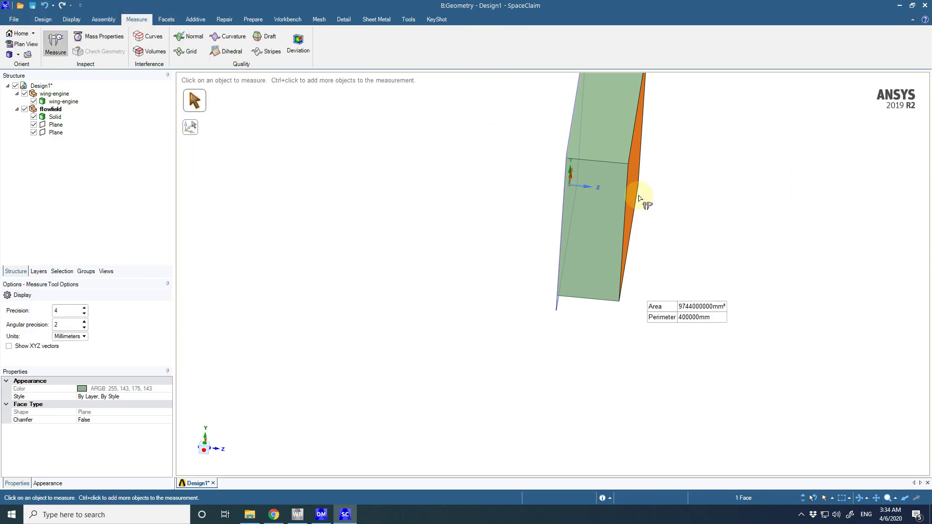
click(608, 167)
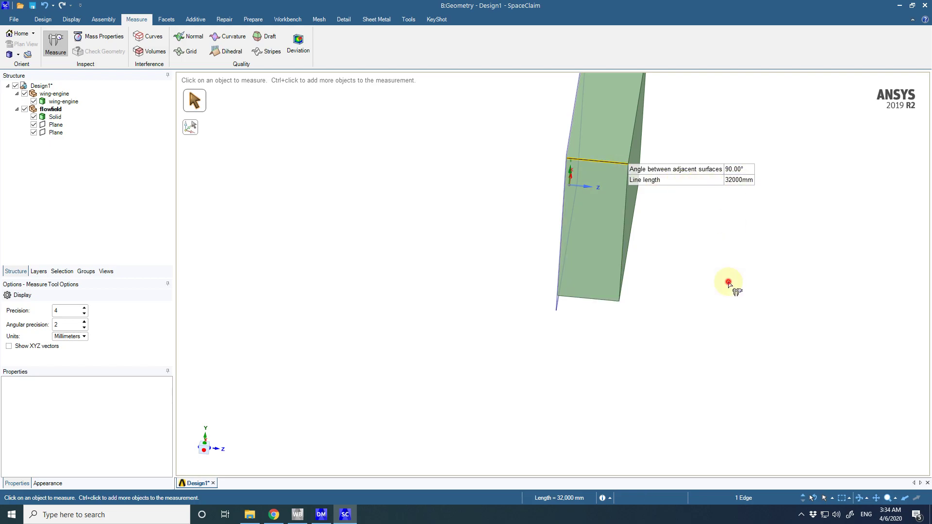
click(636, 232)
- Pull the box's outer side face outward 10000 mm in the positive Z direction and leave the Pull command
click(48, 19)
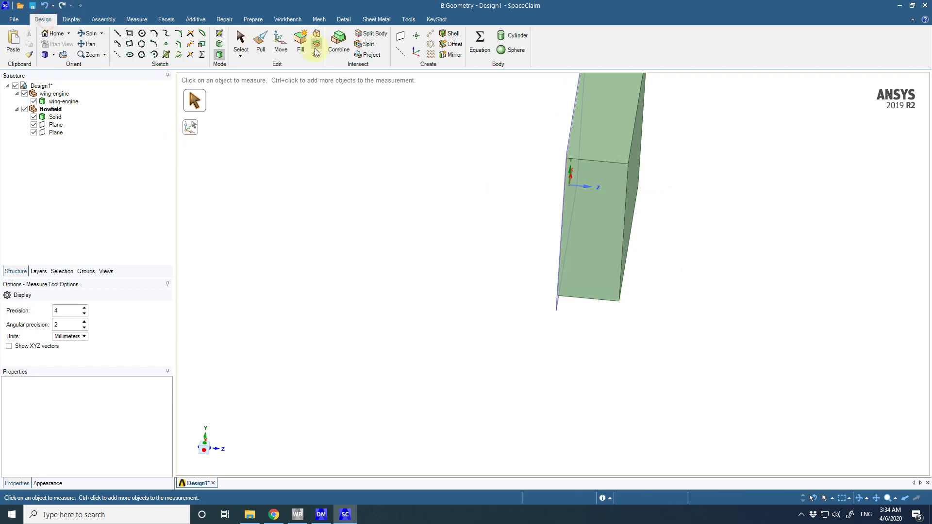
click(261, 43)
click(638, 176)
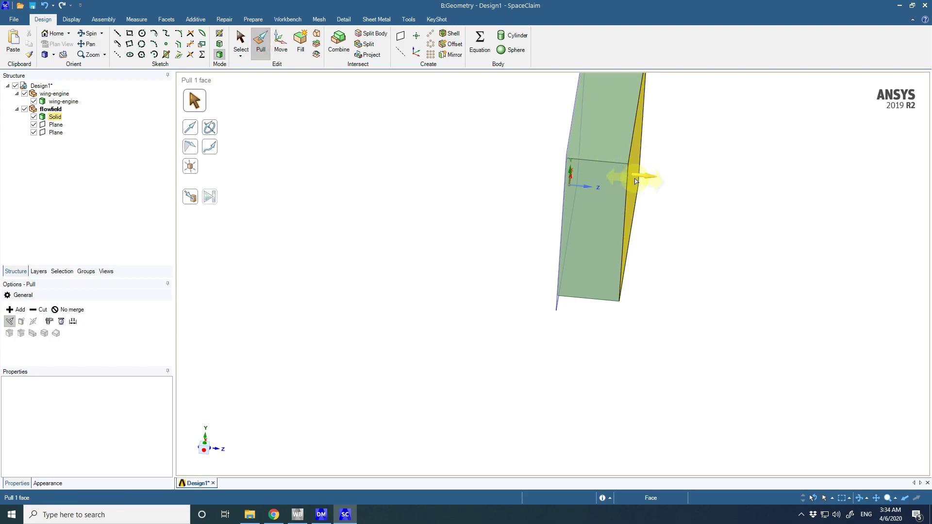
drag(637, 181, 645, 186)
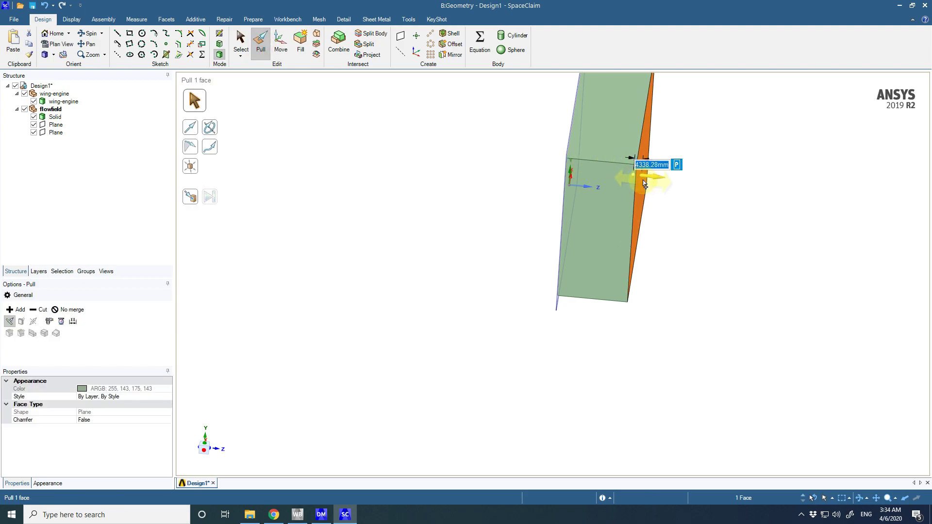
key(Return)
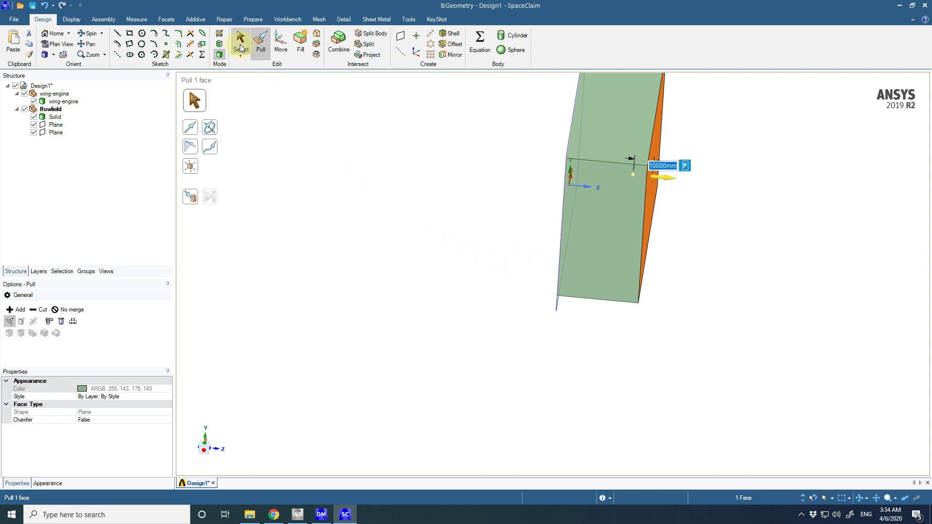
key(Escape)
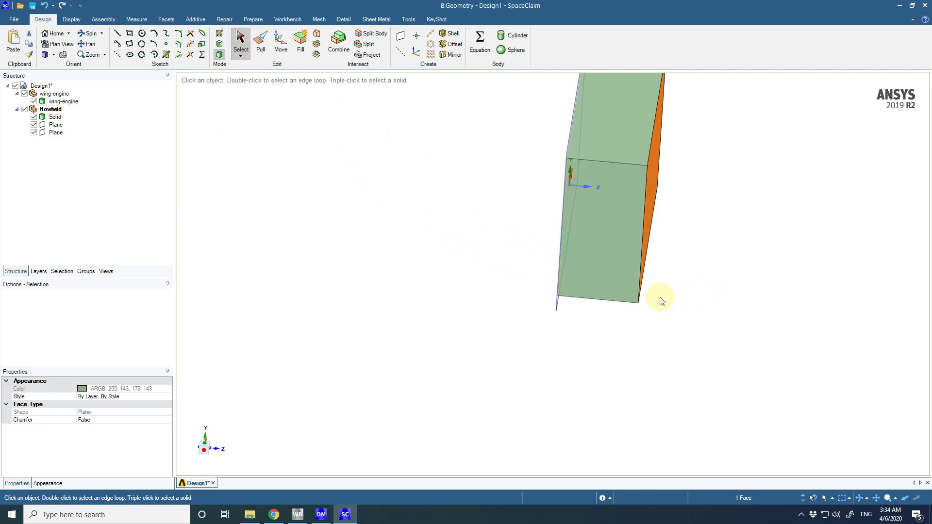
- Highlight the wing-engine body and examine its position inside the enlarged flowfield box from several sides
middle_drag(662, 297, 713, 247)
click(63, 101)
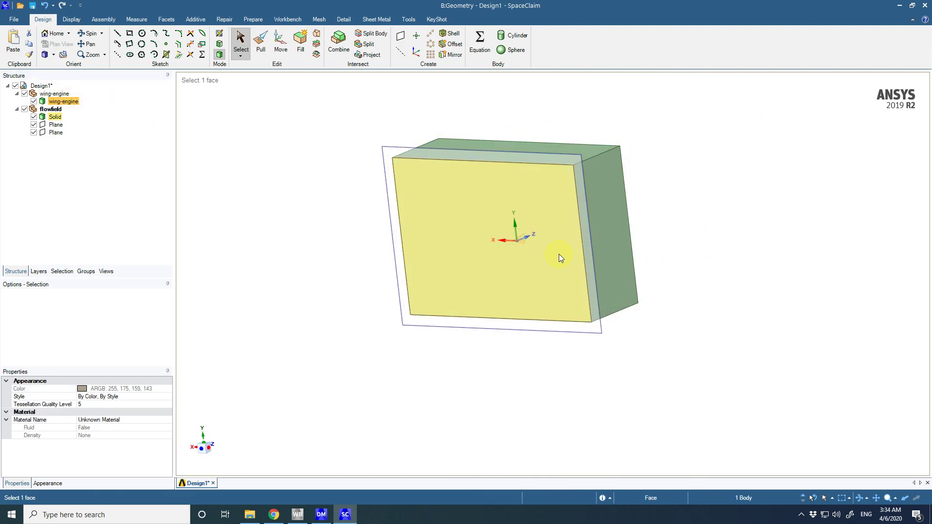
scroll(556, 256, down, 2)
scroll(554, 254, up, 3)
middle_drag(631, 264, 620, 389)
scroll(619, 386, down, 3)
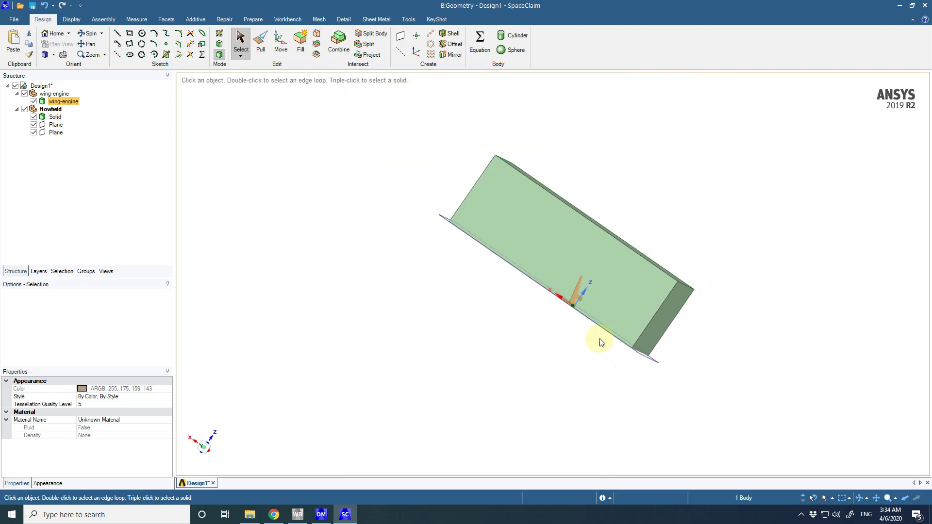
scroll(605, 293, up, 3)
middle_drag(606, 292, 653, 222)
scroll(646, 393, down, 3)
scroll(639, 403, up, 5)
middle_drag(639, 403, 887, 250)
- Round the upper, outer vertical and lower edges of the box's negative-X end face with a 42000 mm radius
click(706, 155)
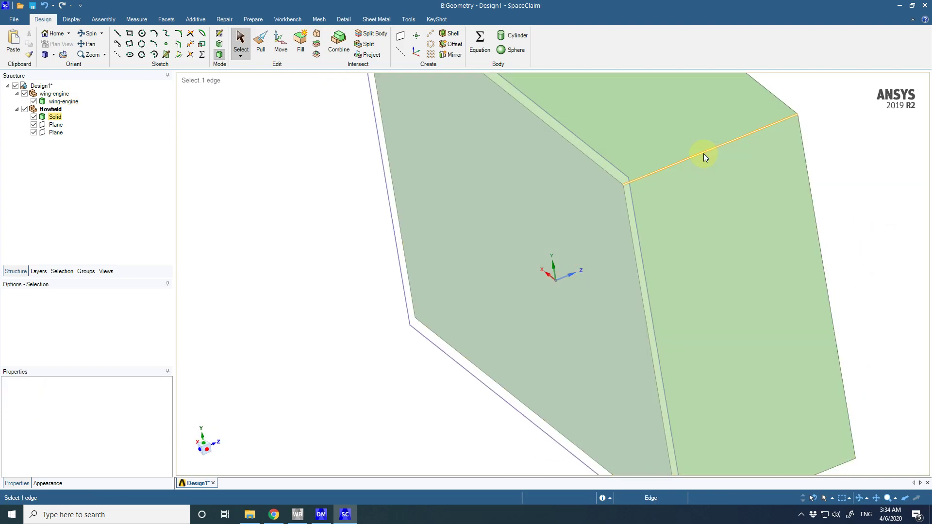
click(863, 241)
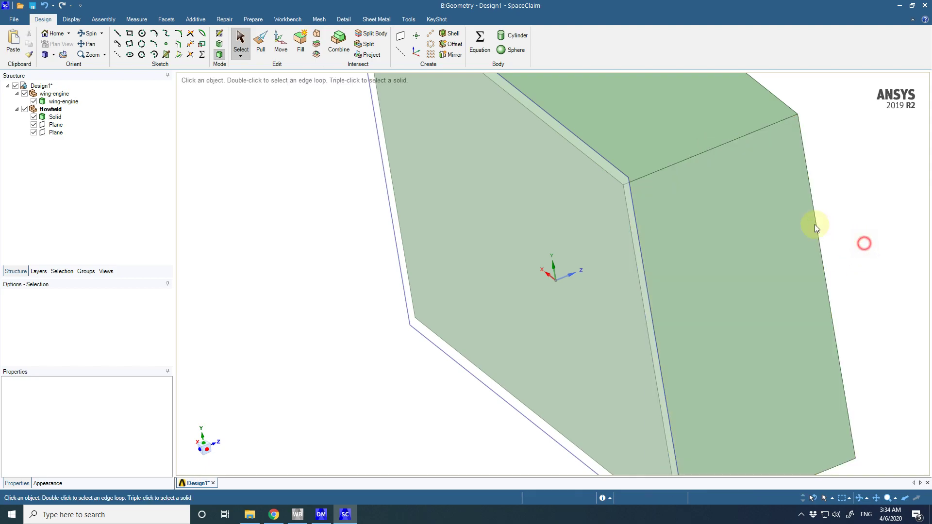
click(697, 156)
ctrl+click(818, 227)
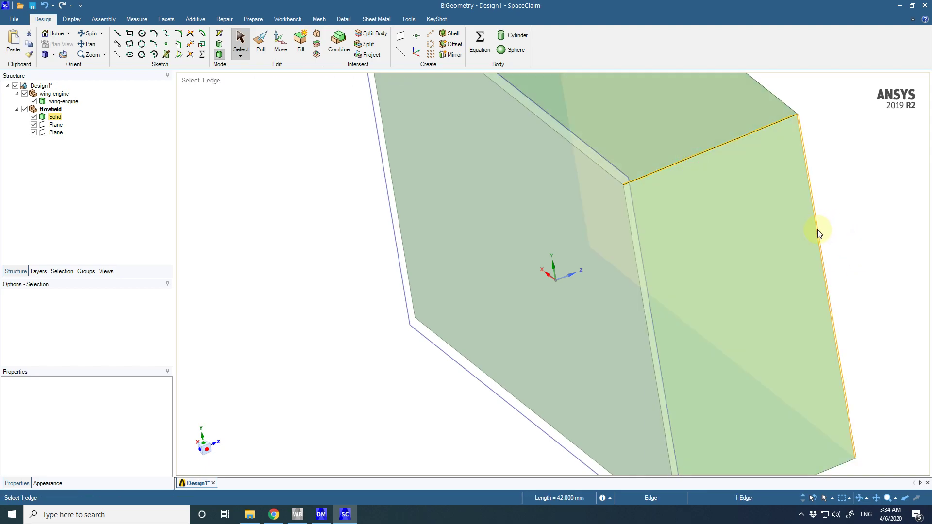
scroll(841, 333, down, 5)
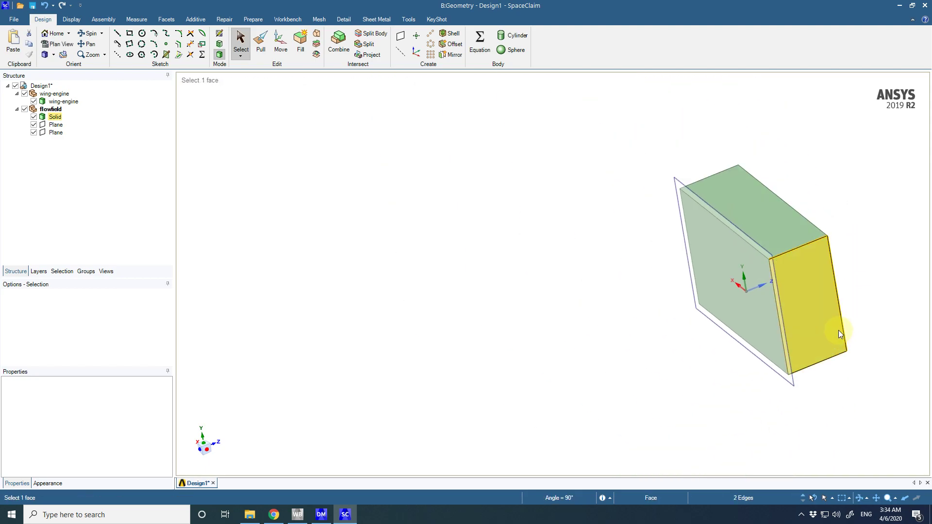
ctrl+click(826, 359)
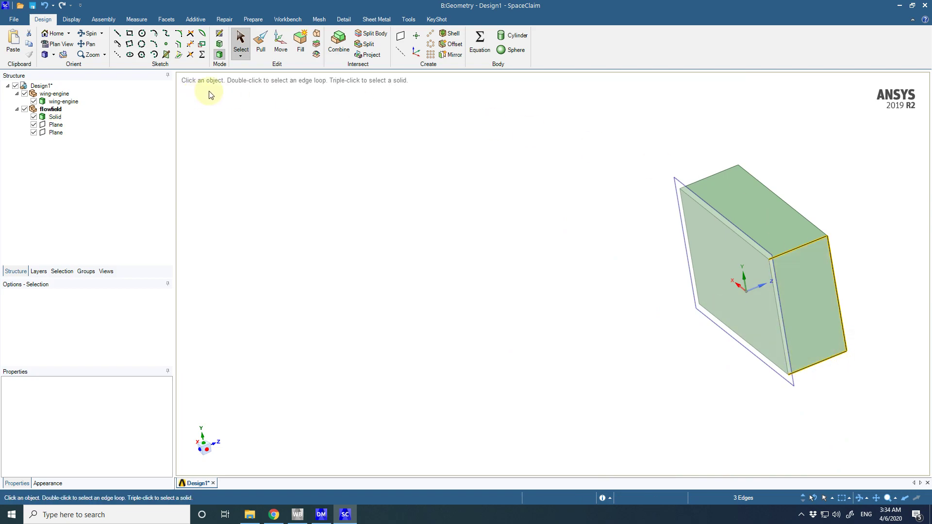
key(p)
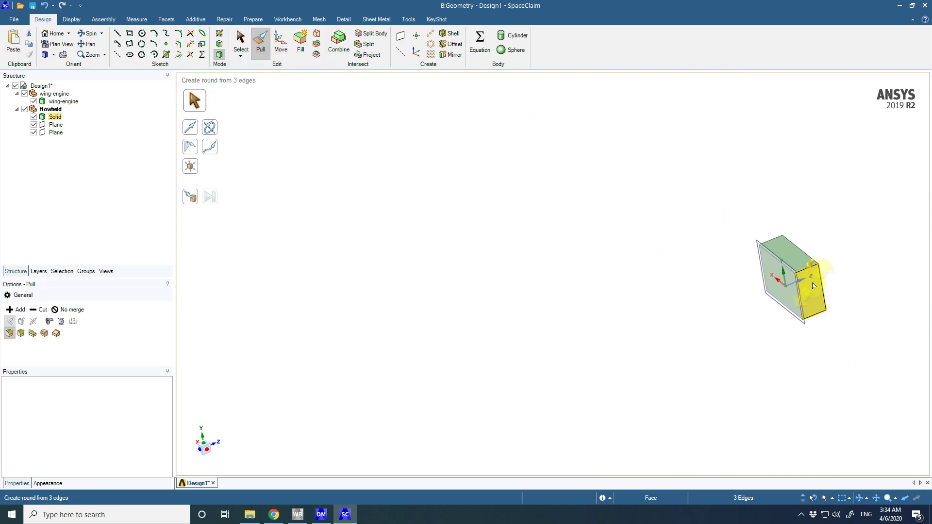
scroll(791, 253, up, 6)
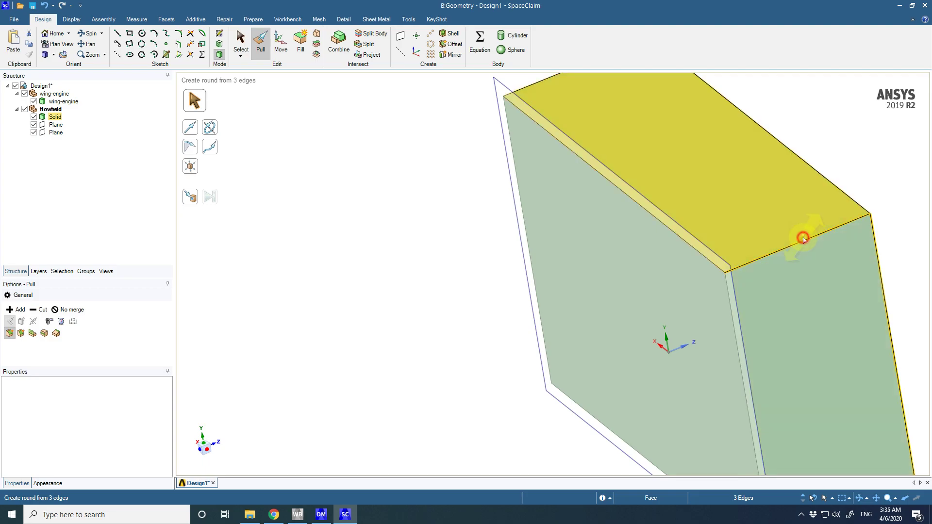
drag(773, 259, 764, 265)
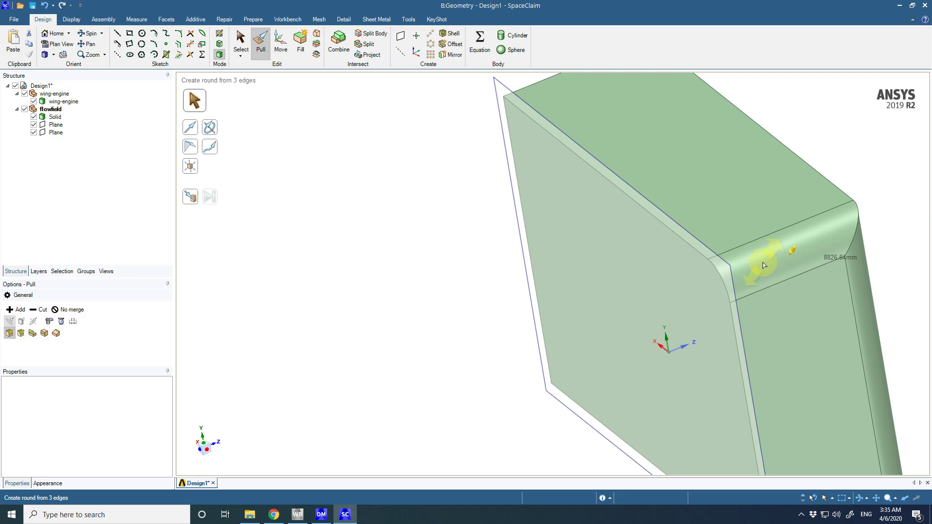
drag(763, 265, 764, 265)
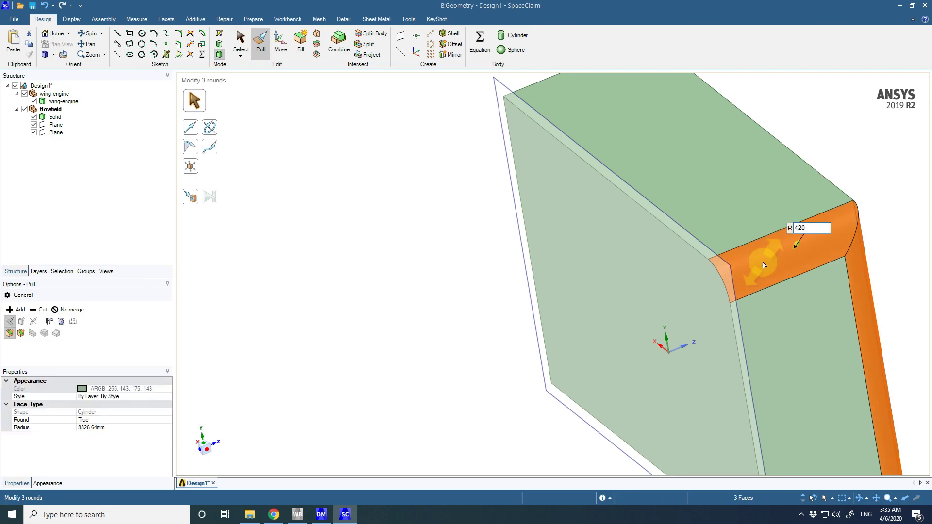
text(42000)
key(Return)
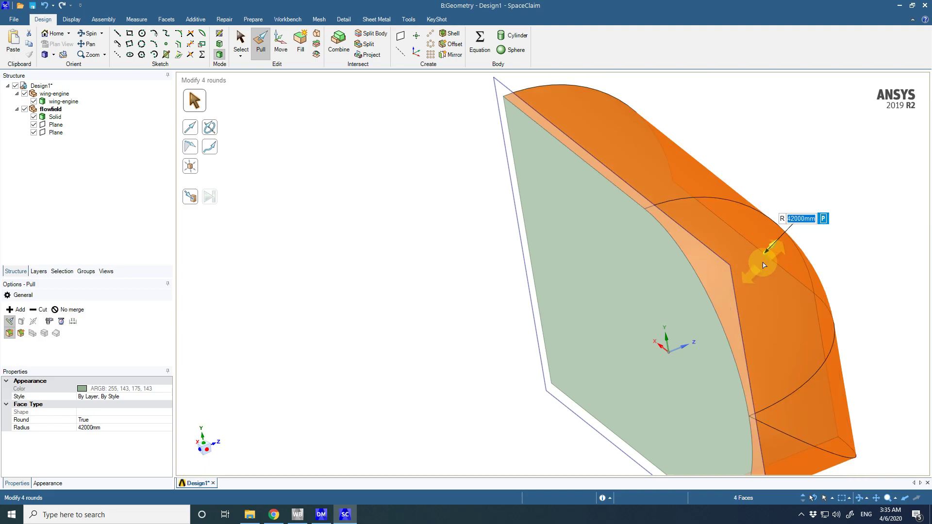
- Undo the 42000 mm rounding and the initial rounds on the edges of the box's negative-X end face
middle_drag(808, 271, 728, 277)
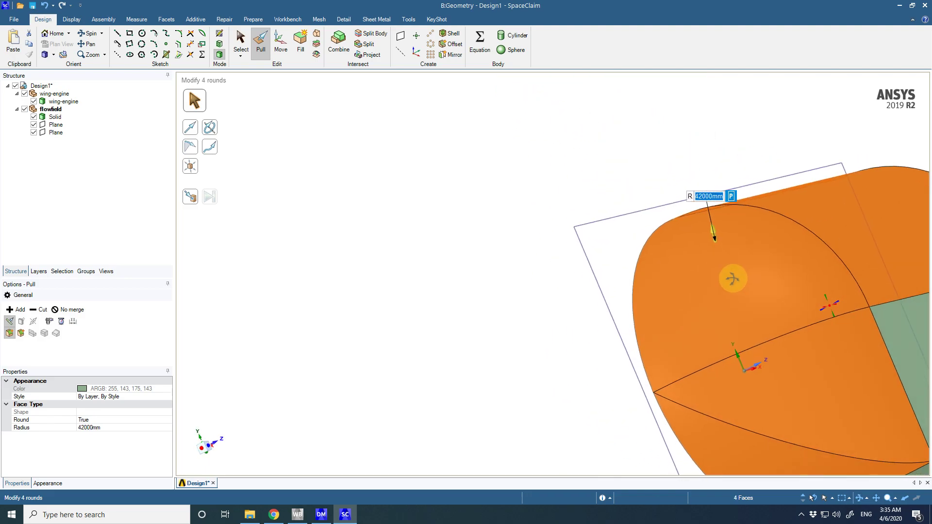
scroll(747, 297, down, 5)
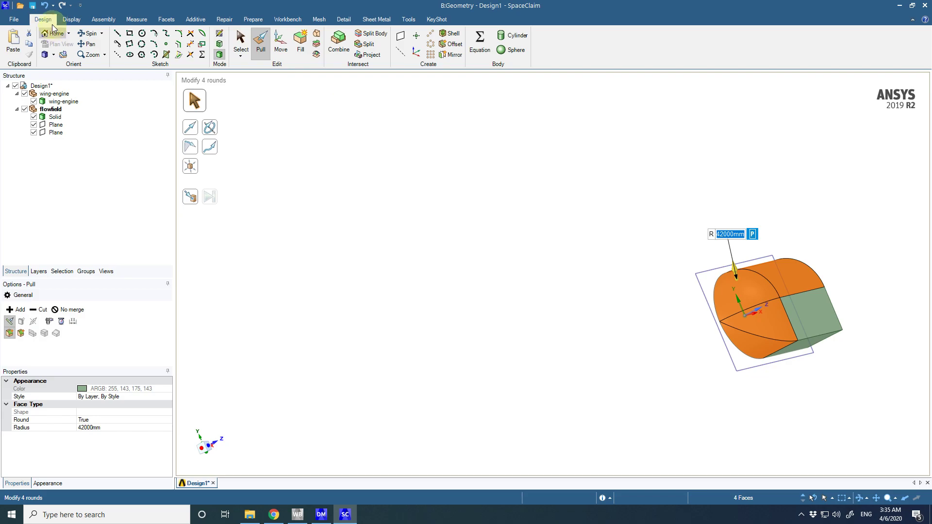
click(44, 7)
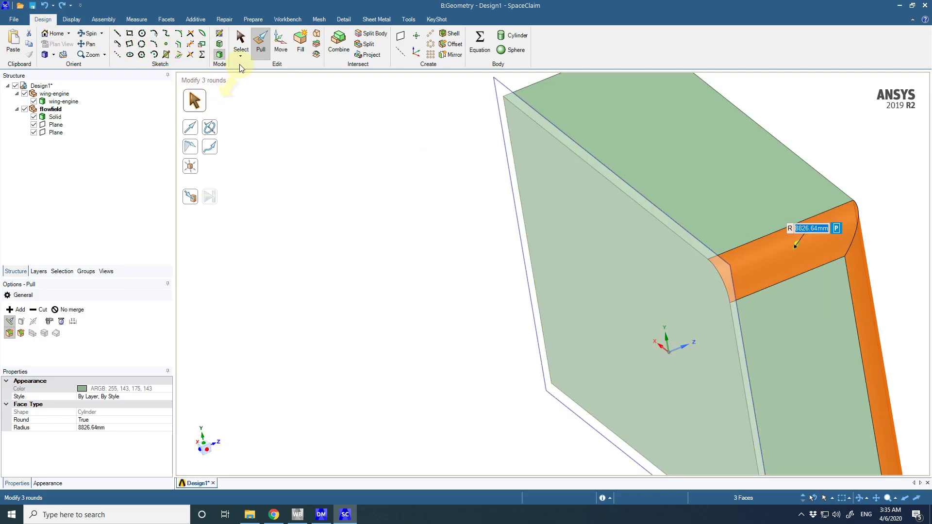
click(49, 9)
scroll(673, 311, down, 5)
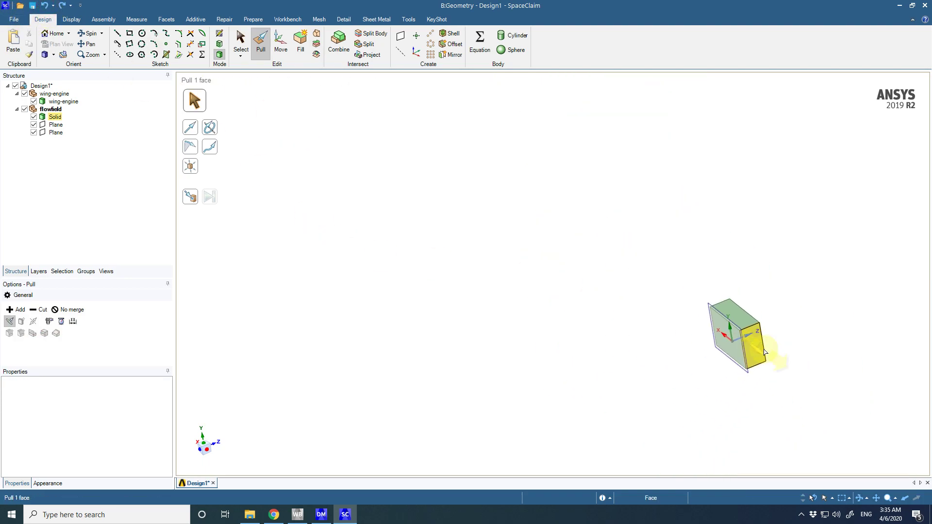
scroll(765, 352, up, 5)
drag(709, 245, 690, 283)
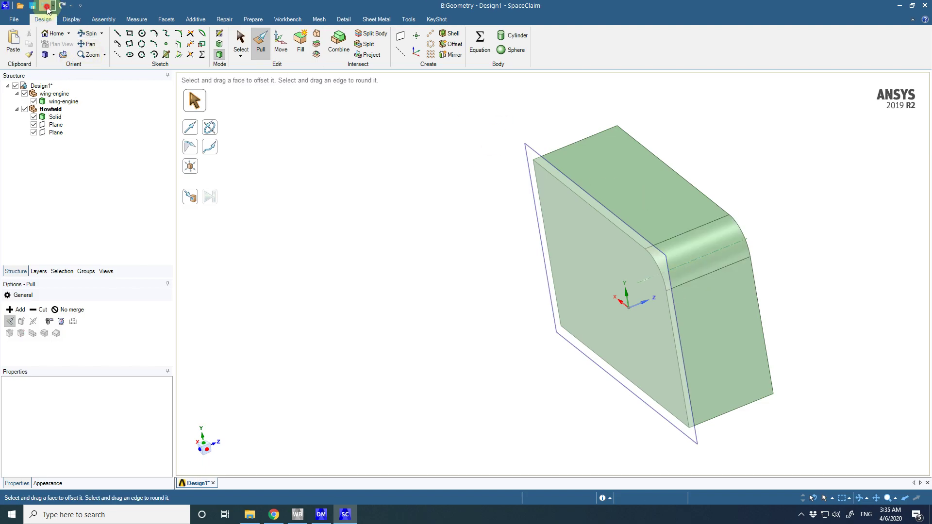
click(47, 8)
- Round the upper edge of the box's negative-X end face with a 42000 mm radius
drag(701, 246, 682, 268)
middle_drag(766, 264, 676, 275)
click(678, 261)
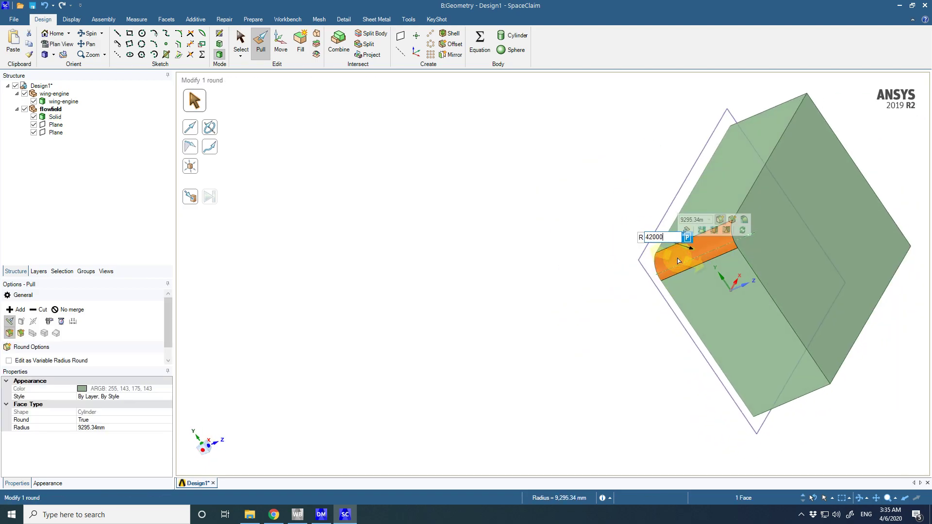
key(Return)
- Round the lower edge of the box's negative-X end face with a 42000 mm radius
middle_drag(829, 423, 787, 389)
scroll(787, 389, up, 5)
scroll(614, 358, down, 4)
scroll(604, 350, up, 1)
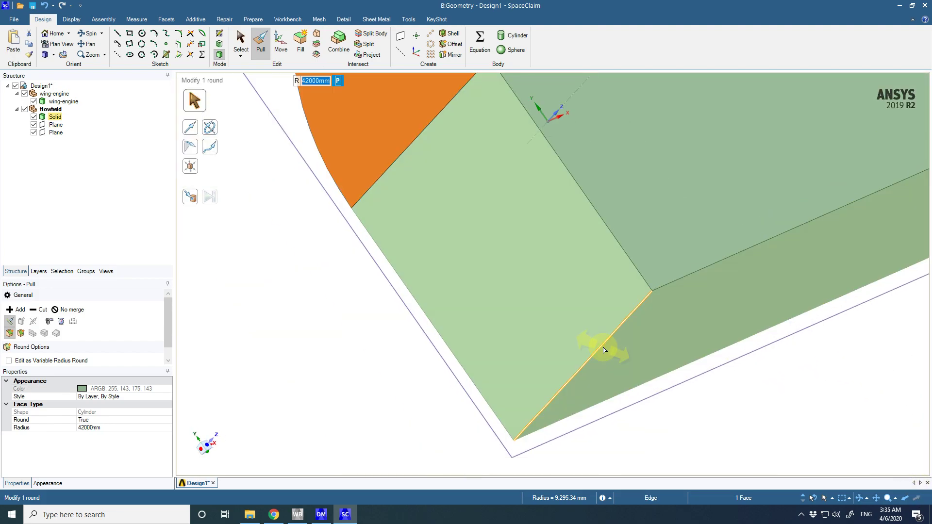
drag(599, 349, 647, 237)
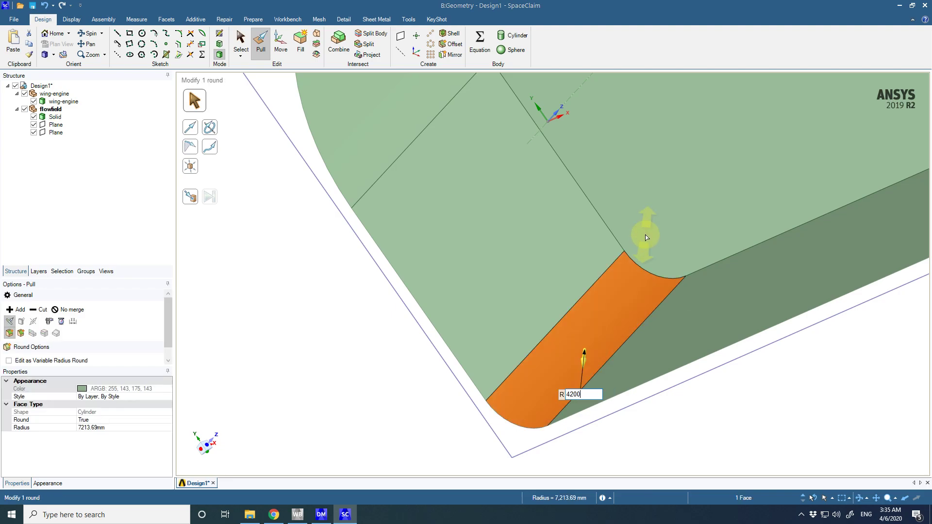
key(ctrl+z)
scroll(646, 243, down, 3)
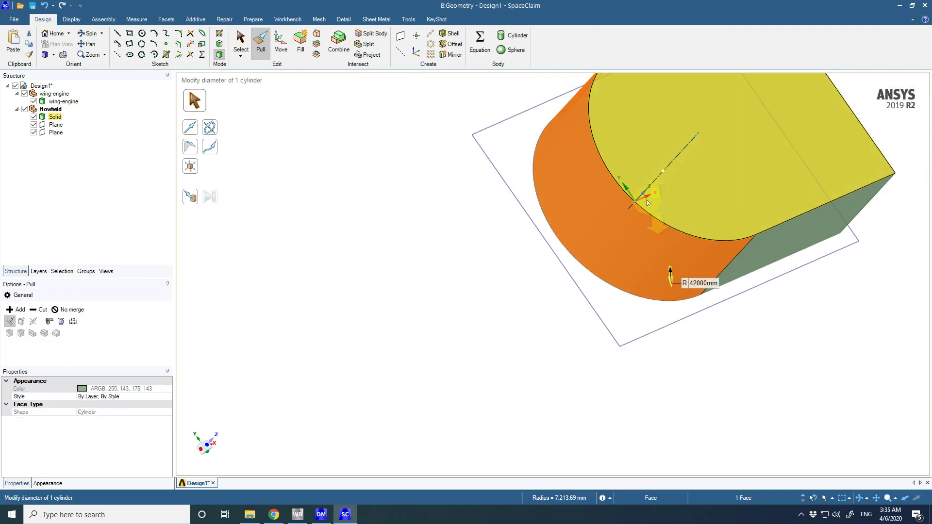
- Round the curved edge and its adjoining straight edges on the domain's outer side face with a 42000 mm radius, and leave Pull
click(642, 208)
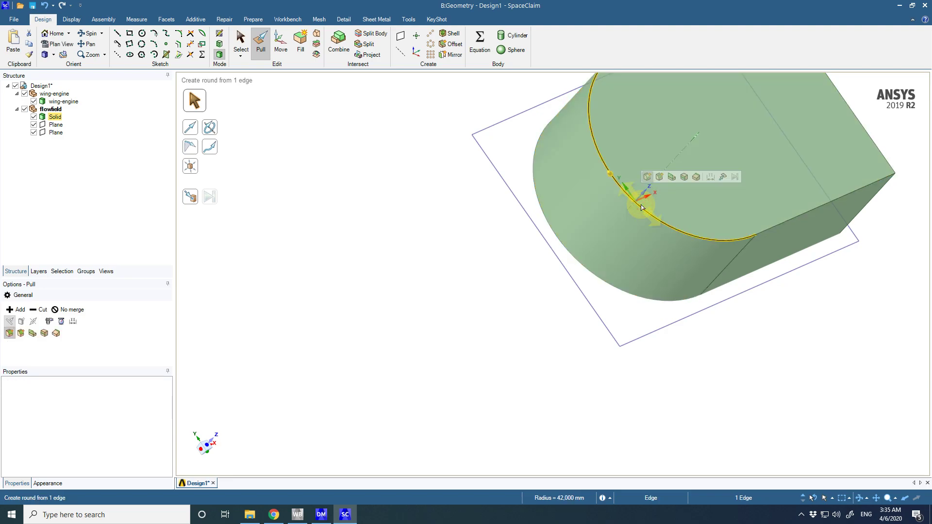
click(613, 184)
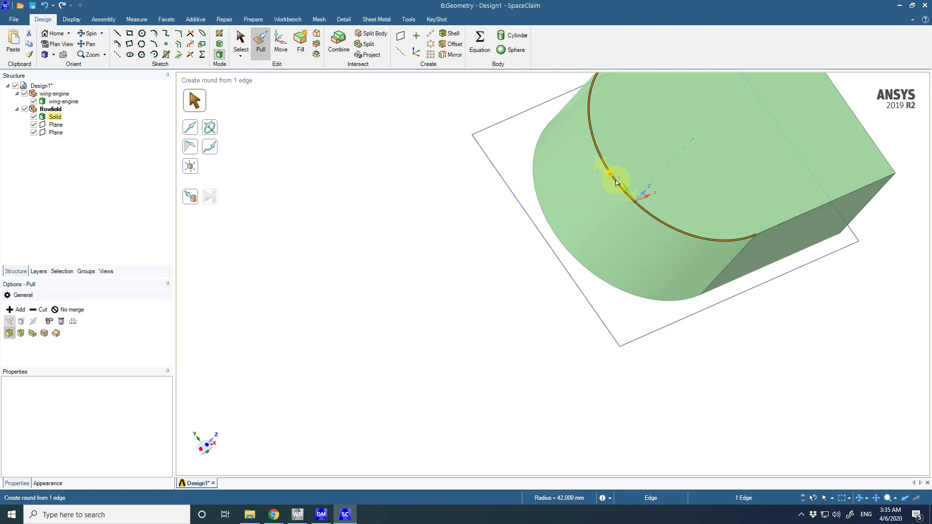
drag(612, 186, 611, 212)
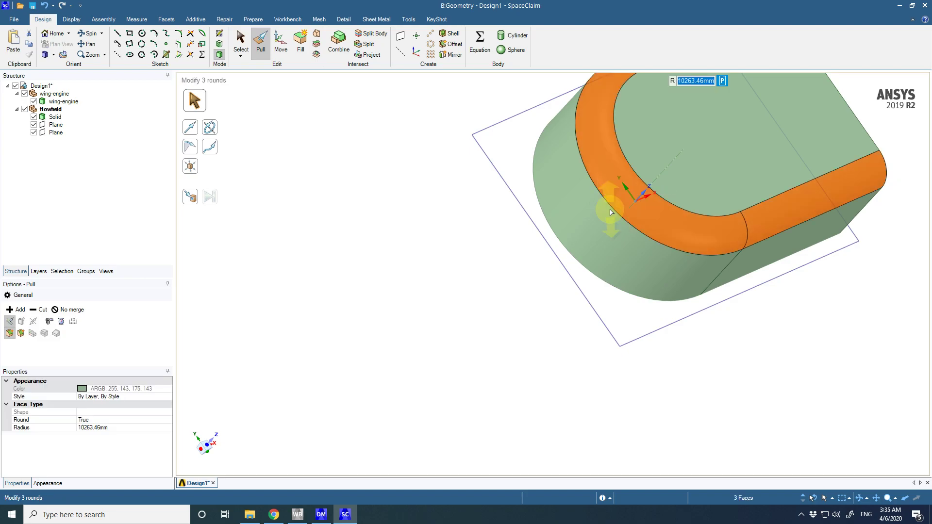
text(42)
key(Return)
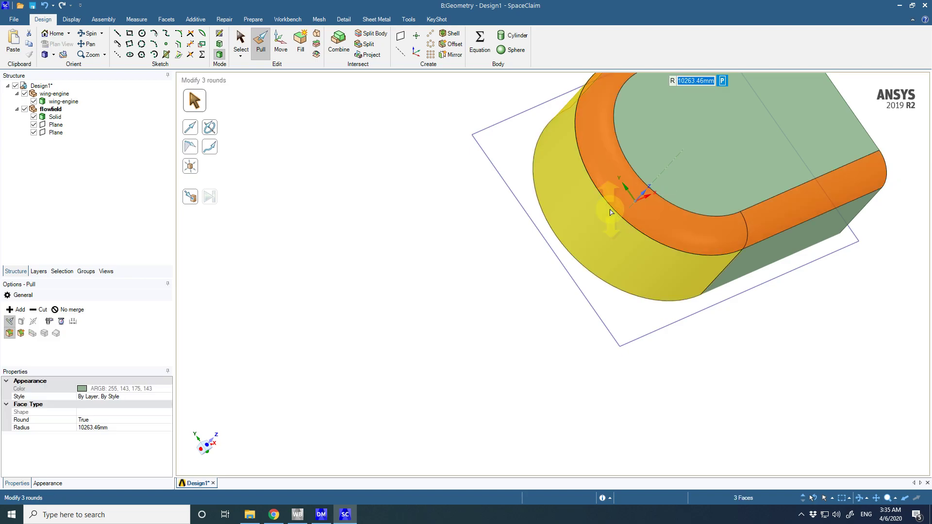
click(706, 84)
text(0042000)
key(Return)
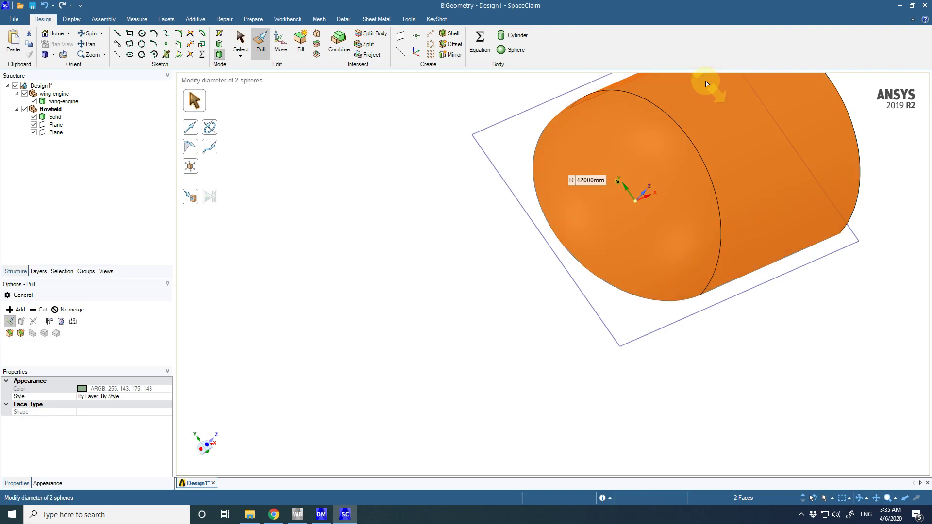
click(474, 194)
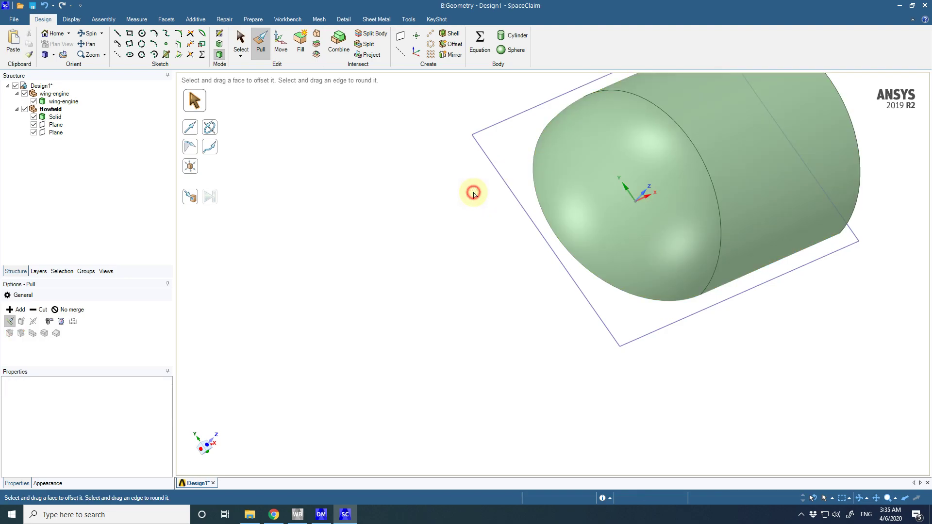
click(241, 42)
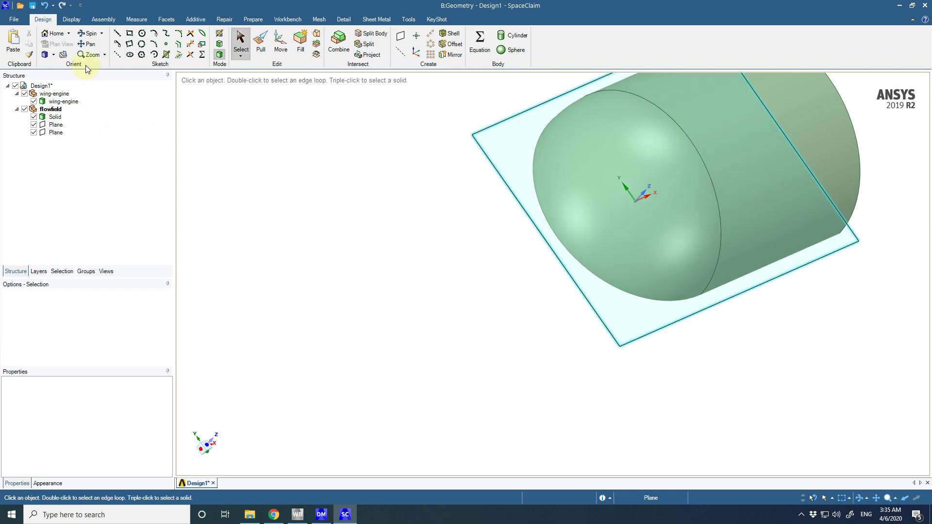
- Highlight the wing-engine body and examine its position inside the rounded flowfield domain from the symmetry side, above and the outer side
click(44, 54)
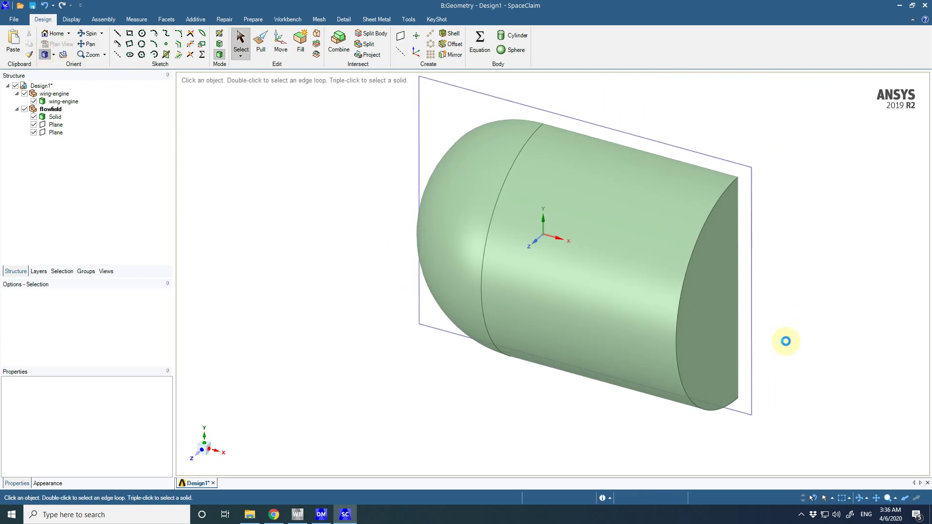
scroll(772, 359, down, 5)
scroll(762, 364, up, 5)
middle_drag(756, 375, 830, 307)
click(772, 356)
key(Escape)
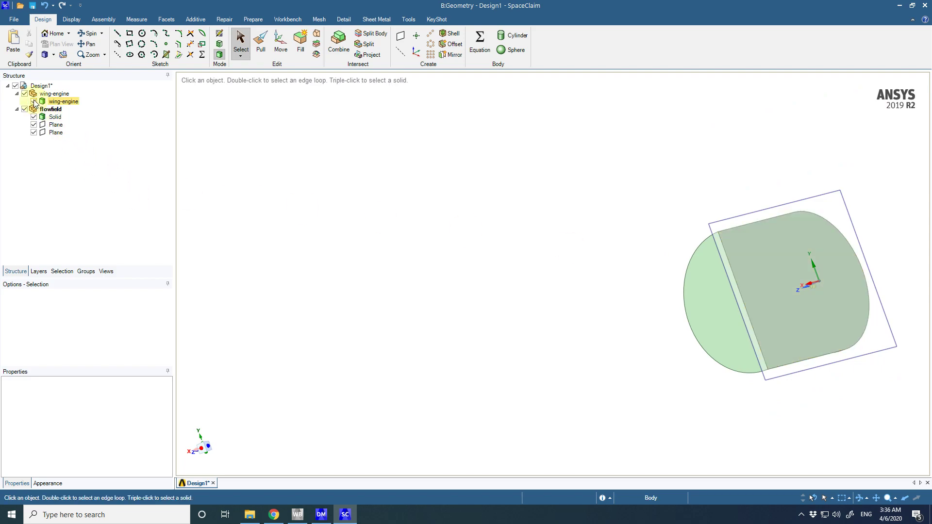
click(721, 328)
scroll(918, 327, down, 3)
click(878, 311)
scroll(878, 310, up, 4)
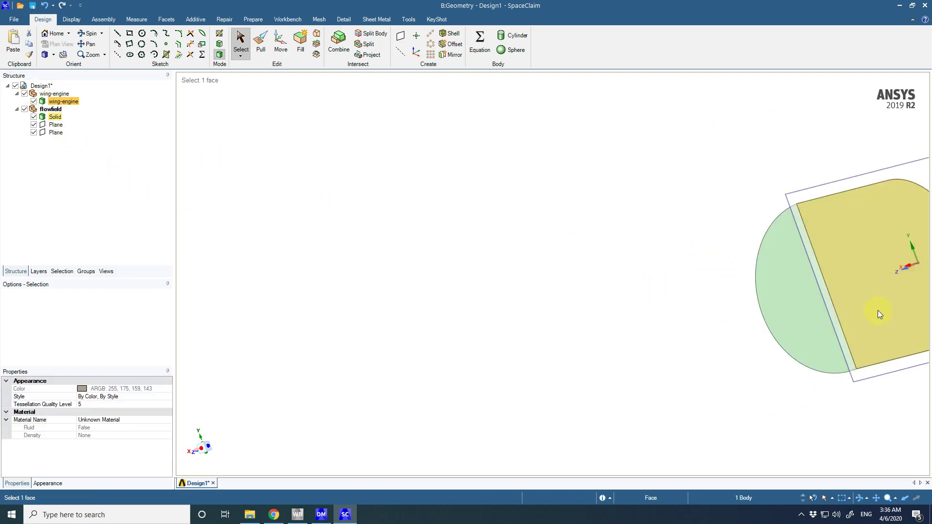
scroll(839, 332, down, 5)
click(888, 322)
scroll(886, 322, up, 3)
click(825, 340)
scroll(802, 364, up, 4)
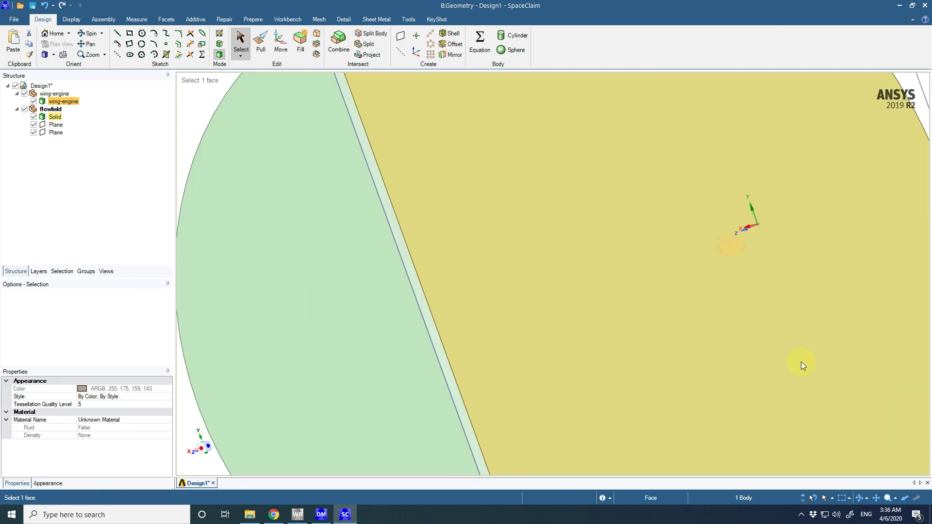
middle_drag(818, 351, 869, 490)
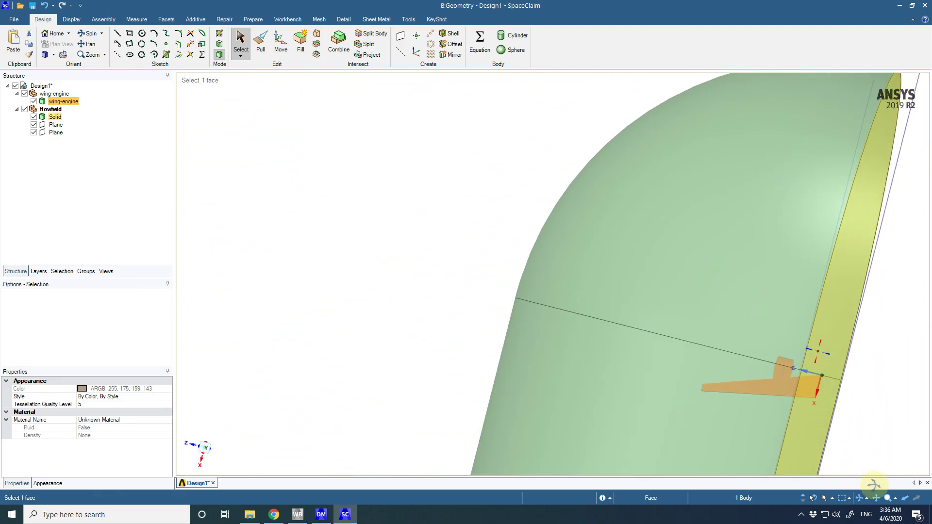
key(Escape)
scroll(823, 460, down, 5)
click(807, 441)
scroll(805, 441, up, 5)
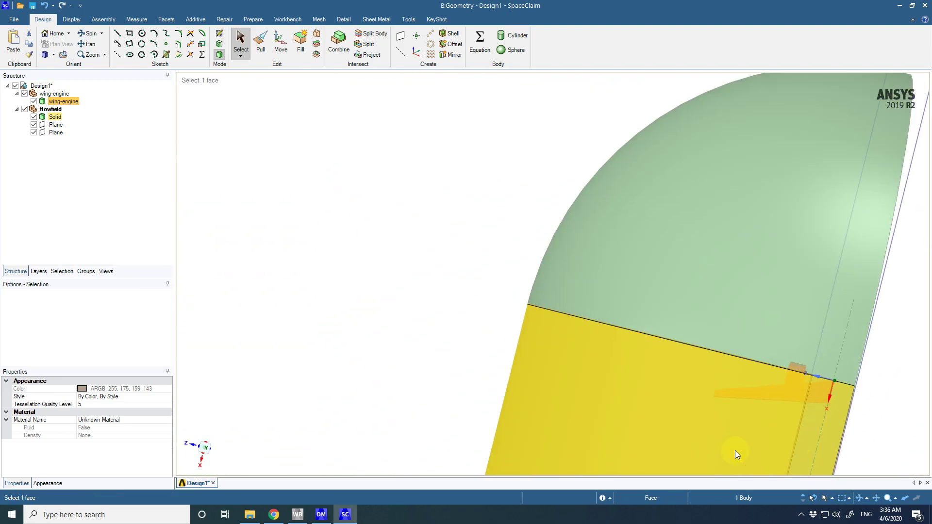
scroll(756, 415, down, 5)
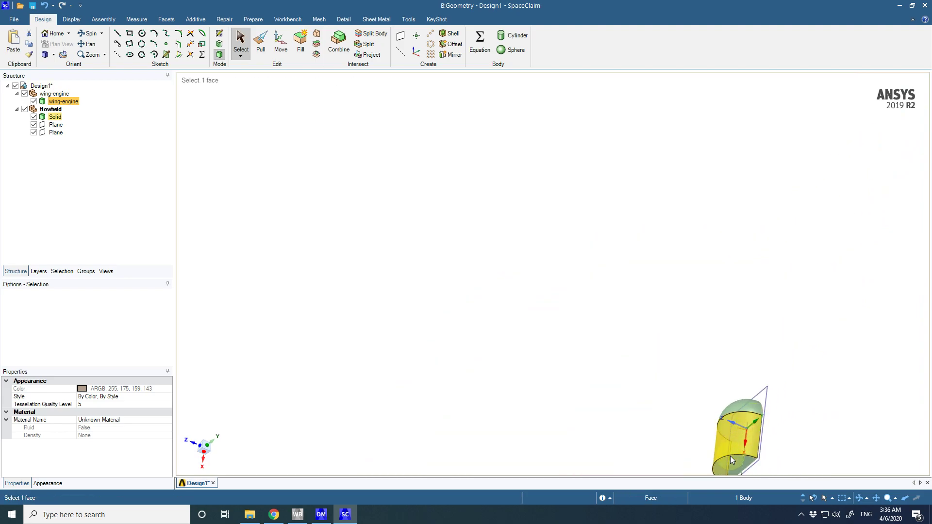
scroll(730, 464, up, 2)
scroll(730, 465, up, 4)
mouse_move(733, 392)
middle_down()
mouse_move(782, 377)
mouse_move(568, 375)
mouse_move(426, 323)
mouse_move(518, 316)
mouse_move(498, 348)
mouse_move(447, 377)
mouse_move(429, 419)
mouse_move(387, 387)
mouse_move(310, 378)
middle_up()
scroll(518, 315, down, 2)
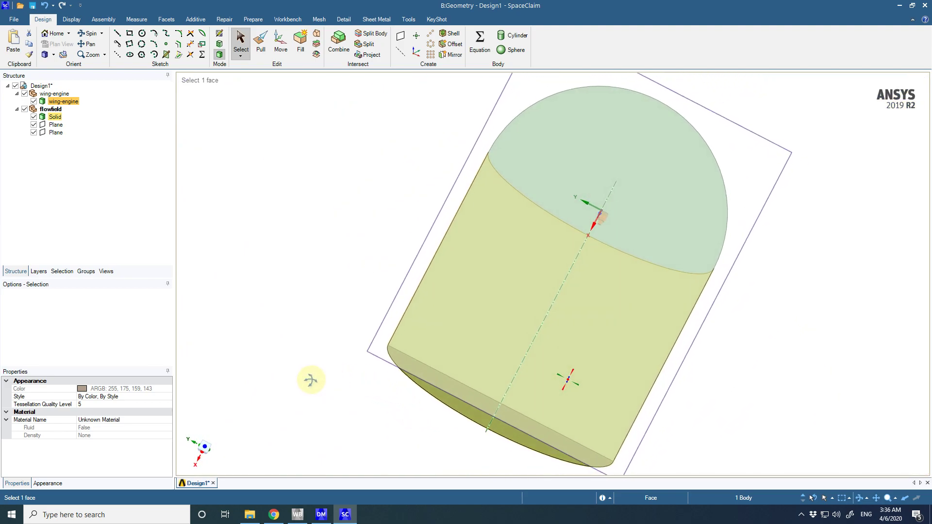
scroll(524, 272, down, 2)
scroll(583, 265, up, 6)
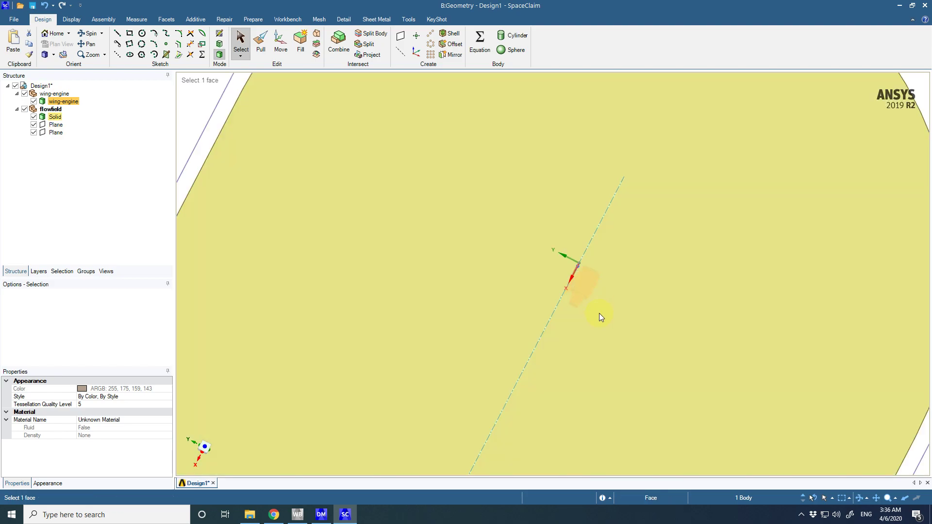
mouse_move(600, 313)
middle_down()
mouse_move(562, 343)
mouse_move(561, 387)
mouse_move(602, 399)
mouse_move(650, 393)
mouse_move(703, 365)
mouse_move(793, 225)
mouse_move(862, 205)
mouse_move(898, 228)
mouse_move(737, 246)
mouse_move(598, 225)
middle_up()
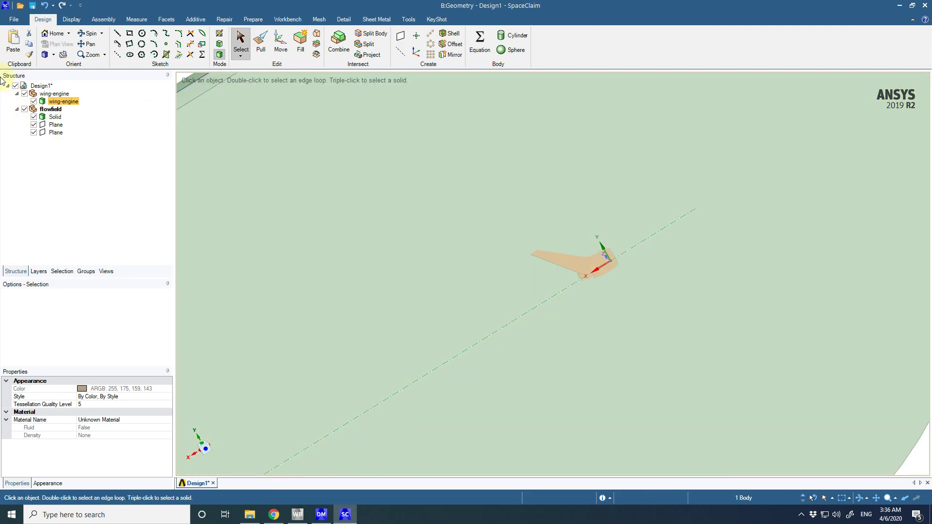
- Delete both planes from the flowfield component
click(55, 125)
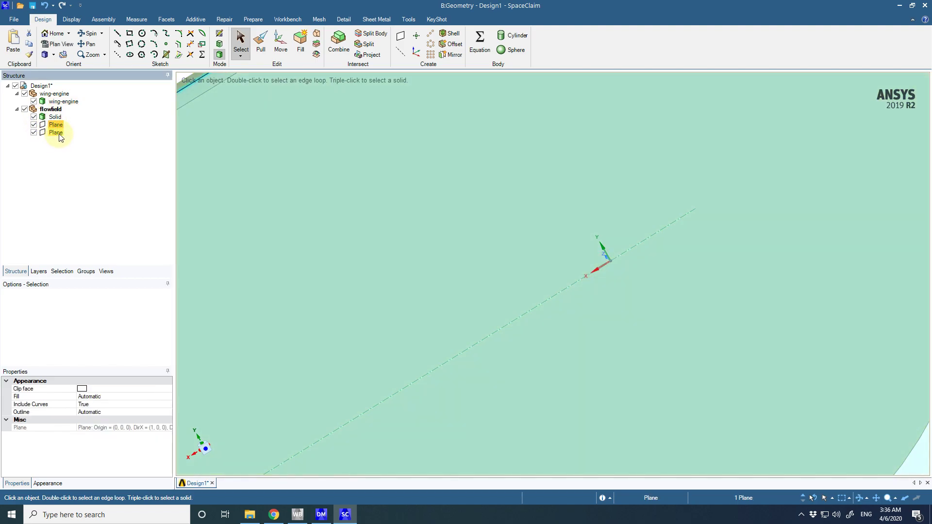
right_click(59, 133)
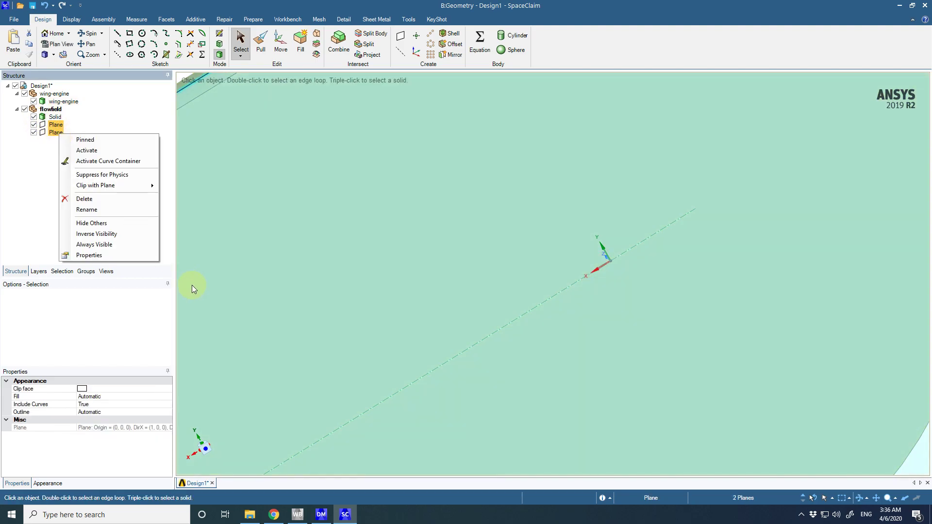
click(117, 199)
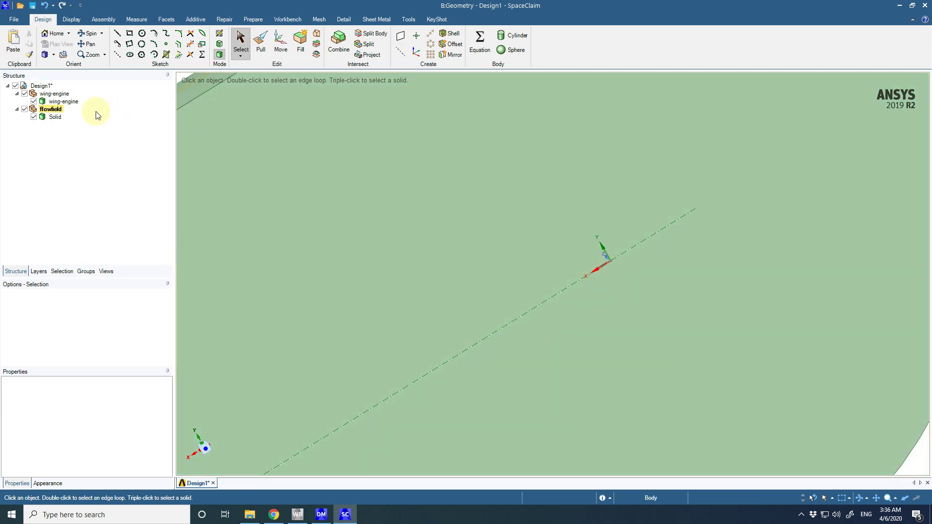
- Rename the solid in the flowfield component as flowfield and hide the flowfield component
click(55, 117)
right_click(58, 118)
click(92, 167)
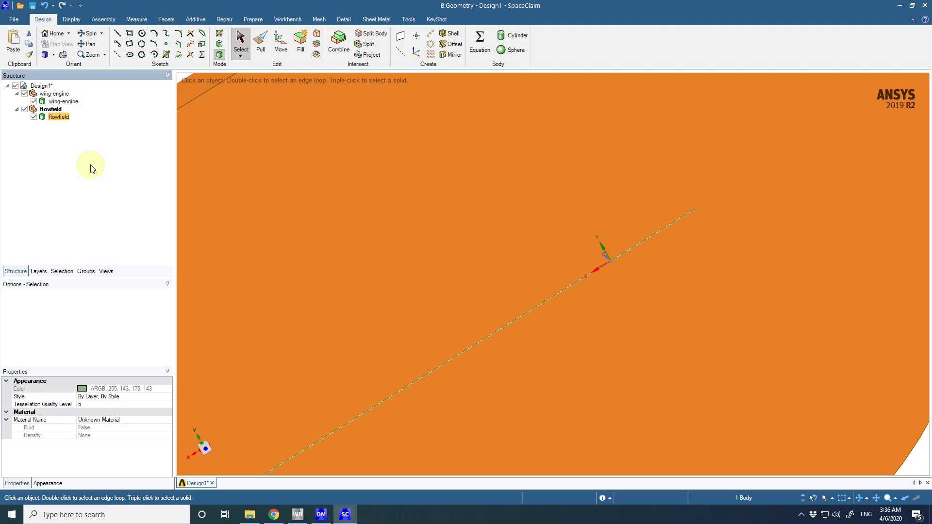
click(33, 117)
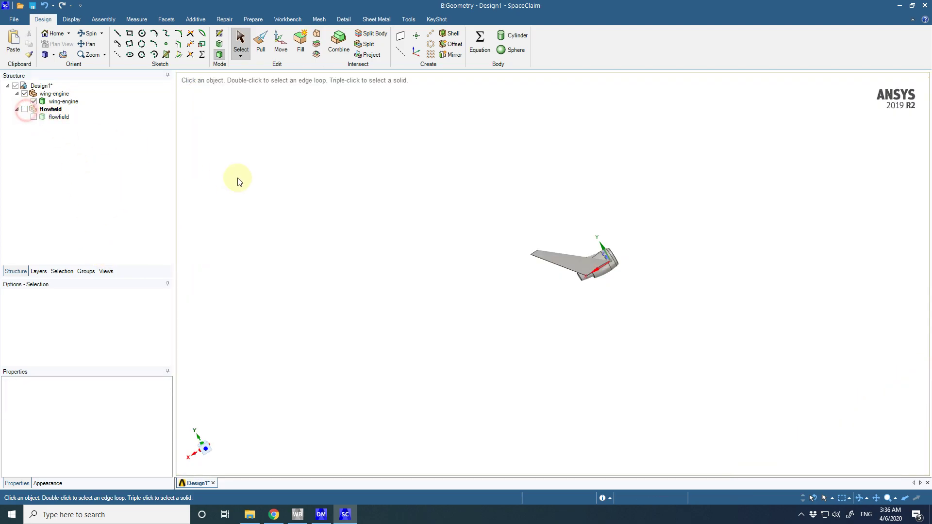
click(452, 249)
- Add a new component named boi to Design1
right_click(49, 86)
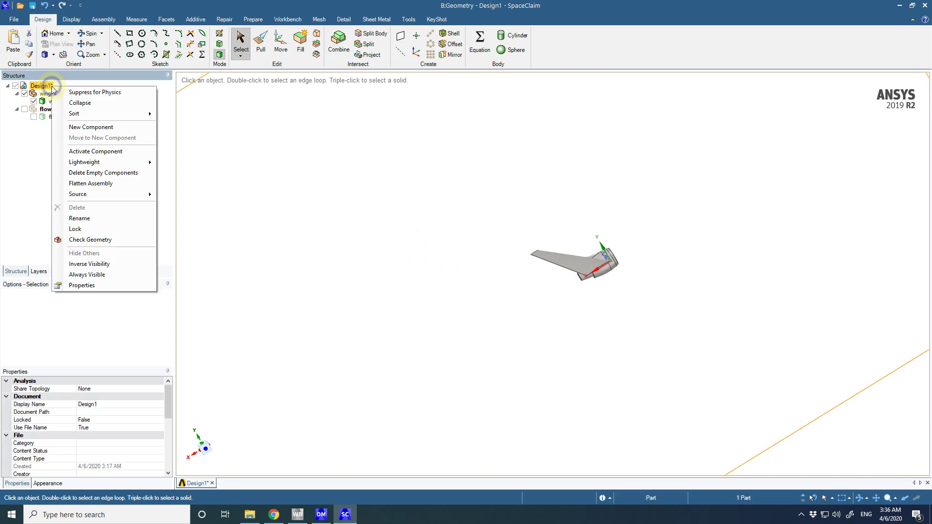
click(108, 127)
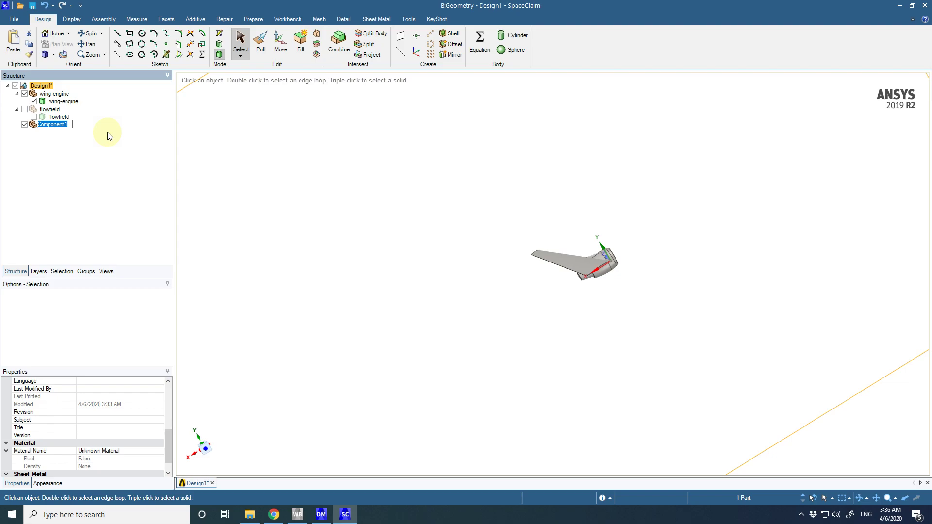
text(boi)
key(Return)
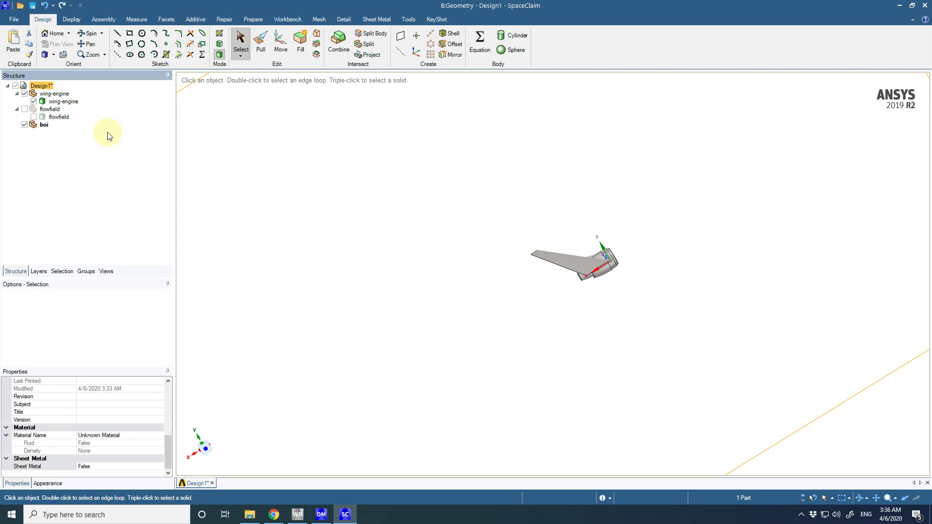
right_click(44, 127)
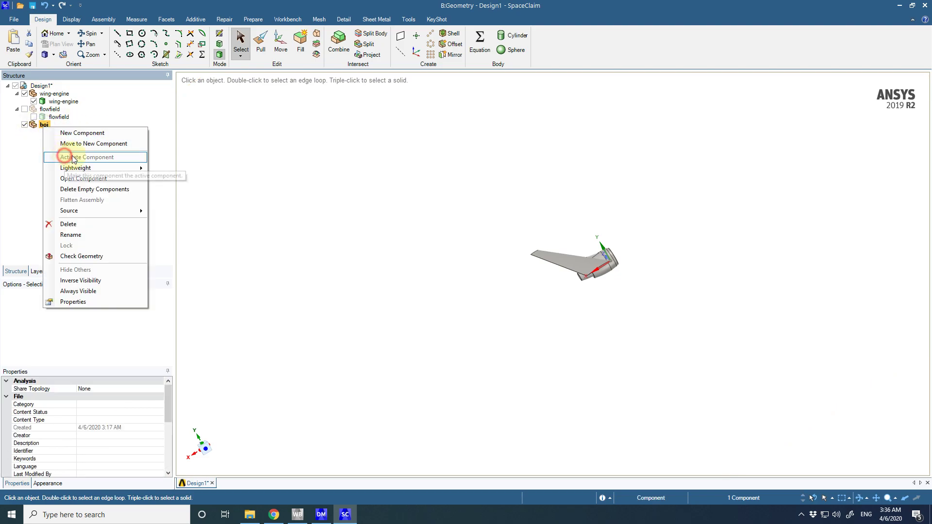
- Create a reference plane from the circular edge of the engine inlet lip in the boi component
click(431, 160)
shift+middle_drag(614, 285, 162, 253)
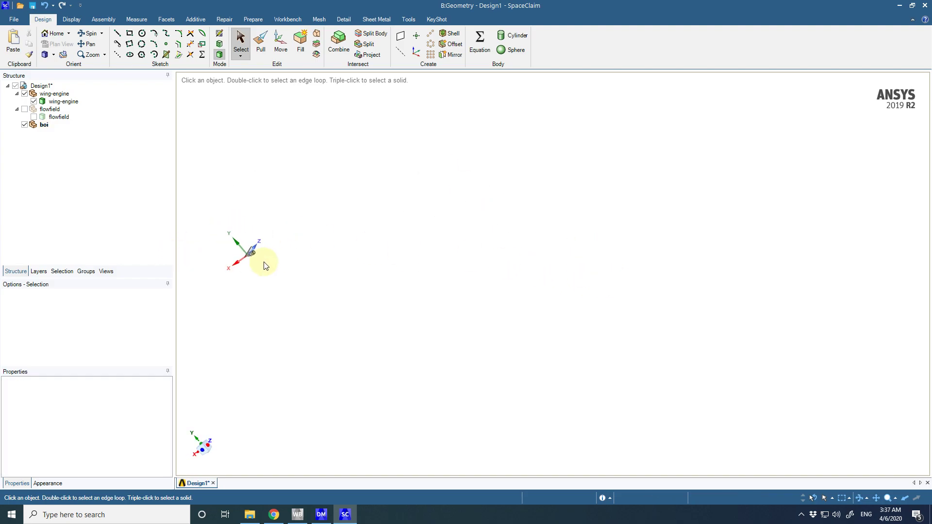
scroll(338, 336, up, 6)
scroll(338, 336, up, 5)
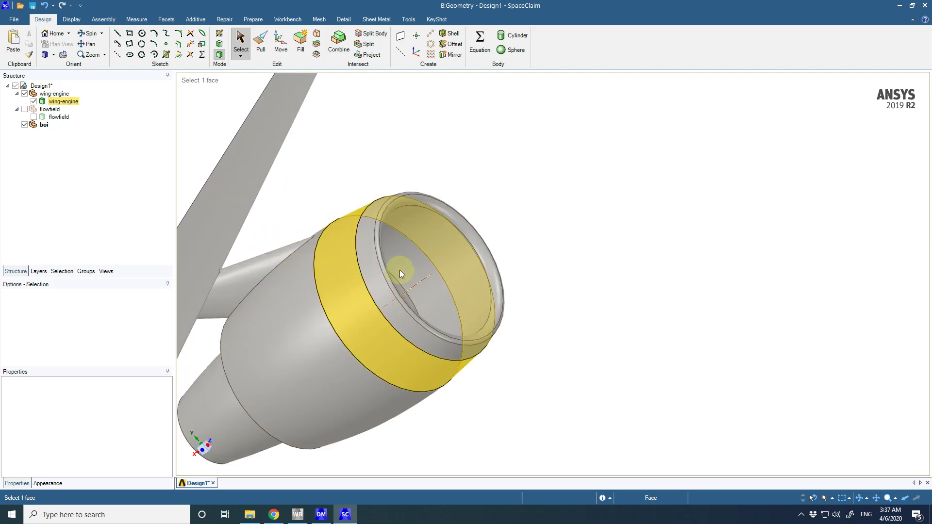
scroll(406, 231, down, 3)
scroll(395, 228, up, 5)
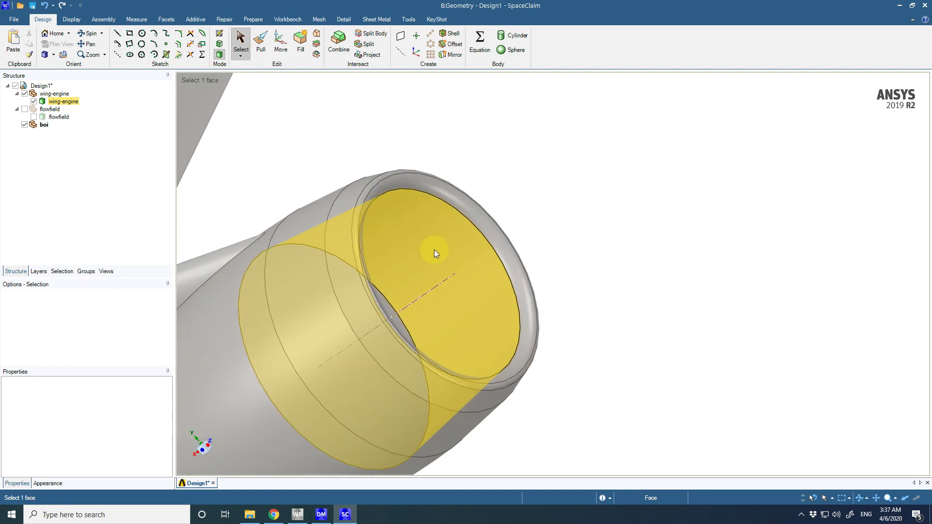
click(374, 188)
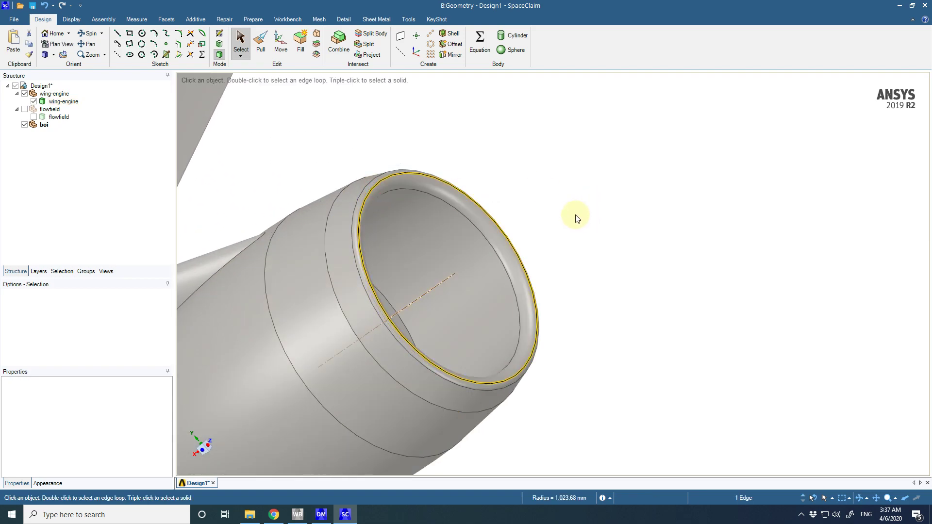
scroll(575, 214, down, 1)
scroll(246, 160, down, 3)
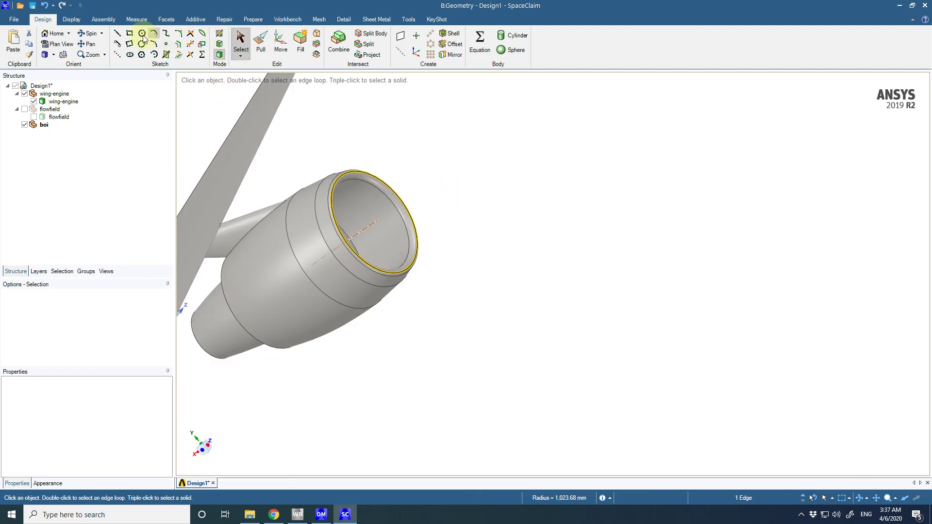
click(407, 37)
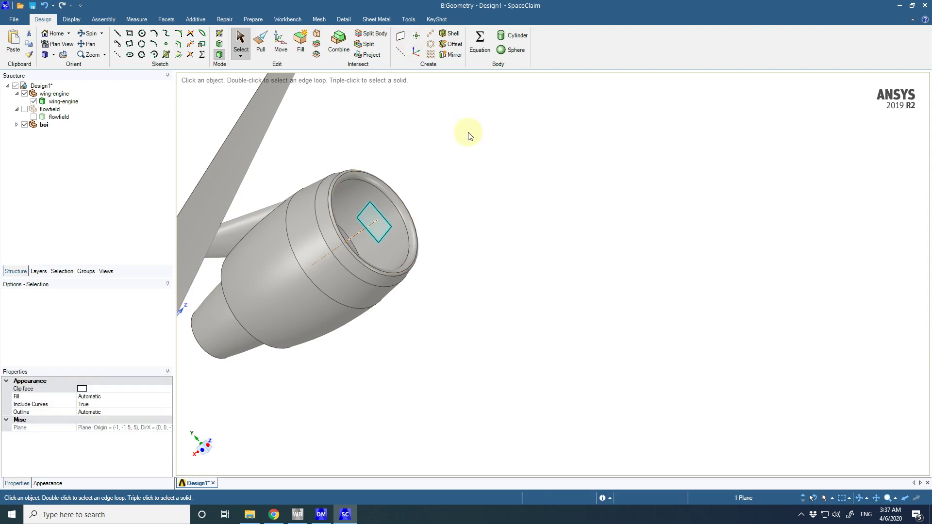
- Start a sketch on the engine inlet plane and view it in plan view
click(219, 33)
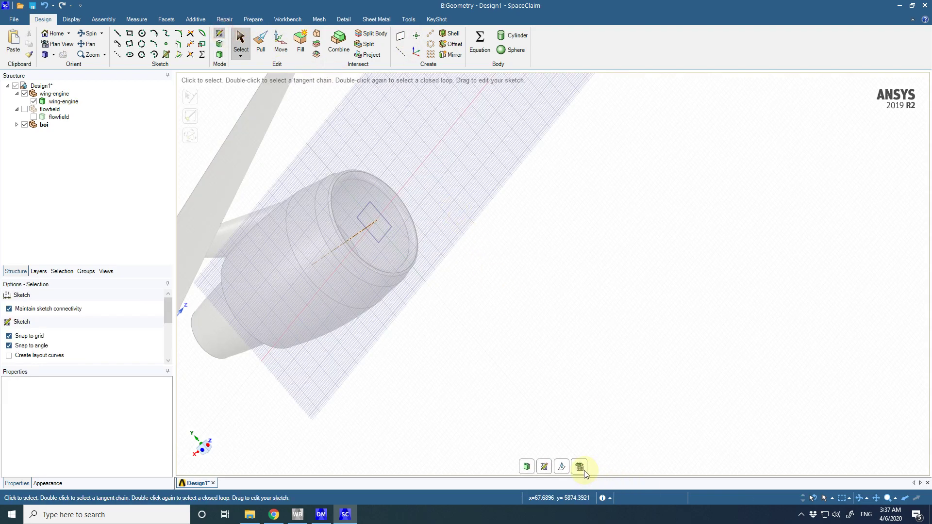
click(584, 470)
scroll(374, 390, down, 5)
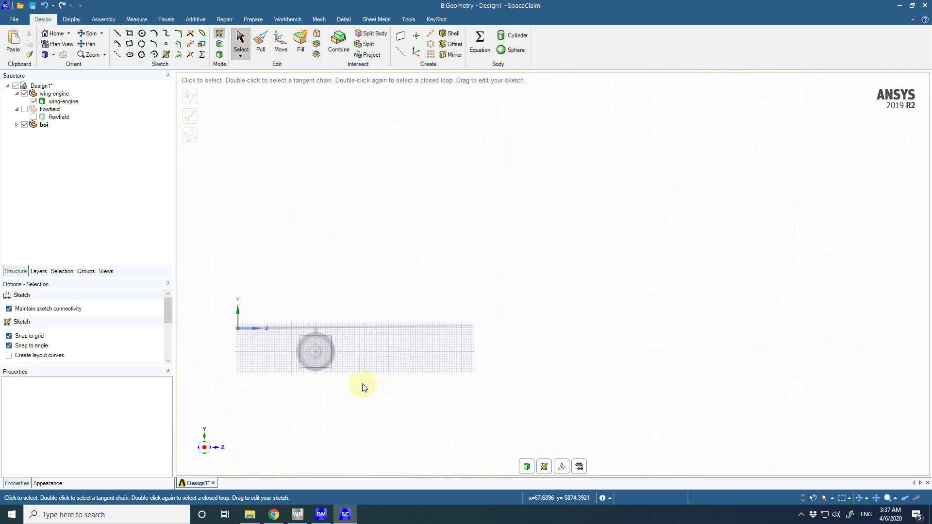
scroll(257, 328, up, 6)
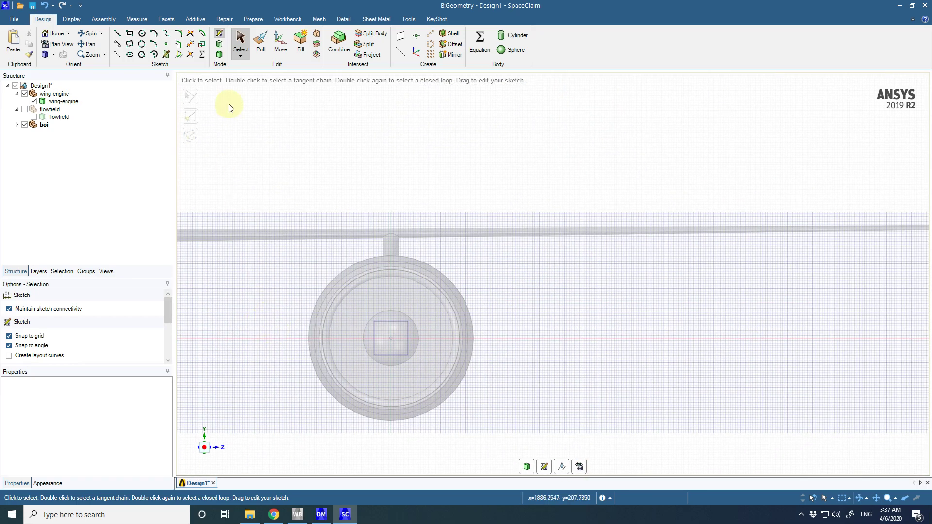
- Sketch a 2800 mm diameter circle centred on the engine axis and finish the sketch as a surface
click(142, 33)
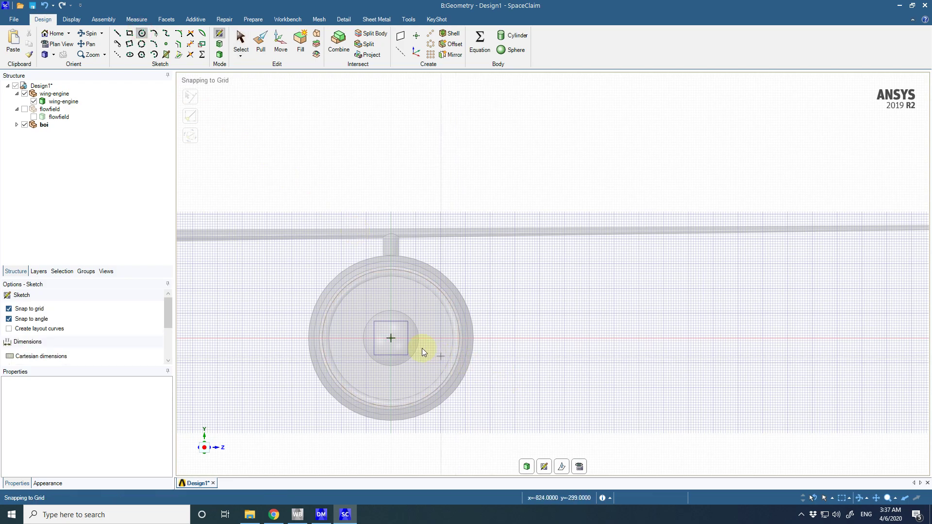
click(390, 338)
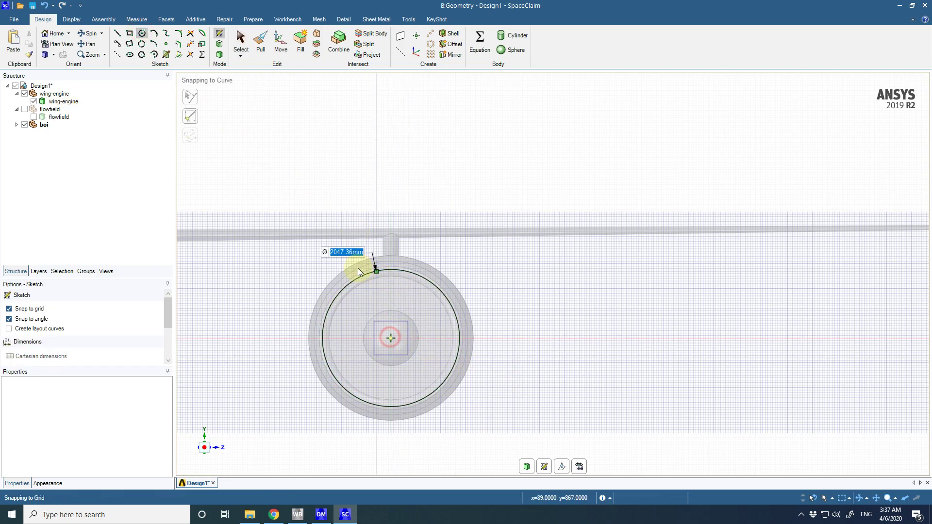
click(325, 277)
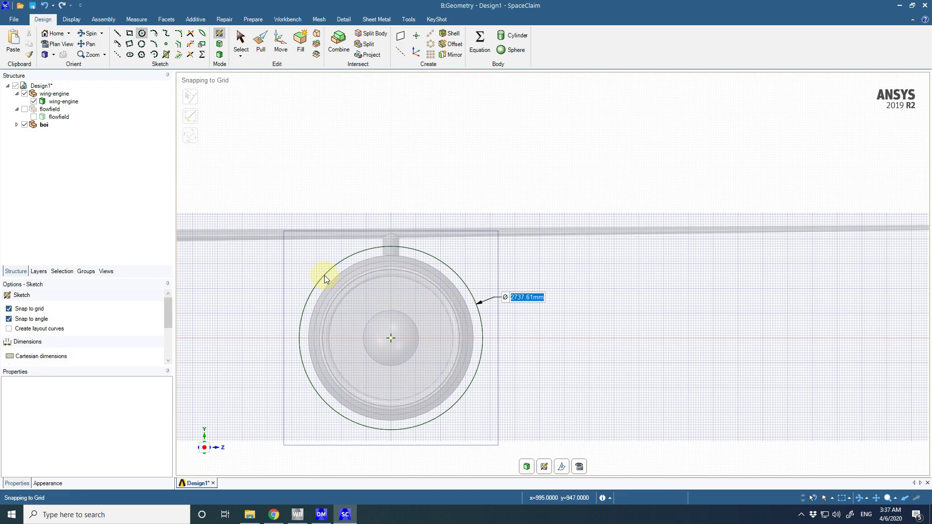
text(2800)
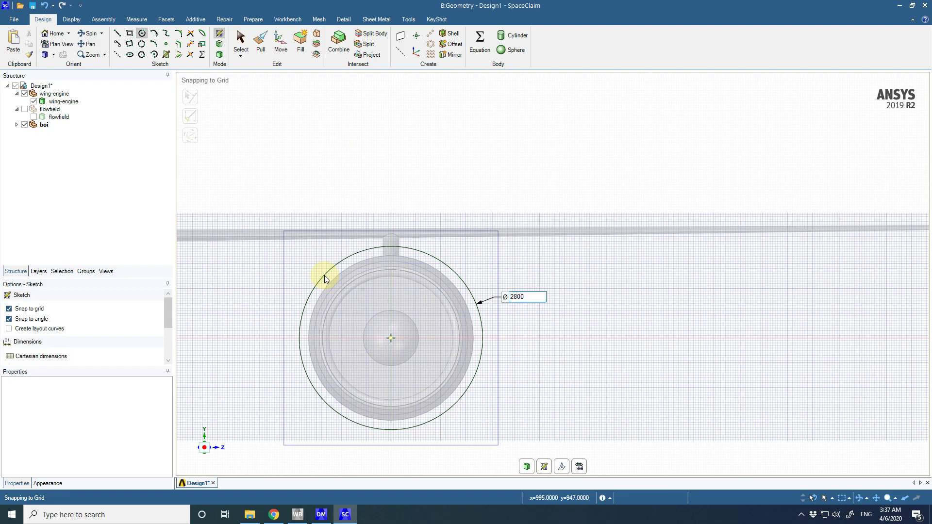
key(Return)
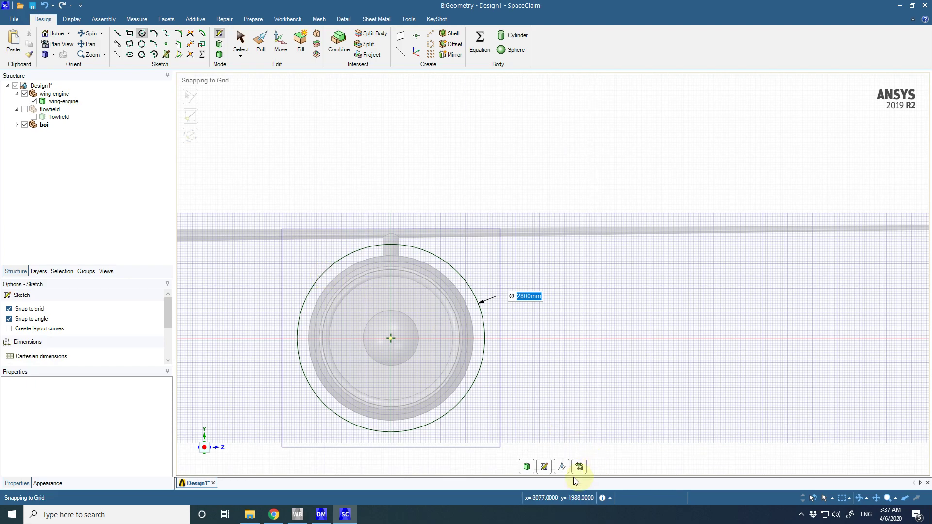
click(527, 467)
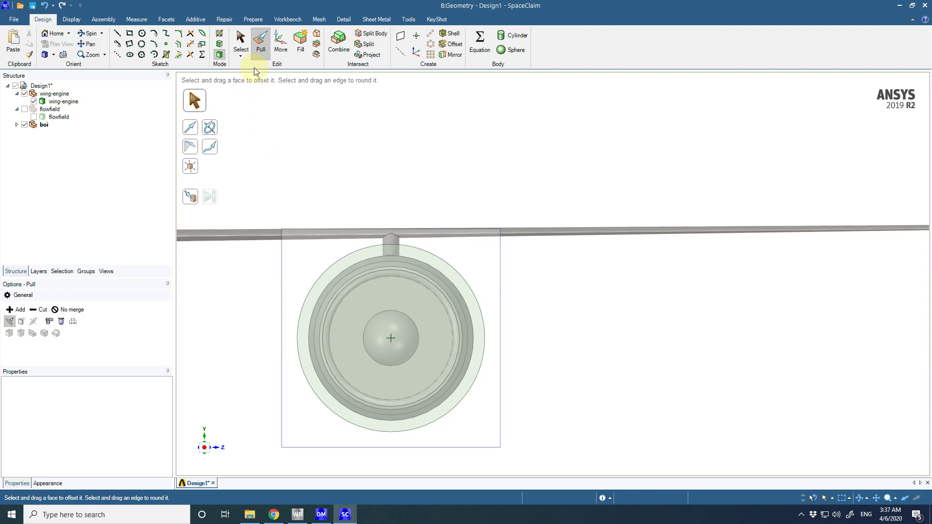
- Try to pull the circular face freehand into a cylinder ahead of the engine inlet and undo the pull
click(50, 58)
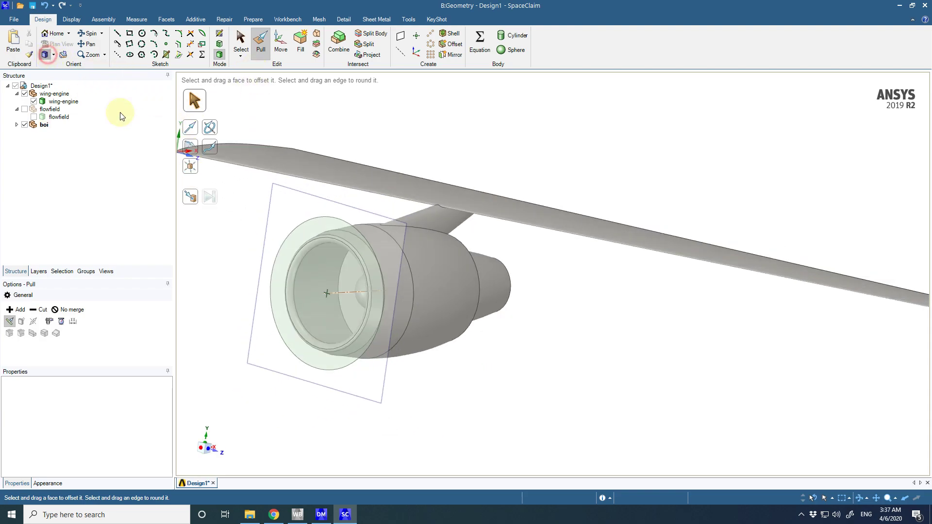
click(497, 217)
scroll(476, 204, up, 5)
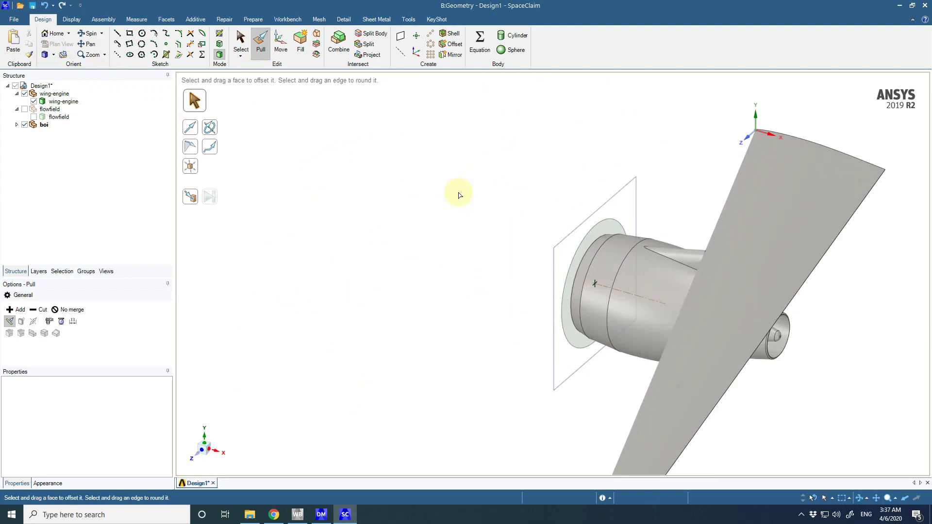
drag(657, 314, 523, 277)
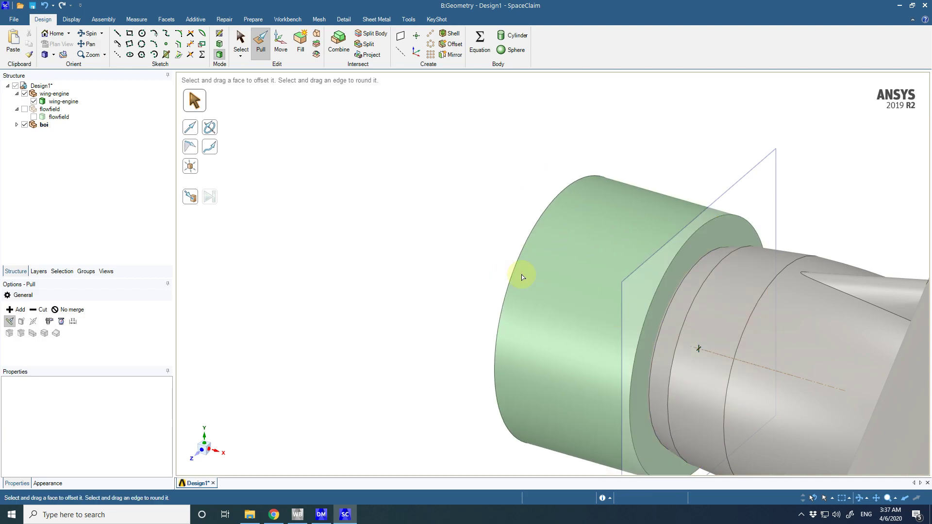
click(520, 243)
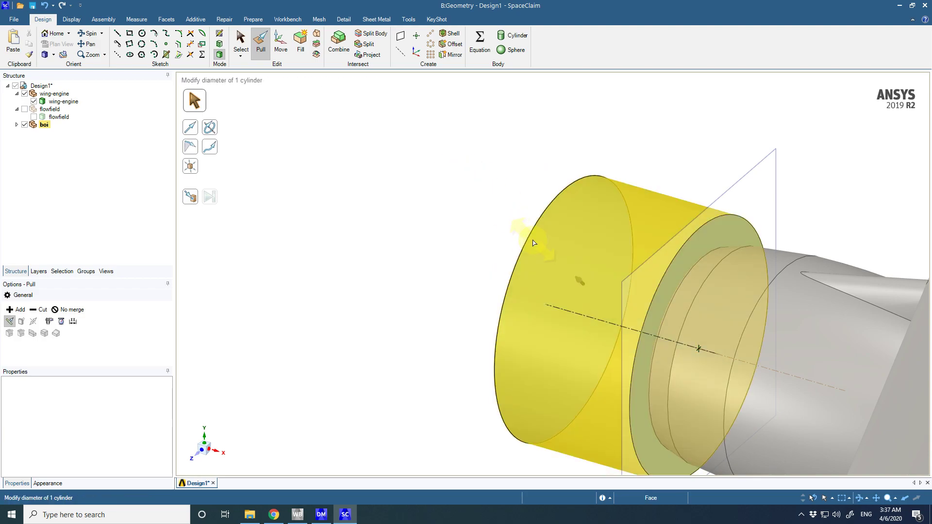
middle_drag(580, 308, 595, 306)
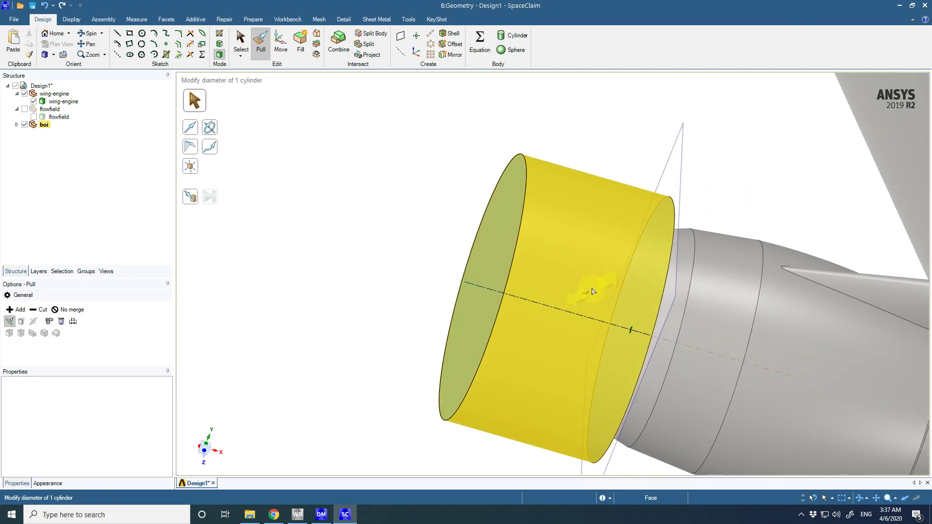
click(592, 291)
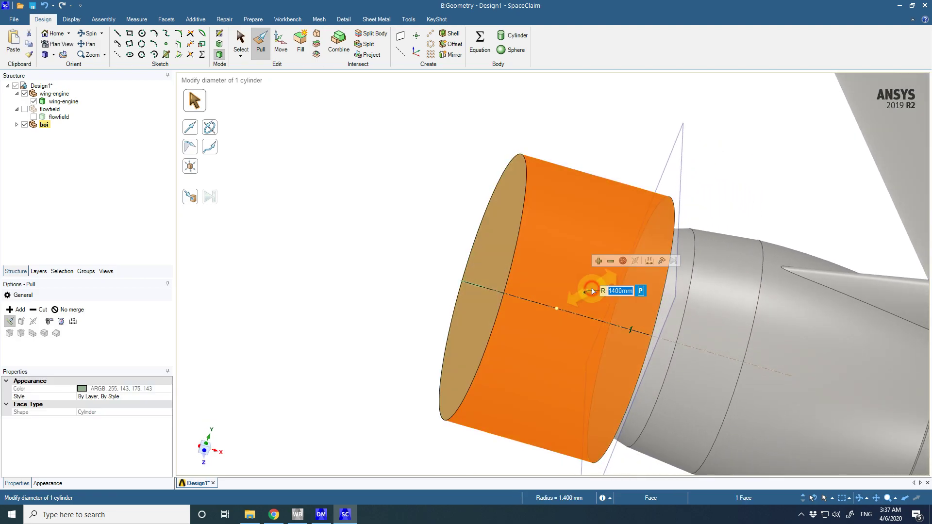
click(489, 276)
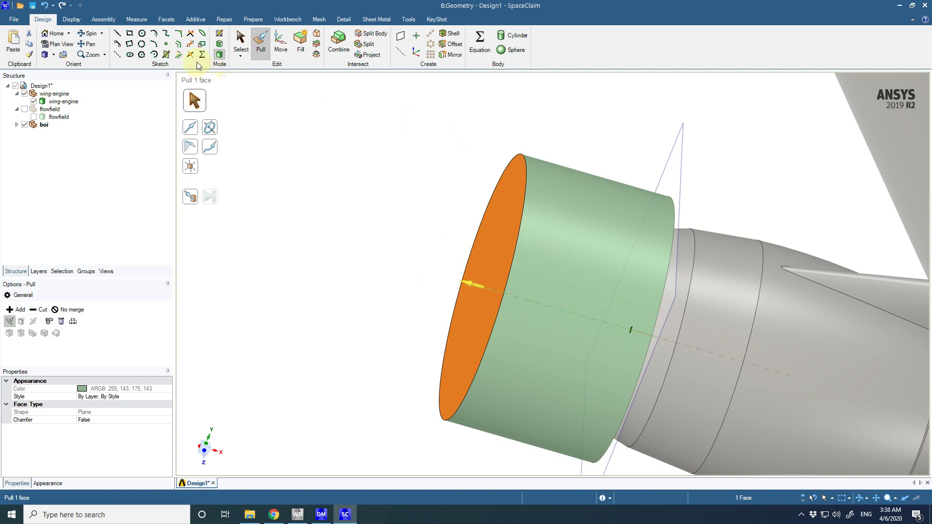
click(48, 7)
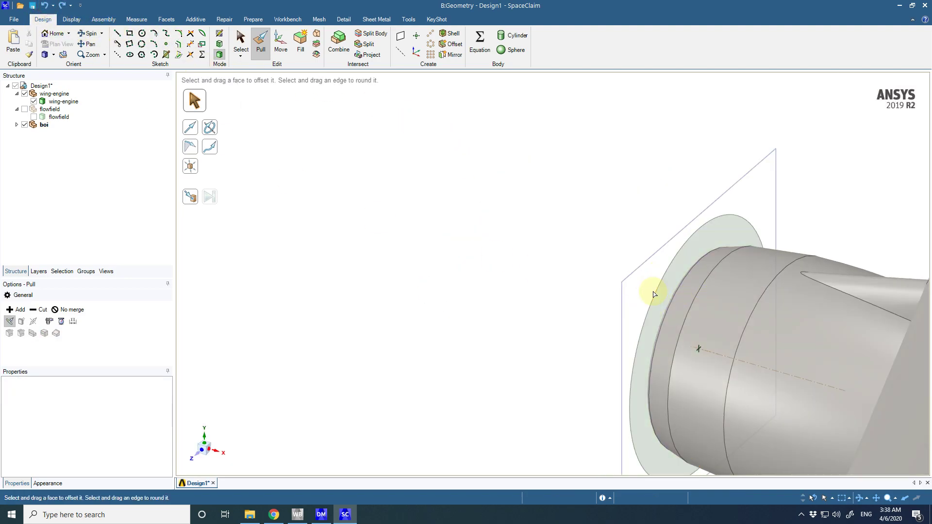
- Try a shorter freehand pull of the circular face ahead of the inlet and undo it
click(660, 295)
key(Escape)
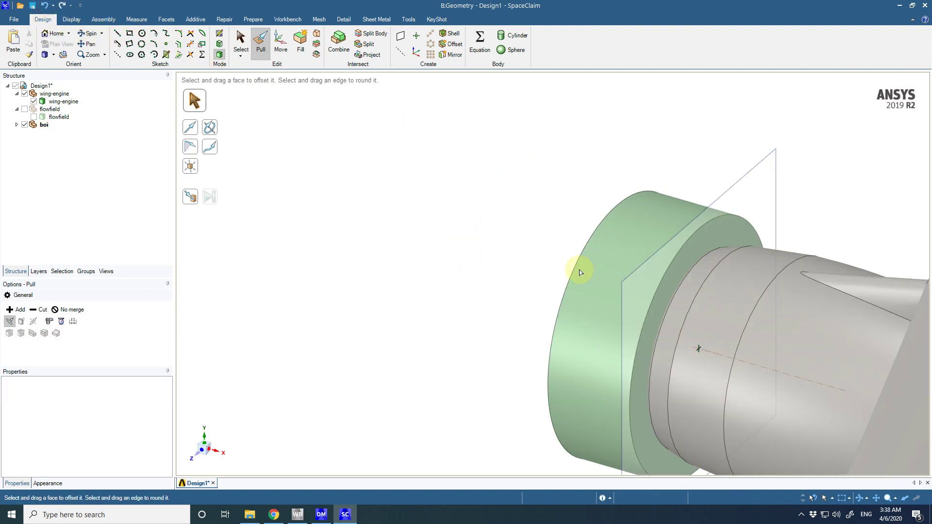
click(581, 272)
middle_drag(593, 316, 651, 319)
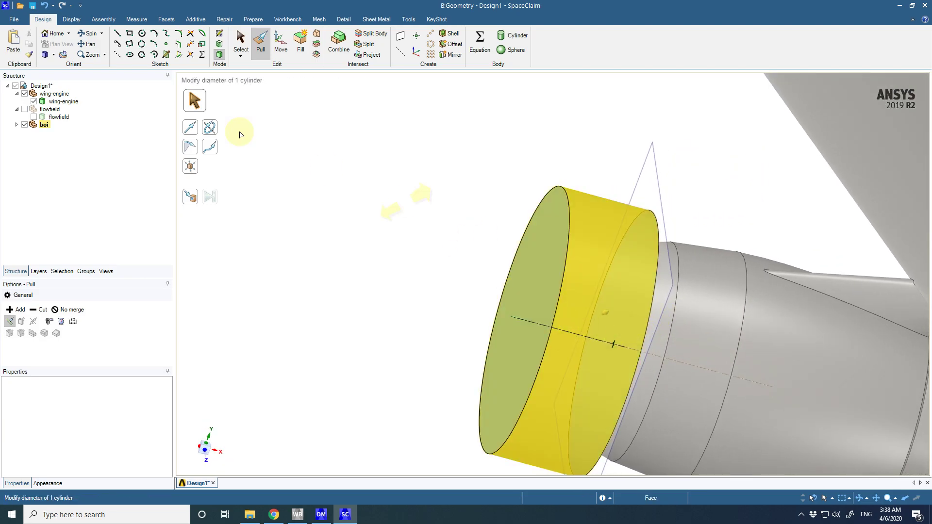
key(Escape)
click(46, 6)
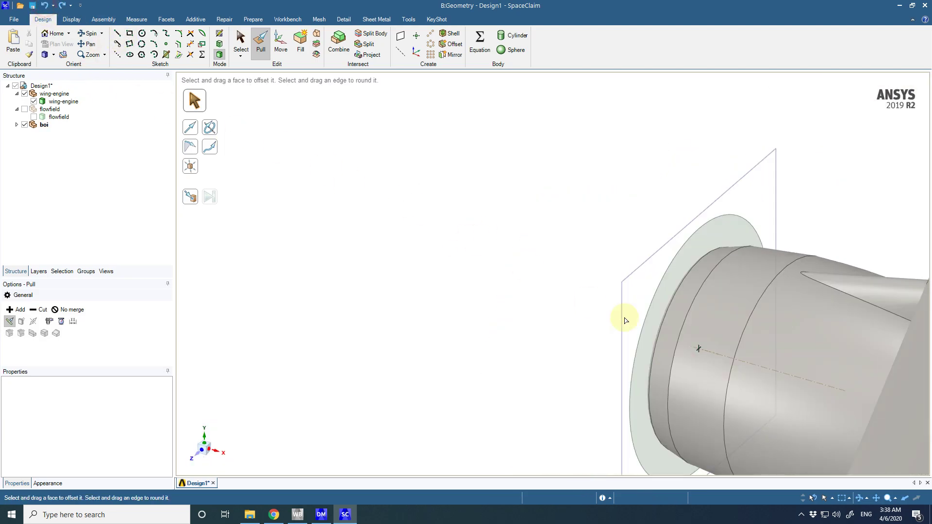
- Pull the circular face 2500 mm forward from the engine inlet plane to form a solid cylinder
click(663, 333)
drag(655, 333, 608, 322)
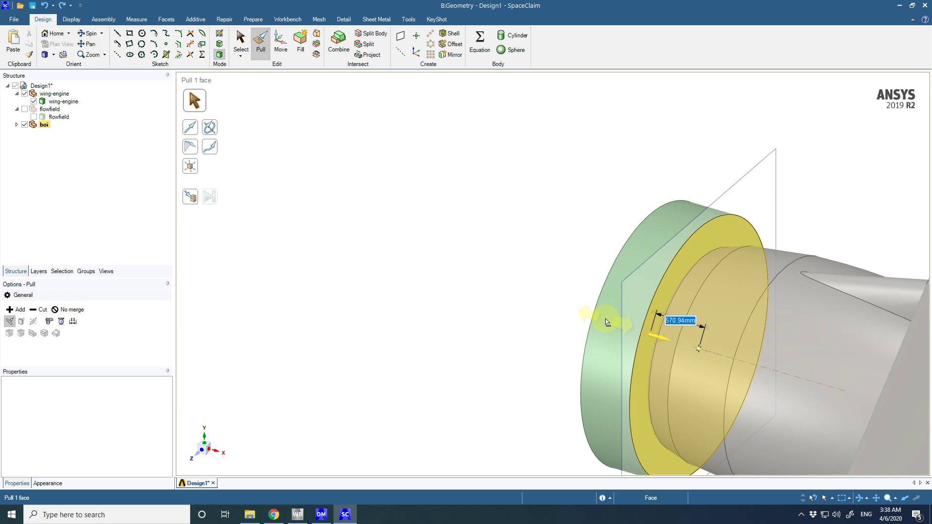
text(2500)
key(Return)
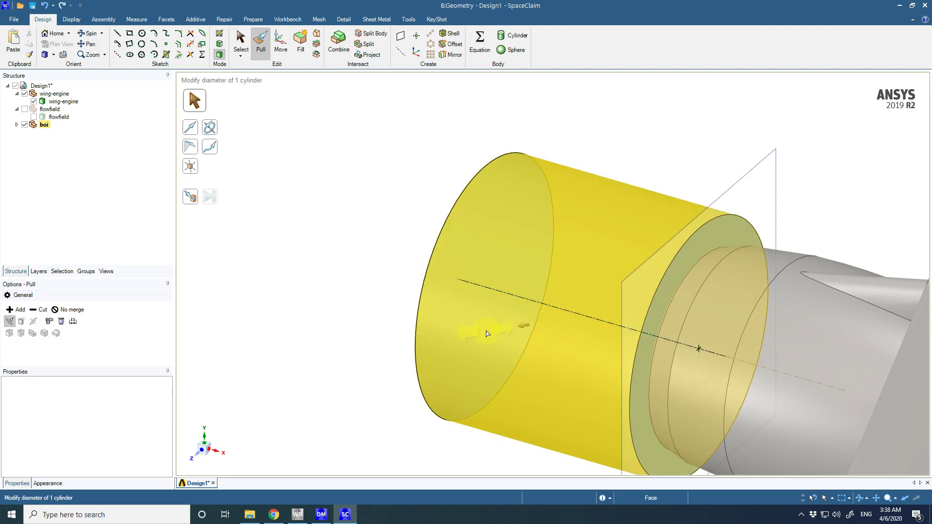
- Pull the cylinder's rear face at the engine inlet 32000 mm downstream past the engine and wing
middle_drag(485, 329, 544, 328)
scroll(546, 334, down, 3)
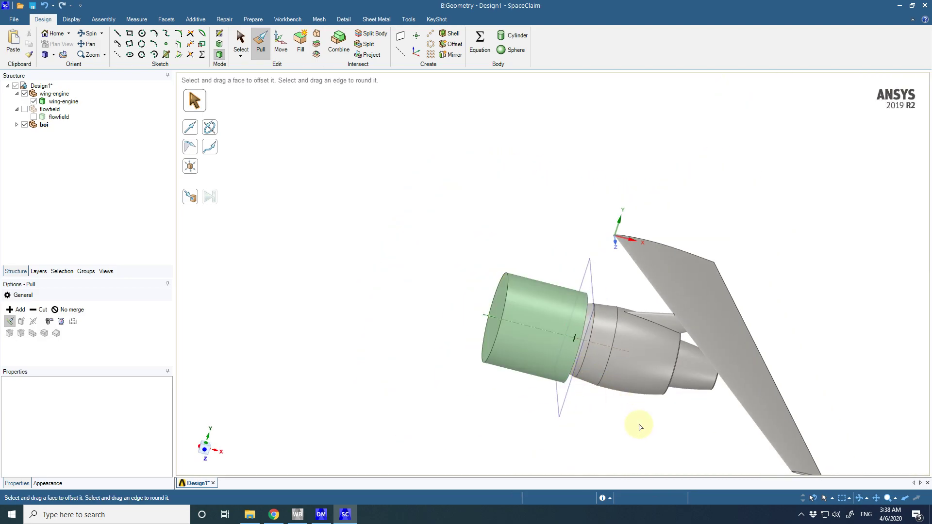
middle_drag(640, 426, 610, 450)
scroll(646, 350, down, 3)
scroll(583, 301, up, 4)
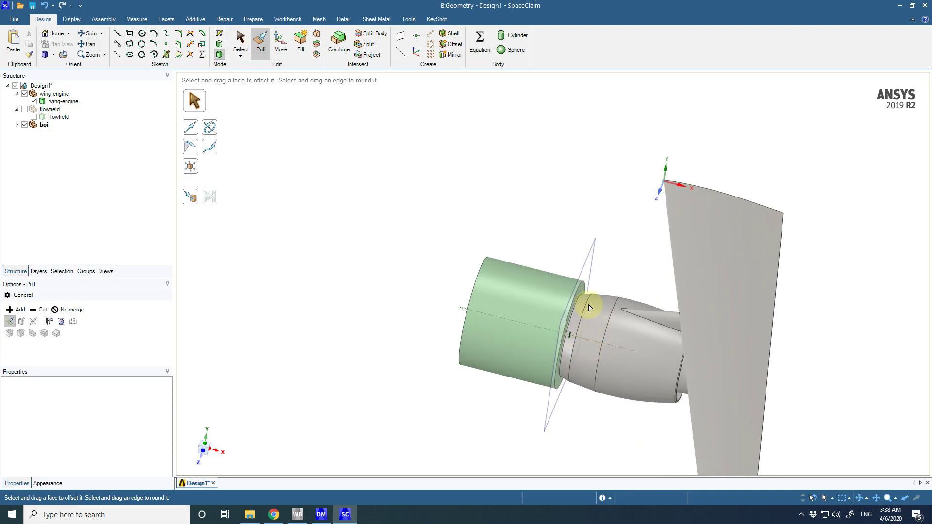
click(582, 292)
click(581, 291)
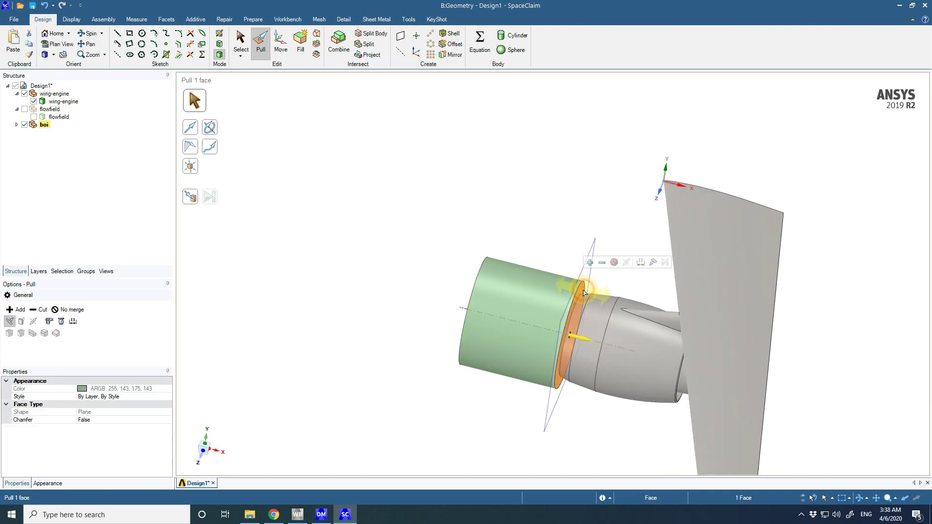
drag(582, 292, 929, 379)
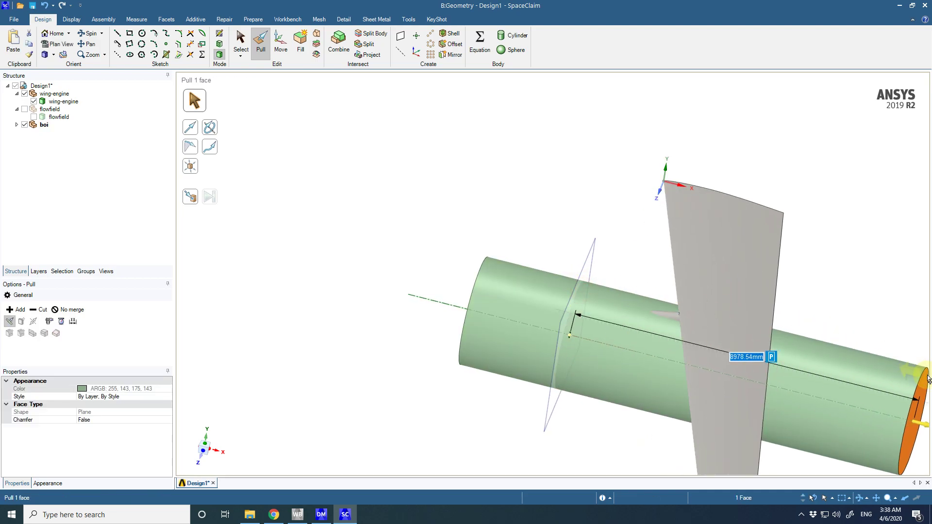
scroll(929, 379, down, 3)
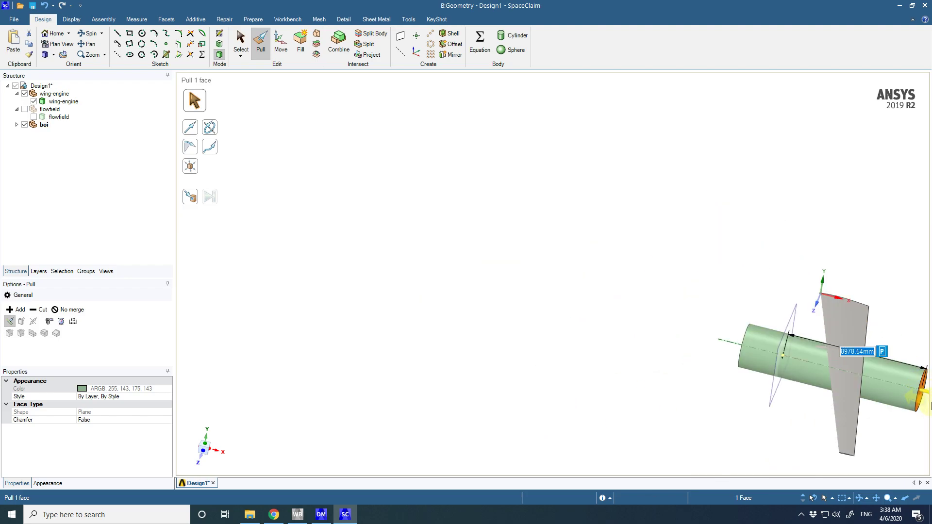
scroll(926, 407, up, 2)
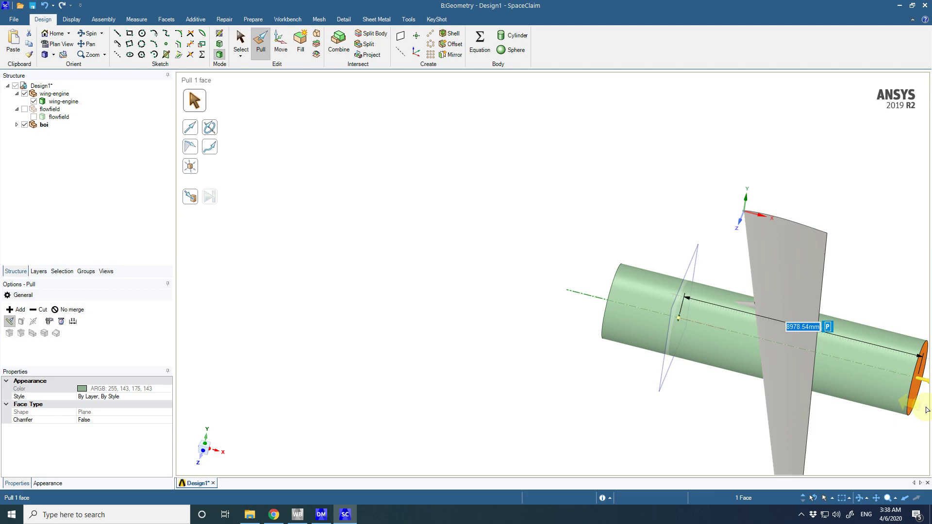
text(32)
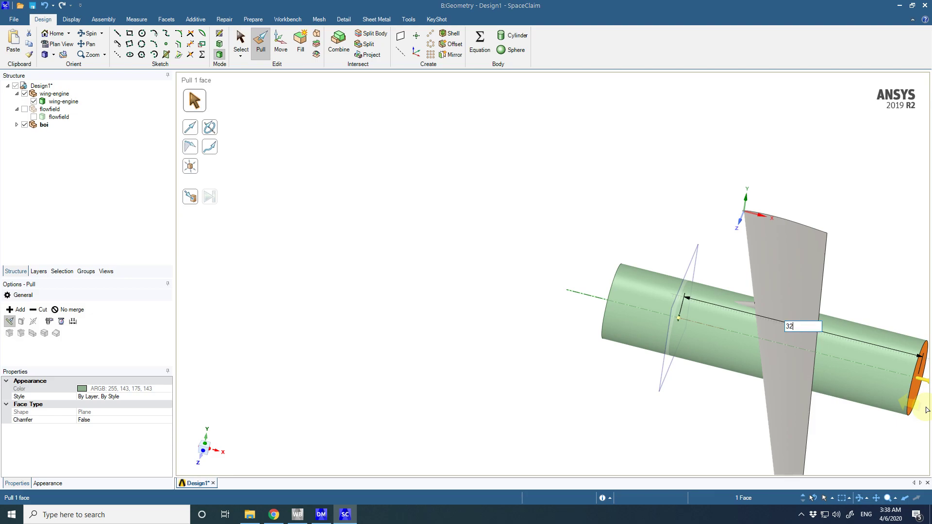
text(000)
key(Return)
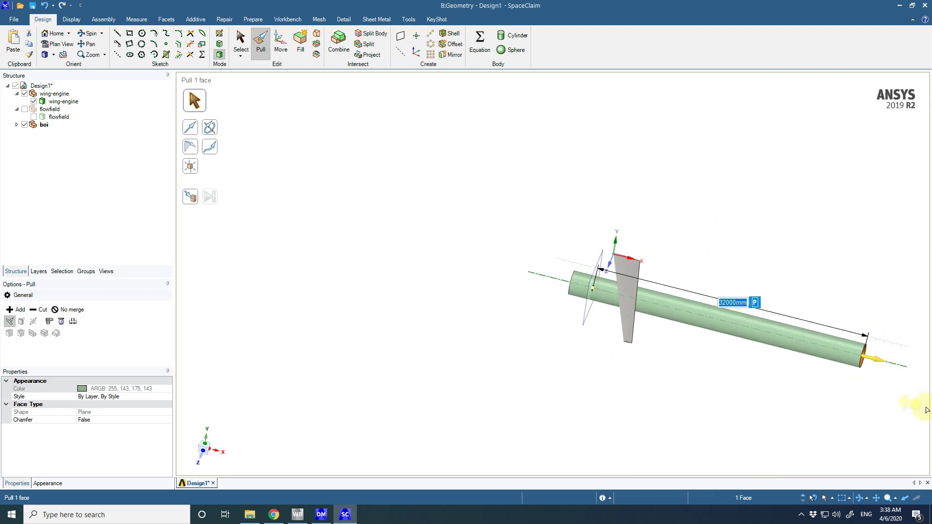
- Set the downstream pull distance of the cylinder's rear face to 48000 mm and finish the pull
middle_drag(762, 387, 843, 370)
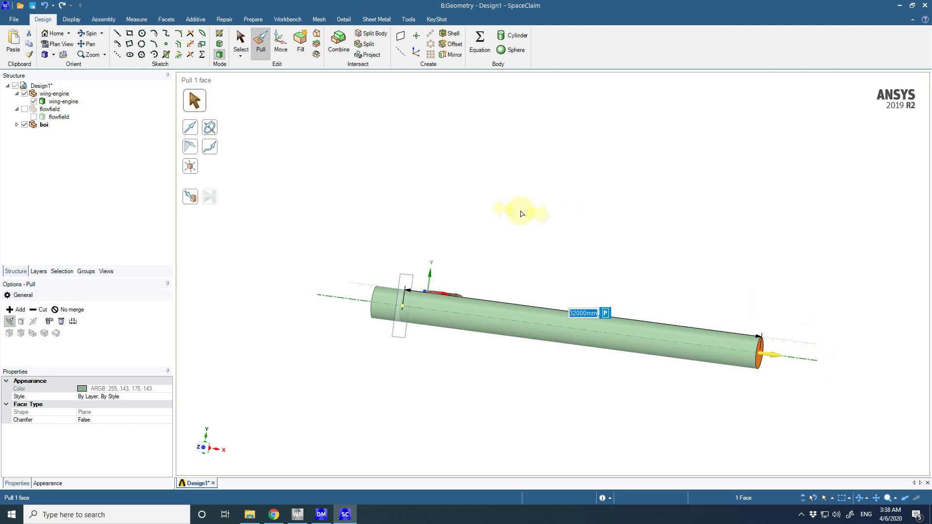
middle_drag(521, 214, 580, 246)
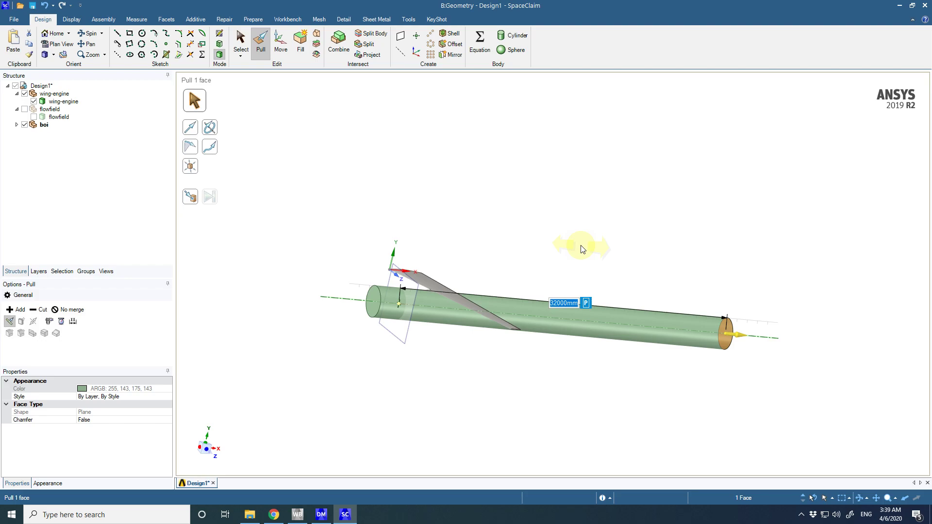
text(48000)
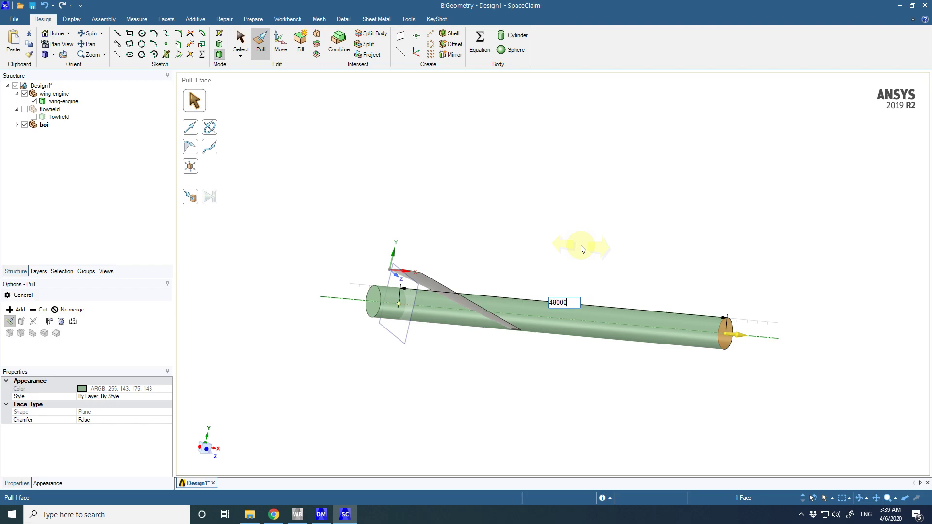
key(Return)
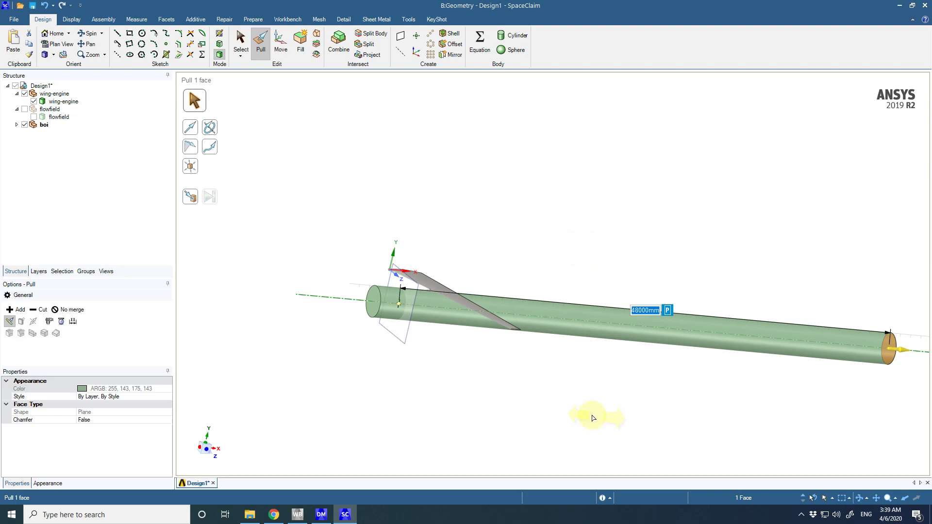
click(517, 391)
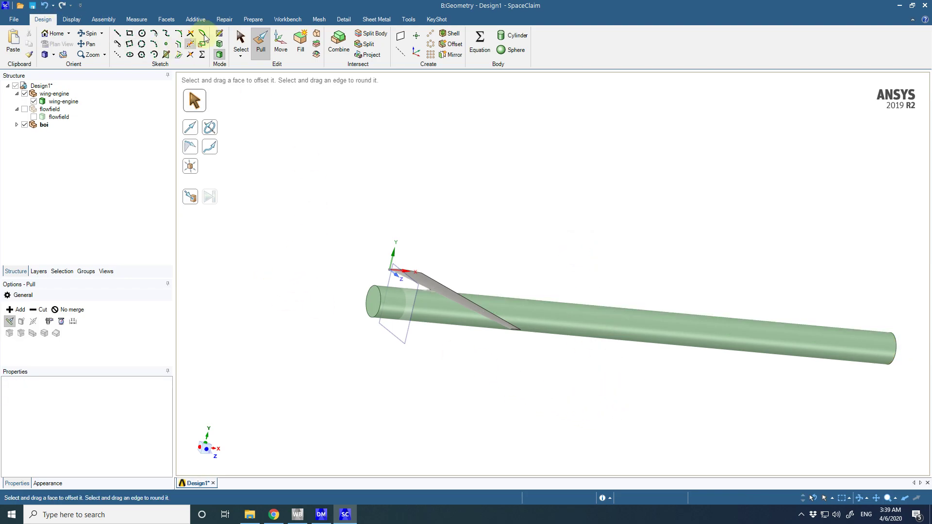
- Delete the sketch plane at the engine inlet
click(240, 40)
click(404, 338)
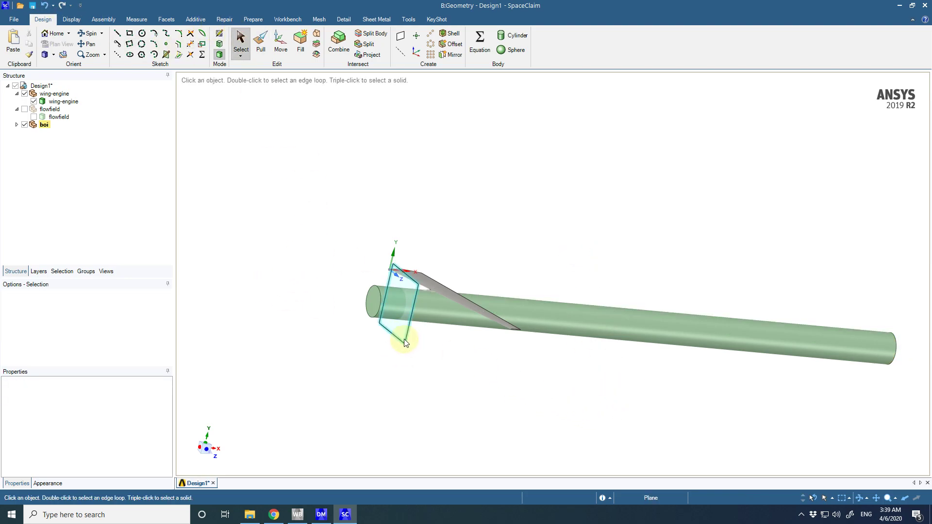
click(490, 438)
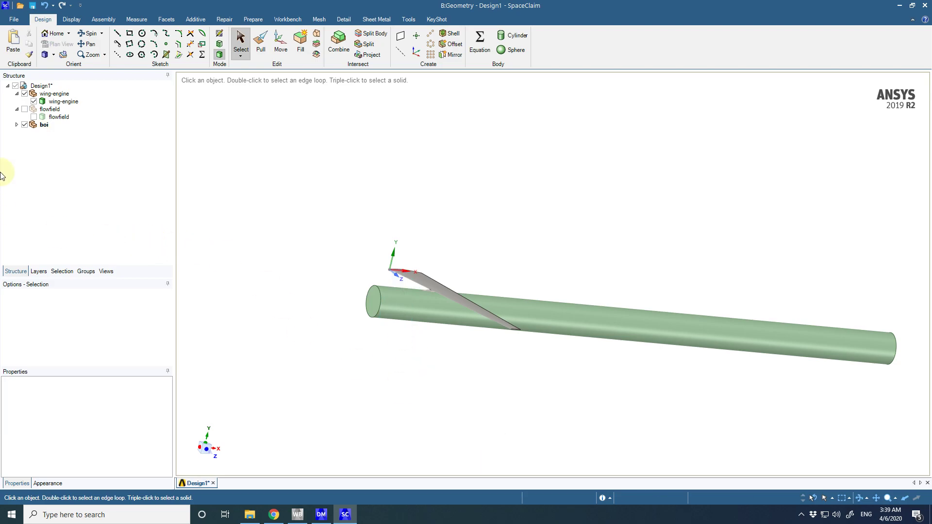
- Rename the solid inside the boi component as boi
click(17, 125)
right_click(55, 132)
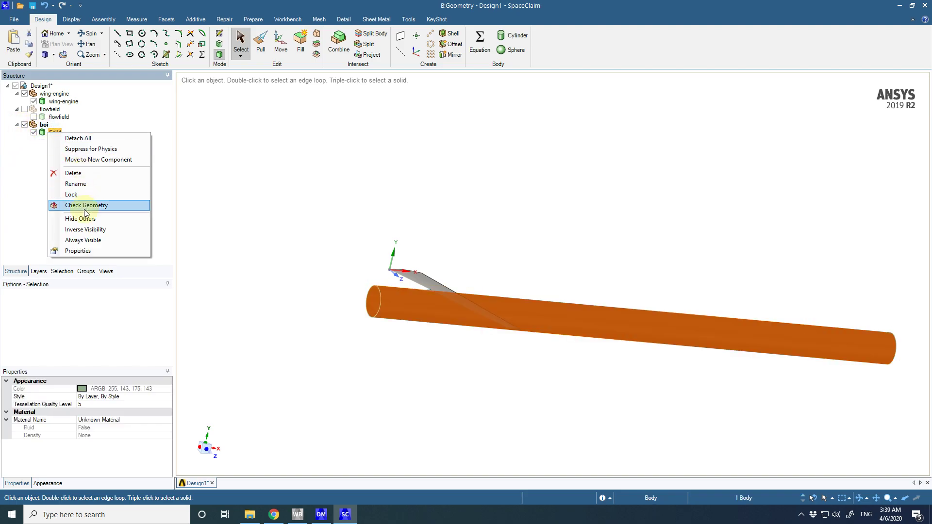
click(90, 183)
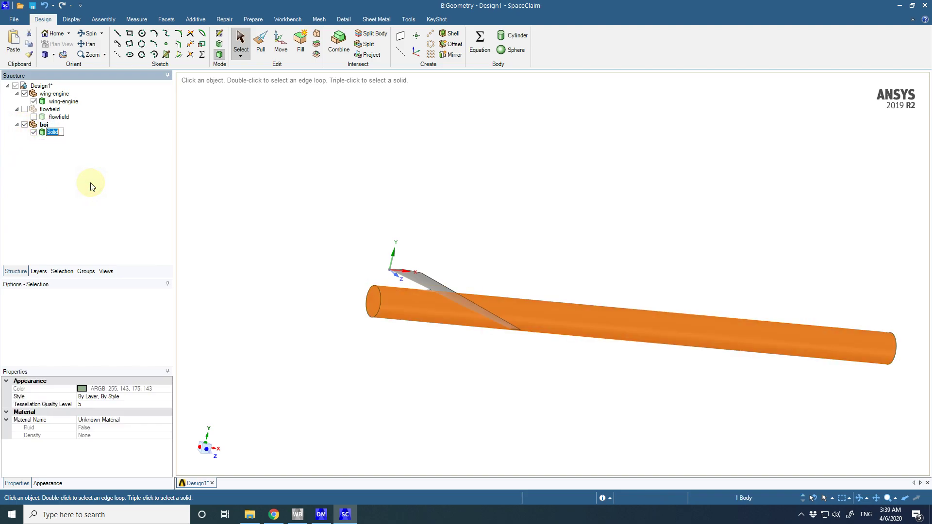
key(Return)
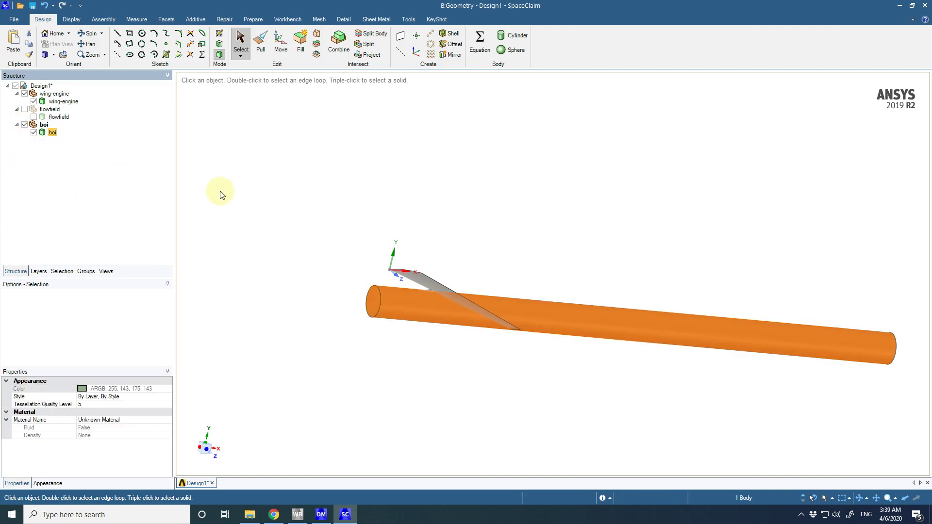
click(247, 198)
- Collapse the boi component in the structure tree and show the flowfield component
scroll(460, 352, down, 3)
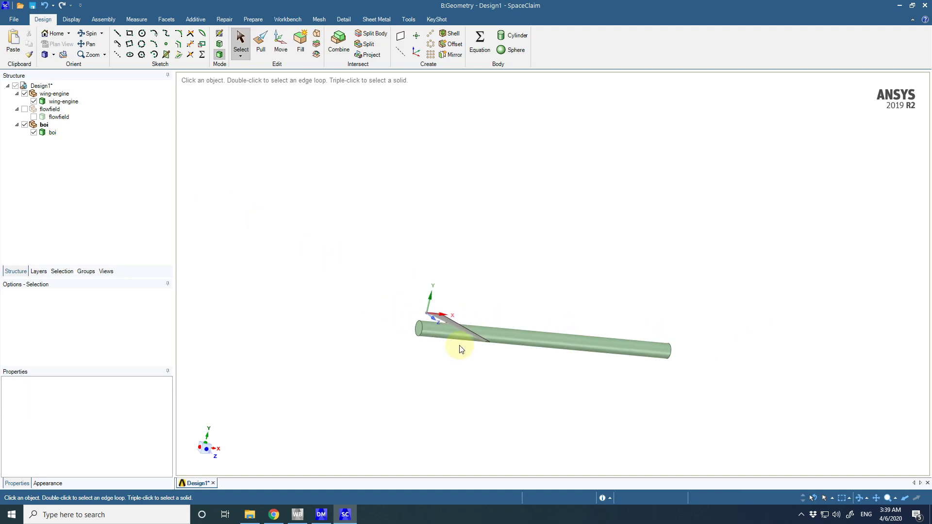
scroll(460, 340, up, 5)
middle_drag(583, 389, 558, 350)
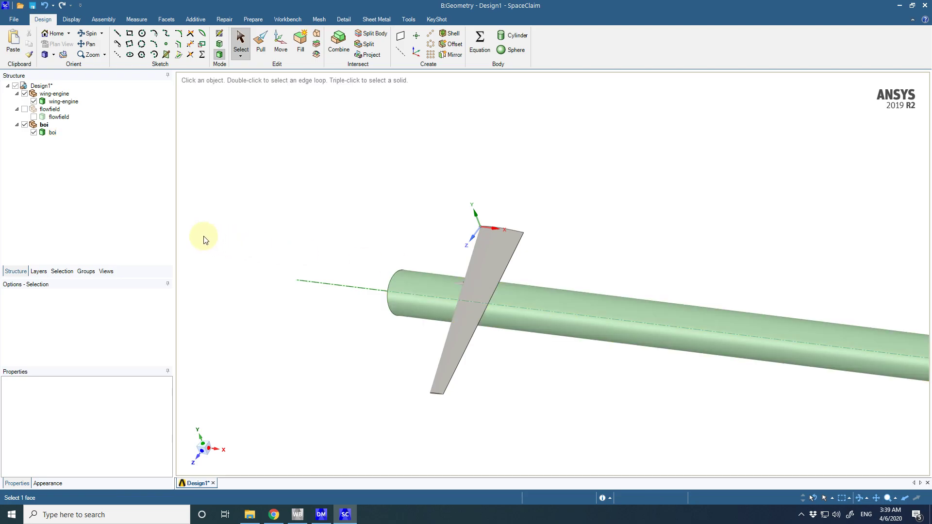
click(16, 124)
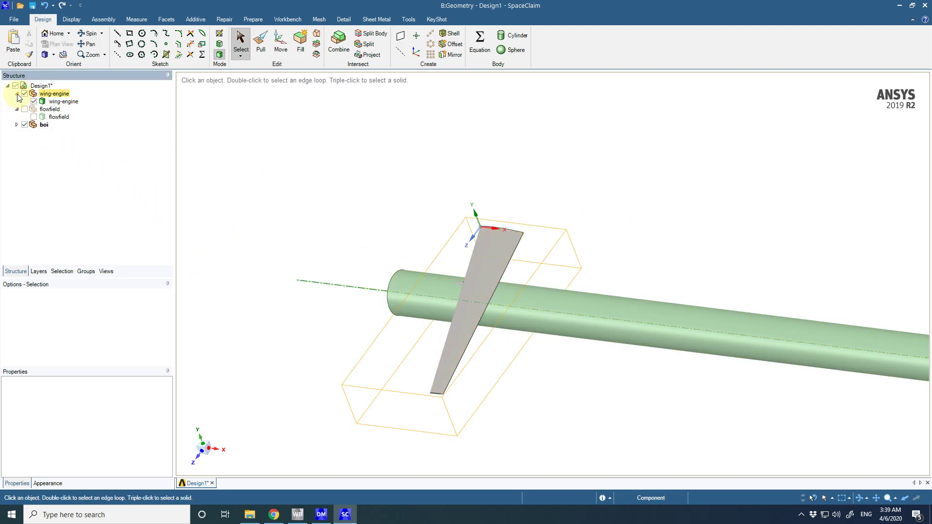
click(24, 109)
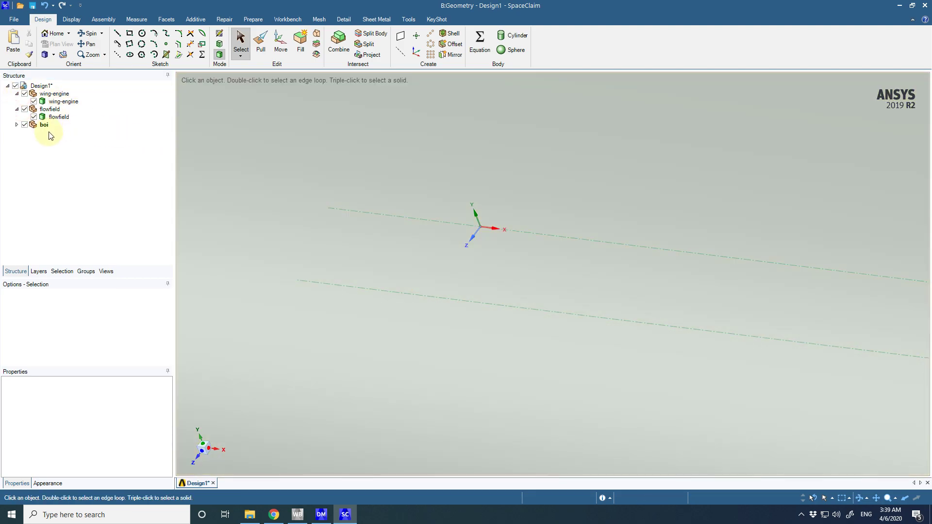
- Start the Enclosure tool and hide the flowfield body that surrounds the wing and engine
click(288, 19)
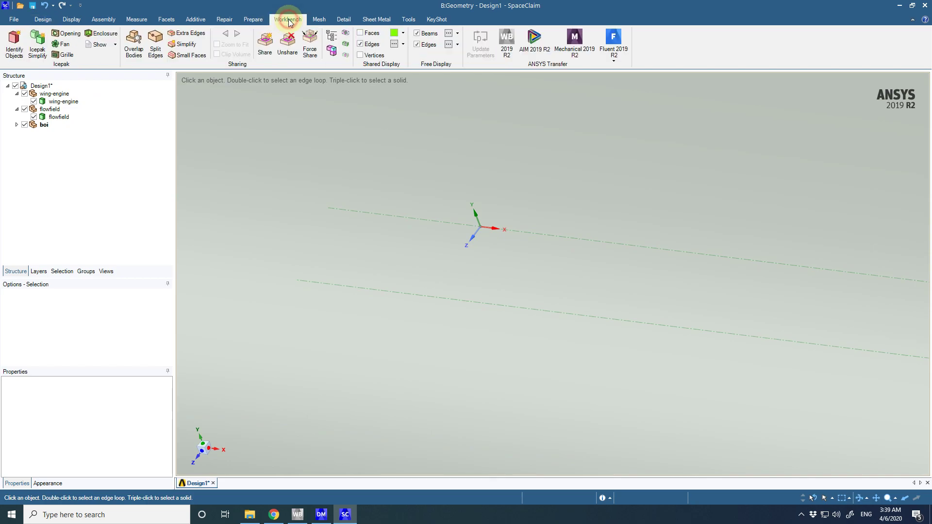
click(249, 19)
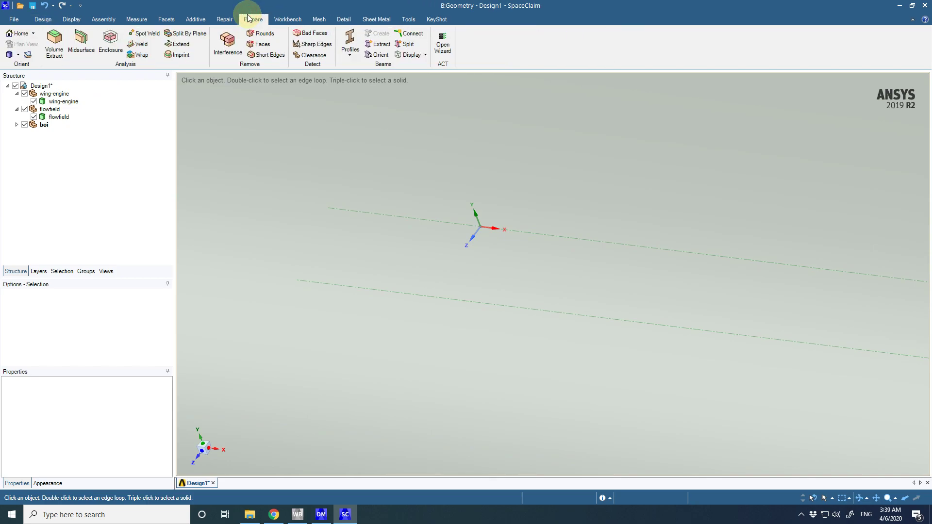
click(110, 44)
scroll(213, 269, down, 5)
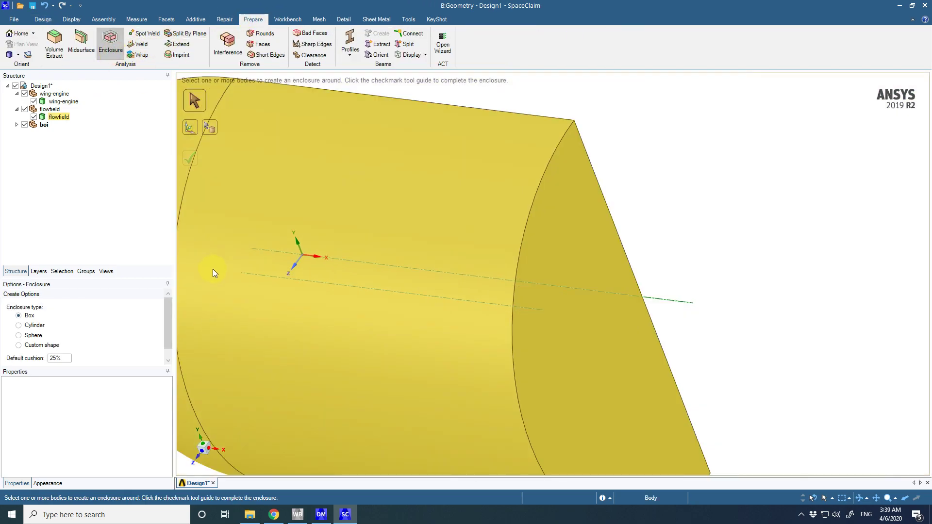
scroll(213, 269, down, 5)
click(220, 302)
key(ctrl+h)
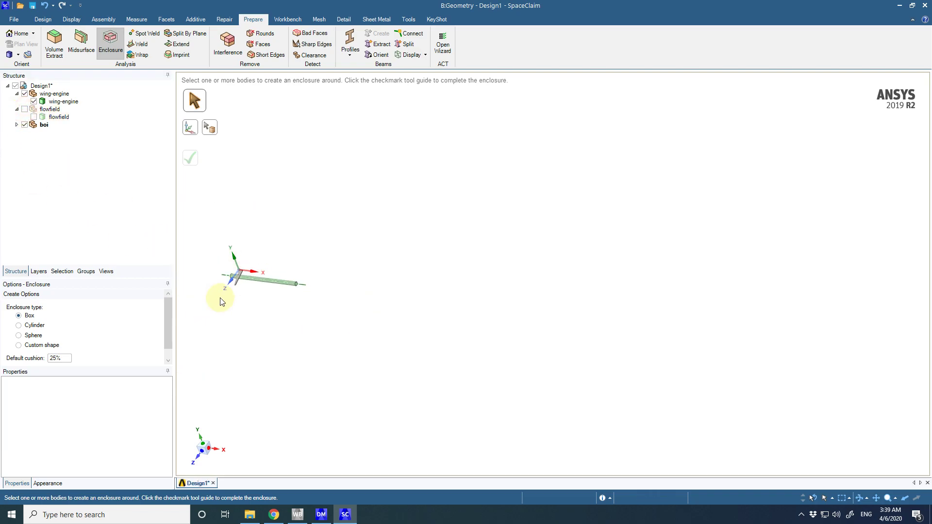
- Select the wing-engine body for the enclosure and set the enclosure type to Custom shape
scroll(237, 261, up, 5)
click(265, 294)
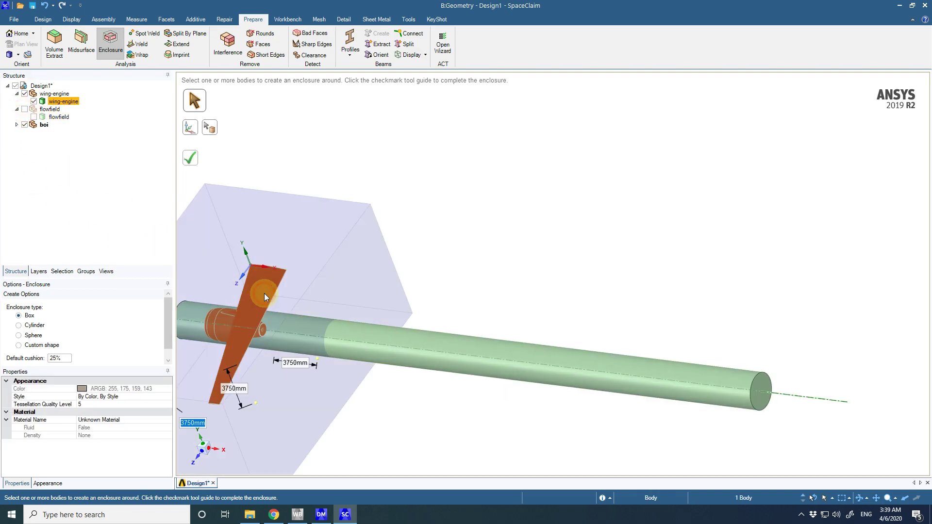
click(35, 346)
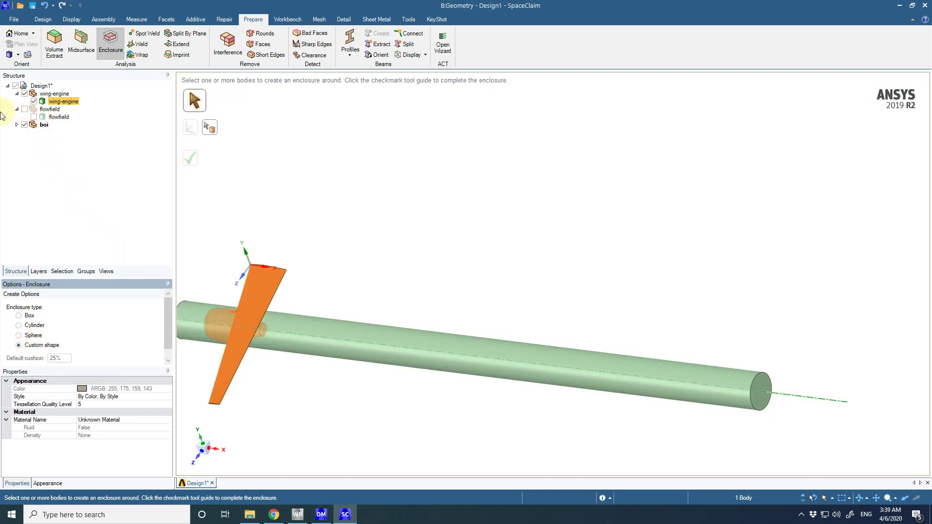
- Try adding the shown flowfield body to the enclosure's selected bodies and hide the flowfield again
click(24, 109)
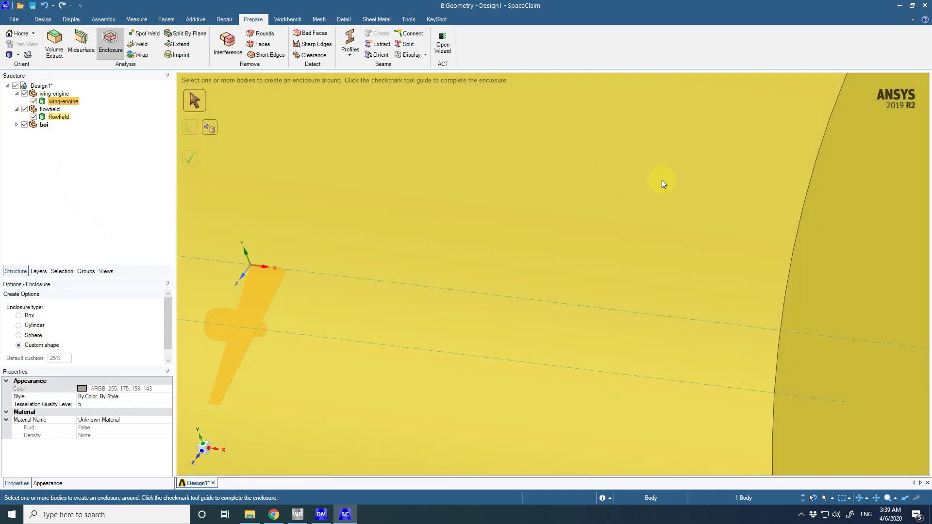
ctrl+click(663, 183)
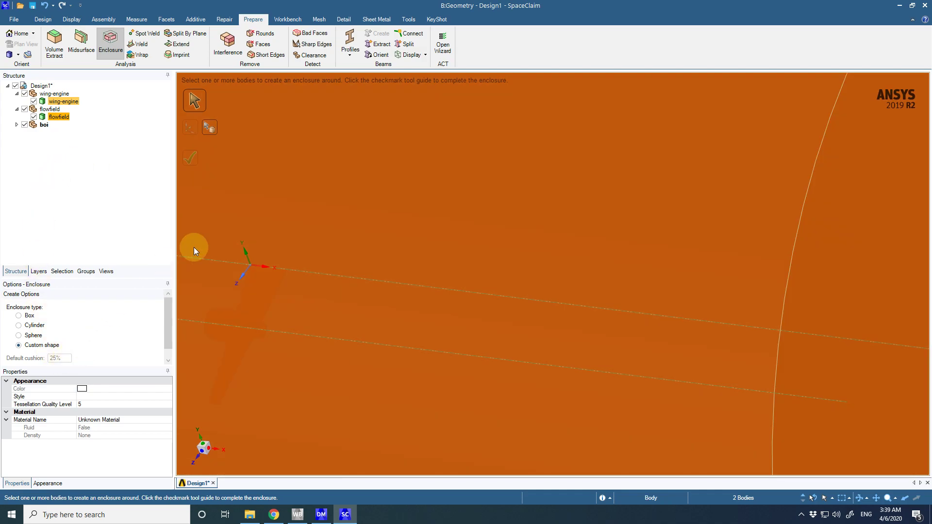
scroll(291, 162, down, 5)
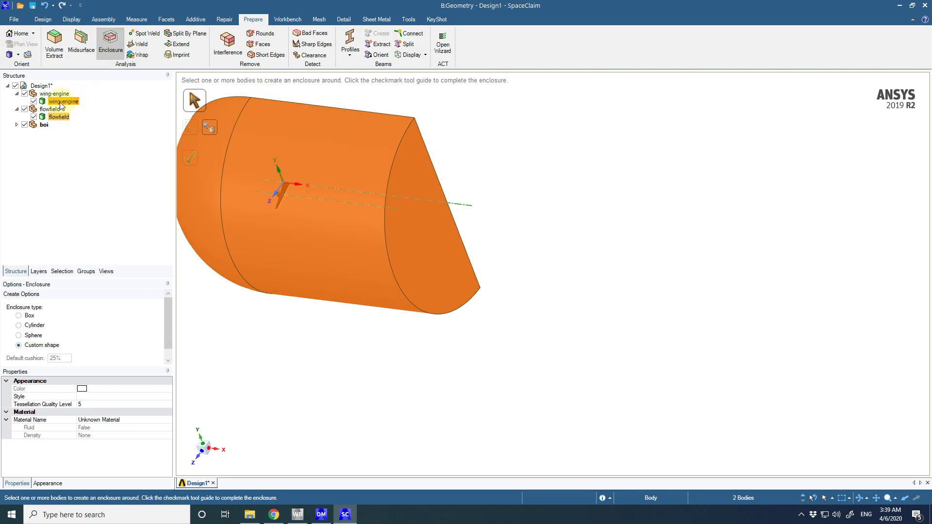
click(25, 109)
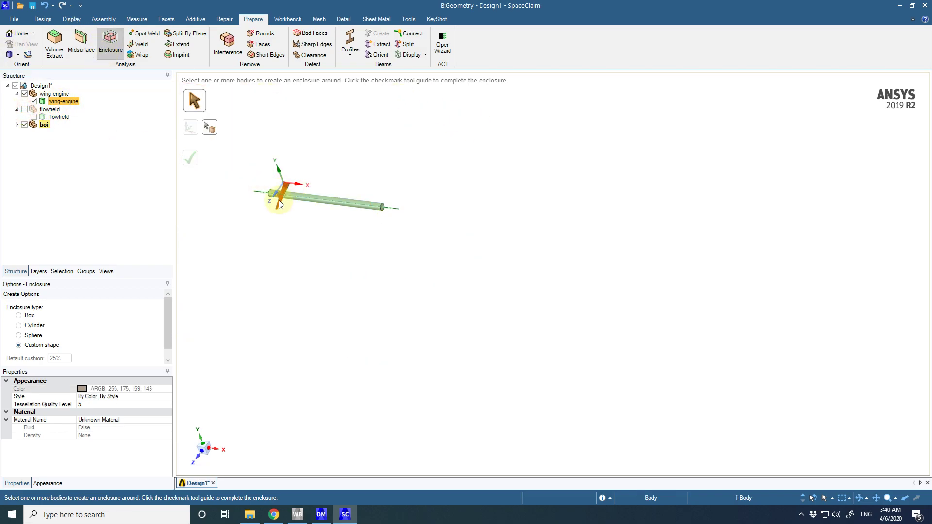
- Restart the Enclosure tool and select only the wing-engine body as the body to enclose
scroll(277, 218, up, 5)
scroll(523, 364, up, 4)
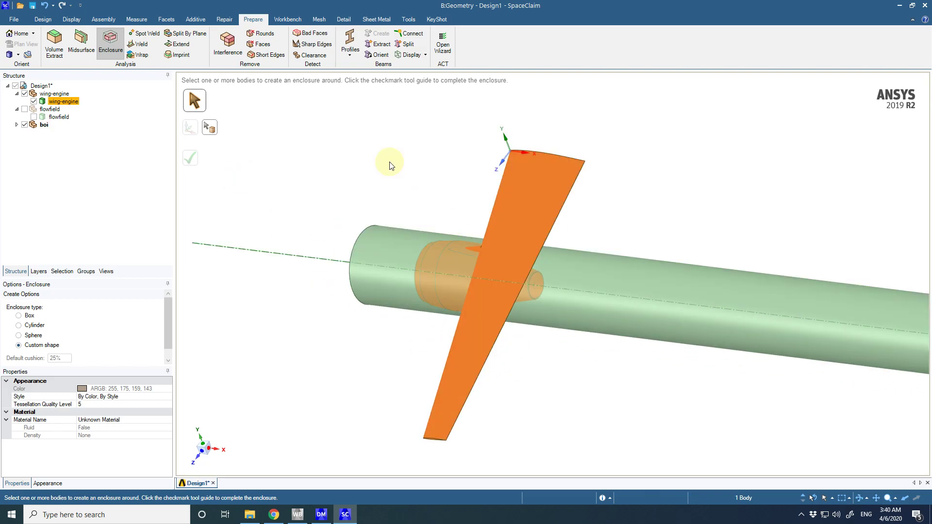
ctrl+click(558, 191)
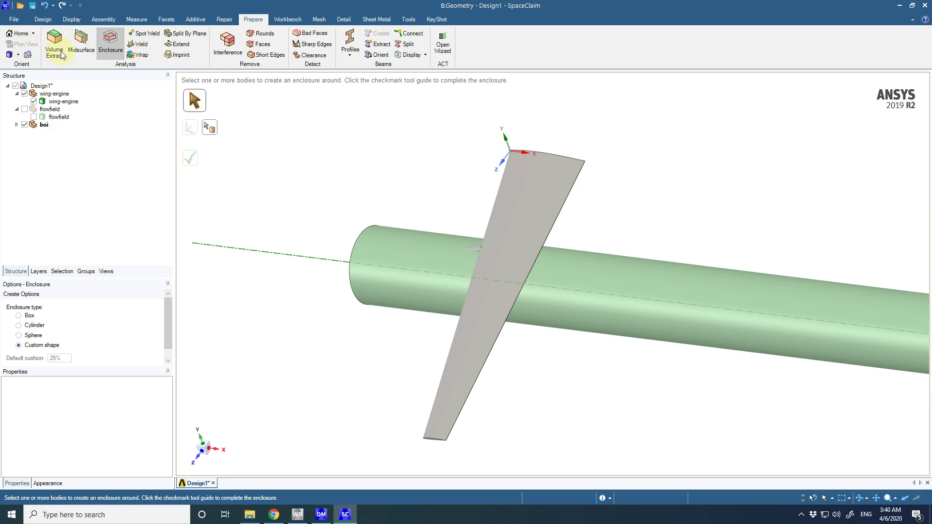
click(107, 50)
click(522, 199)
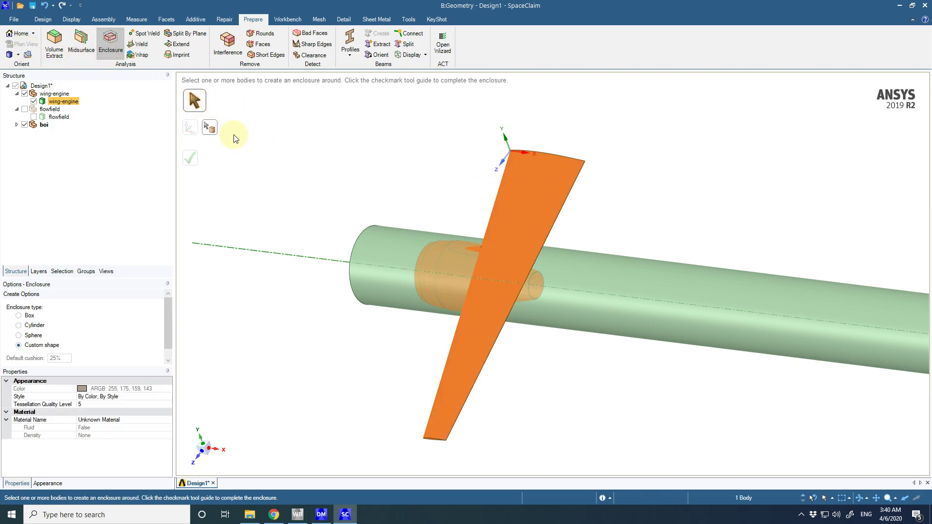
- Show the flowfield, choose its solid as the custom enclosure shape and complete the enclosure
click(218, 131)
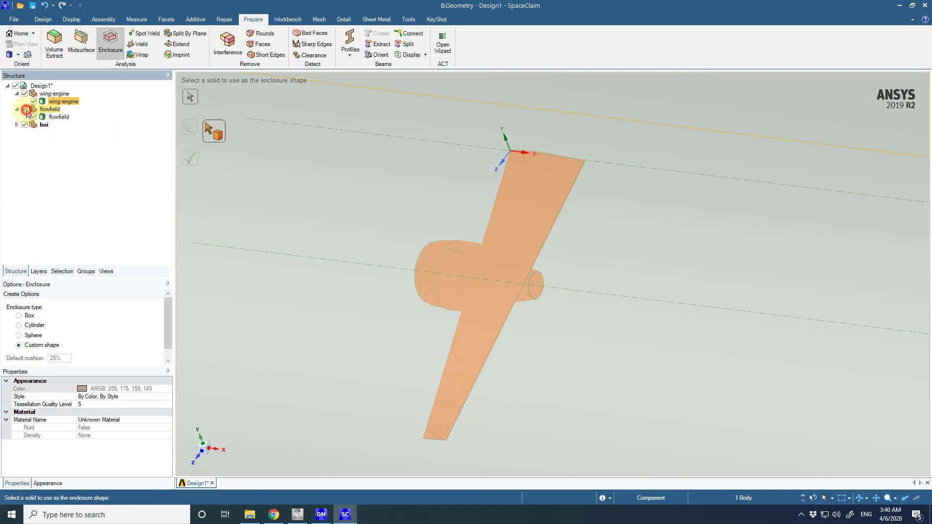
click(59, 116)
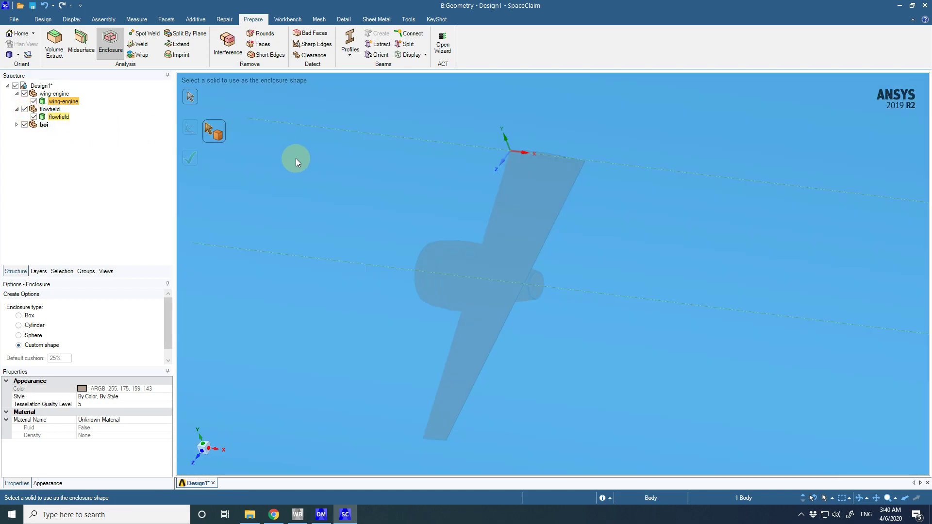
click(192, 158)
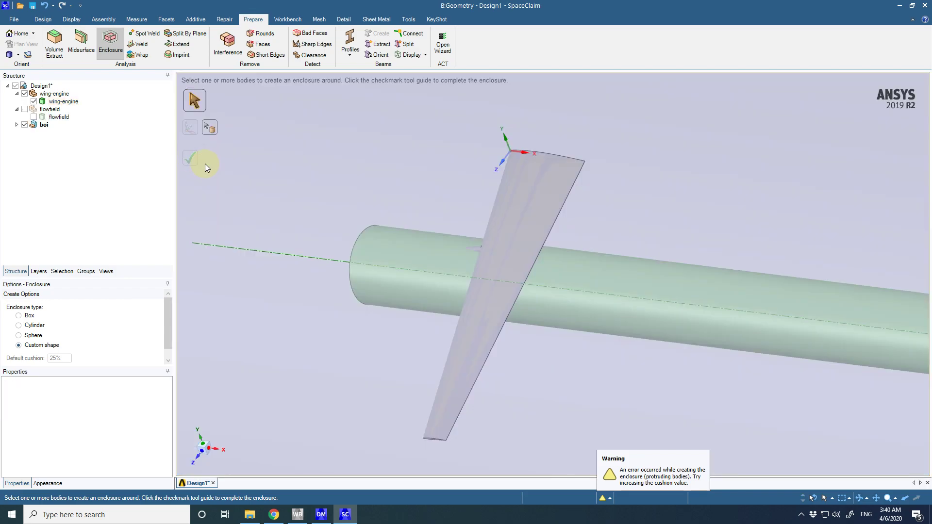
- Move the Enclosure component out of boi to the top level of Design1 and suppress the flowfield component for physics
click(16, 124)
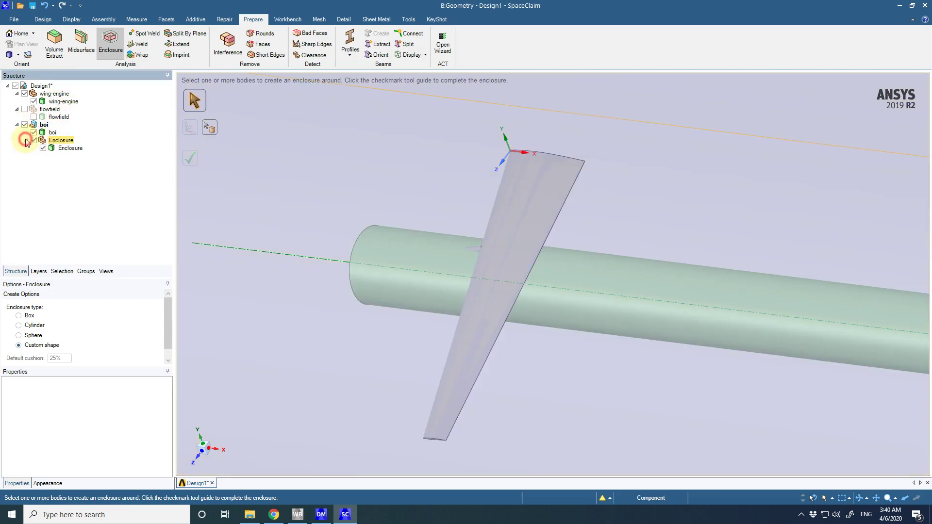
click(77, 150)
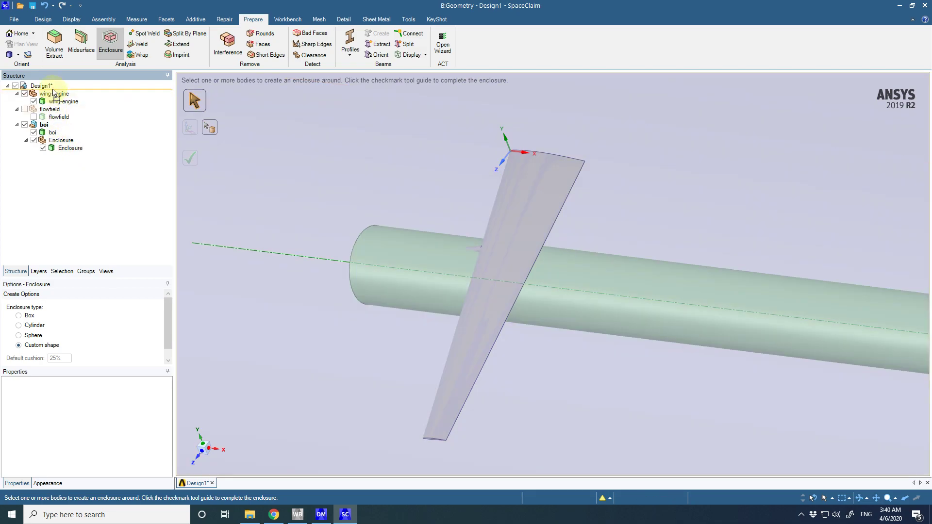
drag(53, 93, 55, 95)
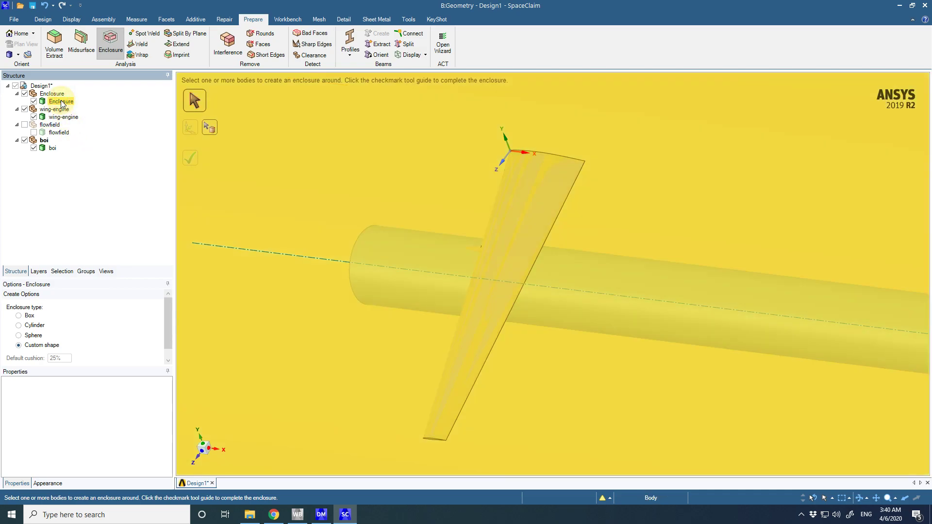
right_click(51, 129)
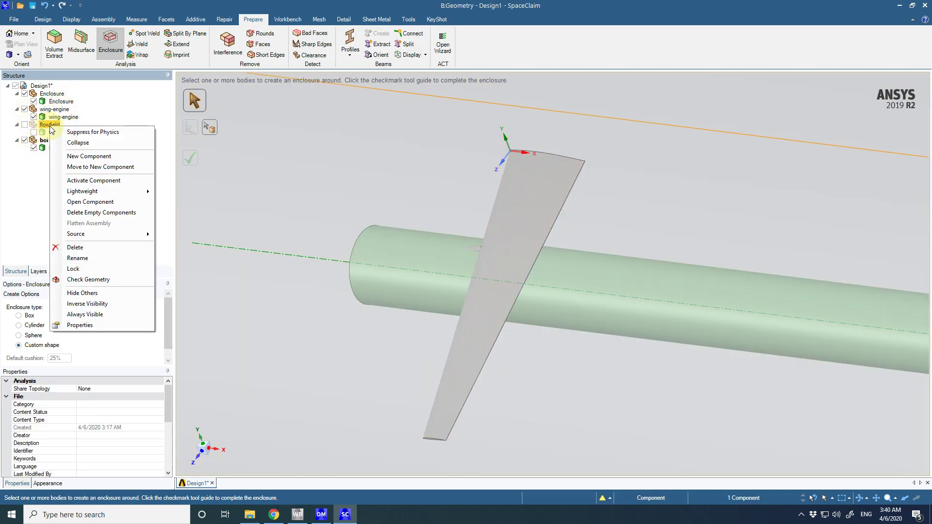
click(98, 132)
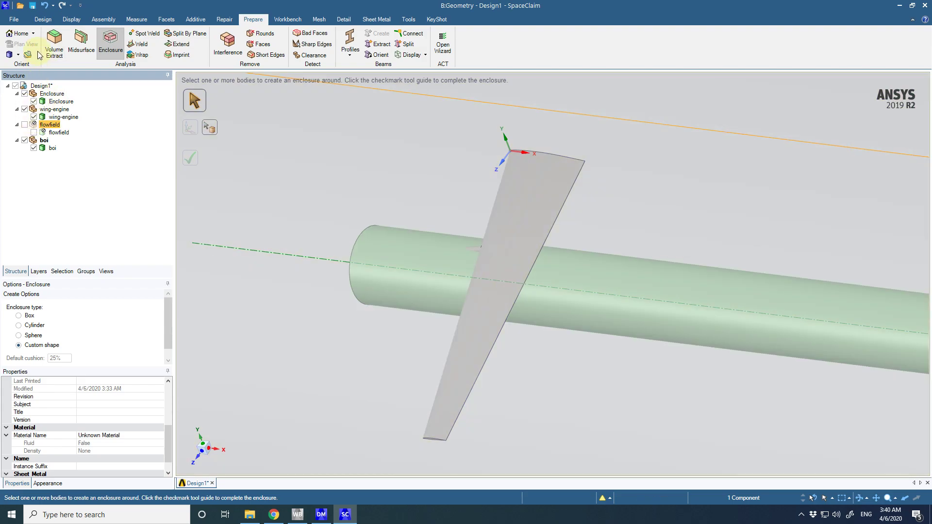
- Leave the Enclosure tool and examine the enclosure body around the wing and engine from several directions
click(42, 20)
scroll(374, 193, down, 5)
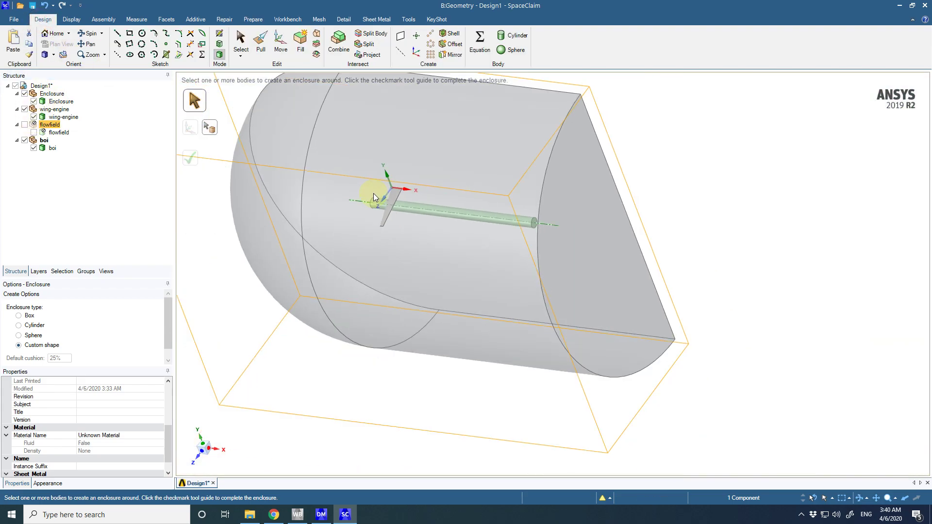
click(240, 47)
click(589, 296)
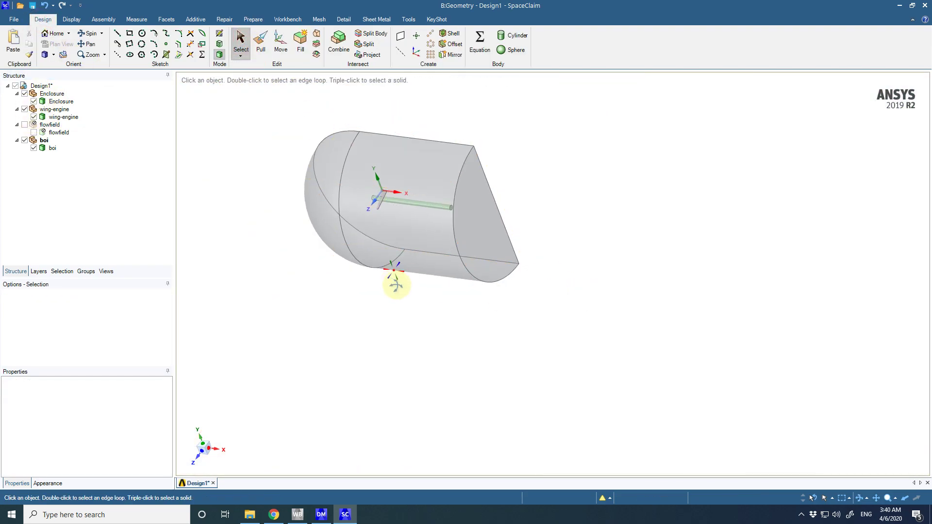
middle_drag(396, 281, 404, 260)
scroll(398, 255, up, 5)
scroll(395, 255, down, 10)
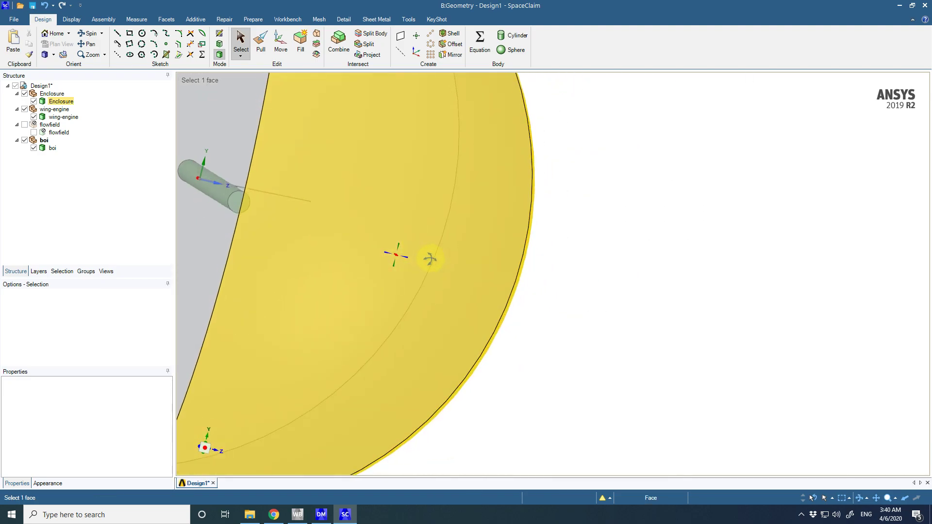
middle_drag(361, 269, 350, 254)
scroll(346, 265, up, 6)
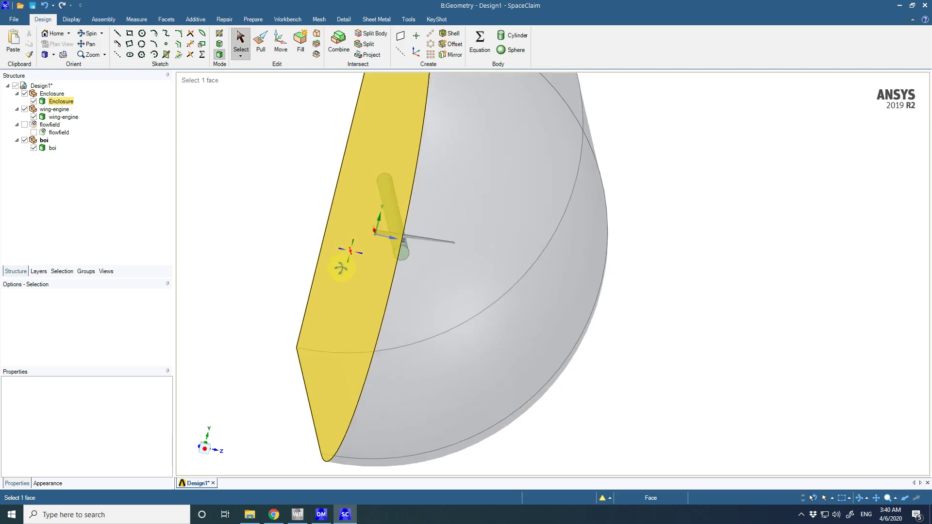
middle_drag(325, 297, 503, 262)
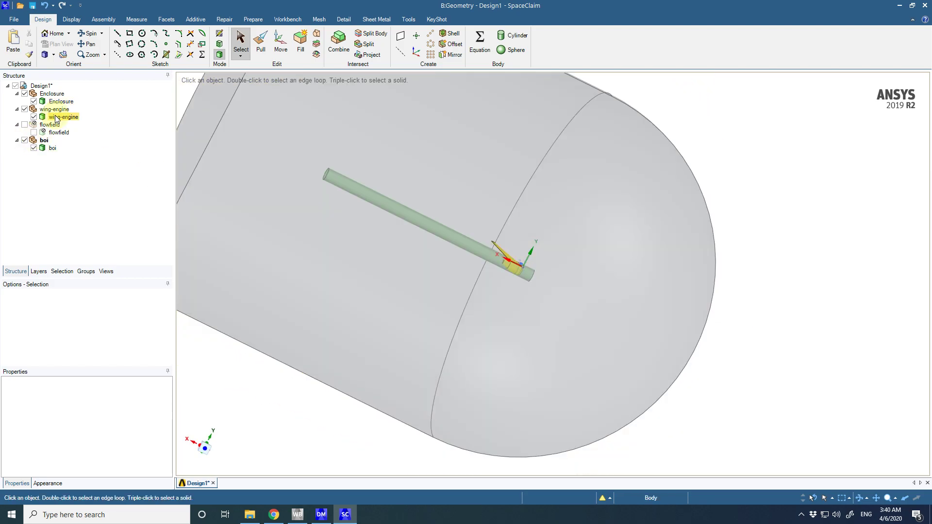
- Hide the wing-engine component to examine its cavity inside the enclosure, and show the component again
click(25, 109)
scroll(507, 279, down, 3)
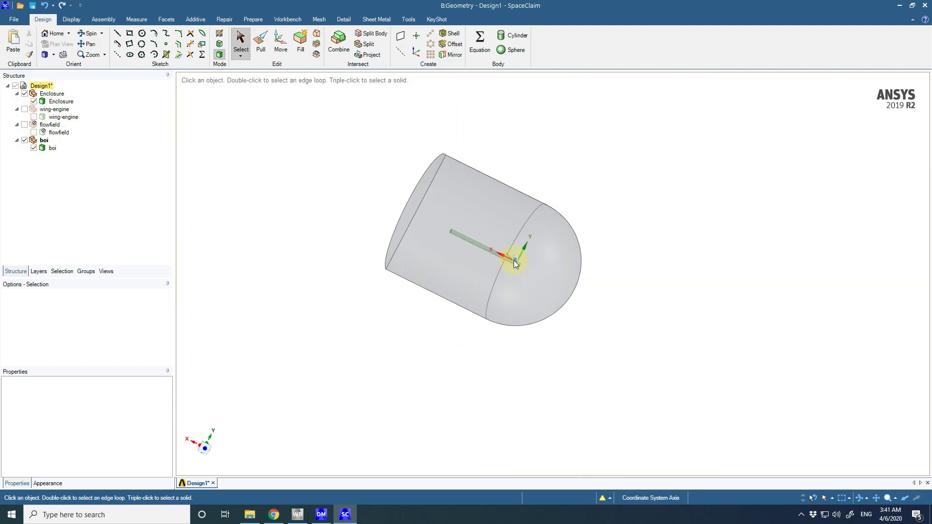
scroll(522, 278, up, 6)
middle_drag(533, 282, 492, 258)
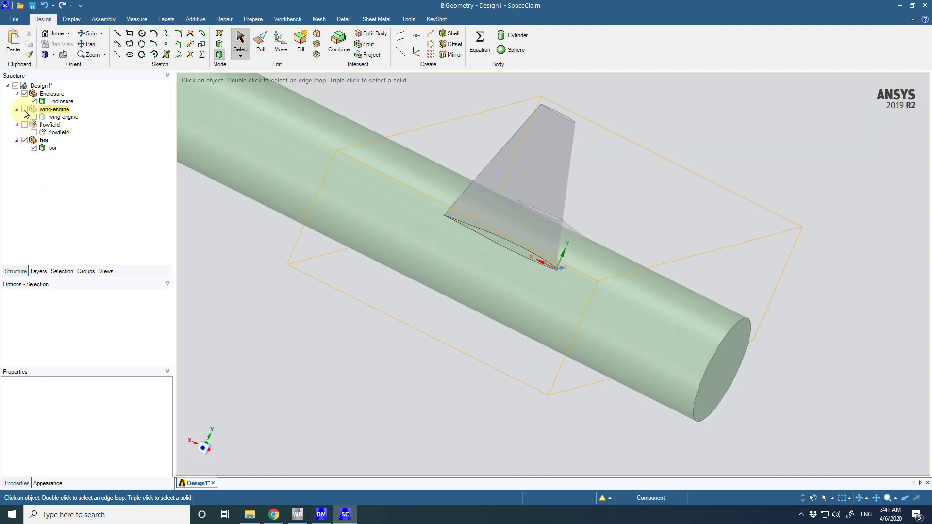
click(24, 109)
- Hide the boi component and the planar symmetry face of the enclosure
click(24, 141)
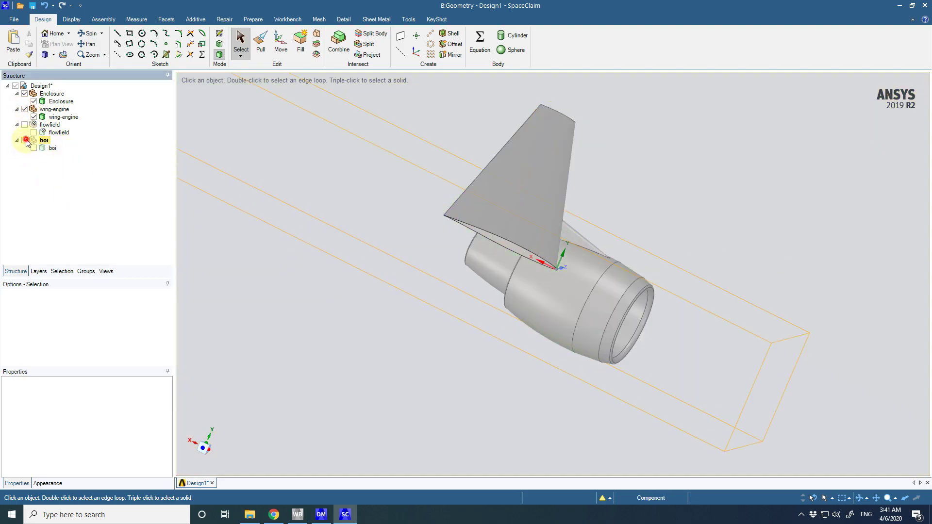
click(261, 194)
scroll(505, 250, down, 5)
scroll(552, 247, up, 8)
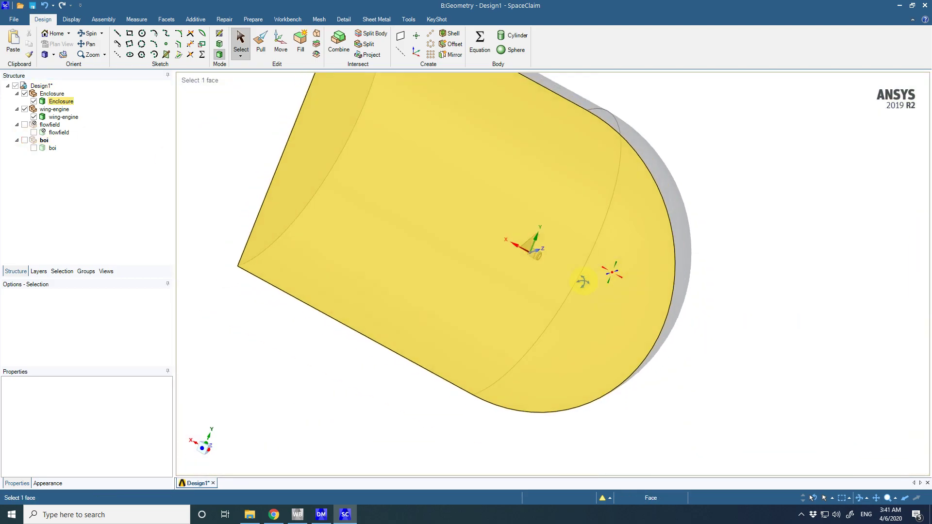
middle_drag(583, 282, 561, 228)
click(548, 197)
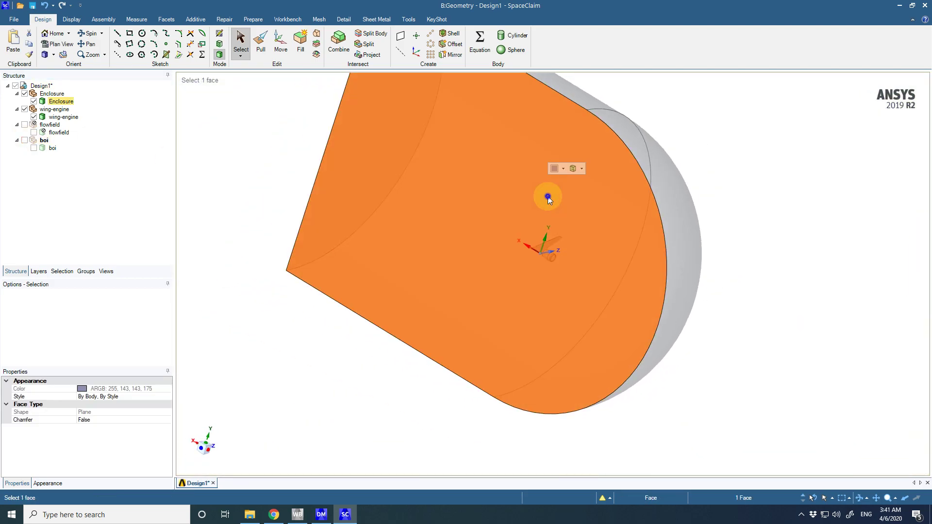
right_click(548, 196)
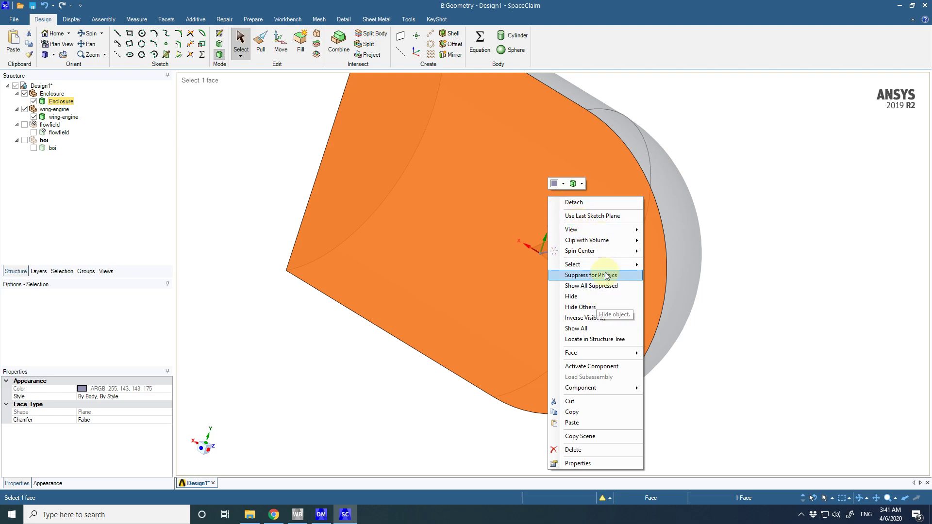
mouse_move(607, 354)
click(694, 353)
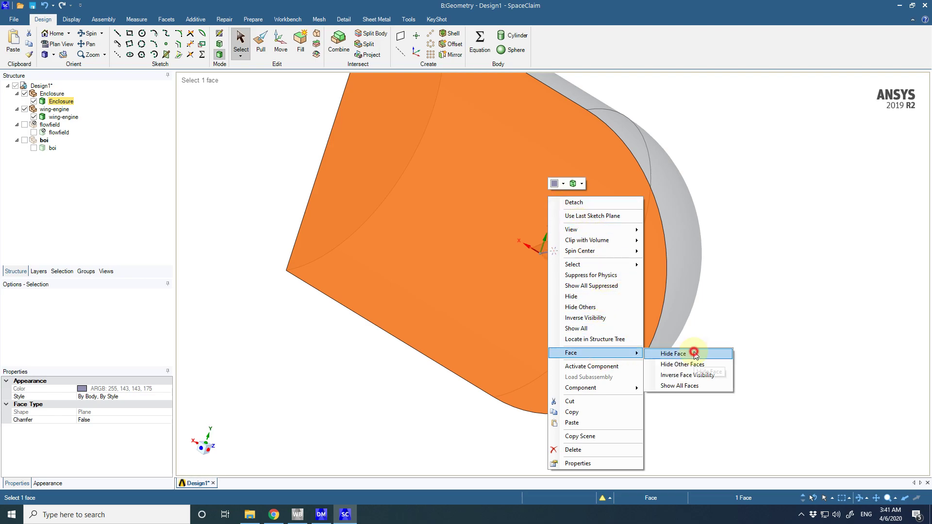
- Hide the enclosure's spherical, cylindrical and flat end faces together
click(652, 252)
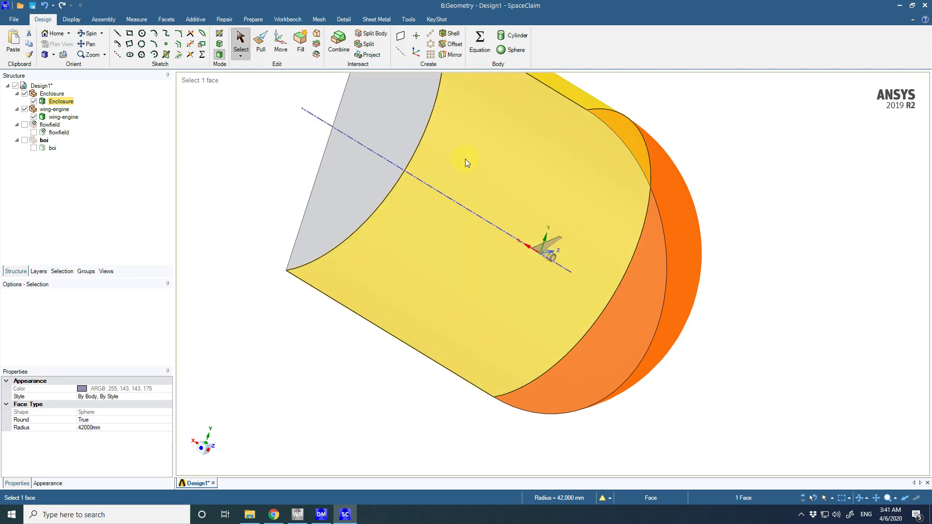
ctrl+click(466, 159)
ctrl+click(412, 130)
right_click(414, 129)
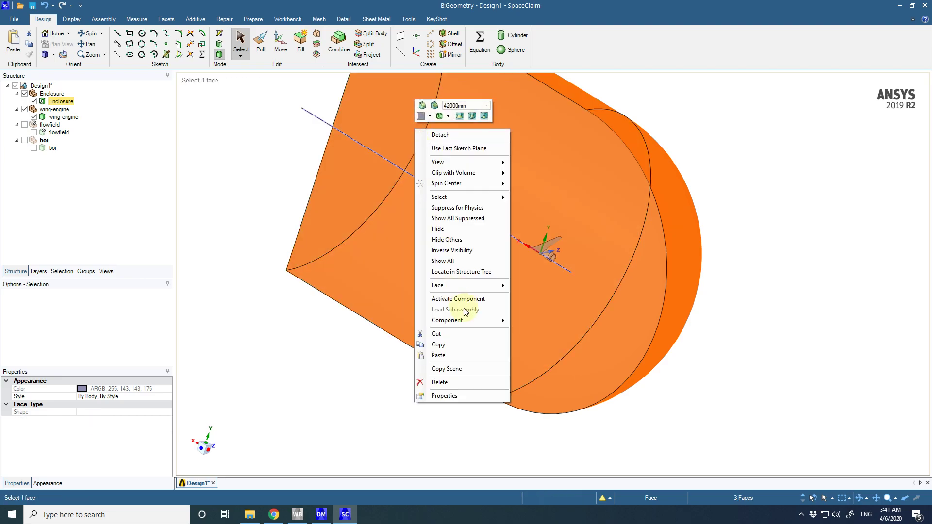
mouse_move(465, 286)
click(540, 286)
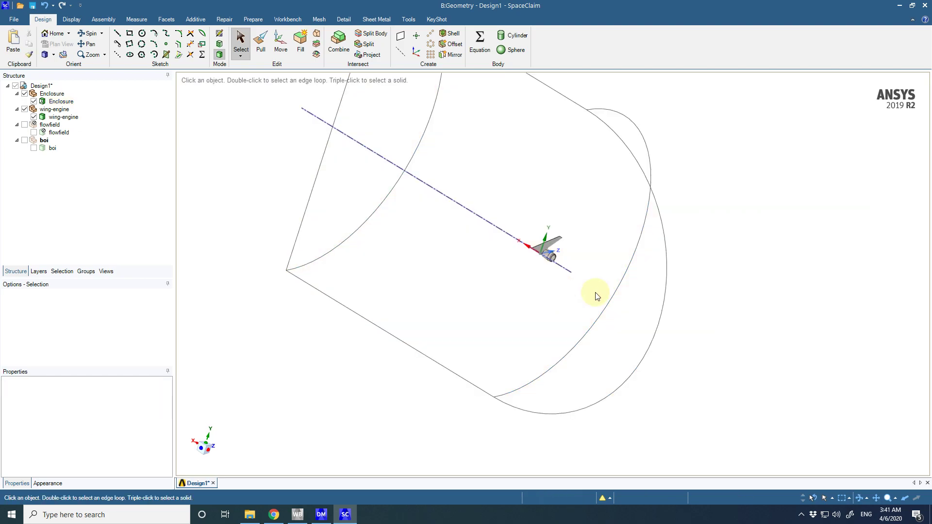
- Split the wing's upper face near the leading edge at 45% along its root edge
scroll(534, 331, up, 5)
scroll(473, 375, down, 2)
scroll(478, 378, up, 2)
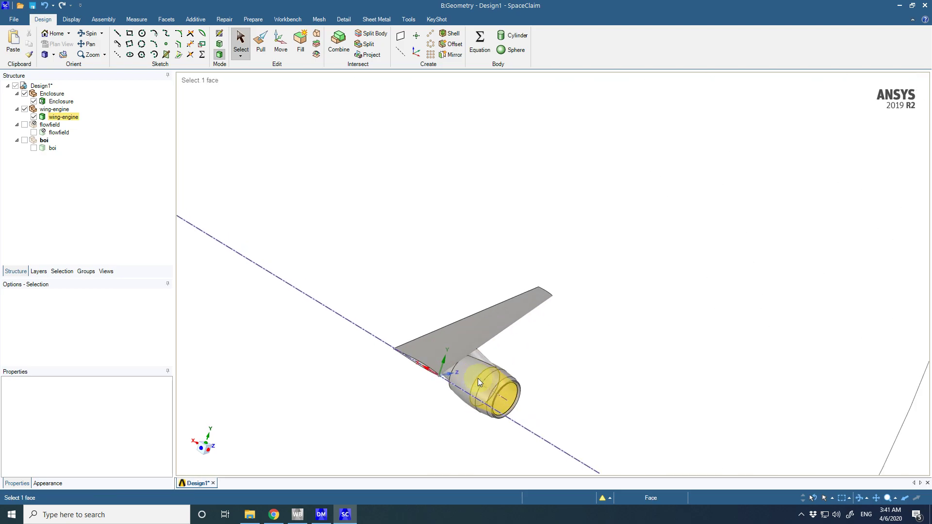
middle_drag(478, 378, 462, 391)
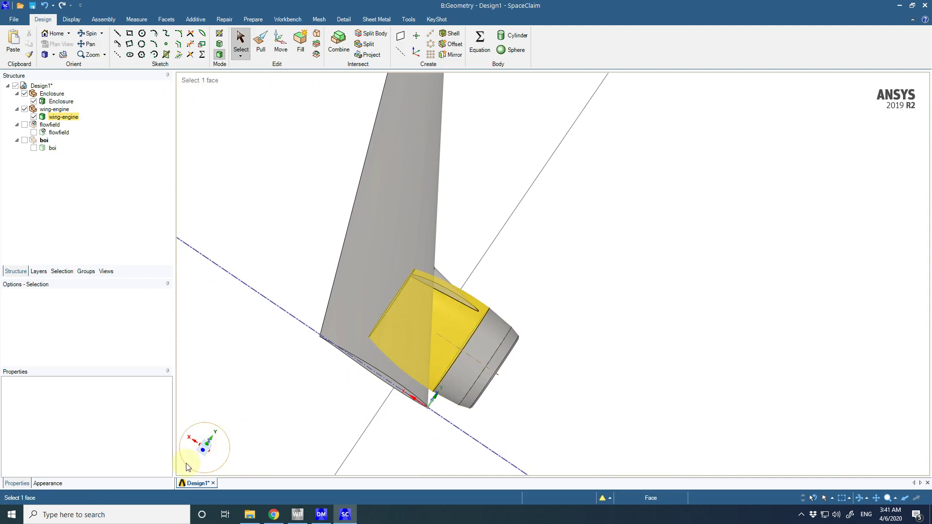
click(47, 55)
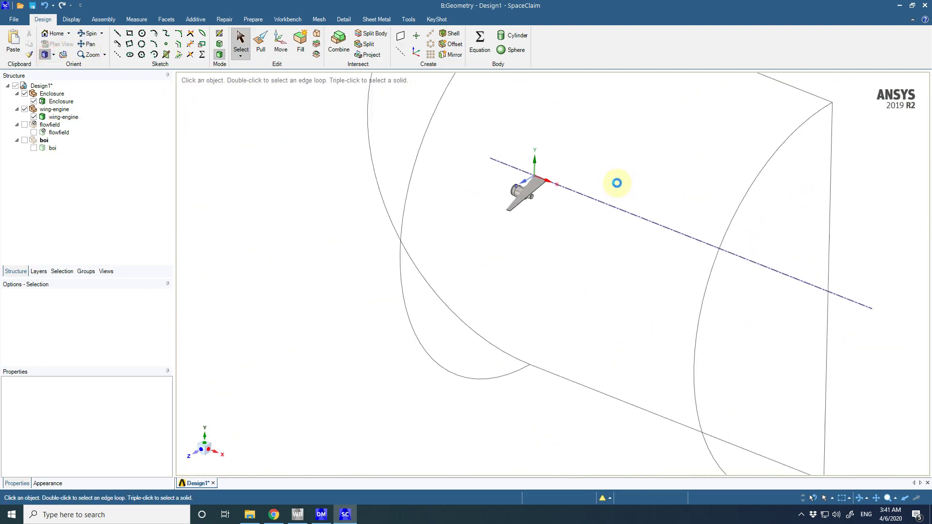
scroll(557, 258, up, 10)
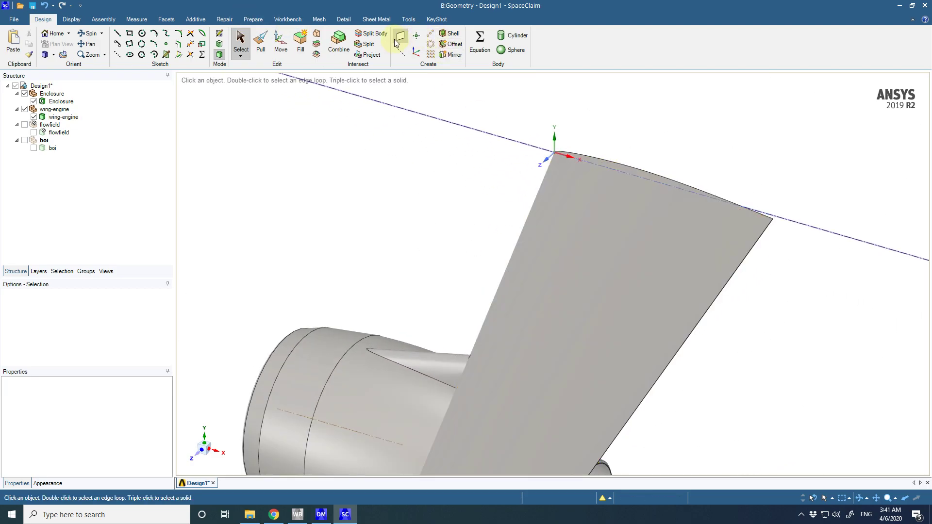
click(377, 45)
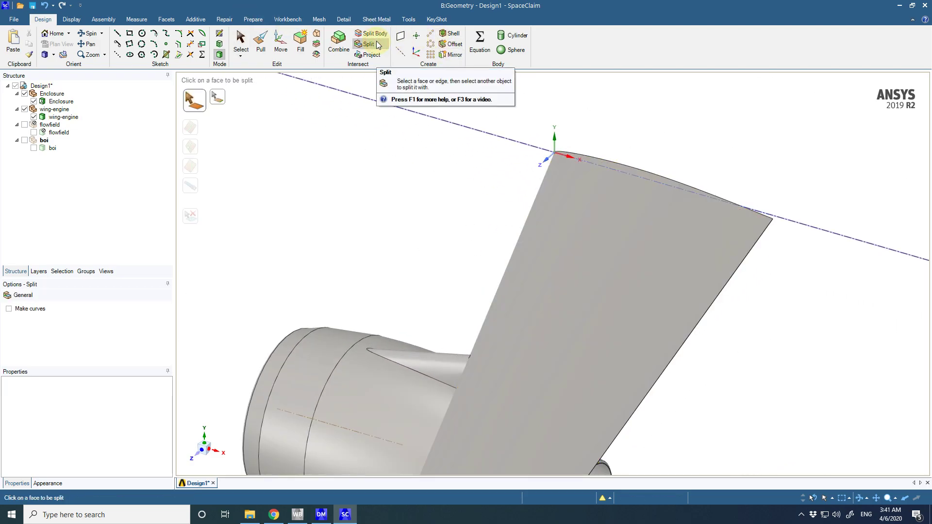
click(605, 210)
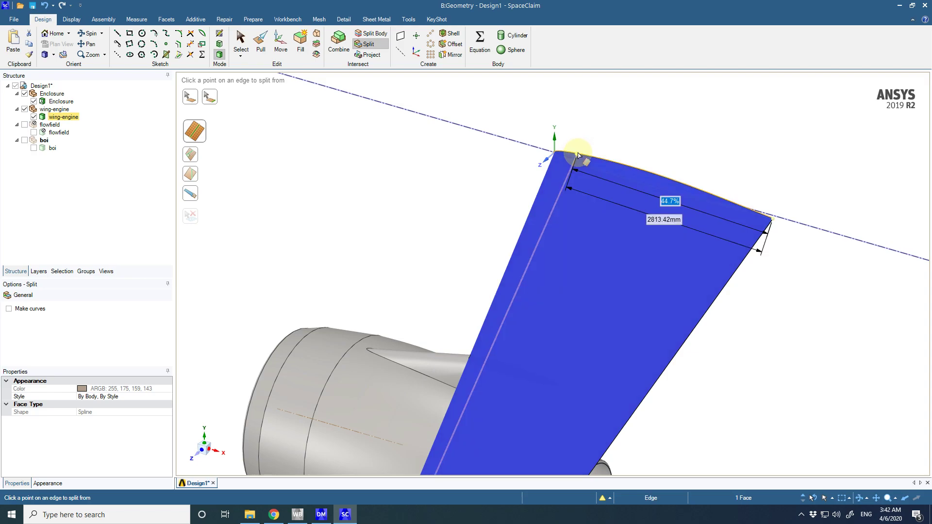
text(45)
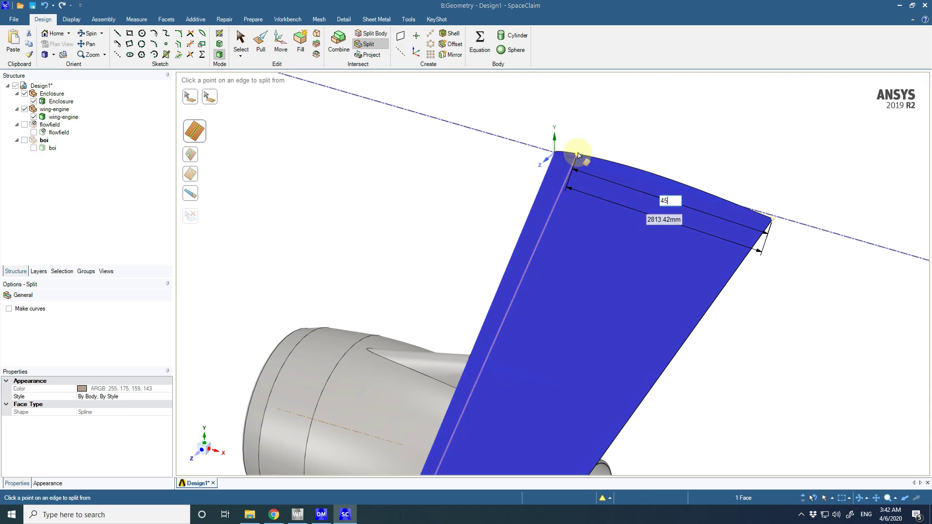
key(Escape)
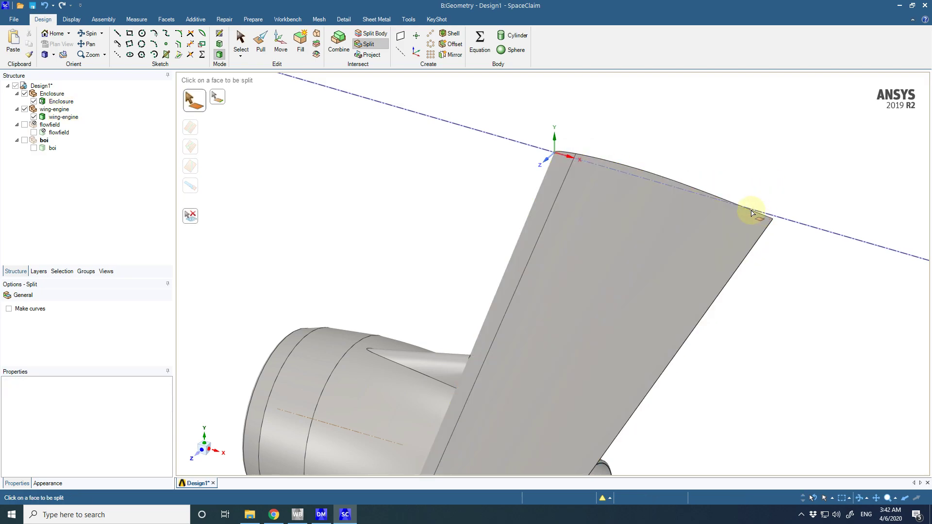
- Split the wing's upper face near the trailing edge at 20% along its root edge
click(666, 217)
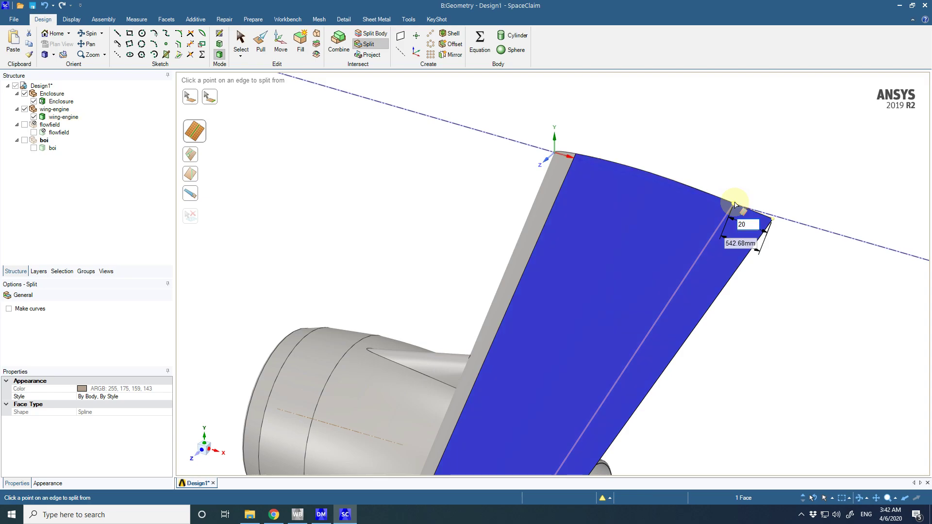
key(Return)
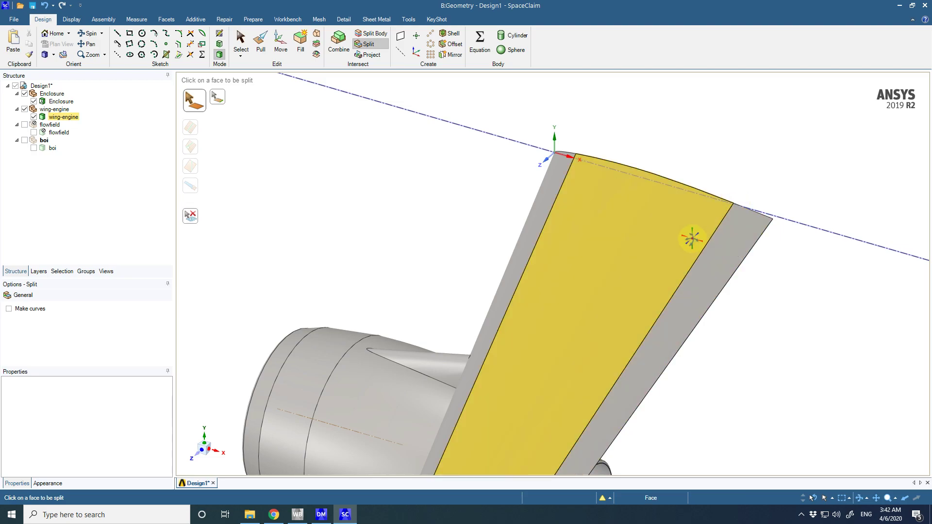
- Split the wing's lower face near the leading edge at about 19% along its root edge, and again near the trailing edge
middle_drag(689, 236, 566, 386)
middle_drag(642, 389, 441, 333)
scroll(524, 380, down, 10)
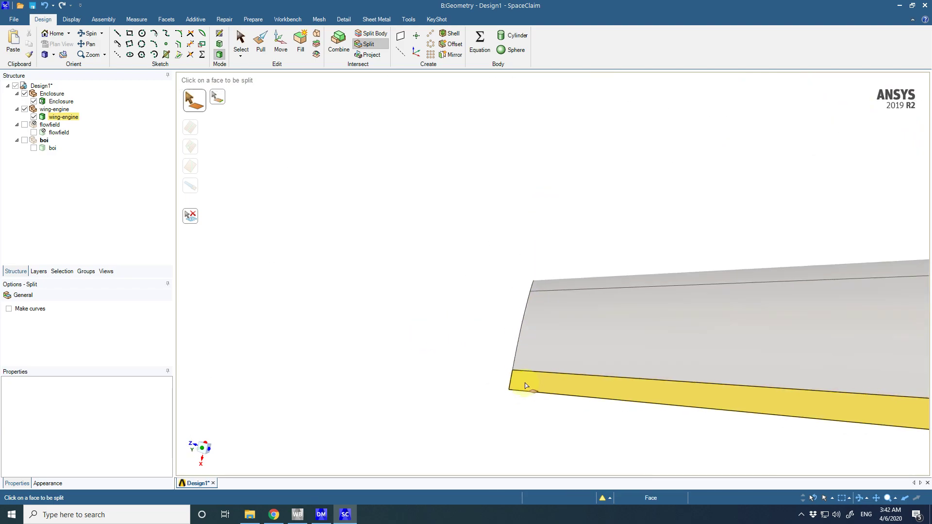
scroll(739, 396, up, 10)
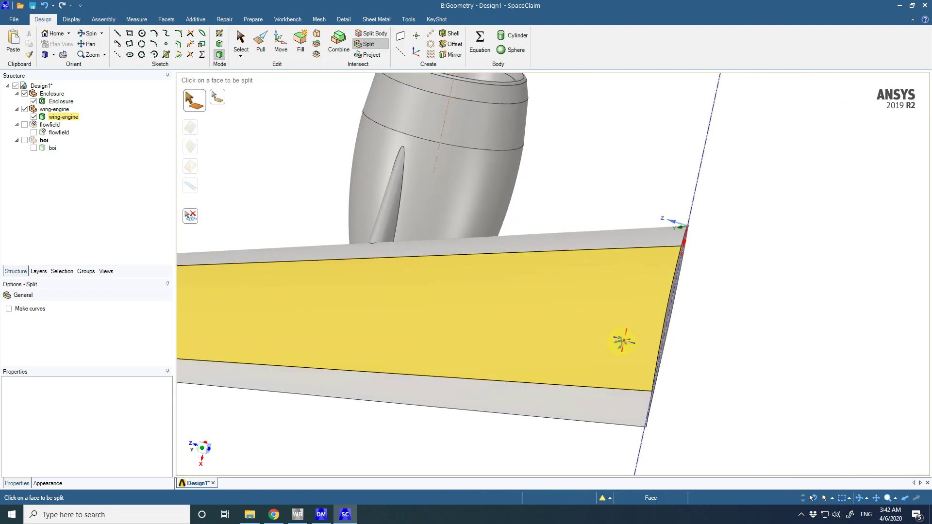
middle_drag(620, 339, 628, 311)
click(628, 311)
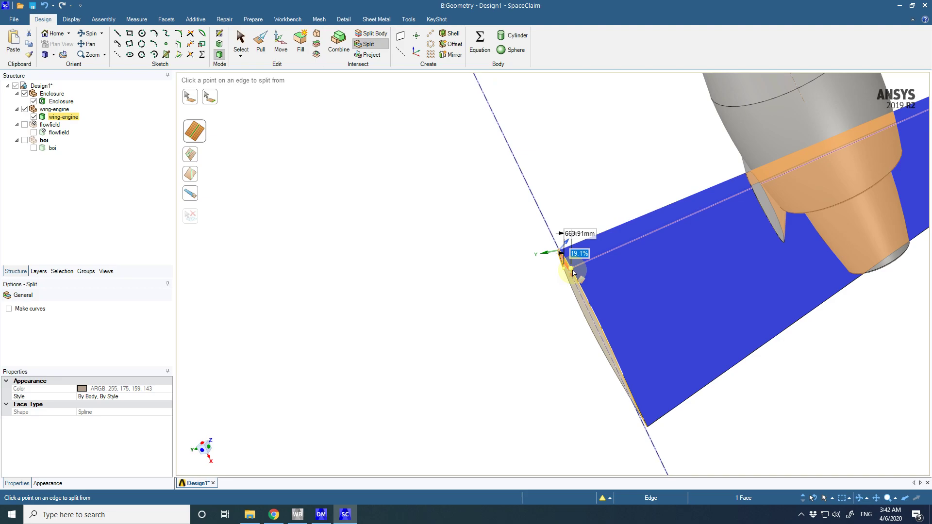
click(573, 271)
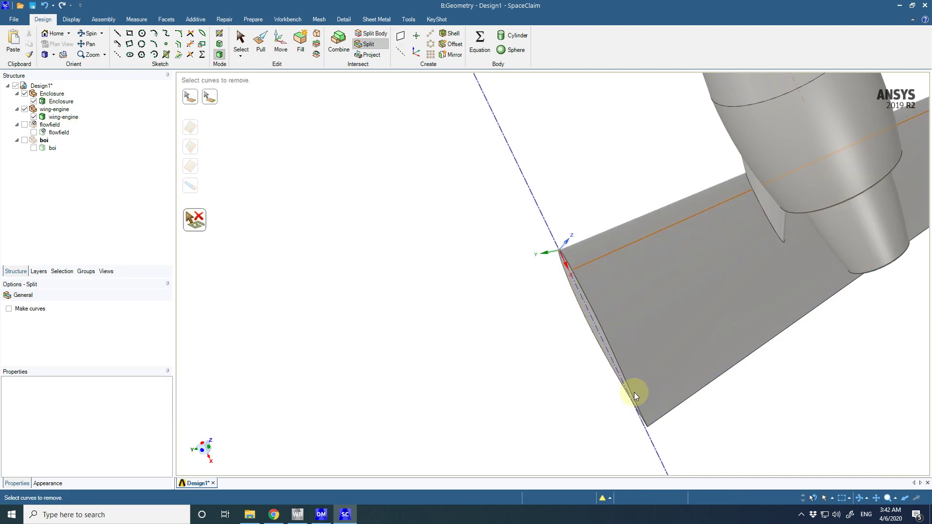
click(283, 135)
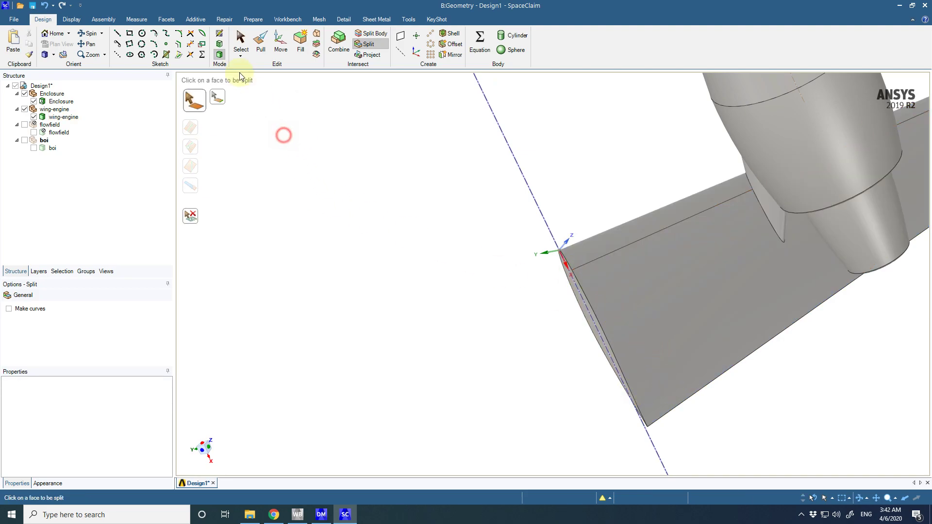
click(670, 328)
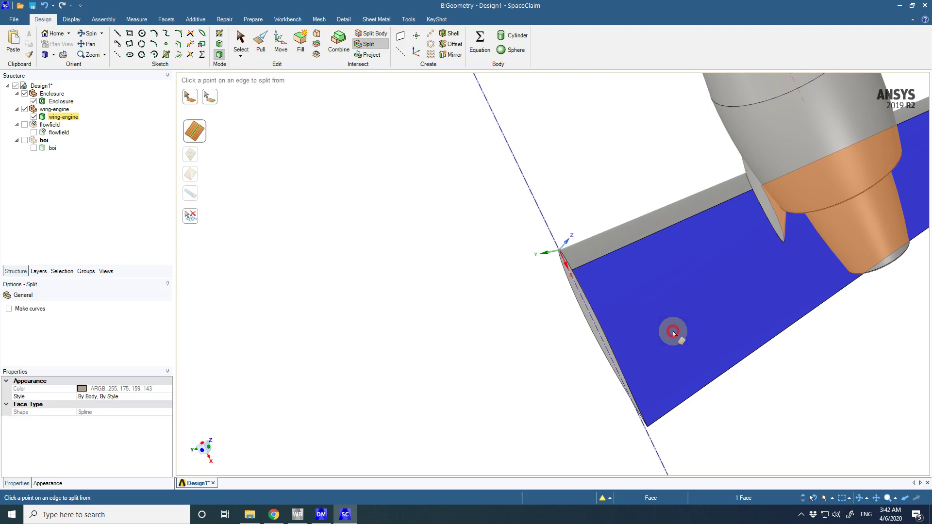
click(635, 406)
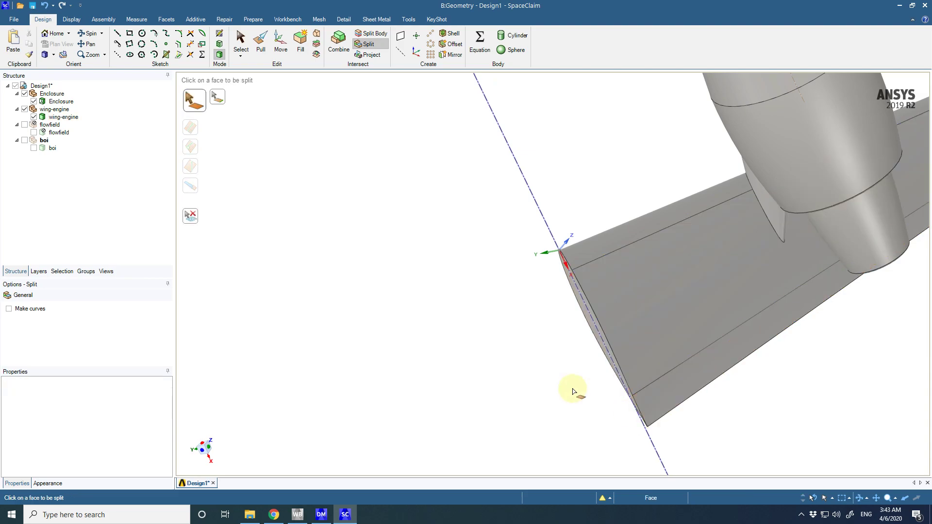
- Examine the split lines on the wing's upper and lower faces from the root to the tip
middle_drag(547, 362, 583, 340)
scroll(722, 358, down, 5)
scroll(826, 369, up, 10)
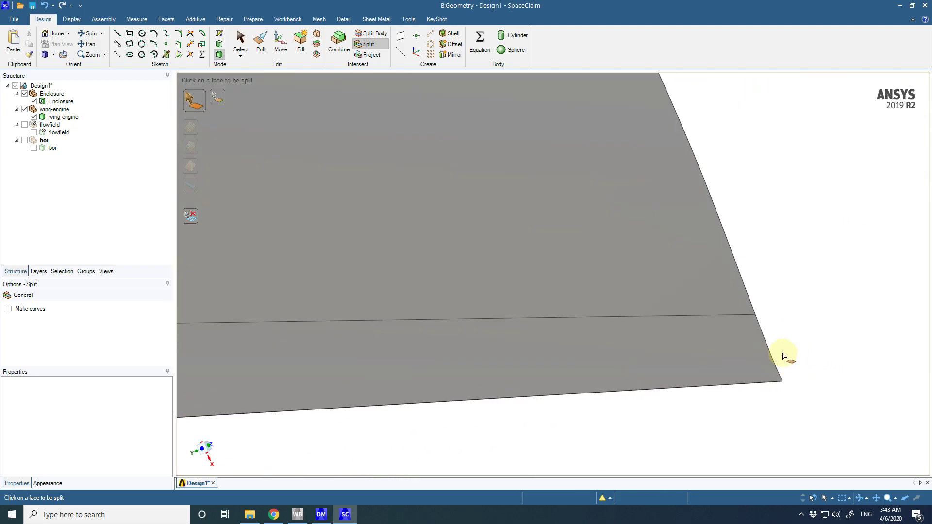
mouse_move(756, 354)
middle_down()
mouse_move(628, 380)
mouse_move(496, 387)
mouse_move(574, 377)
mouse_move(598, 327)
mouse_move(589, 339)
mouse_move(596, 359)
middle_up()
scroll(596, 359, down, 3)
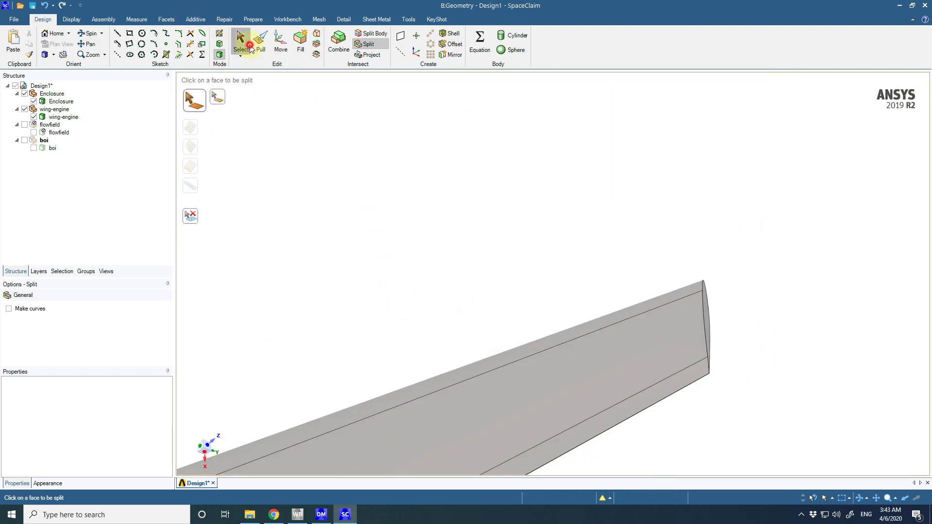
click(241, 42)
scroll(425, 302, down, 5)
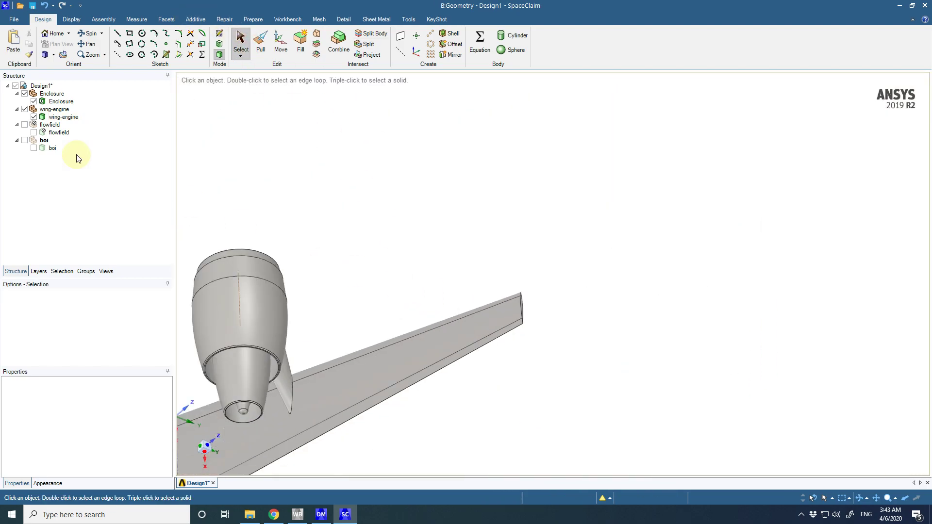
click(43, 57)
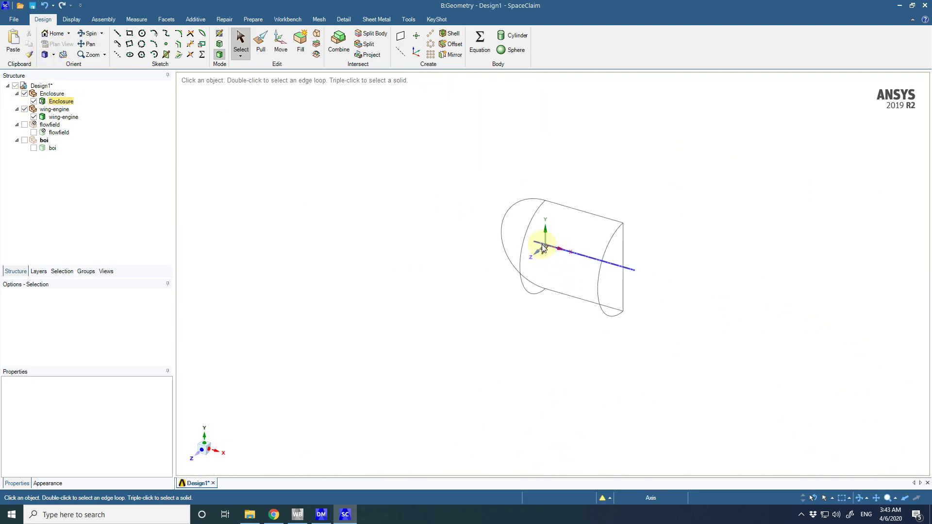
scroll(544, 248, up, 8)
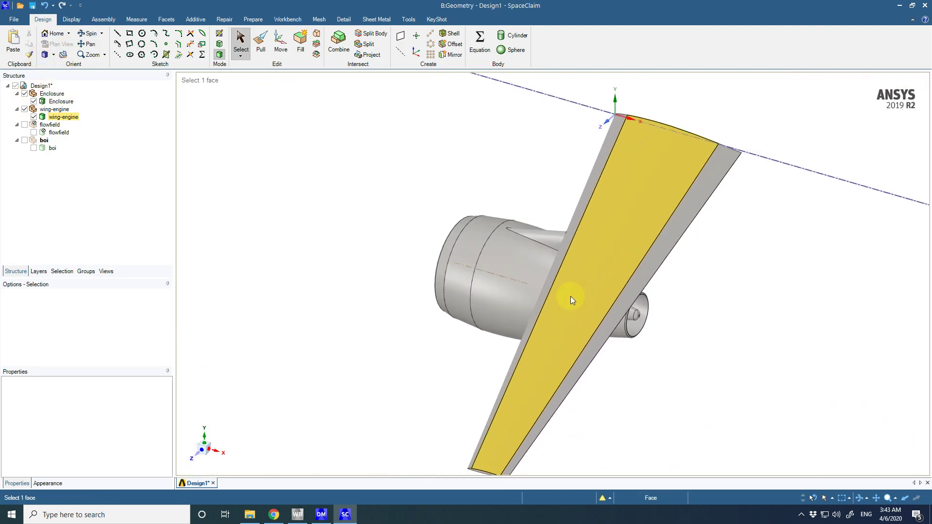
scroll(479, 262, up, 4)
scroll(483, 271, down, 8)
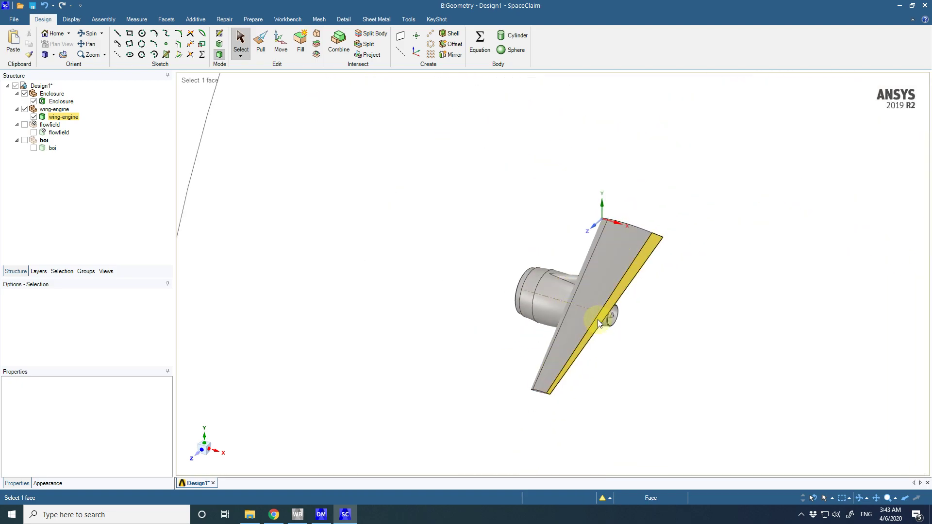
middle_drag(599, 320, 654, 295)
scroll(577, 372, down, 4)
scroll(576, 388, up, 10)
mouse_move(662, 248)
middle_down()
mouse_move(670, 246)
mouse_move(552, 229)
mouse_move(662, 239)
middle_up()
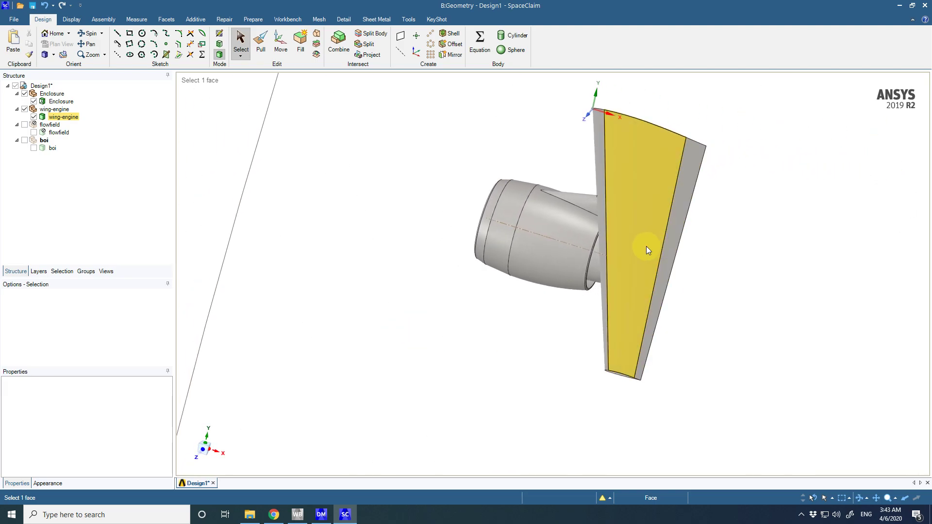
- Measure the length of the short edge at the wing tip's trailing edge, then clear the measurement and return to selecting
scroll(646, 246, down, 3)
scroll(639, 350, up, 10)
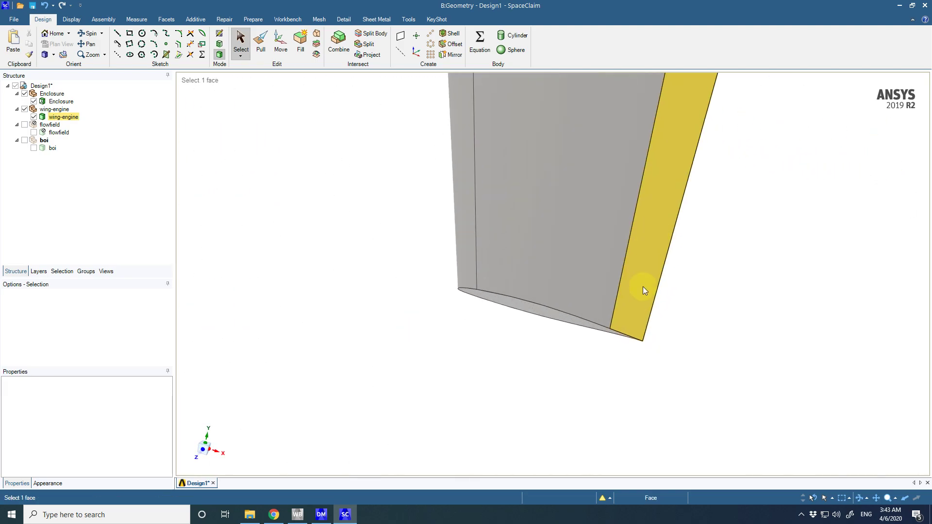
middle_drag(631, 380, 590, 362)
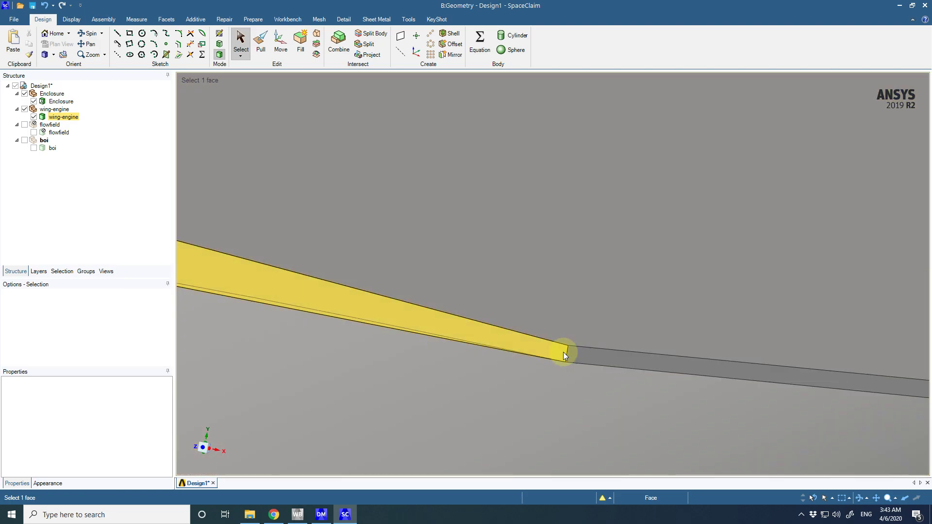
click(566, 353)
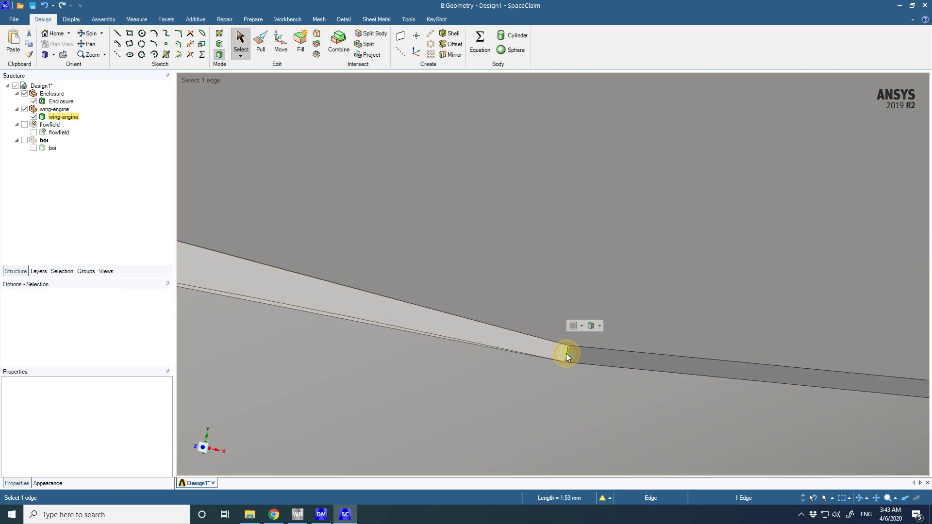
click(104, 20)
click(136, 20)
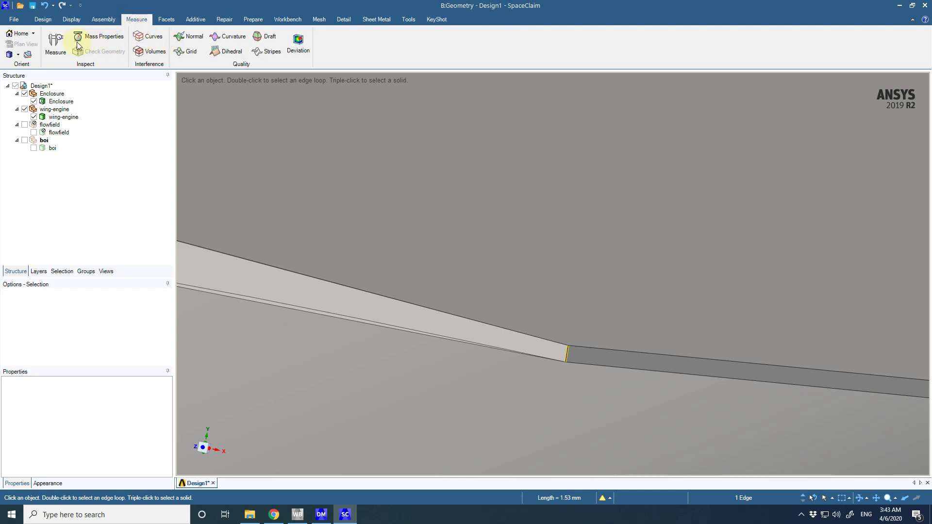
click(56, 43)
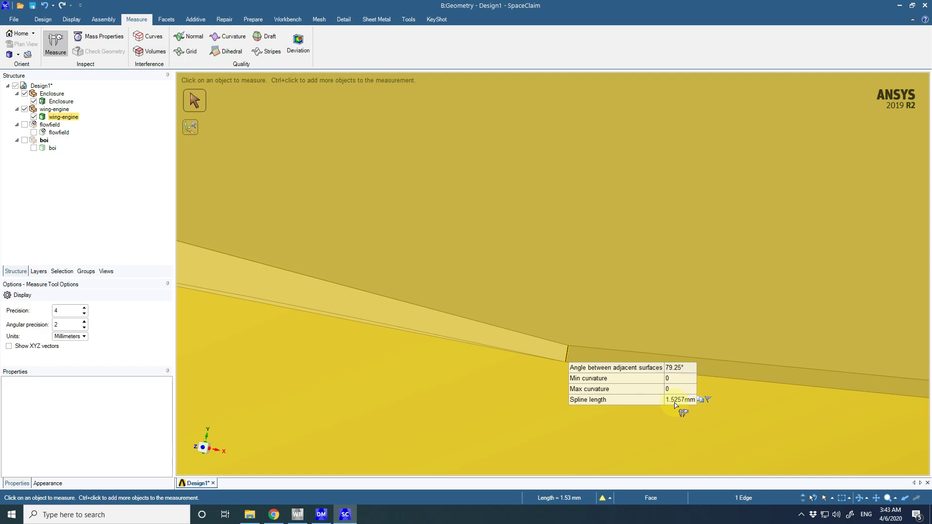
scroll(676, 406, down, 10)
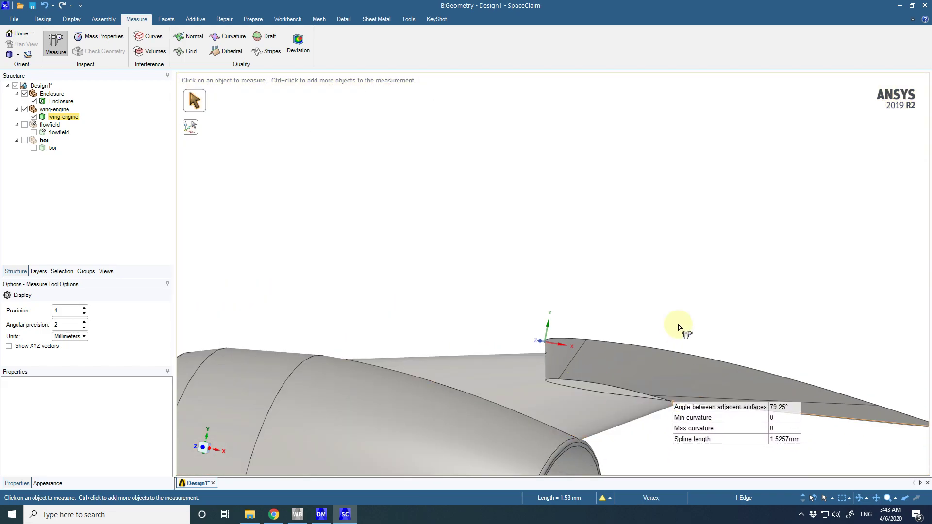
click(661, 295)
scroll(661, 295, down, 5)
middle_drag(649, 287, 752, 305)
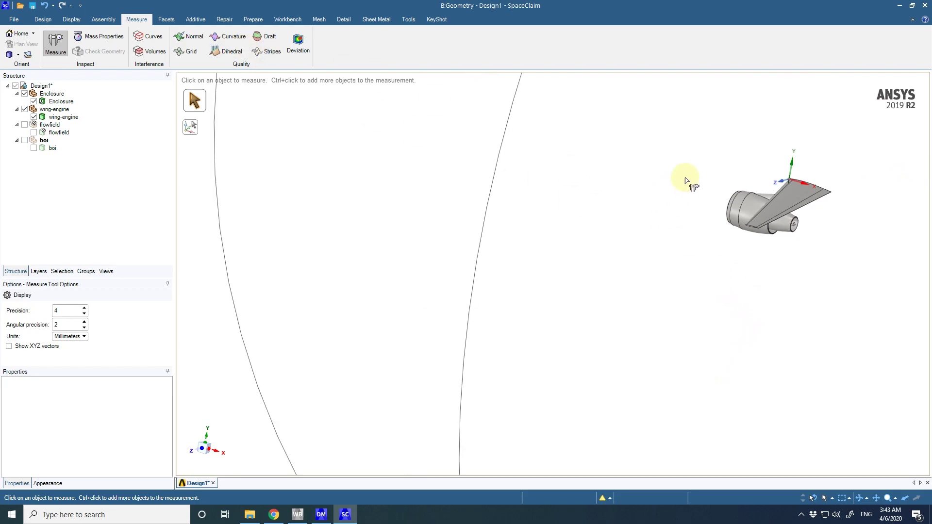
scroll(825, 190, up, 3)
scroll(826, 191, up, 2)
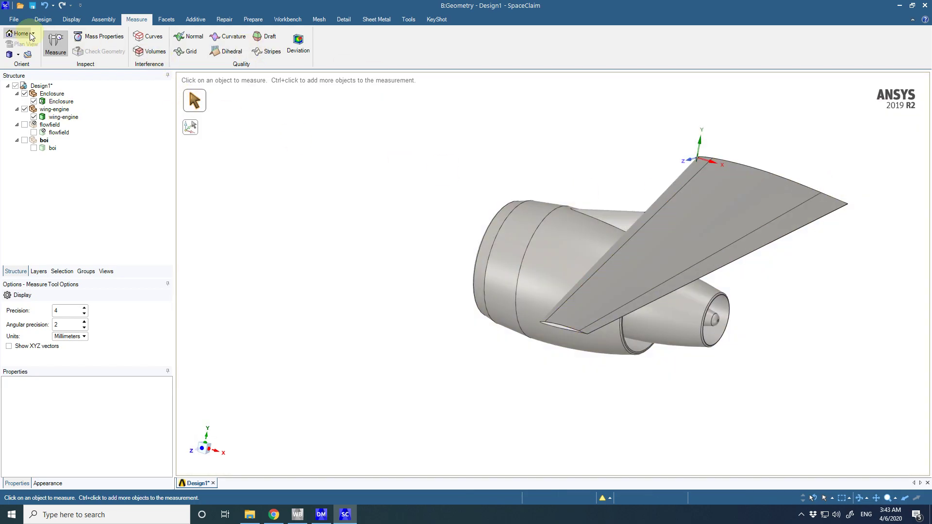
click(43, 19)
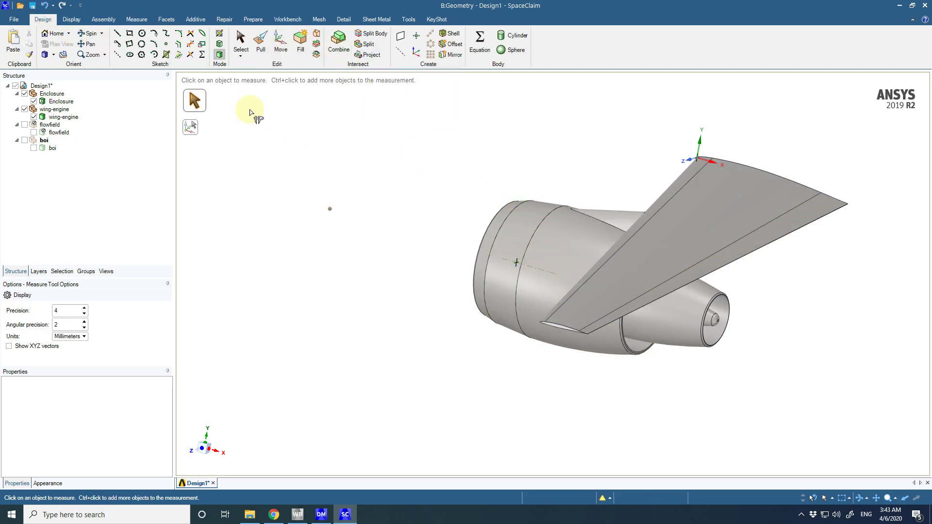
click(241, 40)
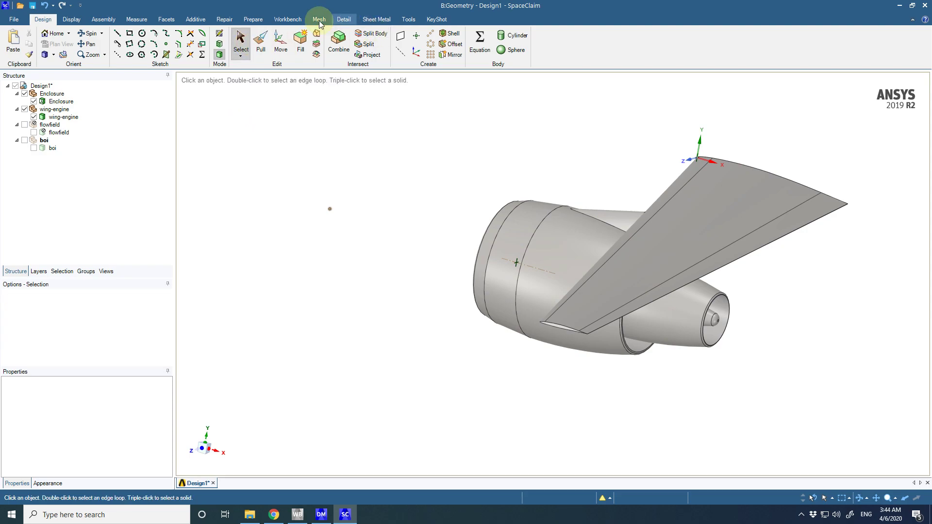
click(297, 20)
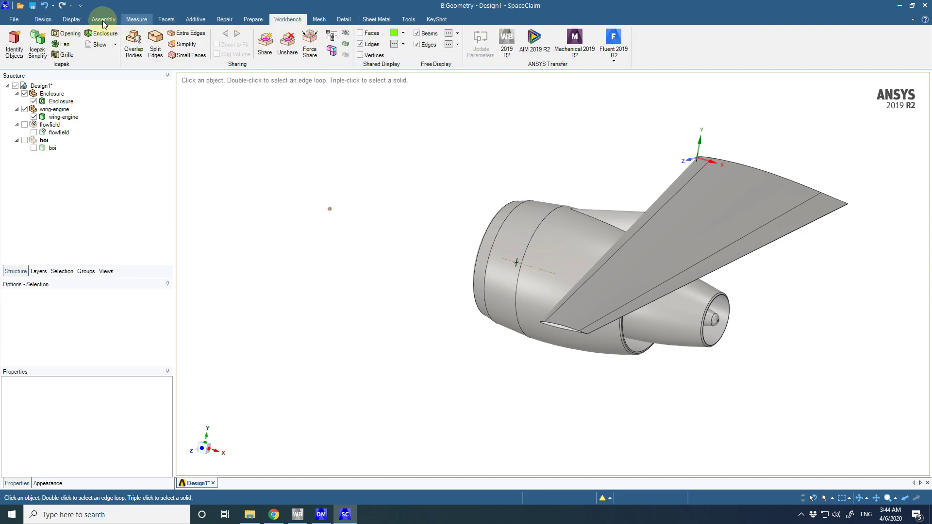
click(14, 19)
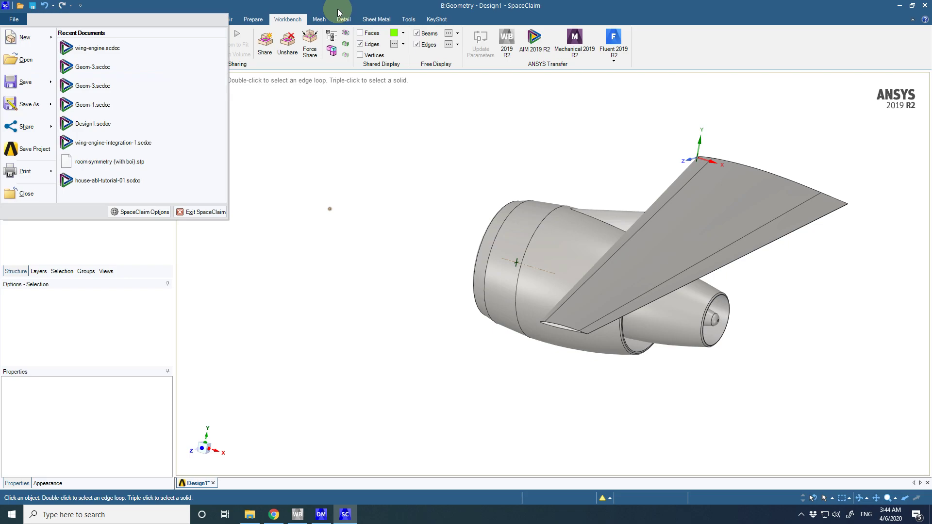
click(333, 12)
click(42, 21)
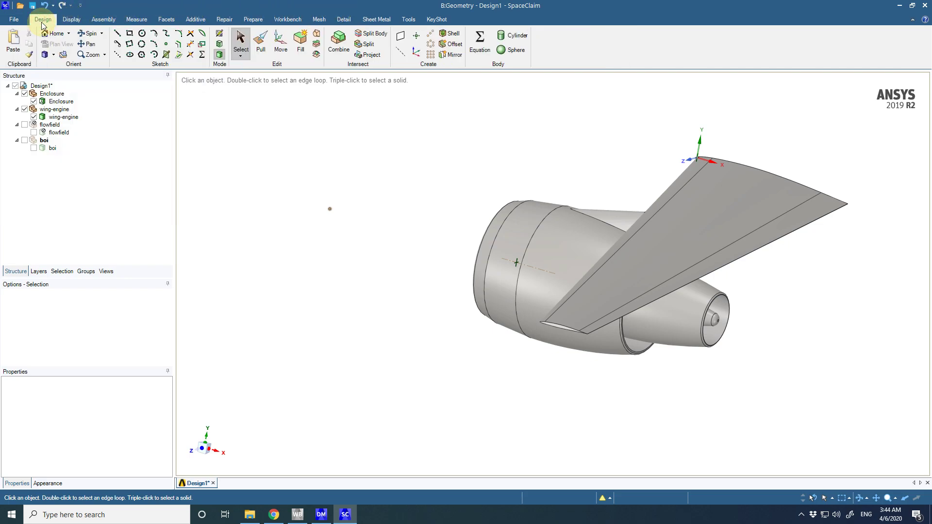
click(500, 215)
key(Escape)
- Create a named selection called wing-le from the wing's narrow leading-edge face
click(86, 273)
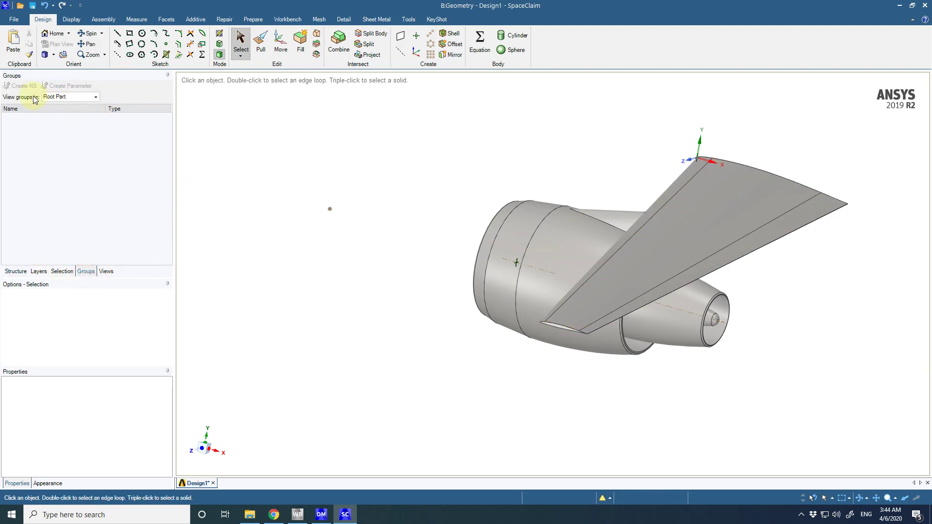
click(695, 257)
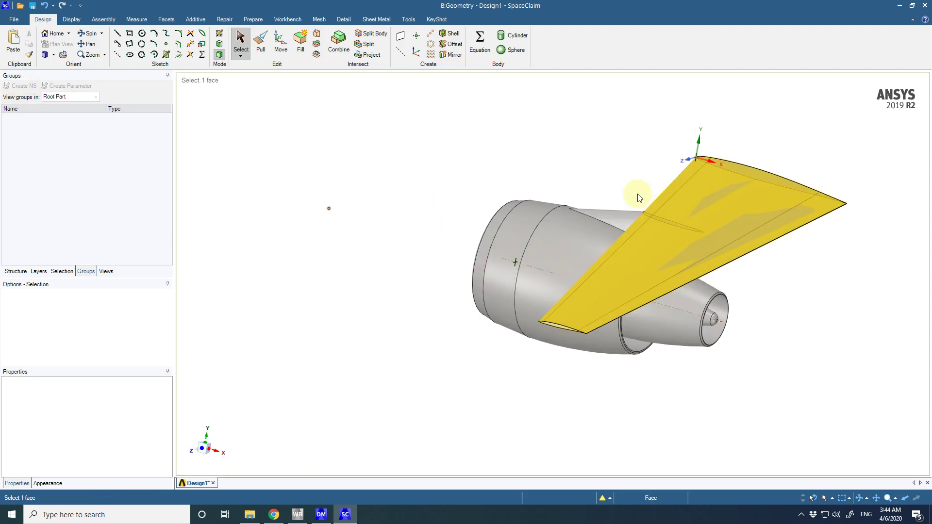
click(650, 210)
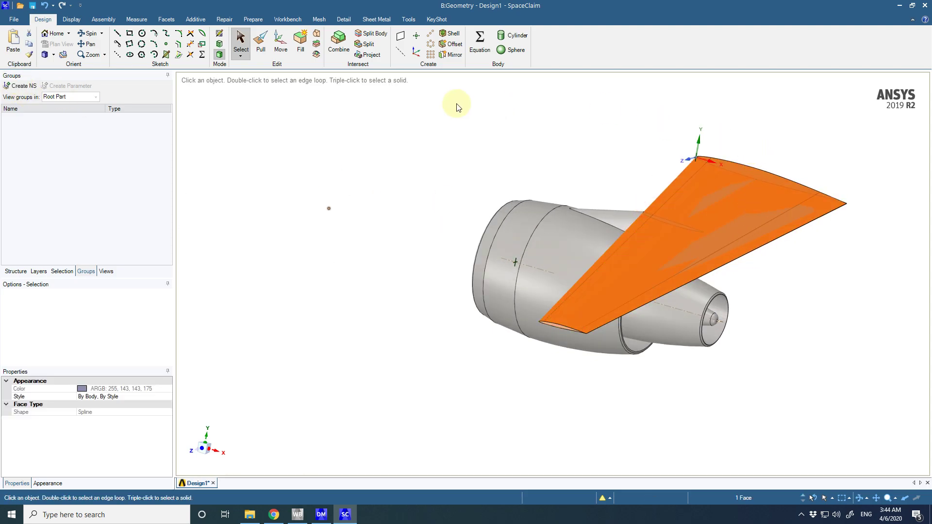
click(474, 219)
scroll(435, 250, up, 5)
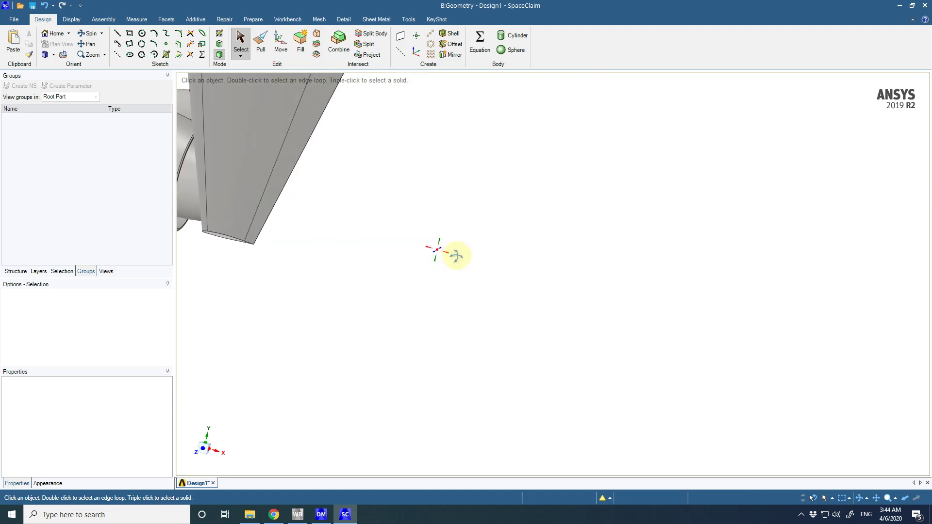
scroll(439, 253, down, 4)
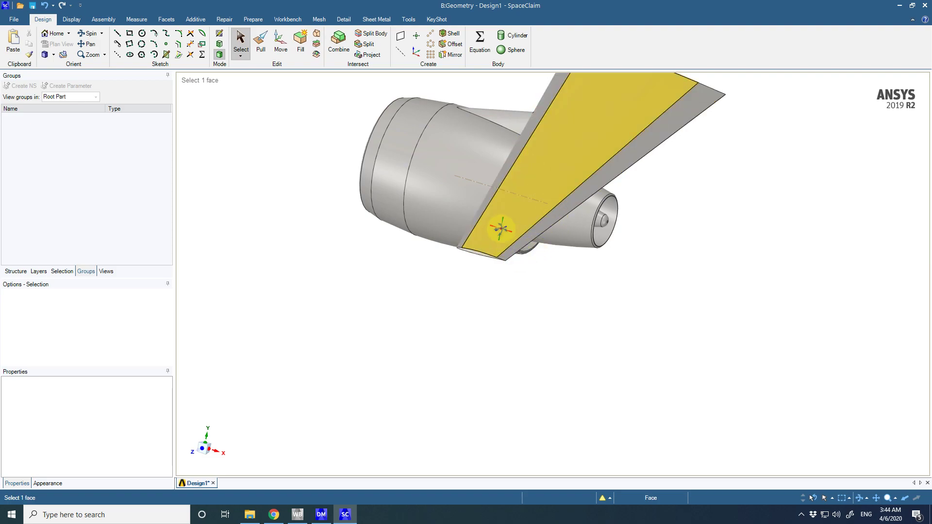
middle_drag(501, 228, 622, 194)
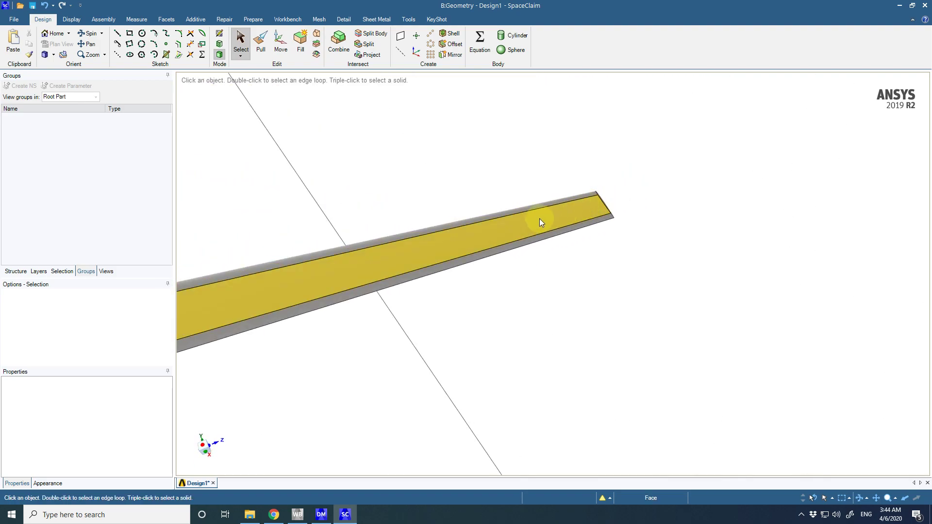
middle_drag(540, 223, 479, 304)
click(234, 272)
scroll(289, 261, down, 5)
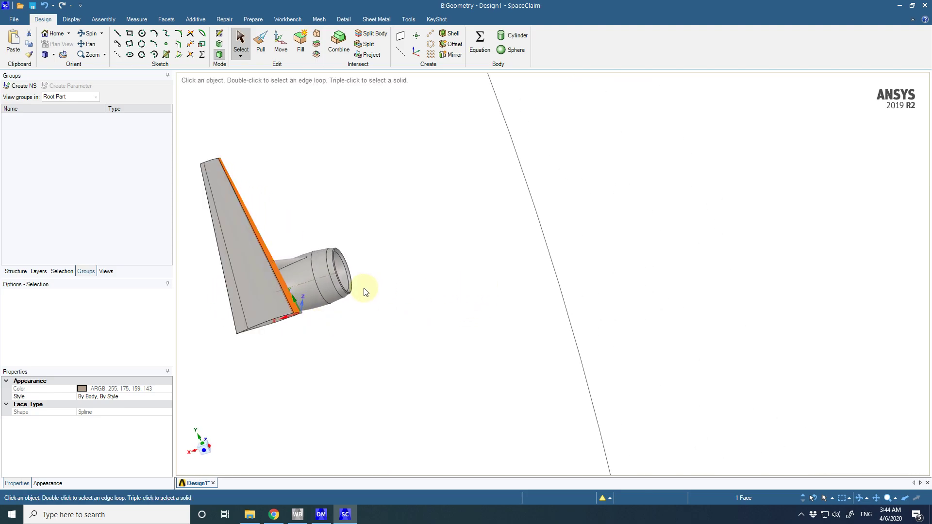
scroll(311, 284, up, 5)
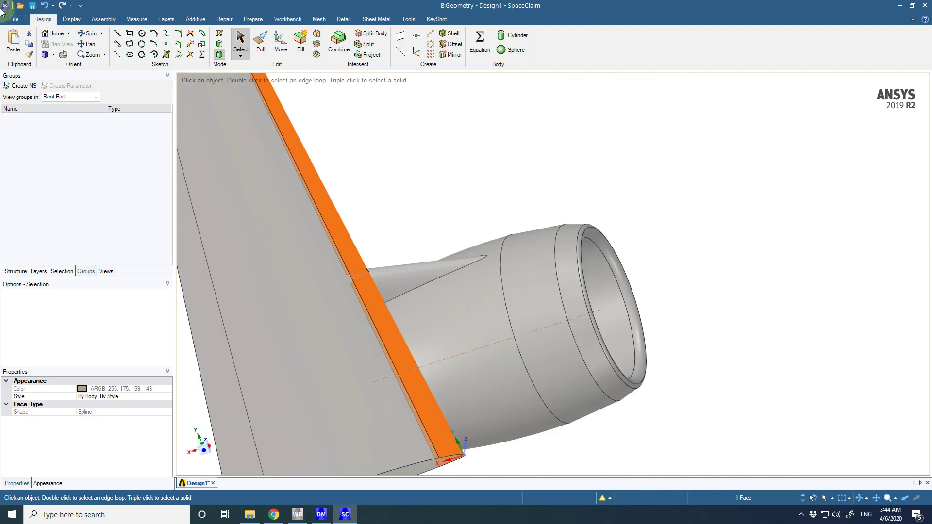
click(21, 87)
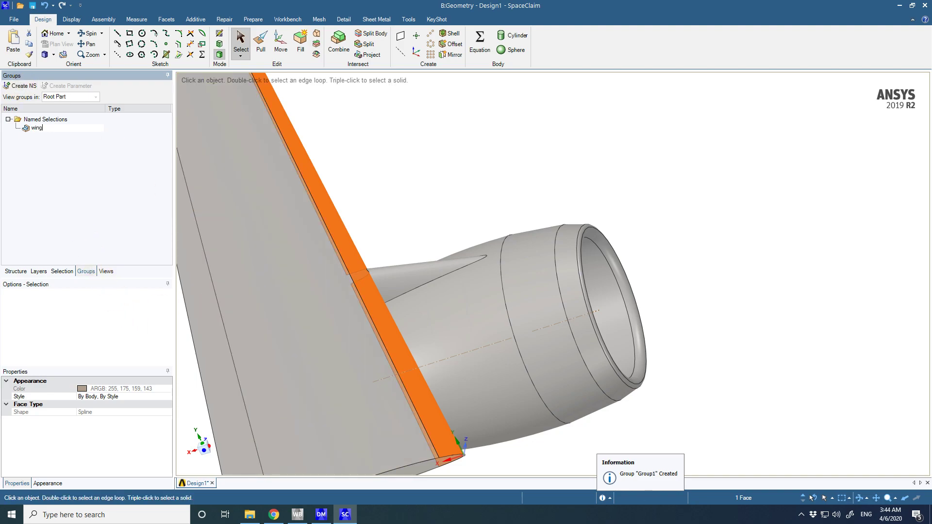
click(75, 218)
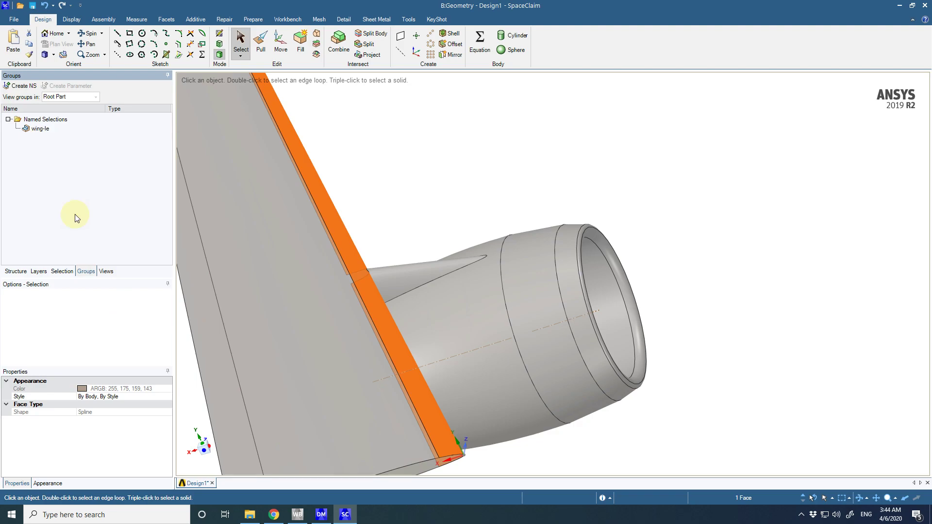
- Create a named selection called wing-panel-1 from the wing's upper and lower middle faces between the split lines
click(299, 274)
scroll(299, 275, down, 5)
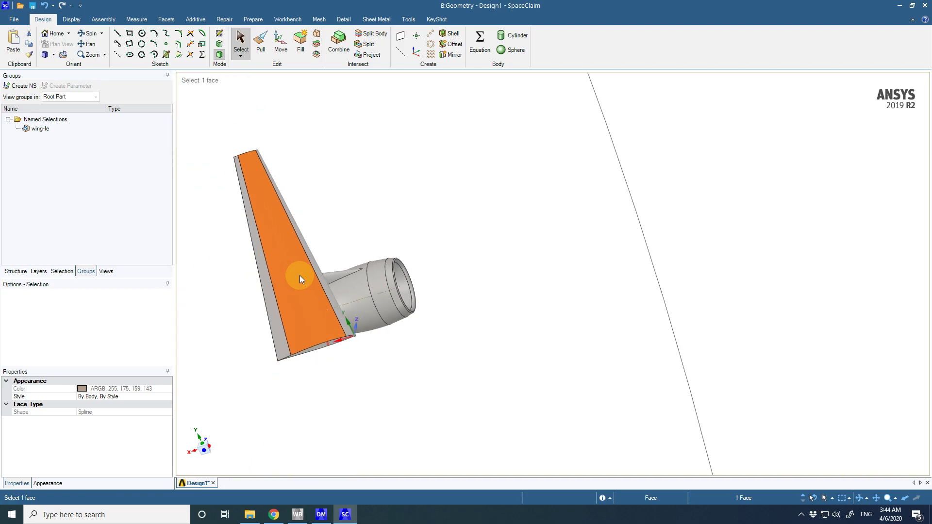
scroll(321, 348, up, 5)
mouse_move(322, 333)
middle_down()
mouse_move(291, 290)
mouse_move(343, 371)
middle_up()
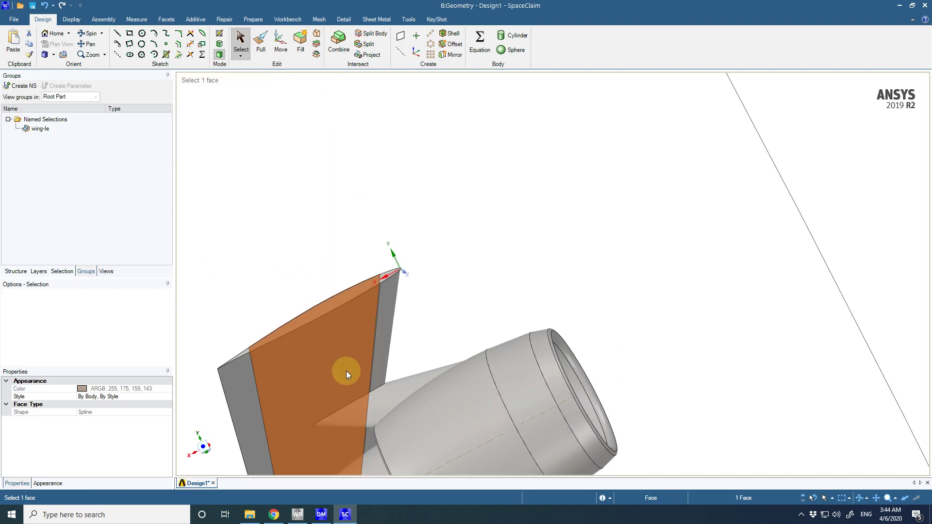
ctrl+click(312, 365)
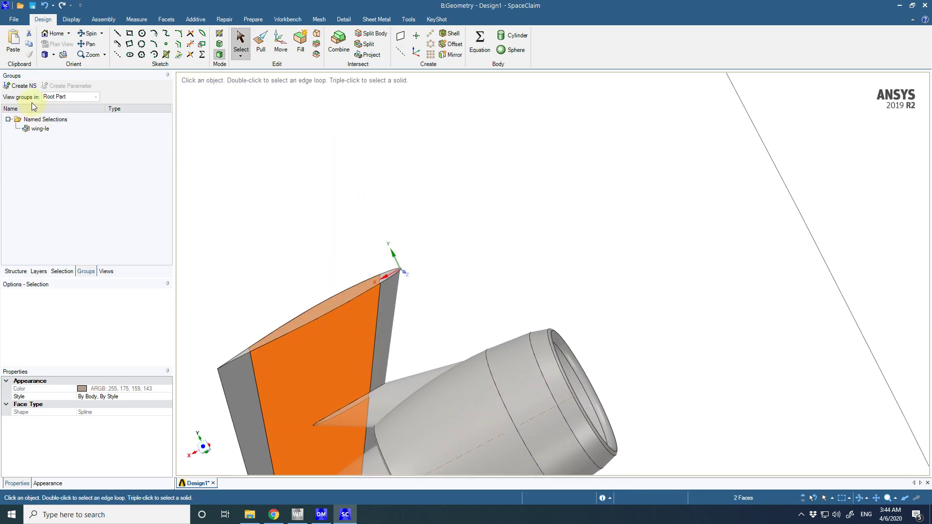
click(24, 87)
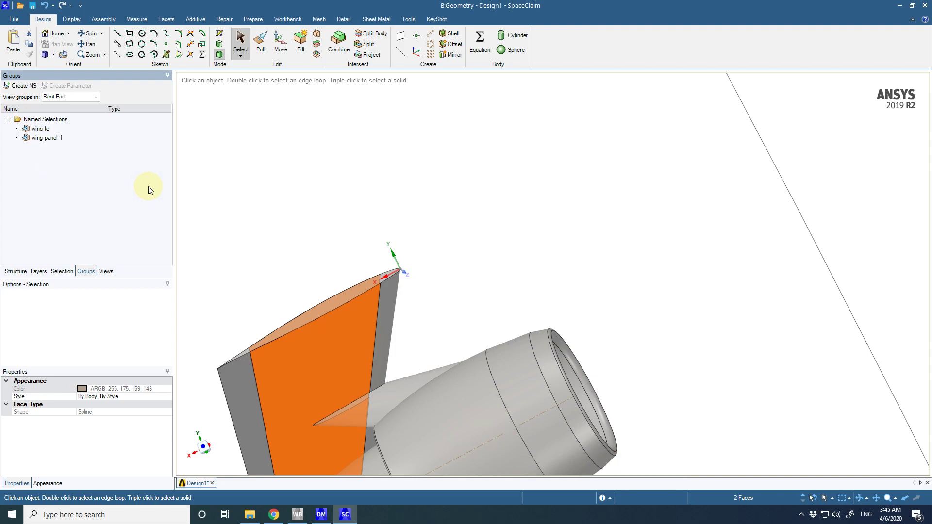
- Create a named selection called wing-panel-2 from the wing's upper and lower split strips near the trailing edge
click(241, 388)
middle_drag(293, 396, 266, 397)
ctrl+click(239, 384)
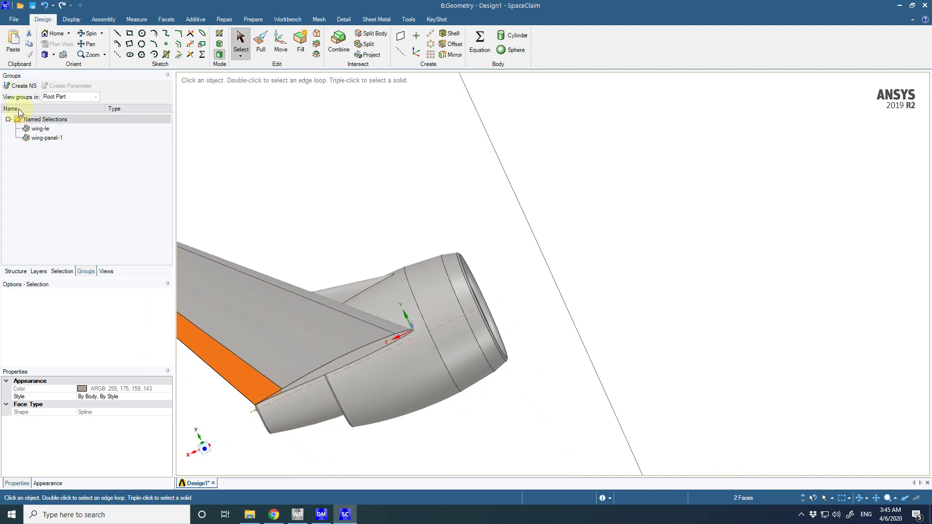
click(15, 87)
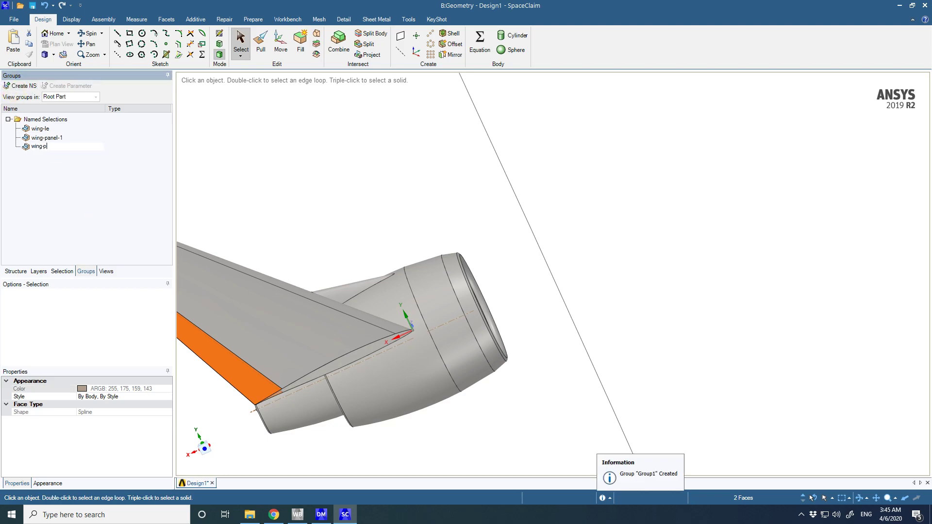
text(wing-panel-2)
key(Return)
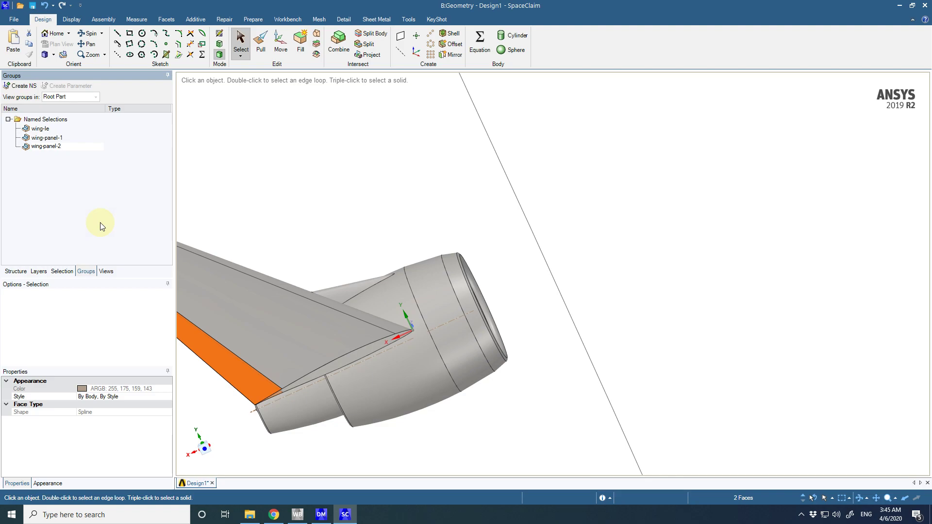
- Create a named selection called wing-te from the thin face along the wing's blunt trailing edge
scroll(278, 332, down, 4)
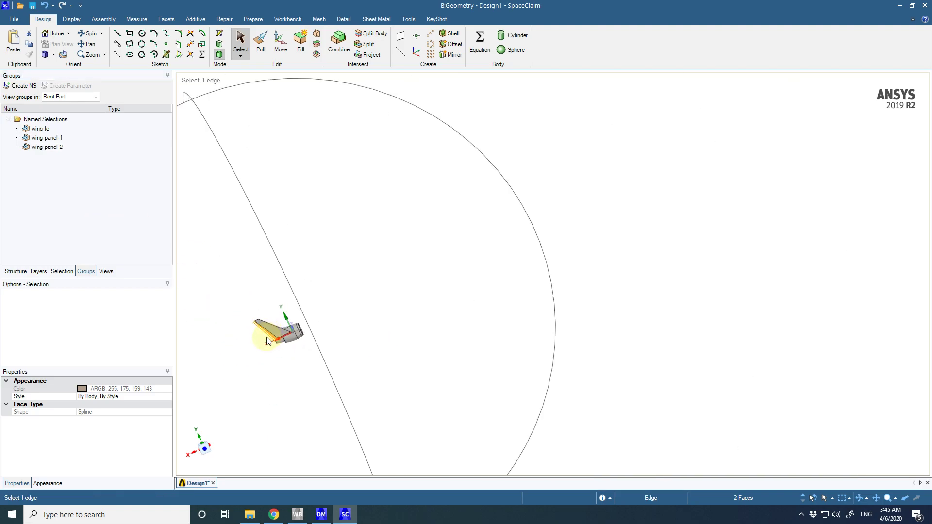
scroll(293, 337, up, 6)
scroll(294, 337, up, 3)
middle_drag(335, 316, 358, 341)
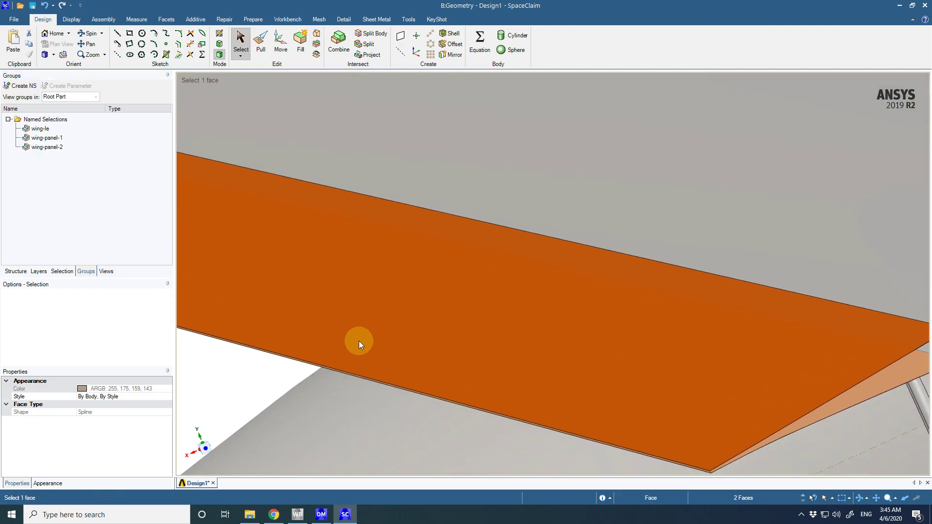
scroll(351, 359, down, 3)
scroll(281, 352, up, 5)
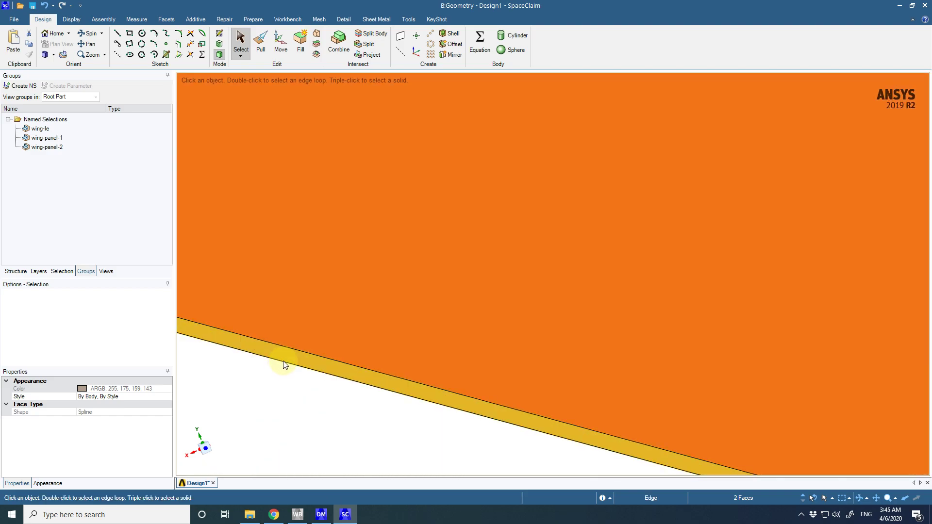
click(283, 360)
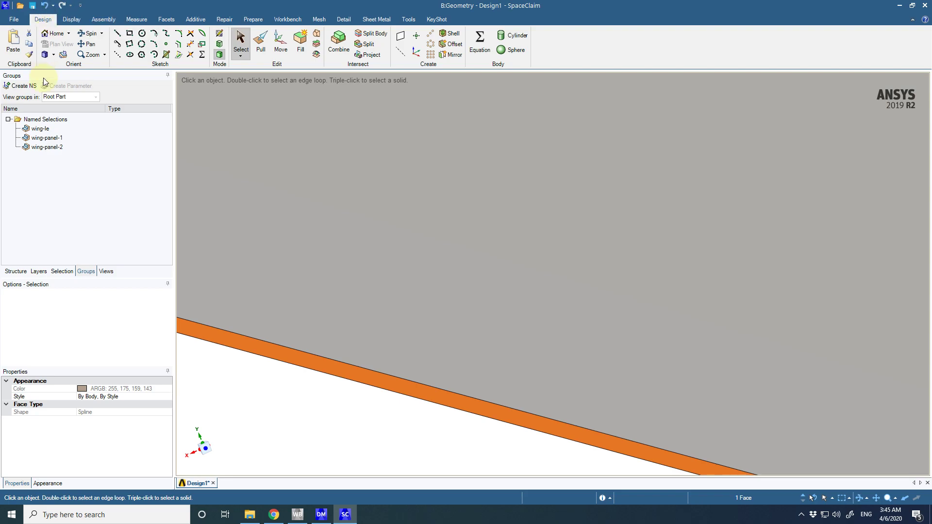
click(16, 88)
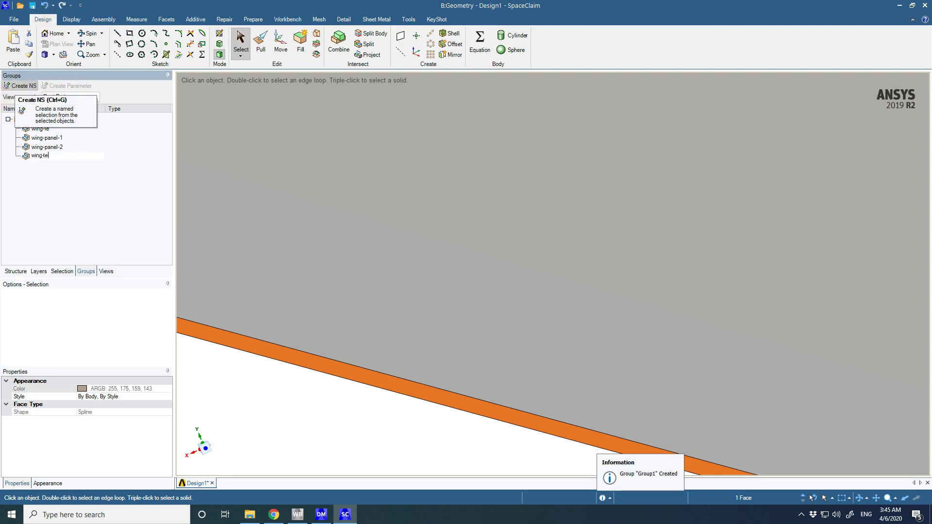
- Create a named selection called wing-tip from the planar airfoil-shaped face at the wing's outer end
scroll(490, 264, down, 10)
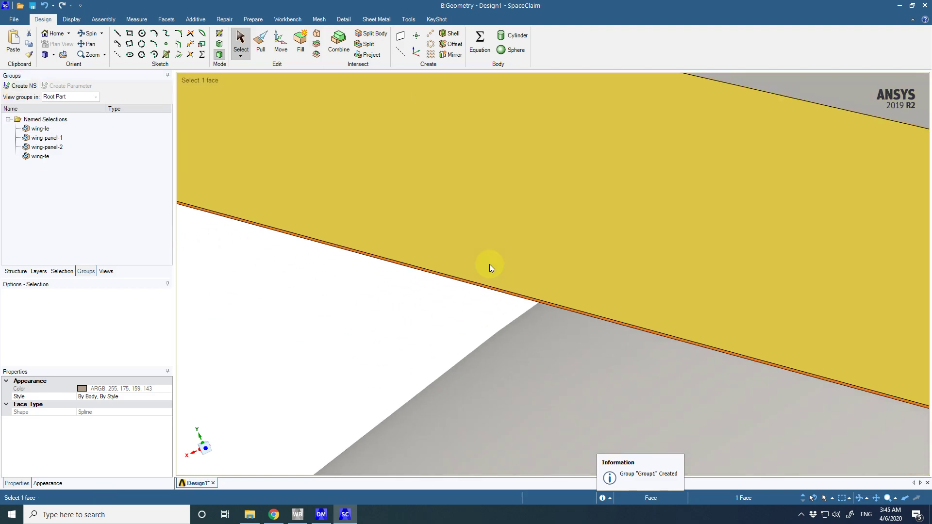
scroll(670, 284, up, 5)
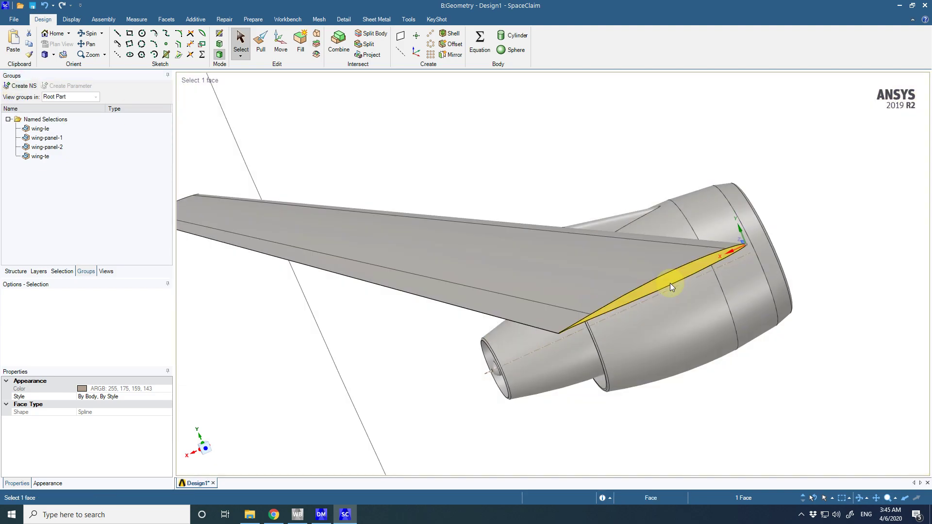
middle_drag(610, 313, 586, 299)
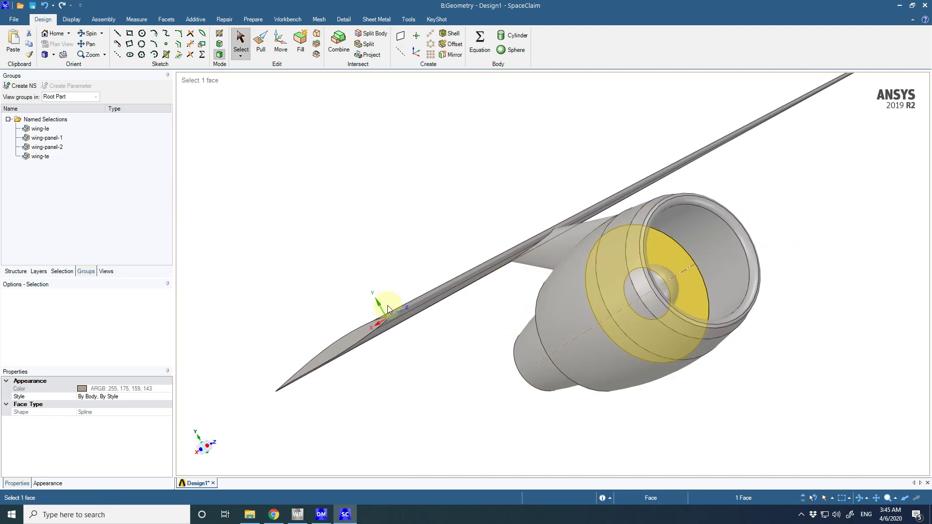
middle_drag(354, 340, 527, 319)
scroll(624, 261, down, 3)
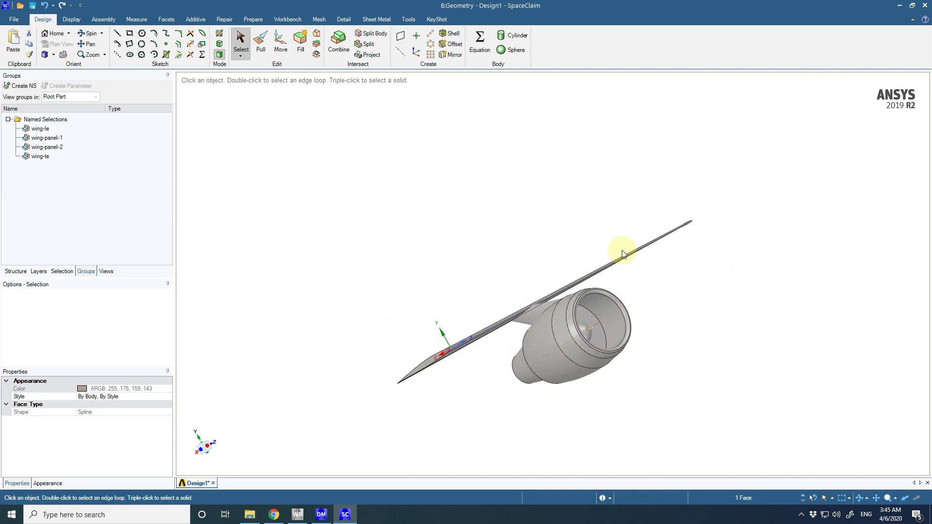
scroll(650, 239, up, 6)
middle_drag(668, 243, 520, 306)
scroll(521, 306, down, 8)
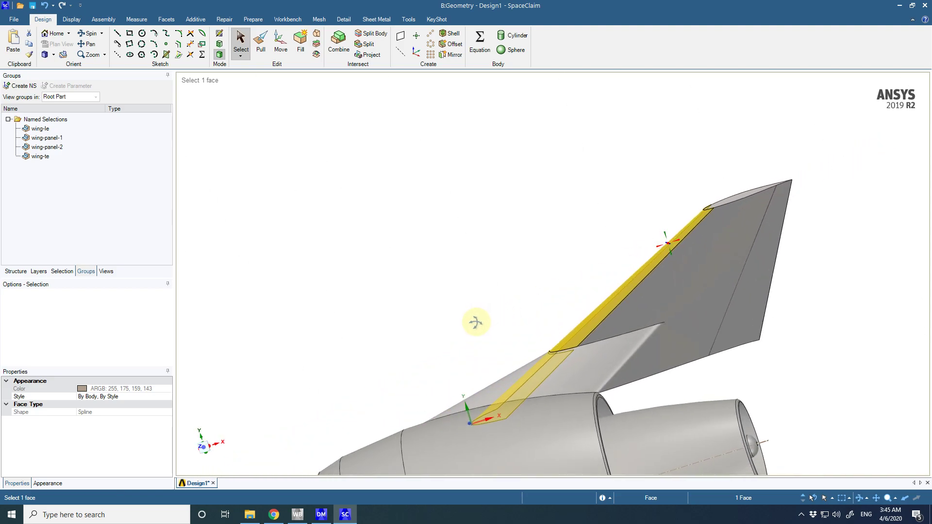
scroll(713, 217, up, 5)
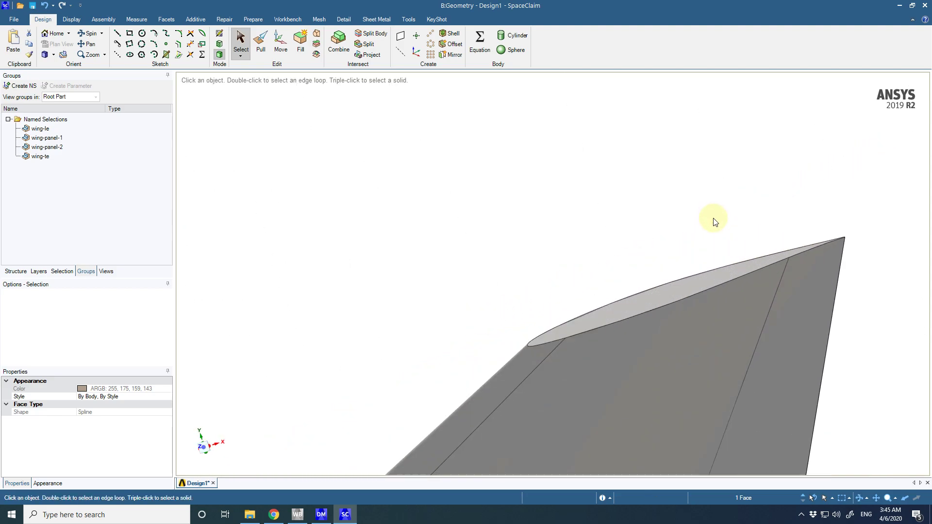
click(657, 296)
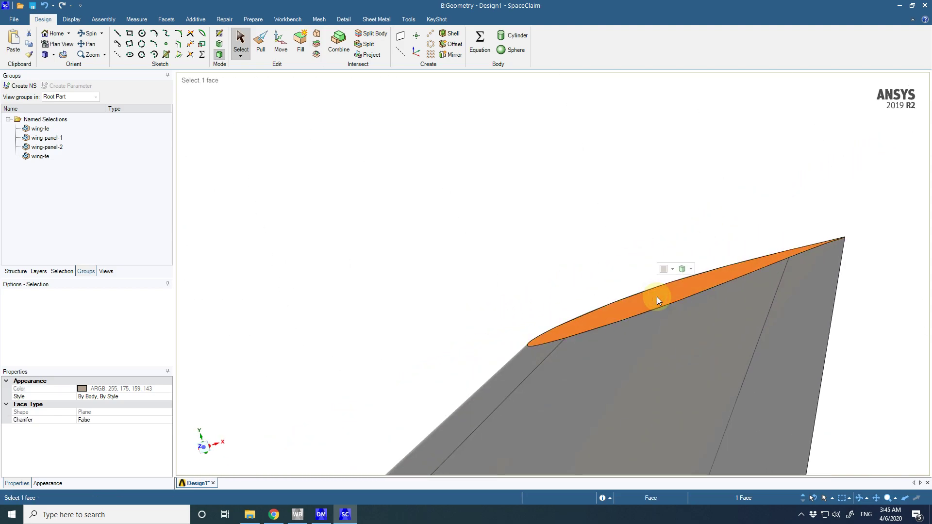
right_click(657, 297)
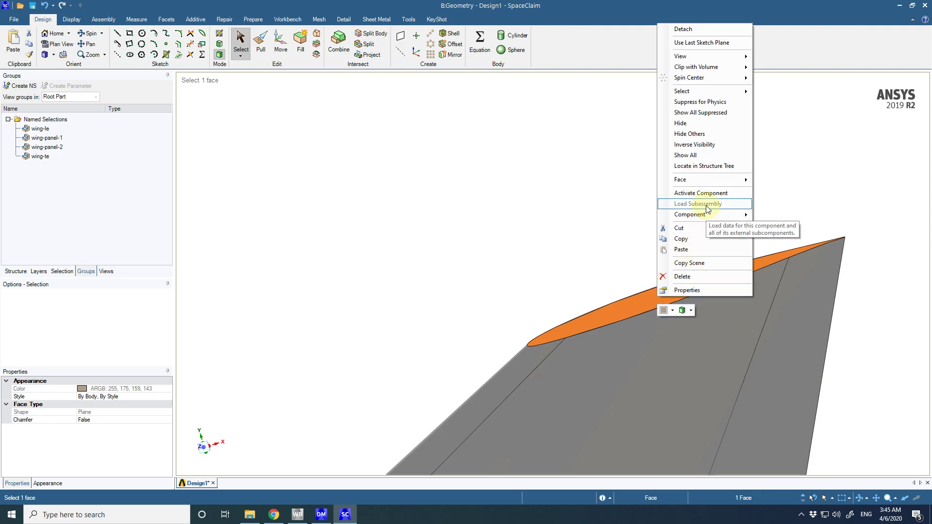
click(26, 90)
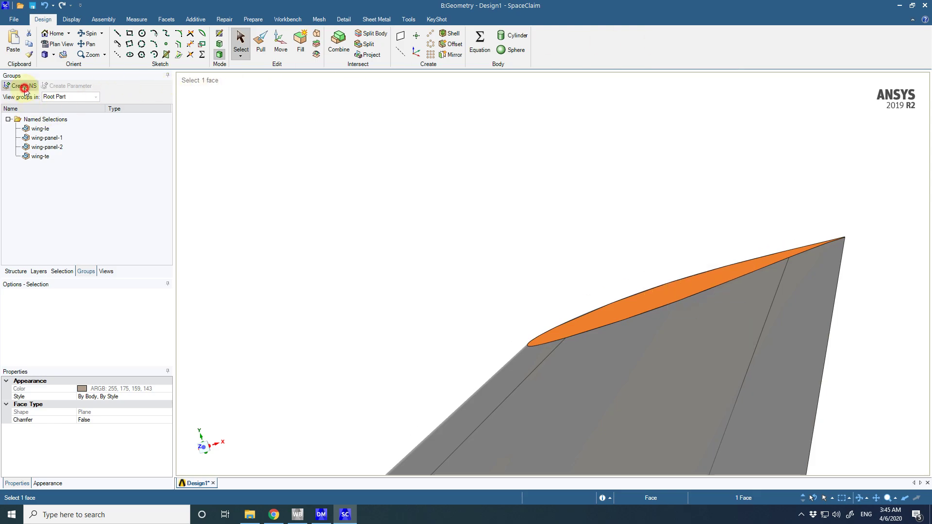
click(22, 86)
text(wing-ti)
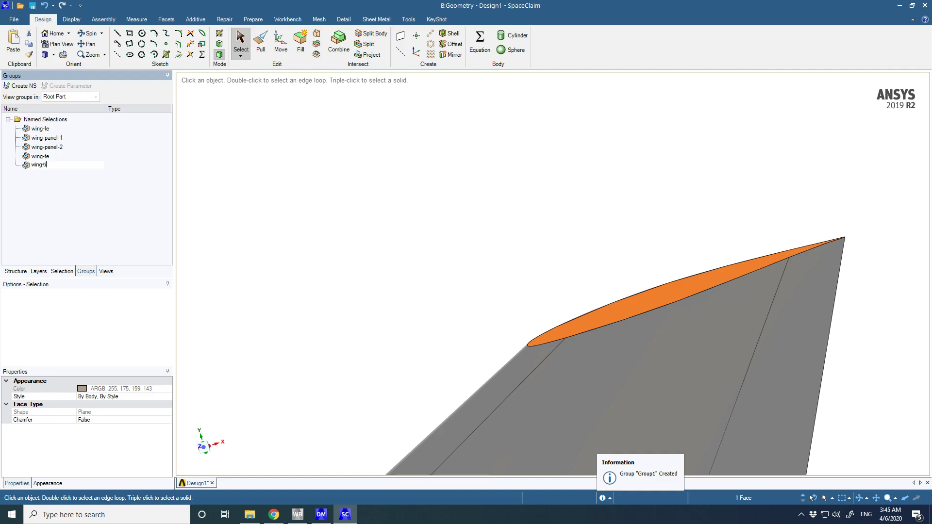
text(p)
click(227, 247)
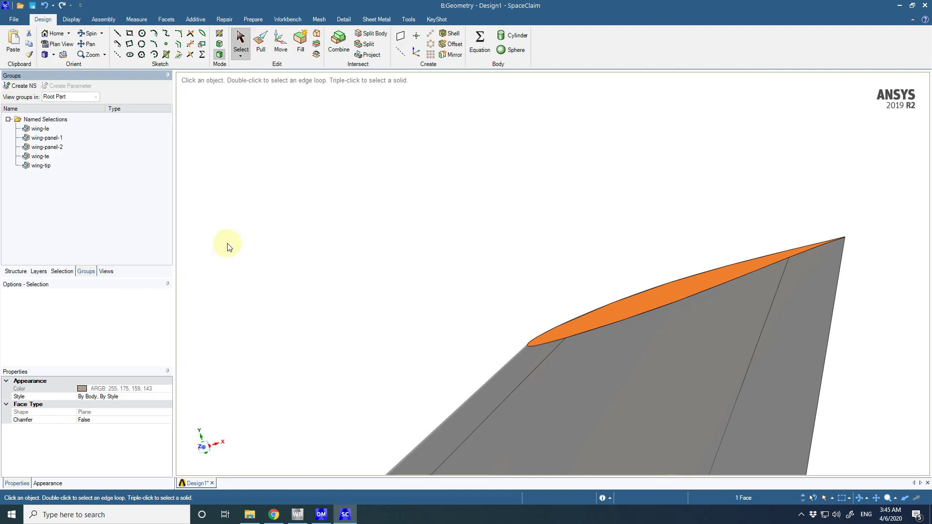
scroll(442, 339, down, 10)
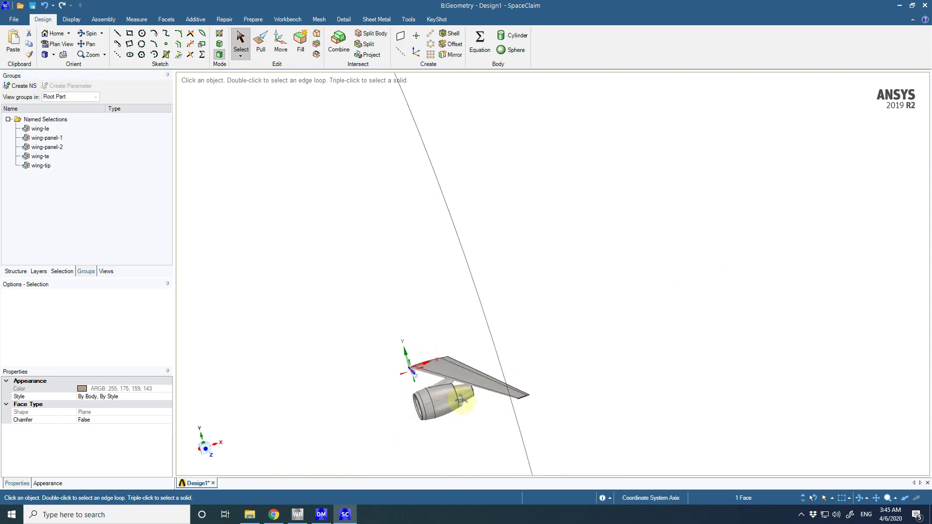
middle_drag(461, 399, 613, 387)
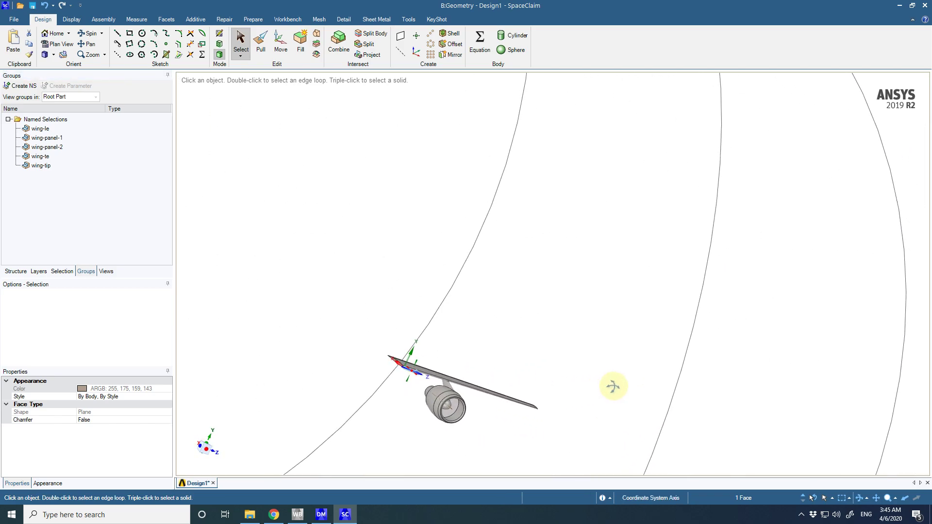
- Hide the wing-engine component to examine the wing surfaces of the Enclosure body, and show the component again
click(15, 271)
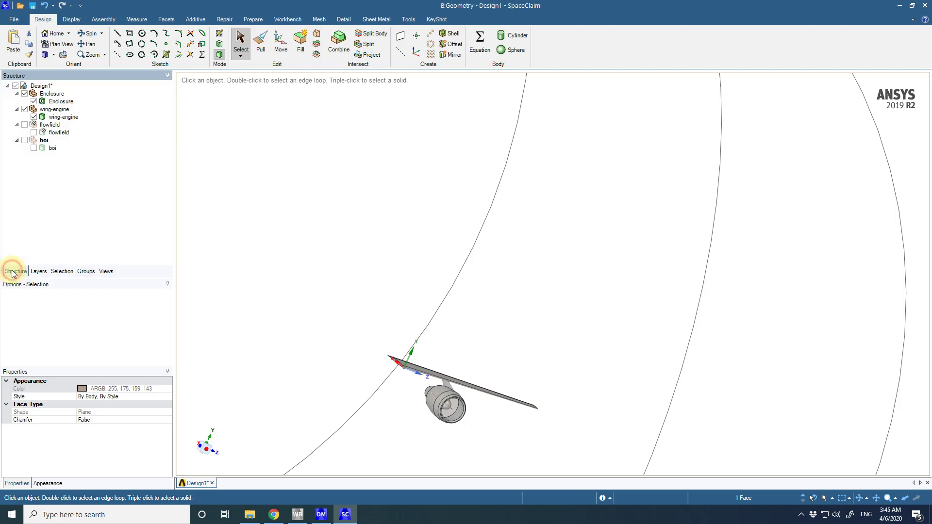
click(24, 109)
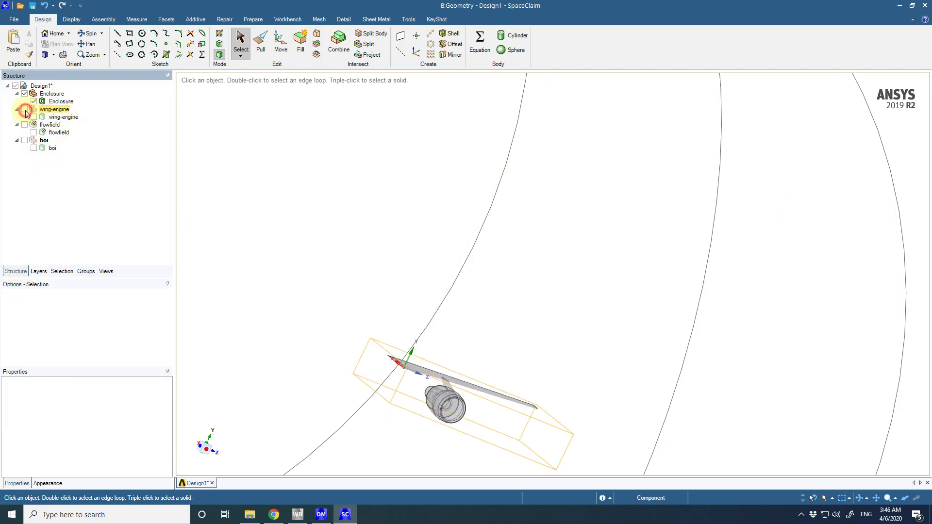
scroll(433, 389, up, 4)
scroll(423, 369, up, 5)
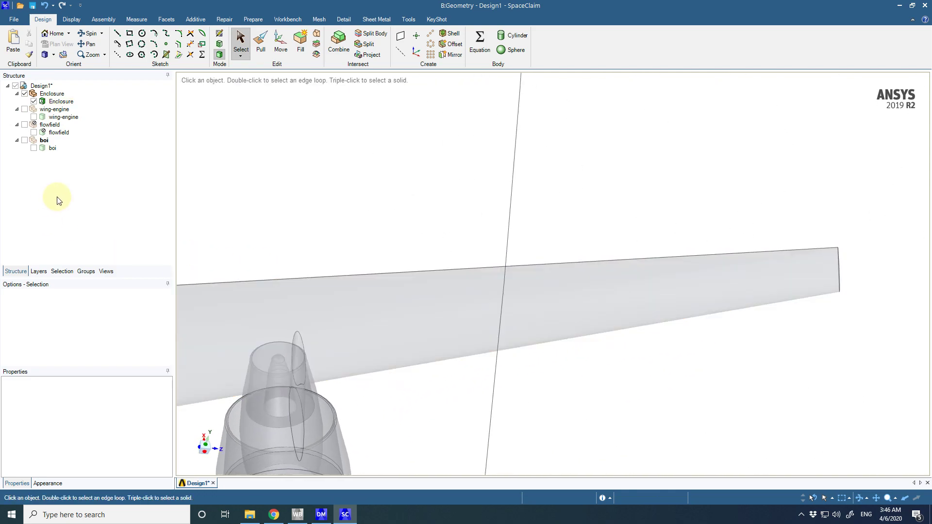
click(24, 109)
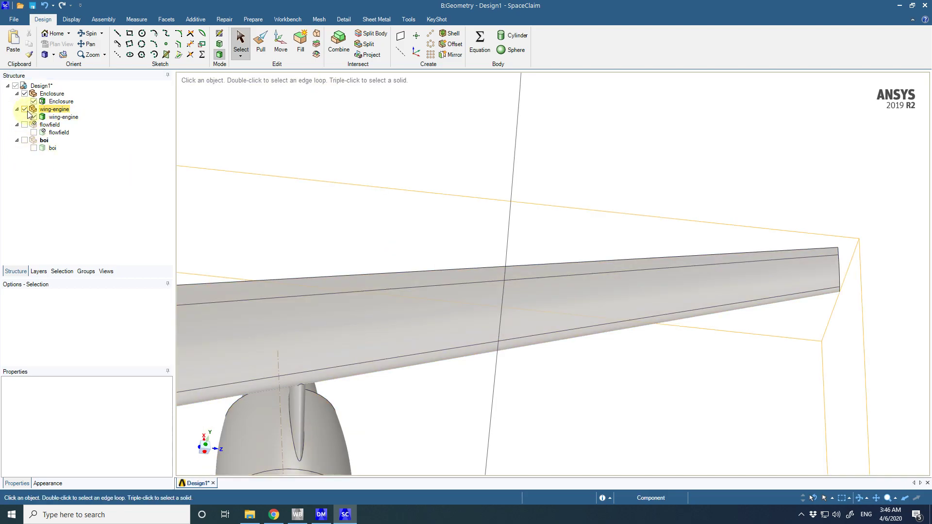
right_click(70, 112)
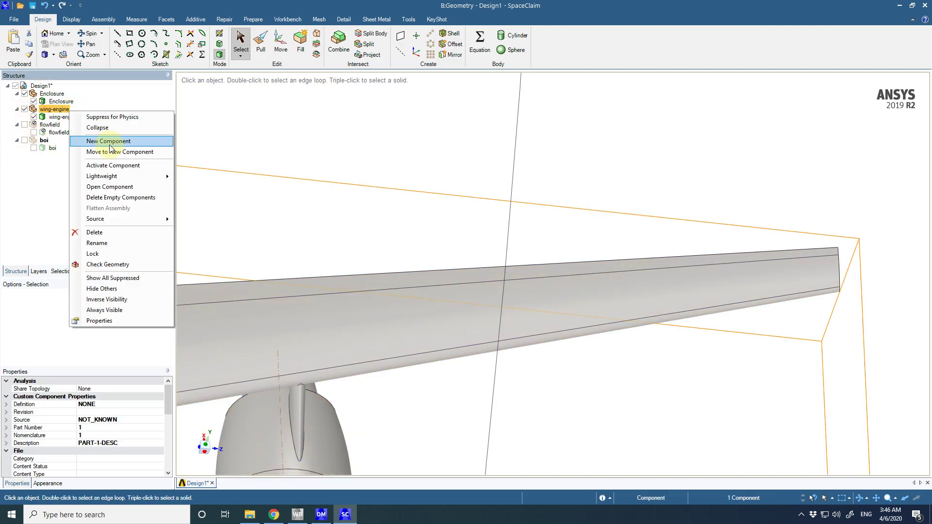
click(367, 159)
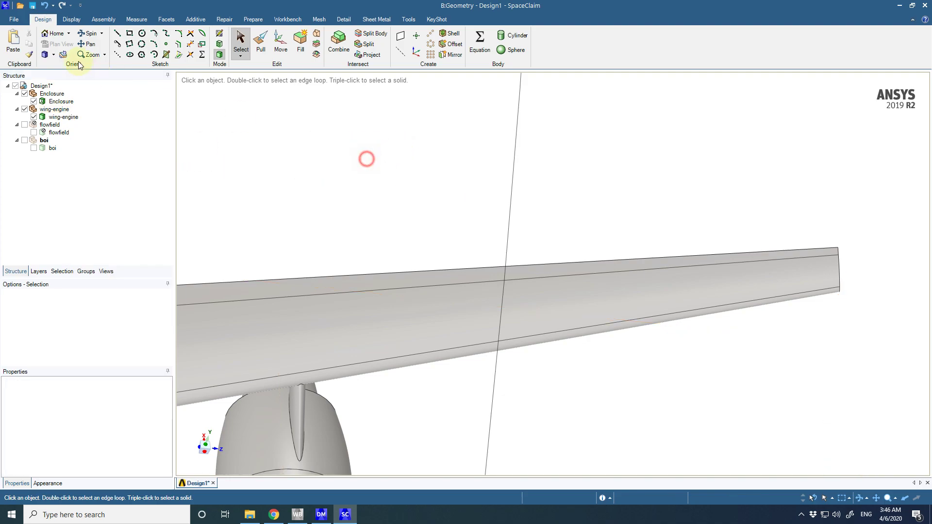
- Suppress the wing-engine component for physics and hide it
click(45, 54)
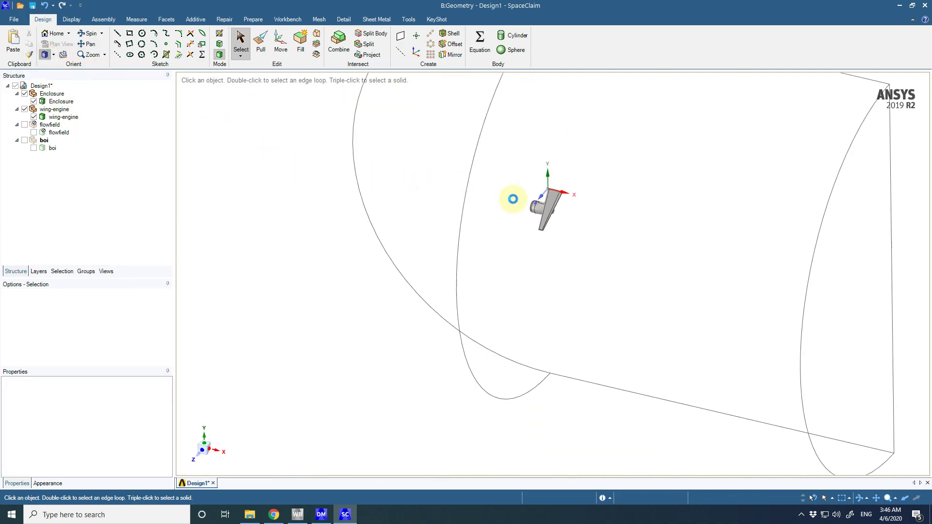
scroll(552, 251, up, 5)
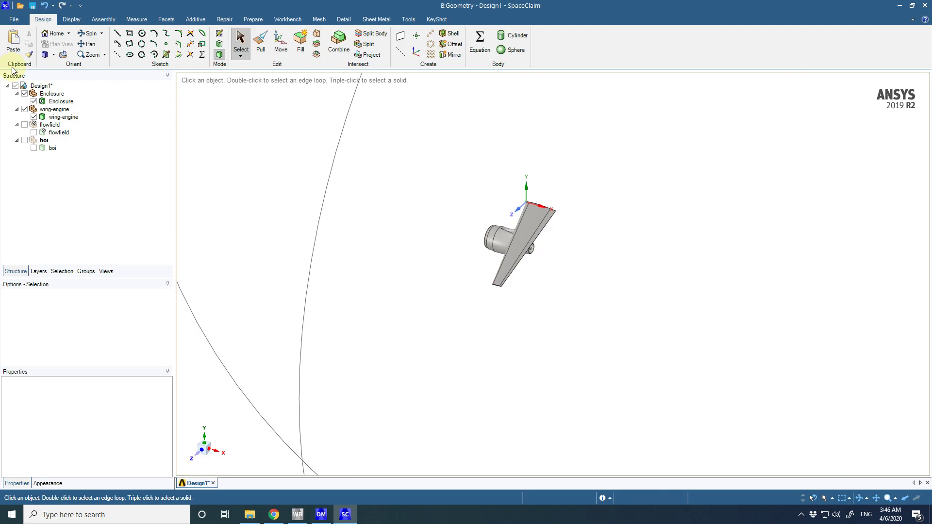
scroll(508, 214, up, 4)
click(580, 234)
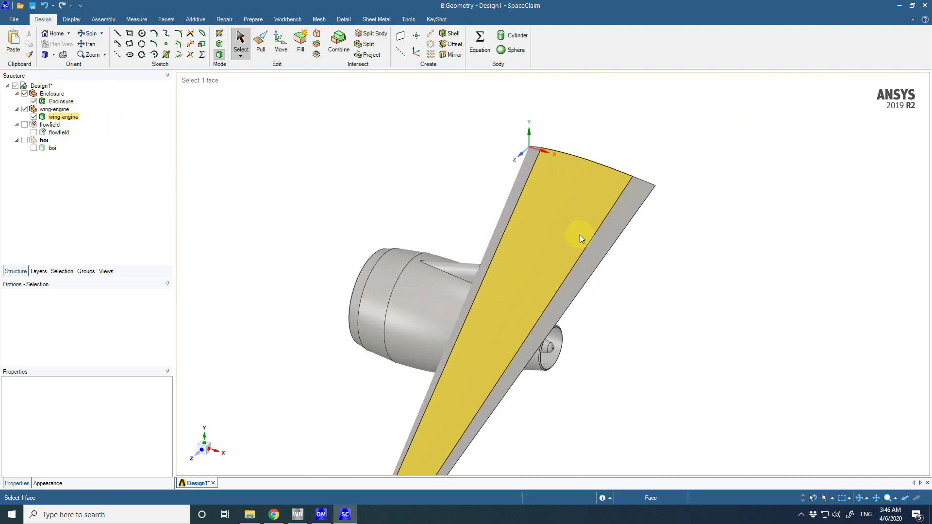
right_click(52, 111)
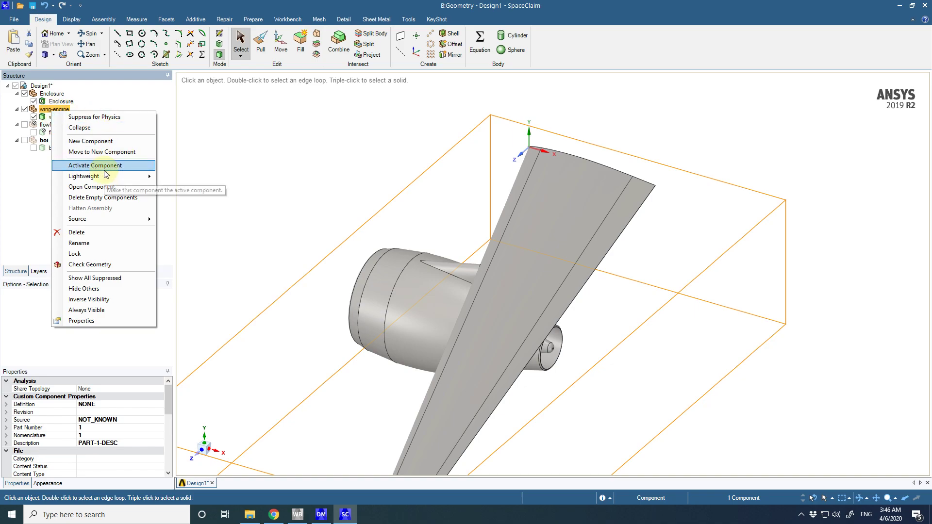
click(111, 119)
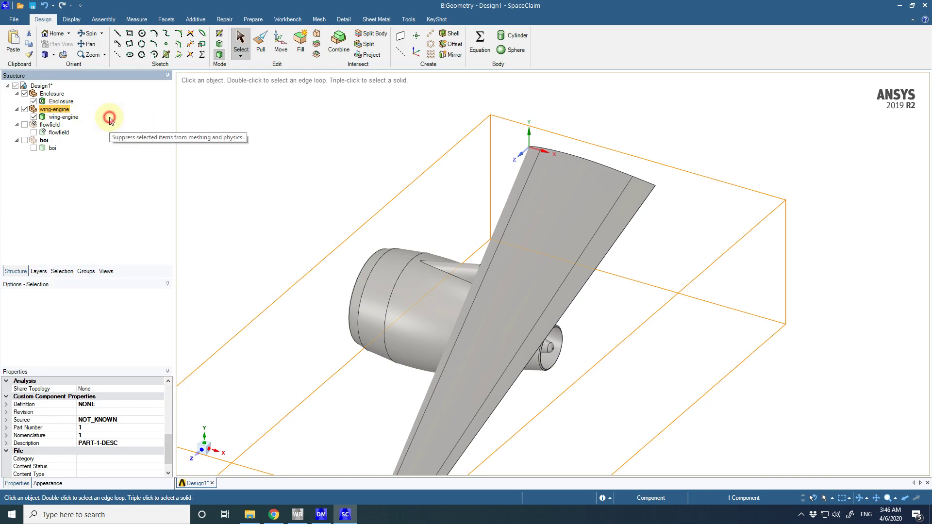
click(25, 109)
- Split the Enclosure's upper wing face with a spanwise line near the leading edge
click(52, 94)
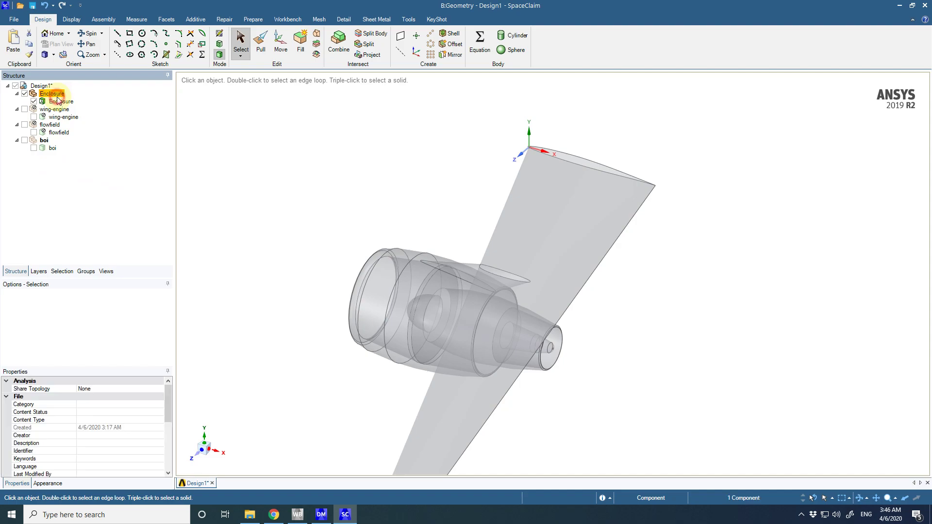
scroll(594, 216, down, 3)
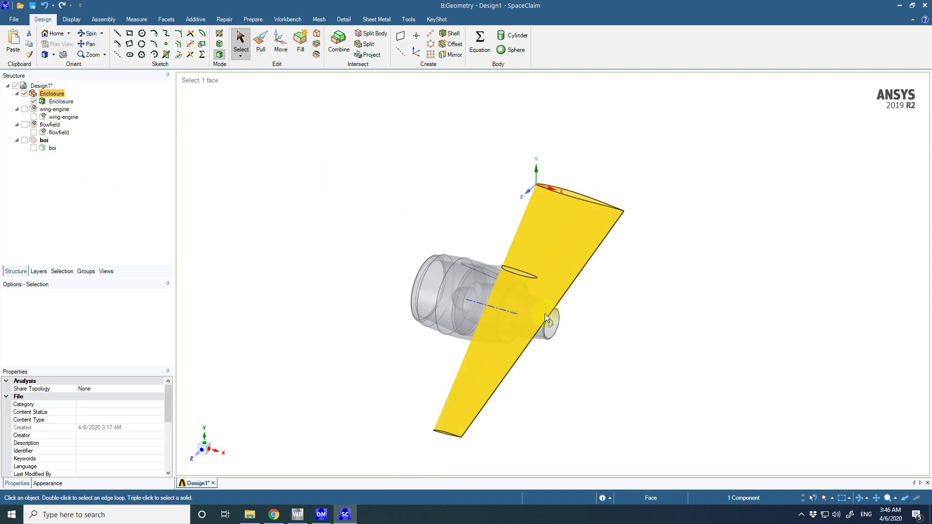
scroll(532, 267, down, 2)
scroll(532, 260, up, 5)
scroll(577, 170, down, 3)
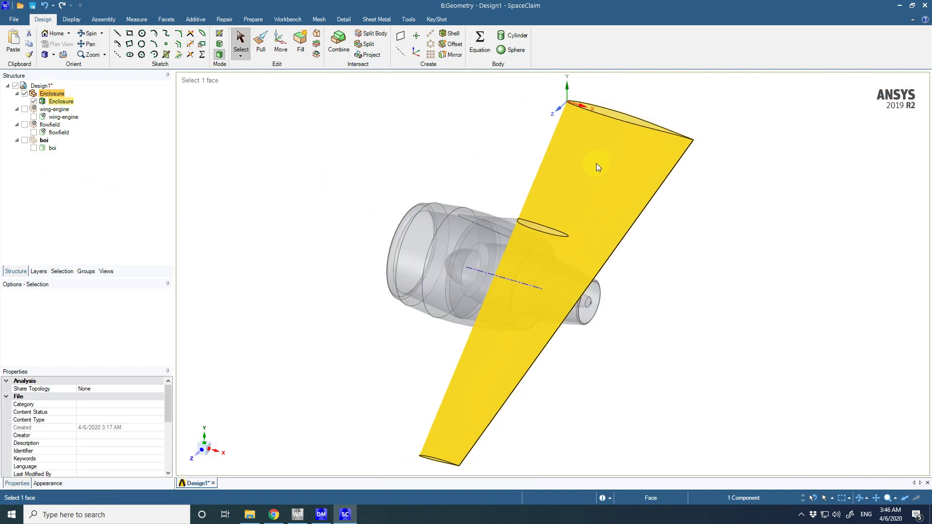
scroll(599, 104, up, 5)
click(549, 175)
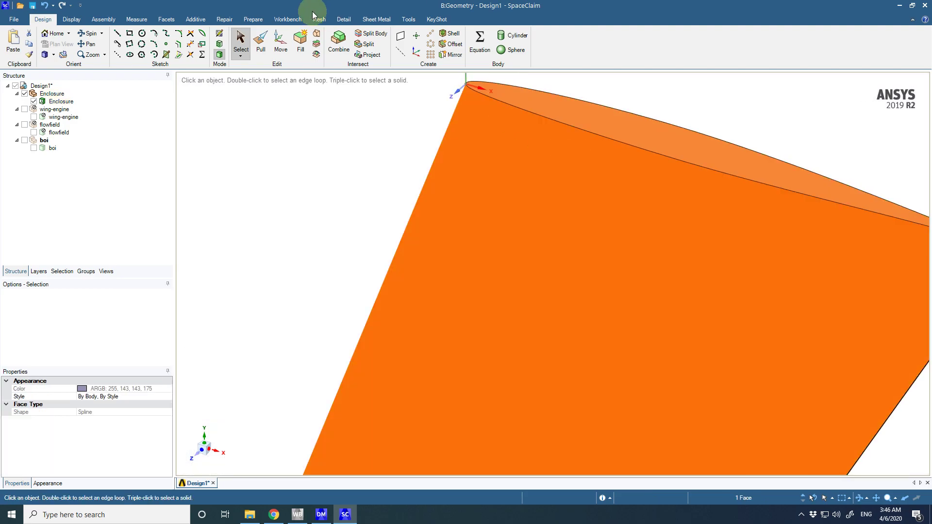
click(364, 34)
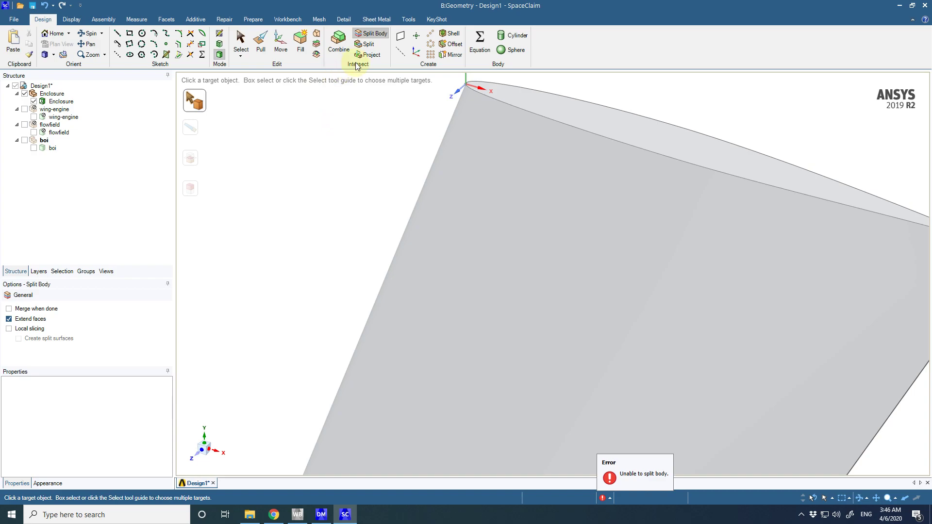
click(368, 44)
click(498, 117)
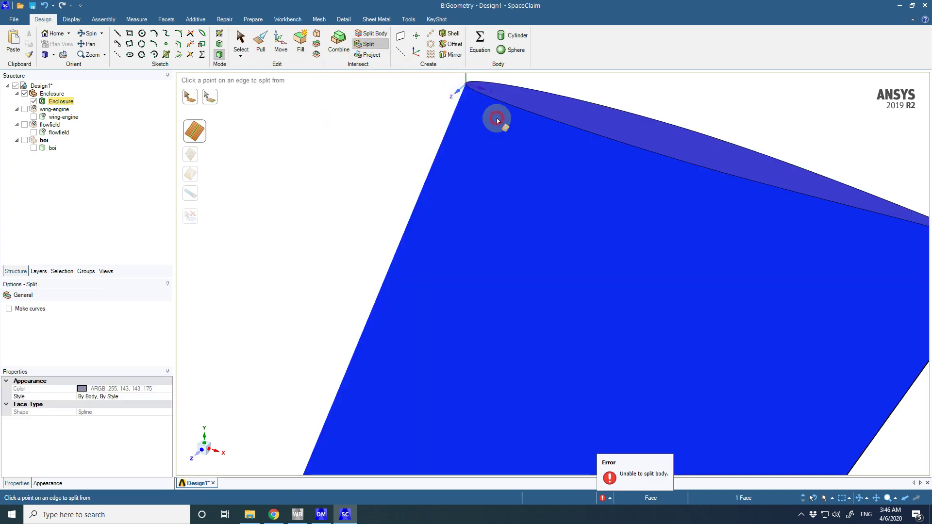
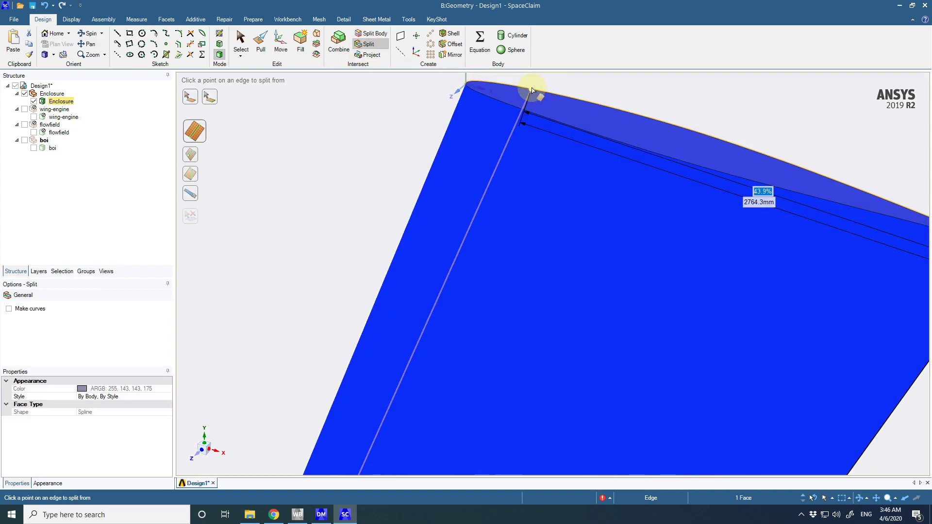
click(508, 86)
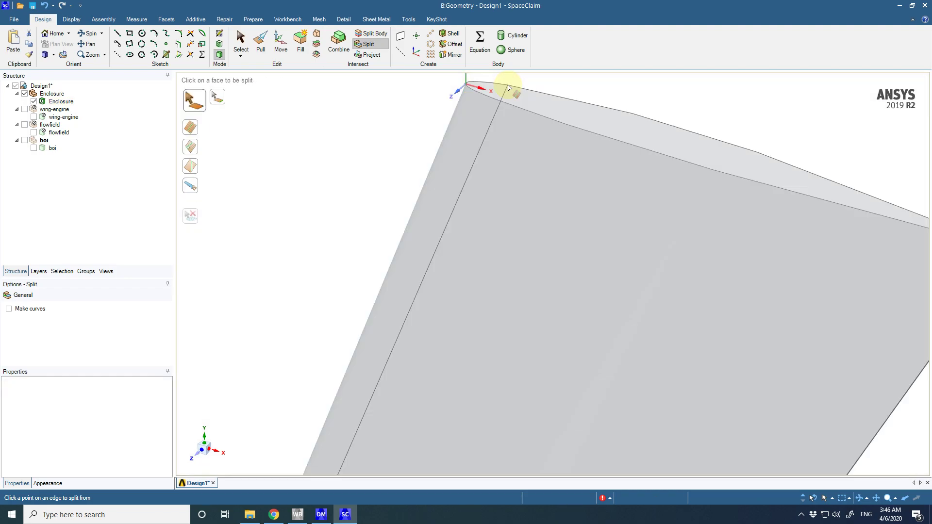
- Split the Enclosure's upper wing face with a second spanwise line about 178 mm (7.1%) from the trailing edge
scroll(510, 194, down, 5)
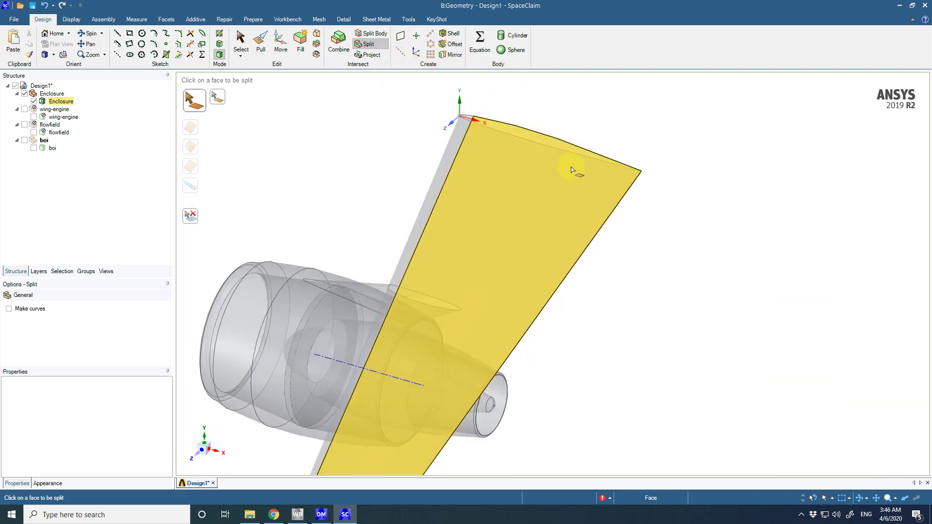
scroll(593, 152, up, 5)
click(542, 252)
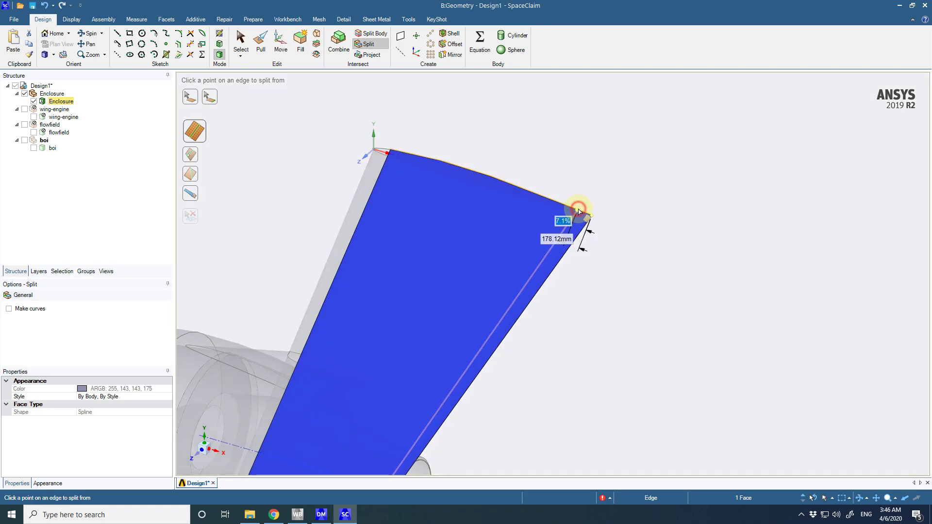
click(579, 212)
- Split the Enclosure's lower wing face with a spanwise line about 474 mm (13.9%) from the leading edge
scroll(413, 237, down, 3)
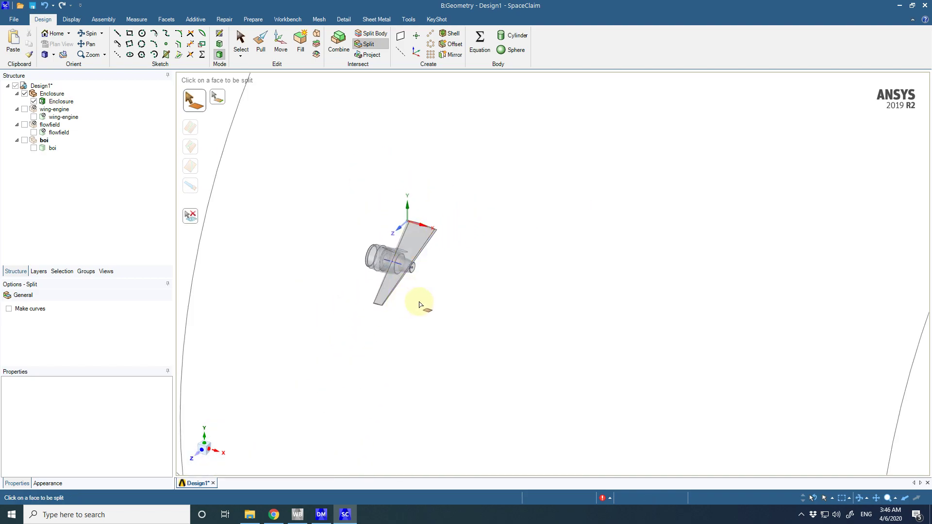
scroll(391, 286, up, 3)
middle_drag(804, 151, 810, 132)
scroll(809, 132, up, 10)
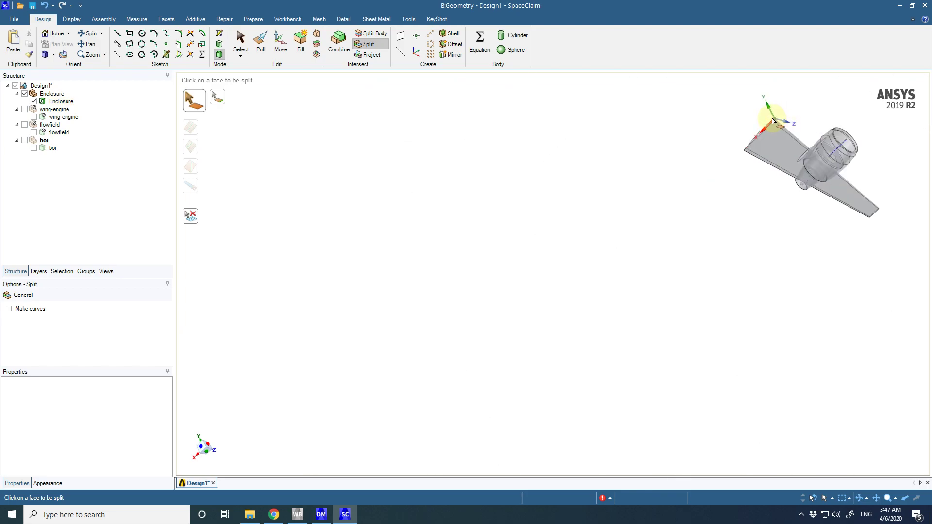
click(727, 120)
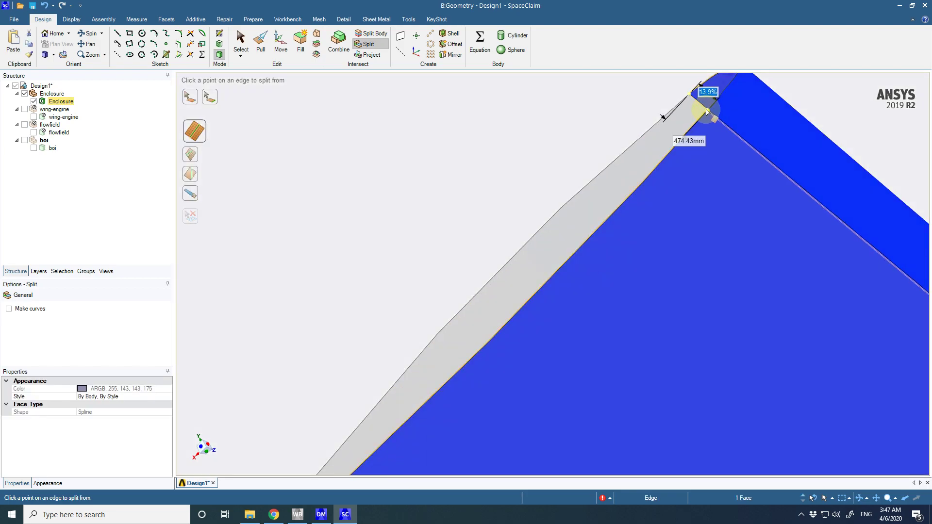
click(706, 111)
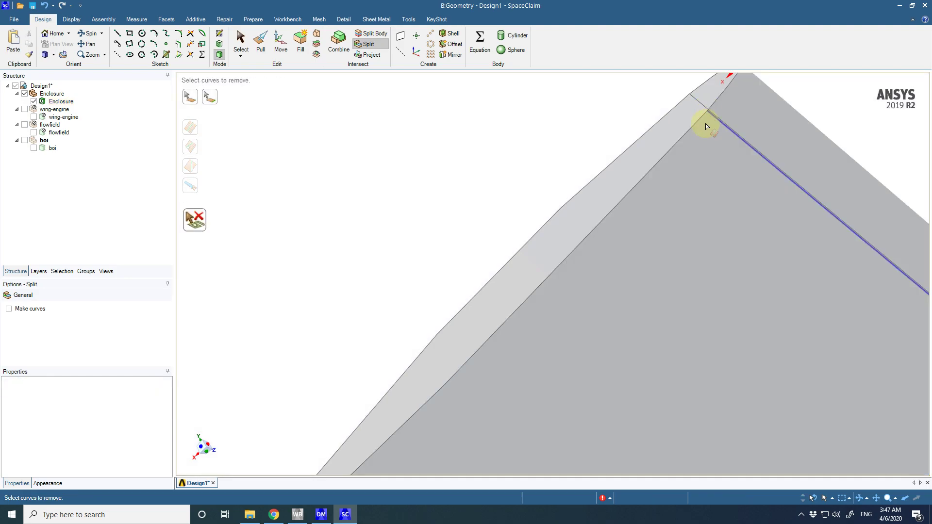
- Split the Enclosure's lower wing face with a second spanwise line about 198 mm from the trailing edge
scroll(707, 149, down, 5)
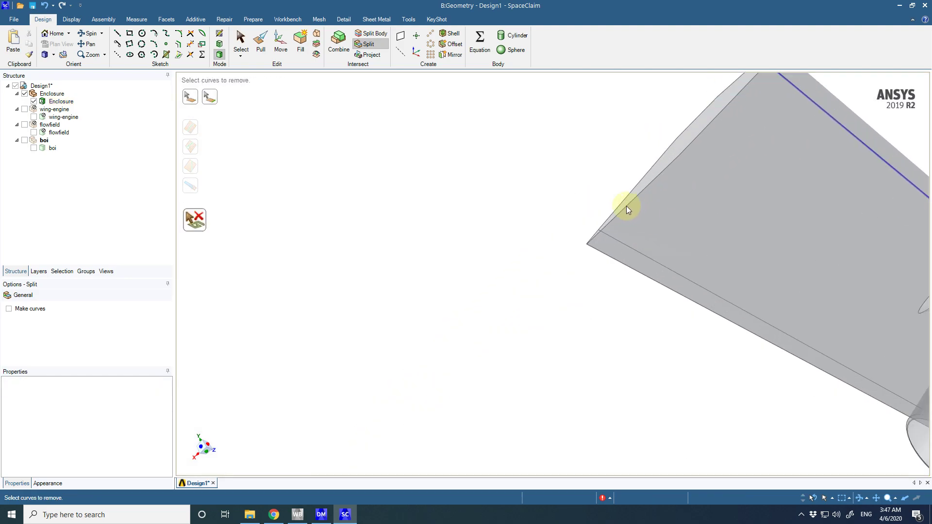
click(375, 150)
click(760, 202)
scroll(646, 229, down, 2)
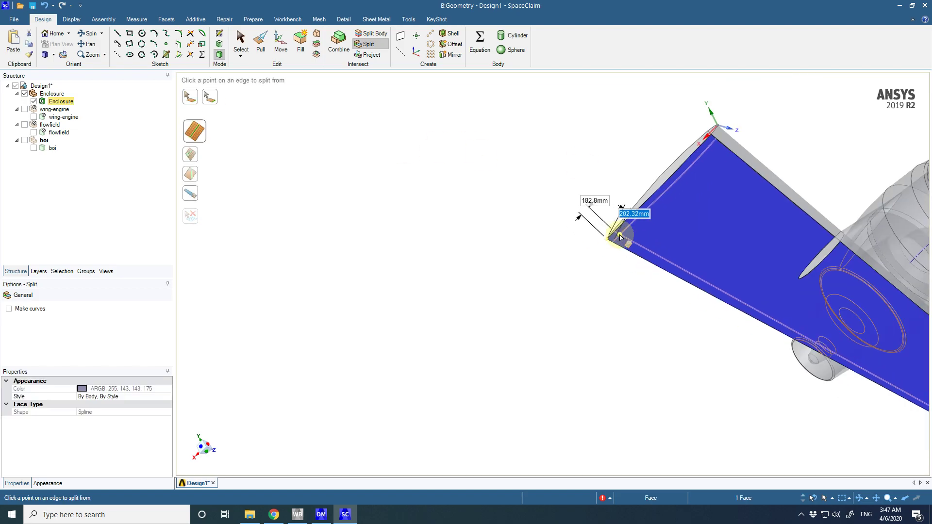
scroll(611, 226, up, 6)
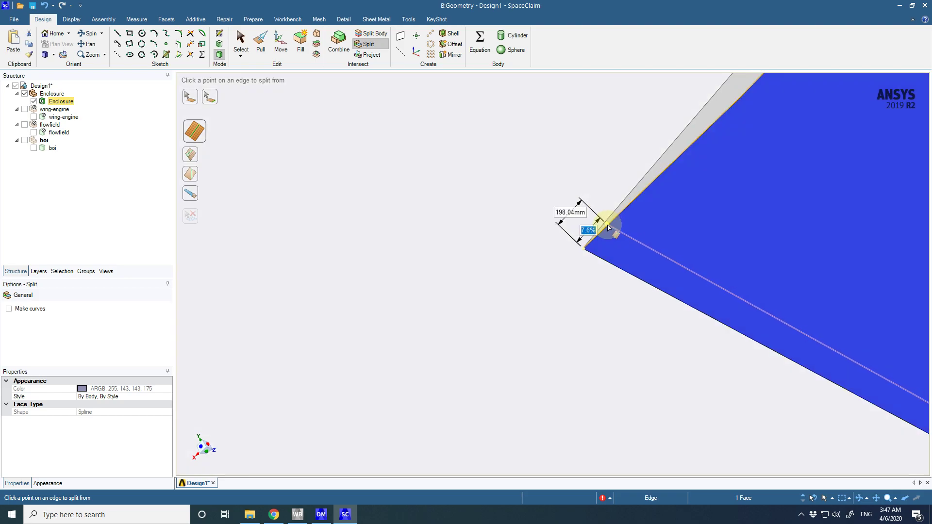
click(609, 227)
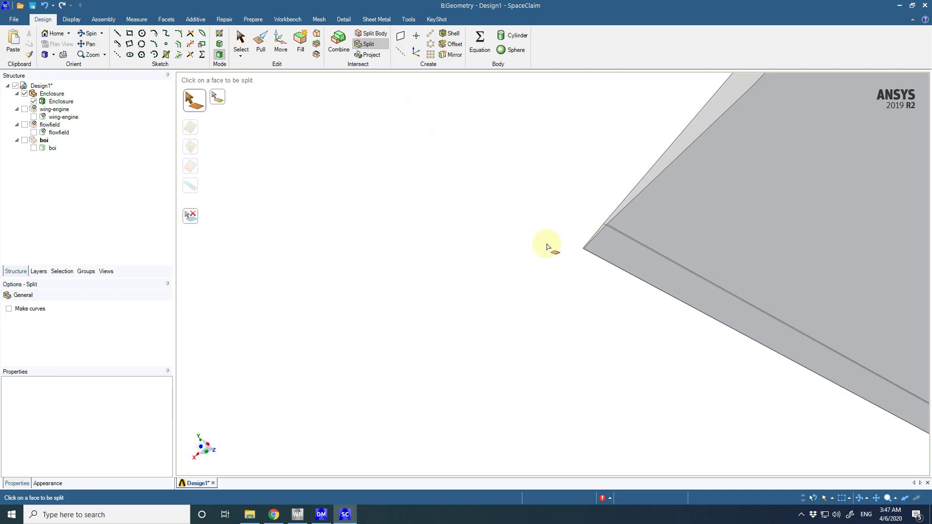
- Leave the Split tool and examine the split lines on the Enclosure's wing faces around the engine
scroll(558, 253, down, 5)
middle_drag(579, 265, 624, 270)
click(241, 44)
scroll(624, 270, up, 5)
middle_drag(689, 337, 764, 327)
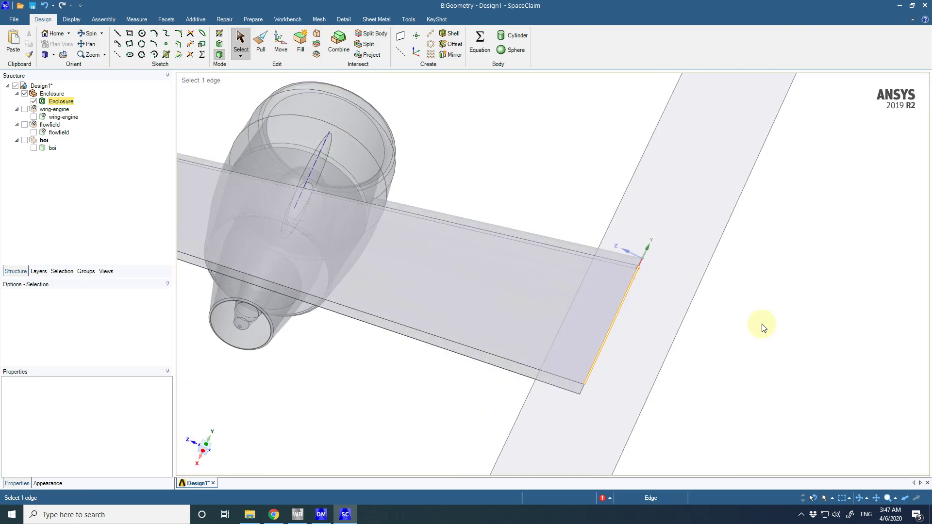
middle_drag(502, 337, 420, 330)
click(421, 330)
scroll(420, 331, up, 5)
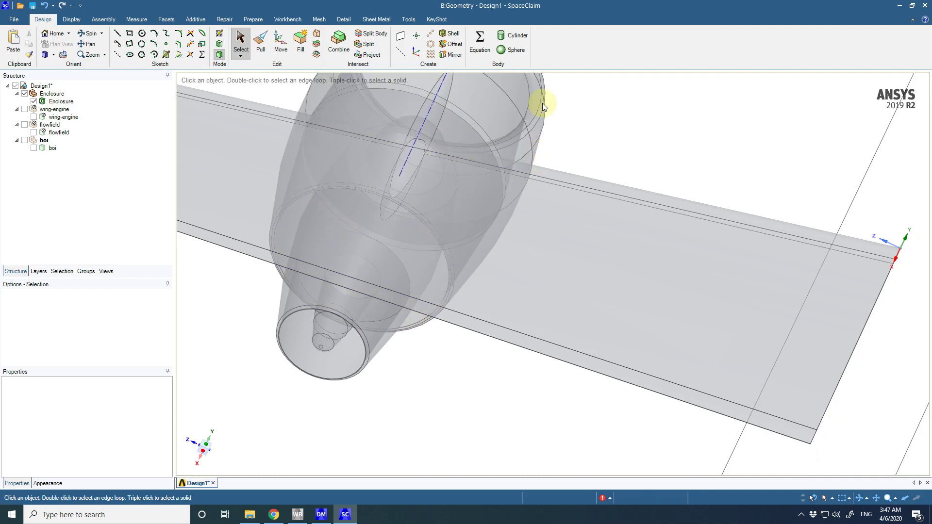
click(484, 104)
key(Escape)
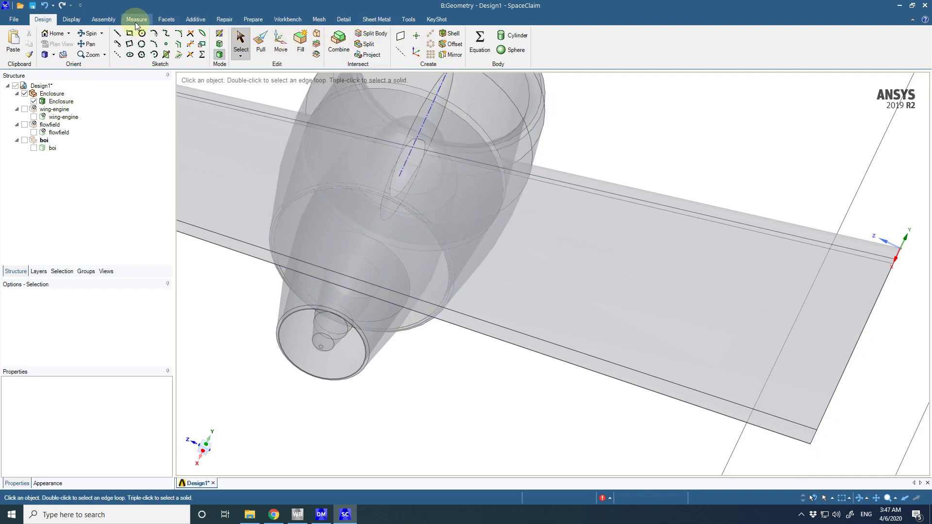
- Show the model's named selections and select the wing-le group
click(86, 272)
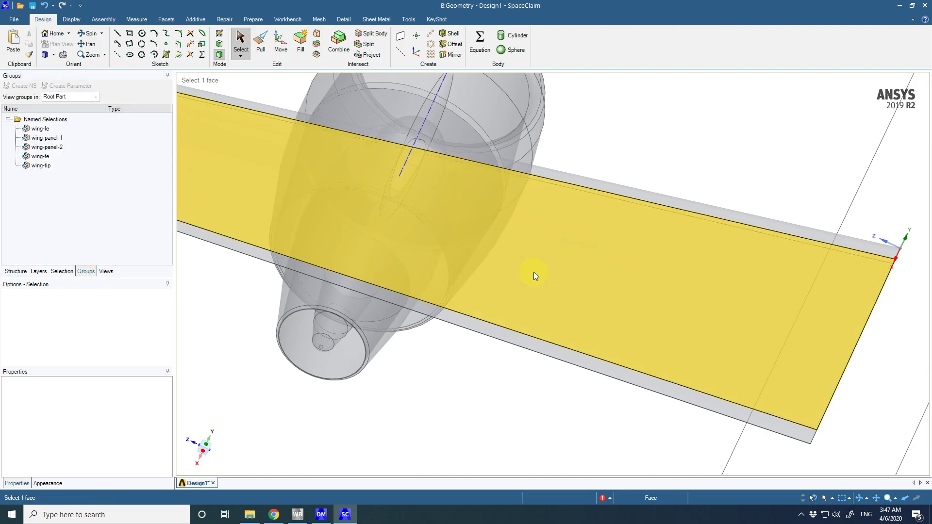
click(57, 130)
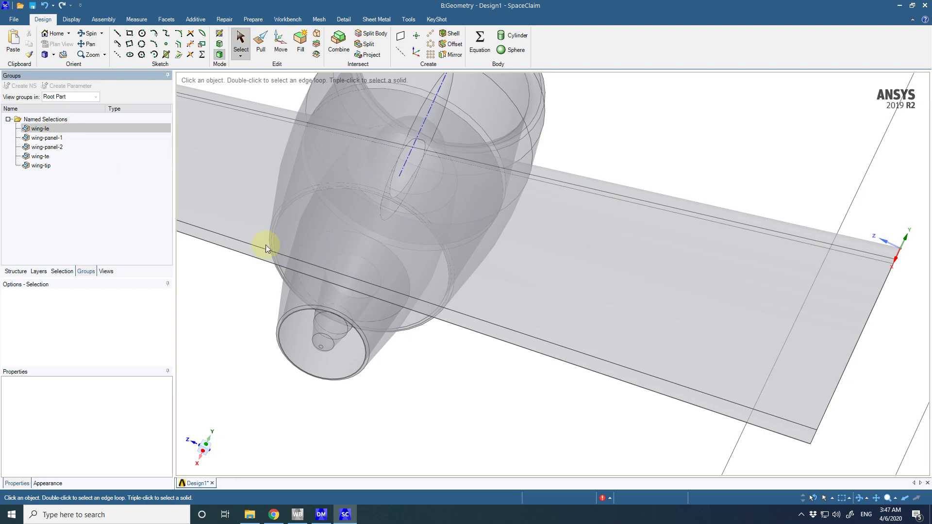
click(797, 515)
click(118, 262)
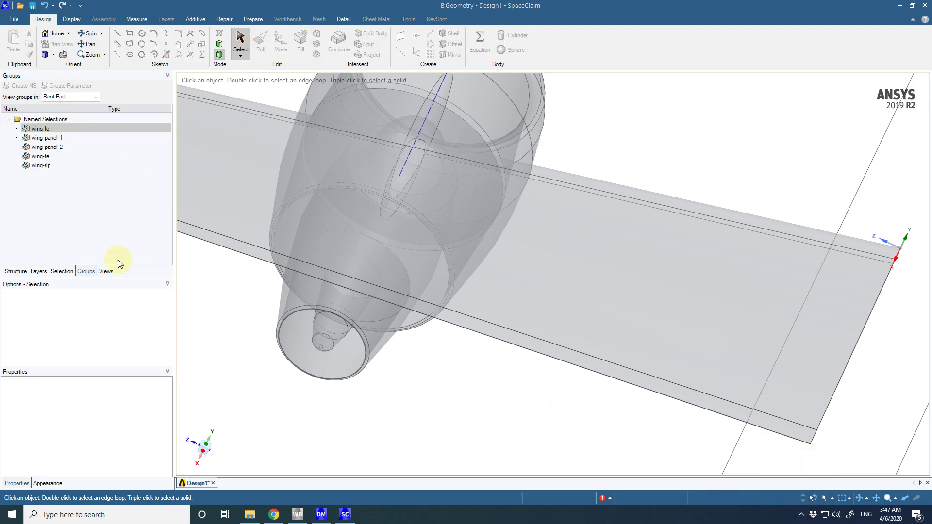
- Delete all the existing named selections, from wing-le through wing-tip
shift+click(48, 166)
right_click(51, 168)
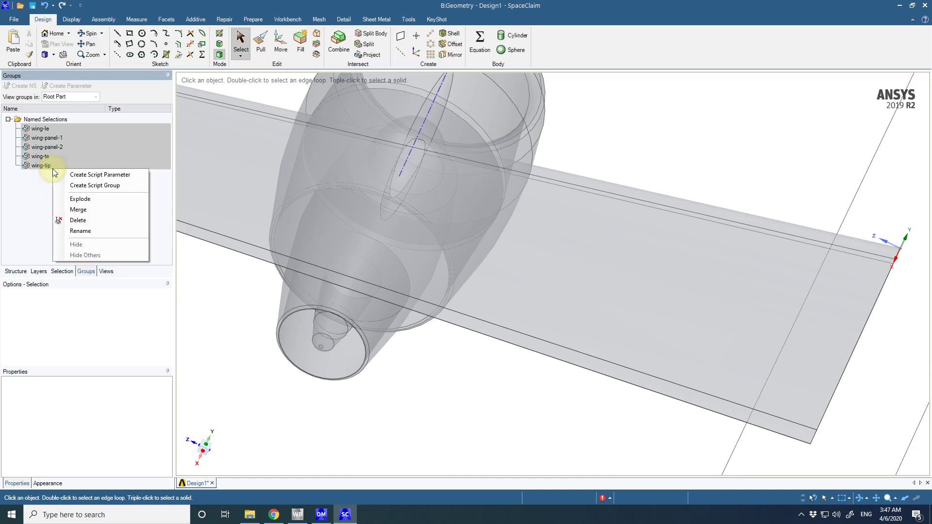
click(78, 220)
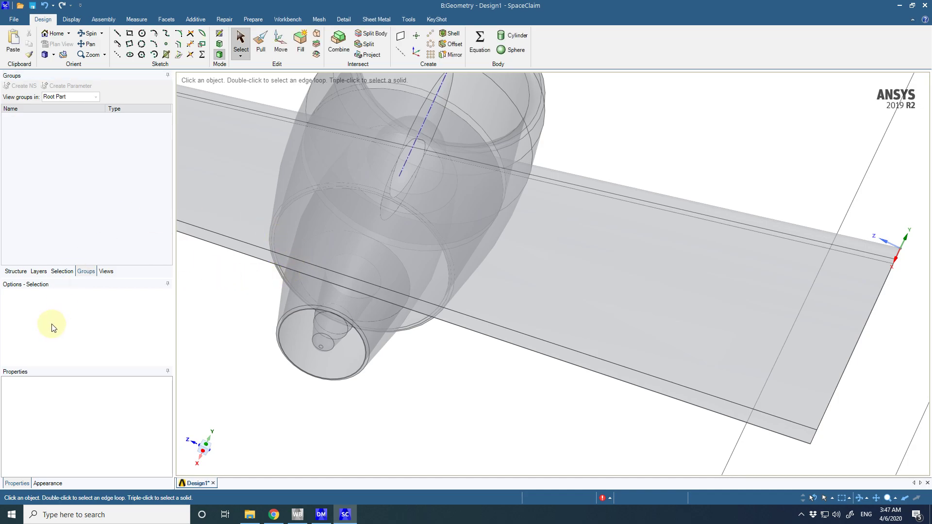
- Create a named selection called wing-le from the wing's leading-edge face
middle_drag(556, 362, 599, 330)
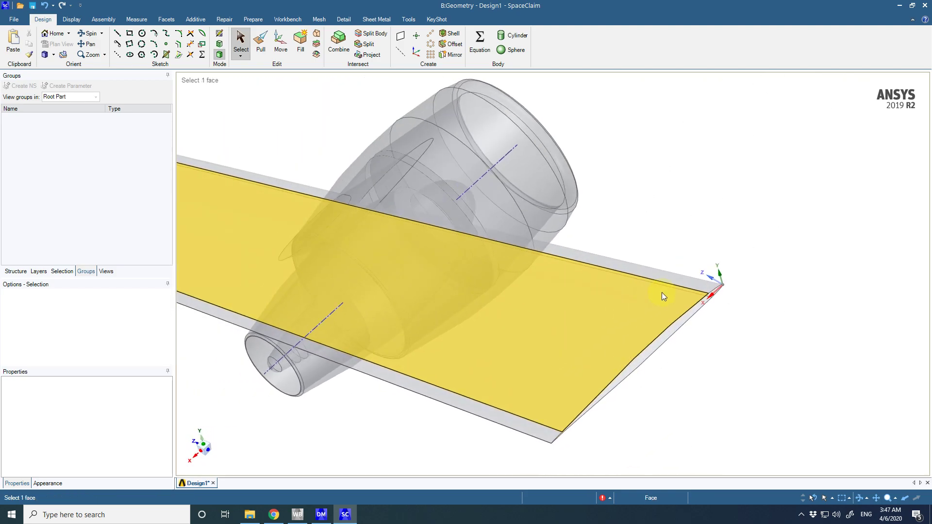
click(684, 282)
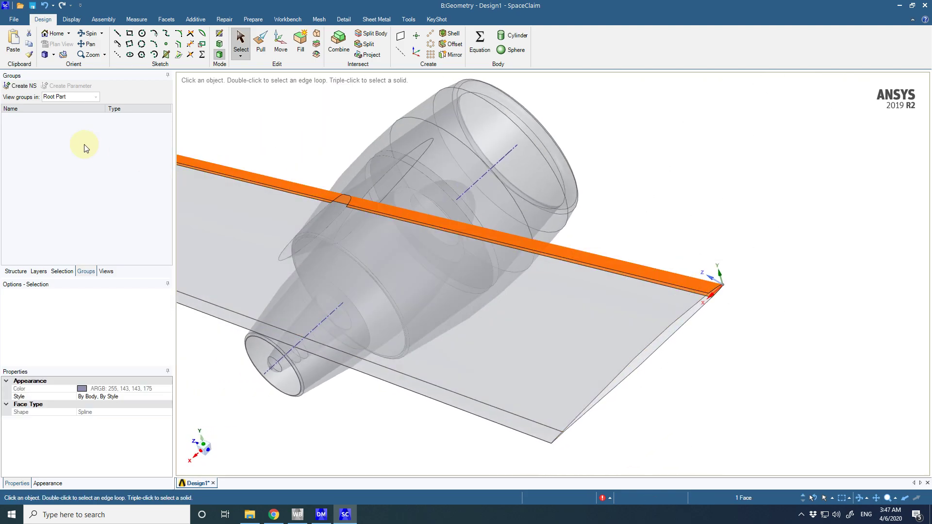
click(19, 86)
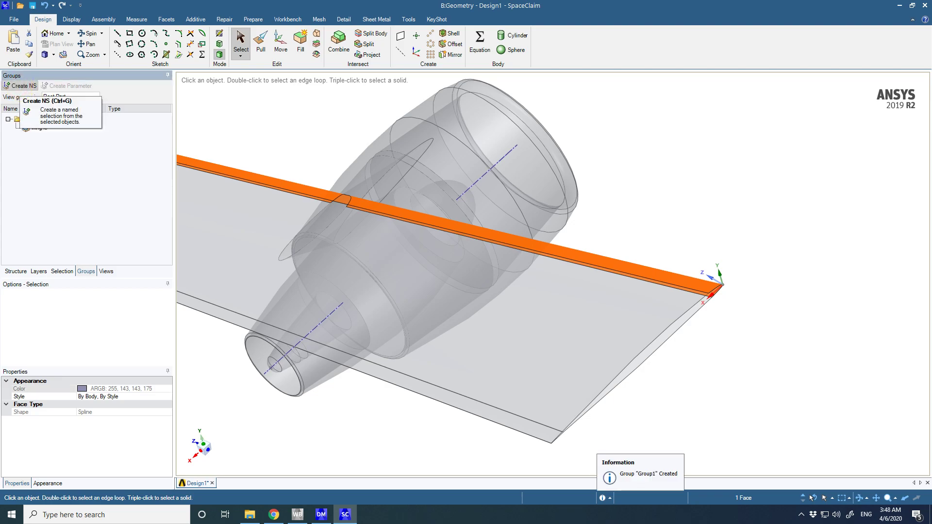
- Group the wing's large upper and lower panel faces into a named selection called wing-panel-1
click(627, 310)
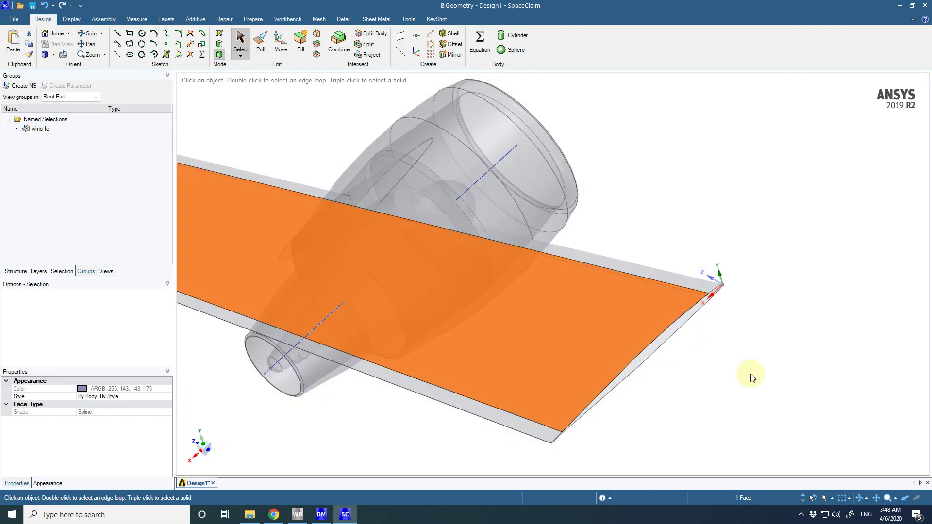
mouse_move(750, 375)
middle_down()
mouse_move(713, 373)
mouse_move(657, 341)
middle_up()
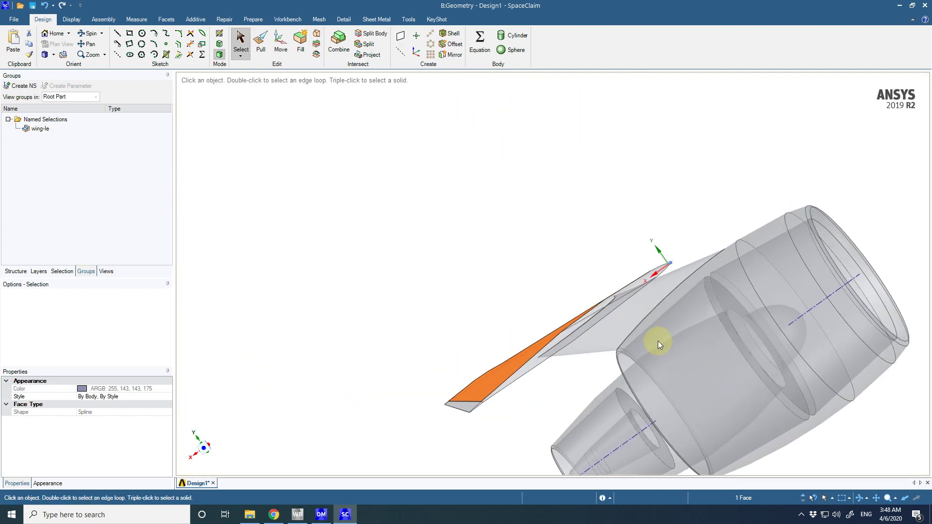
middle_drag(546, 375, 474, 389)
ctrl+click(583, 356)
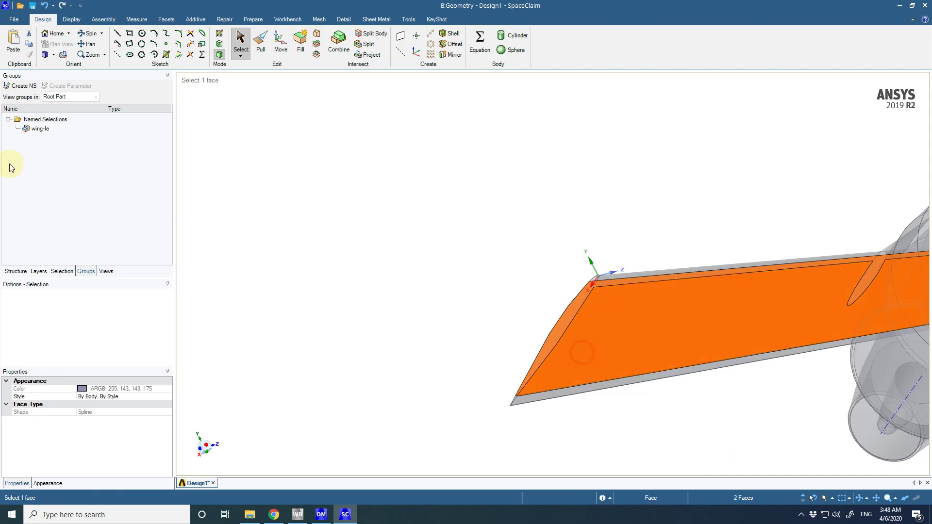
click(20, 85)
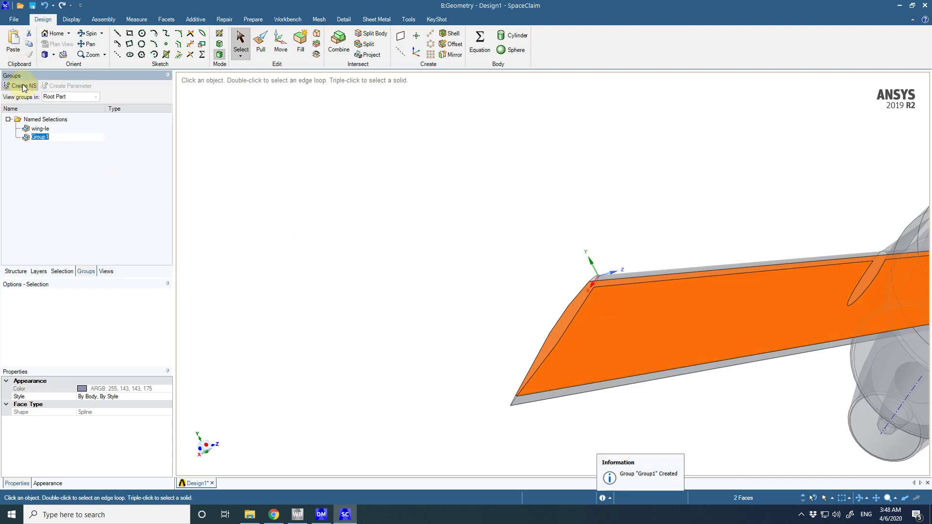
text(wing-panel-1)
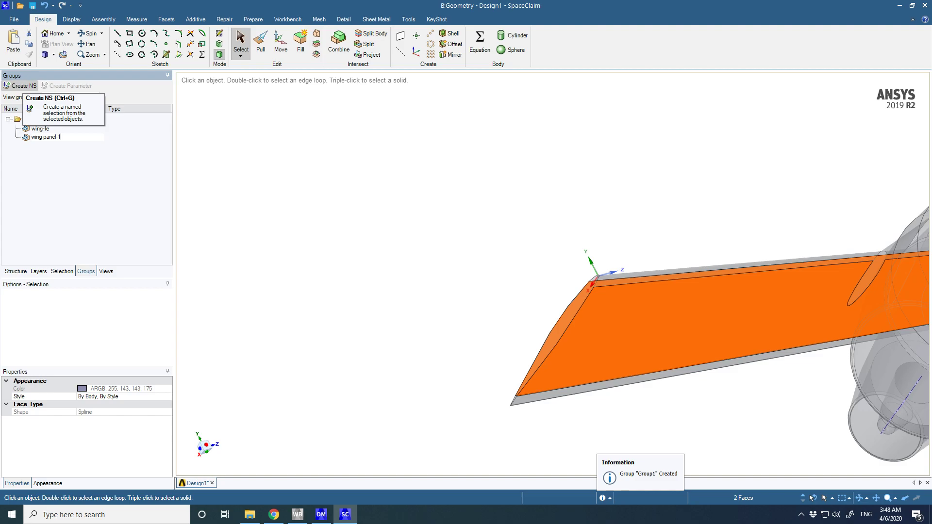
key(Return)
- Group the narrow upper and lower wing faces just ahead of the trailing edge into a named selection called wing-panel-2
middle_drag(478, 448, 439, 434)
scroll(526, 418, up, 5)
click(504, 436)
ctrl+click(439, 434)
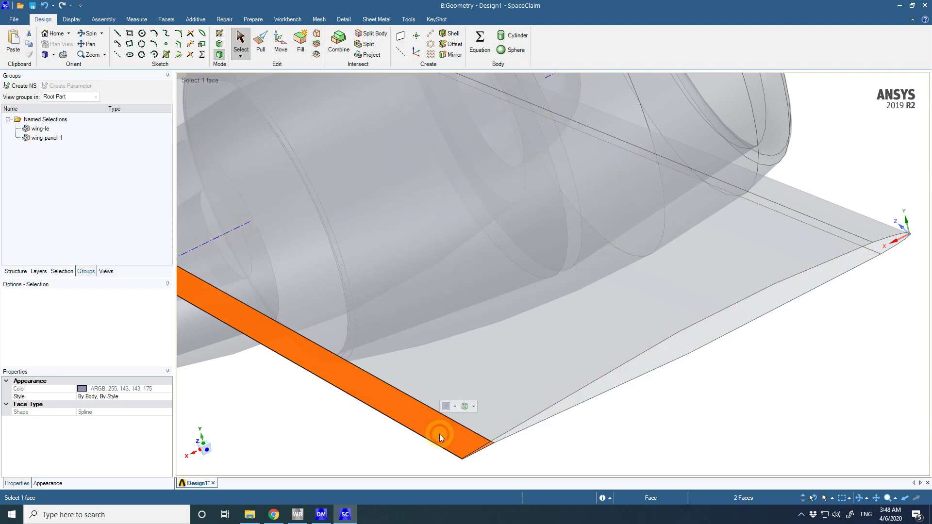
click(22, 87)
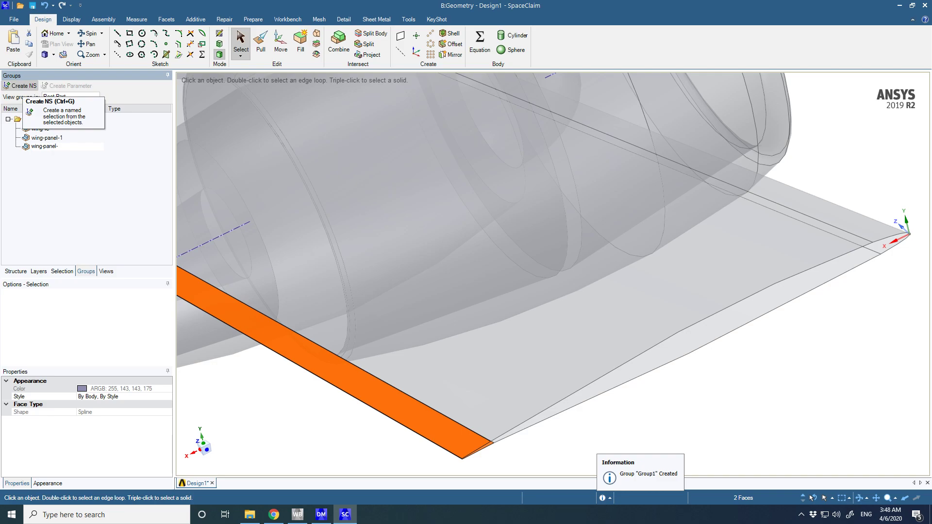
text(wing-panel-2)
key(Return)
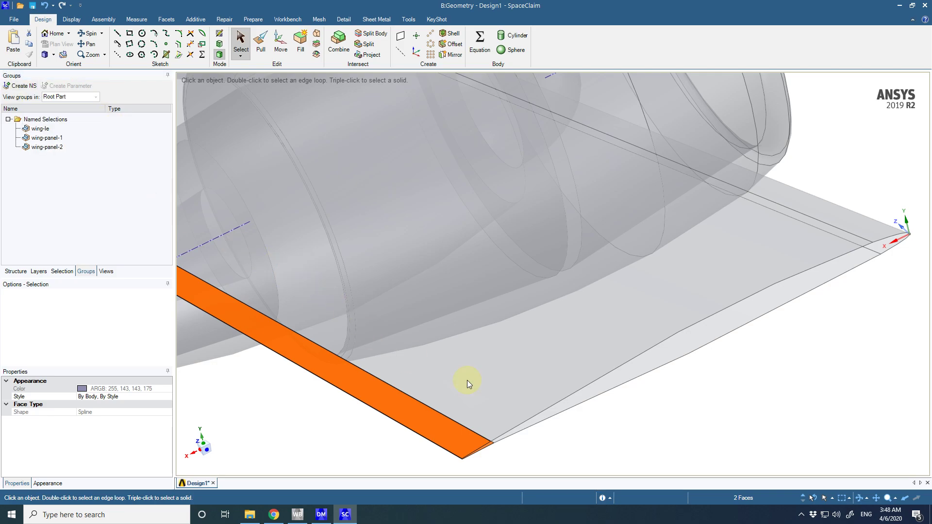
- Create a named selection called wing-te from the thin face along the wing's trailing edge
scroll(513, 399, down, 5)
scroll(450, 405, up, 12)
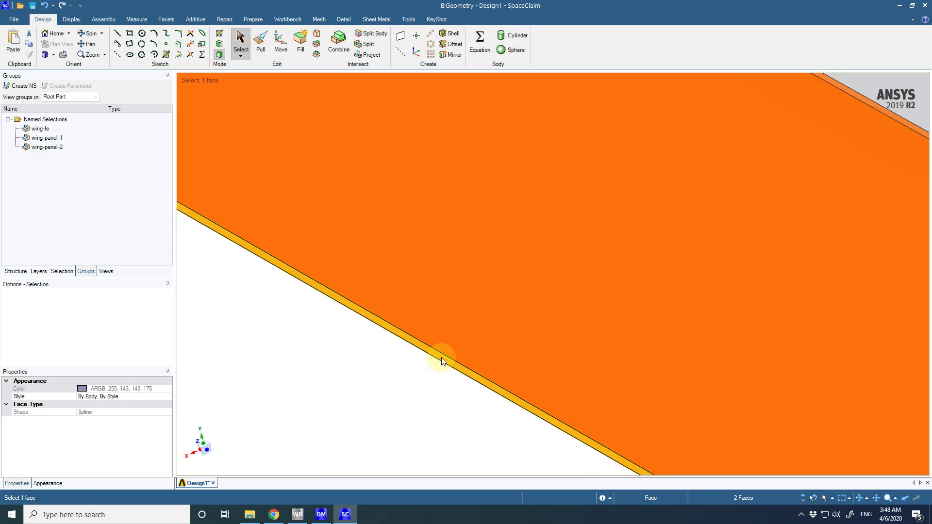
click(441, 357)
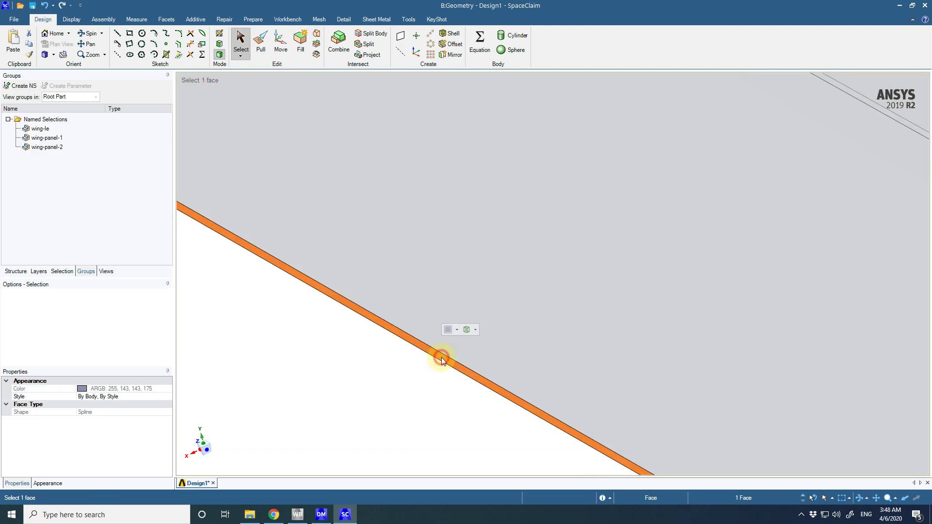
click(26, 87)
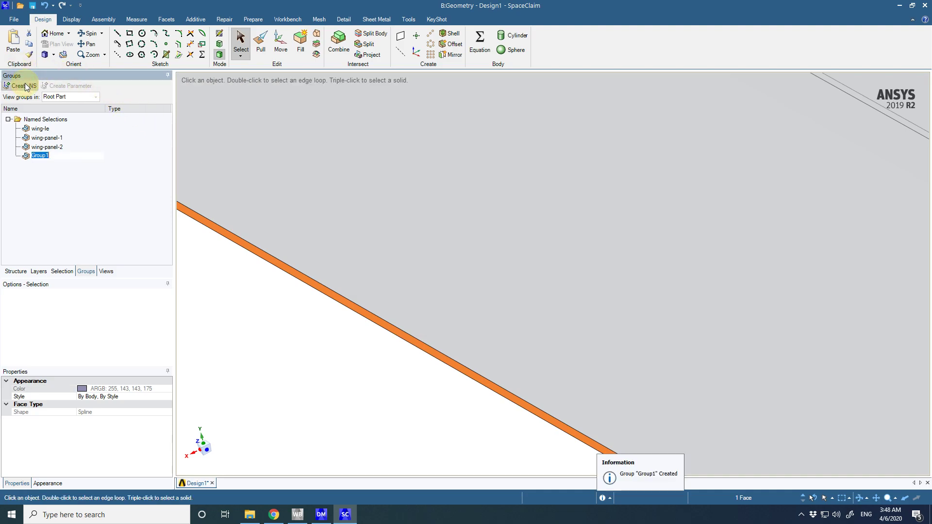
text(wing-te)
key(Return)
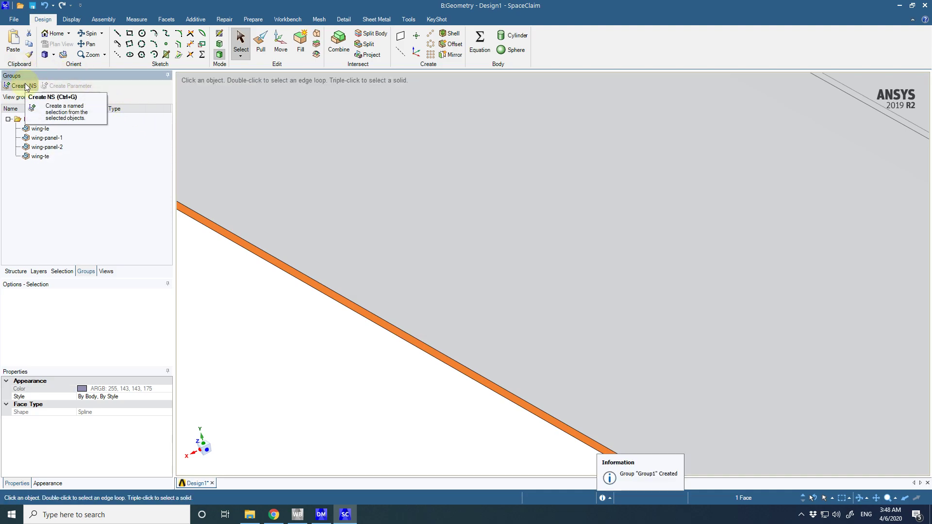
- Create a named selection called wing-tip from the flat face at the outer end of the wing
scroll(514, 348, down, 3)
scroll(515, 348, down, 8)
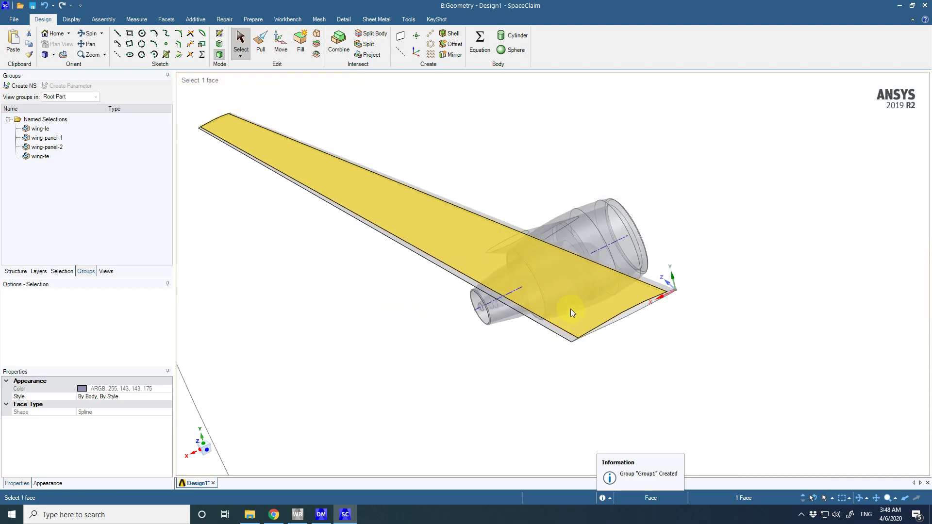
scroll(494, 250, down, 4)
scroll(445, 221, up, 10)
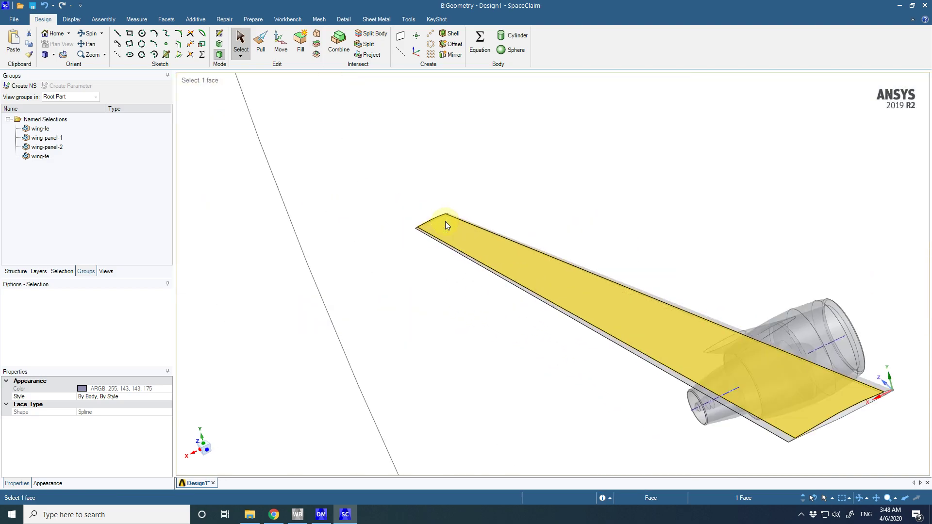
middle_drag(423, 232, 395, 198)
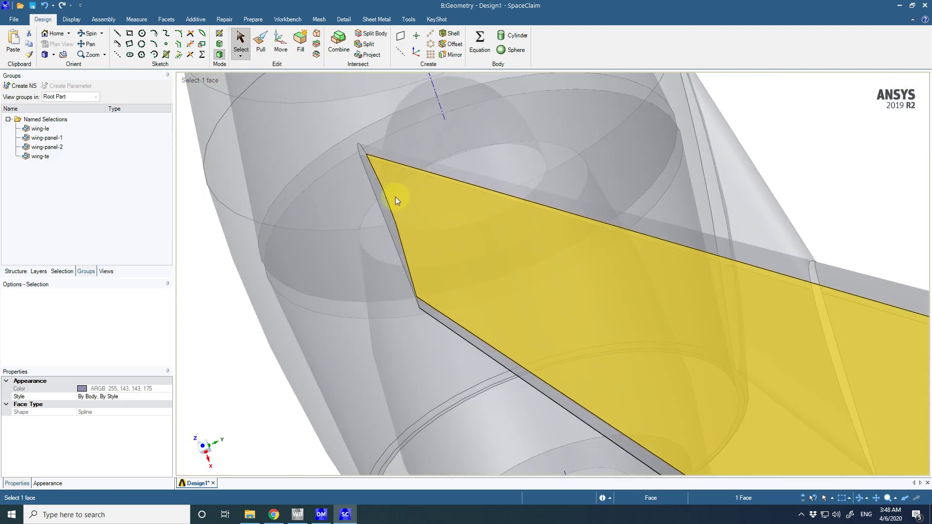
scroll(392, 195, up, 6)
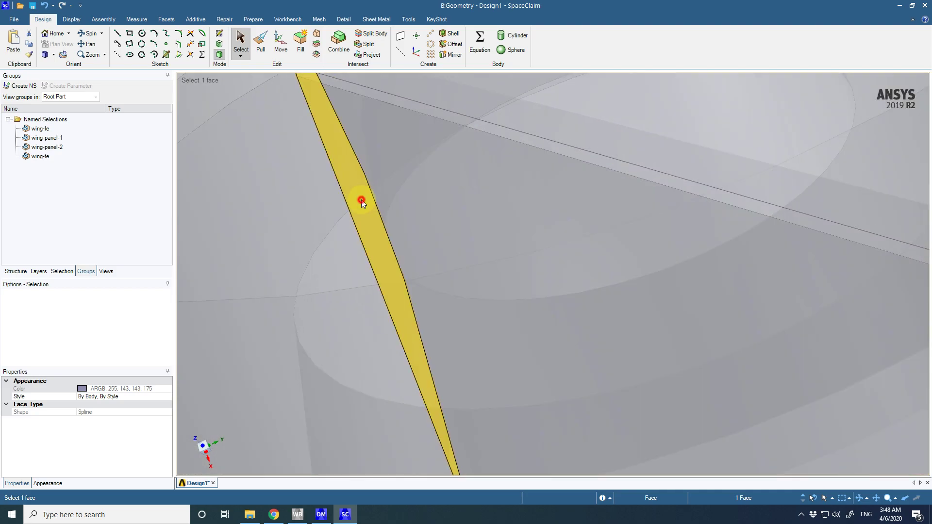
click(363, 200)
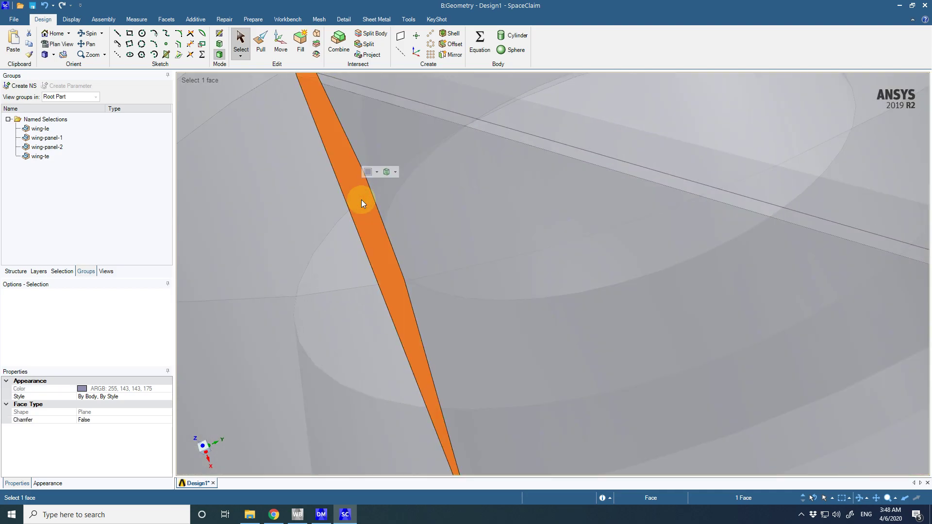
click(20, 86)
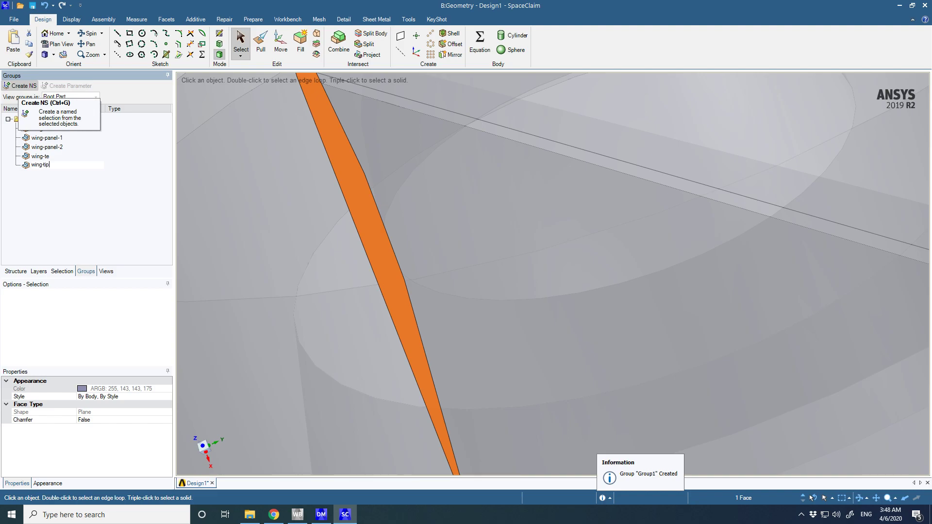
text(wing-tip)
key(Return)
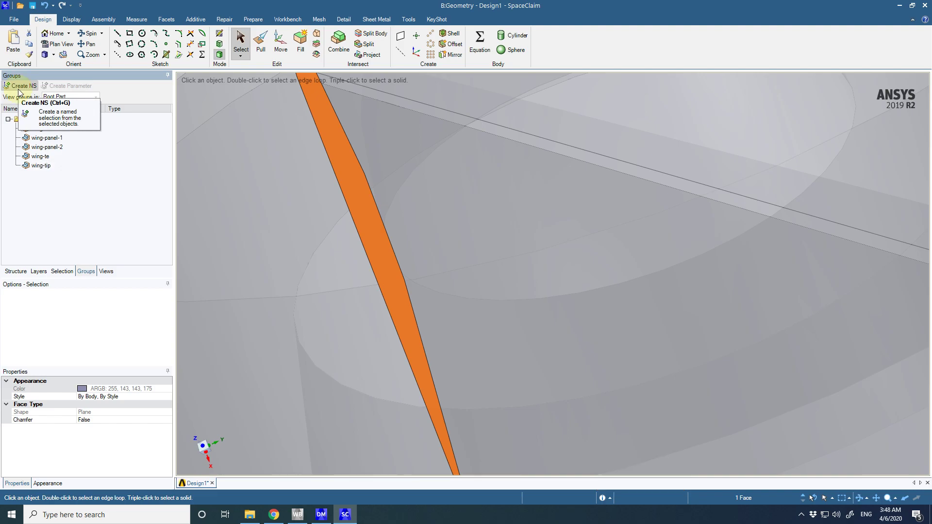
- Create a named selection called pylon from the pylon face connecting the wing to the engine
scroll(514, 330, down, 3)
scroll(532, 326, down, 10)
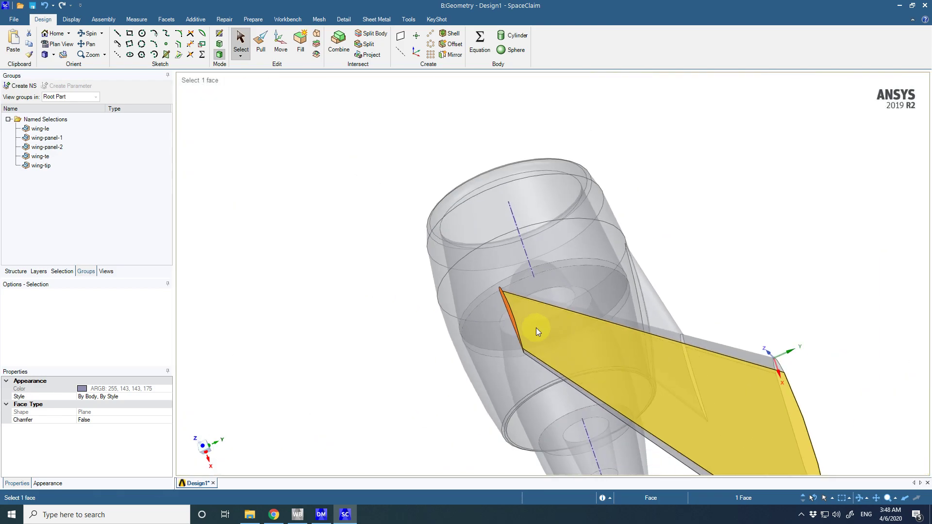
middle_drag(626, 387, 401, 258)
scroll(734, 400, up, 5)
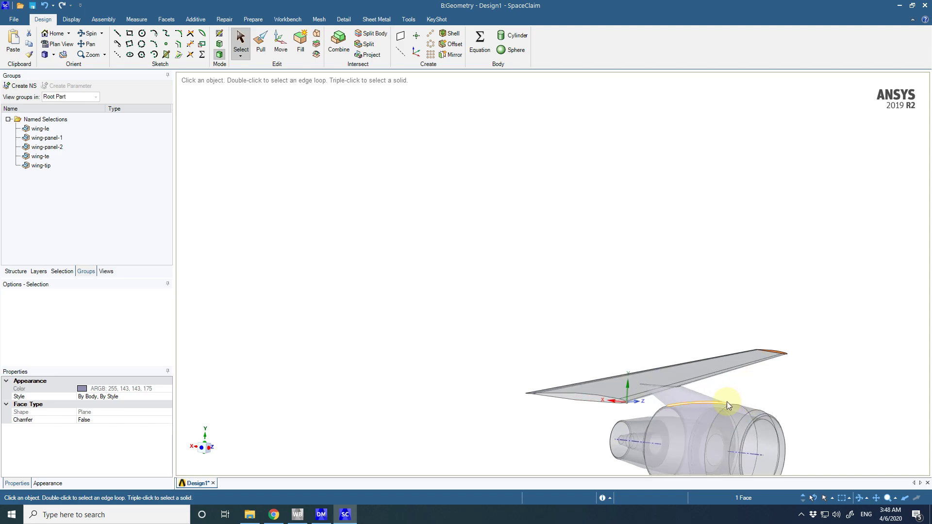
click(631, 384)
scroll(711, 389, down, 3)
scroll(699, 396, up, 8)
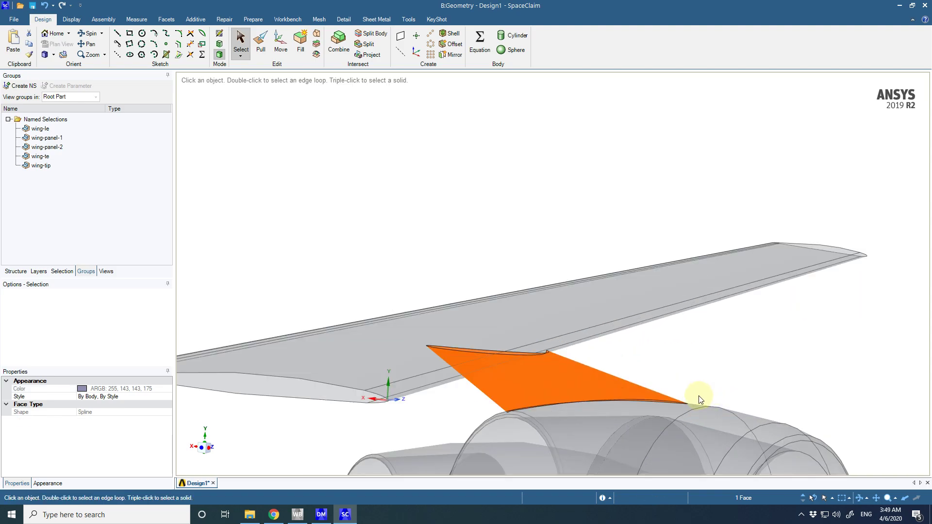
middle_drag(648, 410, 663, 395)
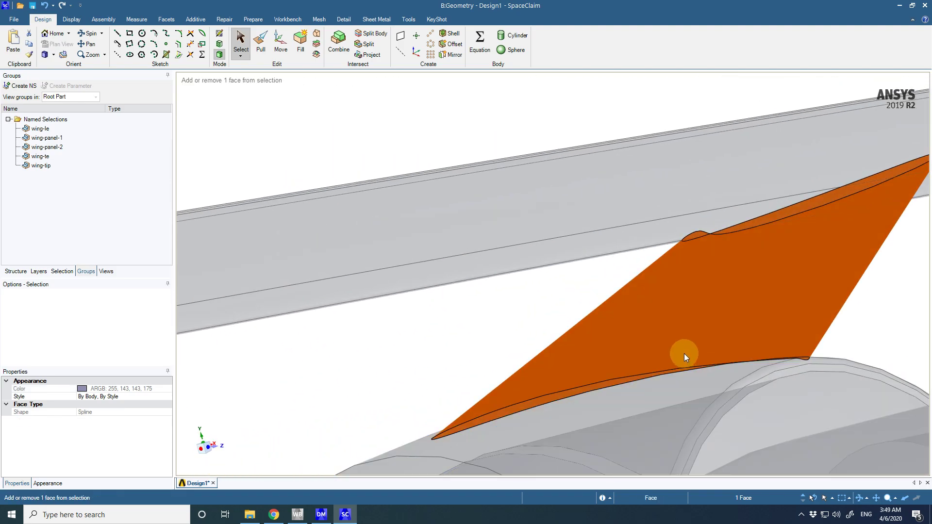
ctrl+click(684, 353)
middle_drag(670, 343, 616, 360)
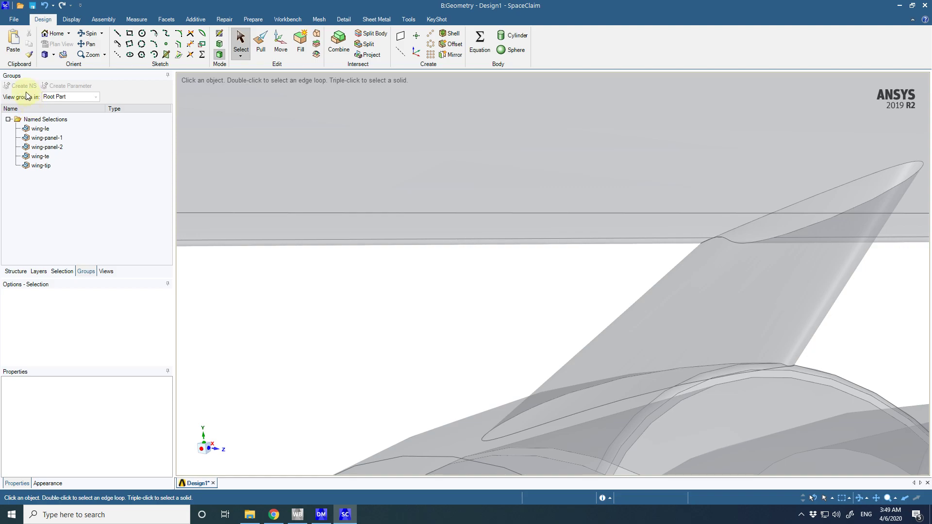
click(644, 343)
middle_drag(642, 343, 691, 352)
click(23, 88)
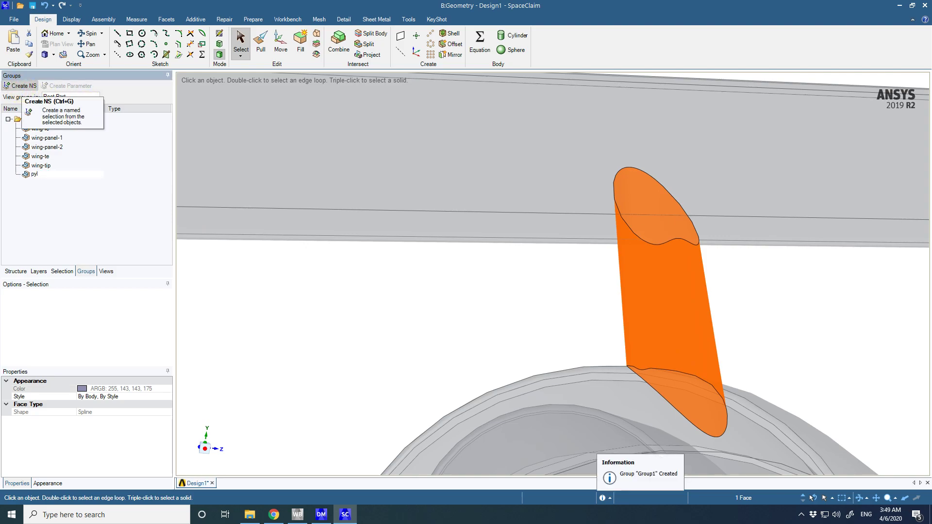
click(345, 324)
- Create a named selection called engine-intake from the flat ring-shaped face inside the engine's front opening
scroll(421, 308, down, 5)
scroll(466, 434, up, 8)
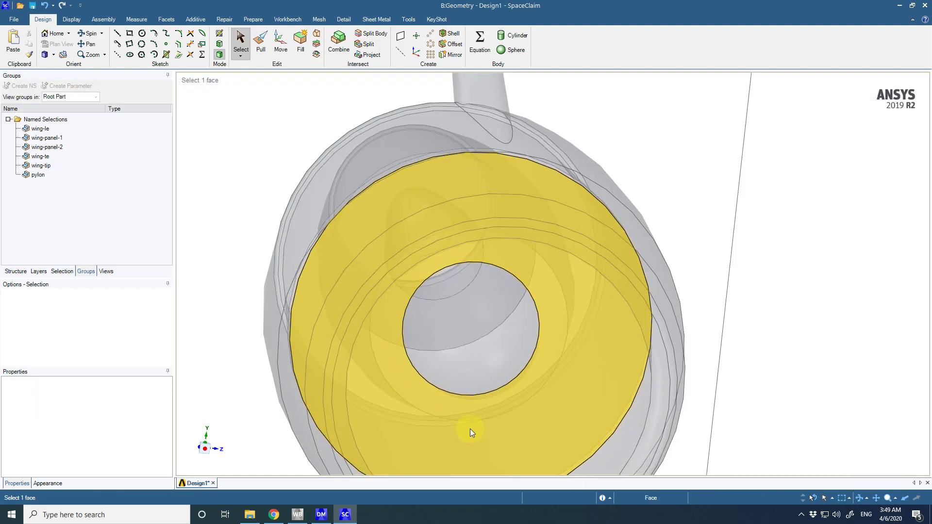
click(463, 417)
middle_drag(459, 425, 733, 428)
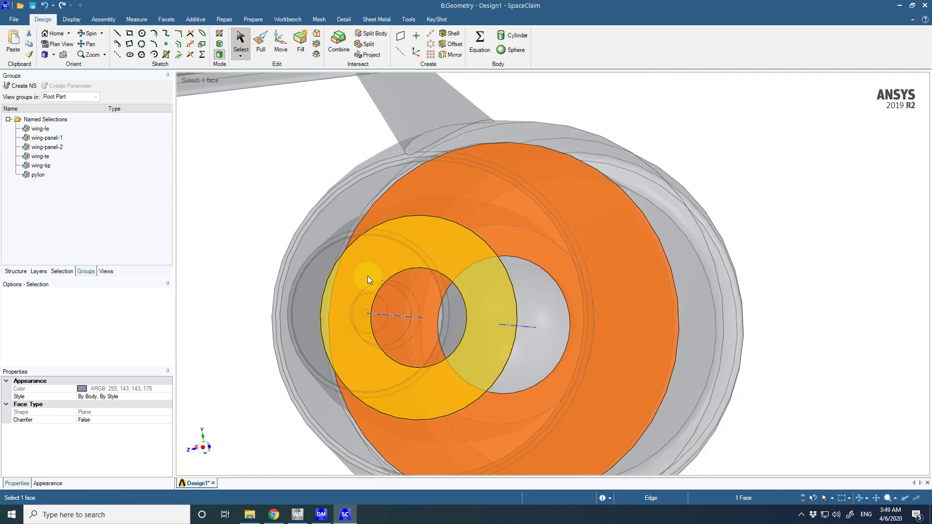
key(h)
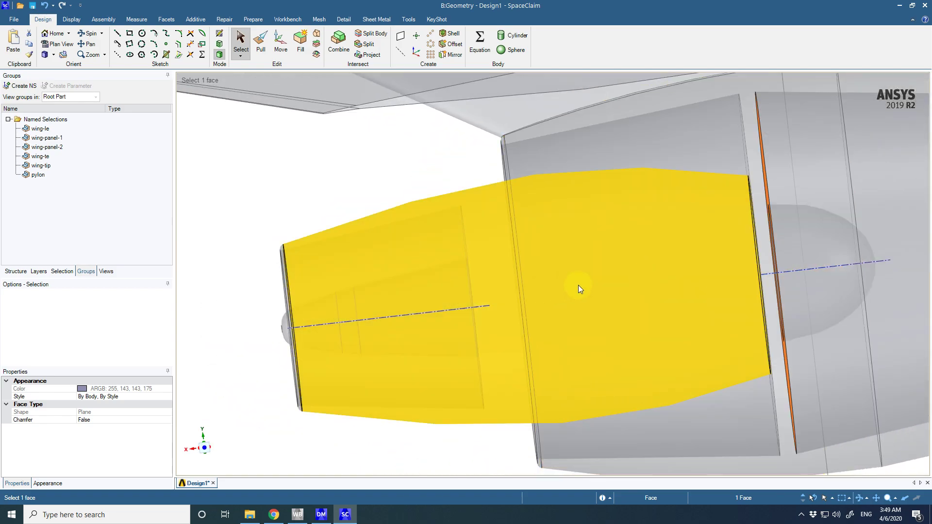
scroll(717, 285, down, 4)
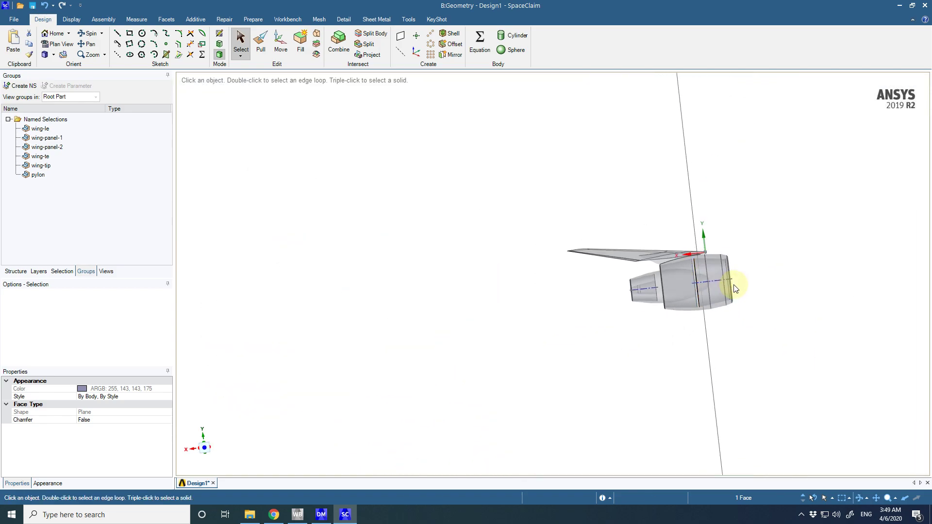
scroll(704, 287, up, 3)
middle_drag(675, 285, 103, 144)
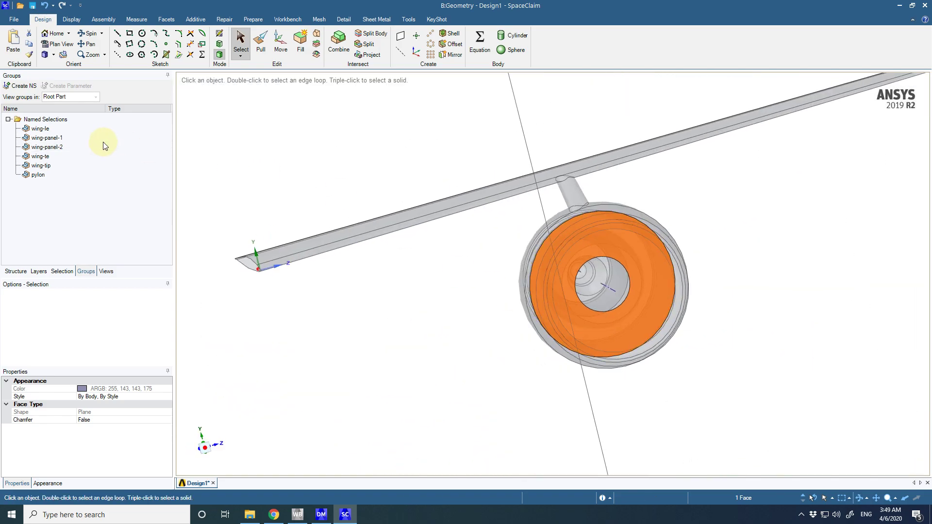
click(21, 89)
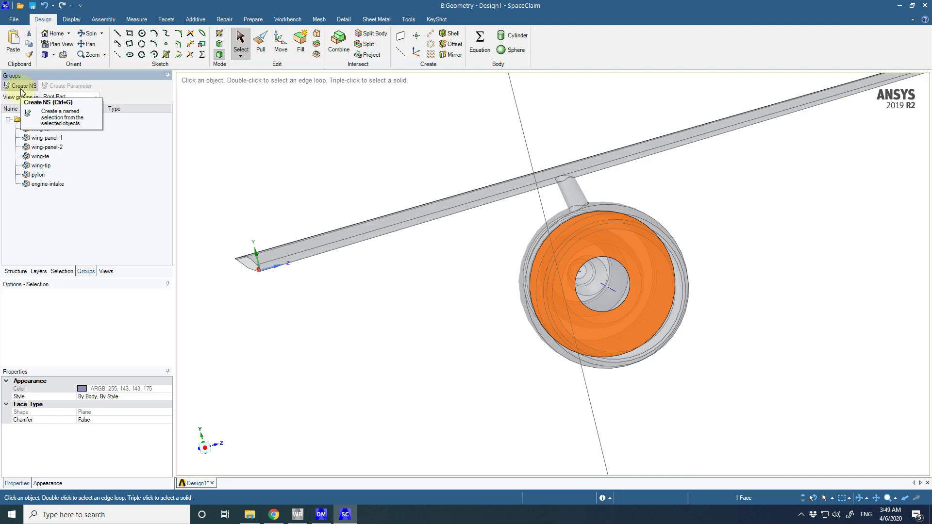
- Create a named selection called engine-cold-exhaust from the flat annular face at the rear of the fan section around the core
middle_drag(647, 256, 870, 291)
scroll(645, 286, down, 3)
scroll(666, 243, up, 4)
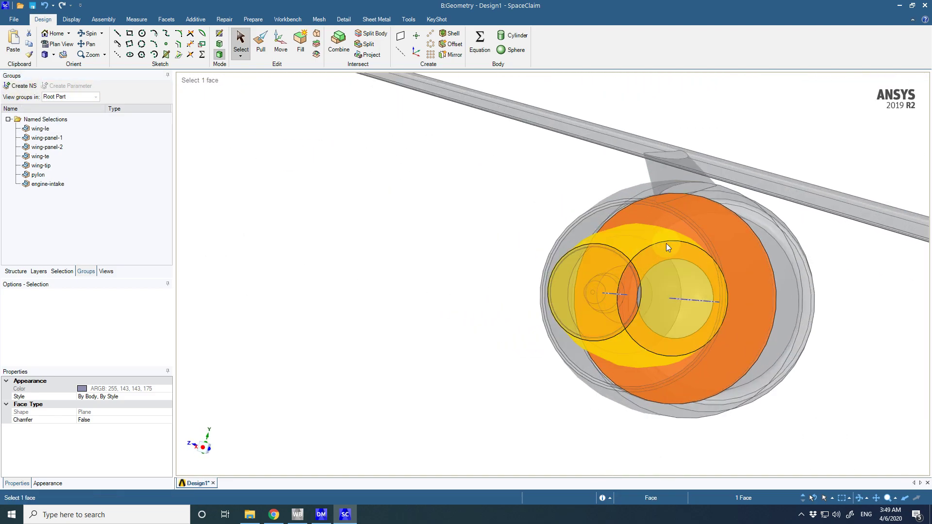
click(682, 227)
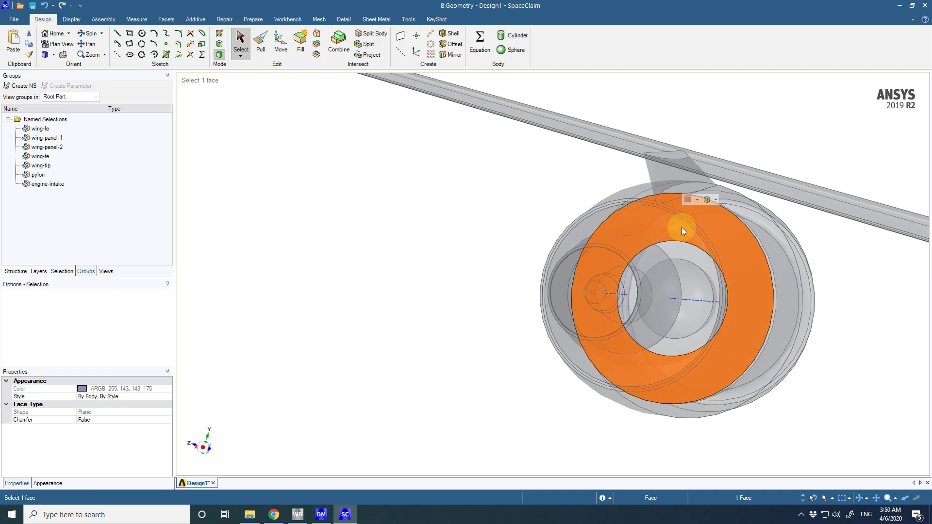
click(19, 86)
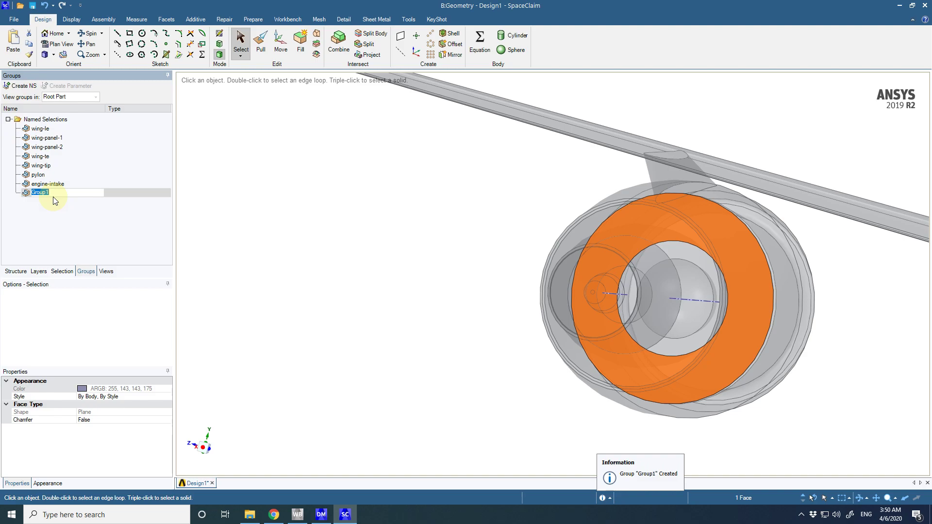
text(engine-cold-exhaust)
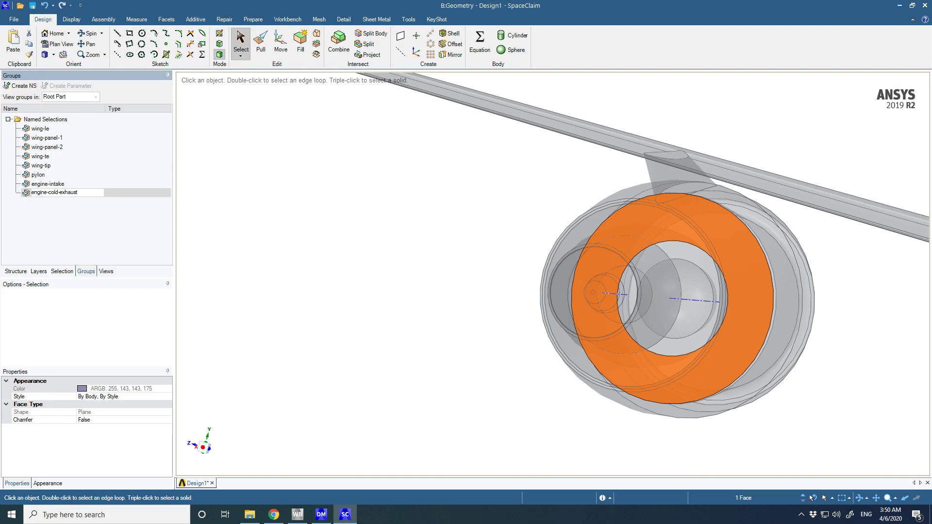
click(54, 201)
- Create a named selection called engine-hot-exhaust from the smaller flat annular face inside the core nozzle
click(597, 264)
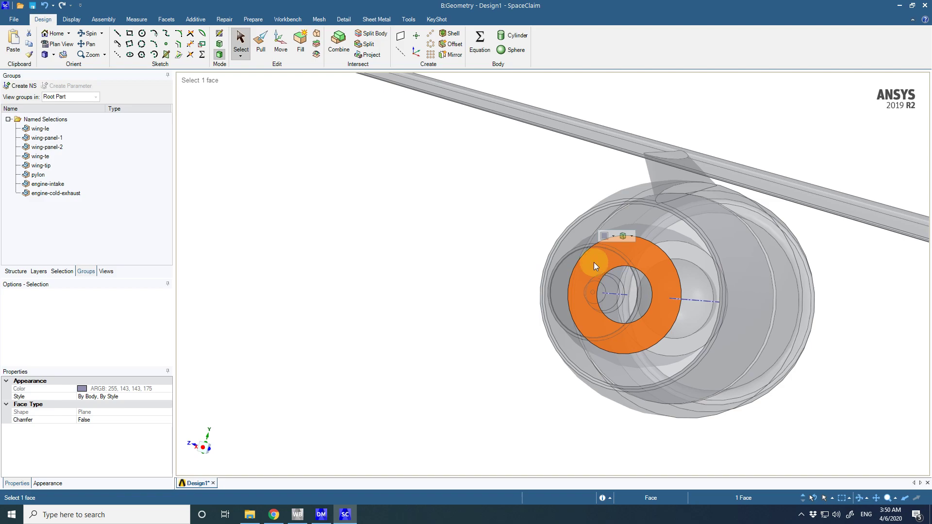
click(18, 87)
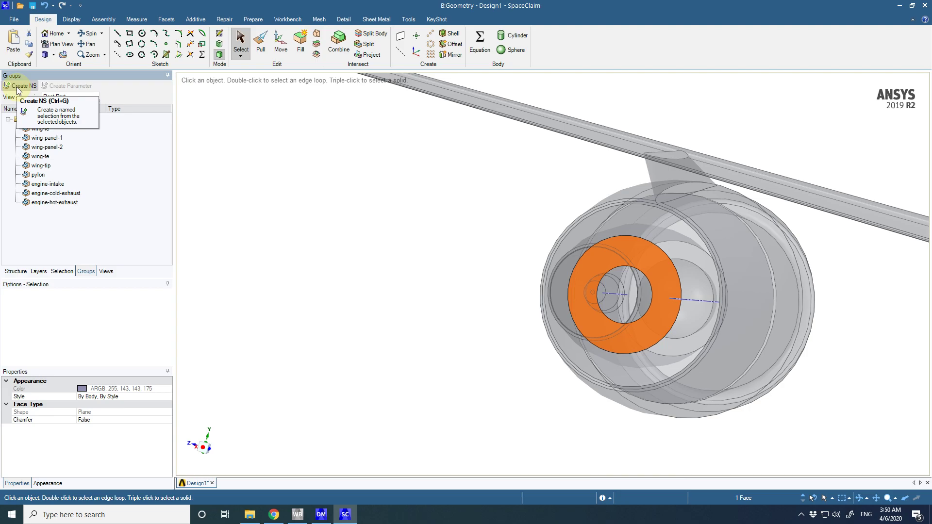
- Select the three adjoining ring-shaped faces that form the engine's intake lip
scroll(777, 354, down, 2)
scroll(787, 343, up, 4)
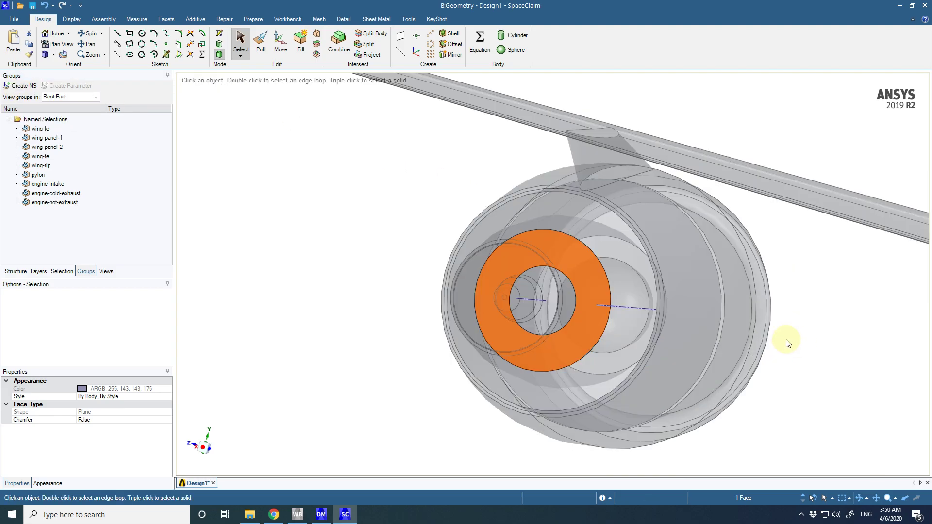
scroll(787, 344, down, 5)
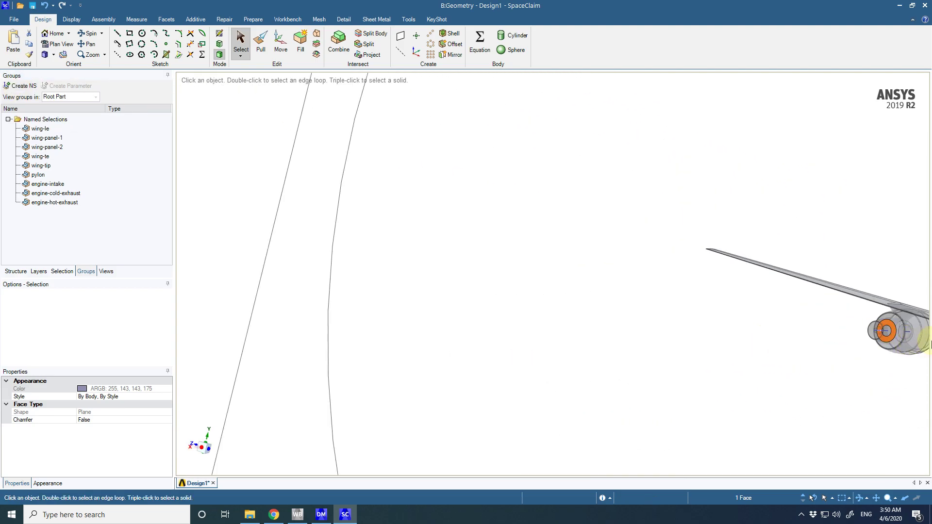
scroll(931, 343, up, 6)
scroll(878, 305, down, 4)
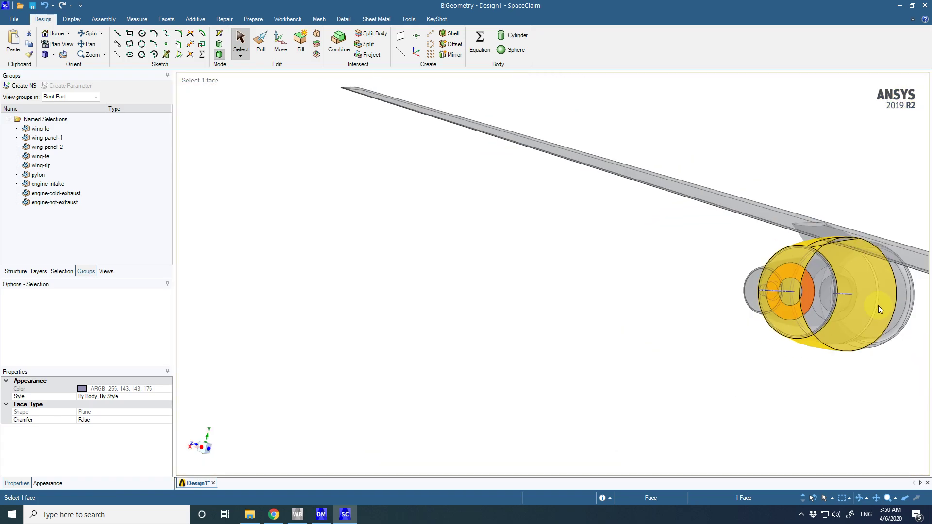
scroll(879, 305, down, 4)
scroll(814, 293, up, 6)
scroll(871, 286, down, 5)
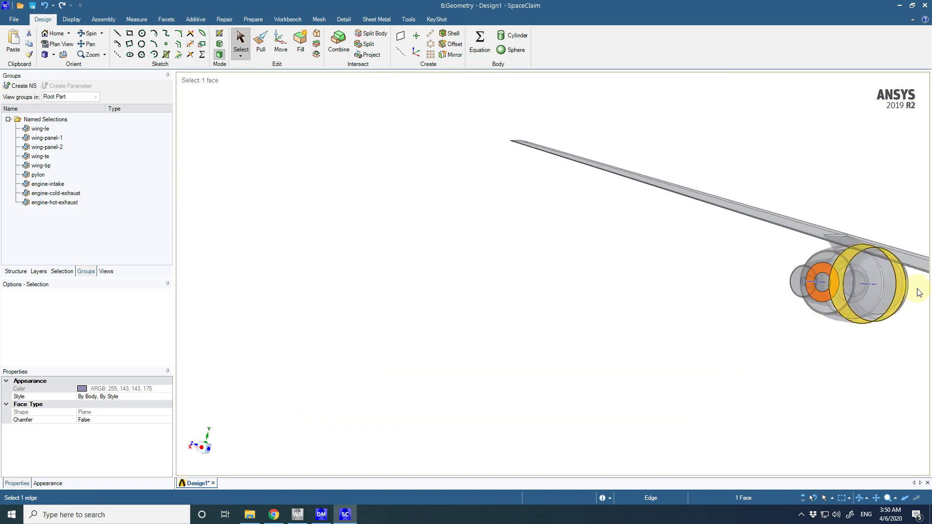
scroll(919, 293, up, 7)
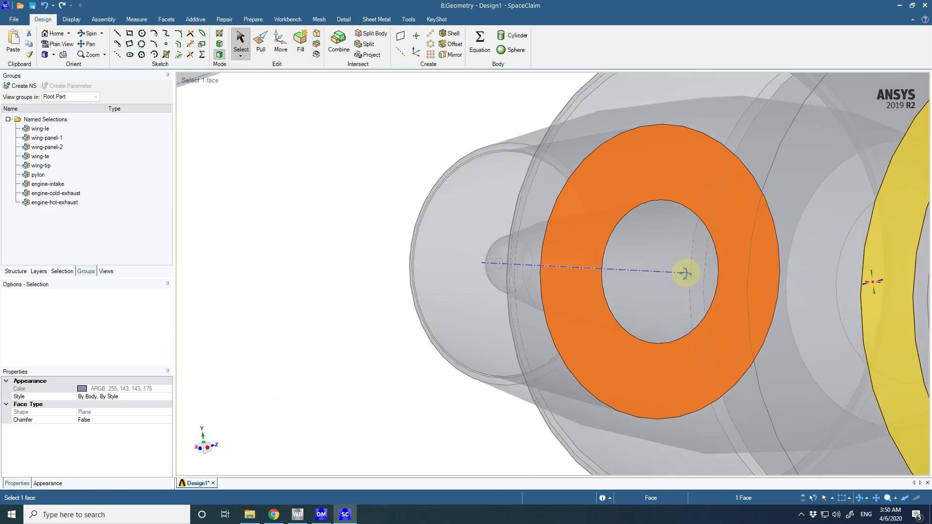
scroll(717, 291, down, 8)
scroll(855, 260, up, 2)
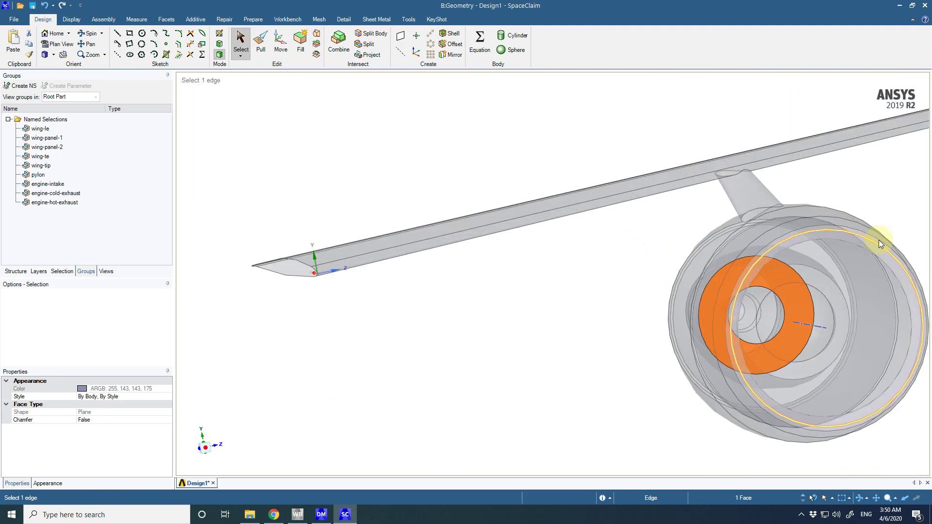
scroll(874, 240, up, 5)
click(834, 226)
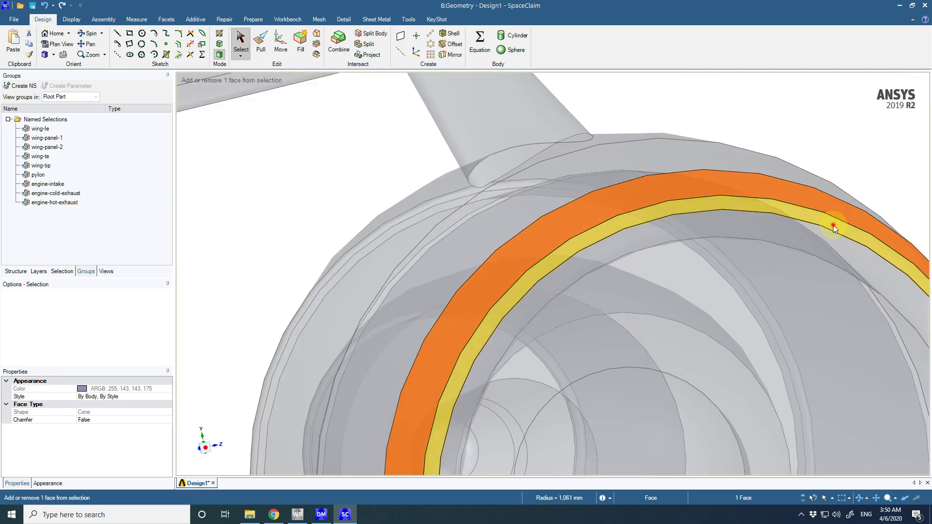
ctrl+click(829, 240)
- Add the outer nacelle band directly behind the intake lip to the face selection
scroll(495, 286, down, 5)
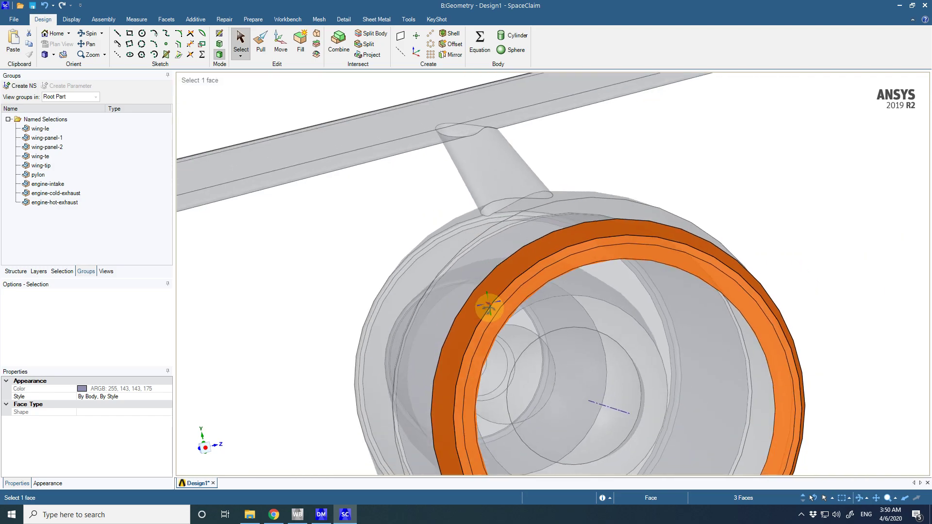
middle_drag(488, 307, 620, 306)
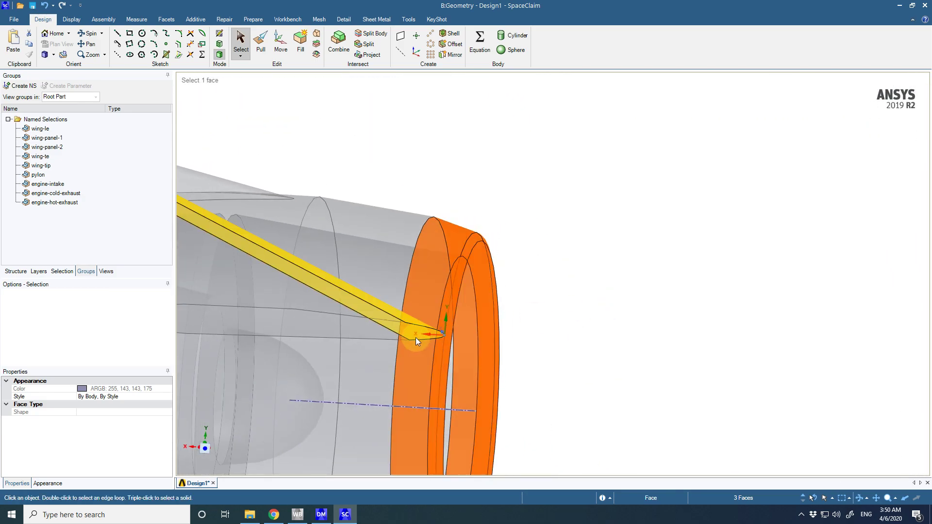
scroll(416, 337, down, 5)
scroll(340, 346, up, 10)
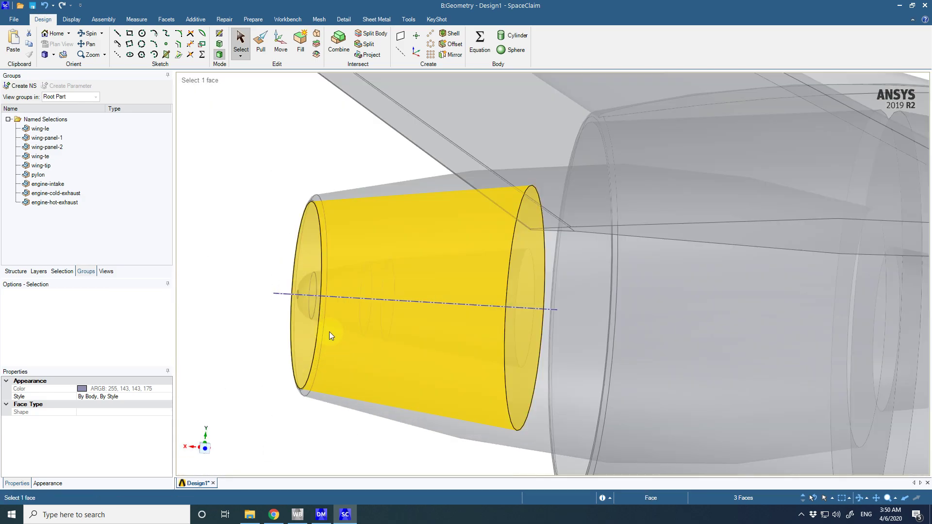
middle_drag(391, 350, 438, 356)
scroll(552, 340, down, 5)
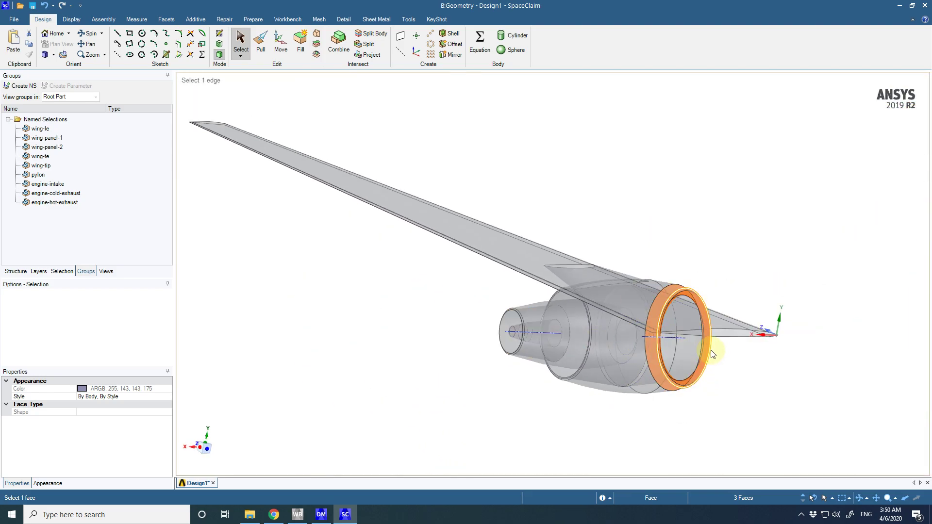
ctrl+click(688, 365)
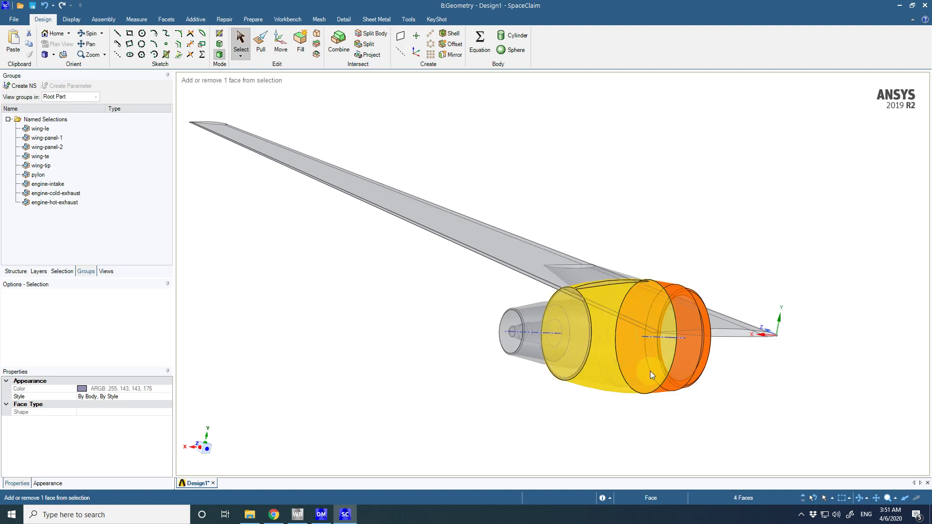
- Add the inner wall of the intake duct to the selected engine faces
middle_drag(651, 371, 345, 442)
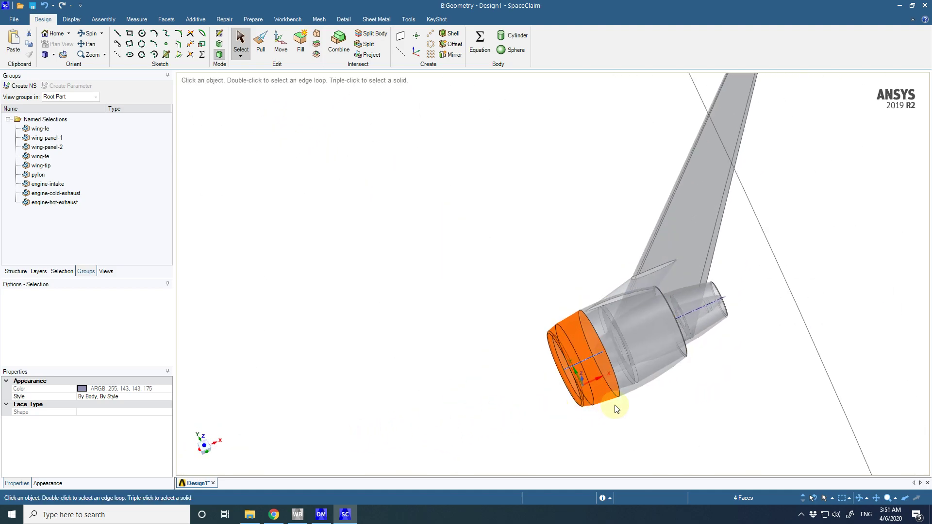
scroll(615, 385, up, 5)
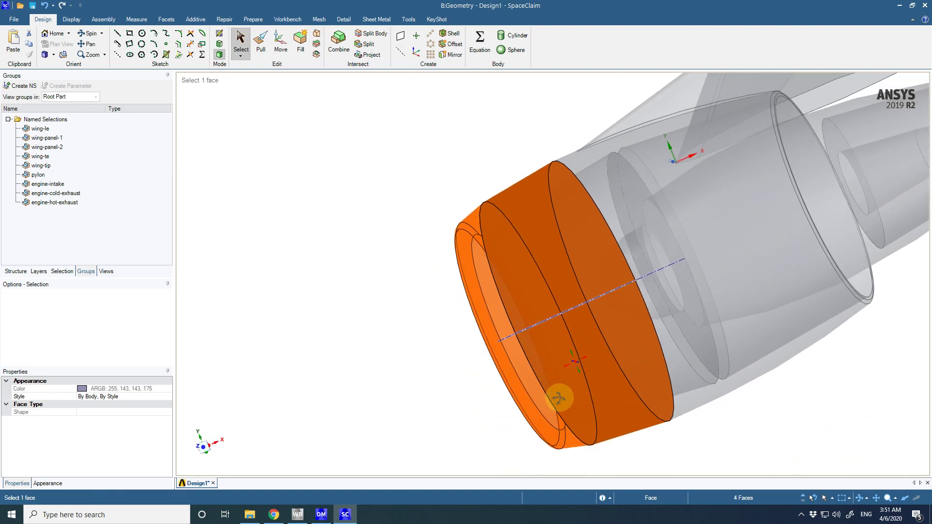
middle_drag(560, 399, 518, 377)
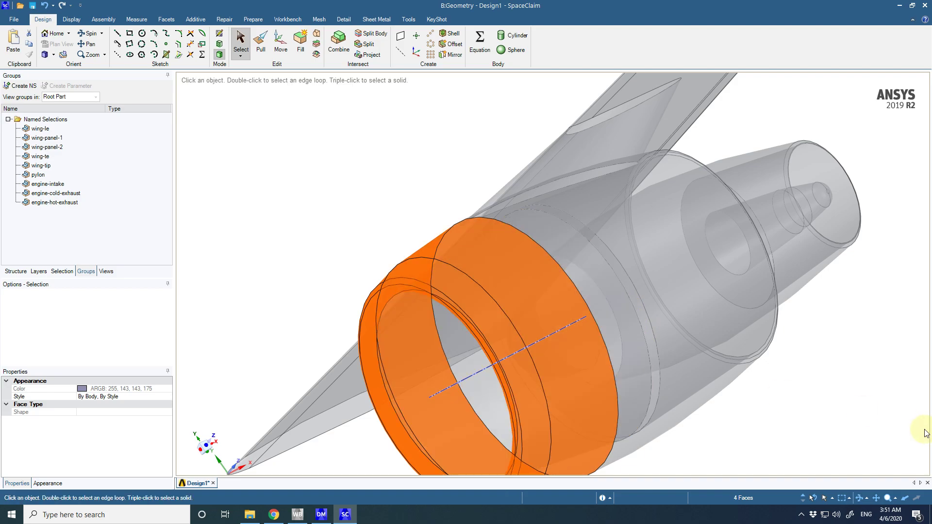
middle_drag(719, 387, 680, 340)
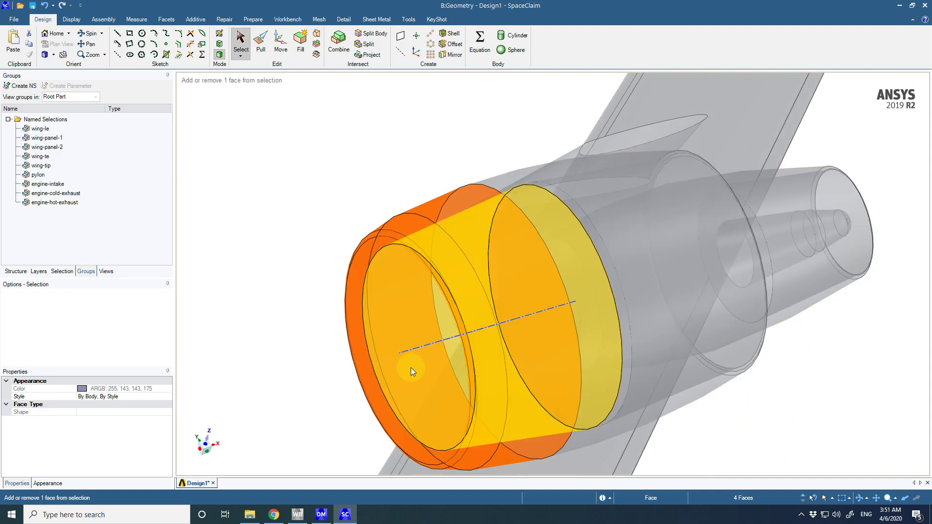
middle_drag(566, 374, 930, 445)
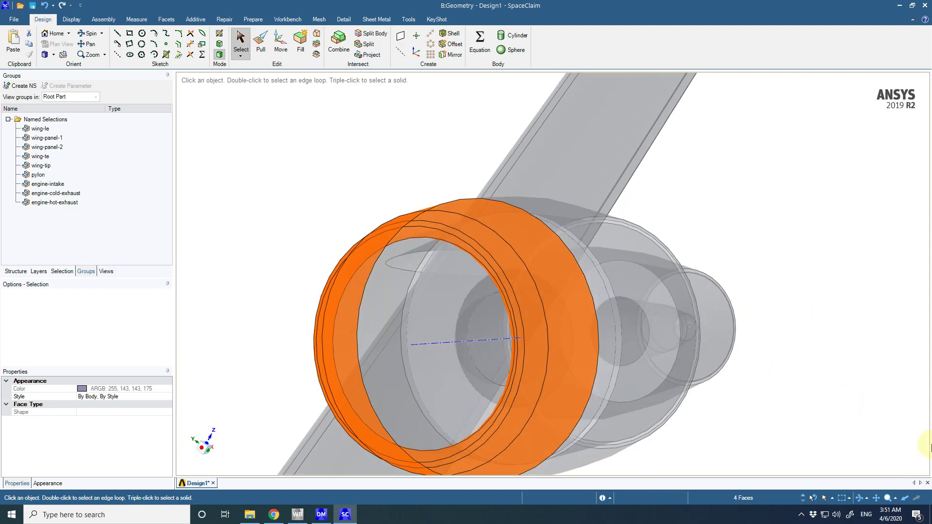
ctrl+click(394, 411)
- Add the core casing's outer and inner walls, the bypass duct wall and the rear outer nacelle face to the selection
middle_drag(457, 413, 662, 362)
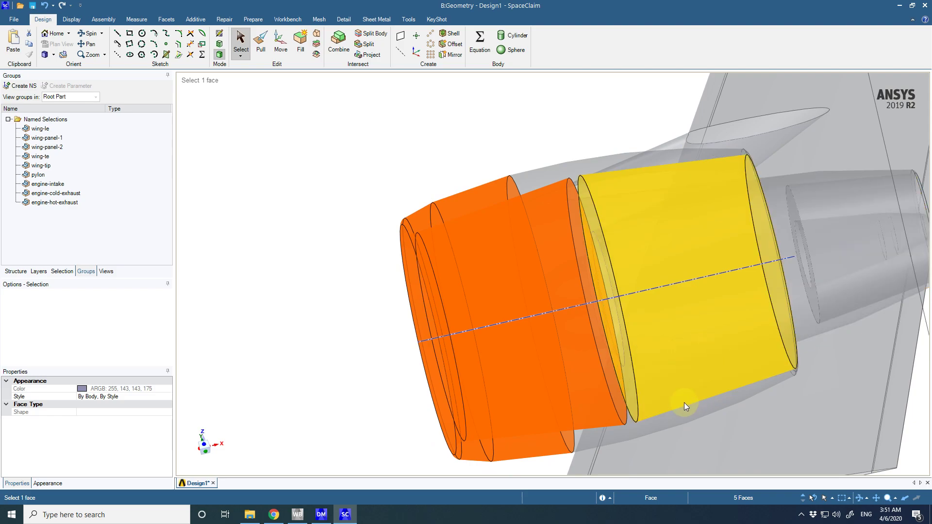
ctrl+click(702, 332)
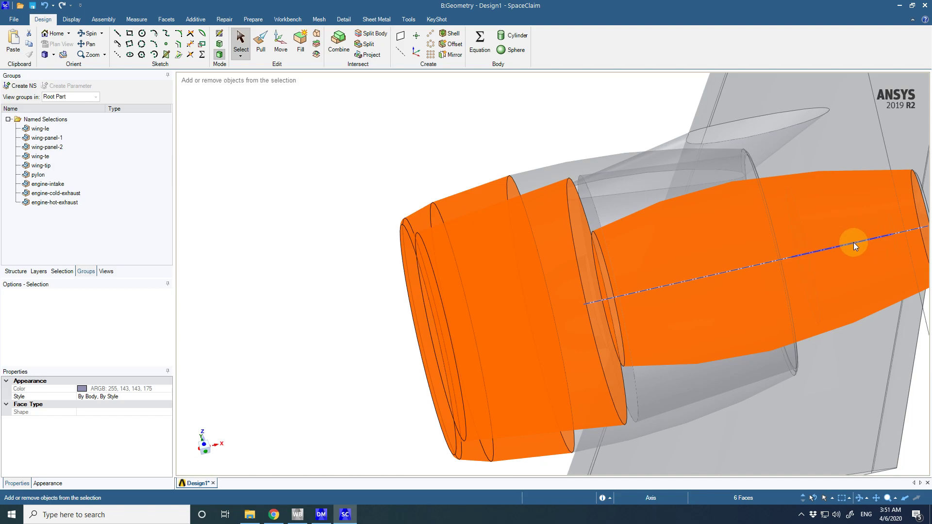
ctrl+click(867, 198)
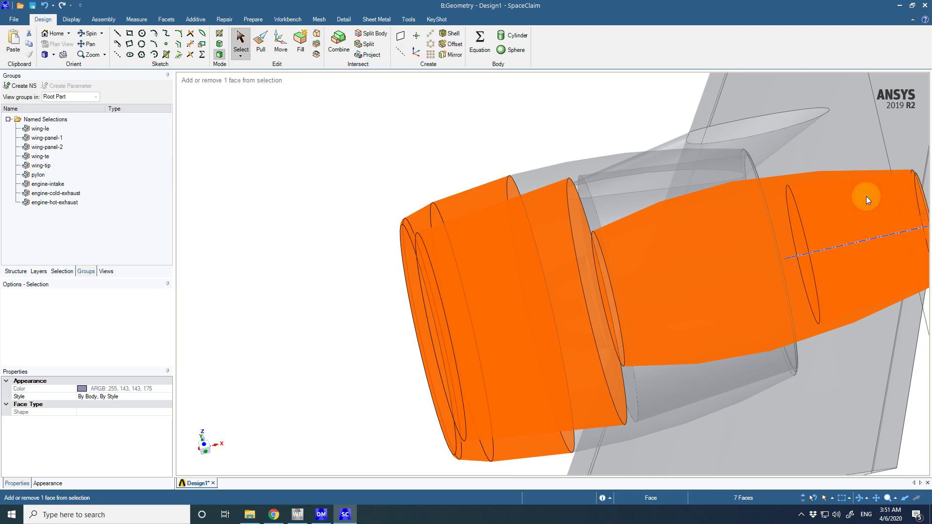
ctrl+click(646, 194)
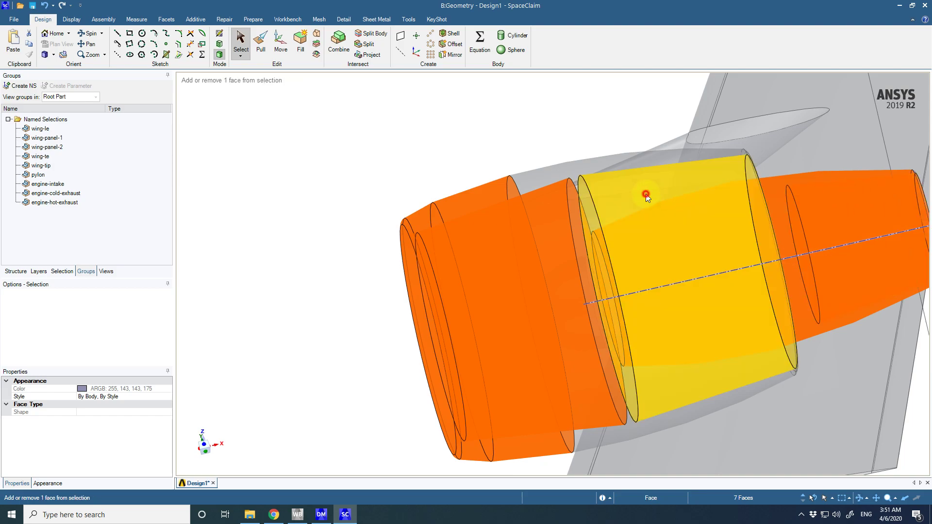
ctrl+click(539, 179)
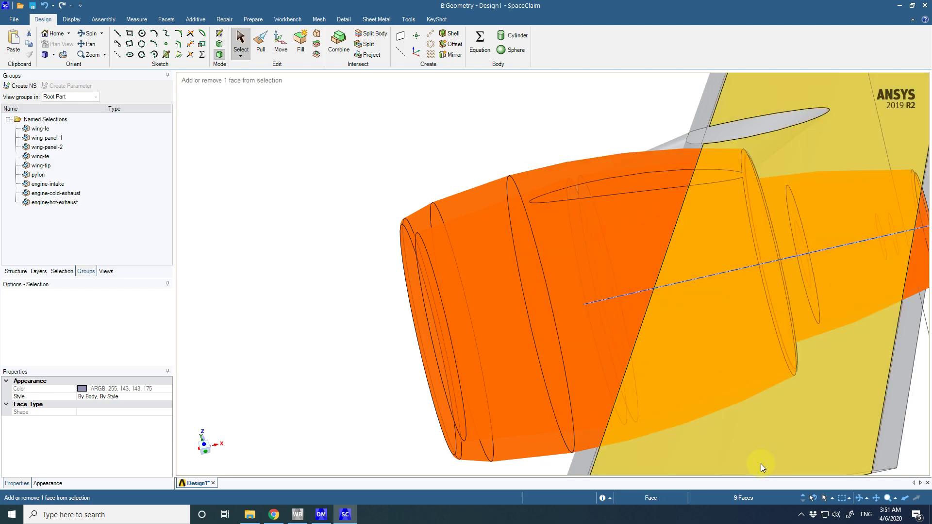
- Add the two thin rim faces at the nacelle's trailing edge to the selected engine faces
middle_drag(645, 334, 628, 254)
scroll(637, 238, up, 3)
scroll(638, 237, up, 5)
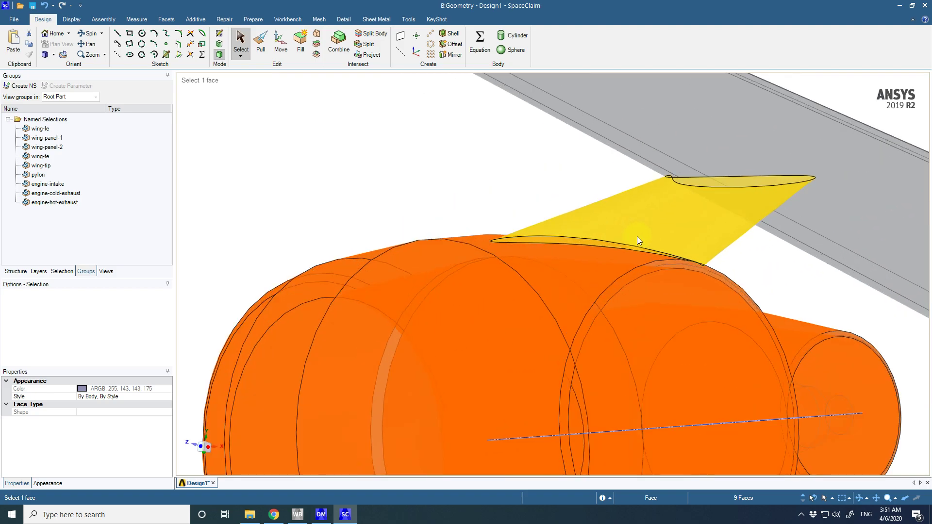
ctrl+click(651, 292)
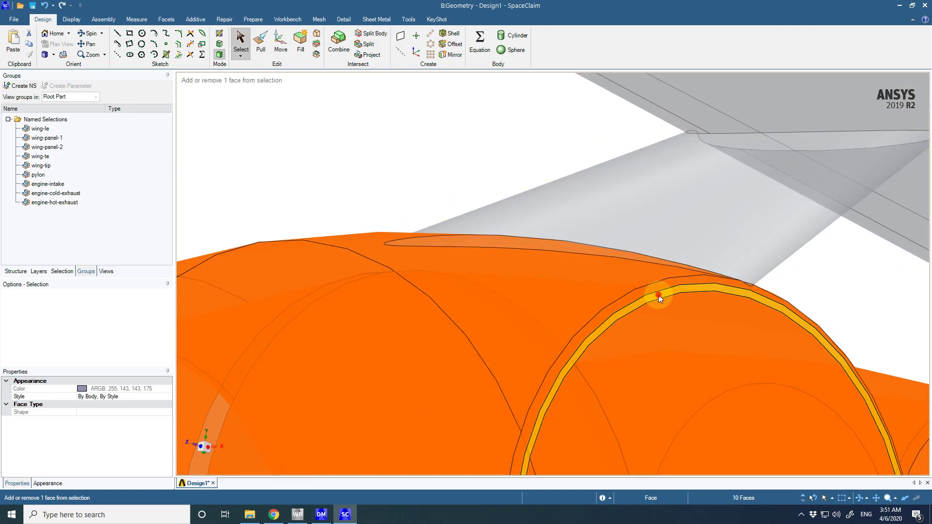
ctrl+click(828, 351)
middle_drag(831, 357, 880, 329)
scroll(810, 291, up, 6)
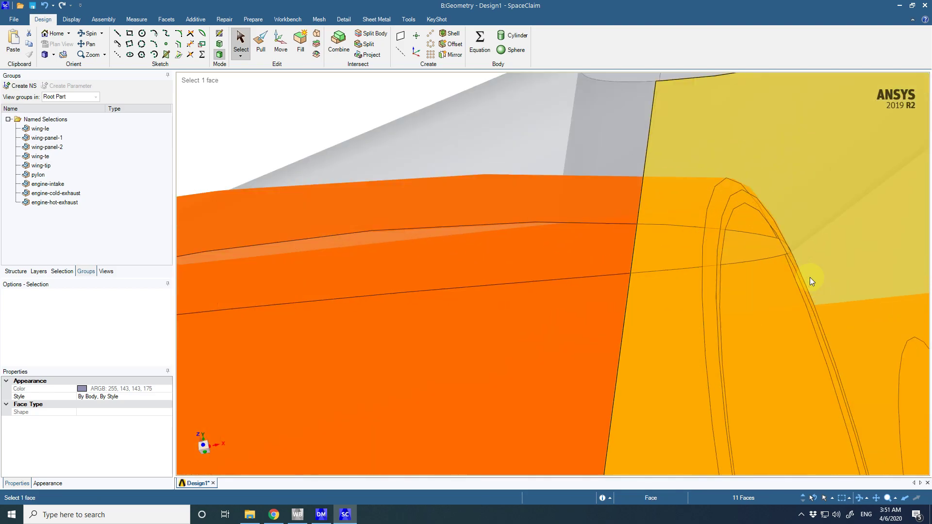
- Add the two thin ring faces at the core nozzle's trailing edge to the selected engine faces
scroll(786, 308, down, 8)
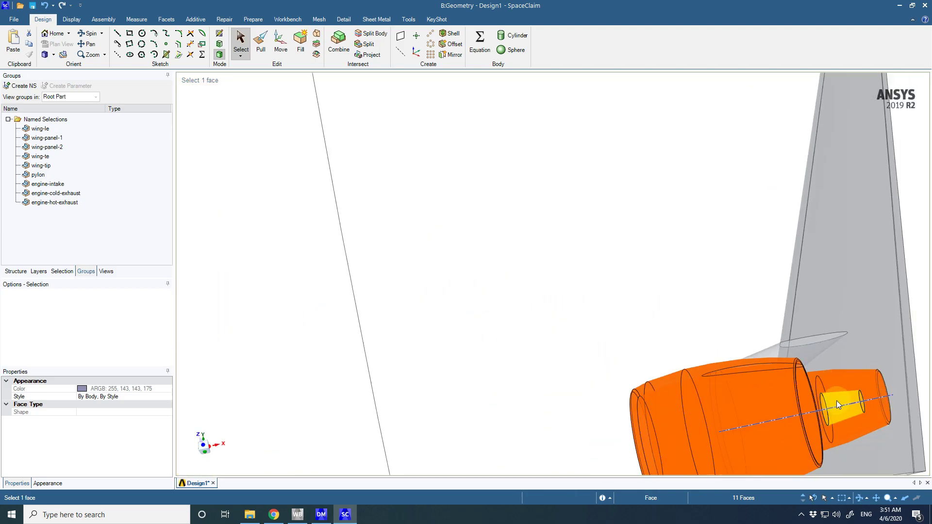
middle_drag(837, 401, 894, 424)
scroll(835, 421, up, 8)
scroll(872, 336, down, 5)
scroll(871, 337, up, 5)
ctrl+click(871, 337)
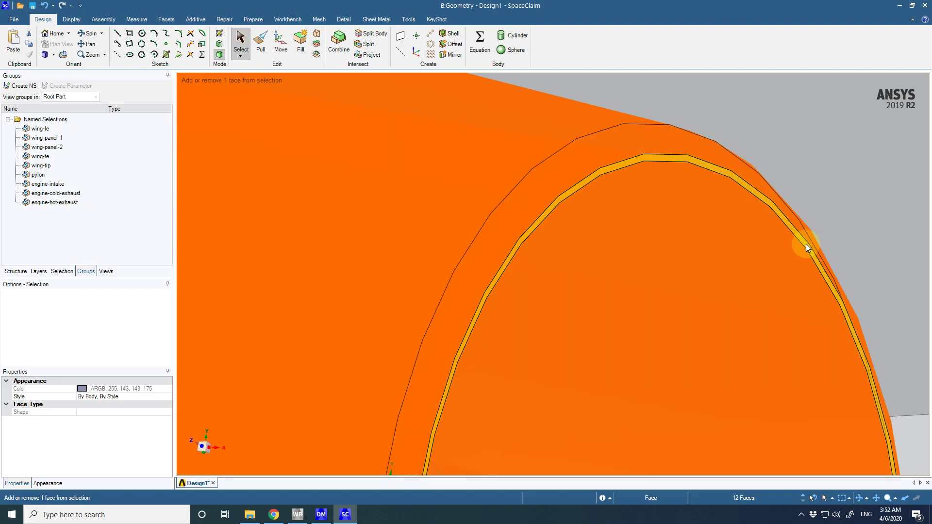
ctrl+click(806, 244)
- Create a named selection called engine-casing from the selected engine faces
scroll(805, 285, down, 10)
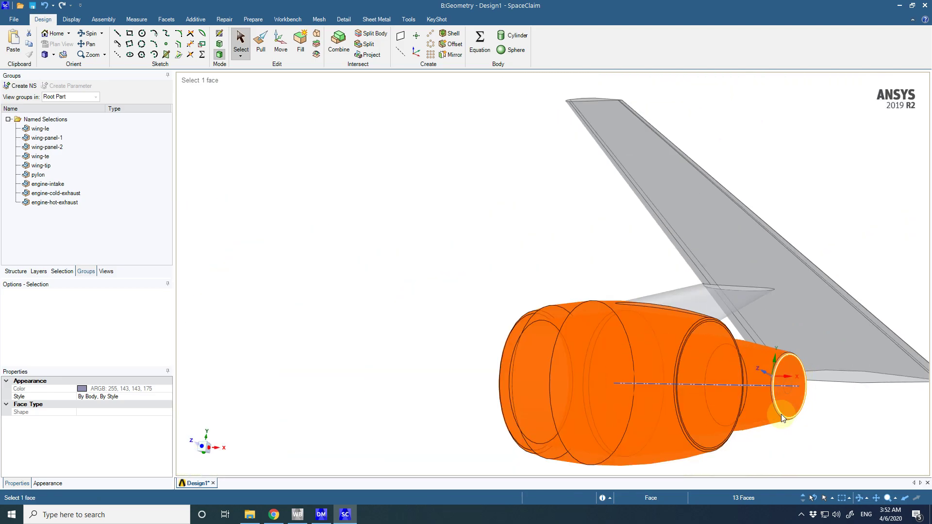
middle_drag(762, 415, 798, 421)
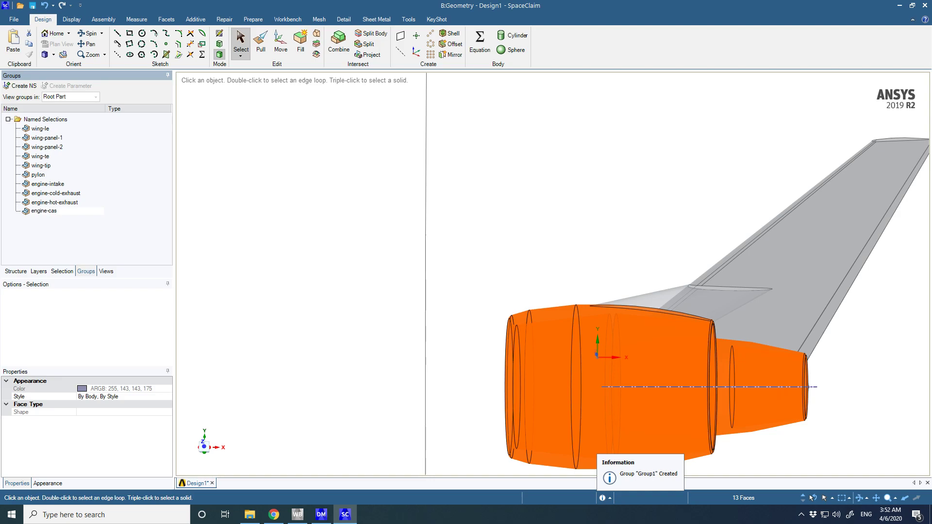
text(ing)
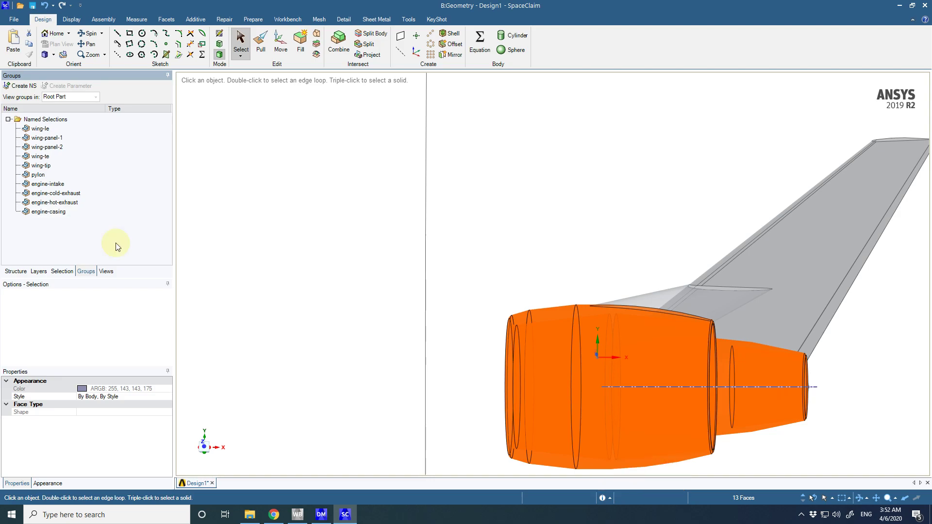
- Examine the engine interior and highlight the engine-casing group to check which faces it covers
middle_drag(417, 395, 697, 406)
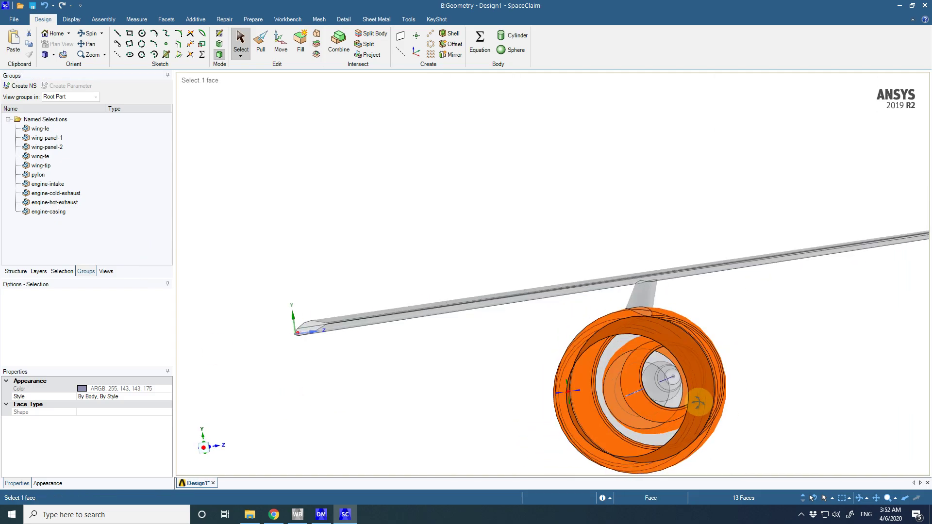
click(643, 392)
middle_drag(646, 391, 566, 407)
scroll(766, 397, up, 10)
scroll(700, 371, down, 3)
scroll(743, 363, up, 10)
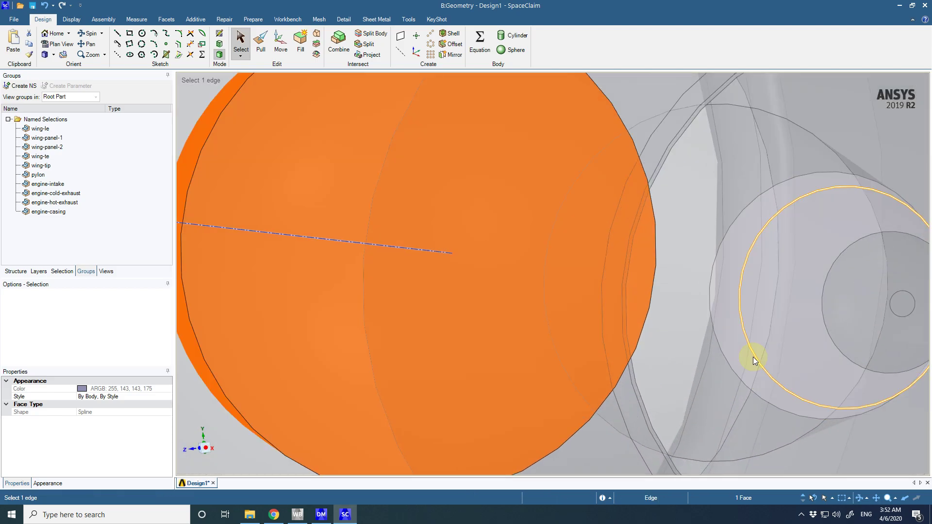
scroll(775, 346, down, 3)
scroll(770, 343, up, 2)
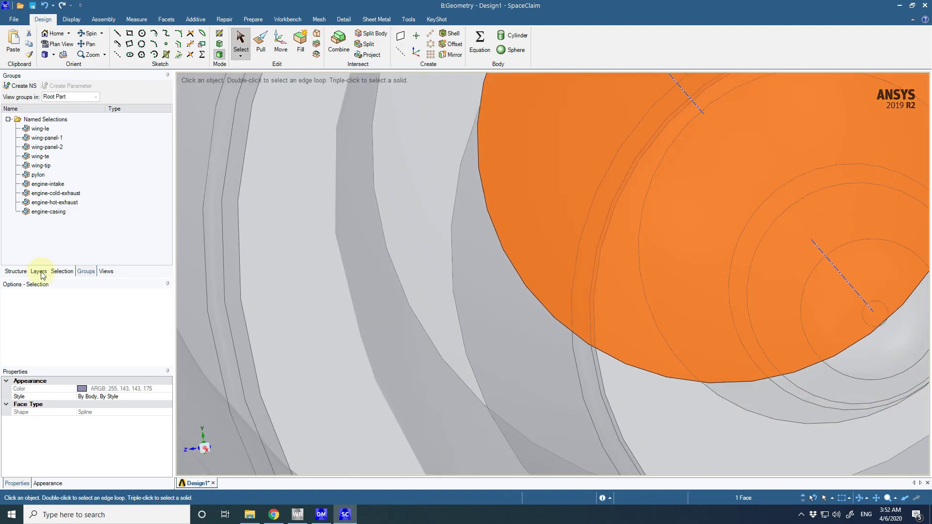
click(56, 215)
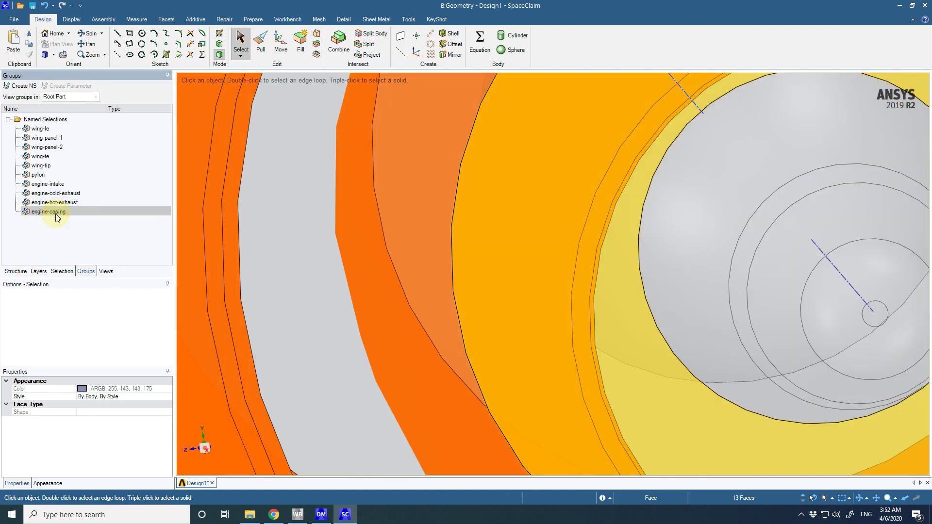
scroll(589, 293, down, 3)
scroll(689, 299, up, 1)
click(235, 314)
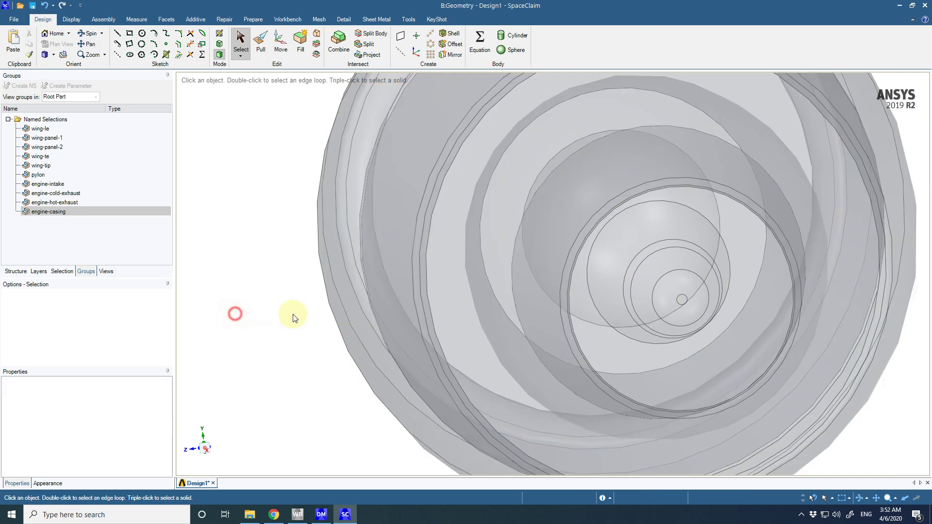
- Select the adjoining faces that form the exhaust cone at the rear of the engine core
click(645, 315)
ctrl+click(682, 300)
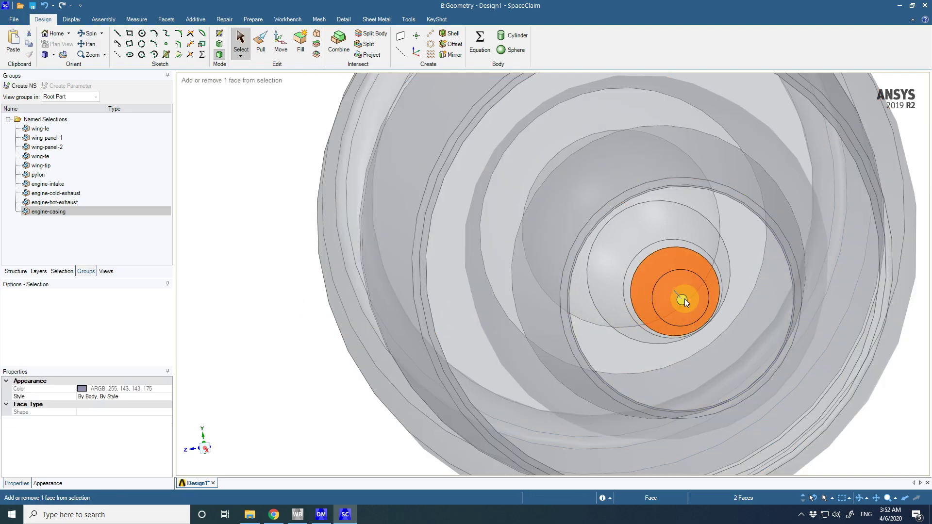
ctrl+click(637, 252)
ctrl+click(642, 258)
ctrl+click(632, 249)
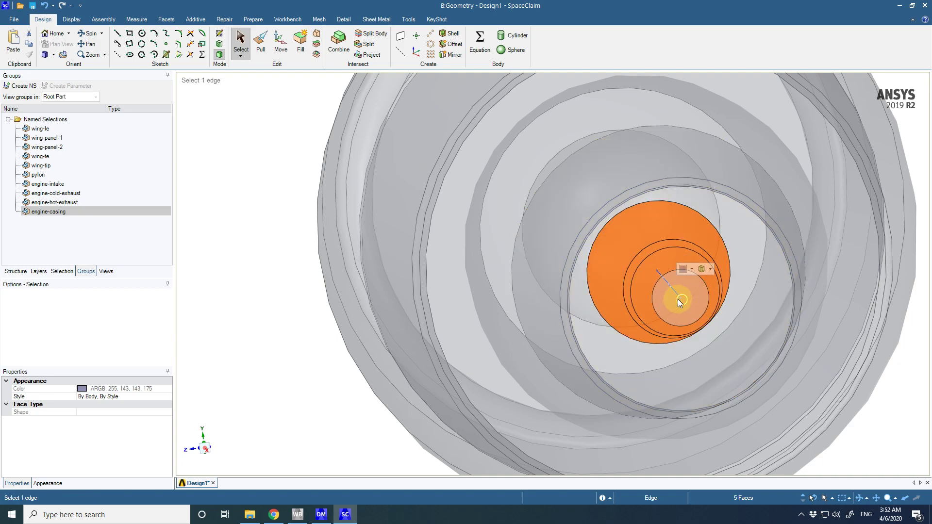
- Add the front spinner face to the exhaust cone faces and group them in a named selection called engine-spinner
middle_drag(677, 299, 773, 348)
click(773, 349)
ctrl+click(665, 298)
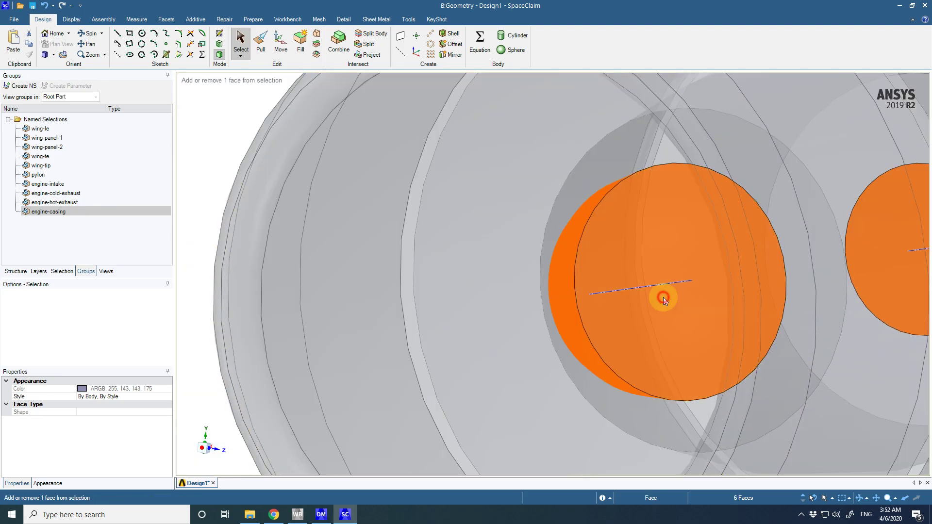
click(22, 86)
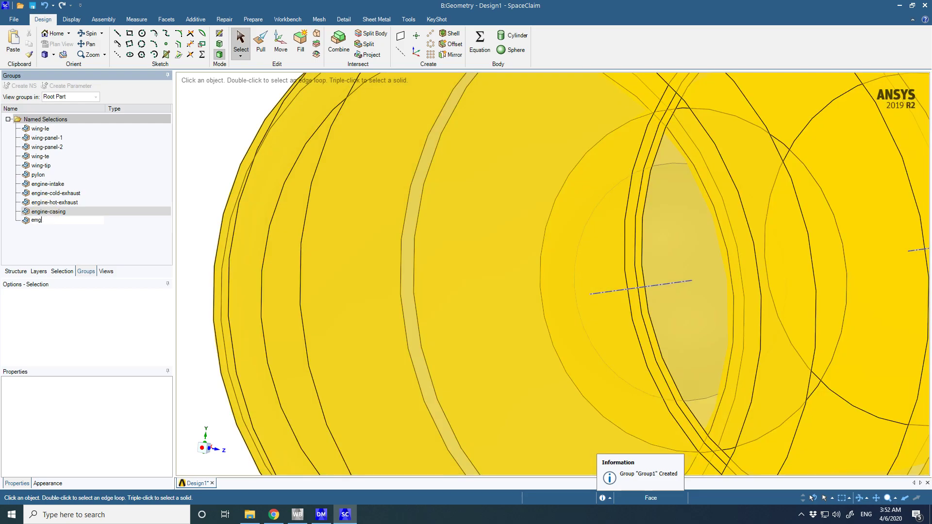
text(engine-spinner)
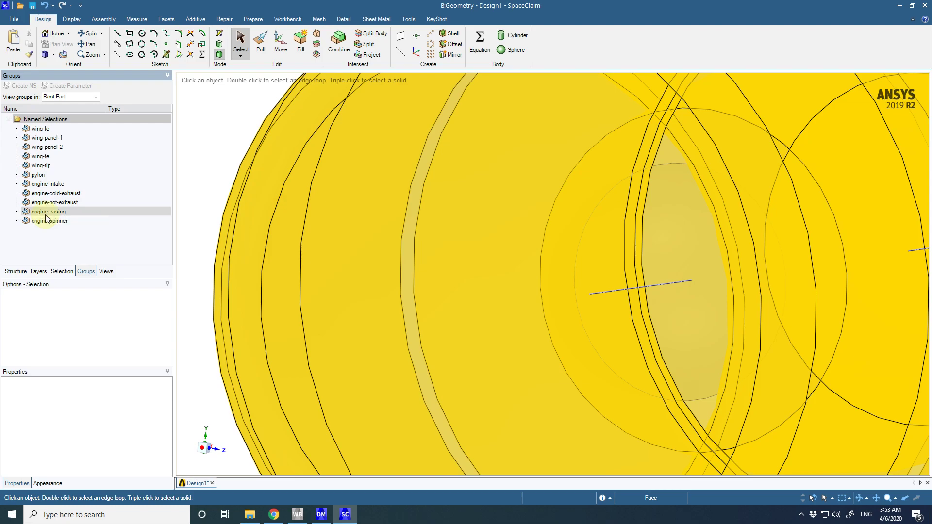
- Review the faces in the engine-spinner, engine-casing, engine-hot-exhaust, engine-cold-exhaust and engine-intake groups, then clear the selection
text(z)
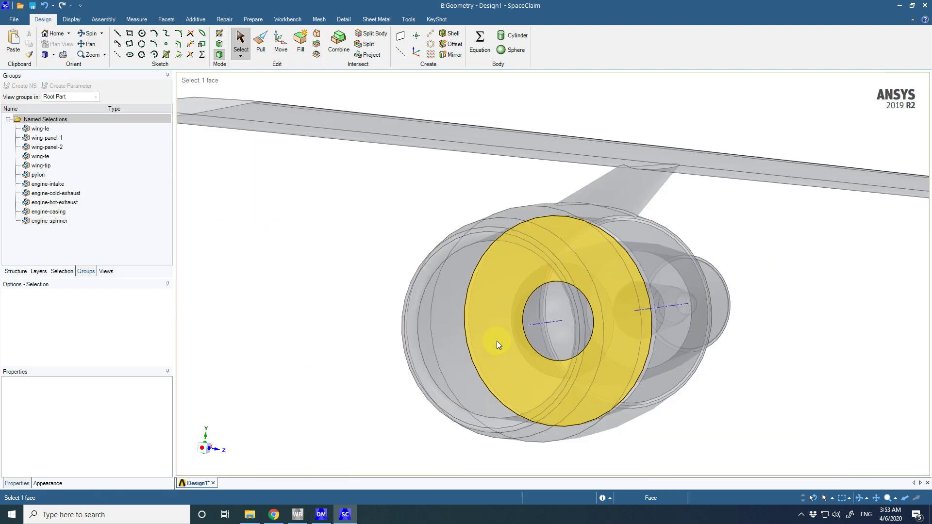
scroll(821, 361, up, 2)
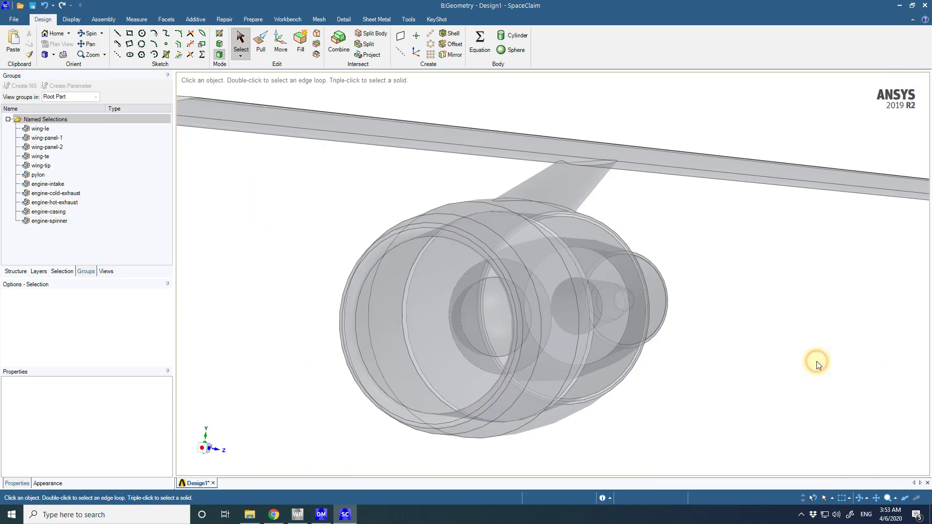
click(54, 221)
click(69, 212)
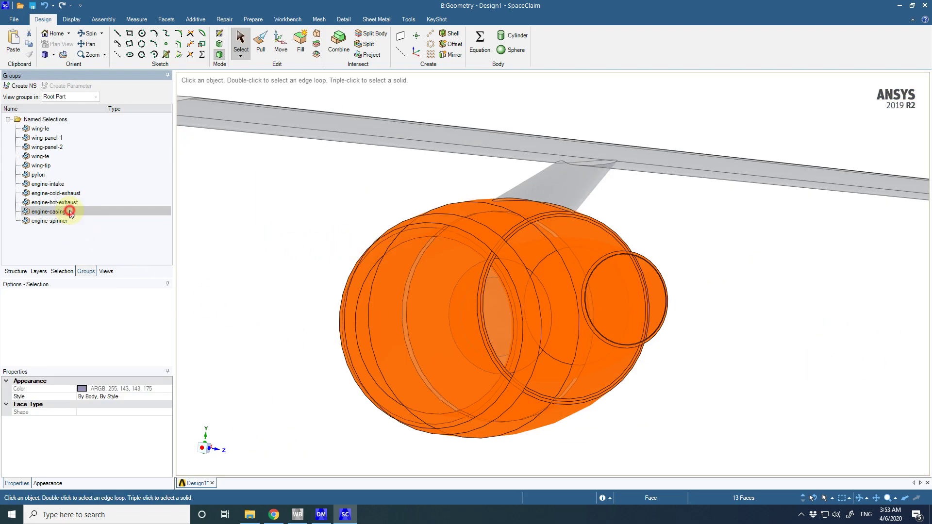
click(69, 203)
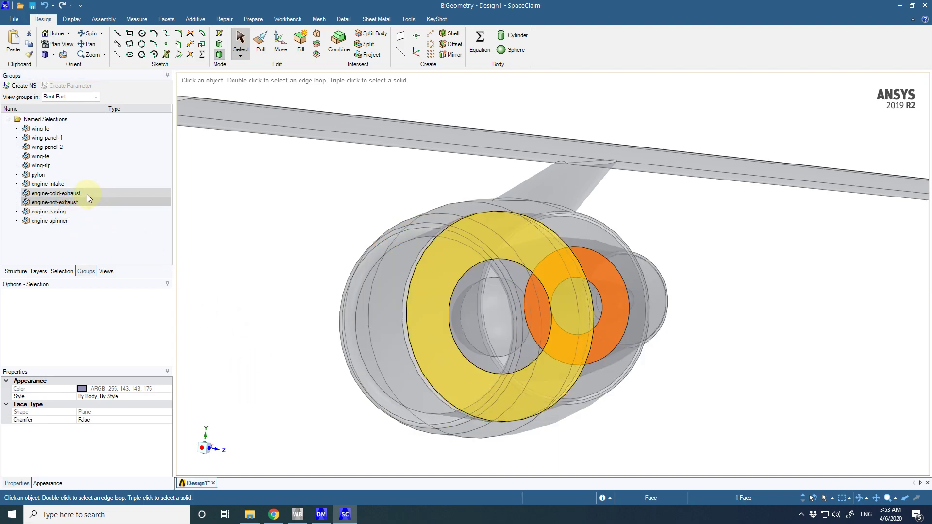
click(87, 197)
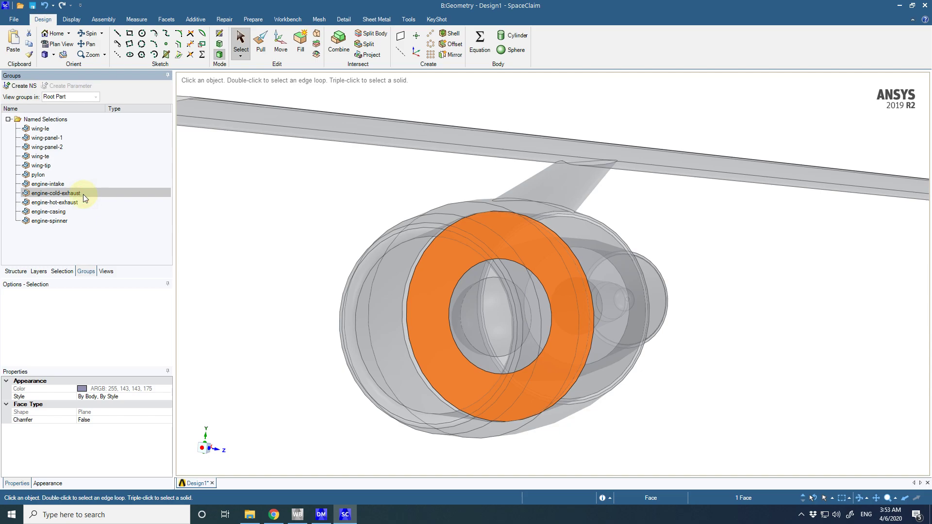
click(66, 187)
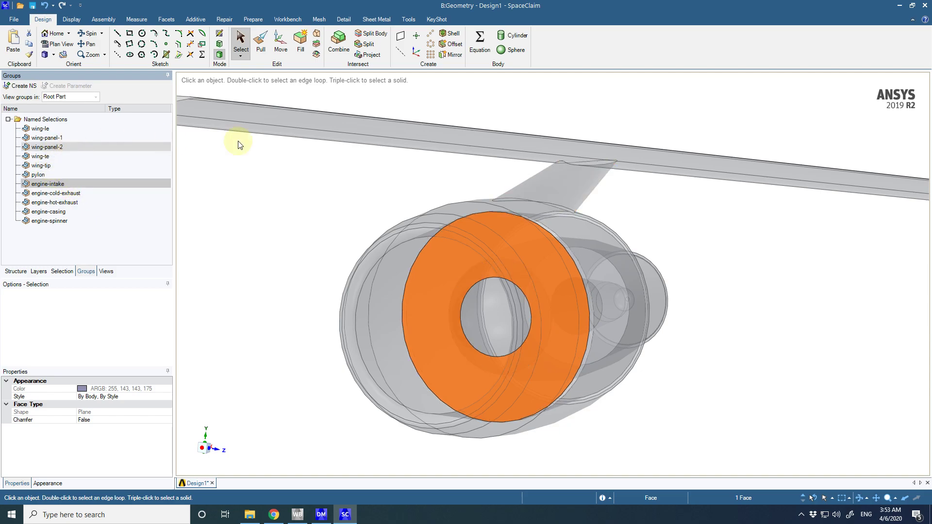
scroll(708, 225, down, 2)
scroll(708, 225, down, 2)
click(783, 297)
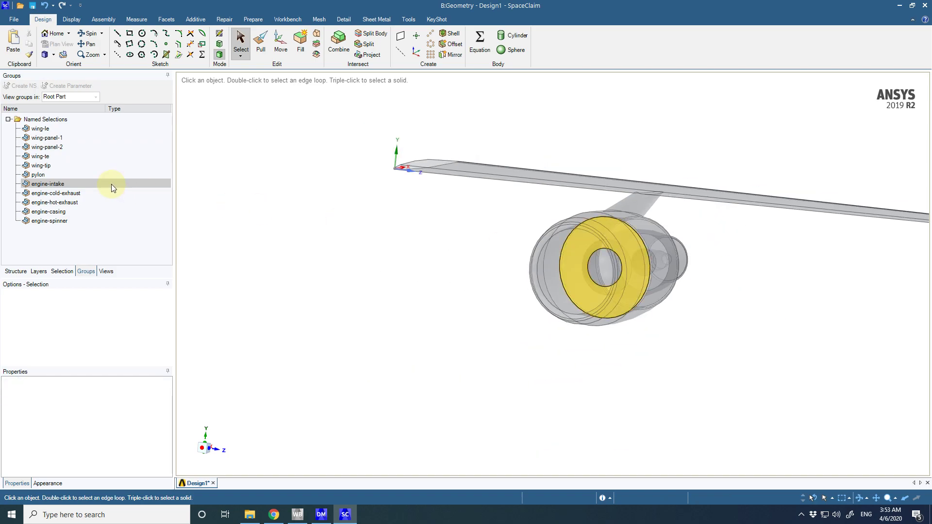
- Show all hidden faces of the Enclosure body
click(15, 271)
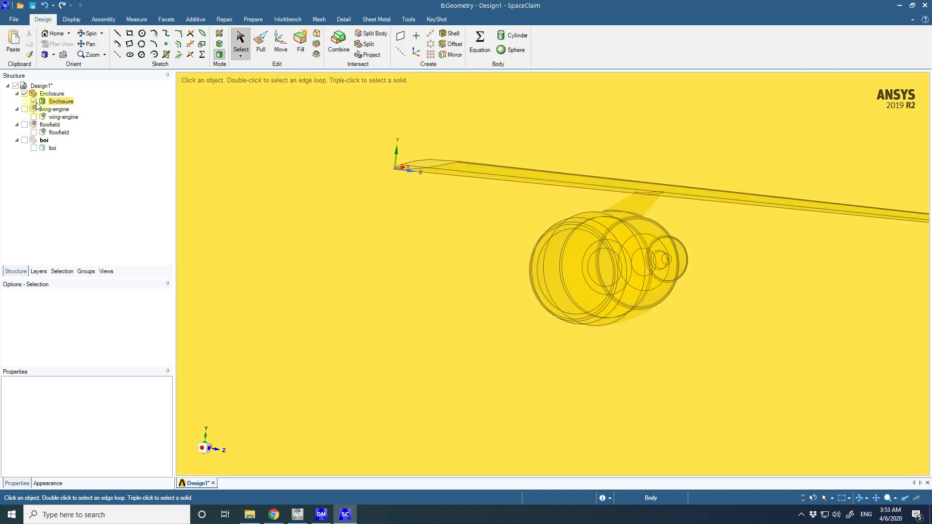
click(315, 169)
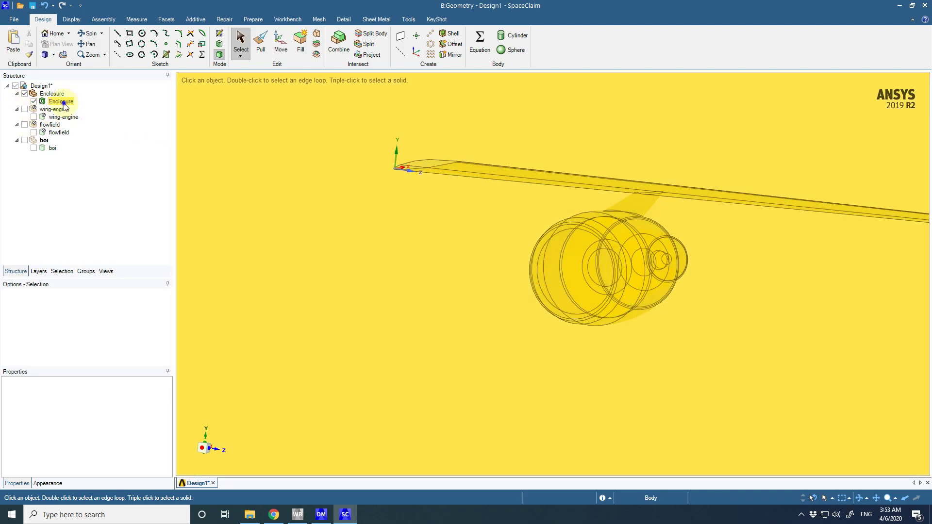
right_click(65, 104)
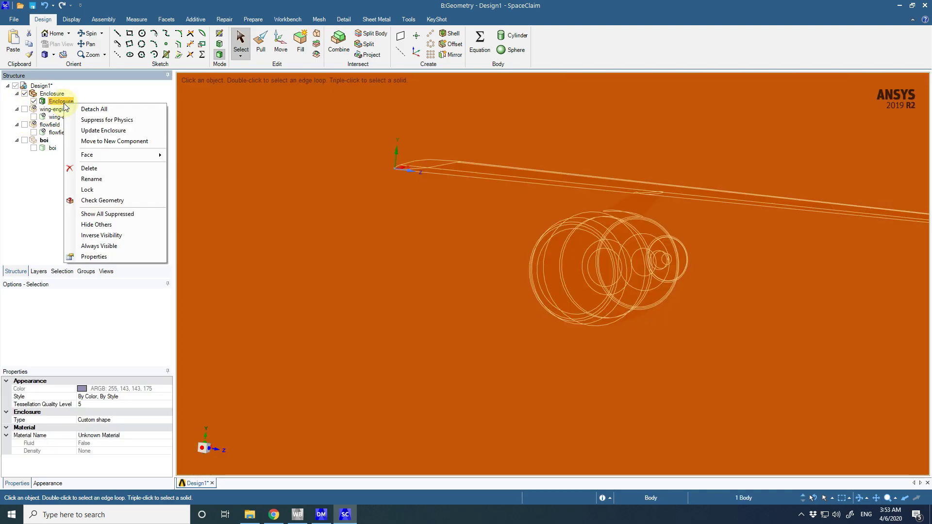
mouse_move(97, 156)
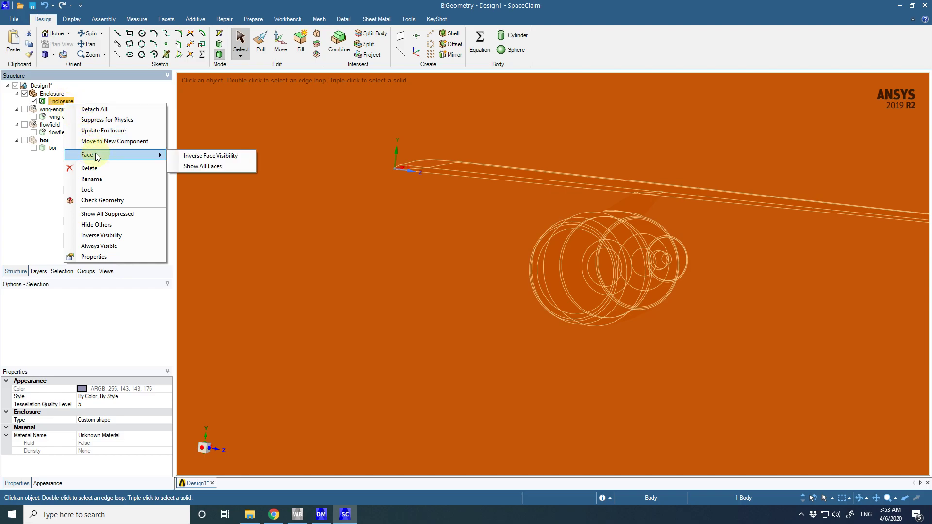
click(192, 169)
scroll(473, 278, down, 5)
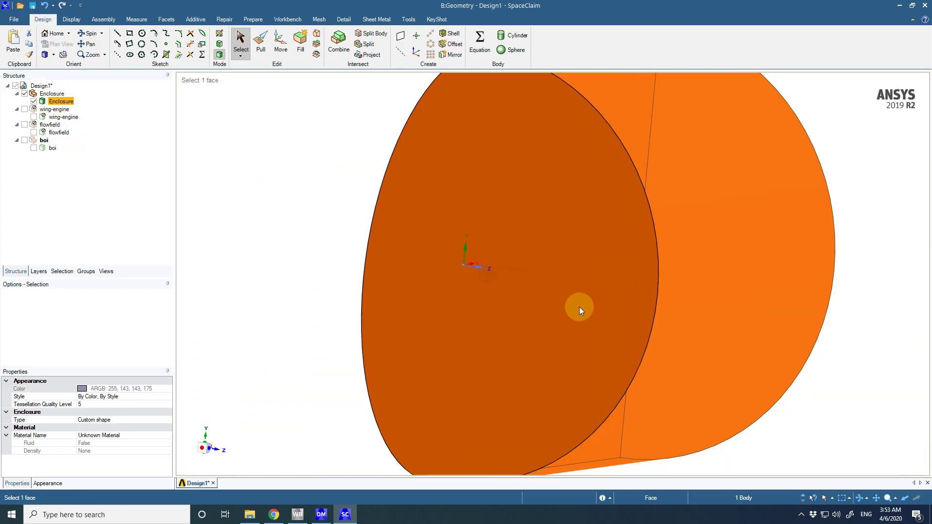
- Group the enclosure's domed front, cylindrical side and flat rear faces in a named selection called far-field
middle_drag(579, 307, 401, 345)
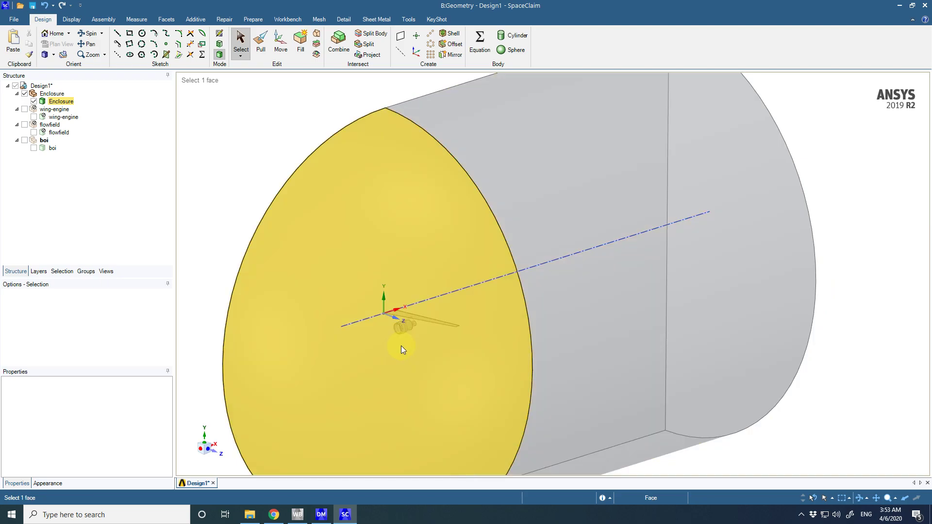
click(402, 346)
ctrl+click(739, 325)
middle_drag(739, 325, 593, 318)
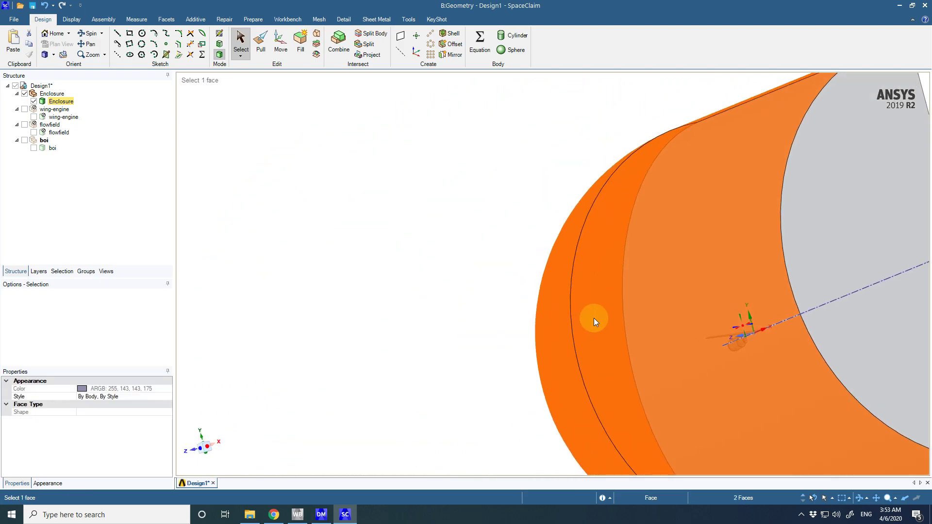
ctrl+click(830, 273)
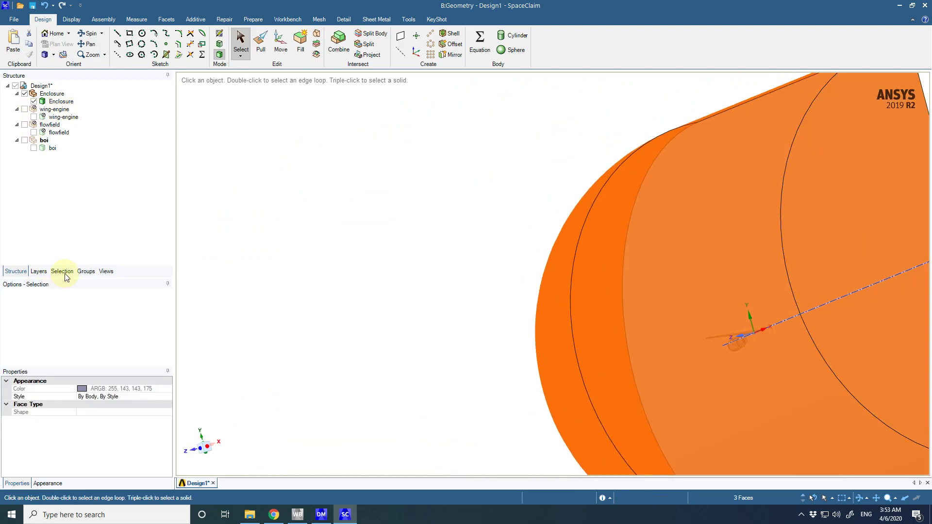
click(87, 273)
click(31, 91)
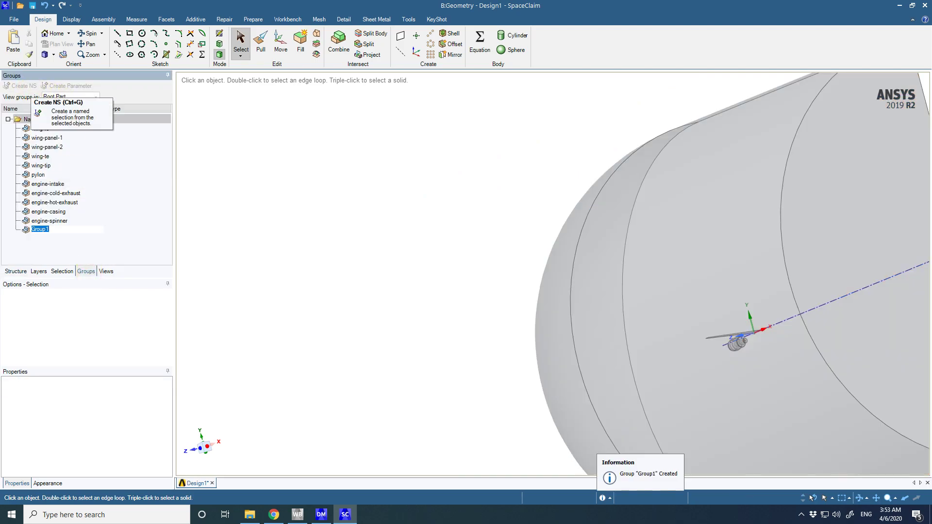
text(farfield)
key(Return)
click(40, 230)
click(431, 243)
- Group the flat enclosure face at the wing root in a named selection called symmetry
middle_drag(427, 252, 775, 281)
click(775, 280)
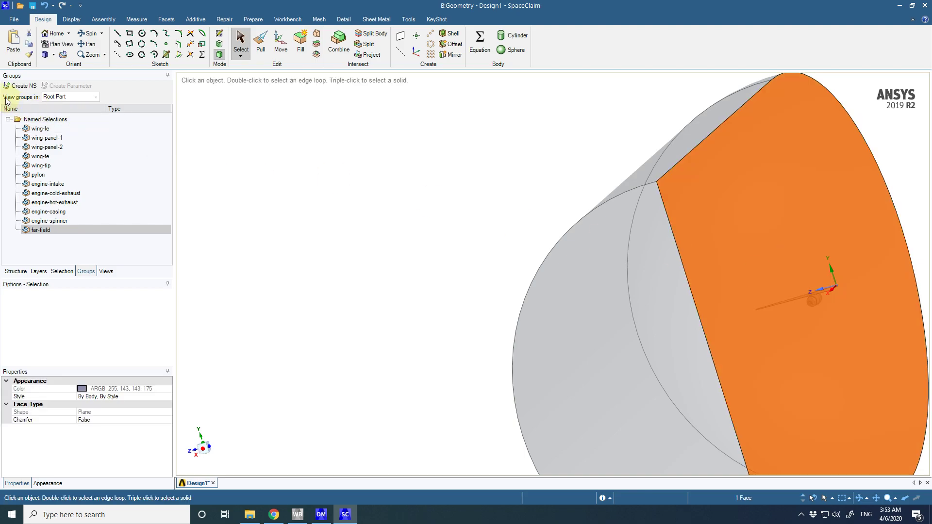
click(19, 89)
text(sy)
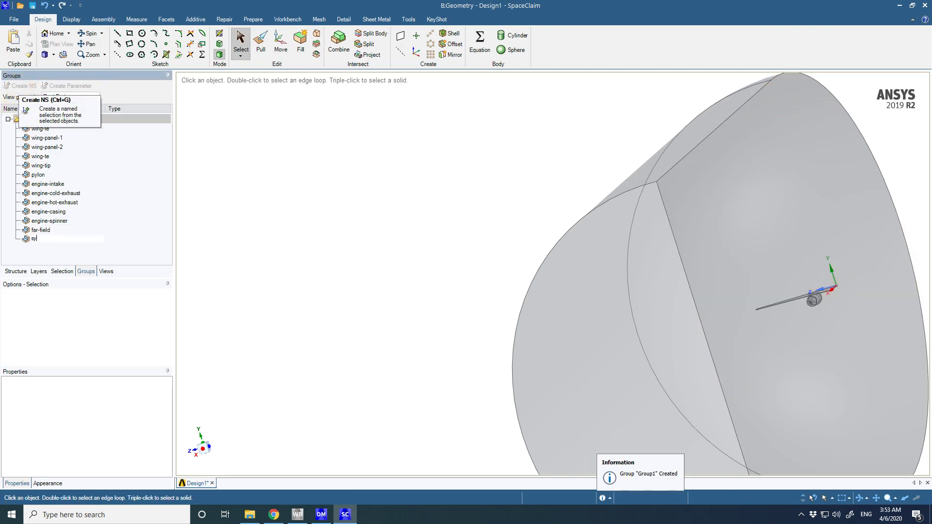
text(mmetry)
key(Return)
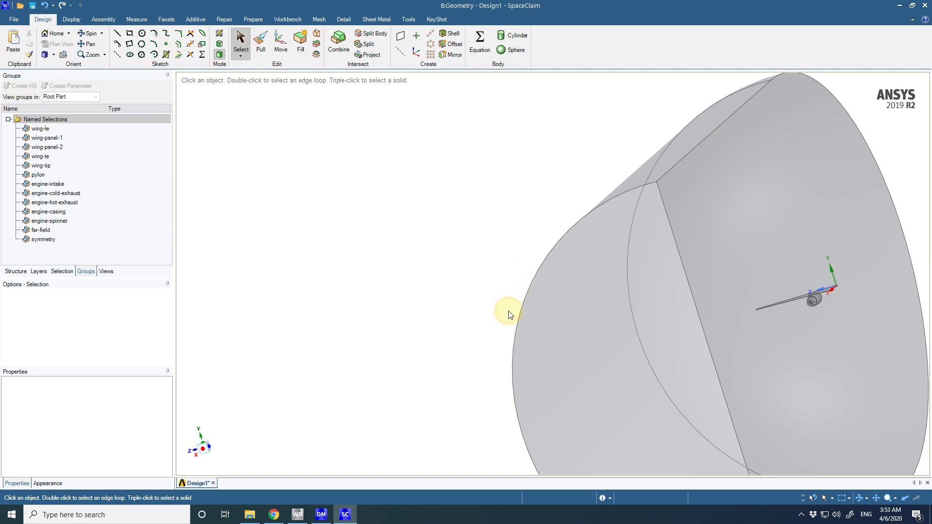
- Save the geometry as wing-engine-tutorial in SpaceClaim format and close the geometry editor to return to Workbench
click(16, 22)
click(27, 104)
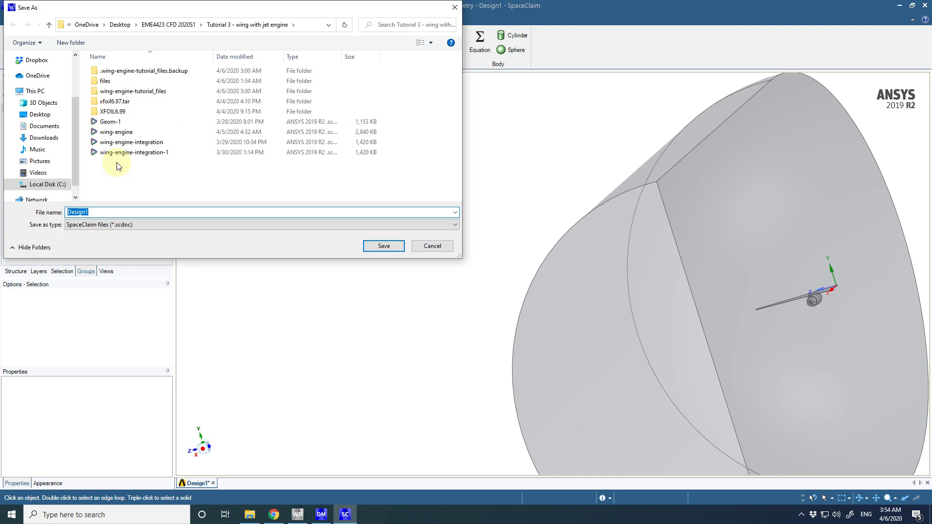
text(wing)
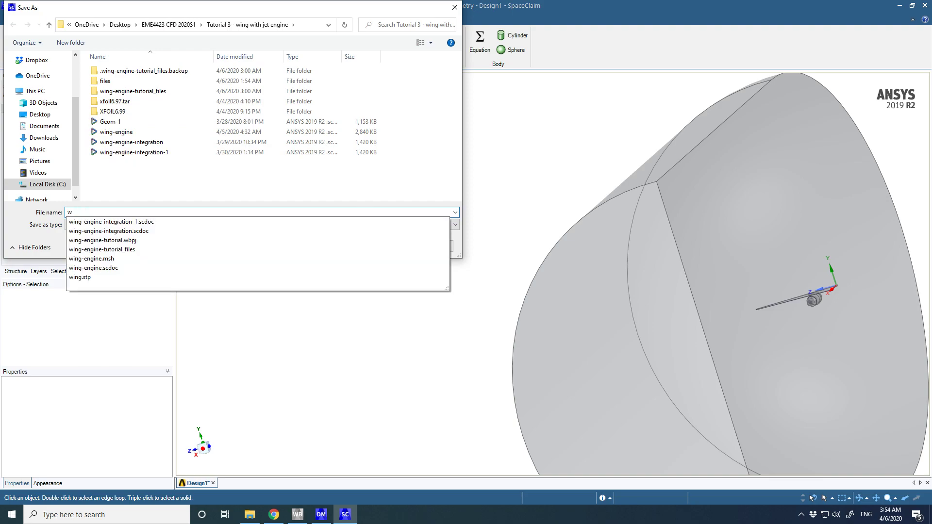
text(-)
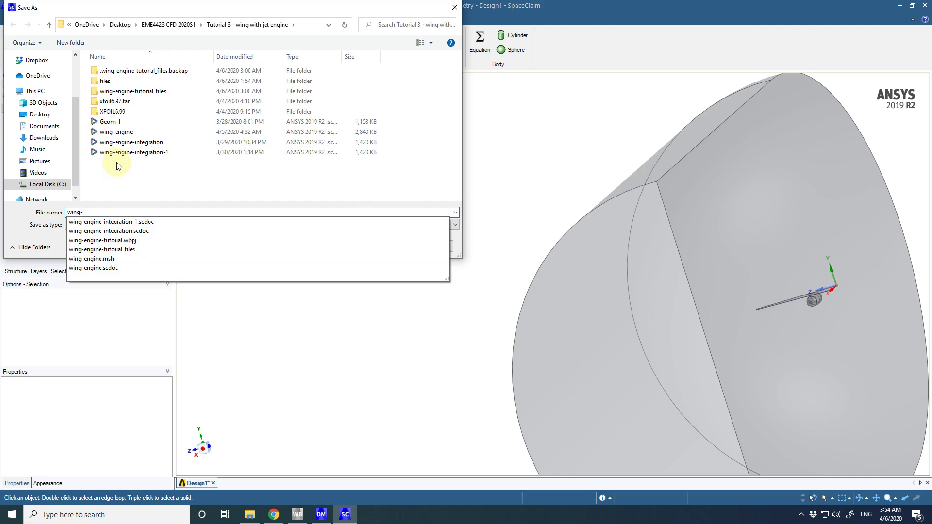
text(engine-tur)
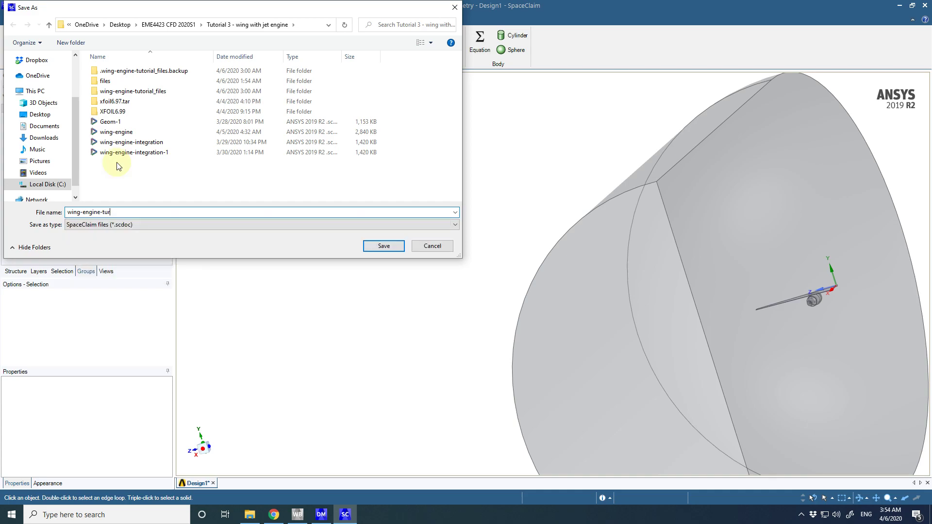
key(BackSpace)
text(torial)
key(Return)
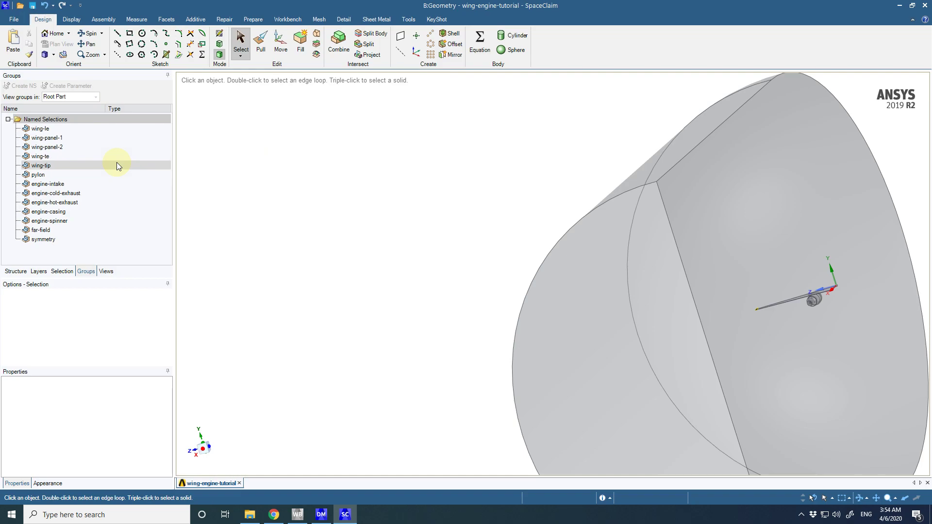
click(928, 7)
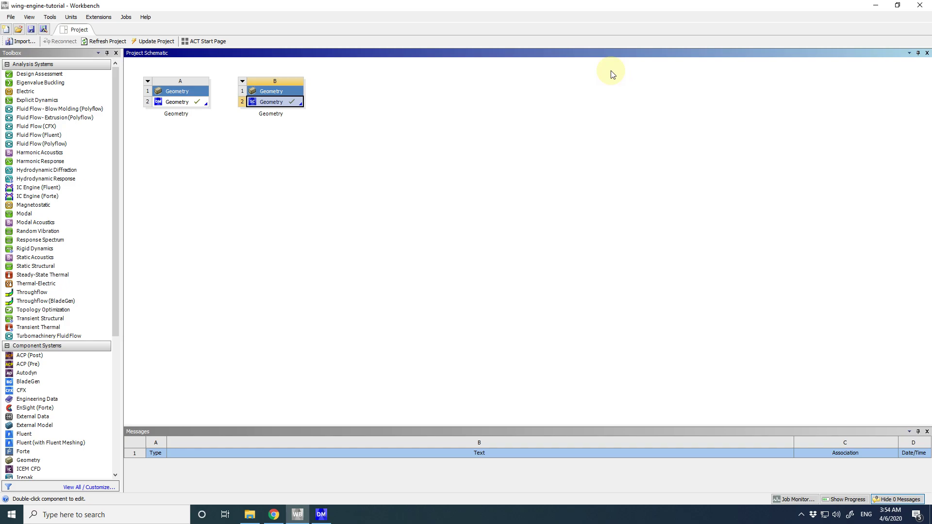
- Add a Fluent (with Fluent Meshing) system to the project schematic and open its Mesh cell
click(364, 163)
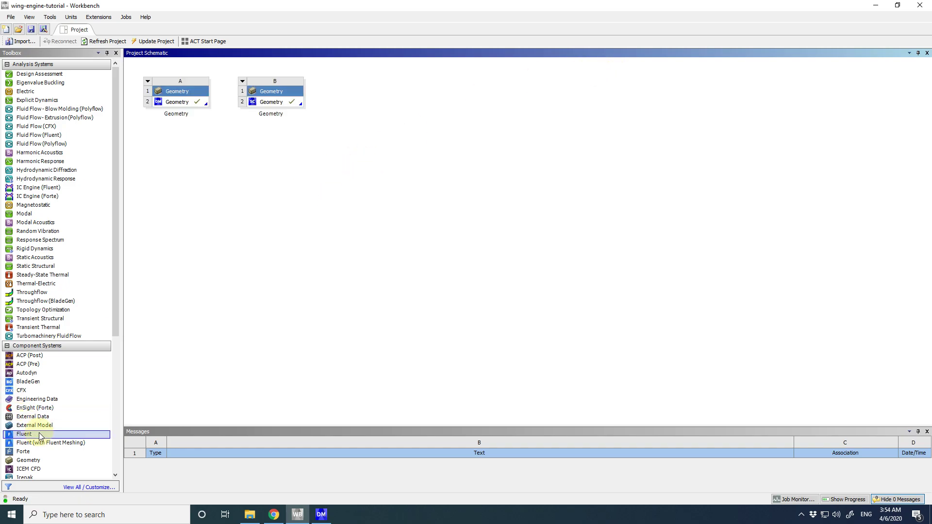
drag(41, 444, 356, 117)
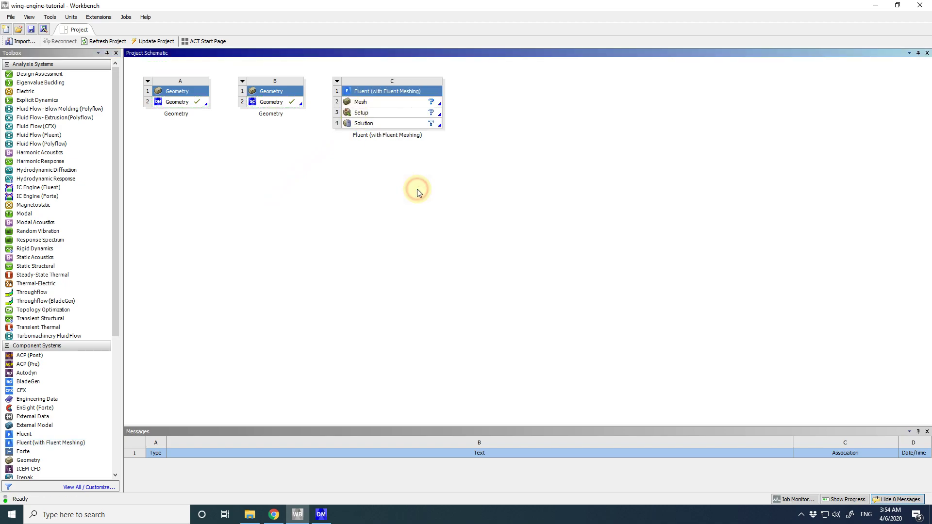
click(386, 104)
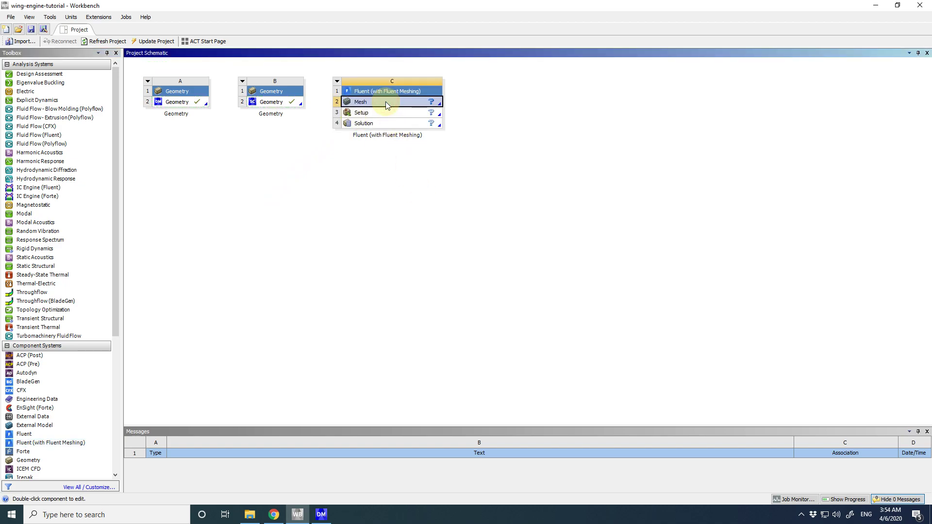
double_click(386, 103)
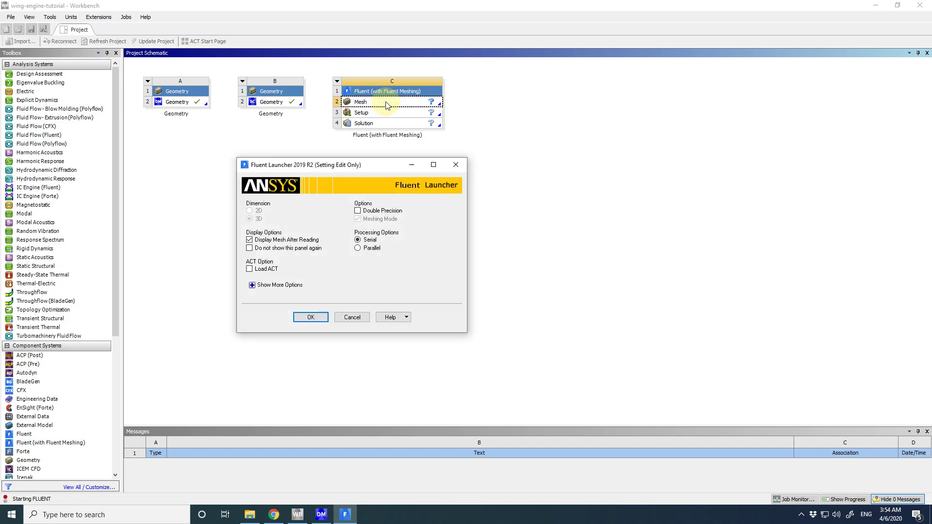
- Launch Fluent Meshing with double precision and local parallel processing, using 36 meshing processes
click(376, 211)
click(371, 248)
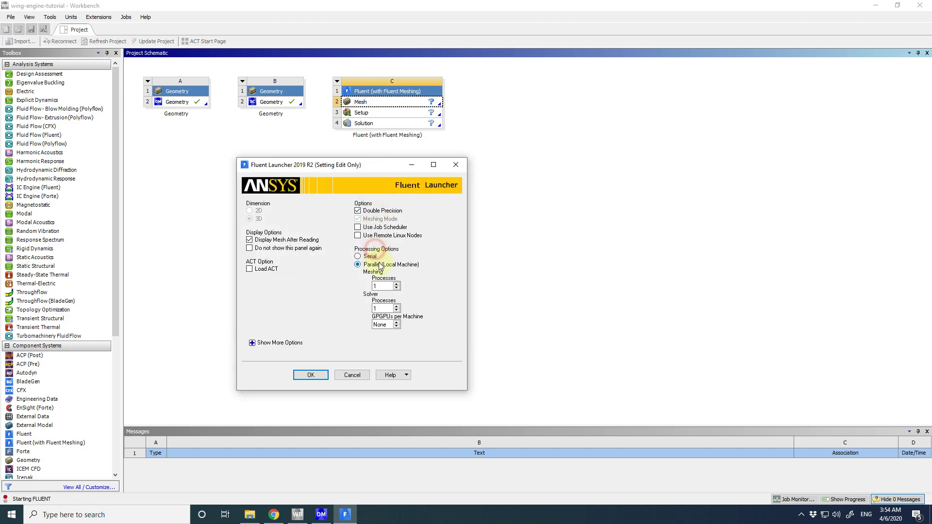
click(389, 286)
drag(388, 286, 328, 291)
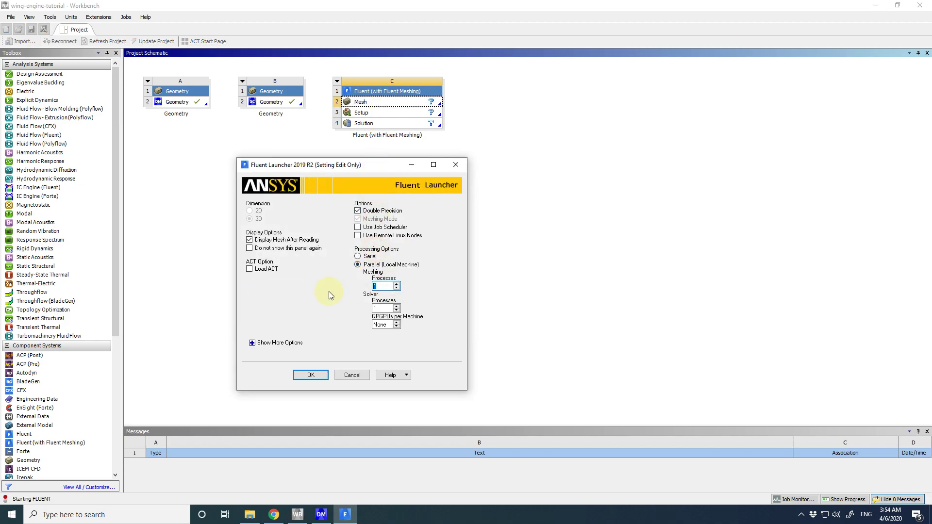
text(36)
click(313, 375)
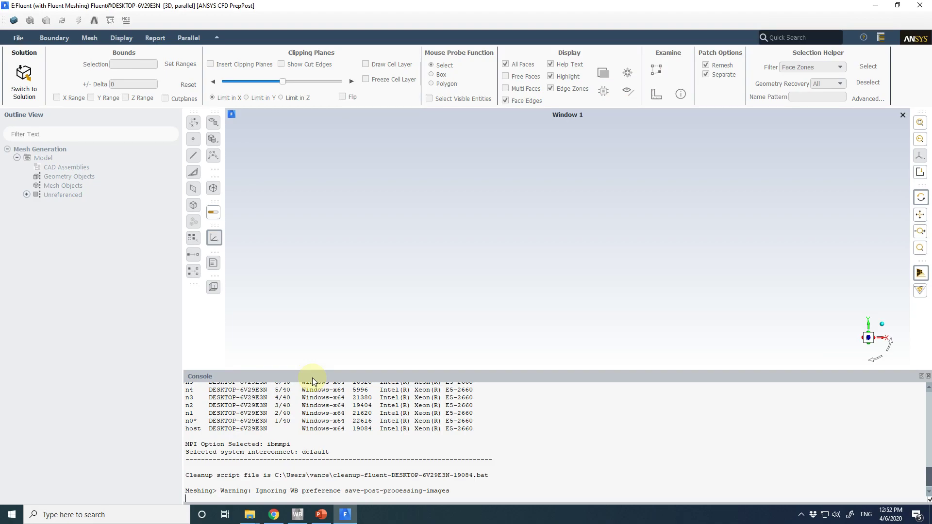
- Import the single CAD file wing-engine-tutorial.scdoc from the tutorial's project folder
click(23, 37)
mouse_move(68, 80)
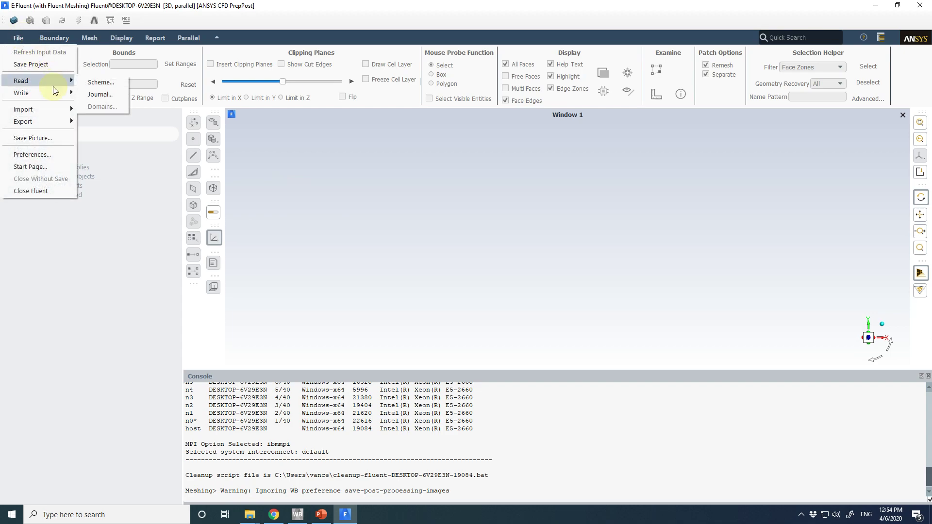
mouse_move(56, 109)
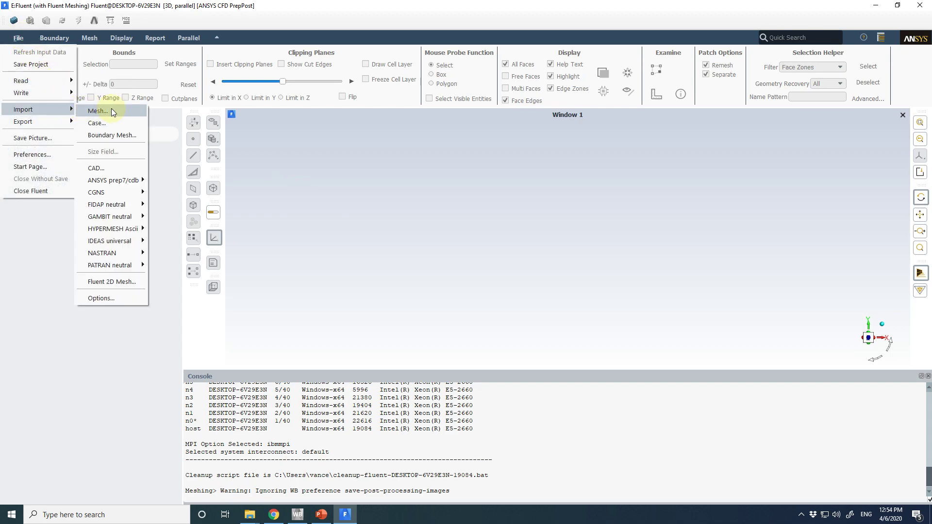
click(132, 169)
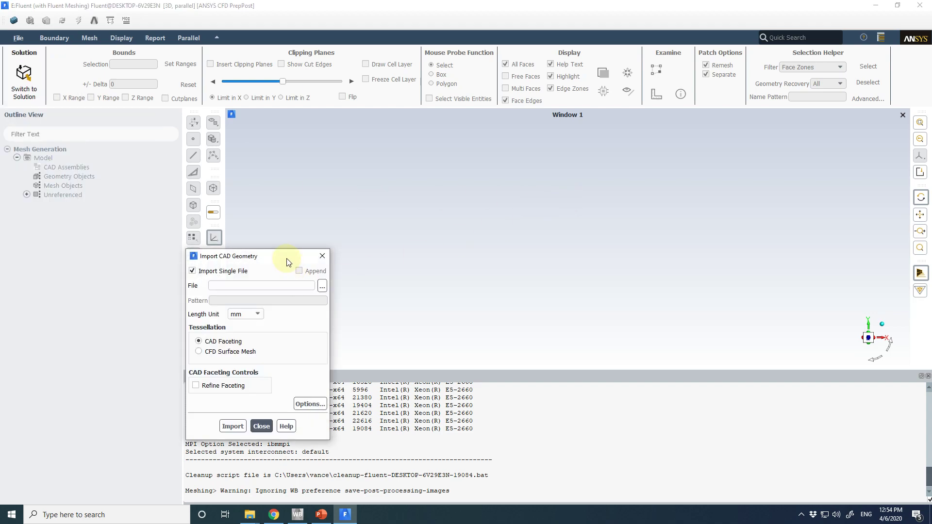
drag(288, 262, 438, 173)
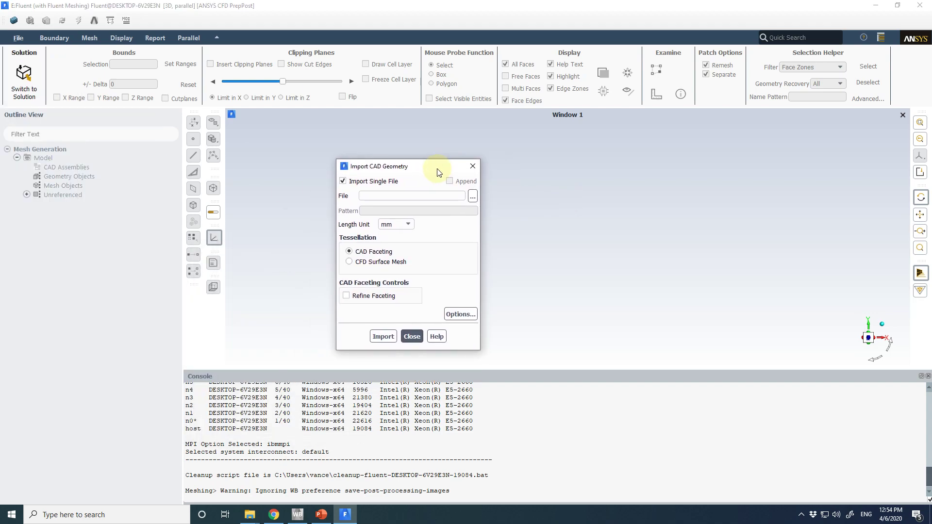
click(472, 196)
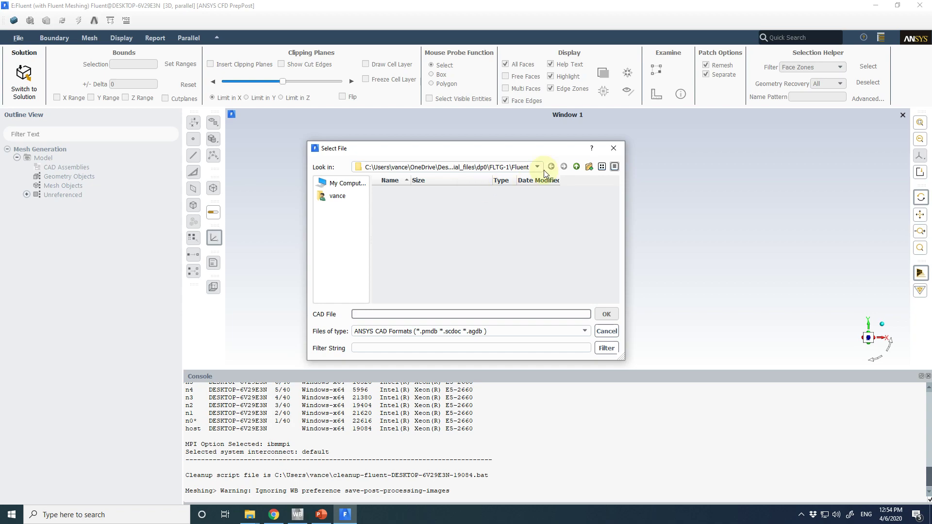
click(577, 167)
click(577, 167)
click(577, 167)
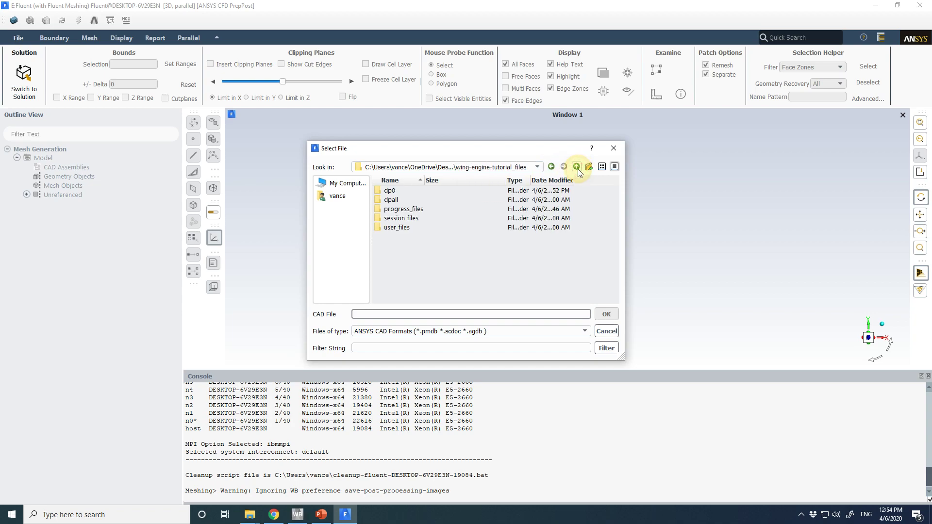
click(577, 167)
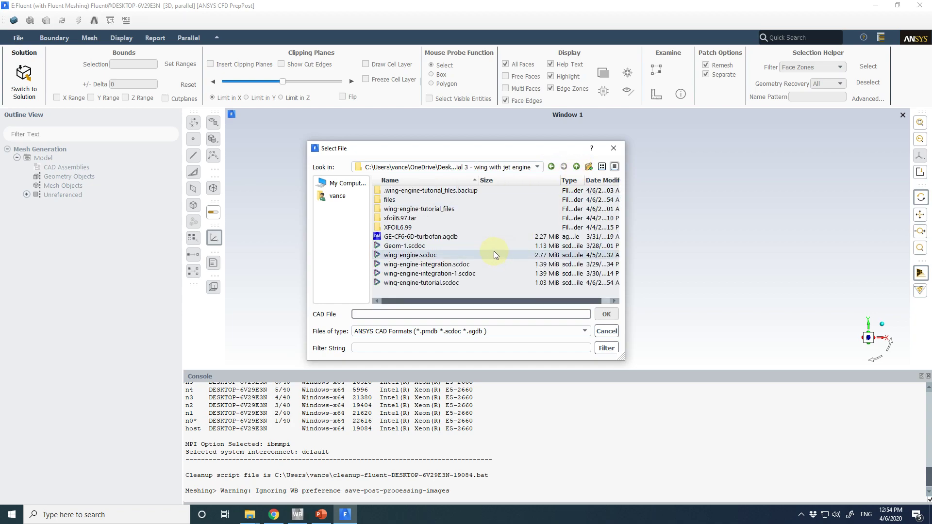
click(486, 283)
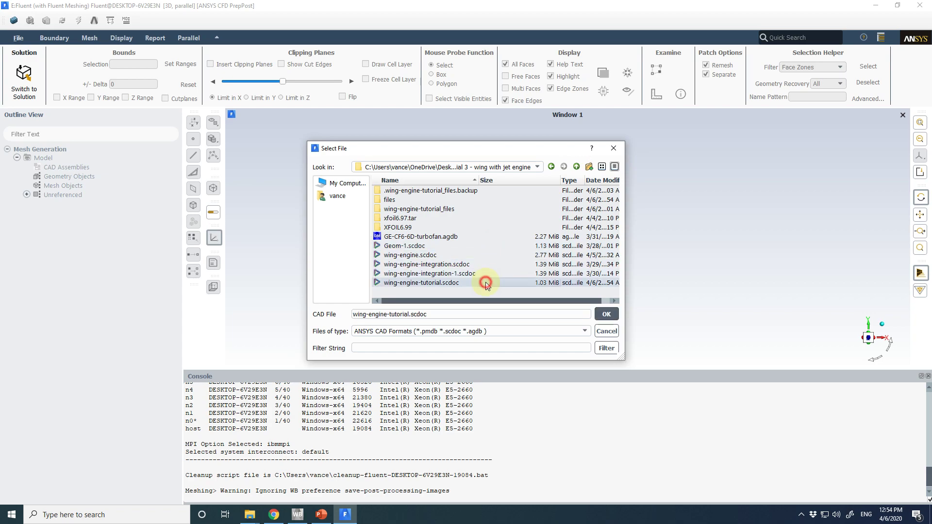
click(606, 315)
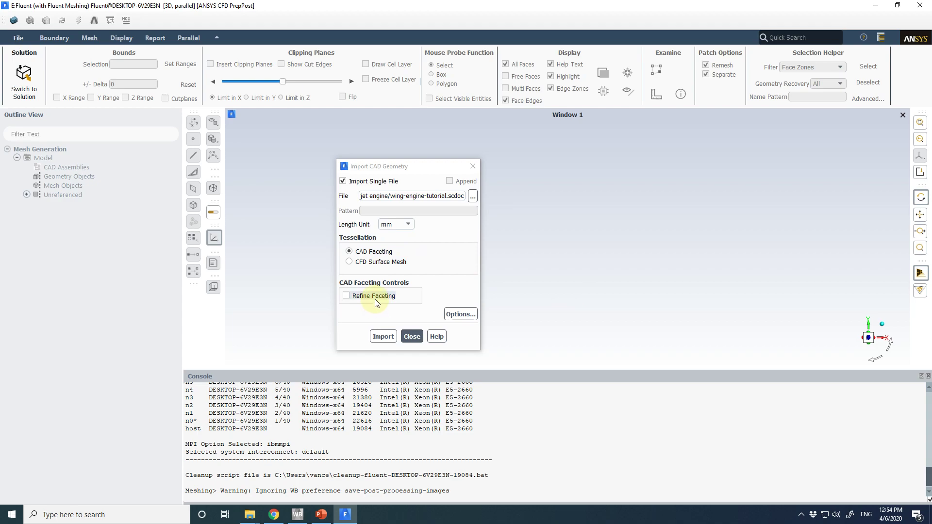
click(383, 337)
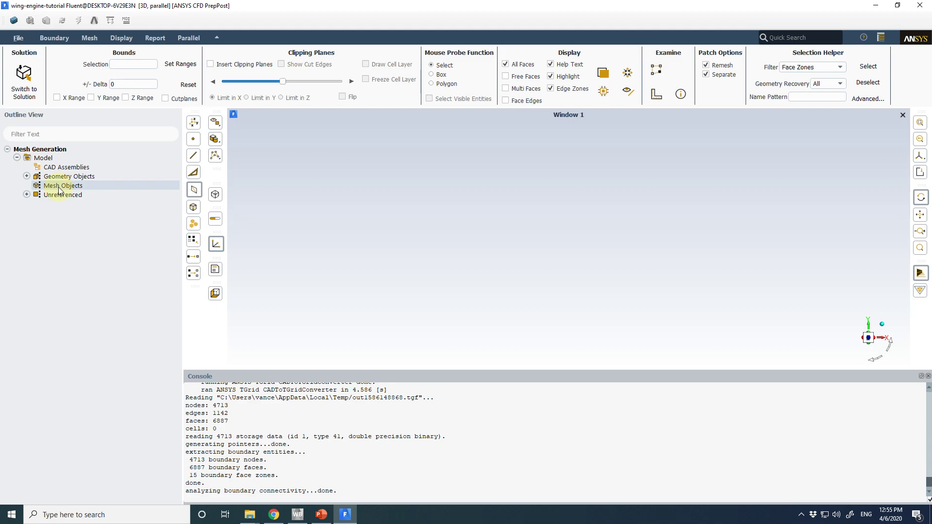
- Draw all geometry objects with face edges, multi faces and free faces displayed, and inspect the wing area on the symmetry plane
click(27, 176)
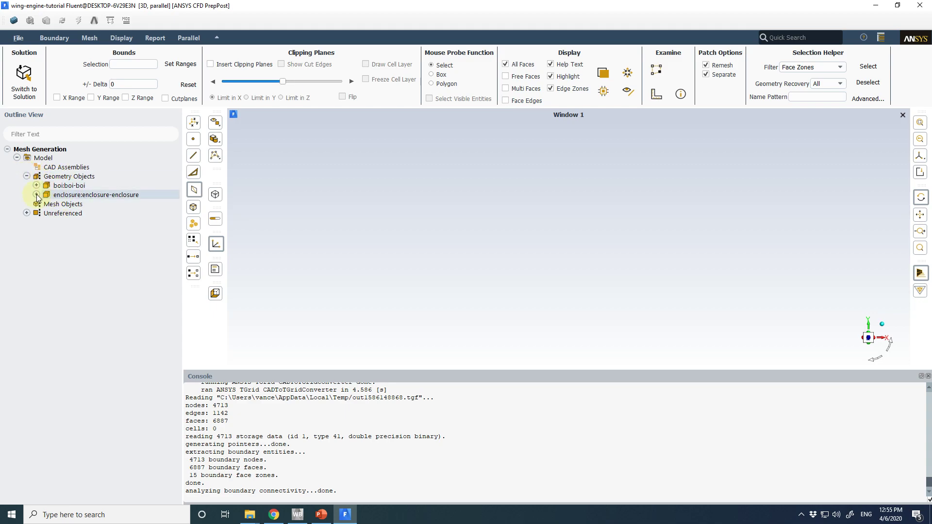
right_click(55, 180)
click(74, 185)
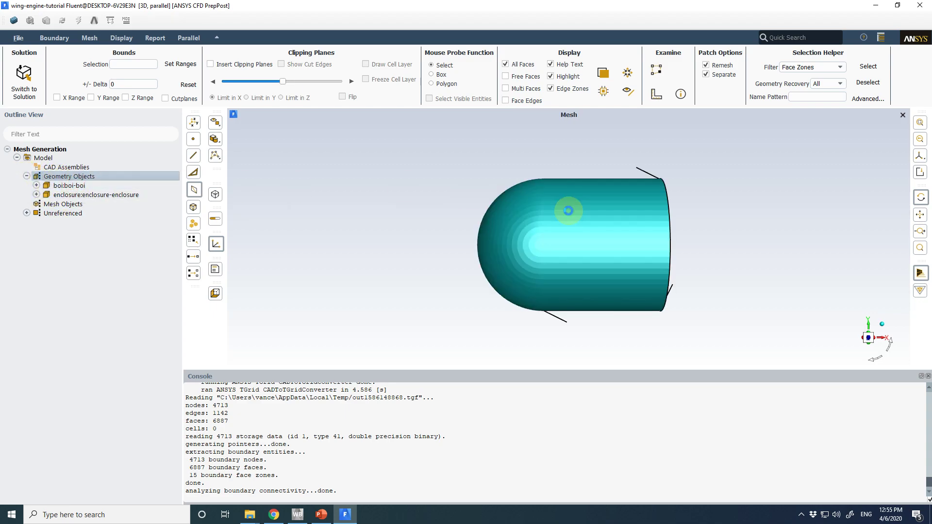
click(506, 100)
click(506, 88)
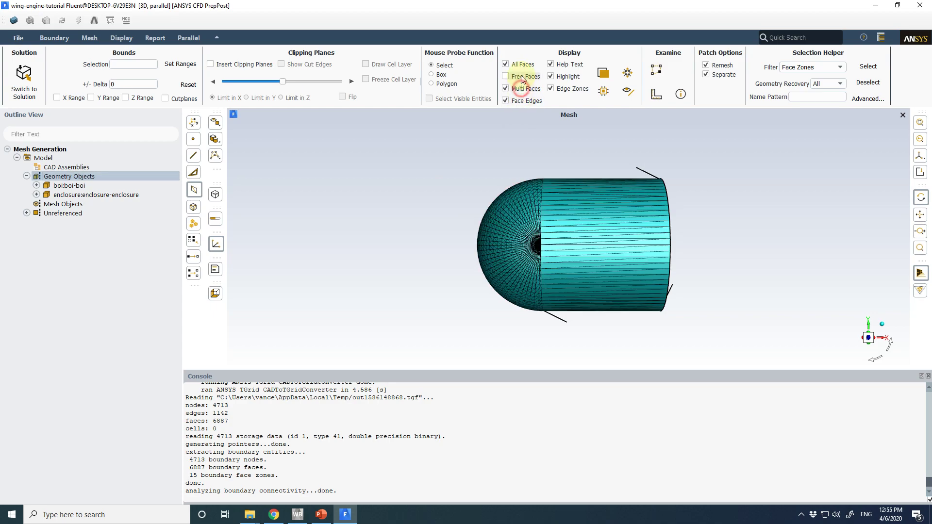
click(506, 76)
drag(523, 258, 620, 249)
scroll(611, 260, up, 8)
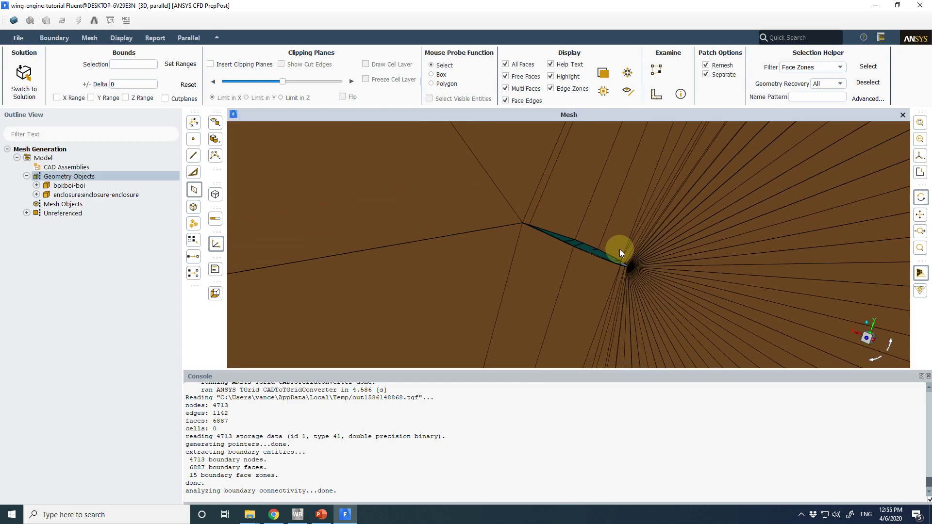
scroll(620, 249, down, 8)
click(867, 324)
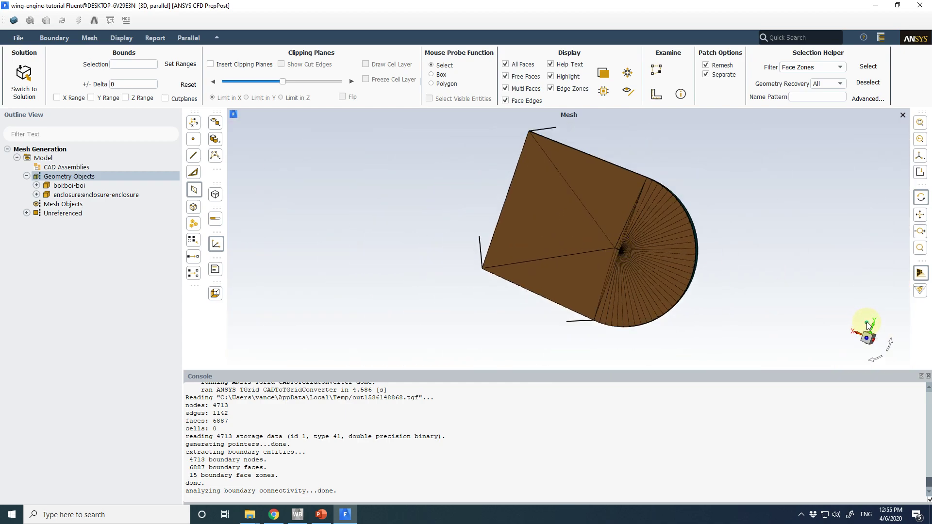
- Open the model's scoped sizing settings and apply a global minimum size of 0.2
click(868, 324)
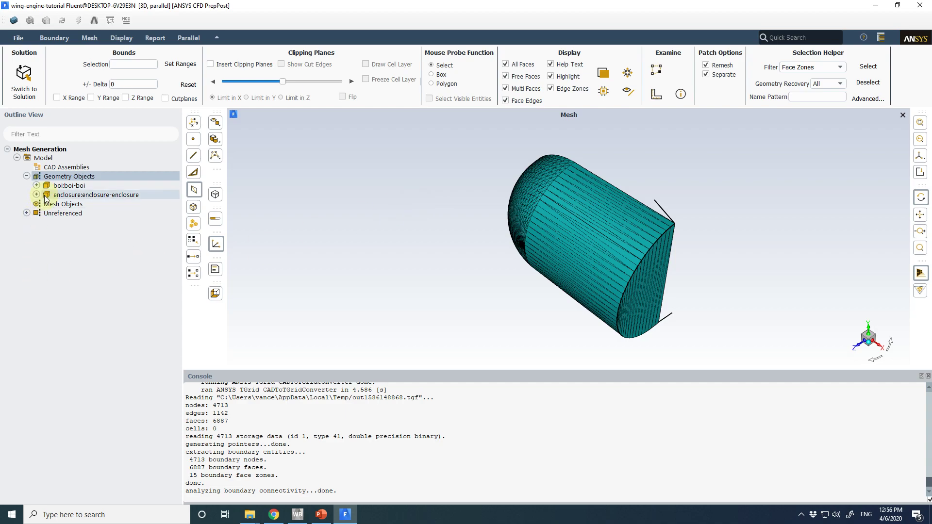
right_click(57, 159)
mouse_move(121, 177)
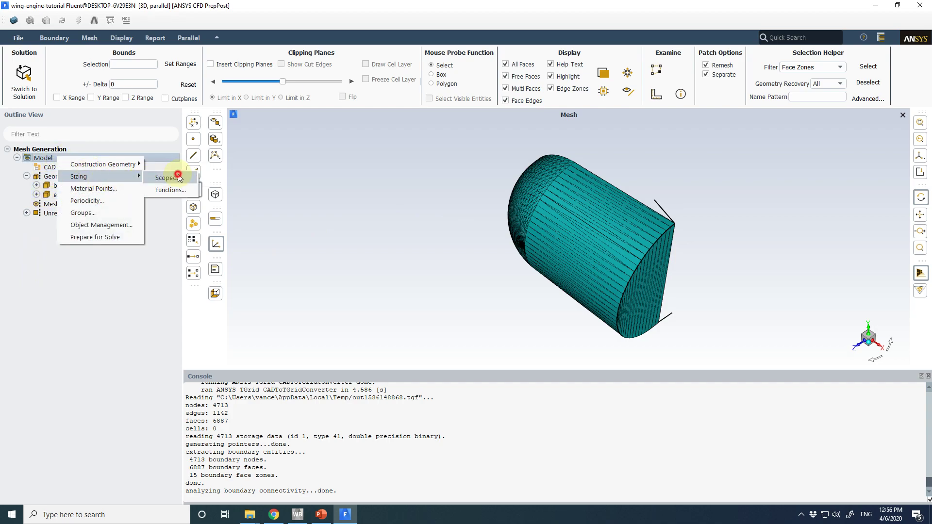
click(177, 176)
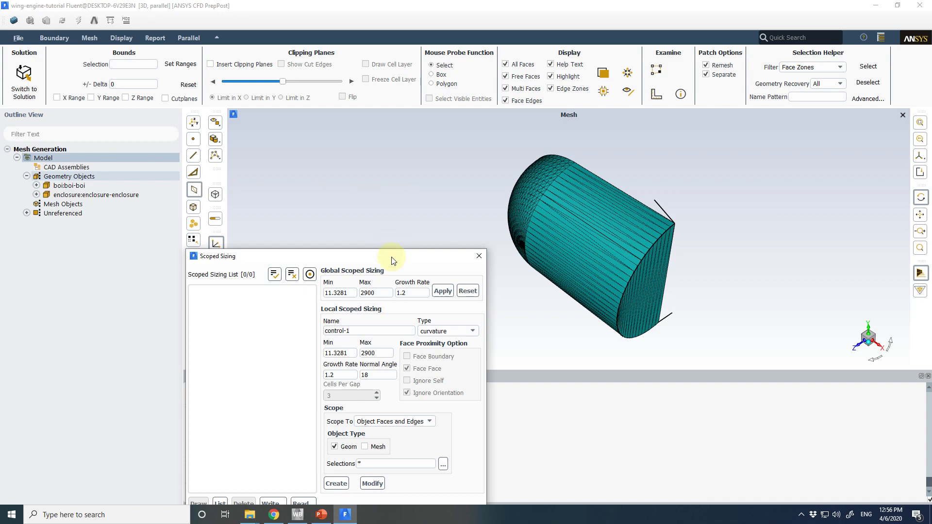
drag(392, 257, 397, 124)
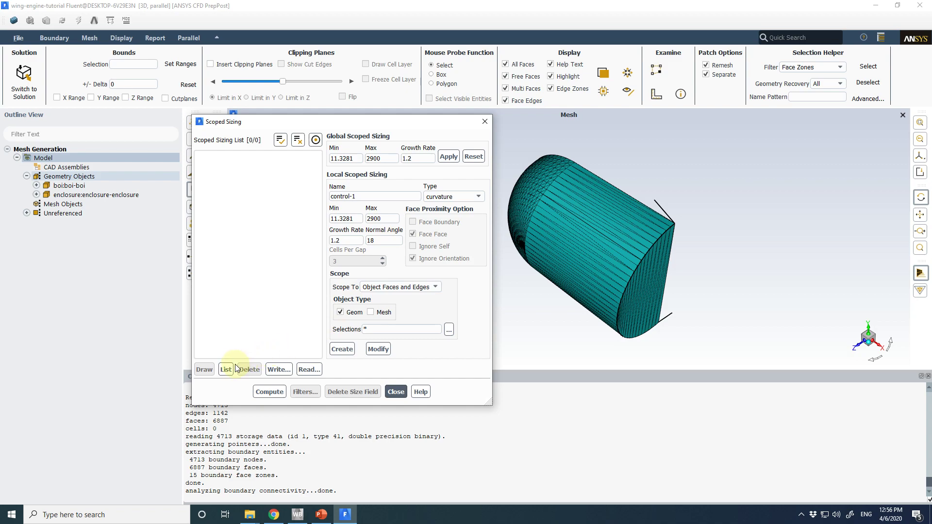
drag(367, 197, 280, 200)
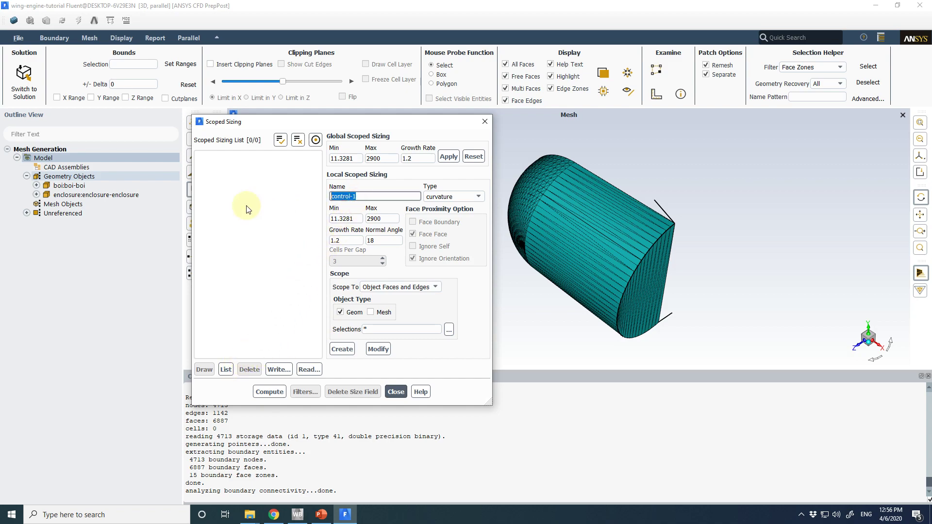
drag(361, 158, 275, 163)
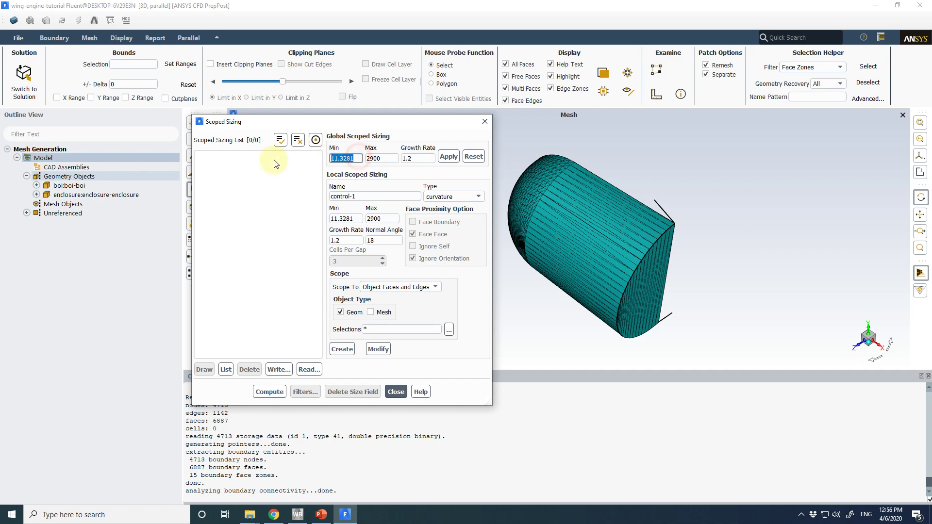
text(0.2)
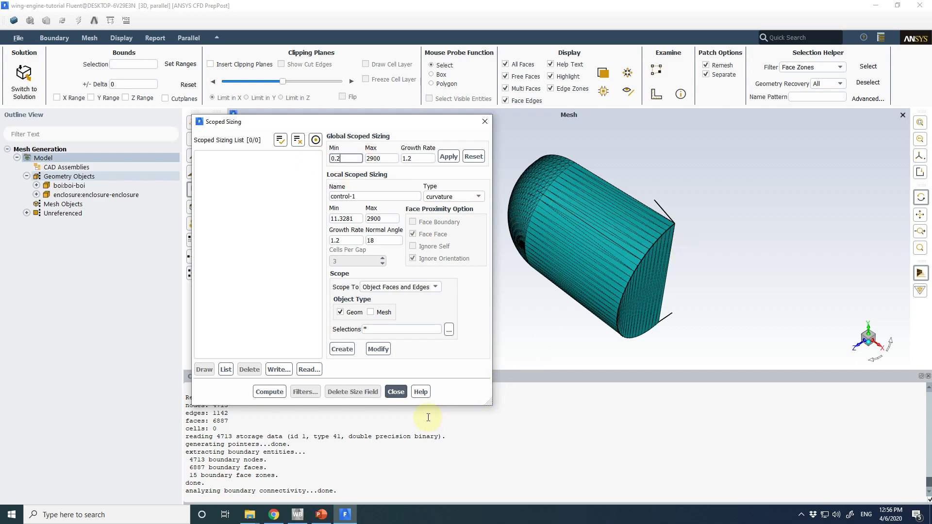
click(449, 160)
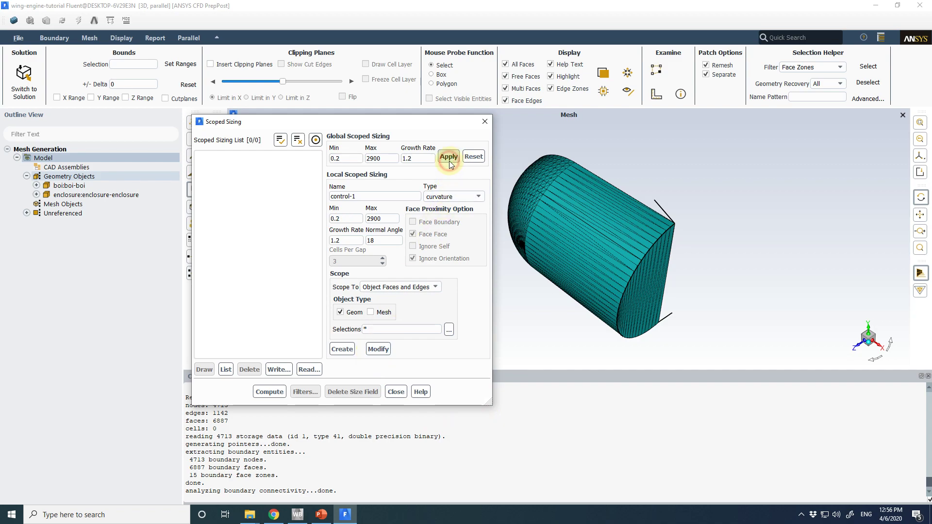
- Name the local curvature sizing curv-wing-le and set its minimum size to 2, maximum size to 100 and normal angle to 12
click(374, 197)
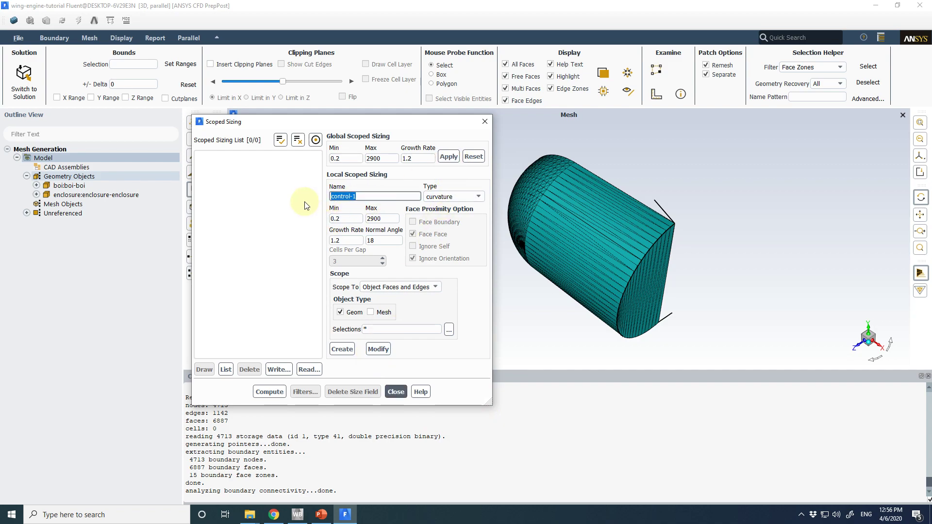
text(curv-wing-le)
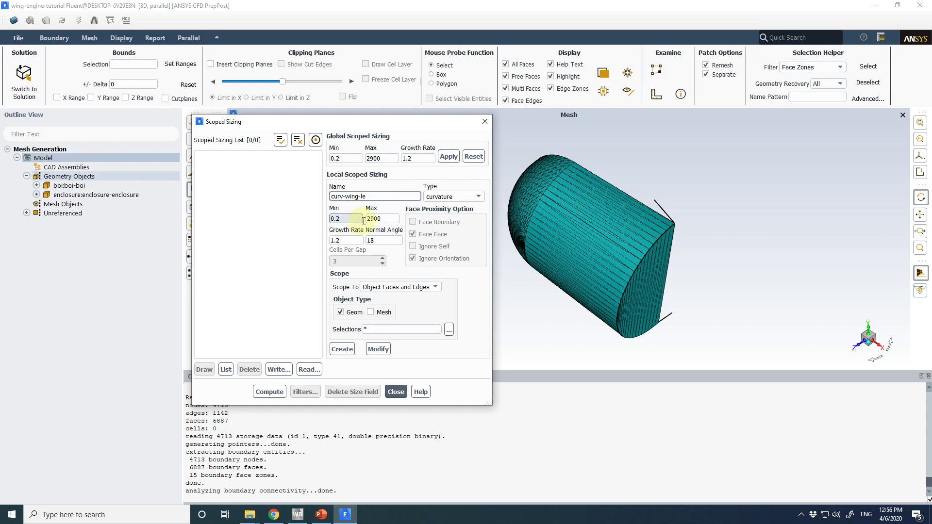
double_click(349, 219)
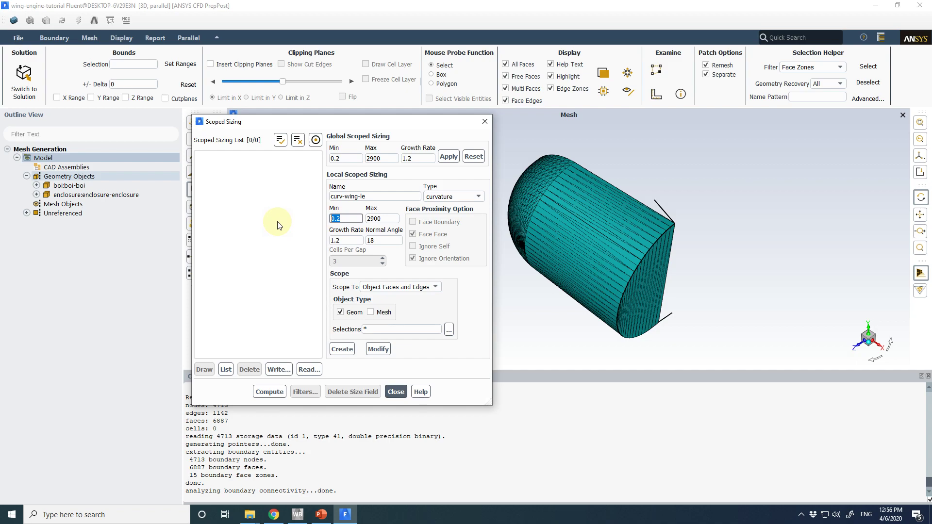
text(2)
key(Tab)
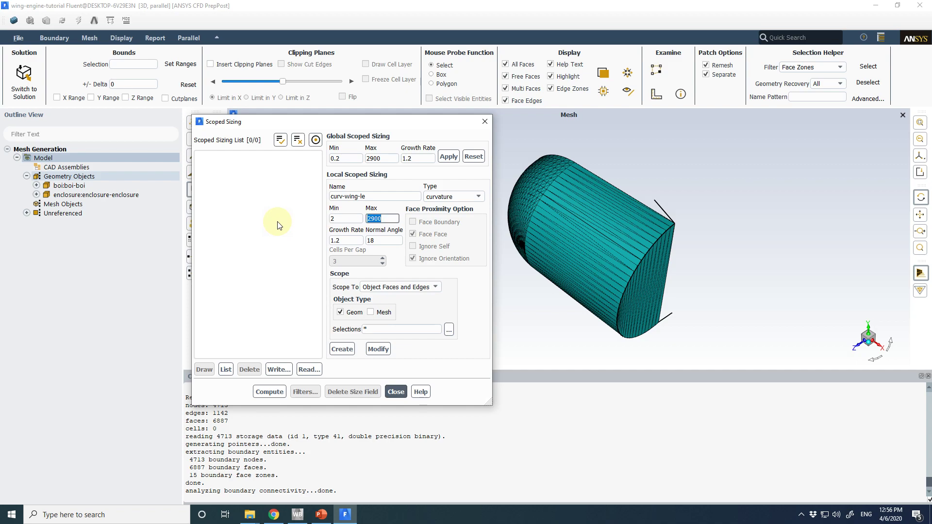
text(100)
double_click(383, 218)
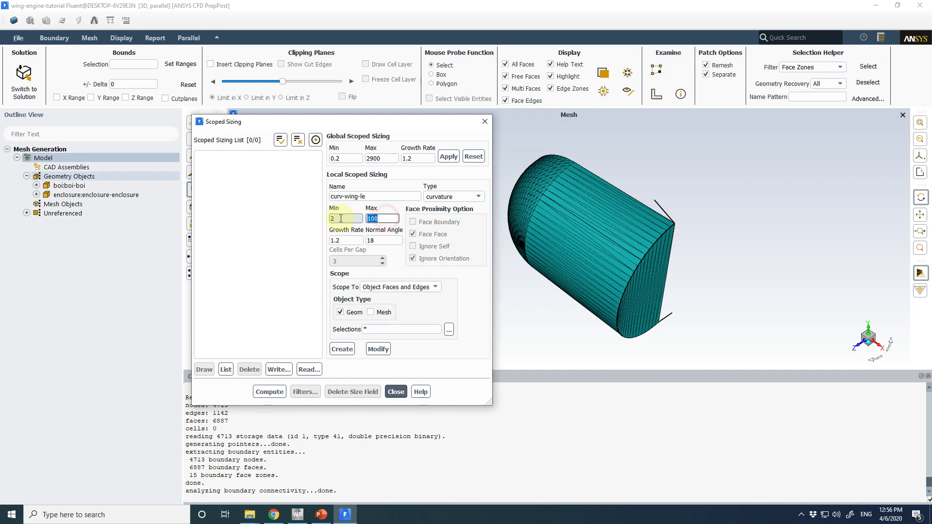
click(413, 234)
double_click(384, 240)
text(12)
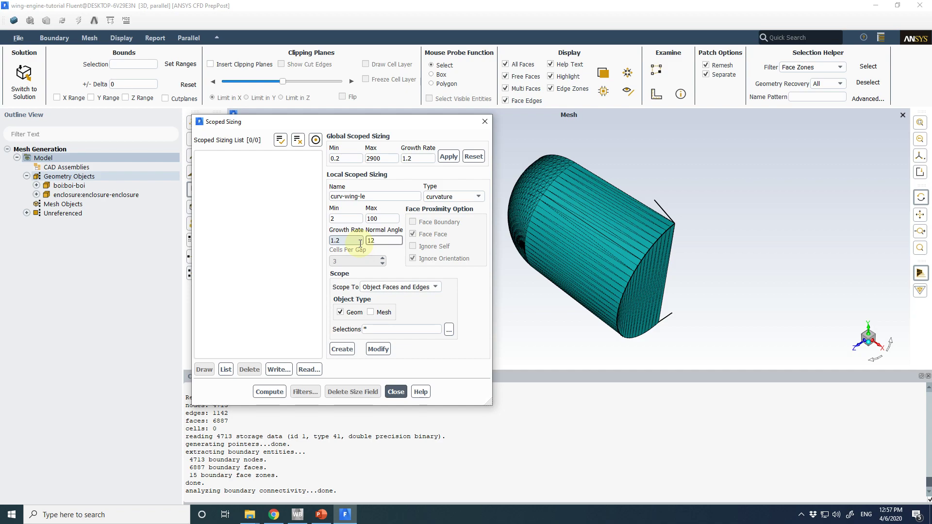
- Change the minimum size of the curv-wing-le sizing to 5 and start editing its maximum size
double_click(335, 218)
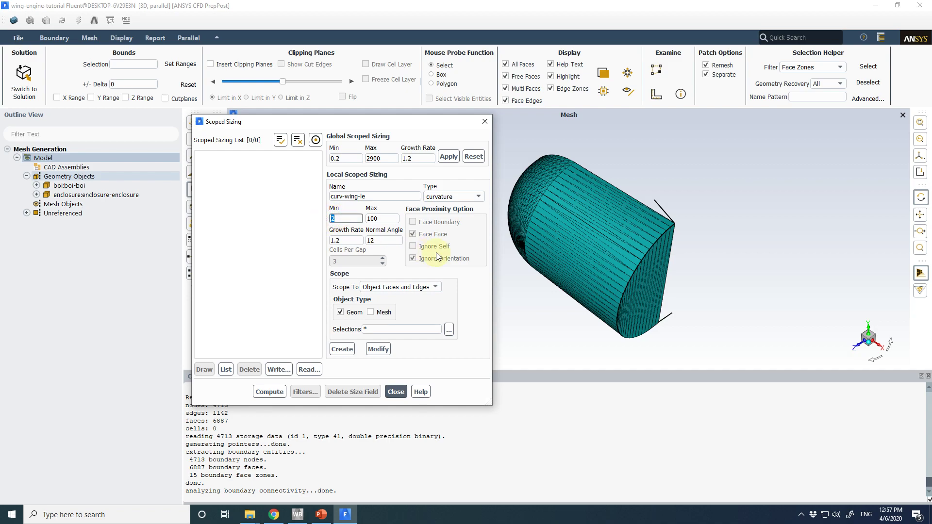
text(5)
double_click(383, 218)
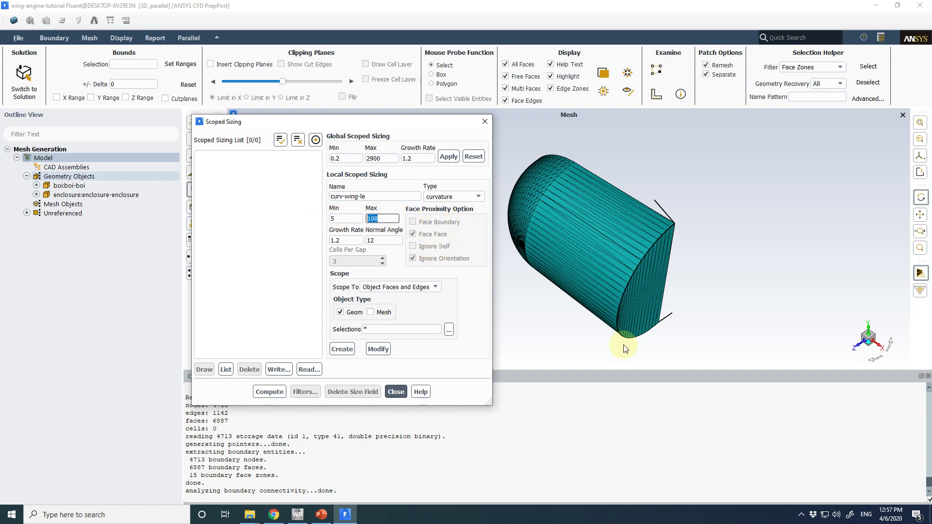
- Set the maximum size of the curv-wing-le curvature sizing to 70 and create the control
text(70)
click(342, 349)
- Name a new curvature sizing curv-wing-panel-1 with a minimum size of 50 and a maximum of 150
triple_click(362, 197)
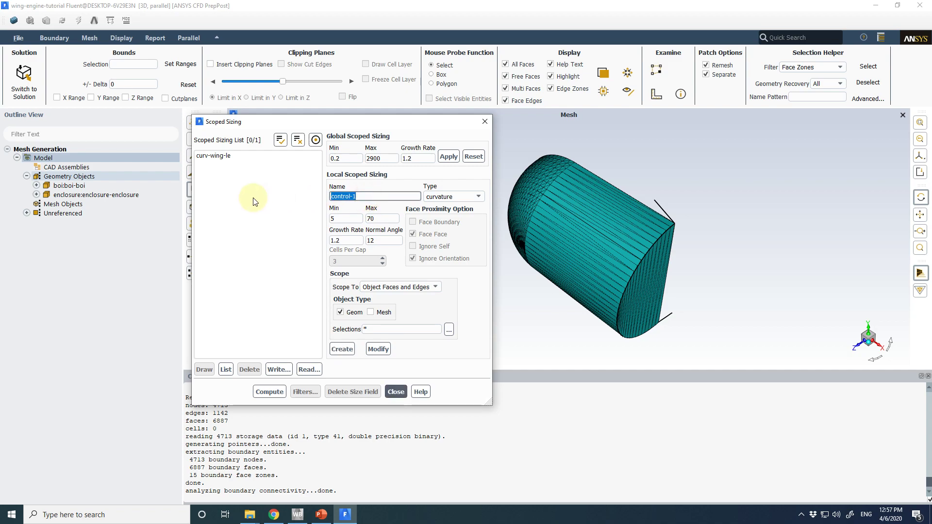
text(curv-wing-panel-1)
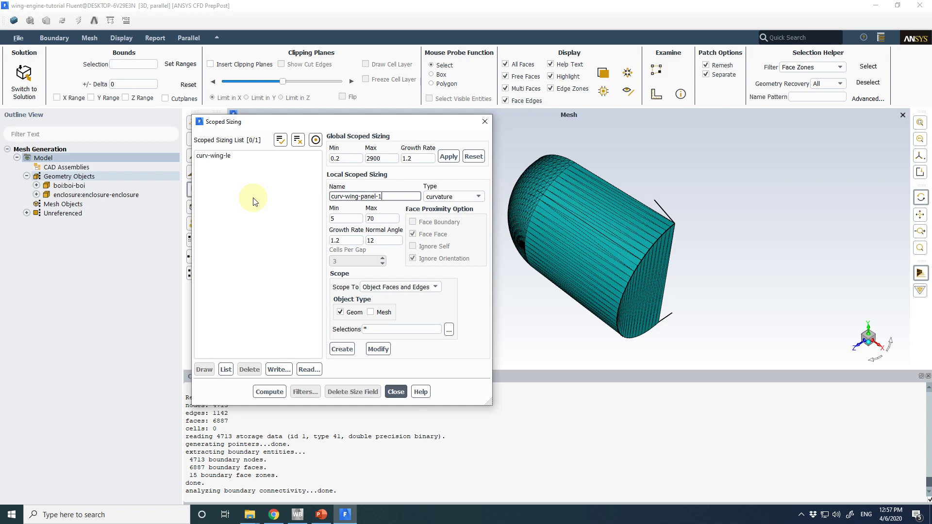
click(350, 218)
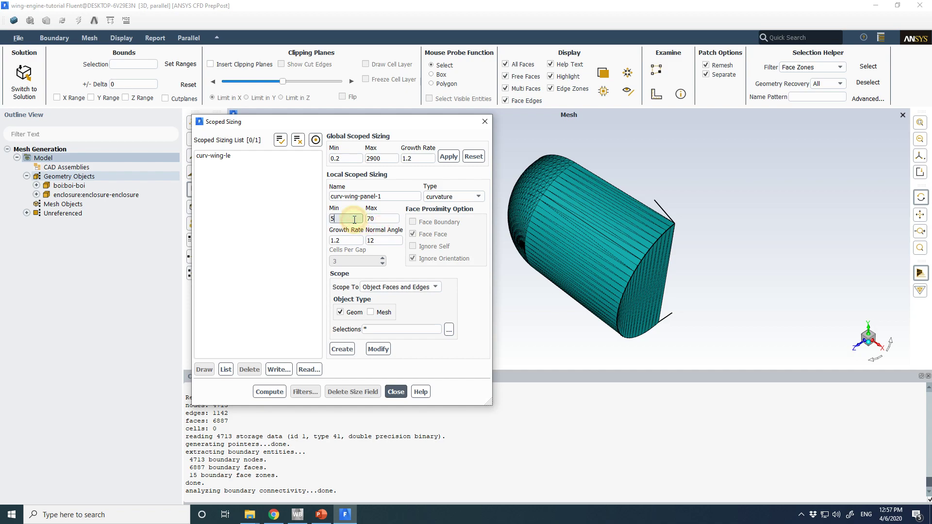
text(0)
double_click(379, 218)
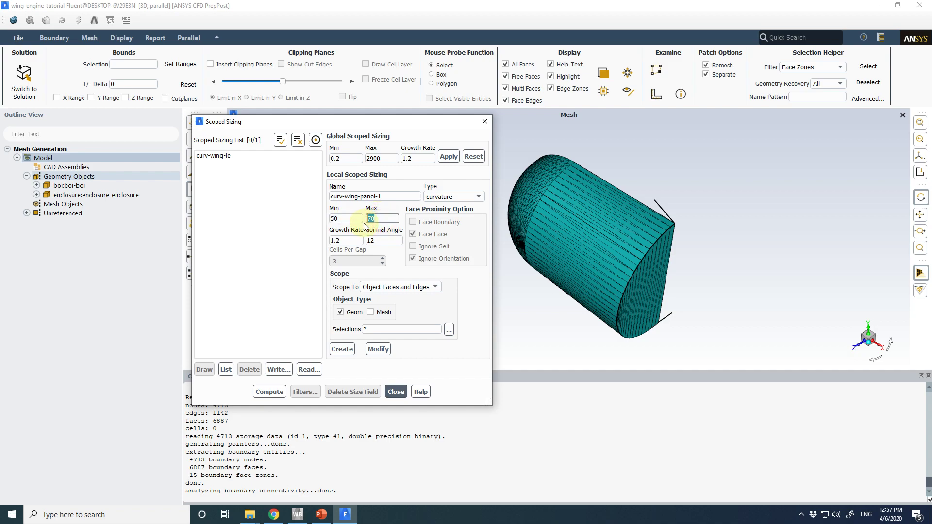
text(150)
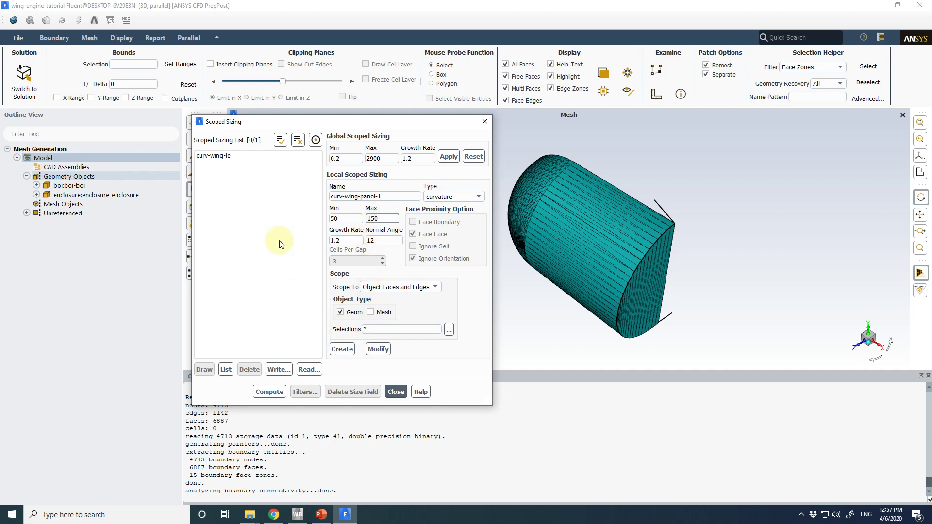
click(229, 157)
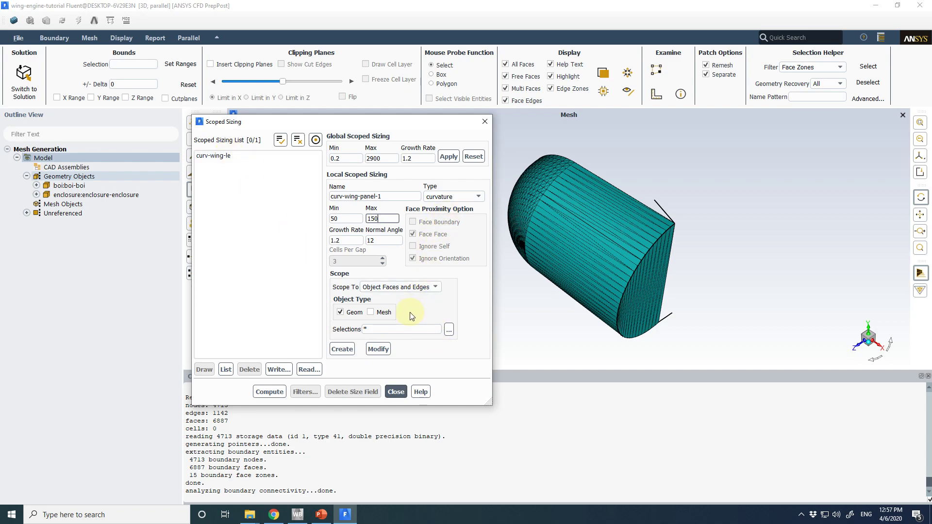
click(449, 329)
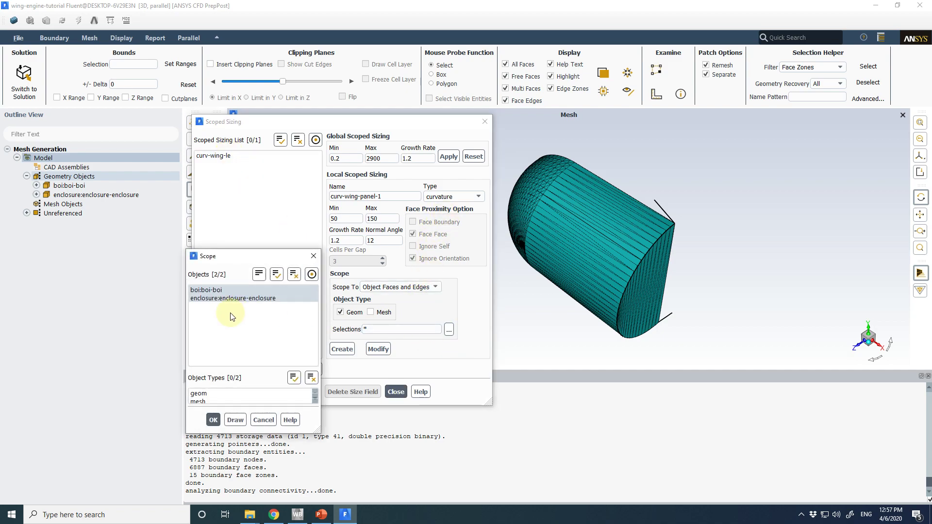
click(249, 299)
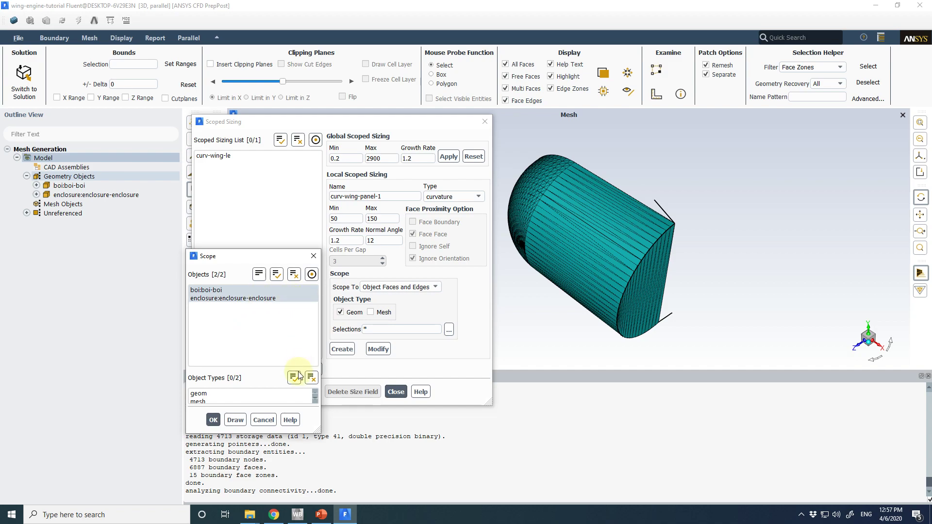
click(264, 420)
- Scope the curv-wing-panel-1 sizing to the face zone wing-panel-1 and create the control
click(421, 287)
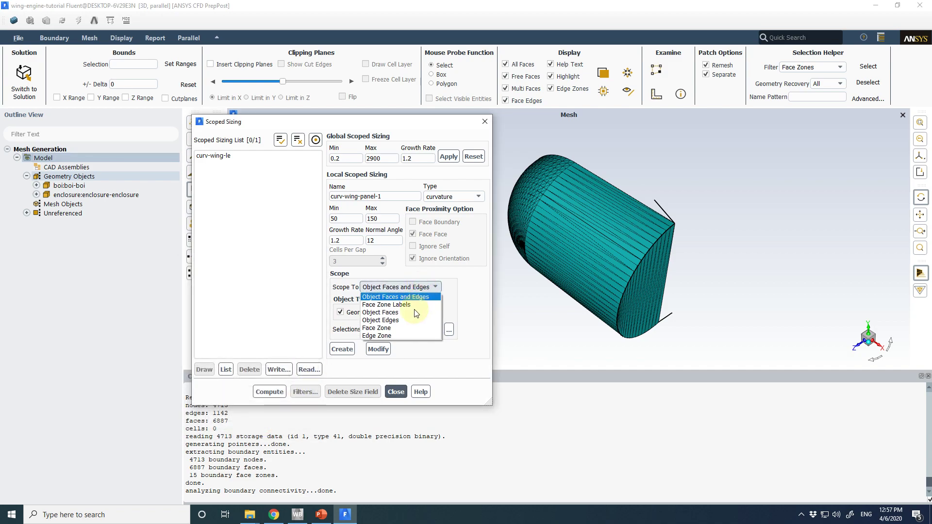
click(412, 326)
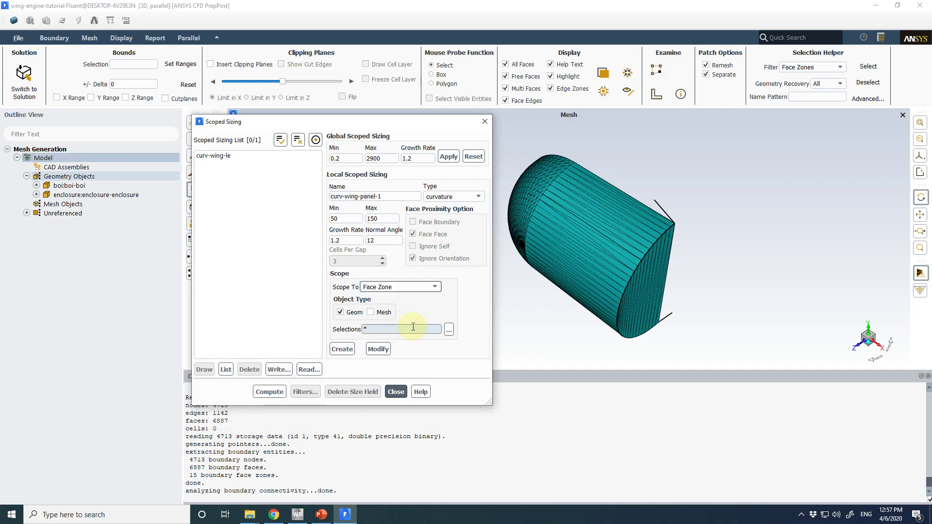
click(450, 329)
click(299, 278)
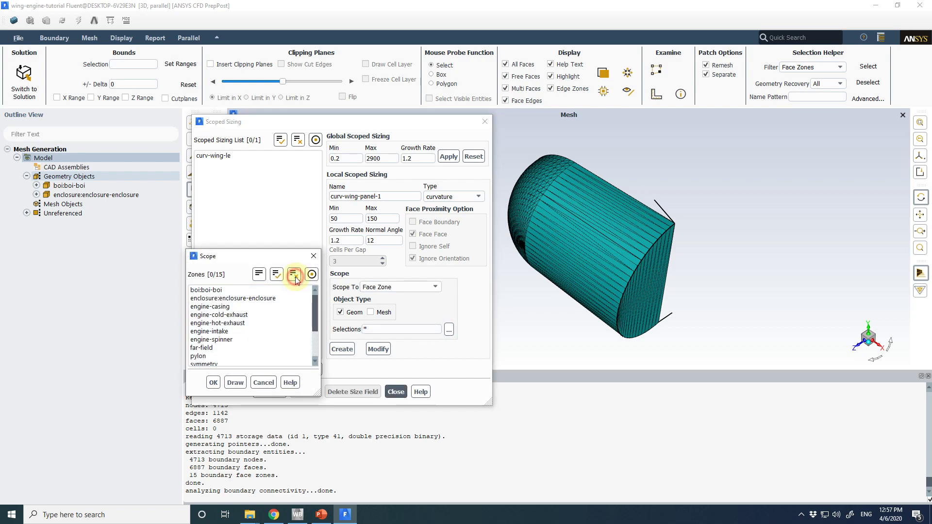
click(315, 305)
drag(314, 306, 315, 326)
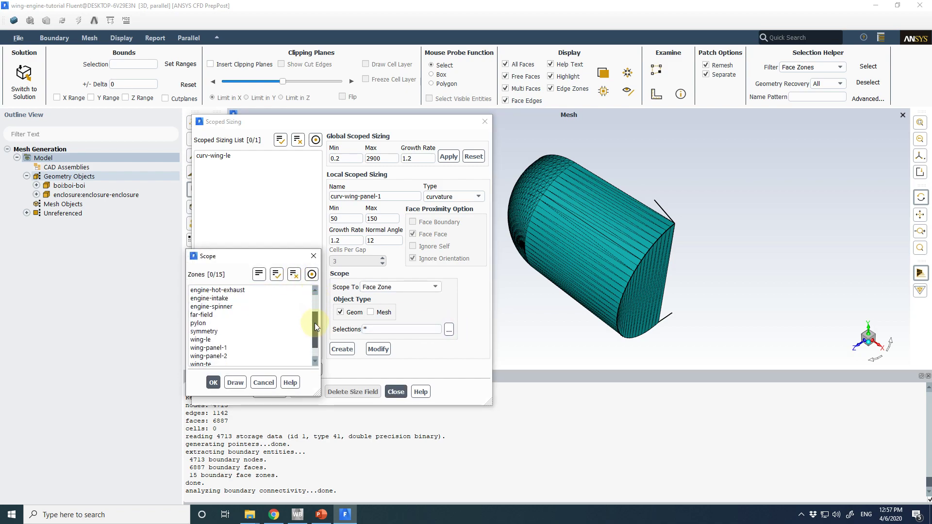
click(249, 349)
click(212, 384)
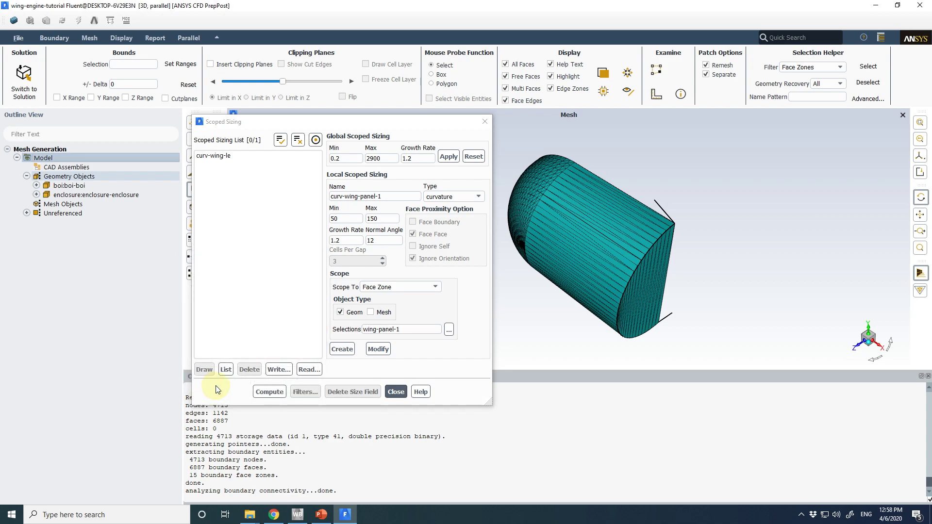
click(343, 350)
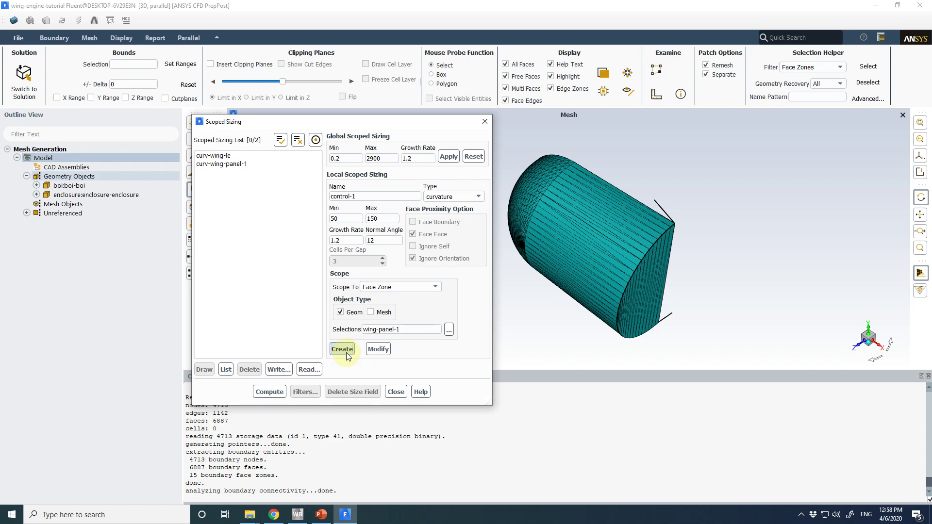
- Modify the existing curv-wing-le sizing so that it is scoped to the face zone wing-le
click(235, 155)
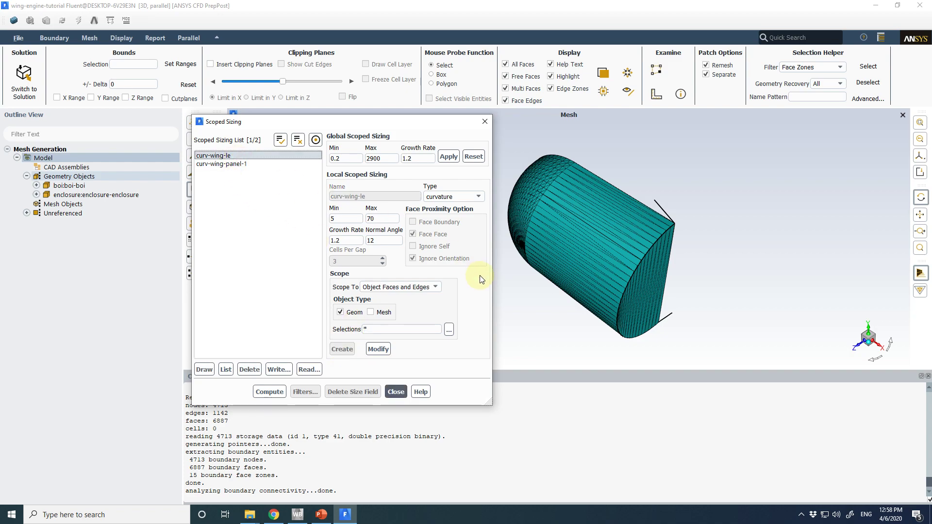
click(435, 288)
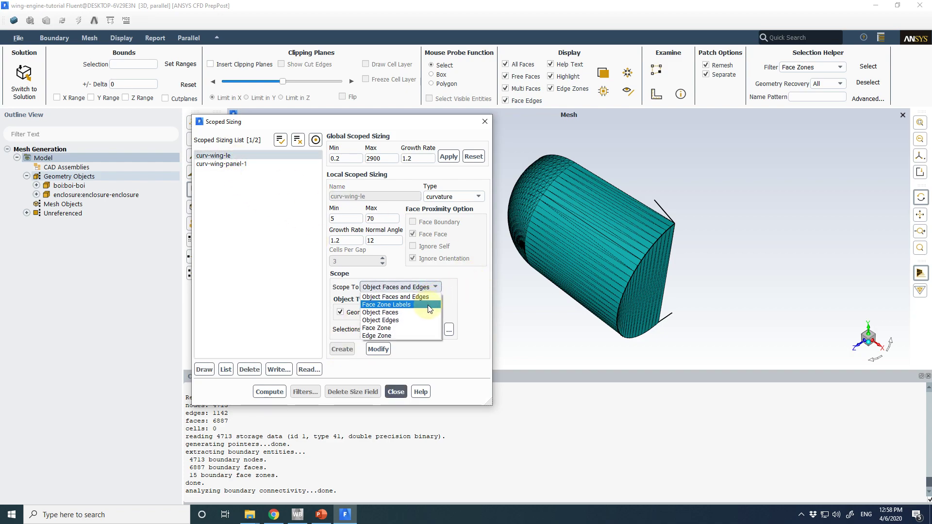
click(407, 327)
click(449, 330)
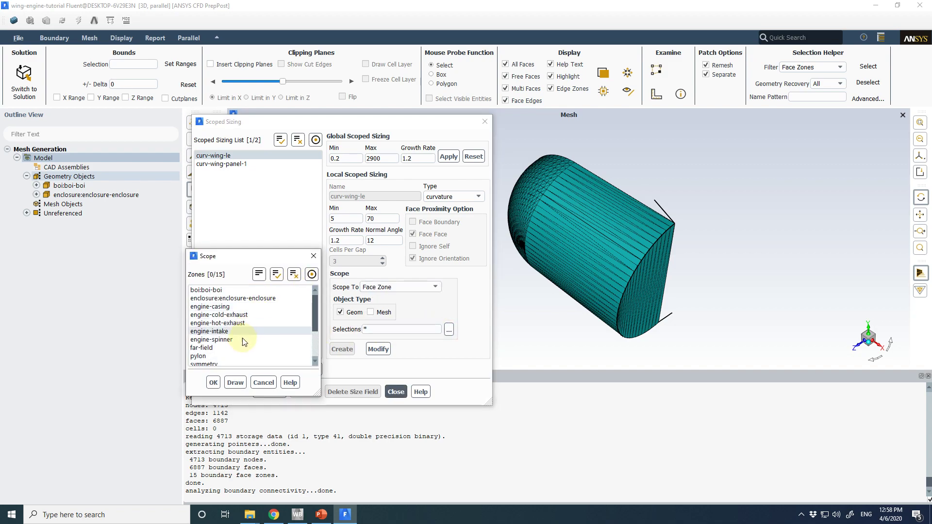
scroll(246, 343, down, 2)
click(237, 347)
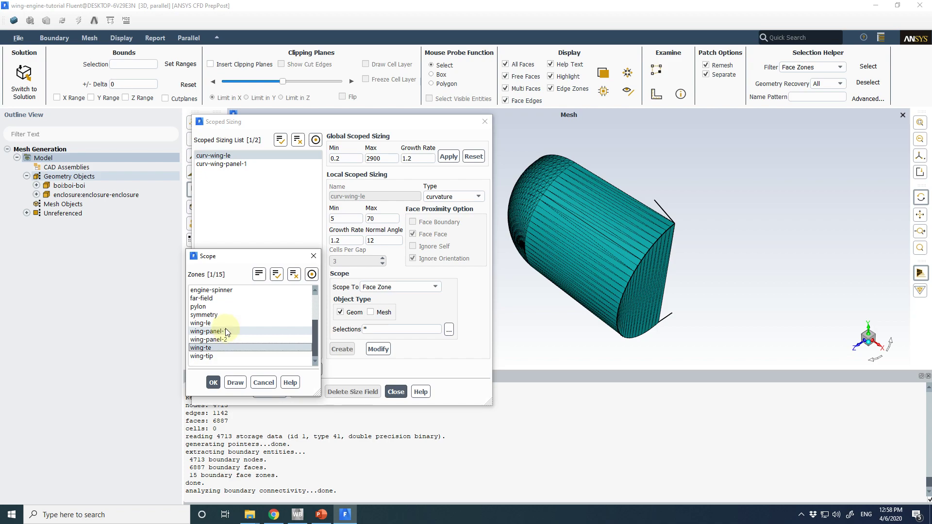
click(204, 323)
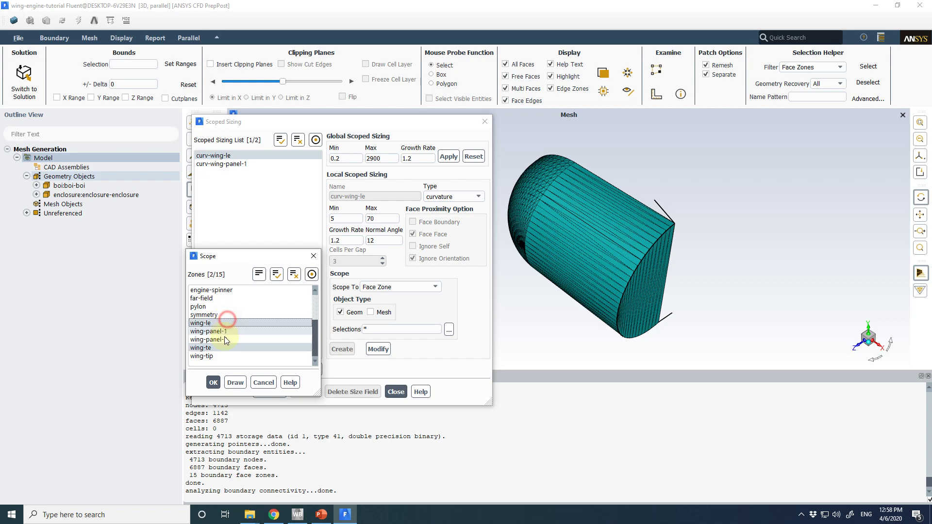
click(213, 383)
click(376, 349)
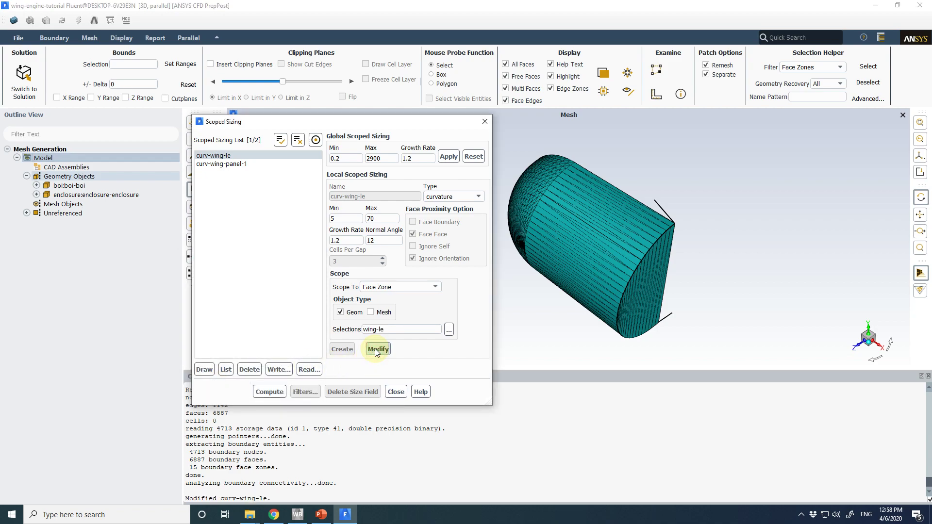
- Clear the sizing list selection and name a new curvature sizing curv-wing-panel-2 with a minimum size of 0.2
click(239, 164)
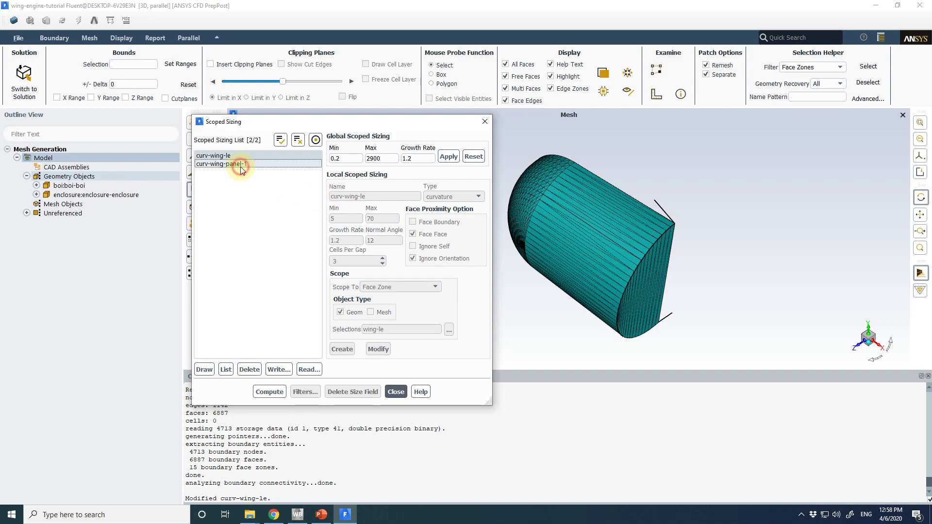
click(240, 156)
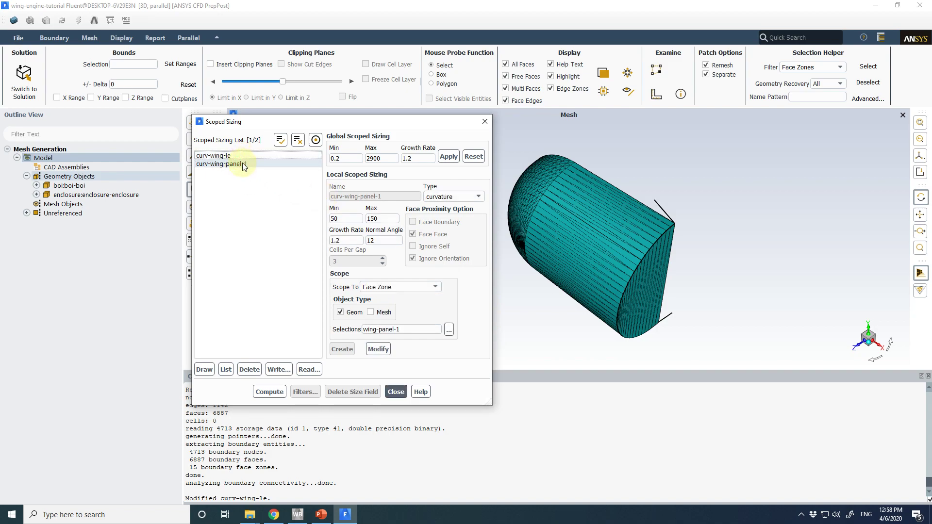
click(243, 163)
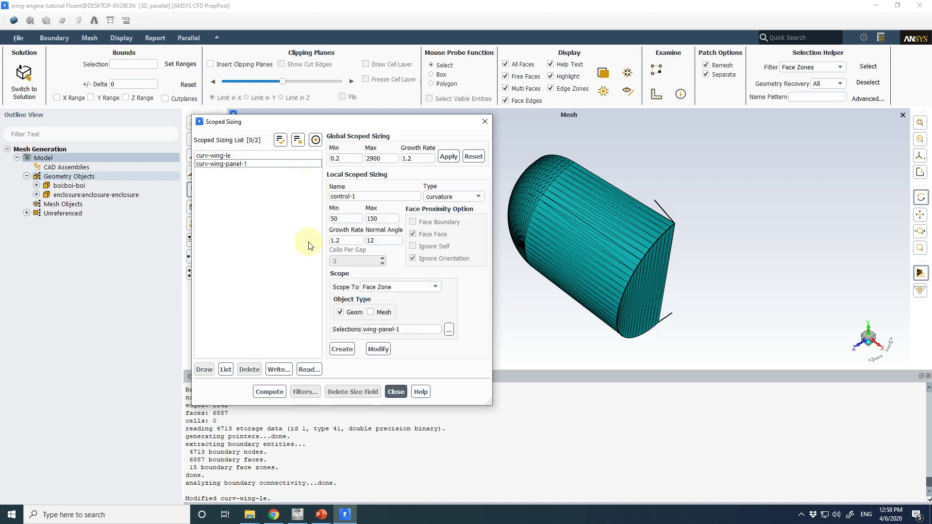
double_click(350, 196)
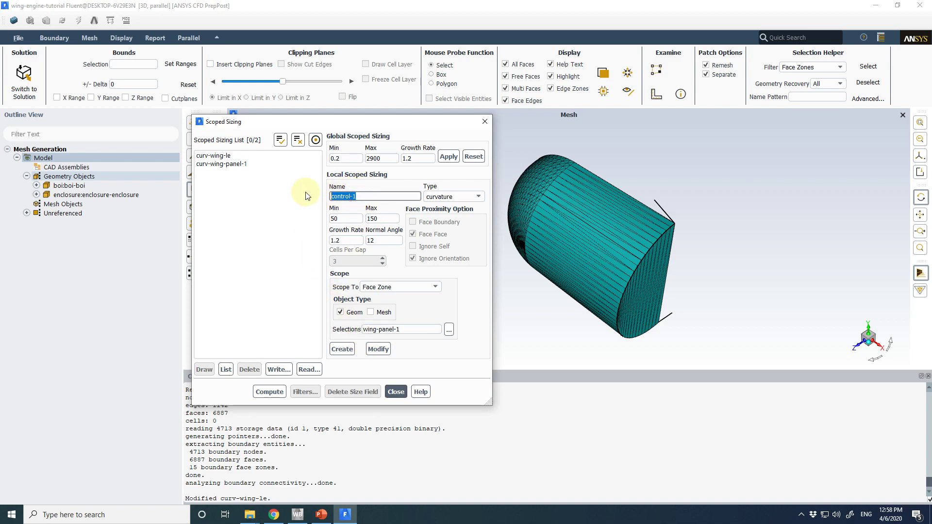
text(curv-wing-panel-2)
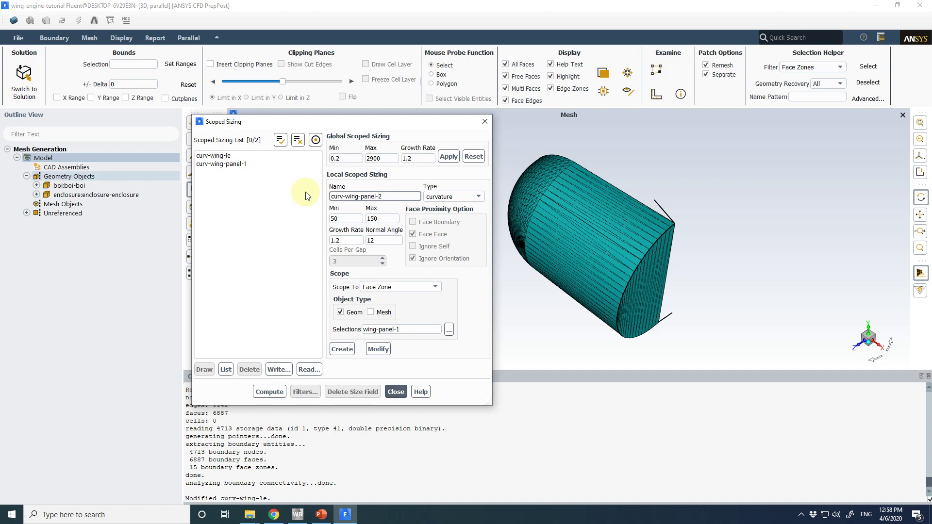
click(357, 219)
drag(357, 219, 332, 219)
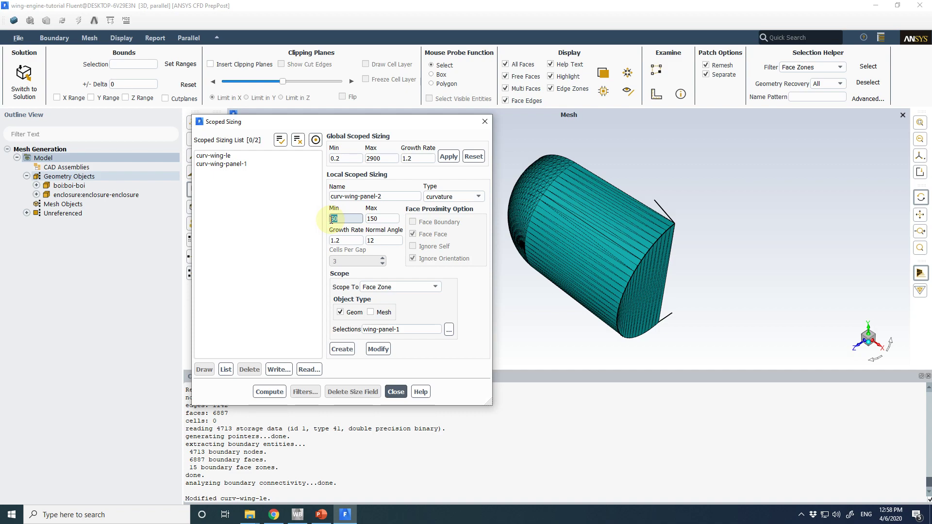
text(0.2)
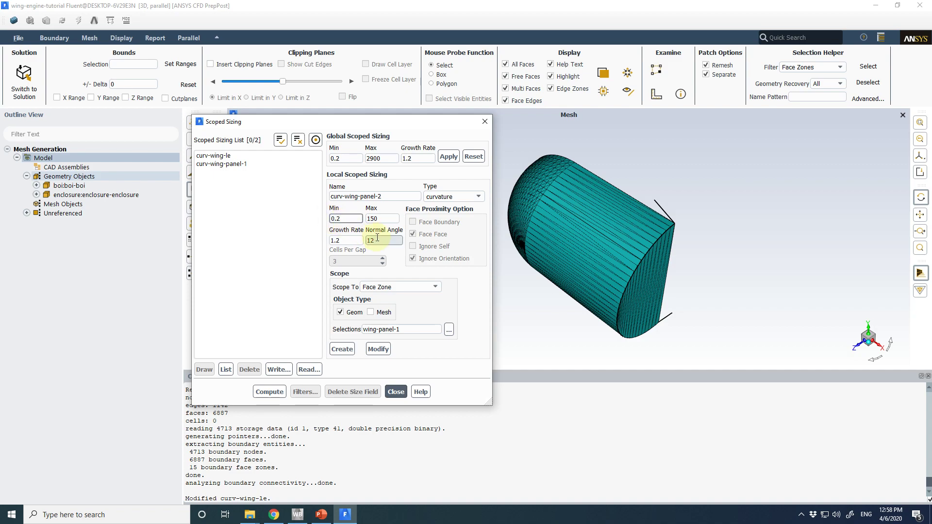
- Scope the curv-wing-panel-2 sizing to only the wing-panel-2 face zone and create the control
click(448, 330)
click(238, 340)
click(229, 332)
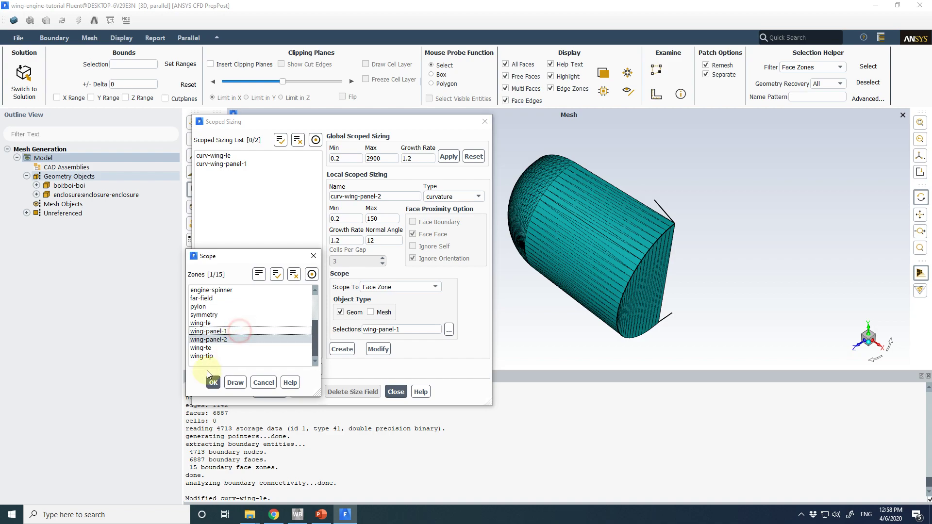
click(214, 383)
click(340, 350)
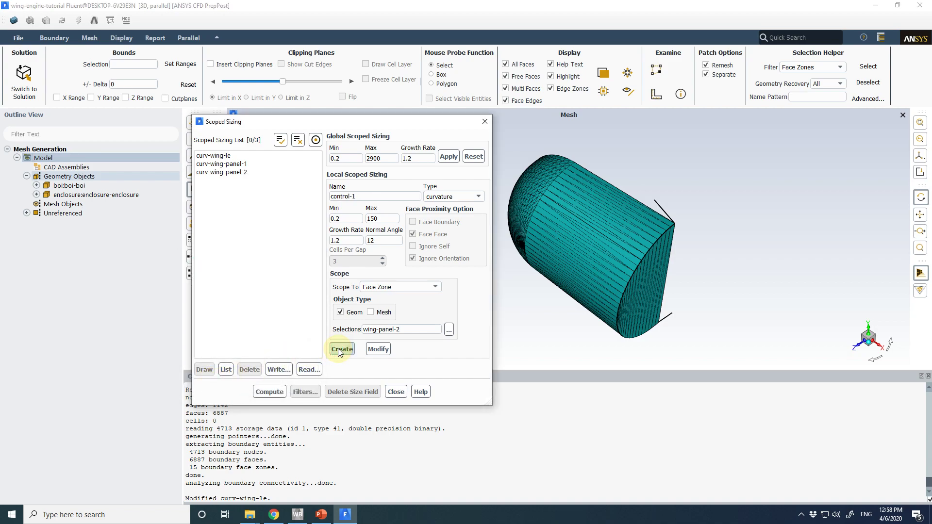
- Name a new curvature sizing curv-wing-te and set its maximum size to 1
click(370, 198)
drag(370, 198, 297, 196)
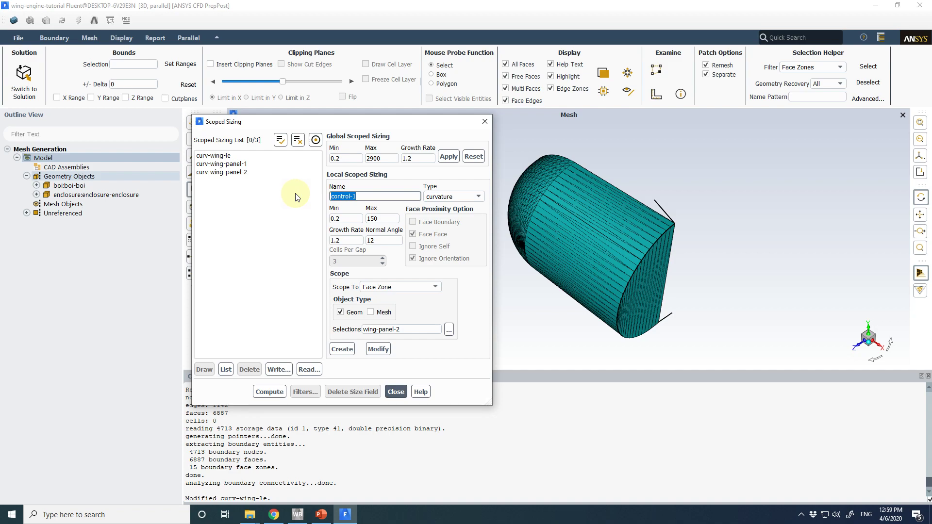
text(wing)
key(BackSpace)
key(BackSpace)
key(BackSpace)
key(BackSpace)
text(curv-wing-te)
double_click(379, 218)
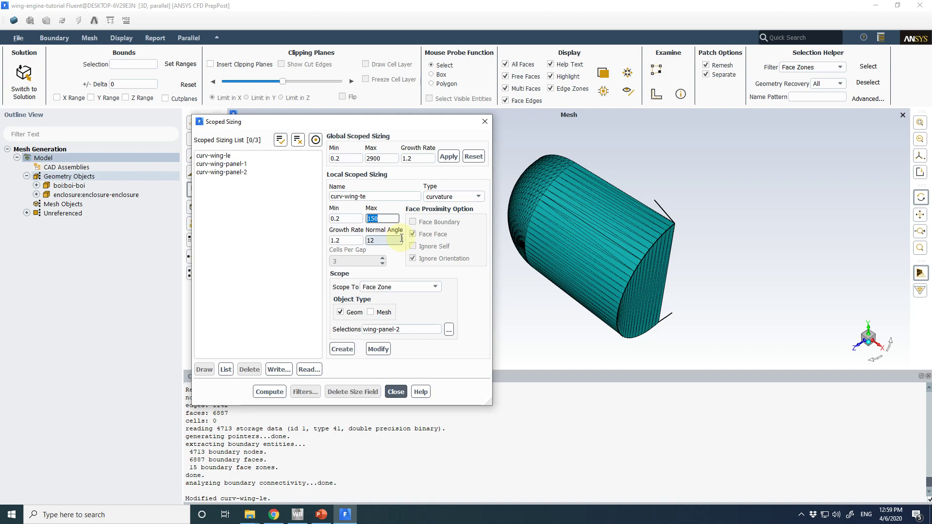
text(1)
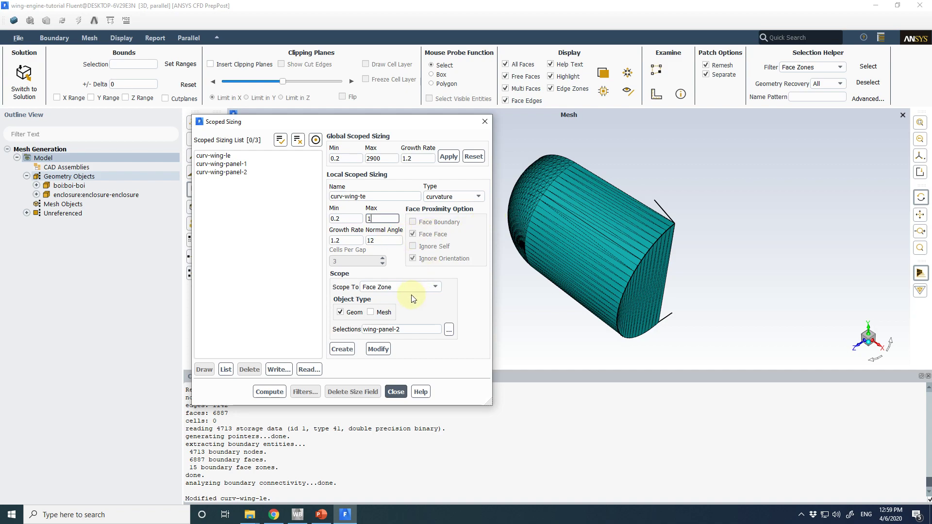
- Scope the curv-wing-te sizing to the wing-te face zone in place of wing-panel-2
click(423, 306)
click(449, 330)
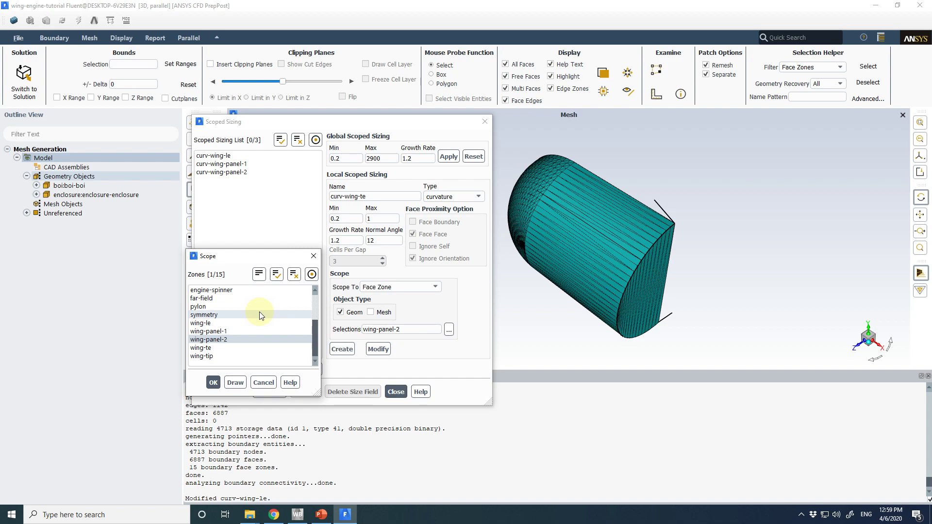
click(234, 347)
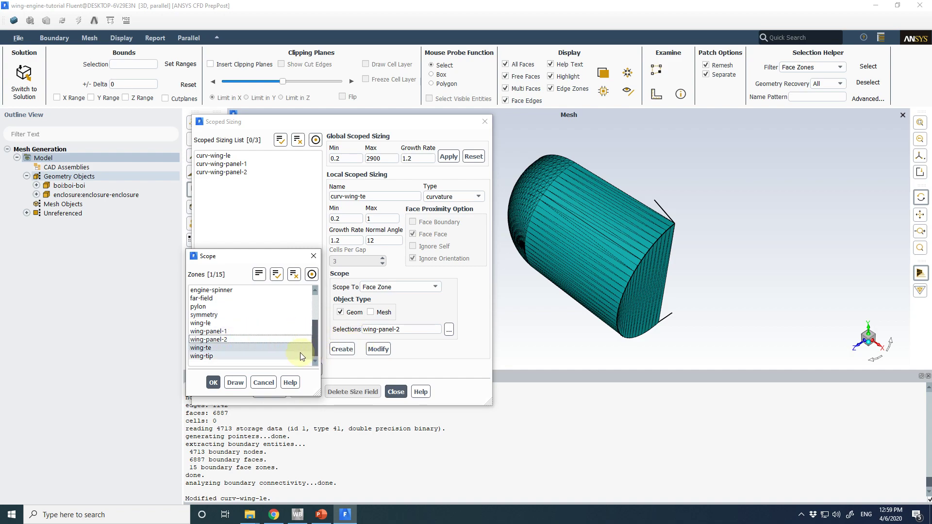
click(212, 384)
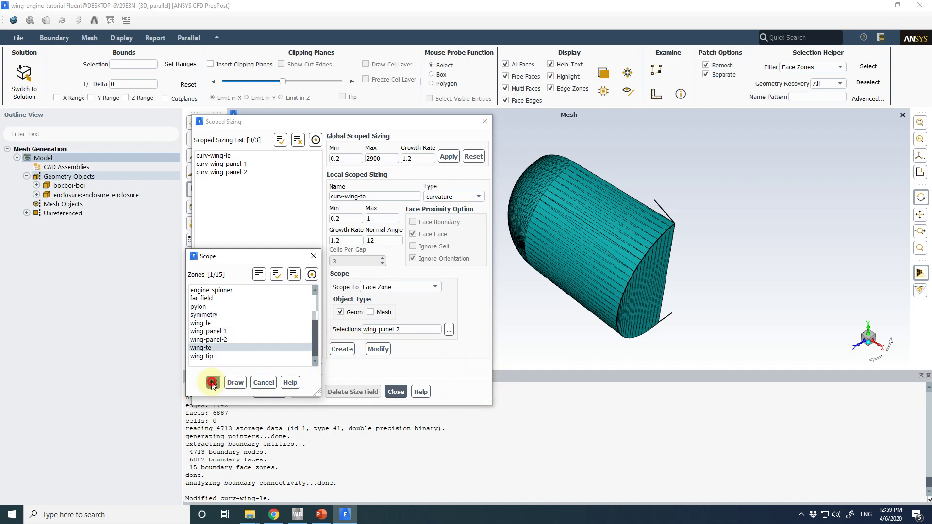
- Create the curv-wing-te control and name a new curvature sizing curv-wing-tip with a maximum size of 20
click(342, 350)
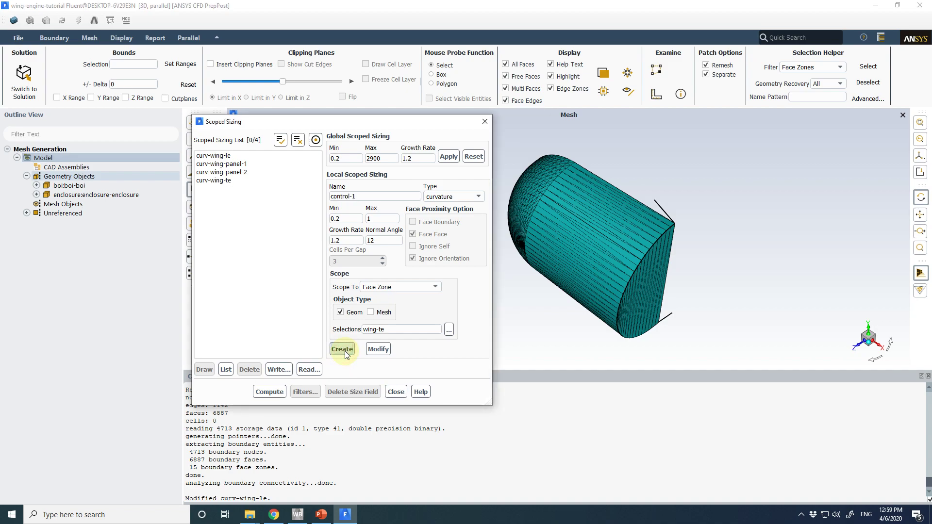
drag(367, 197, 267, 195)
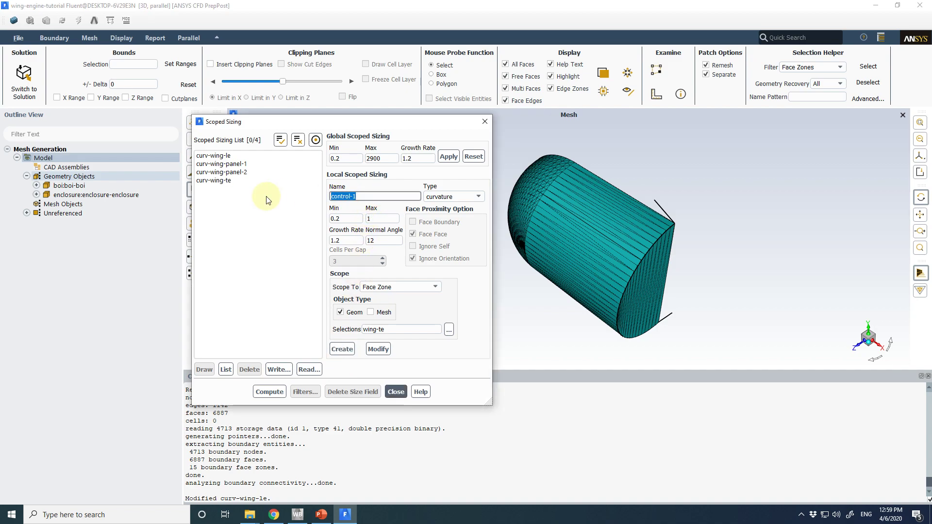
text(curv-wing-tip)
key(Tab)
key(Tab)
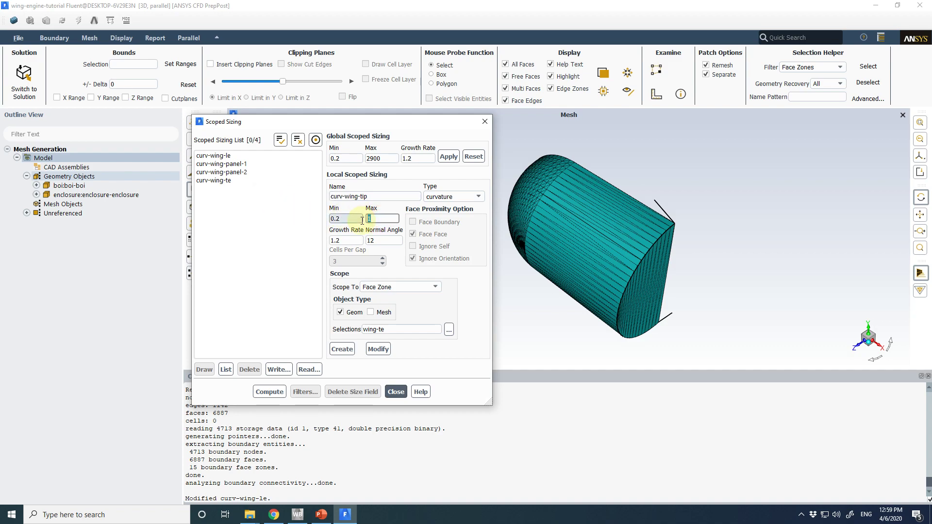
text(20)
- Scope the curv-wing-tip sizing to the wing-tip face zone in place of wing-te and create the control
click(449, 330)
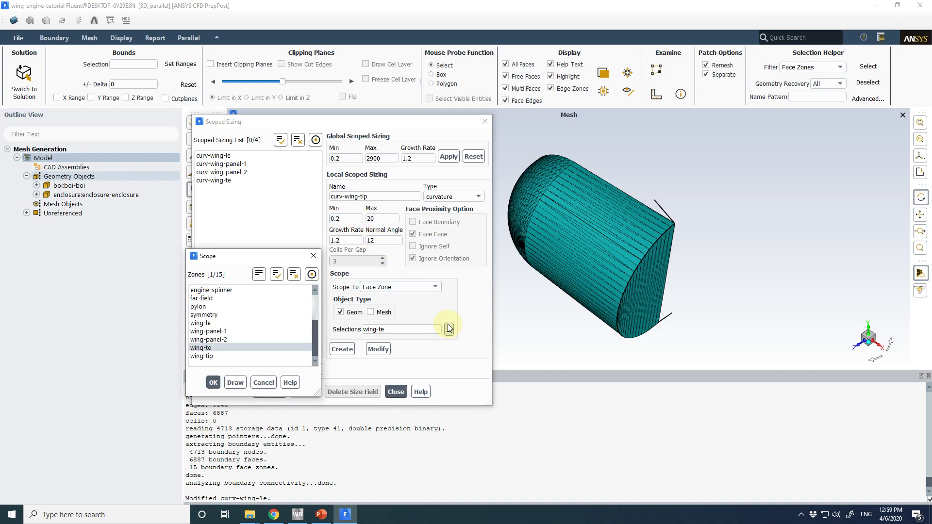
click(231, 355)
click(213, 383)
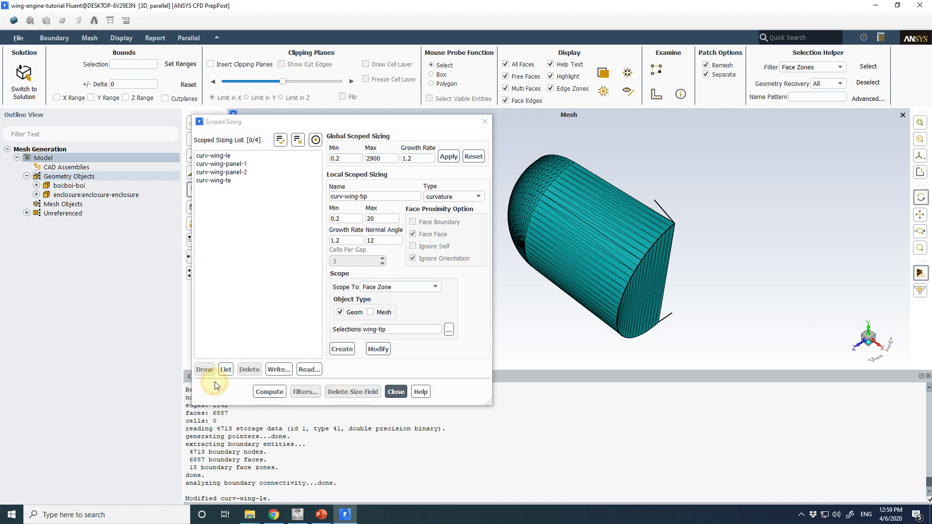
click(346, 350)
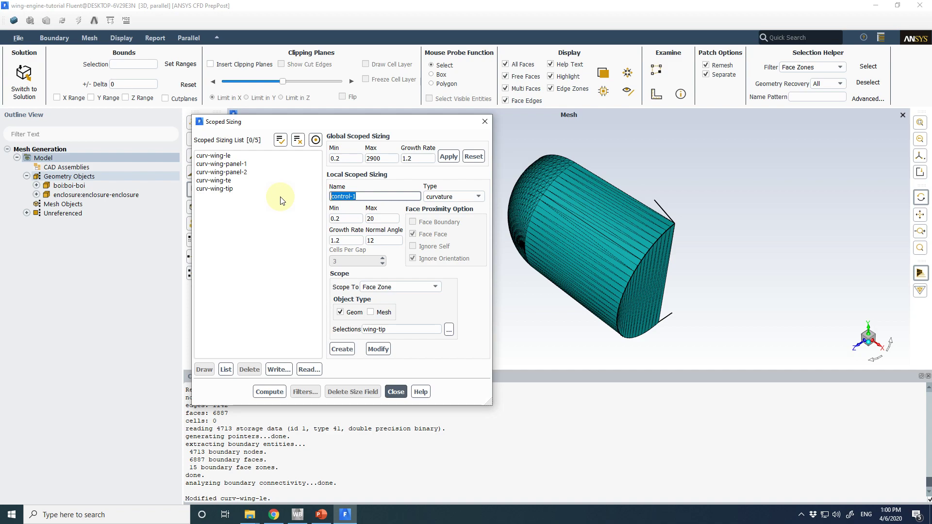
- Name a new curvature sizing curv-engine-case
text(curv-ein)
key(BackSpace)
key(BackSpace)
text(ngine-case)
key(BackSpace)
text(e)
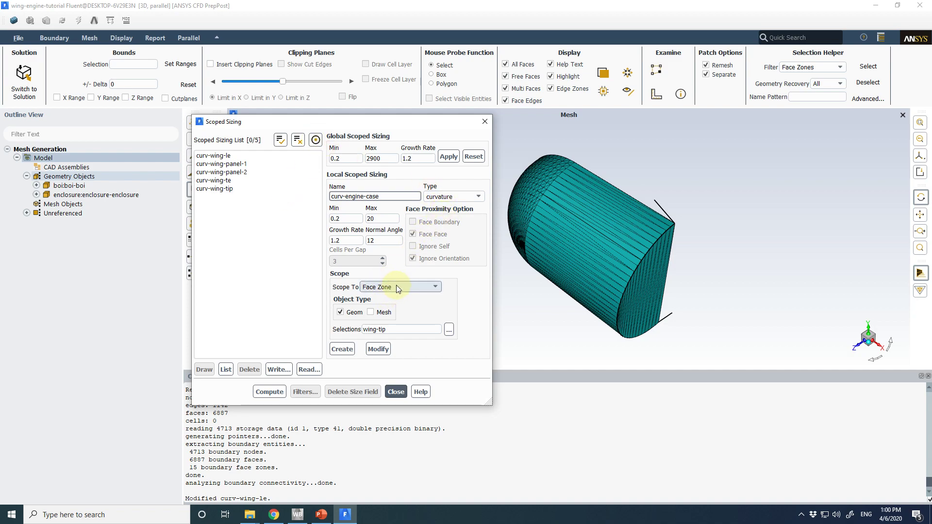
- Scope the curv-engine-case sizing to the engine-casing face zone in place of wing-tip
click(449, 330)
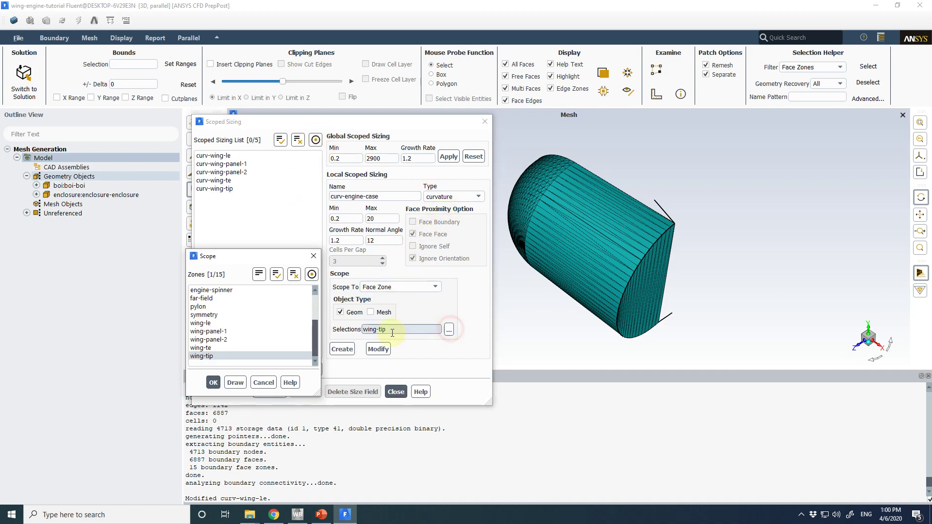
click(249, 354)
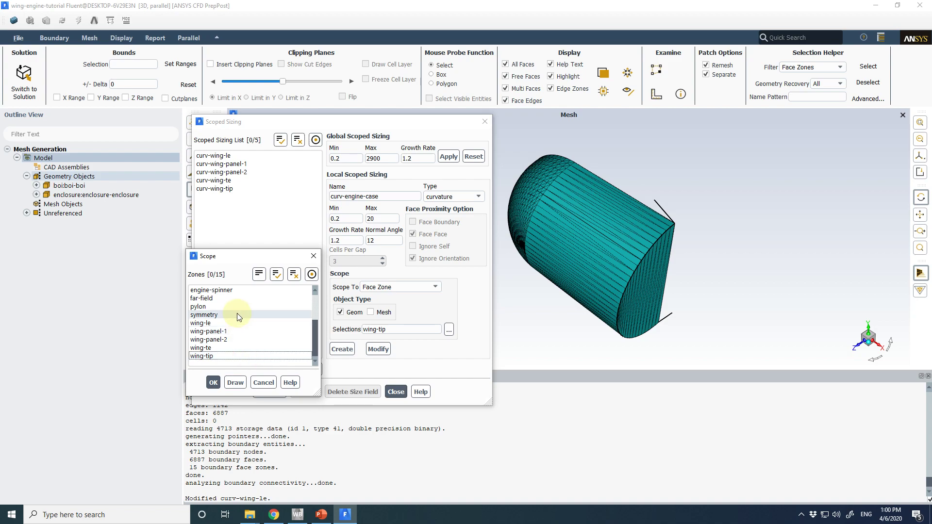
scroll(241, 301, up, 2)
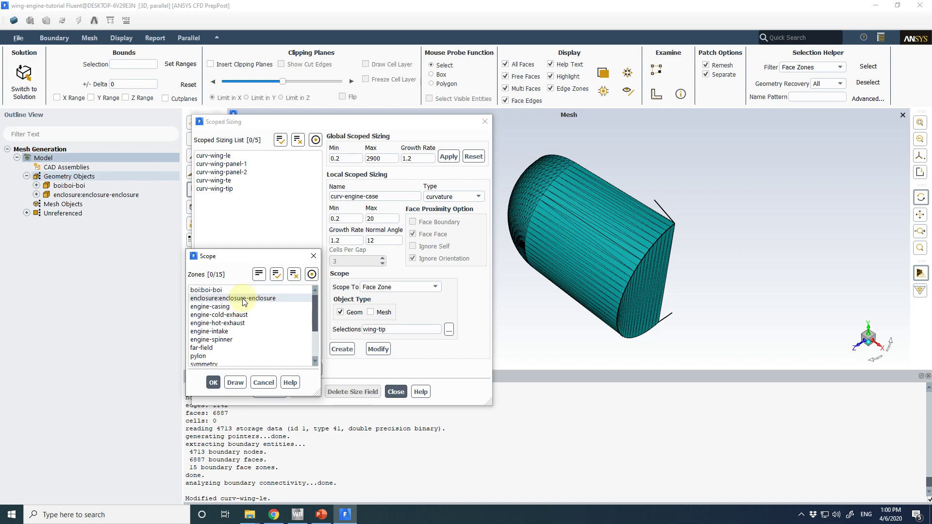
click(240, 307)
click(213, 383)
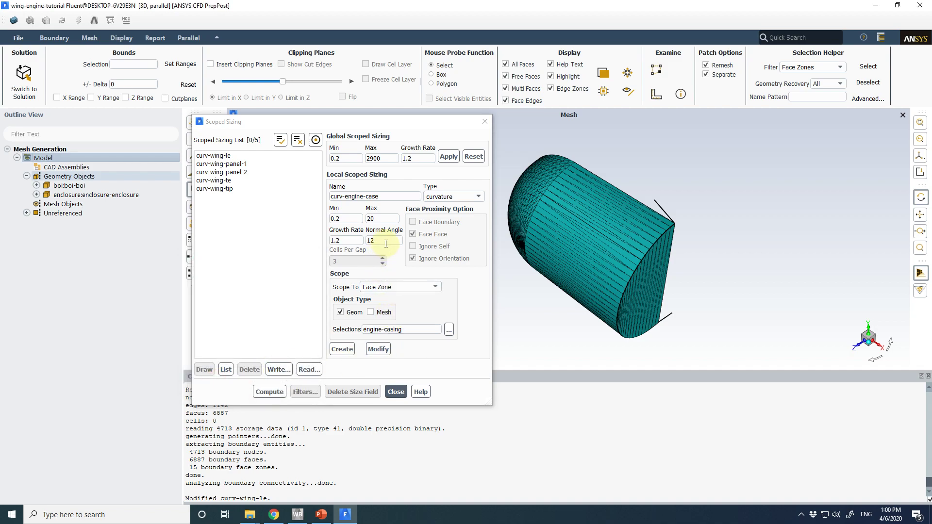
- Set the curv-engine-case sizing's minimum size to 5 and maximum size to 1000, and create the control
double_click(335, 218)
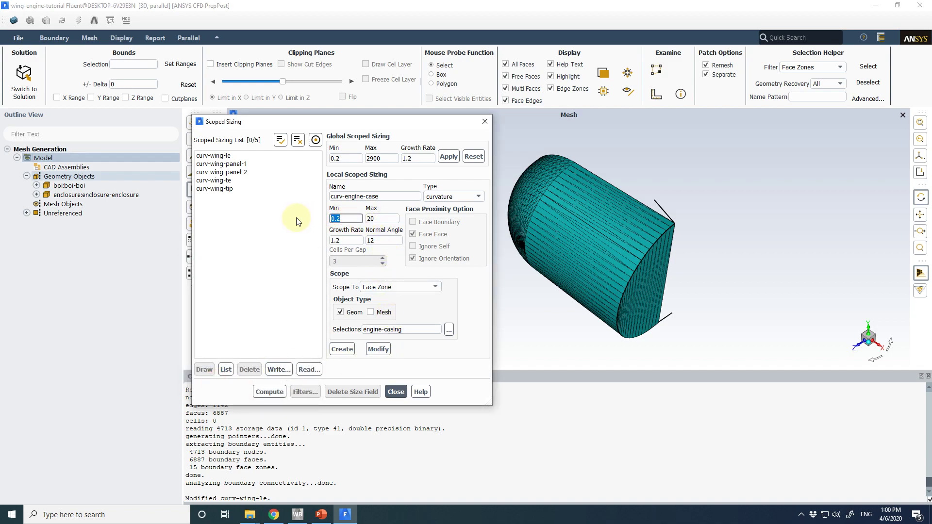
text(3)
text(5)
double_click(384, 218)
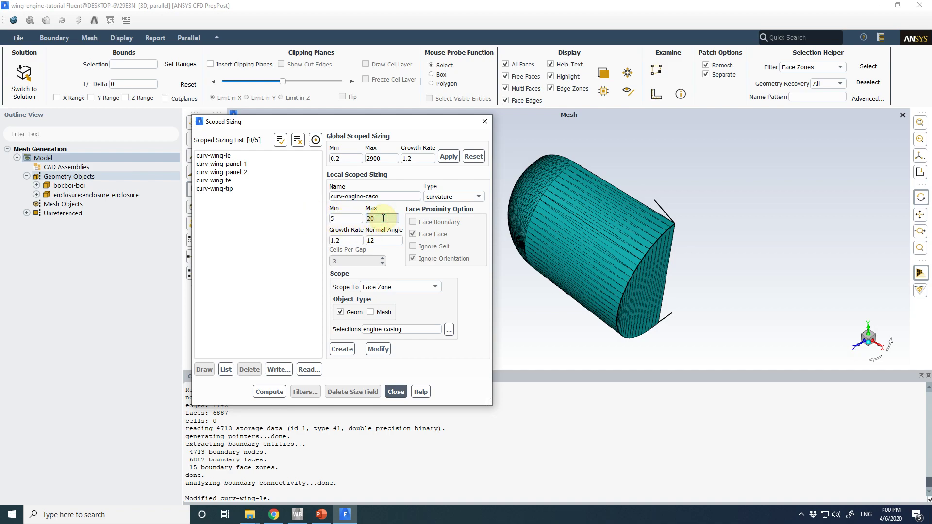
text(1000)
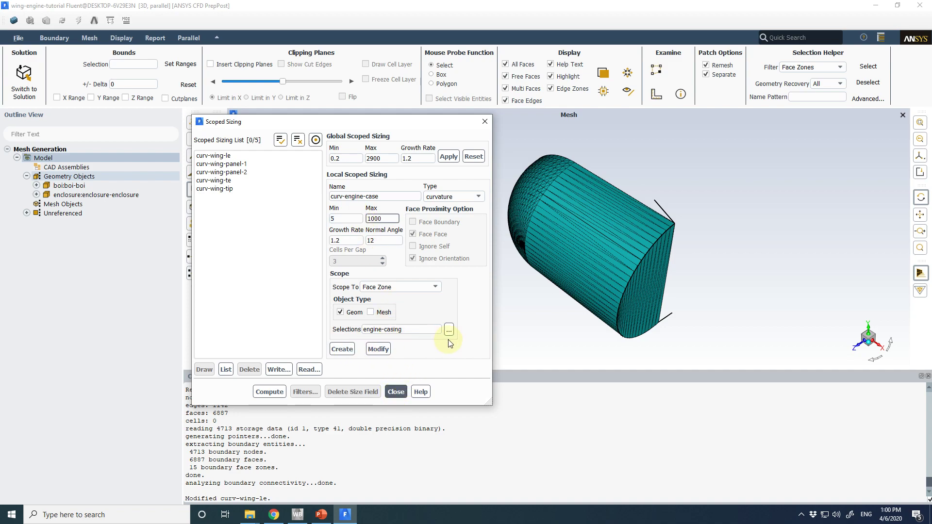
click(347, 351)
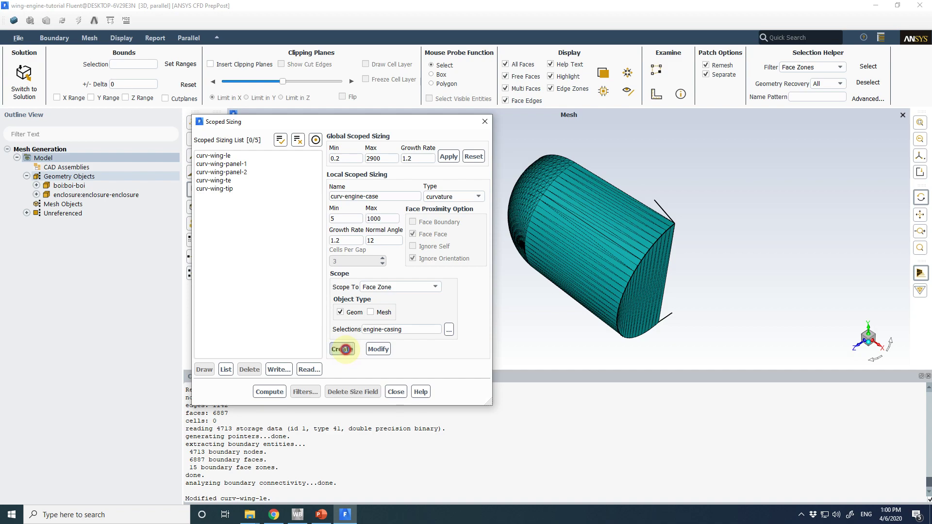
- Name a new curvature sizing curv-engine-intake and scope it to the engine-intake face zone in place of engine-casing
click(377, 196)
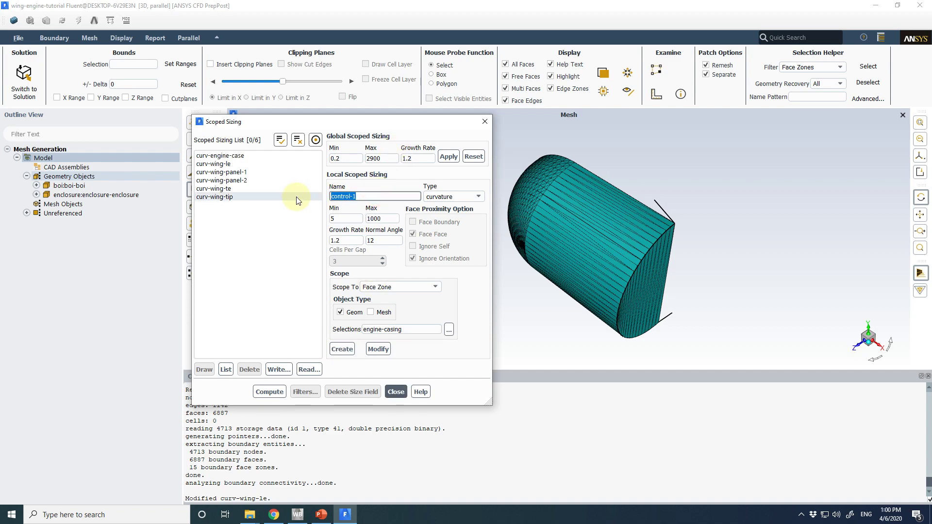
key(ctrl+a)
key(BackSpace)
text(curv-engine-)
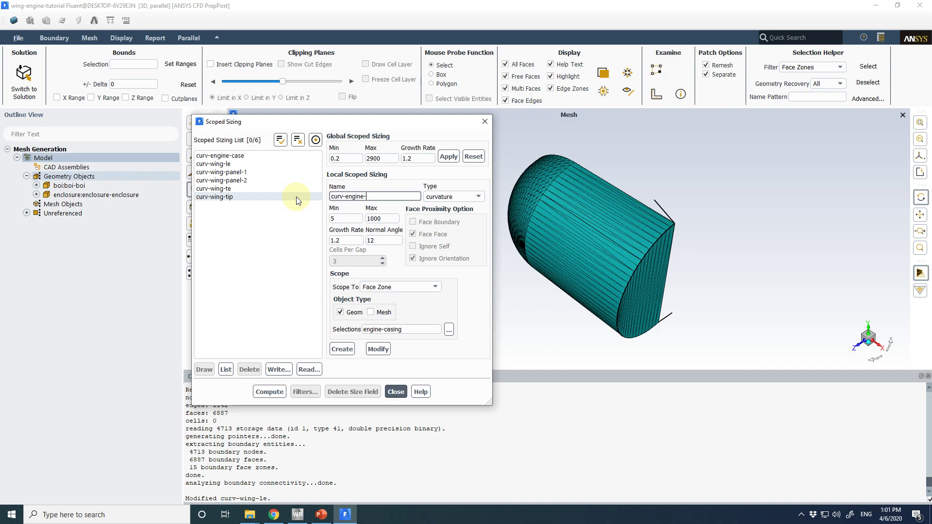
text(intake)
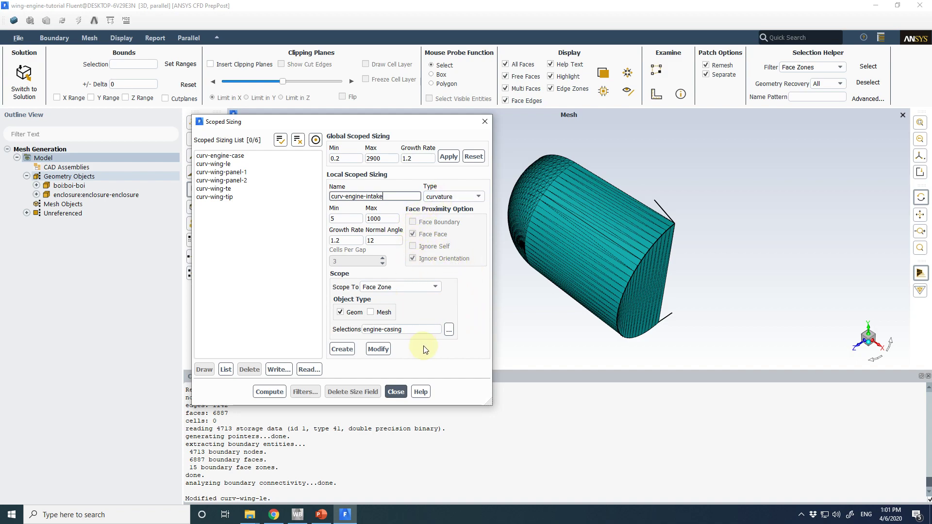
click(449, 331)
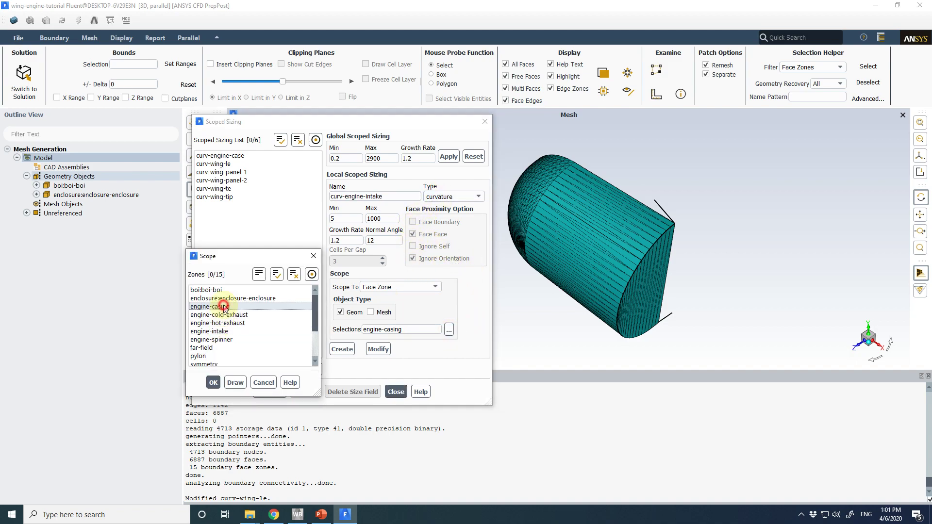
click(225, 331)
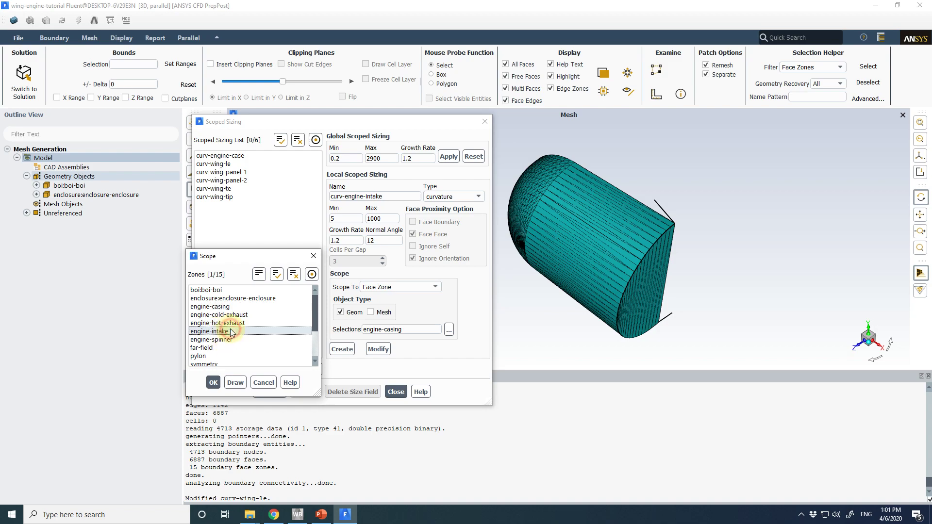
click(213, 383)
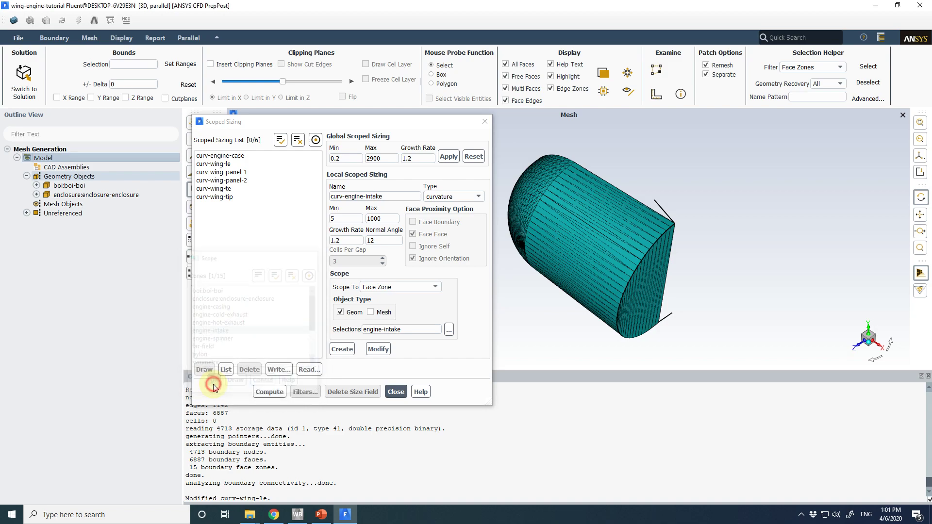
- Set the curv-engine-intake sizing's minimum size to 100 and create the control
double_click(352, 220)
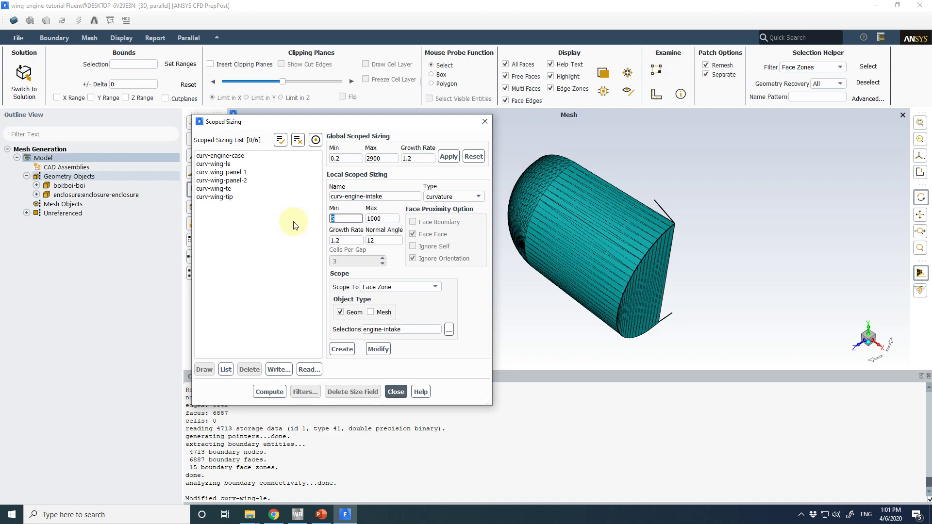
text(100)
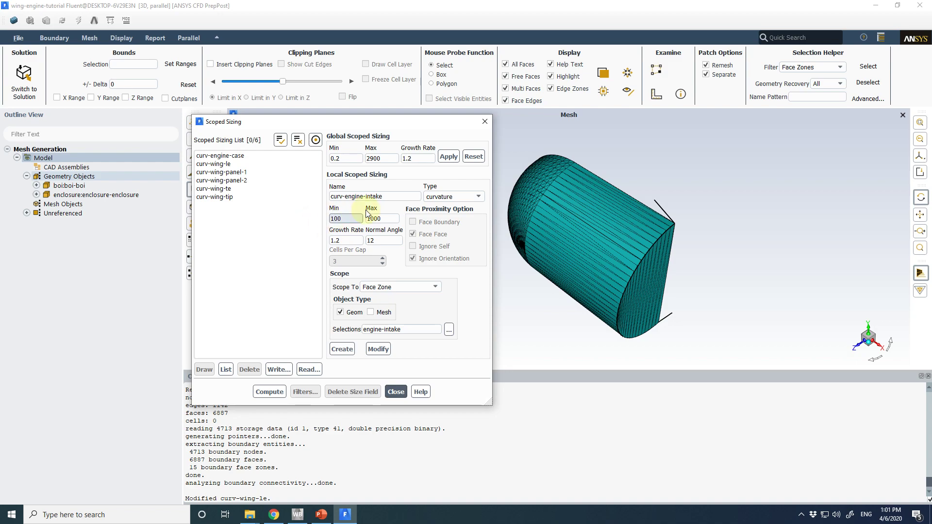
double_click(382, 219)
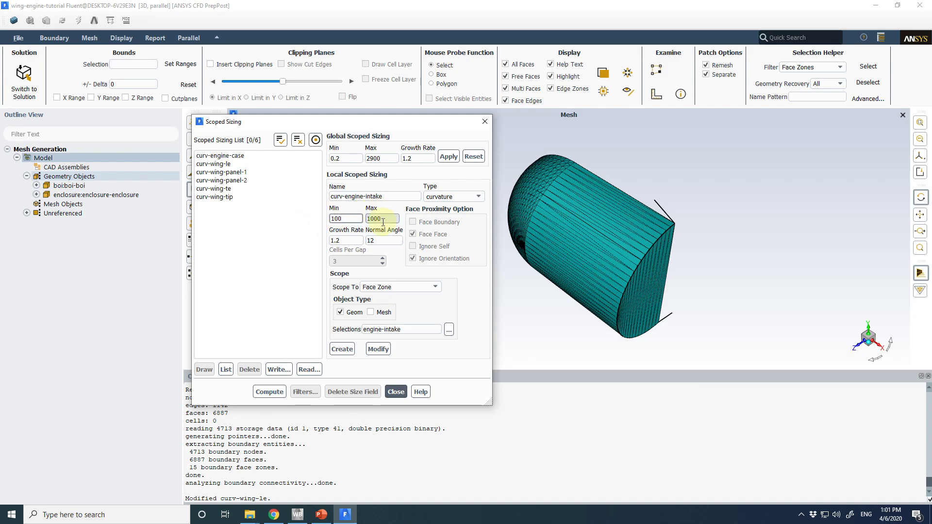
click(341, 350)
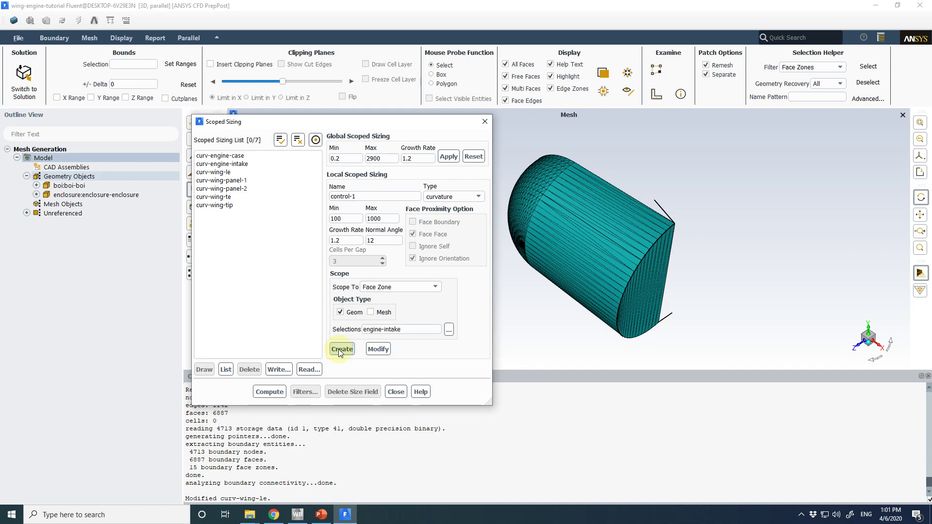
- Name a new curvature sizing curv-engine-cold-exhaust
click(372, 196)
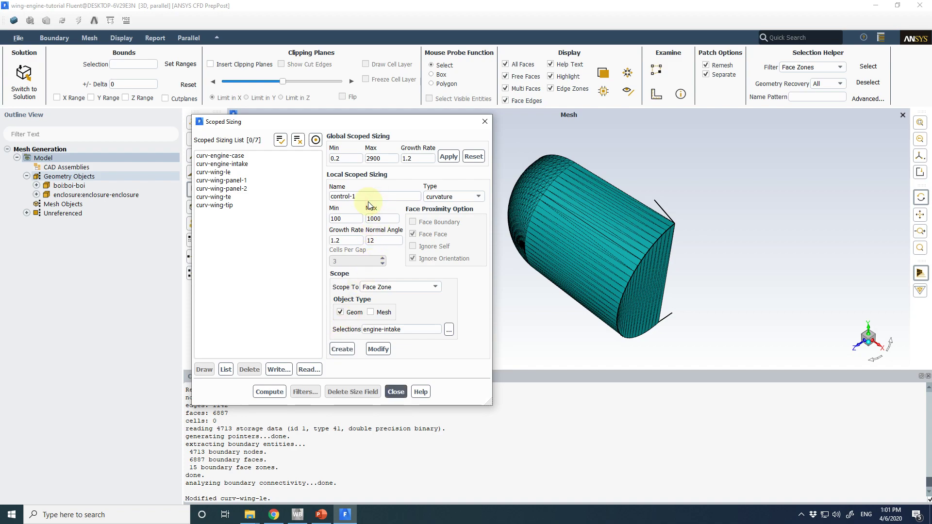
triple_click(367, 196)
text(cu)
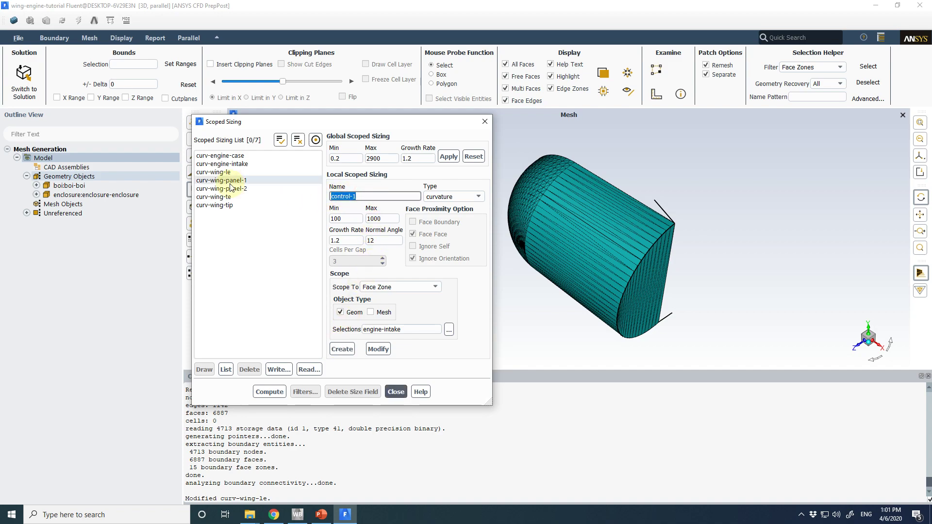
text(rv-w)
key(BackSpace)
text(engine-cold-)
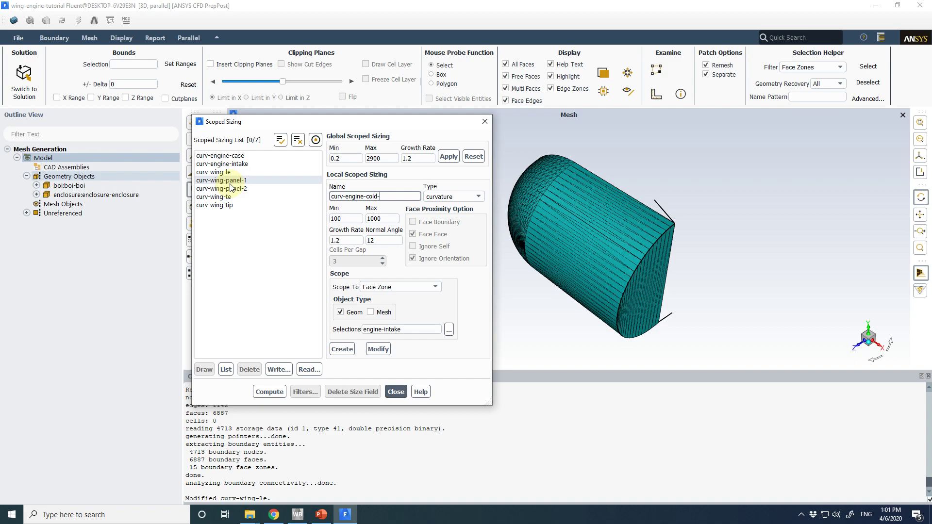
text(exhaust)
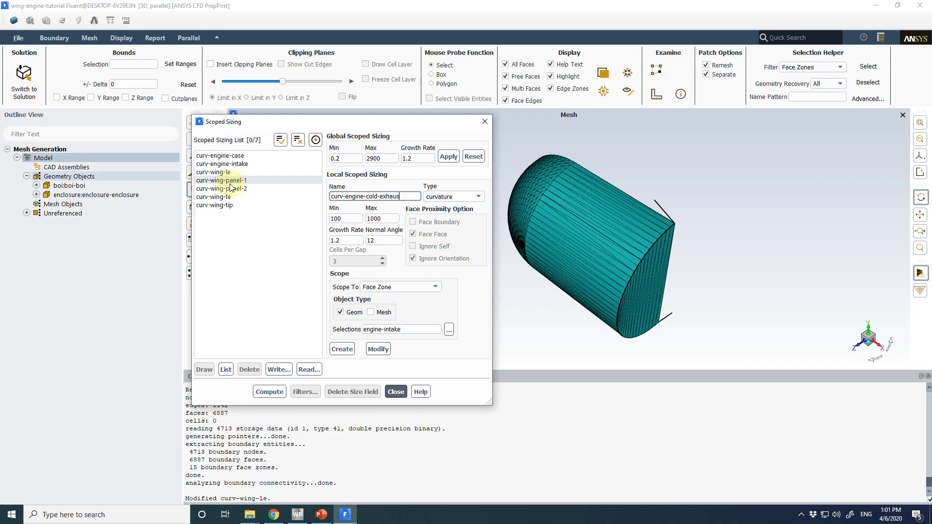
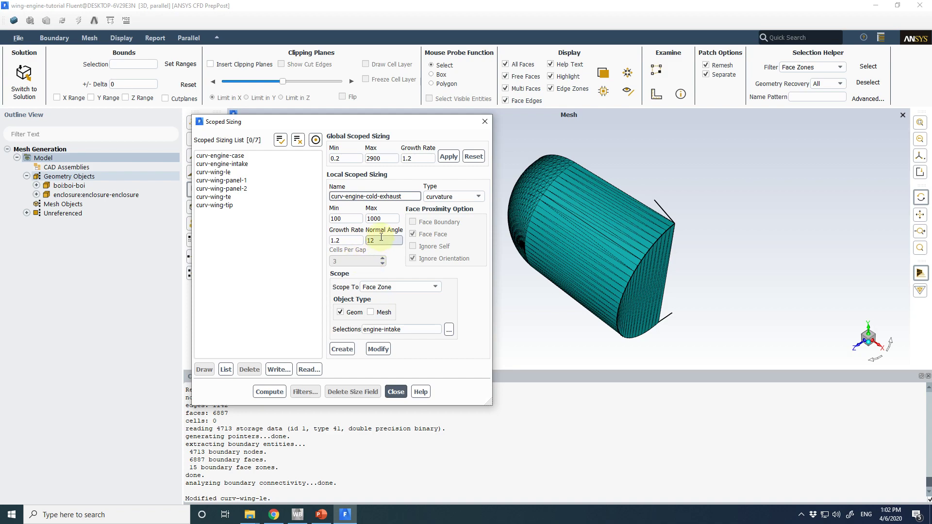
- Scope the curv-engine-cold-exhaust sizing to the engine-cold-exhaust face zone in place of engine-intake
click(449, 330)
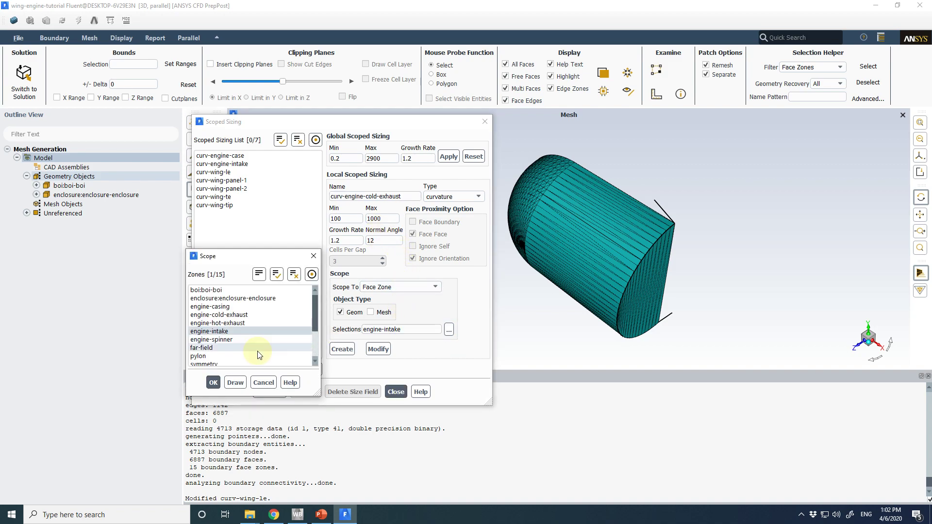
click(251, 315)
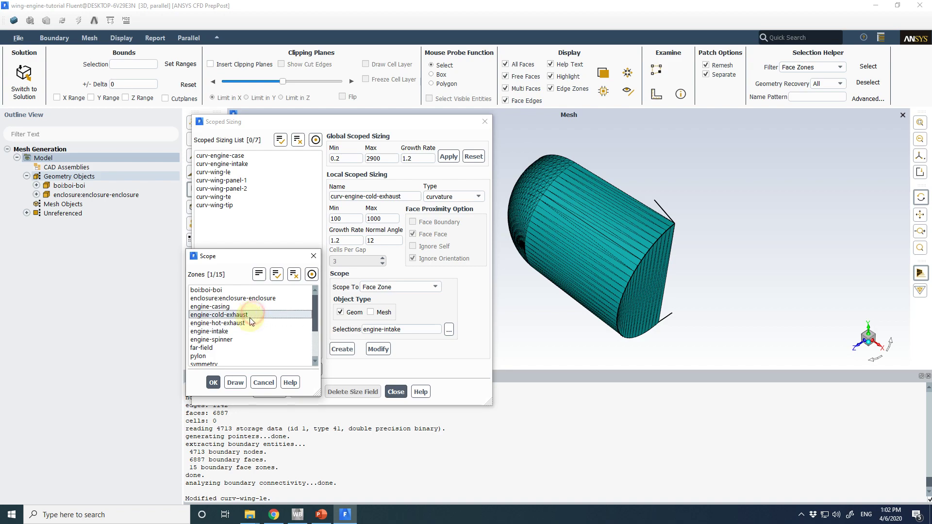
click(213, 382)
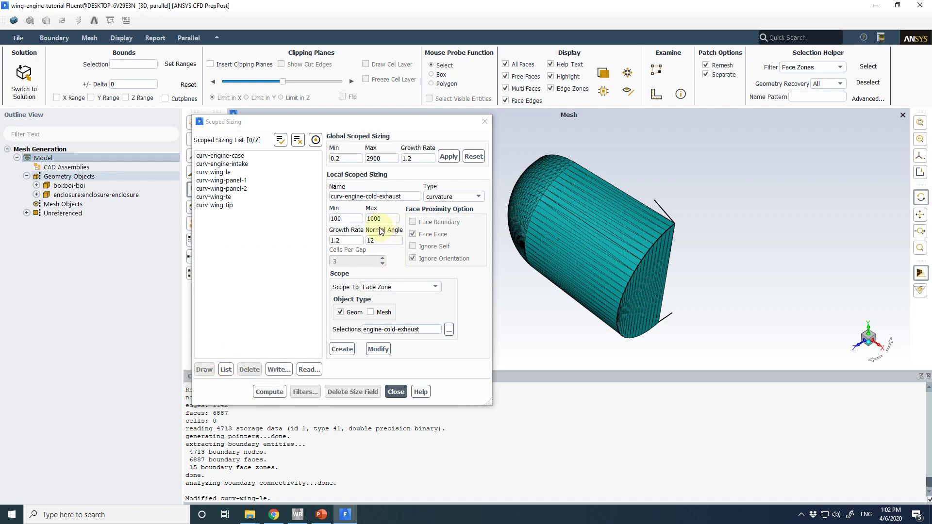
- Set the curv-engine-cold-exhaust sizing's minimum size to 15
click(353, 215)
drag(353, 215, 323, 222)
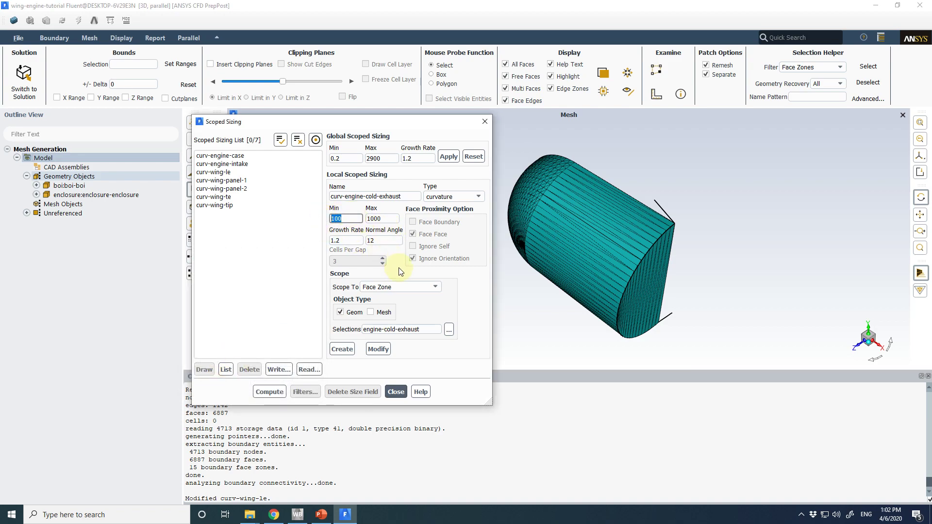
text(15)
key(Tab)
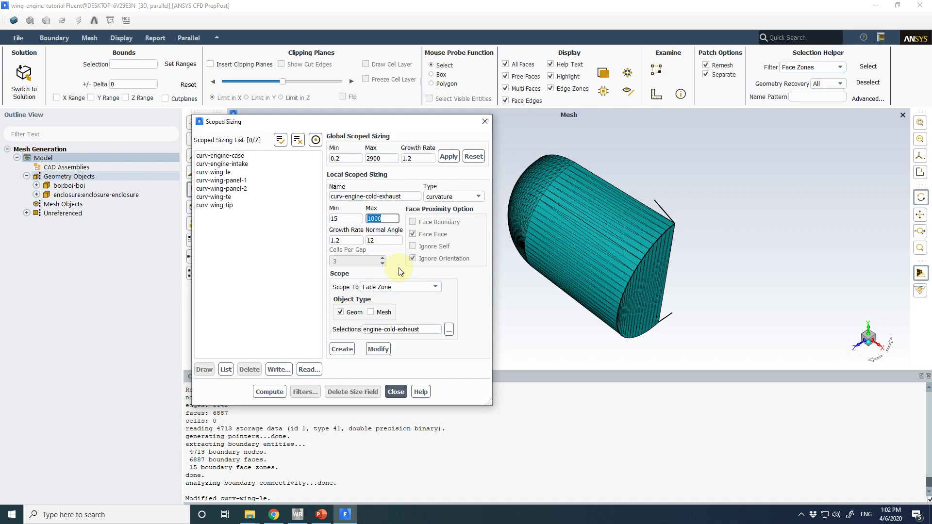
- Set the curv-engine-cold-exhaust sizing's maximum size to 150 and create the control
text(150)
click(449, 330)
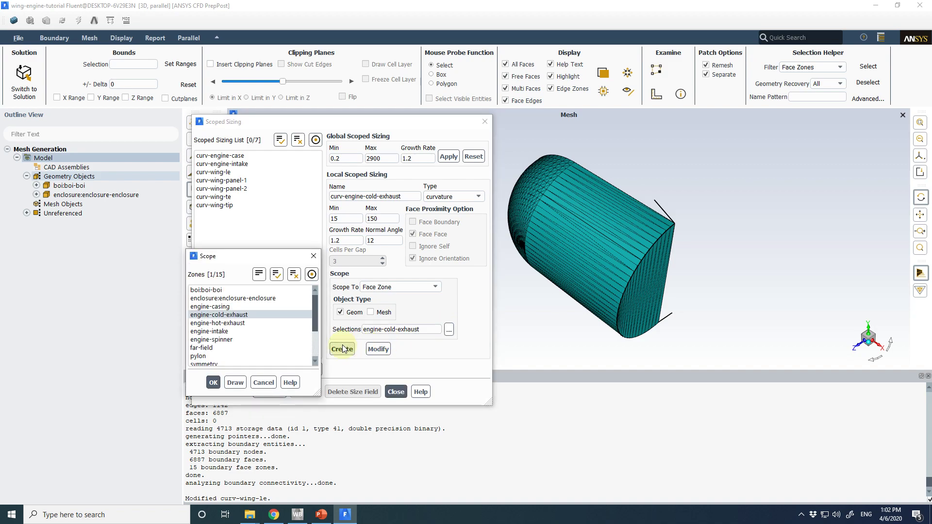
click(214, 383)
click(343, 349)
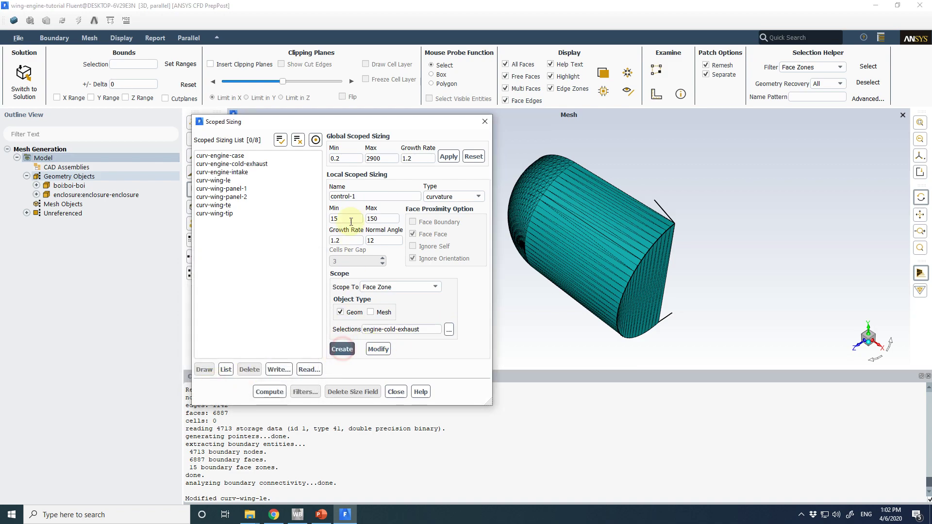
- Name a new curvature sizing curv-engine-hot-exhaust with a minimum size of 30 and a maximum of 300
triple_click(363, 195)
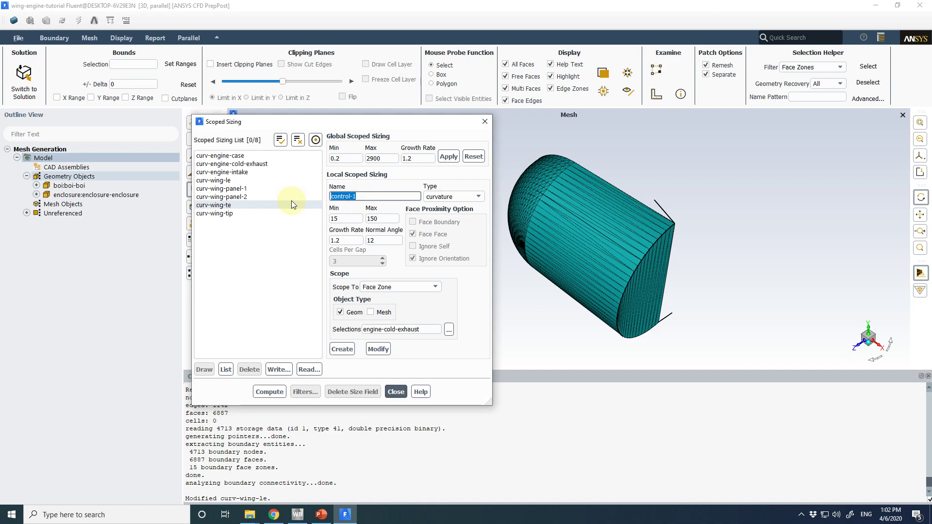
text(curv-engine-hot-exhaust)
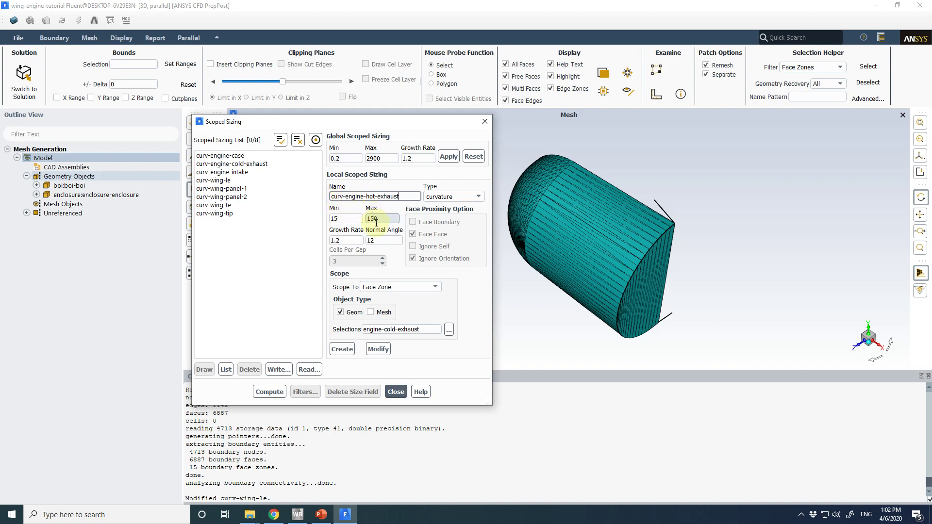
click(354, 219)
double_click(354, 219)
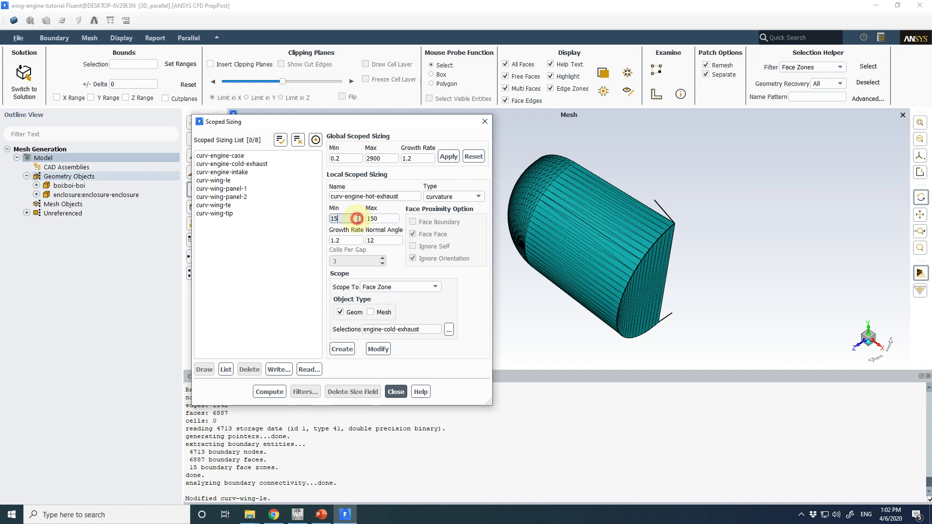
double_click(356, 219)
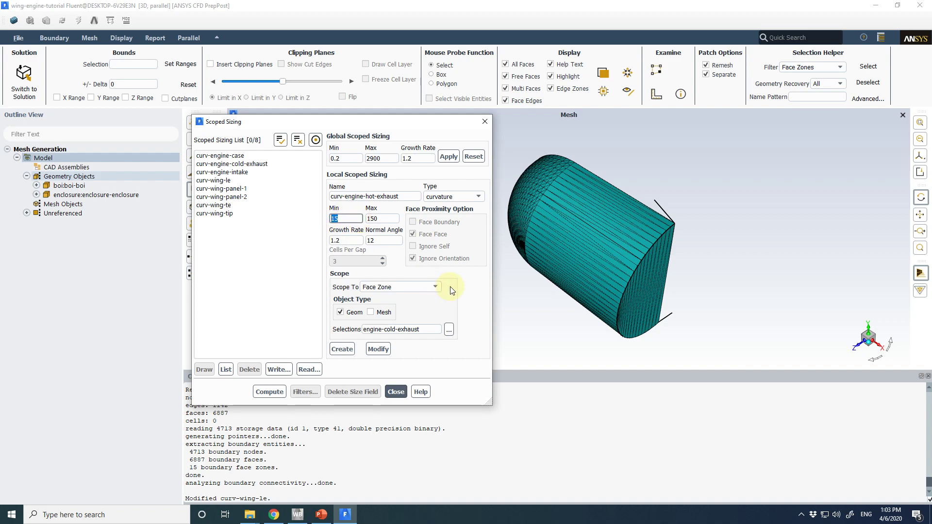
text(30)
key(Tab)
text(300)
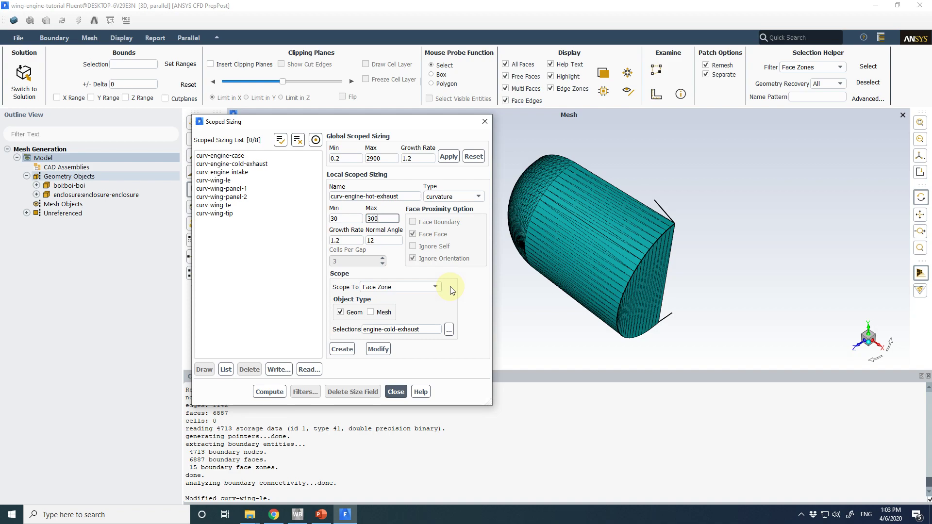
- Scope the curv-engine-hot-exhaust sizing to the engine-hot-exhaust face zone and create the control
click(449, 330)
click(250, 323)
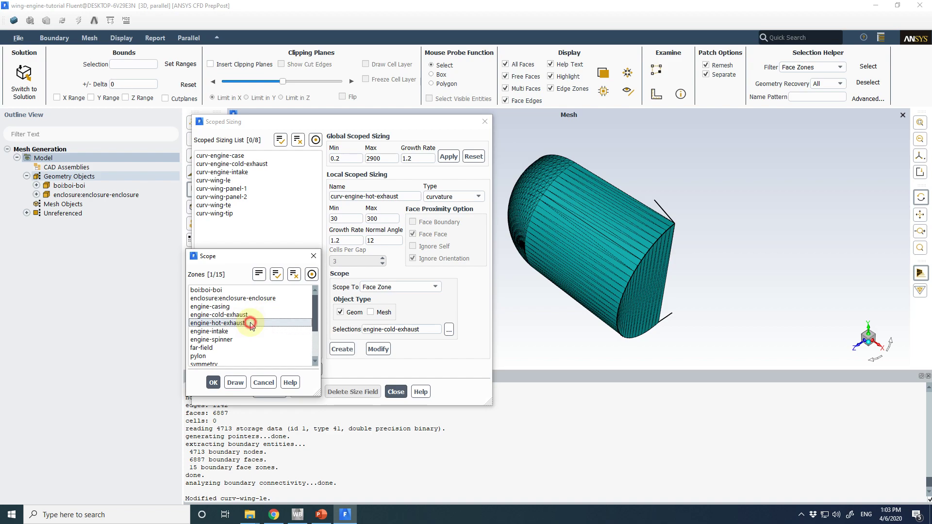
click(213, 383)
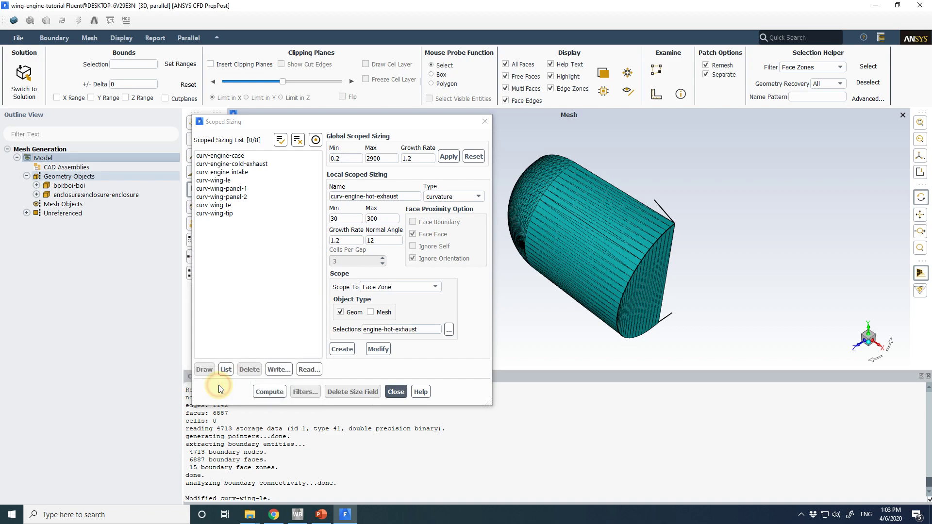
click(346, 352)
- Name a new curvature sizing curv-pylon with a minimum size of 5 and a maximum of 1000
double_click(352, 197)
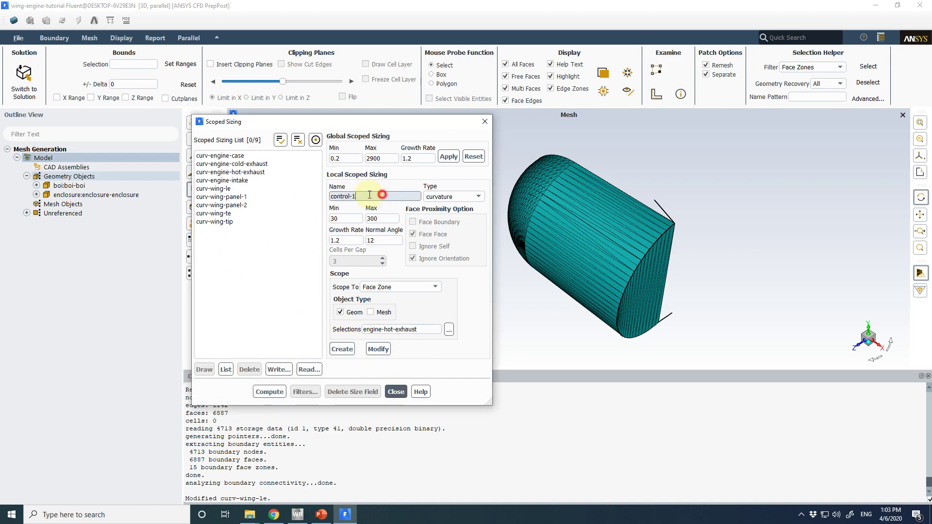
text(cur)
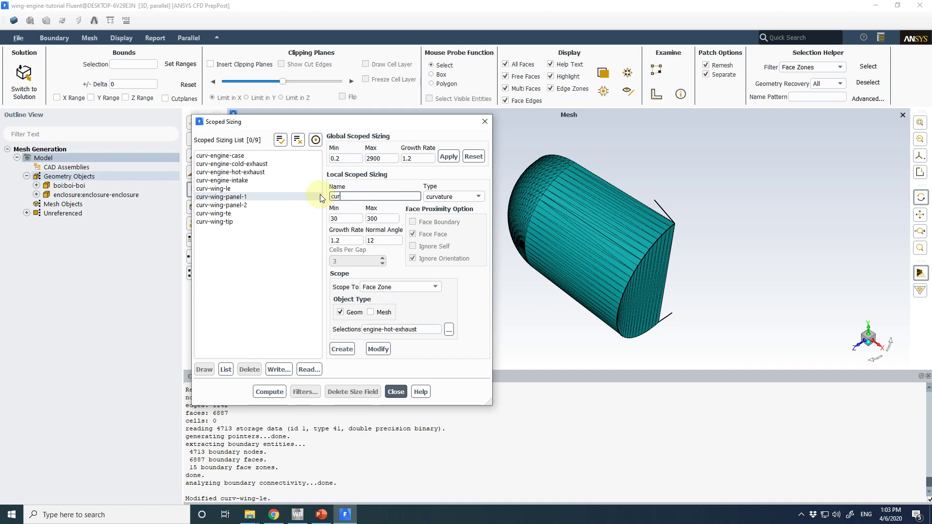
text(v-pylon)
double_click(346, 218)
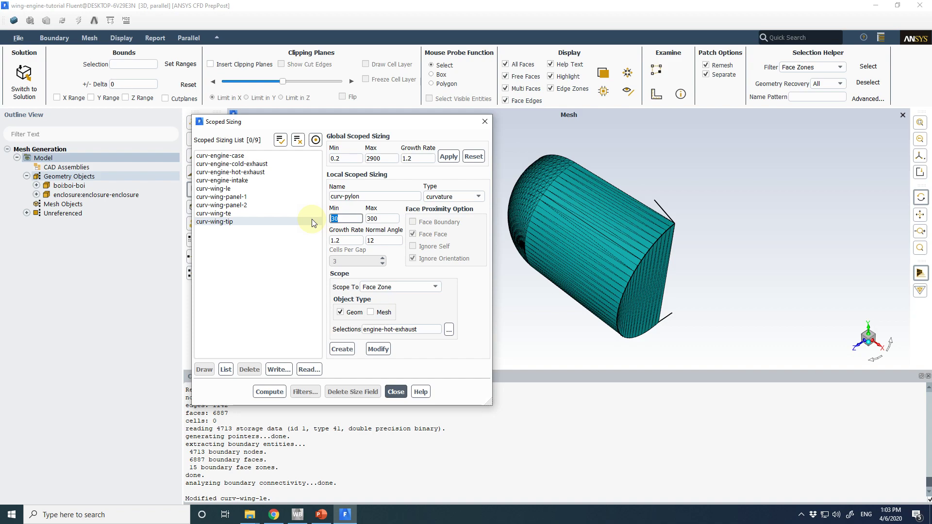
double_click(383, 220)
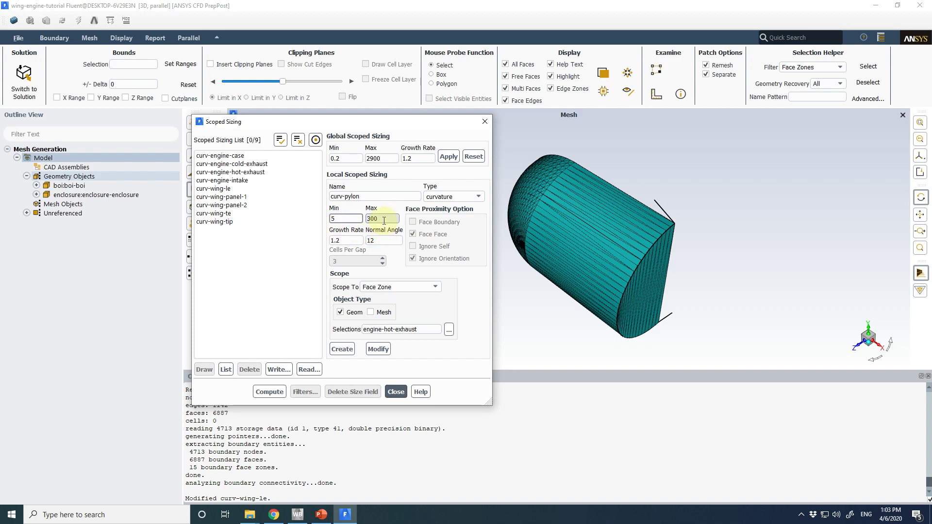
double_click(384, 220)
text(1000)
- Scope the curv-pylon sizing to the pylon face zone in place of engine-hot-exhaust
click(448, 330)
click(245, 323)
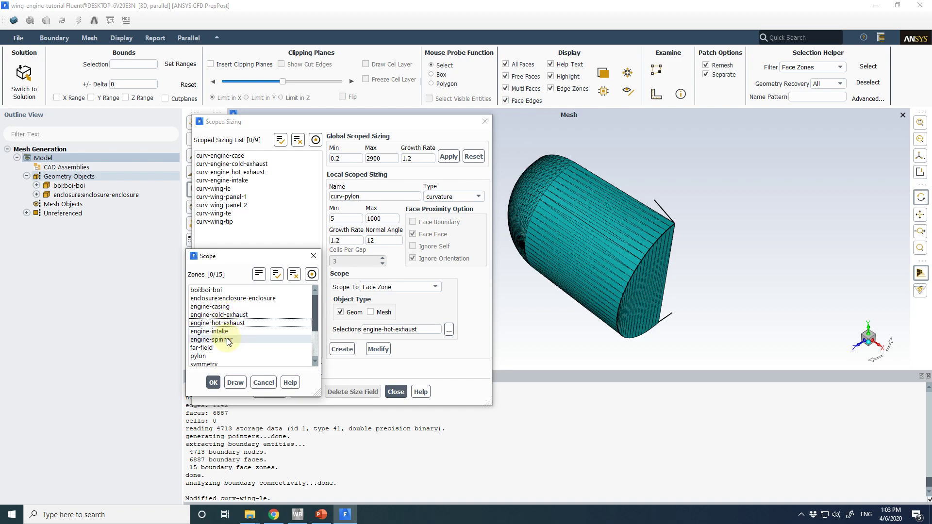
click(198, 356)
click(213, 382)
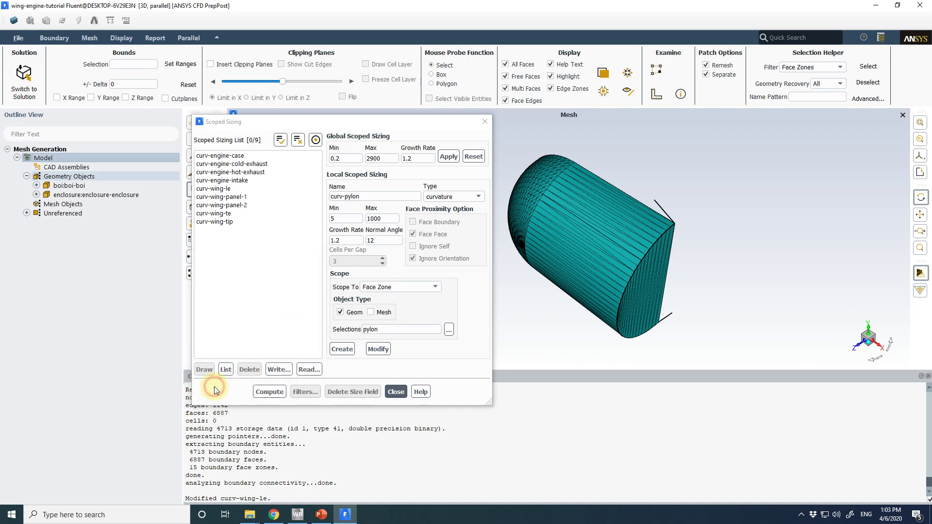
- Set the curv-pylon sizing's maximum size to 500 and create the control
click(381, 221)
drag(369, 218, 374, 218)
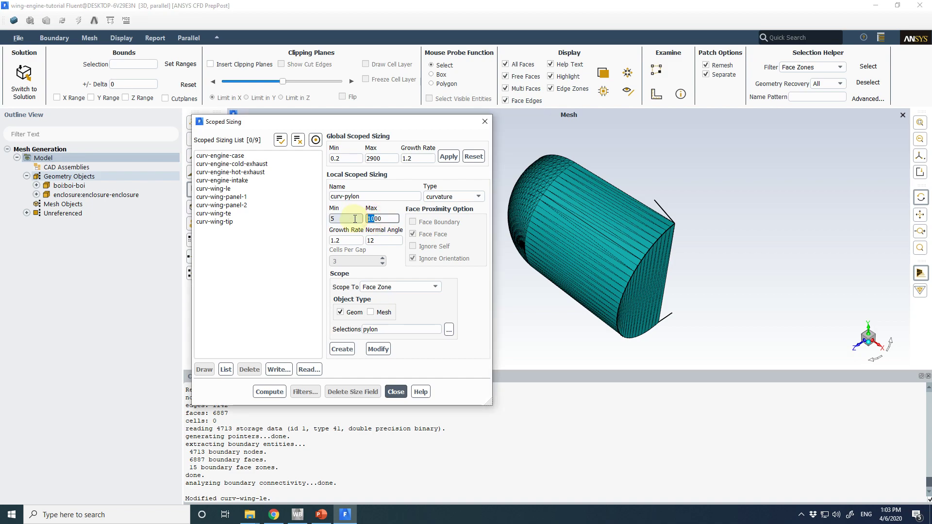
text(5)
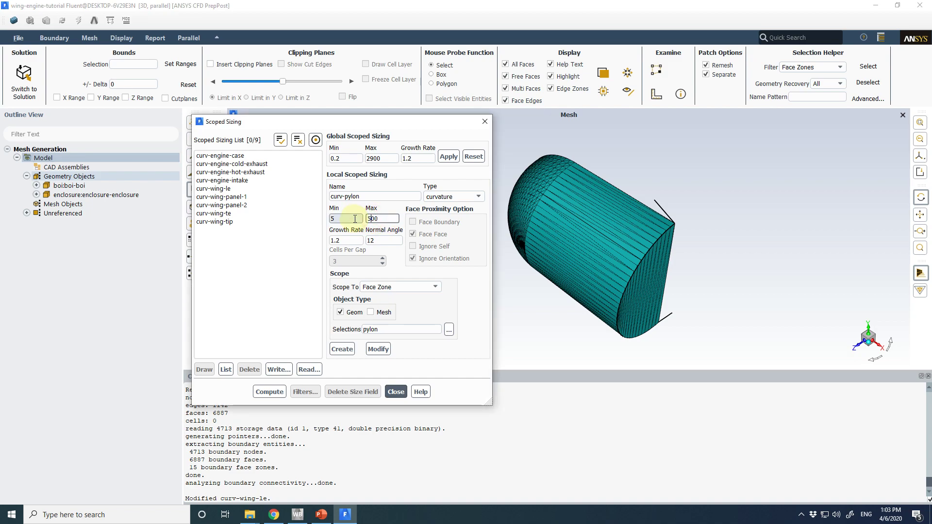
click(343, 349)
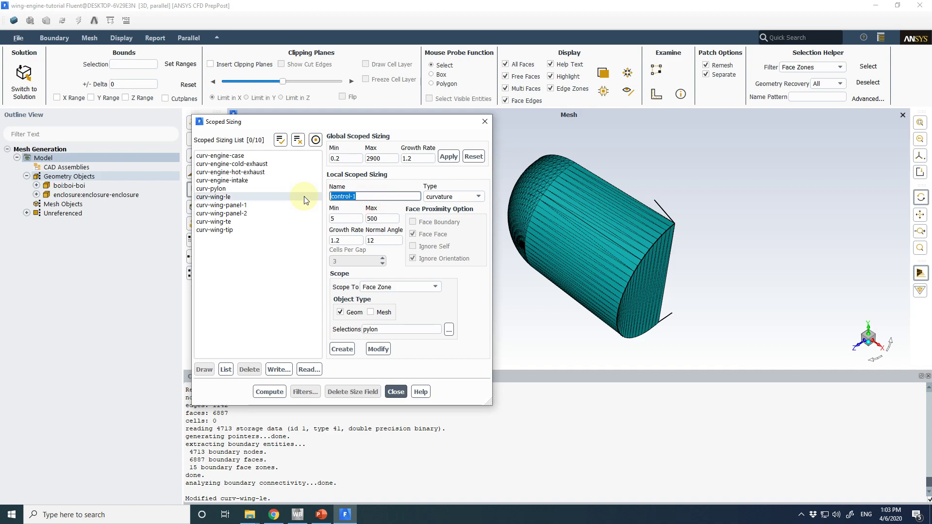
- Name a new curvature sizing curv-engine-spinner and set its maximum size to 200
text(cu)
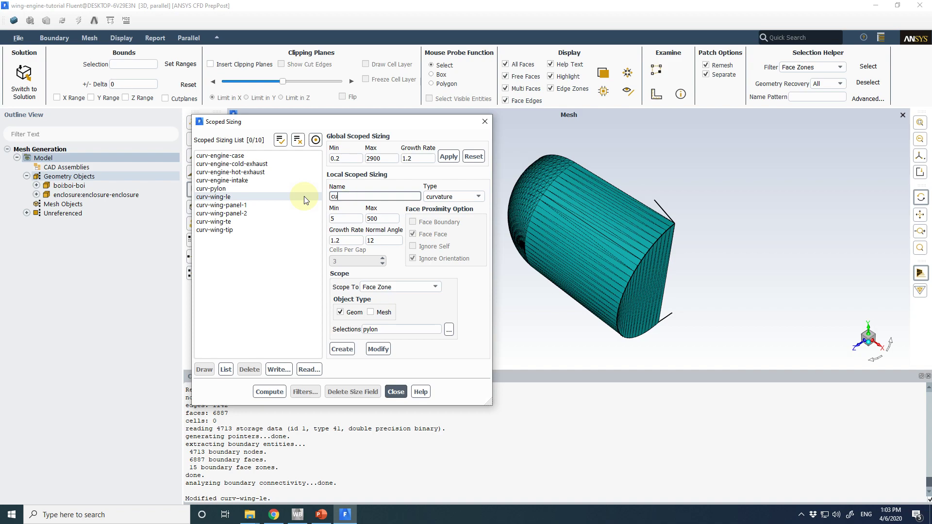
text(rv-engine-spinner)
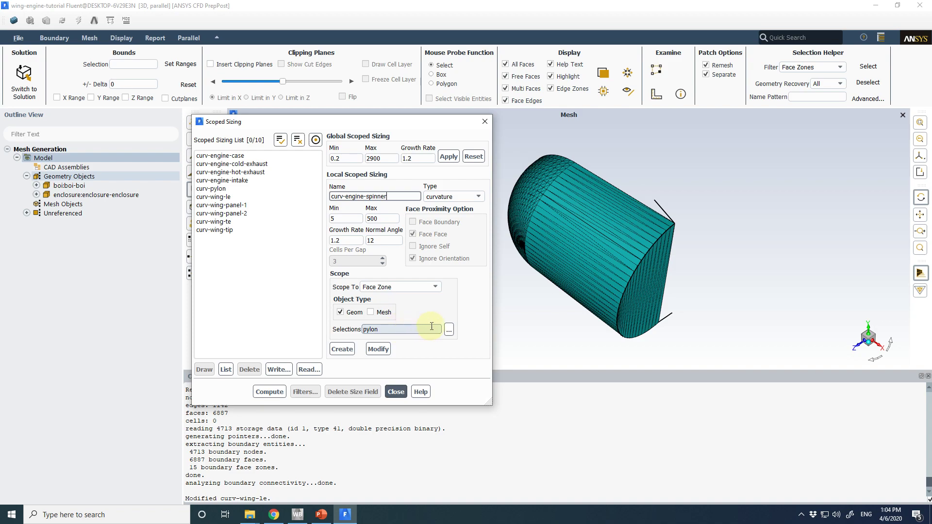
click(384, 219)
double_click(371, 219)
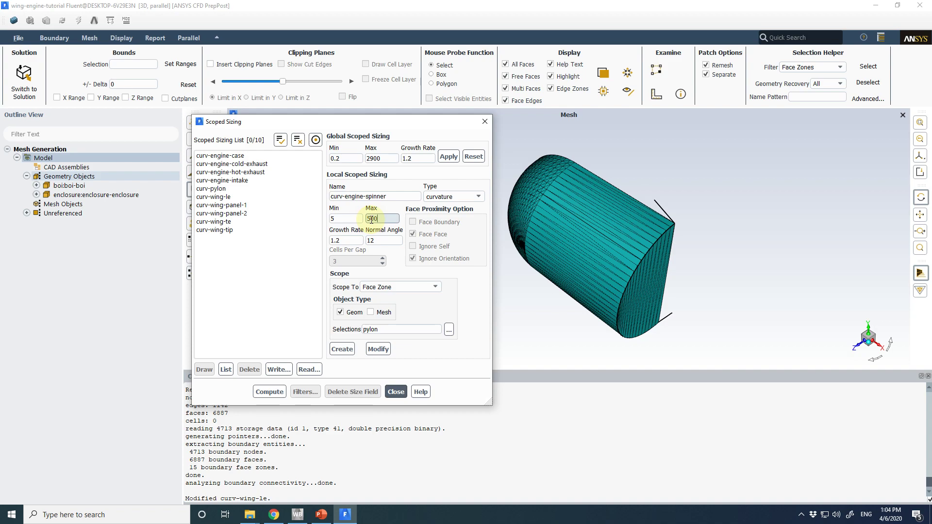
drag(371, 219, 367, 219)
text(3)
drag(384, 218, 353, 222)
text(200)
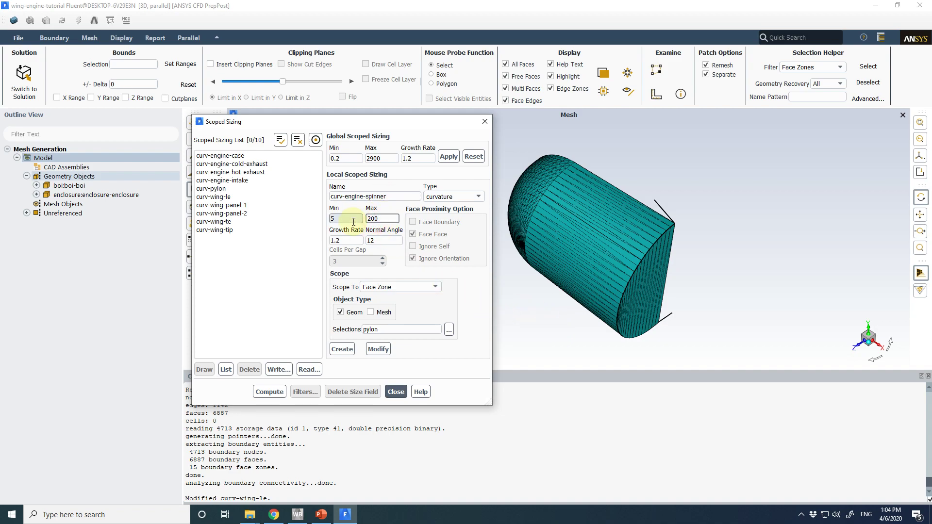
- Scope the curv-engine-spinner sizing to the engine-spinner face zone in place of pylon and create the control
click(449, 329)
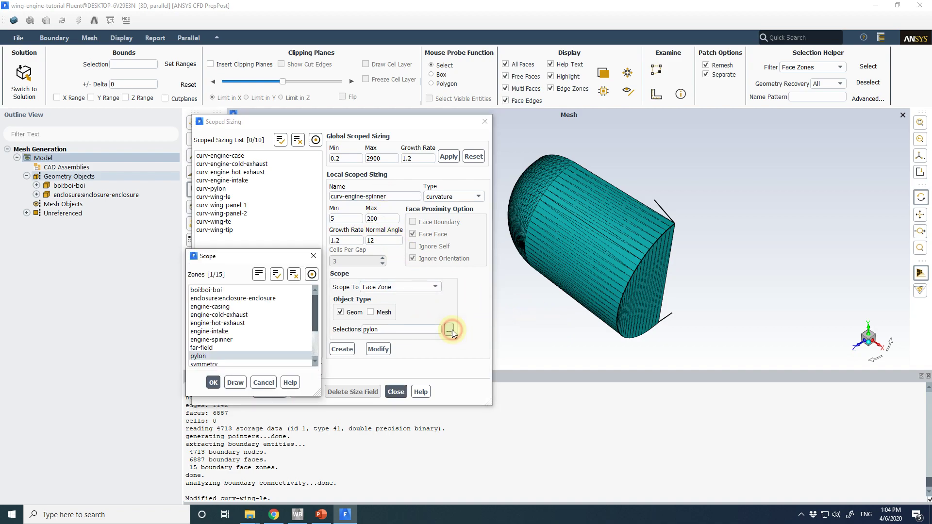
click(271, 340)
click(239, 357)
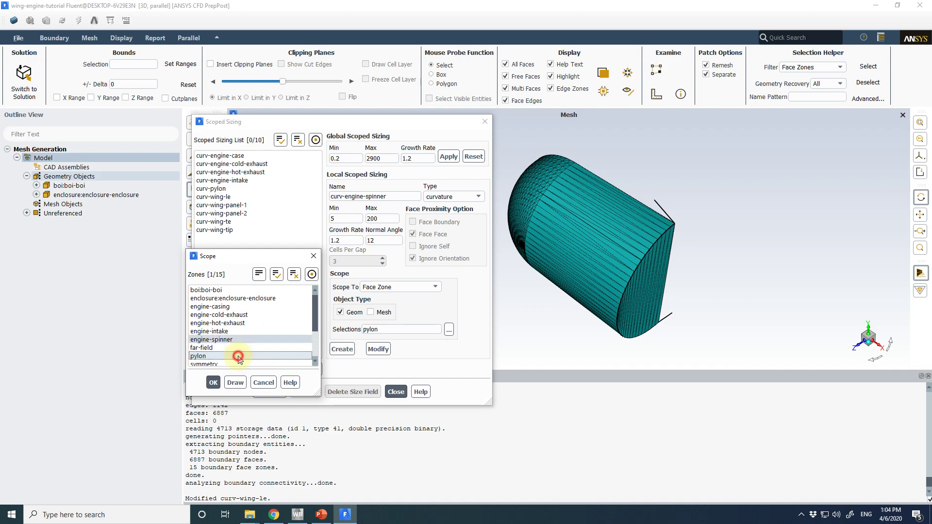
click(213, 383)
click(343, 350)
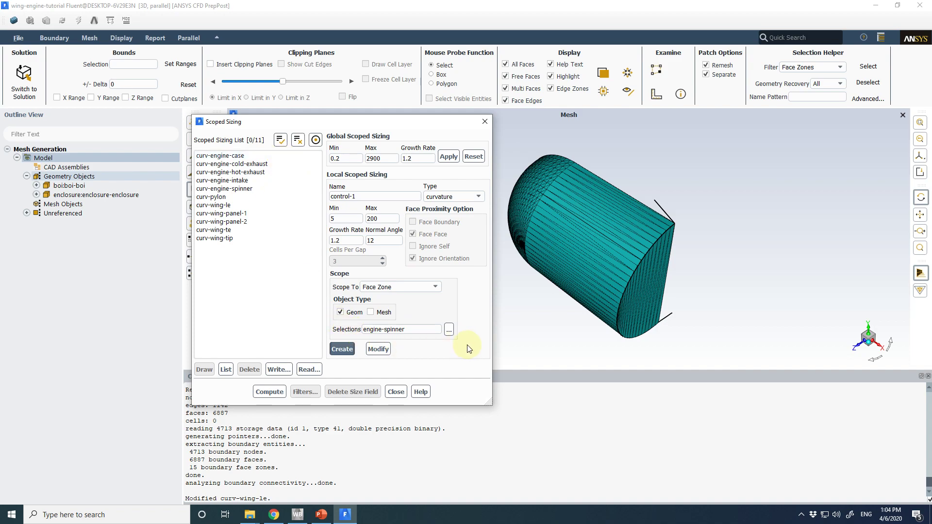
click(450, 330)
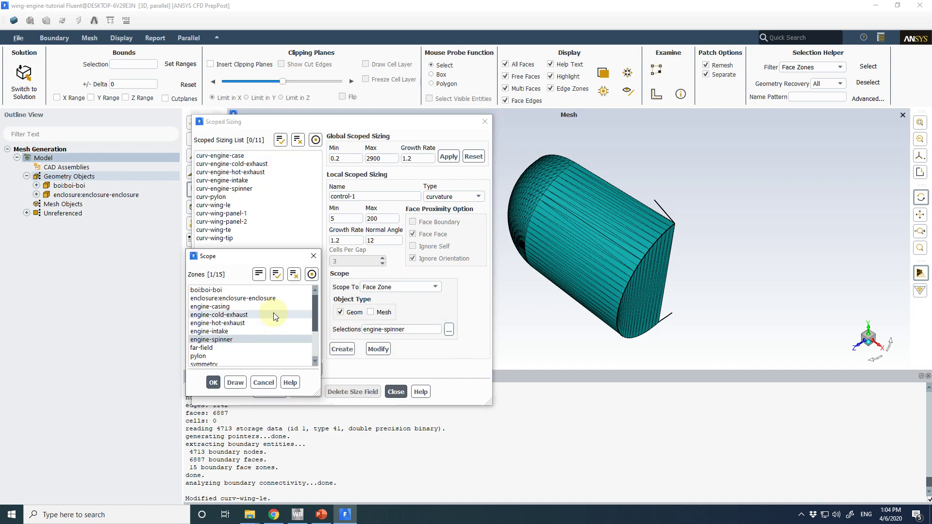
click(317, 325)
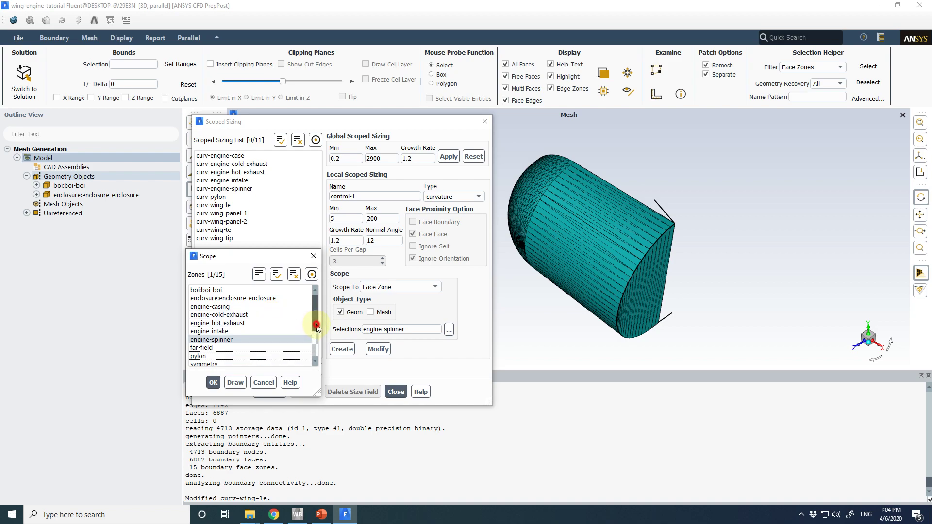
drag(317, 326, 316, 356)
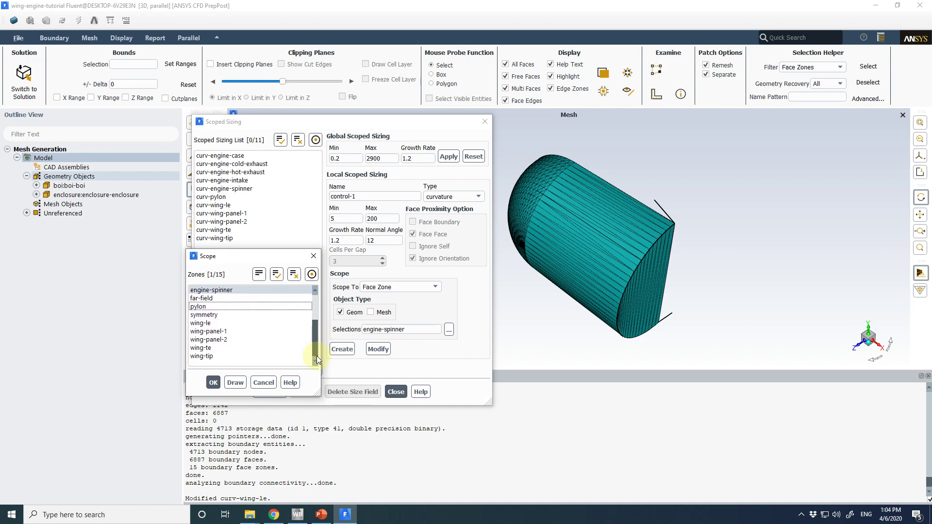
click(264, 382)
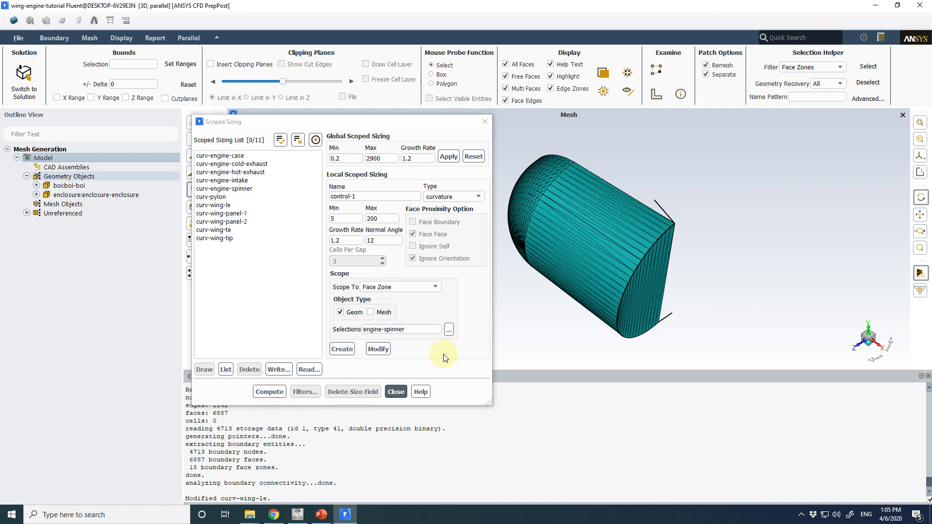
- Name a new scoped sizing boi-engine-plume and set its type to boi
triple_click(361, 196)
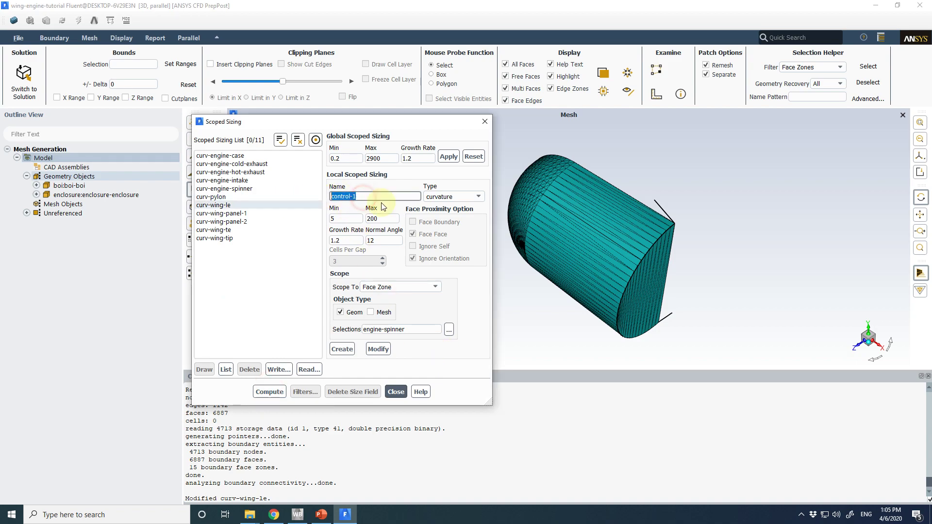
text(boi-)
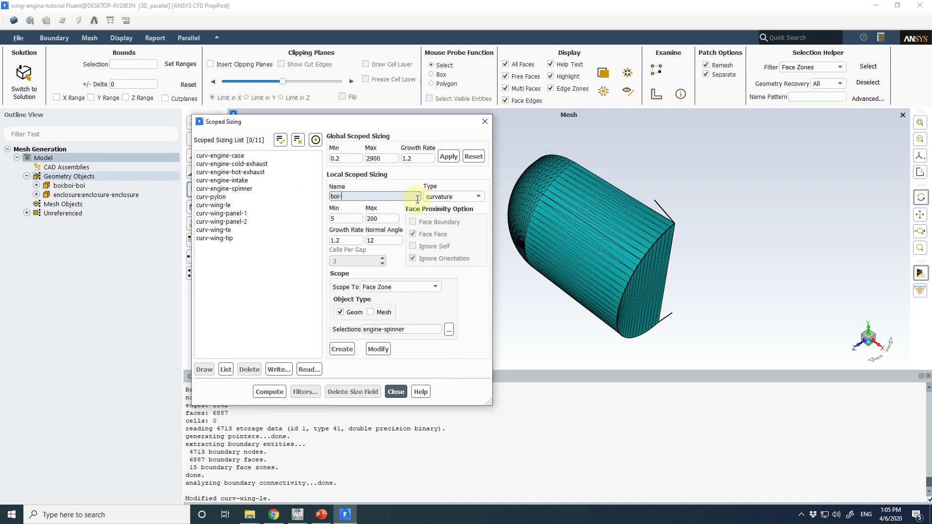
text(engine-plume)
click(473, 197)
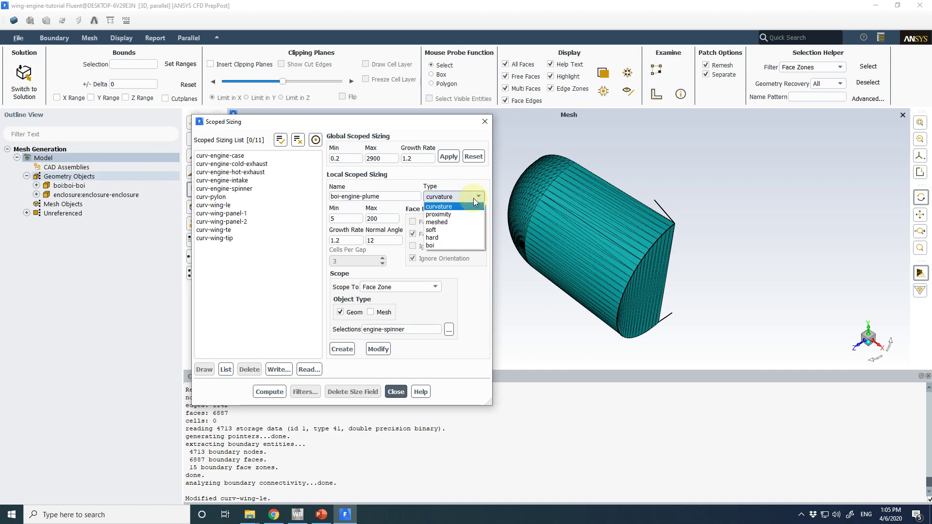
click(458, 244)
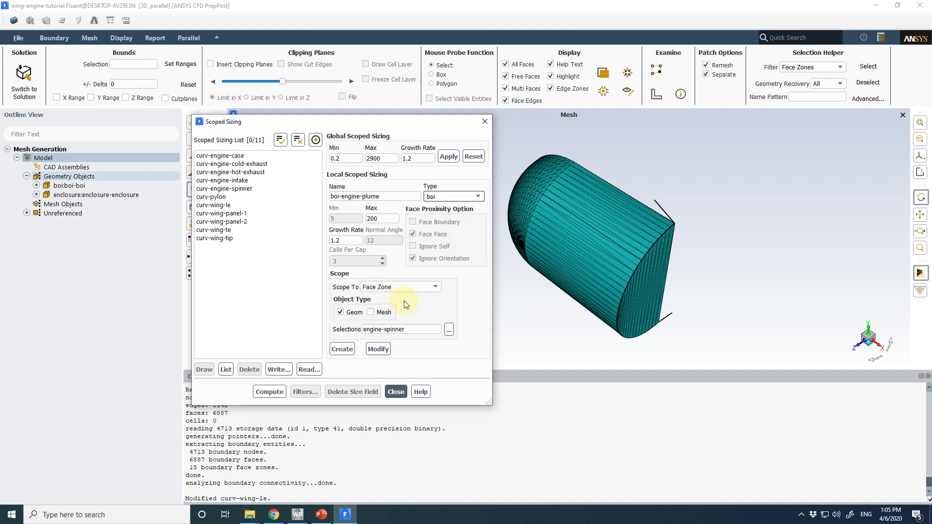
- Scope the boi-engine-plume sizing to the faces and edges of the boi:boi-boi object only
click(435, 289)
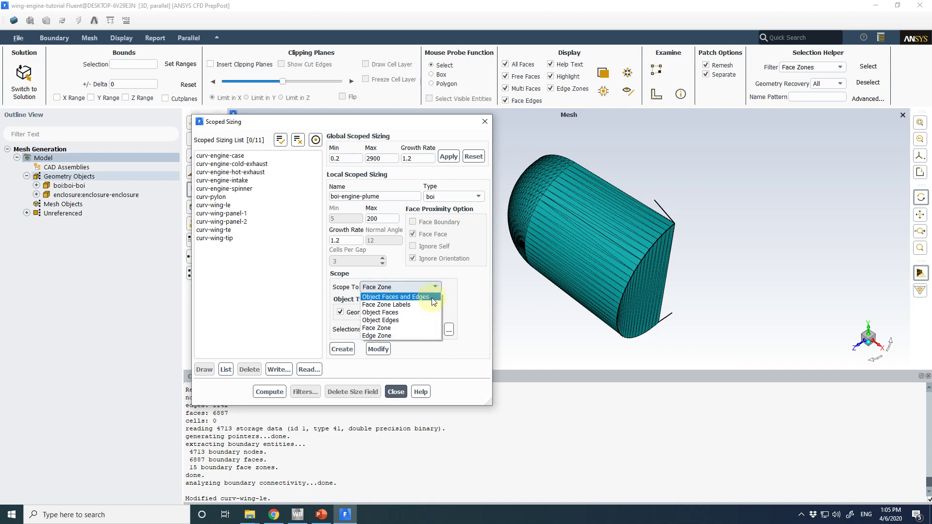
click(434, 298)
click(448, 331)
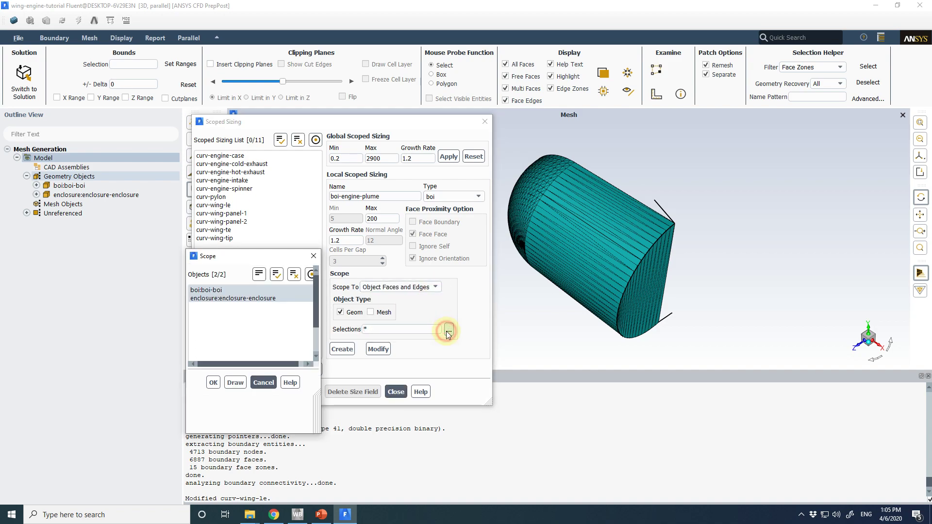
click(234, 298)
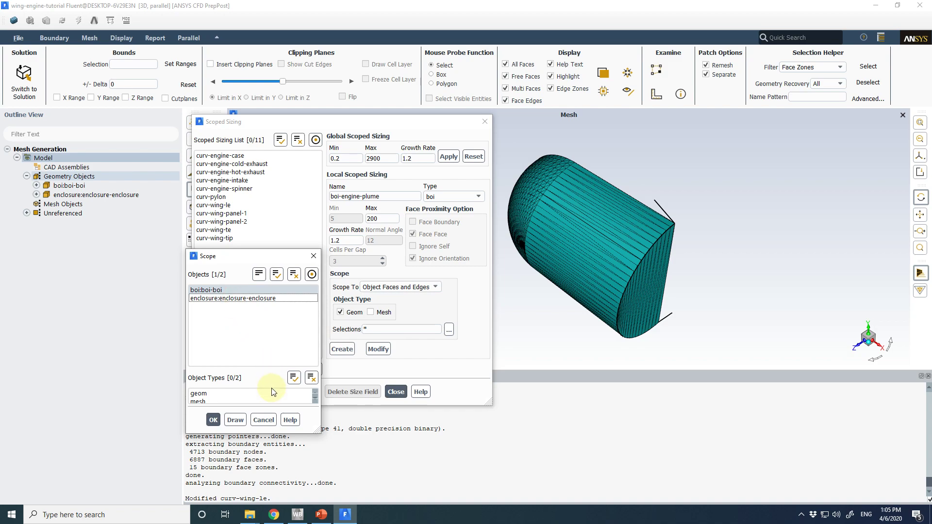
click(293, 276)
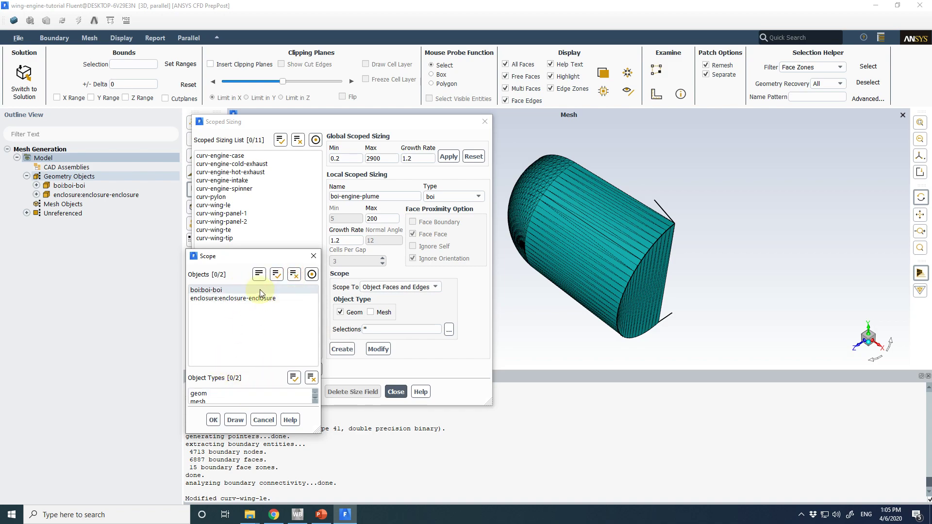
click(214, 420)
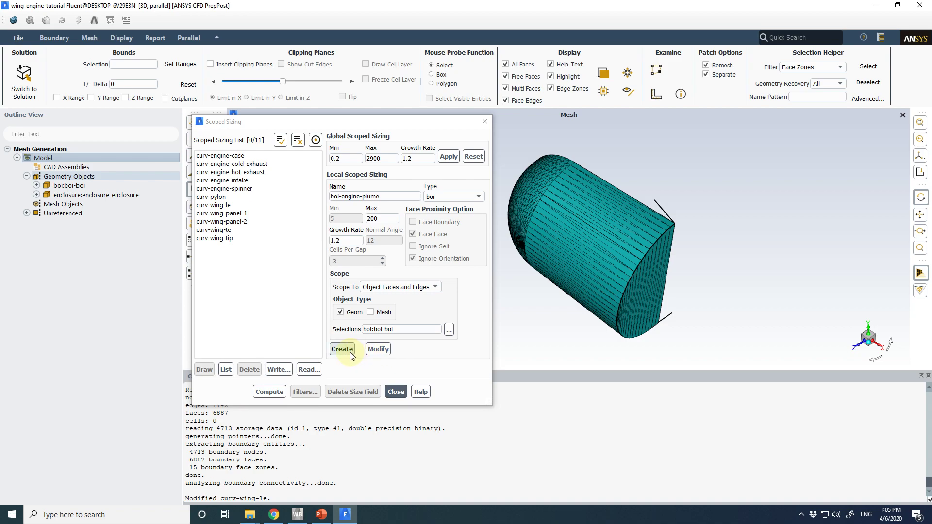
- Set the boi-engine-plume sizing's maximum size to 150 and create the control
click(382, 222)
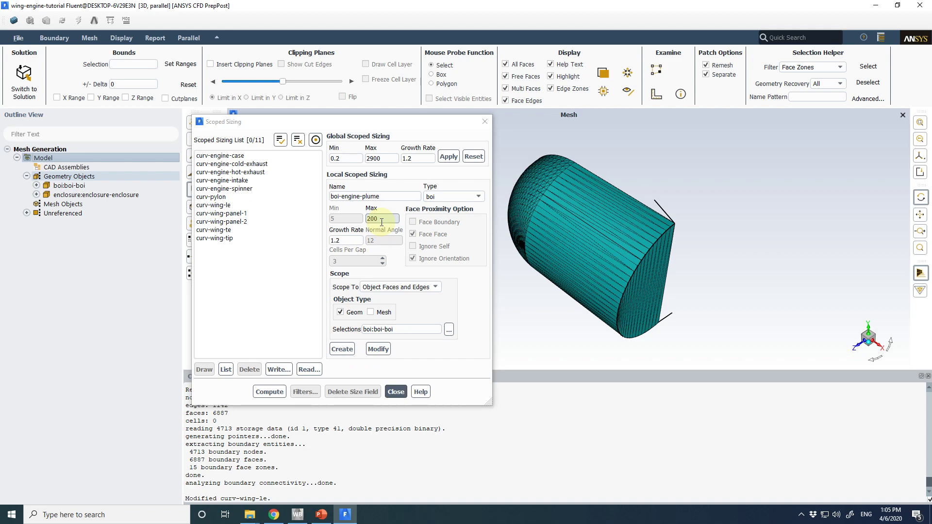
click(382, 222)
click(375, 221)
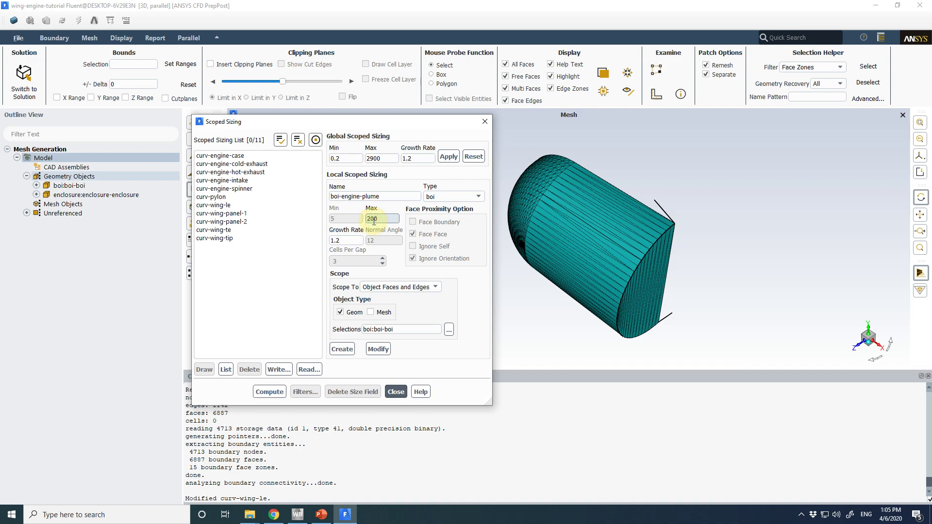
drag(372, 220, 375, 219)
text(5)
key(BackSpace)
text(150)
click(342, 350)
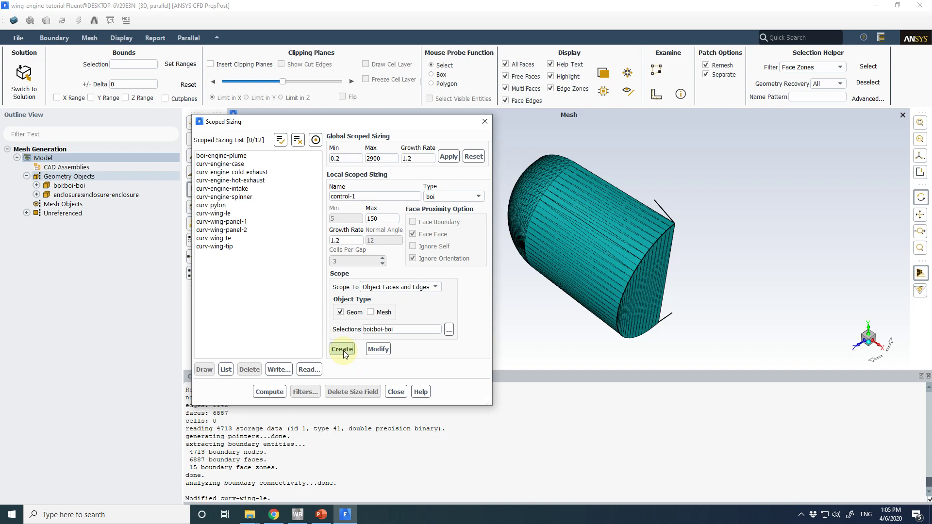
- Compute the size field from the scoped sizings and close the Scoped Sizing dialog
click(270, 392)
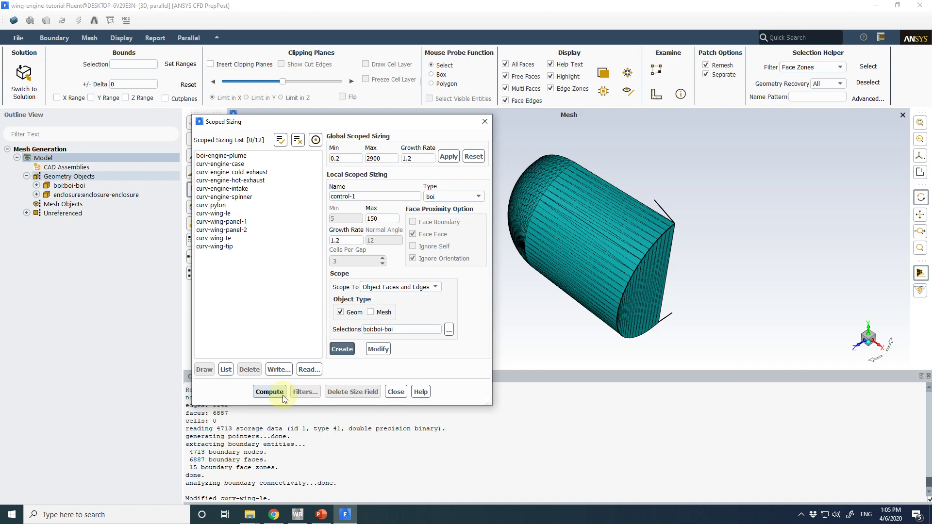
click(283, 396)
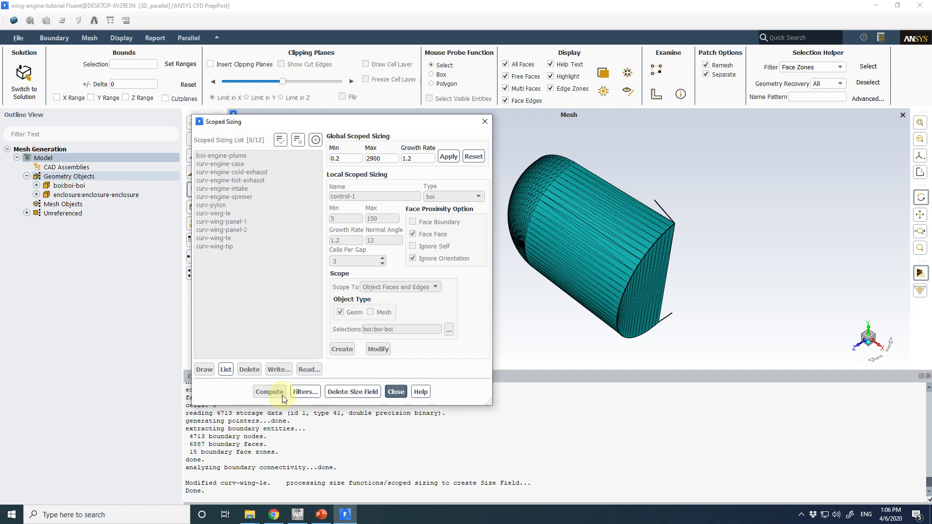
click(396, 392)
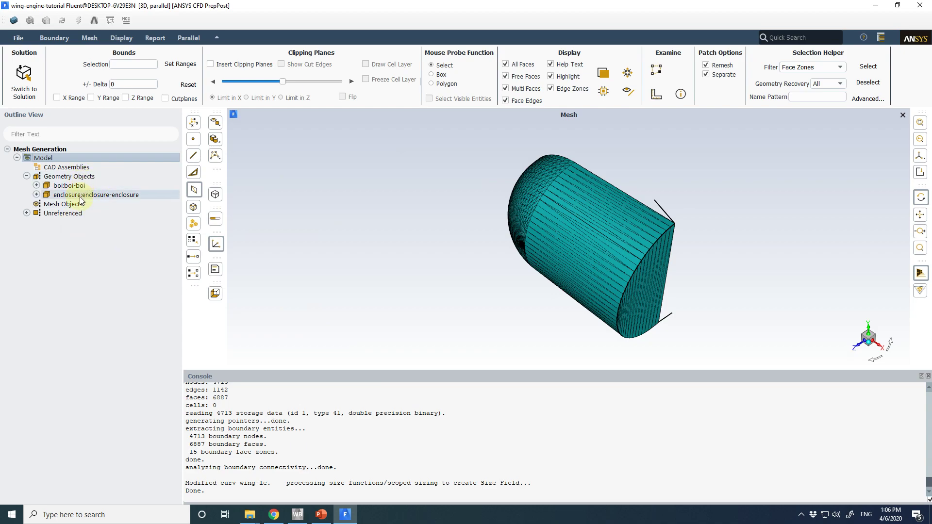
- Remesh the enclosure:enclosure-enclosure geometry object with the target set to Individually
right_click(60, 197)
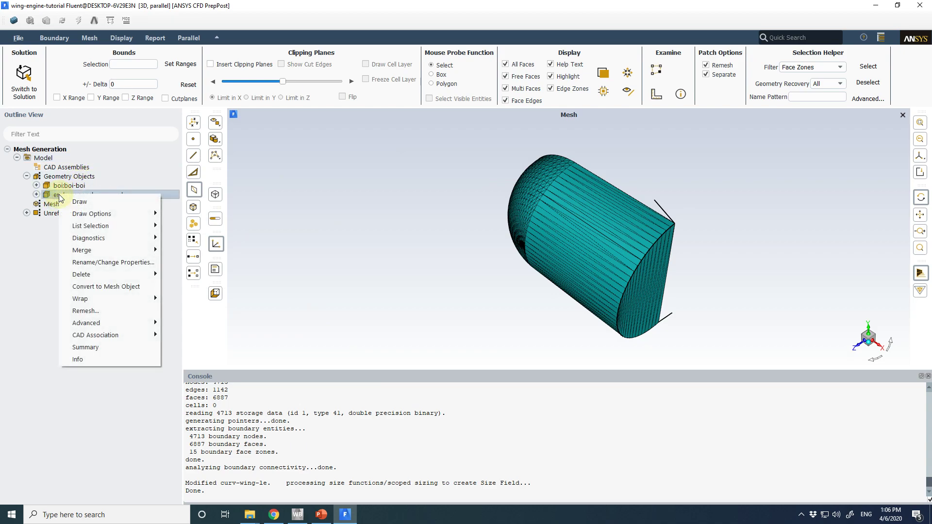
click(118, 313)
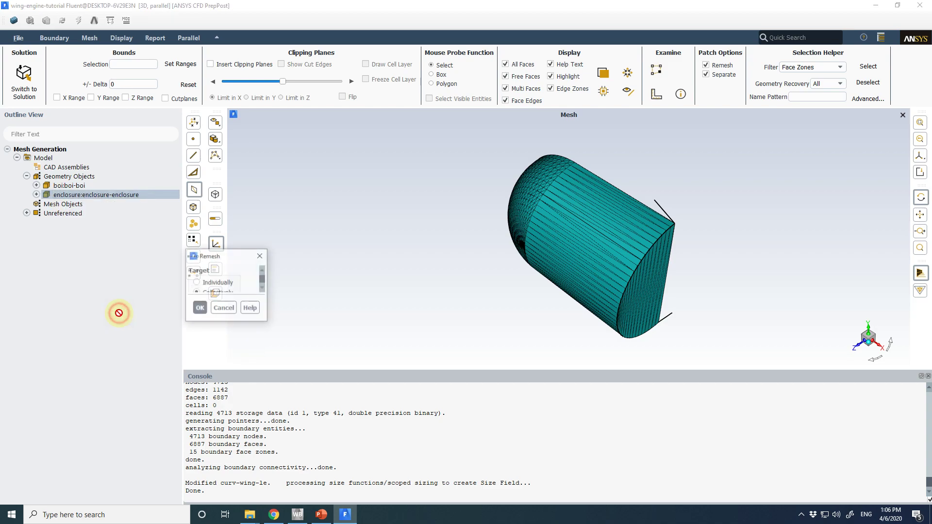
click(203, 283)
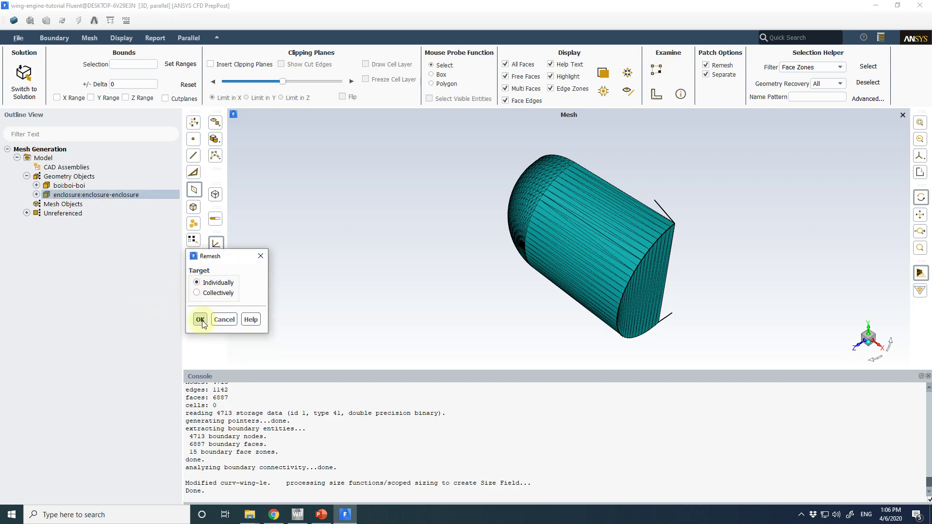
click(200, 338)
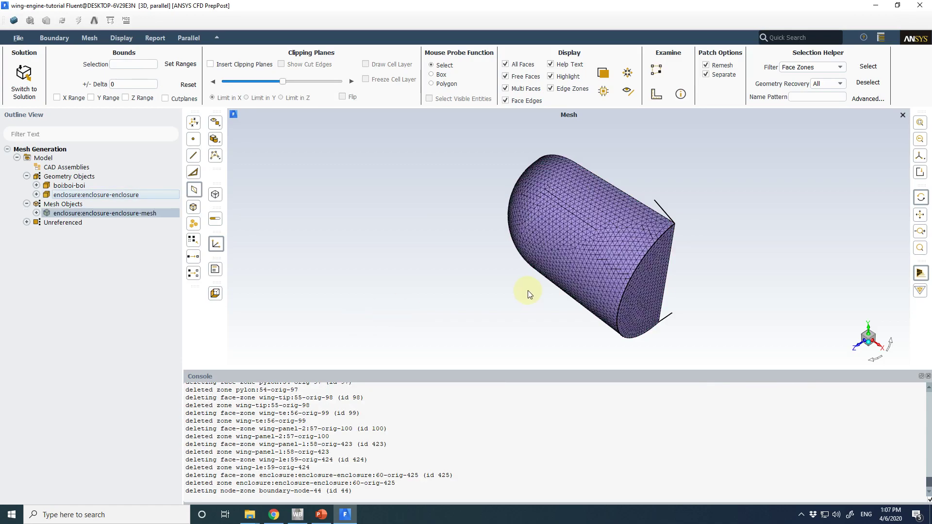
- Examine the surface mesh on the symmetry plane around the wing section and in the plume refinement region
drag(529, 294, 571, 278)
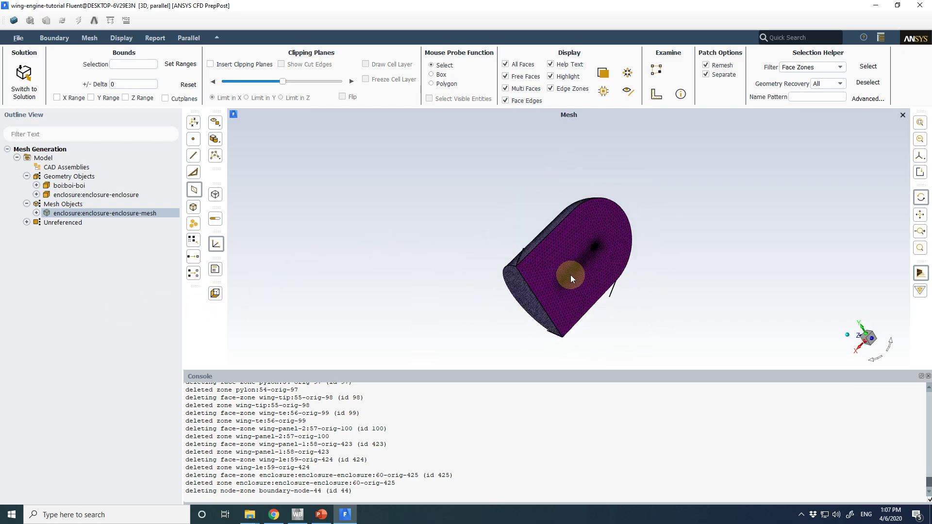
scroll(573, 274, up, 10)
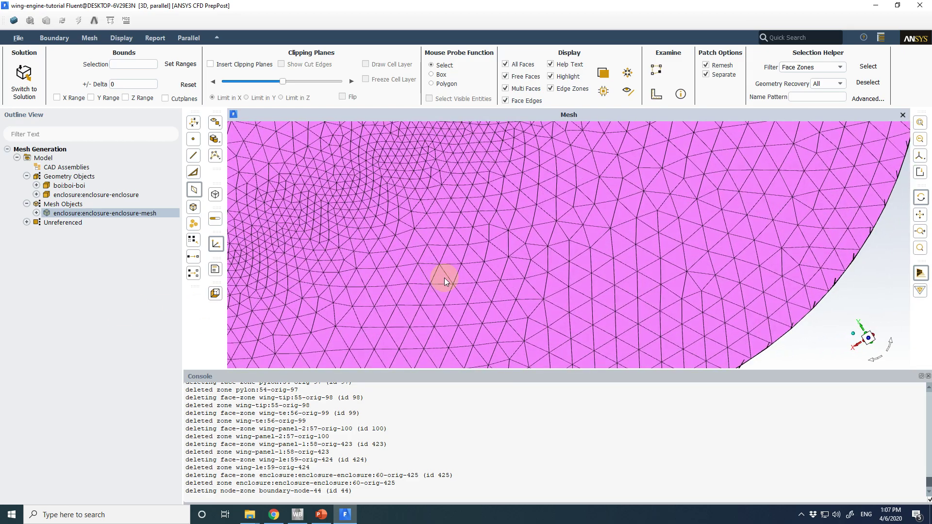
scroll(486, 233, down, 10)
scroll(499, 204, up, 10)
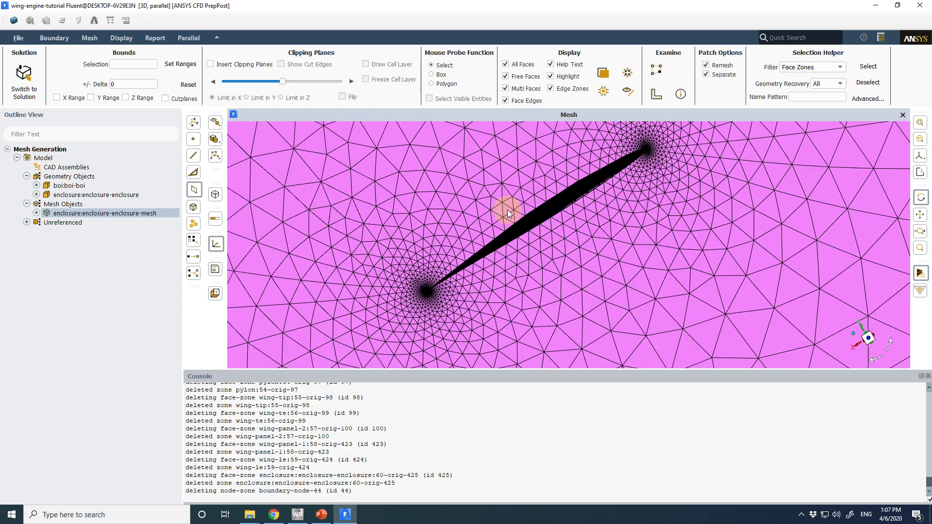
scroll(529, 223, up, 5)
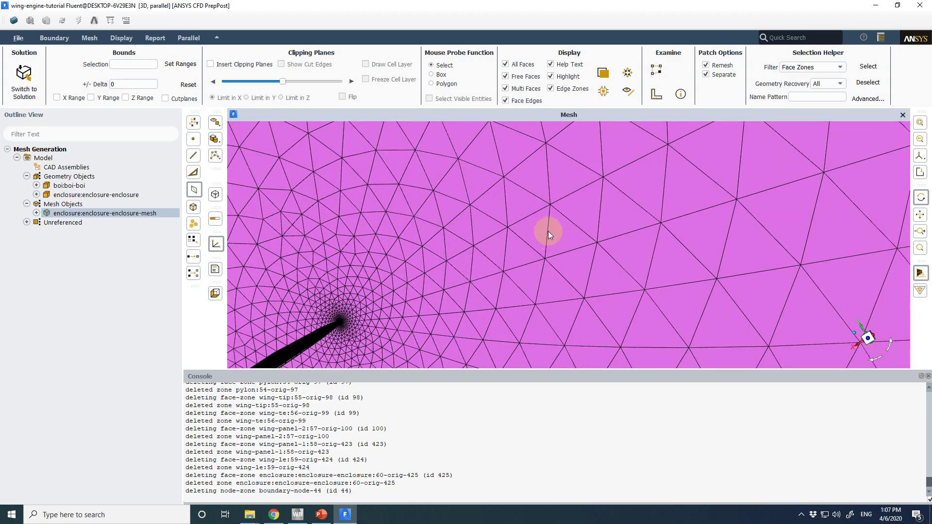
scroll(548, 247, down, 8)
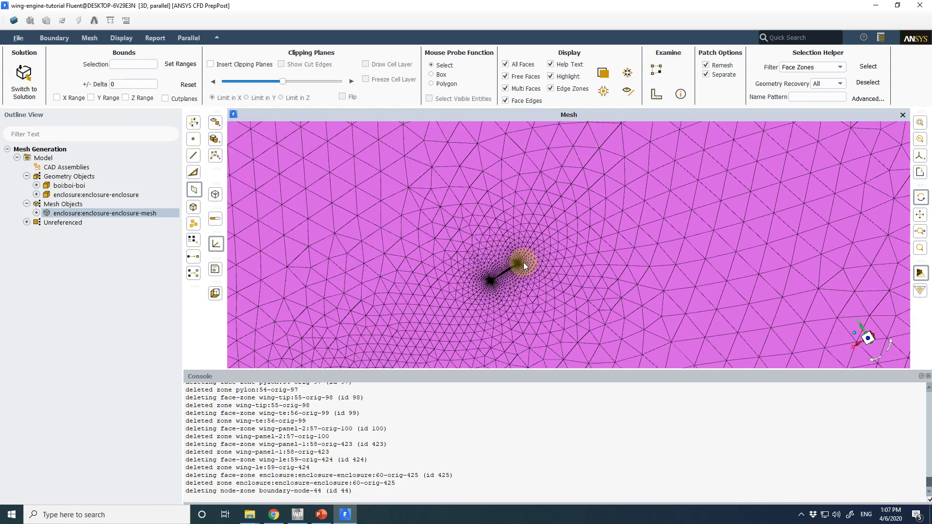
scroll(518, 264, up, 8)
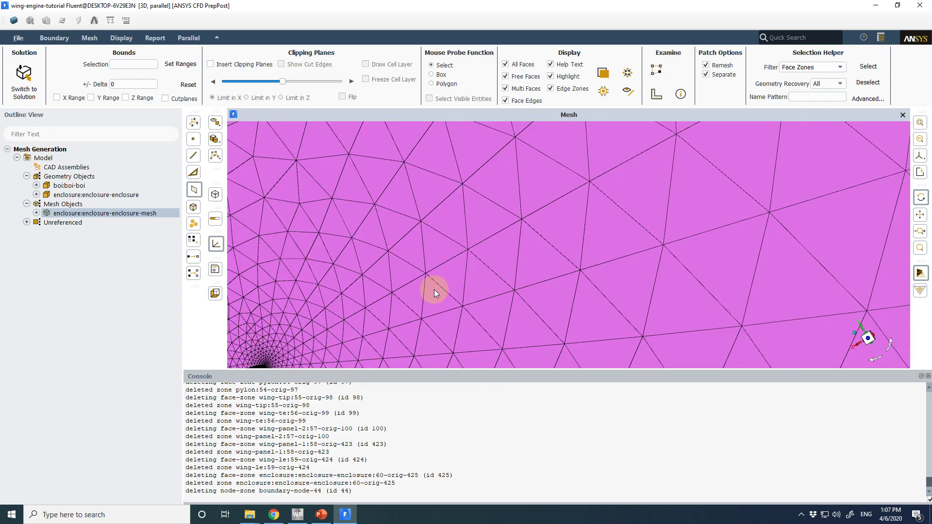
scroll(415, 305, down, 8)
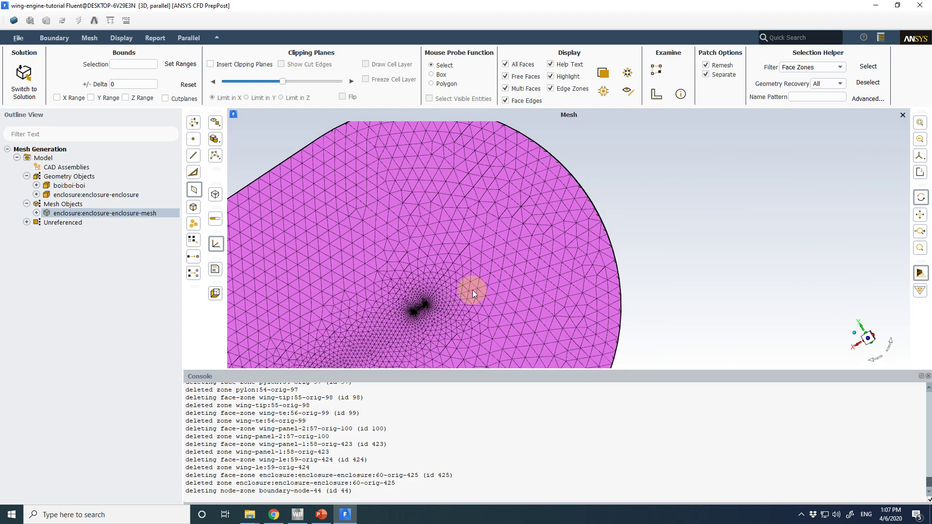
scroll(473, 290, down, 3)
- Select the curved far-field face zone and hide it to expose the wing and engine
drag(498, 271, 587, 266)
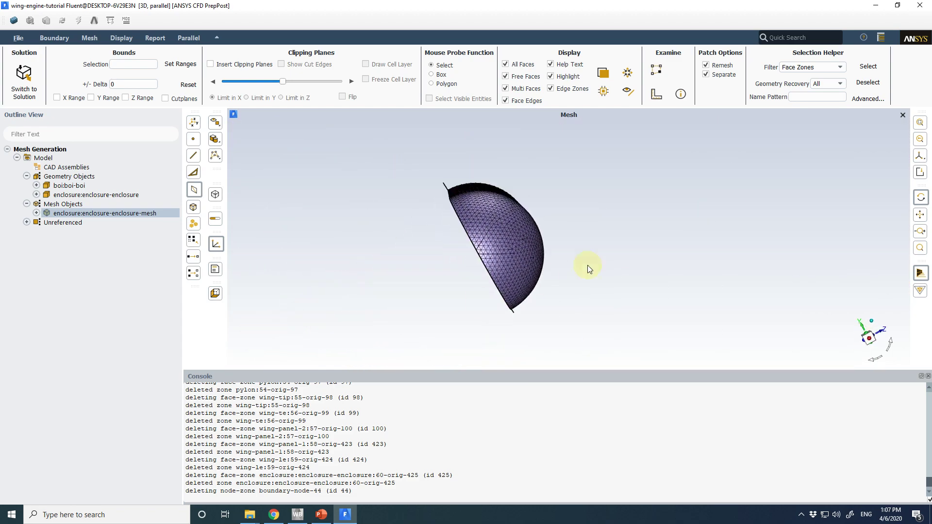
right_click(497, 240)
key(ctrl+h)
- Examine the surface mesh on the engine casing, intake lip, exhaust edges and the pylon junction
scroll(515, 254, up, 5)
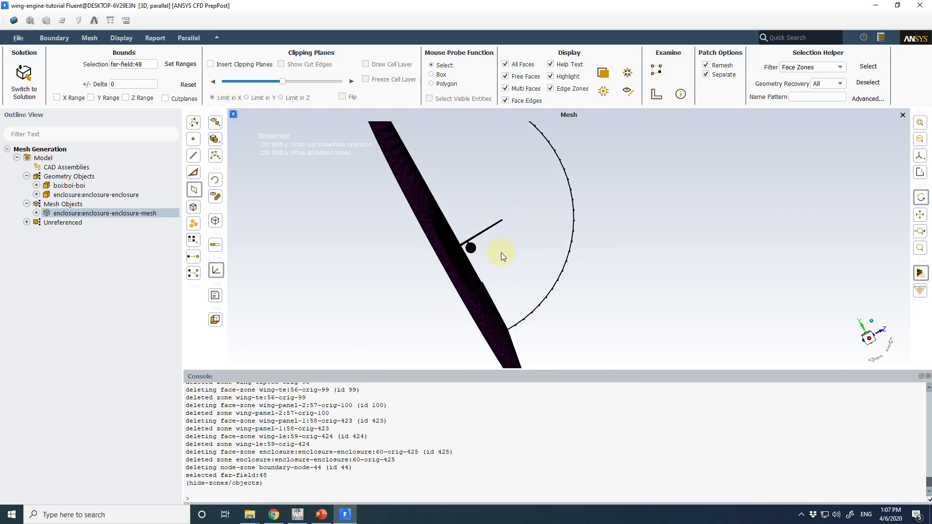
drag(501, 253, 584, 149)
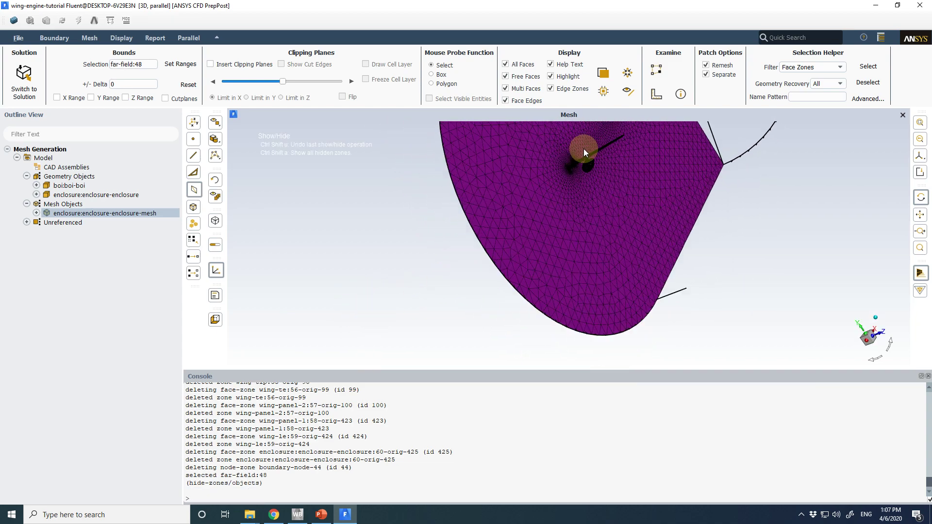
scroll(594, 191, up, 10)
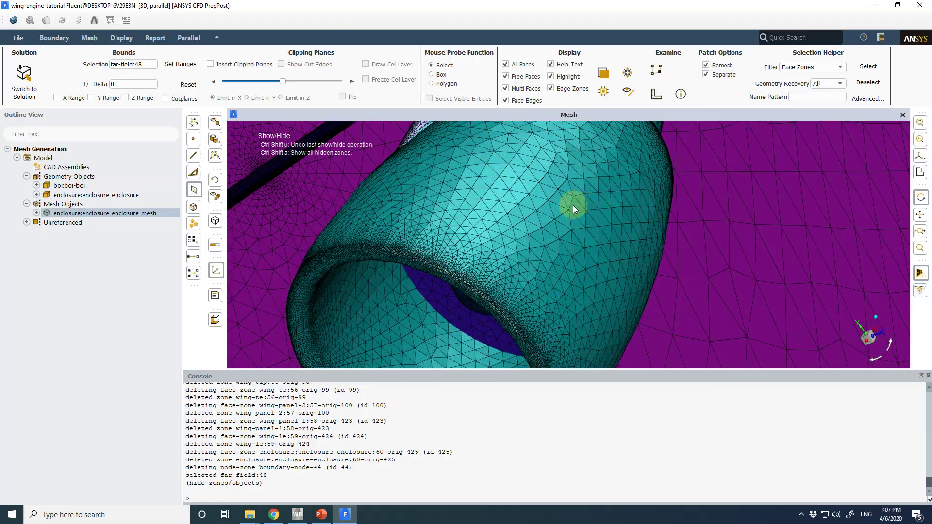
drag(573, 205, 644, 253)
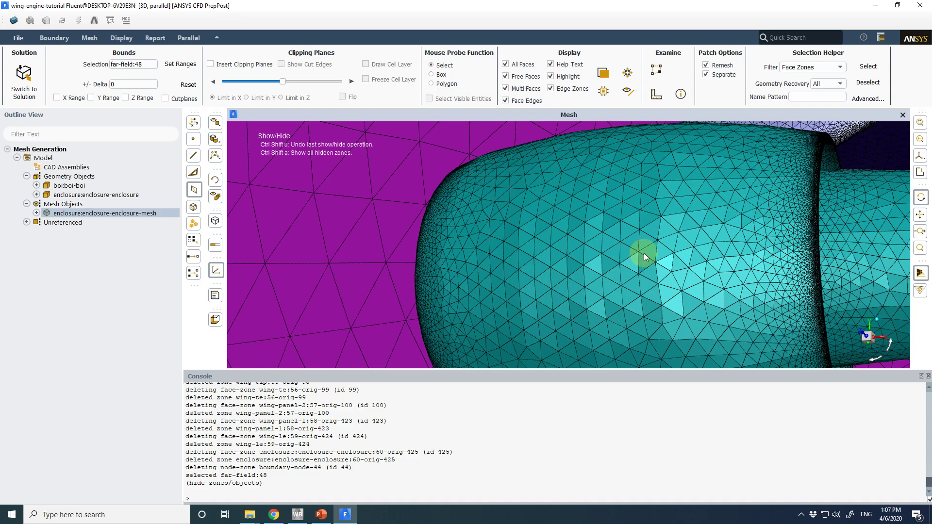
scroll(643, 253, up, 6)
drag(745, 267, 760, 308)
scroll(775, 260, down, 8)
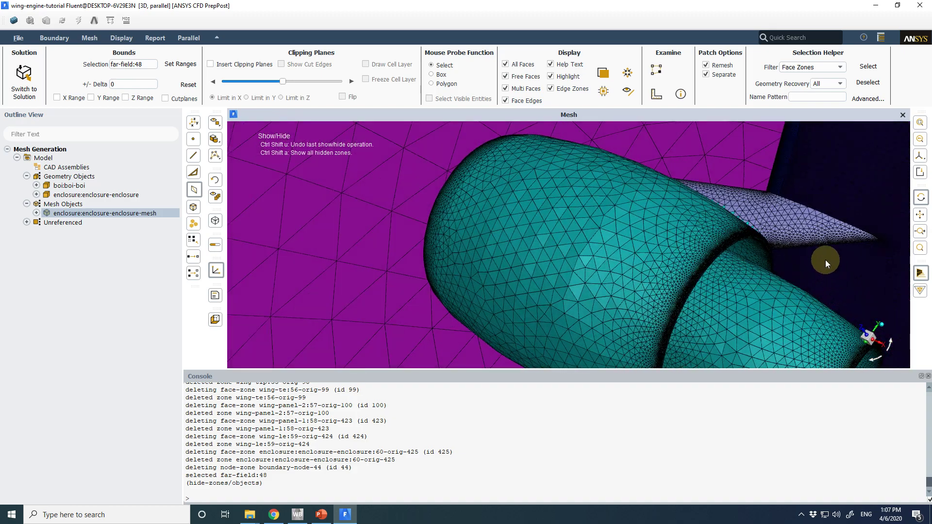
scroll(826, 260, up, 5)
scroll(753, 232, up, 6)
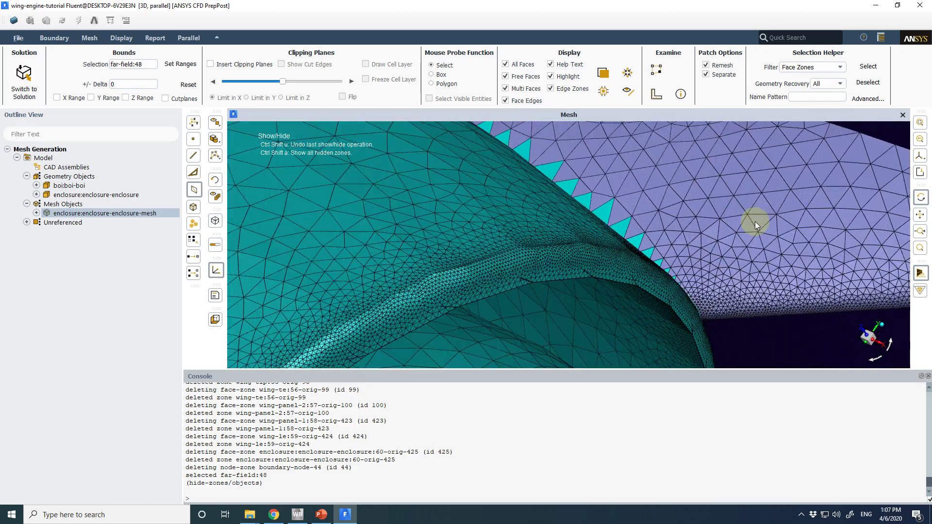
- Examine the surface mesh along the wing panels and trailing edge, including the overall domain
drag(669, 244, 321, 282)
drag(462, 289, 468, 275)
scroll(468, 274, up, 5)
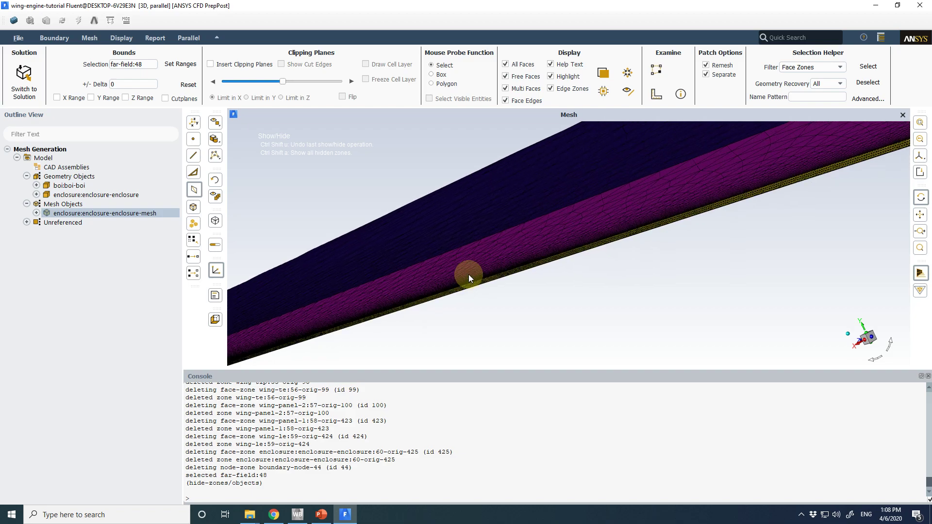
scroll(468, 275, up, 3)
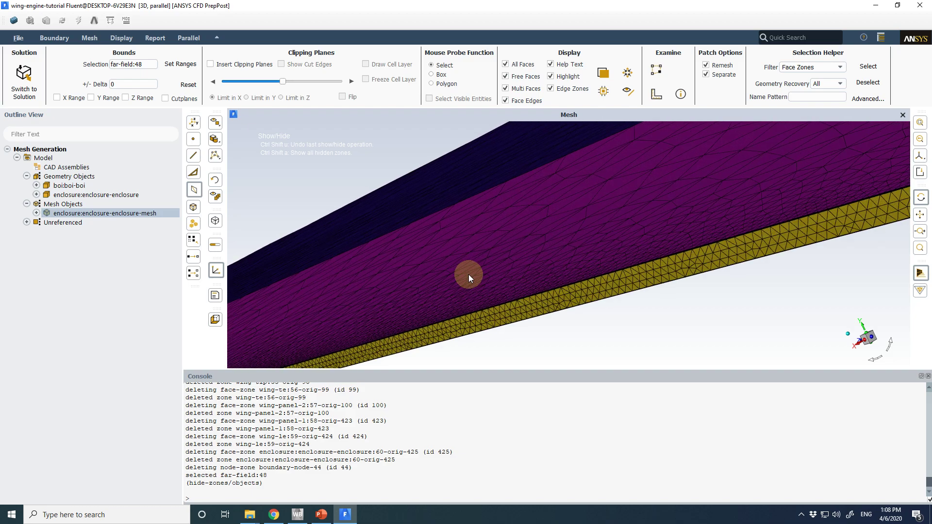
scroll(469, 275, down, 6)
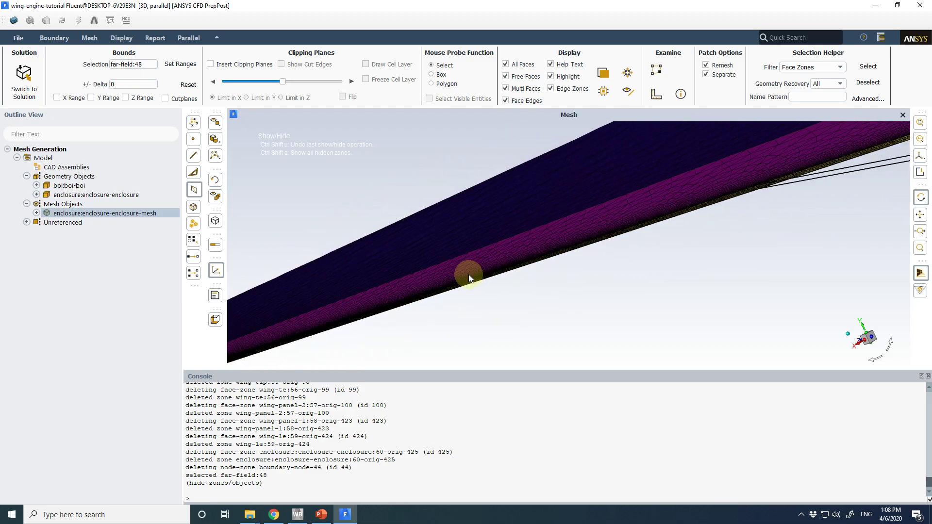
drag(468, 275, 511, 304)
scroll(513, 304, down, 6)
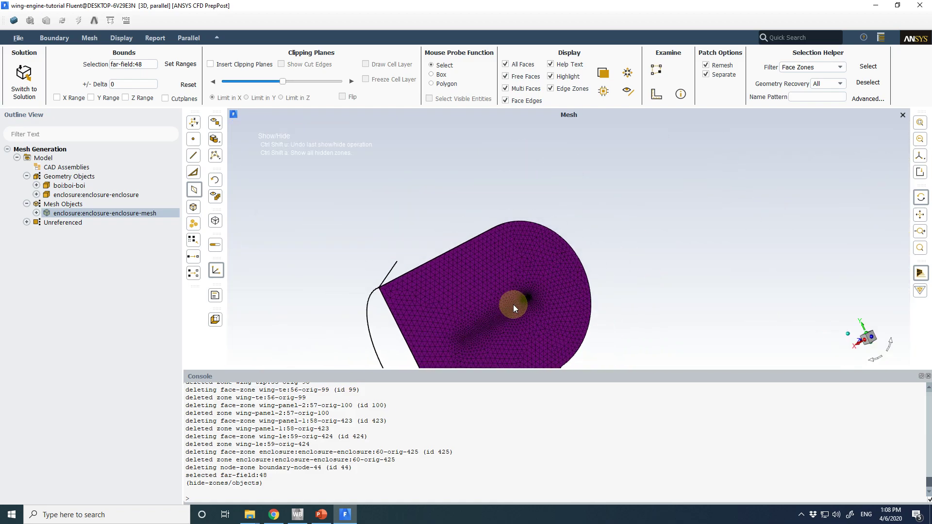
drag(628, 273, 439, 255)
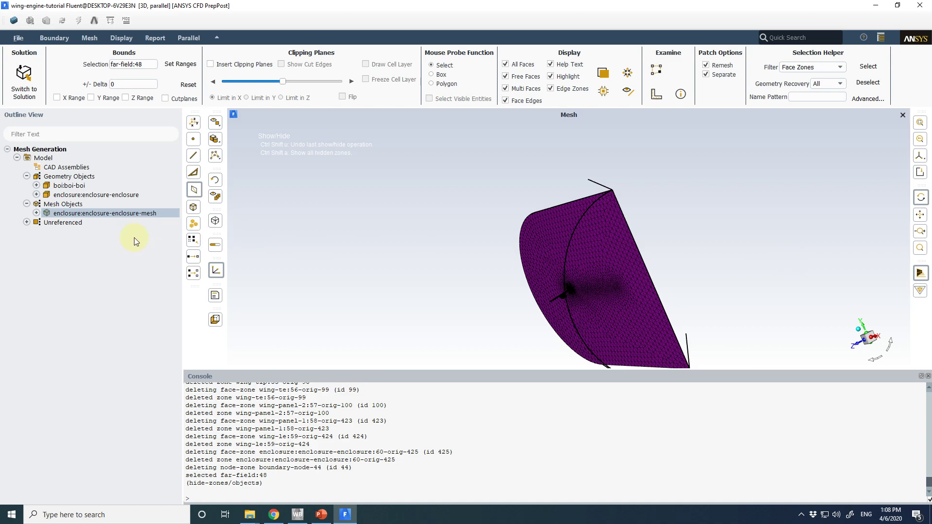
- Begin exporting the size field, browsing up to the main tutorial folder and using size-field-tutorial-03.sf as the file name
click(18, 38)
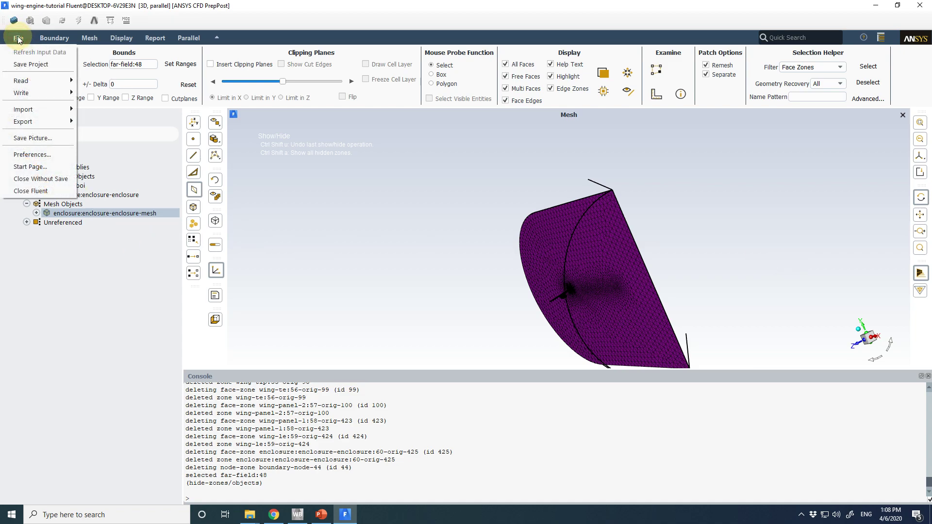
mouse_move(45, 120)
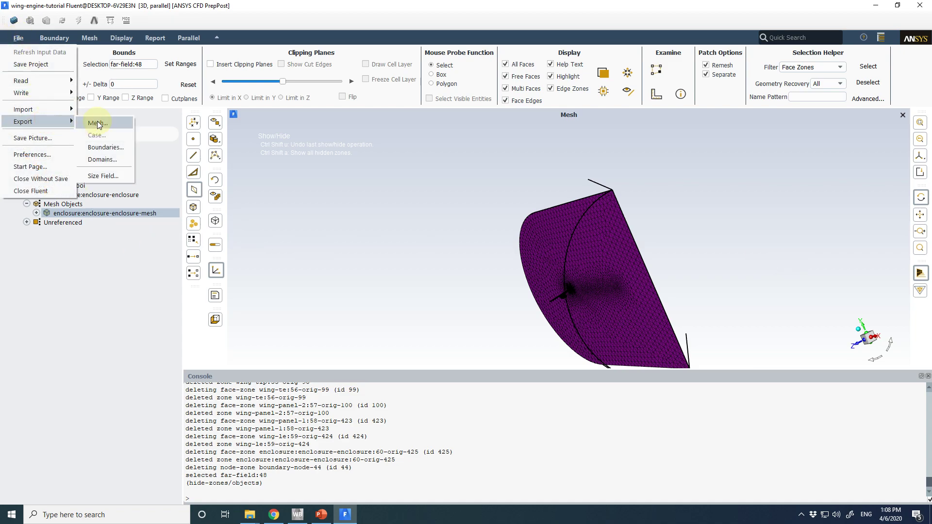
click(102, 176)
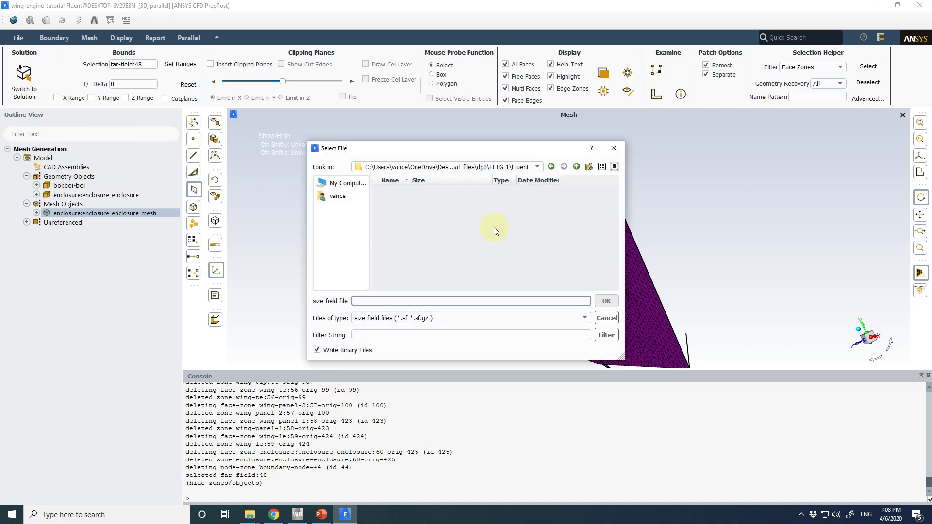
click(576, 166)
click(577, 166)
click(576, 167)
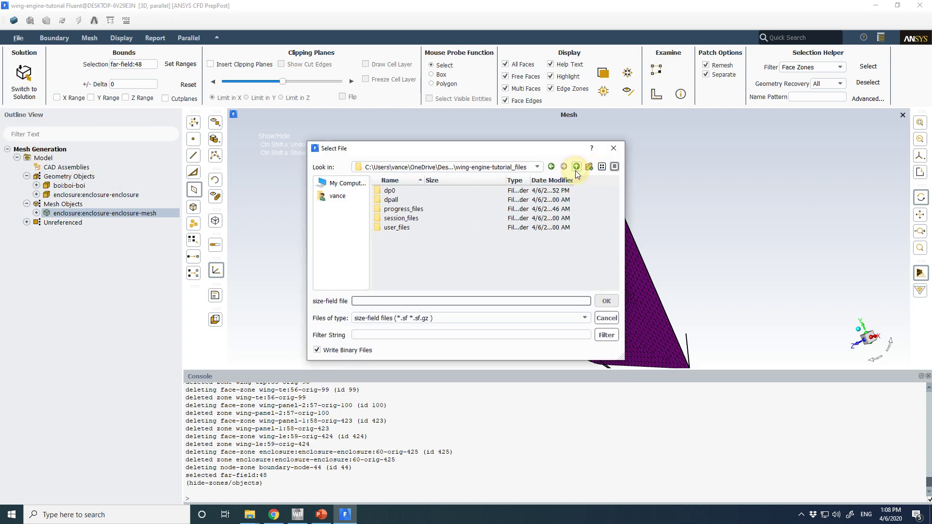
click(576, 167)
click(482, 237)
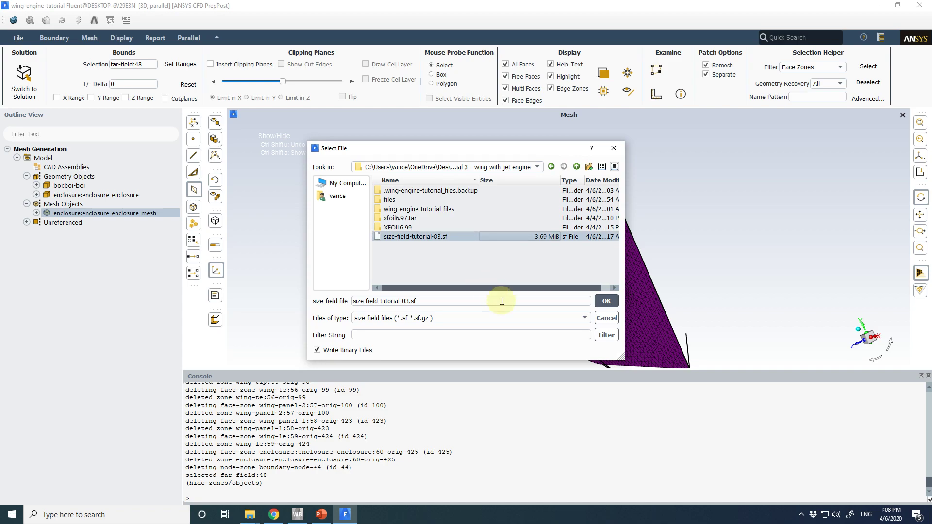
click(406, 301)
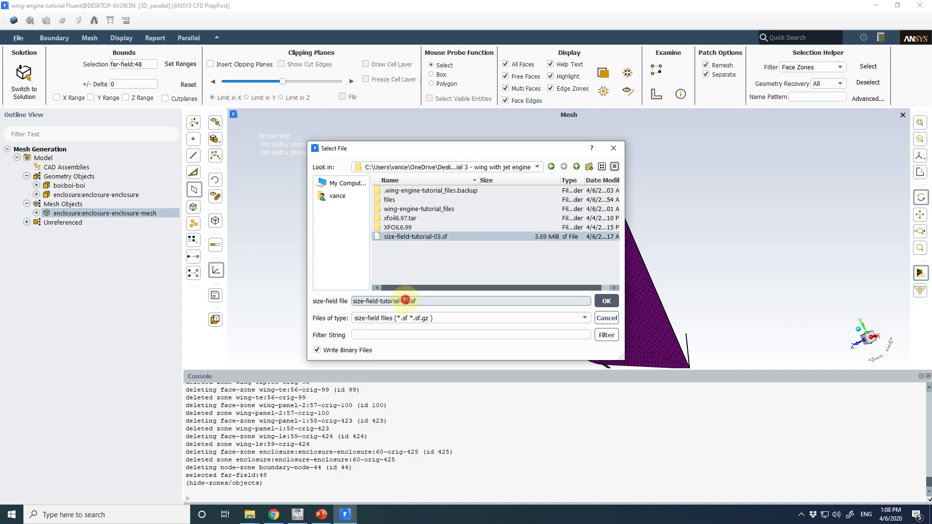
drag(410, 302, 406, 302)
click(409, 302)
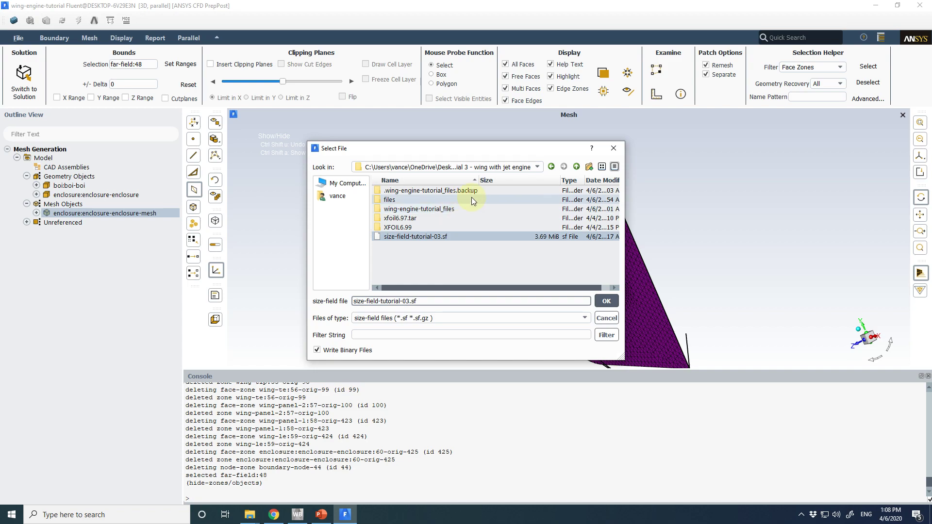
- Create a folder named mesh-files in the tutorial folder and export the size field into it
click(439, 256)
right_click(439, 257)
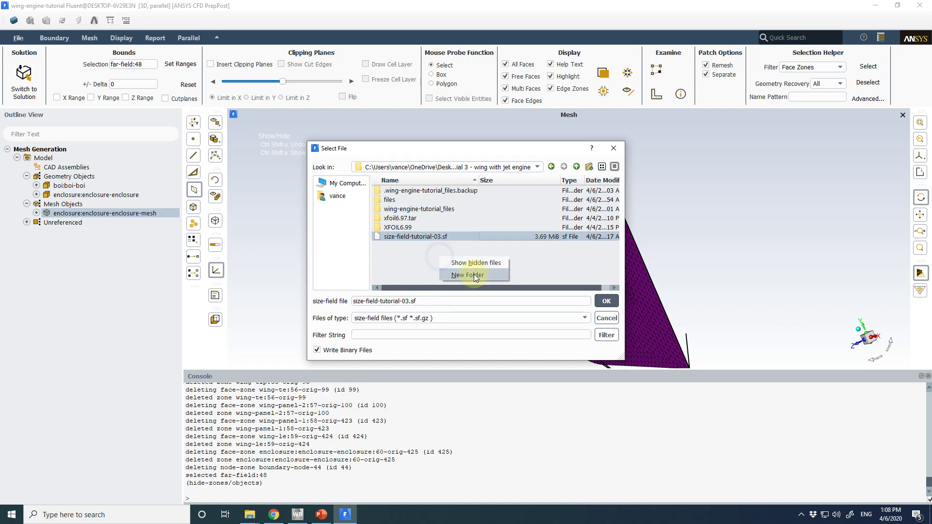
click(474, 273)
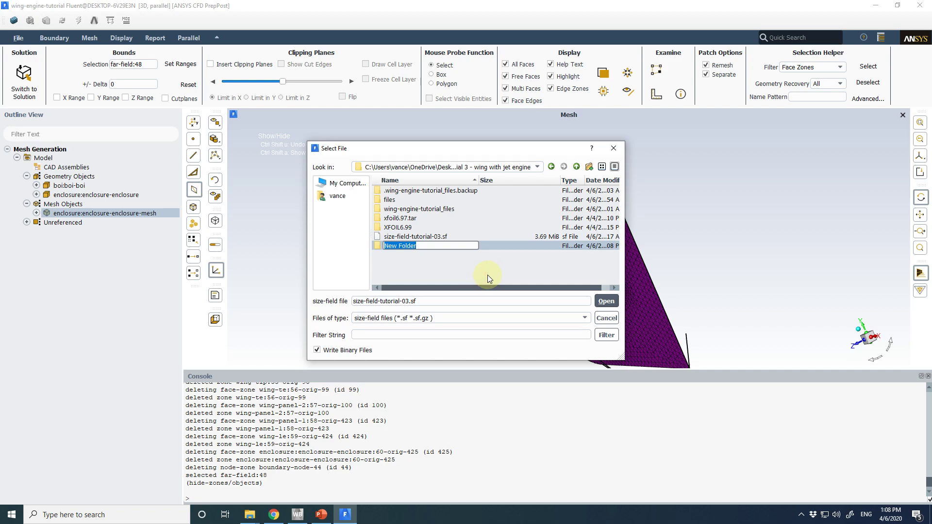
text(mesh-files)
key(Return)
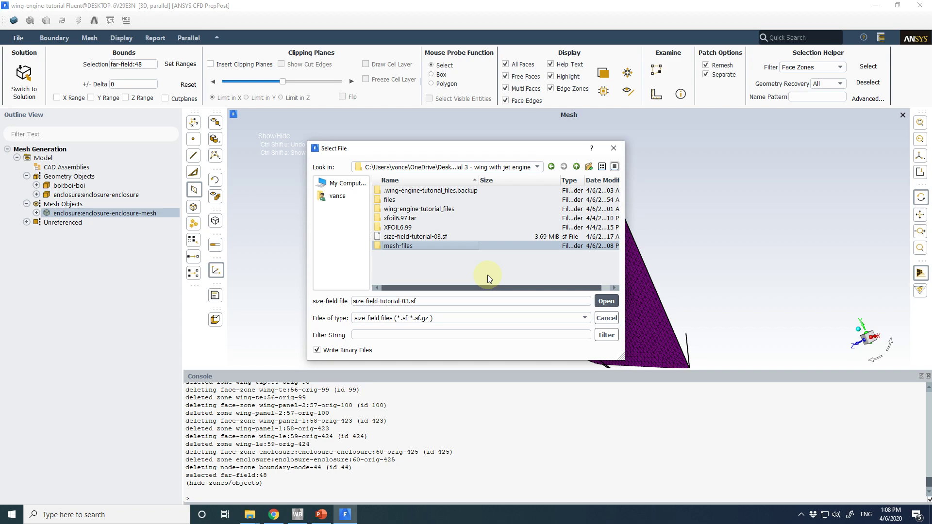
key(Return)
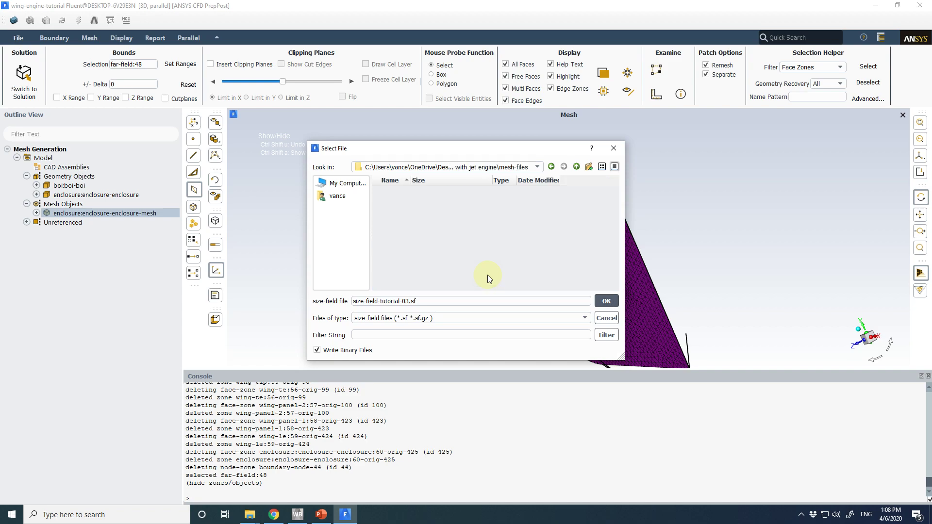
click(607, 301)
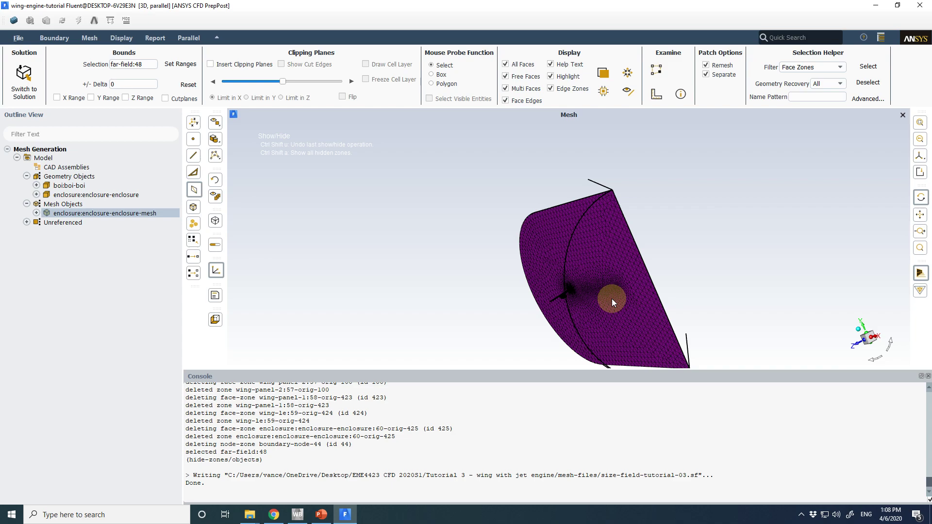
- Set up a CAD import of wing-engine-tutorial.scdoc with CFD Surface Mesh tessellation, using a size field file
click(19, 39)
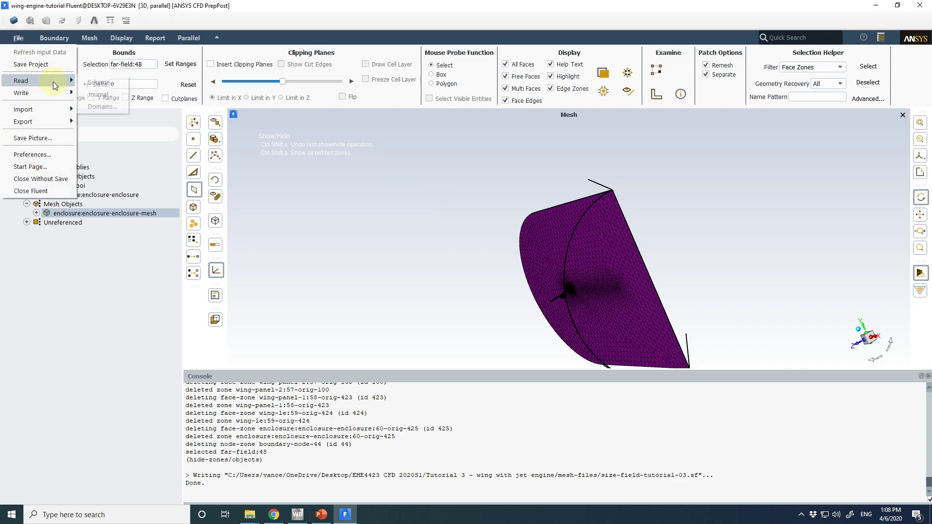
mouse_move(29, 109)
click(112, 169)
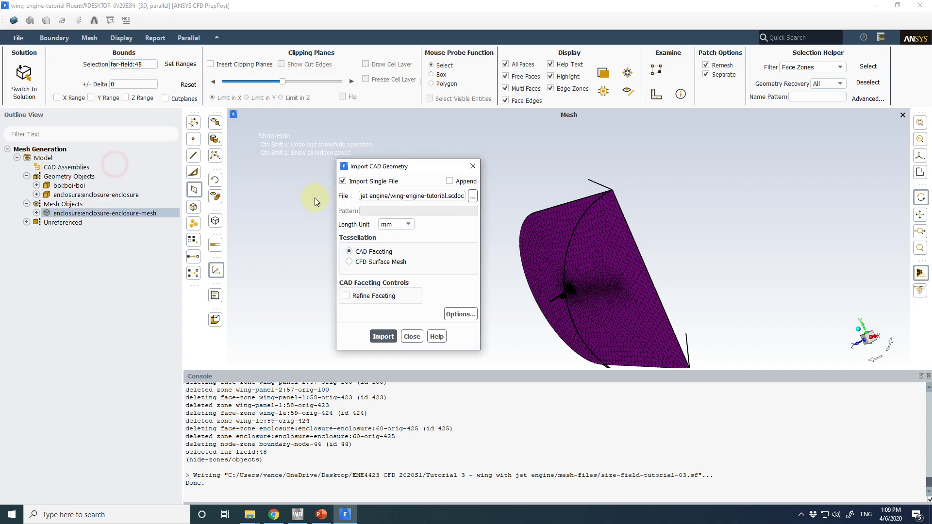
click(379, 262)
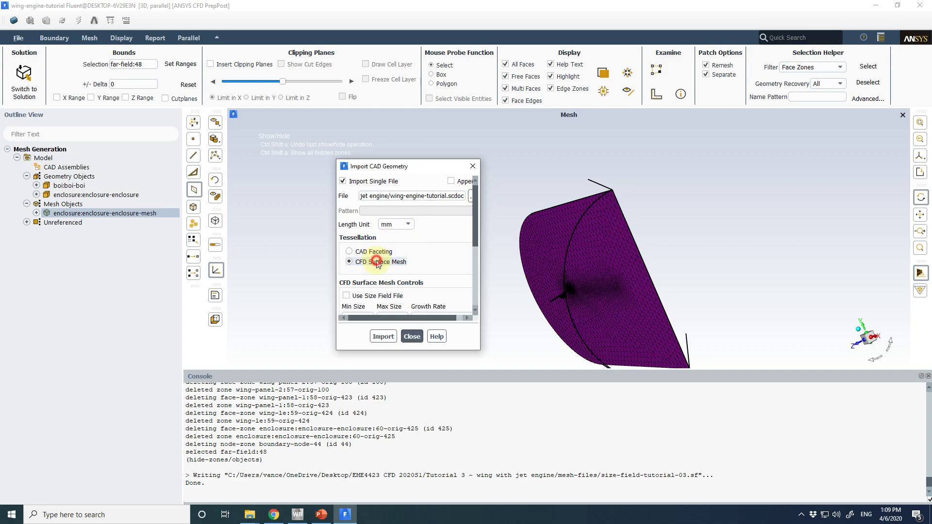
click(378, 296)
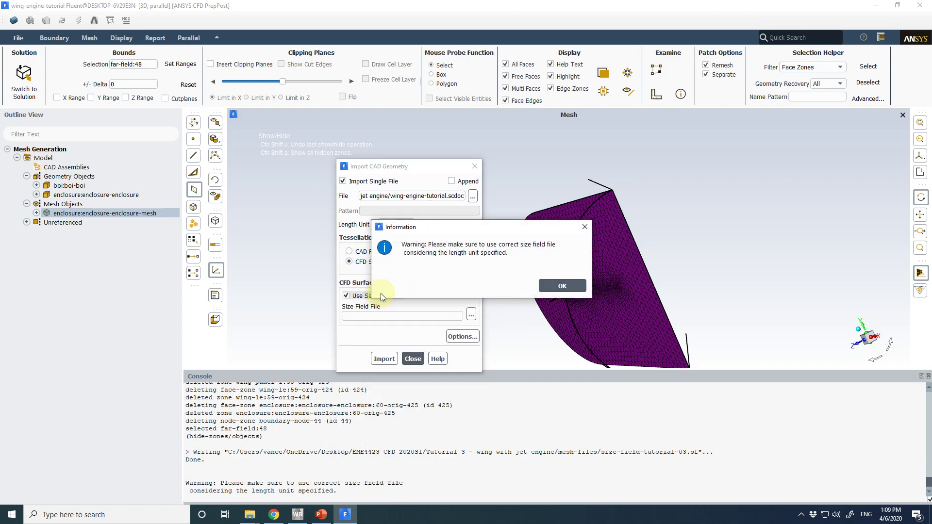
click(541, 288)
- Choose size-field-tutorial-03.sf from mesh-files as the size field and import the geometry, discarding the current mesh
click(471, 314)
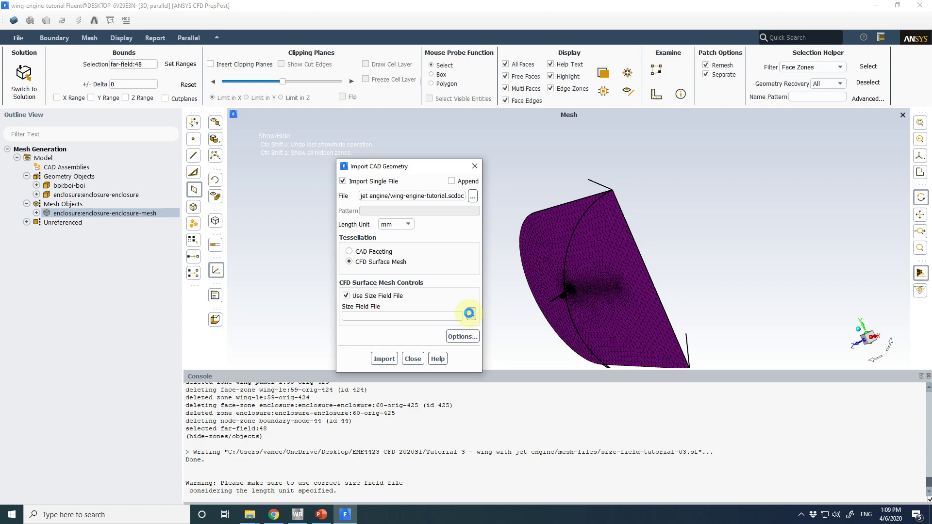
click(470, 313)
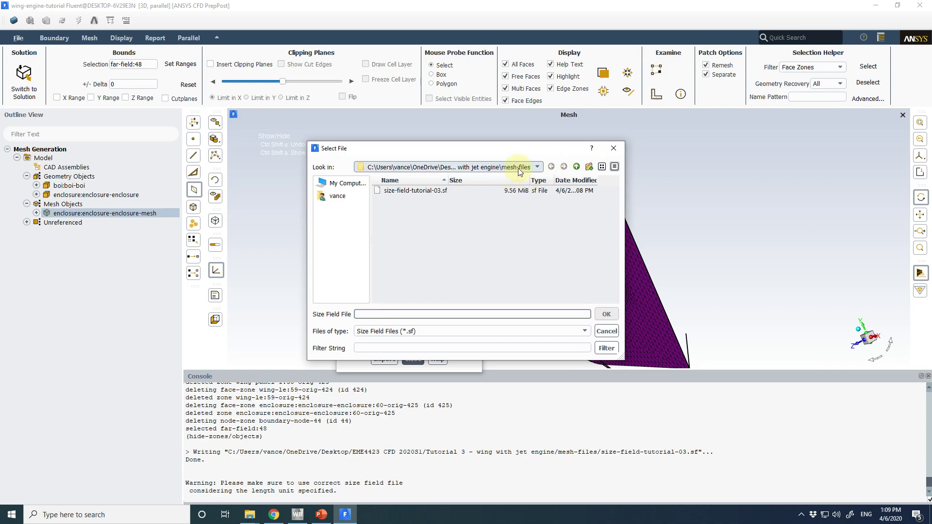
click(416, 190)
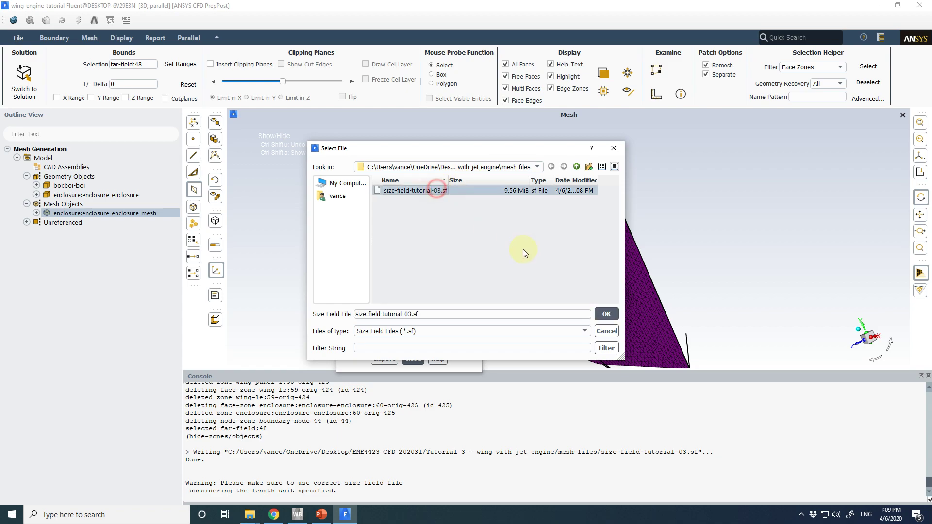
click(607, 314)
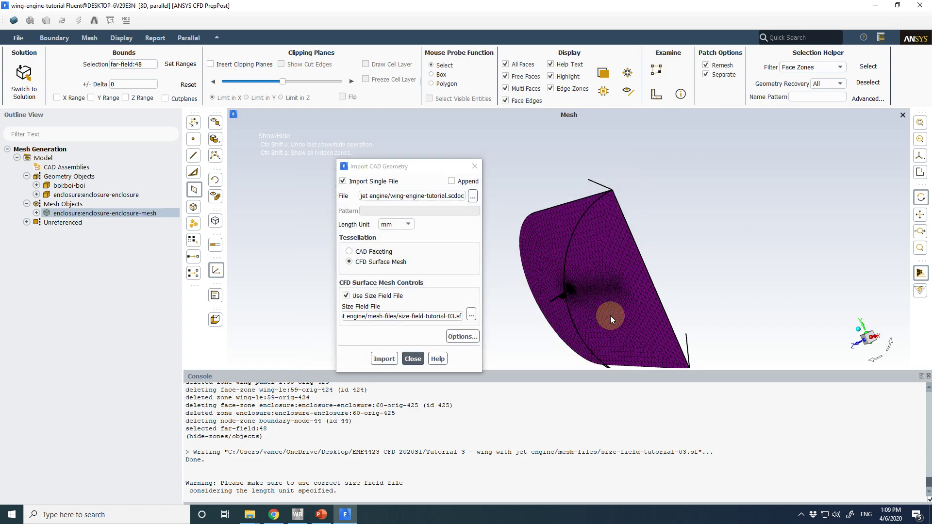
click(384, 359)
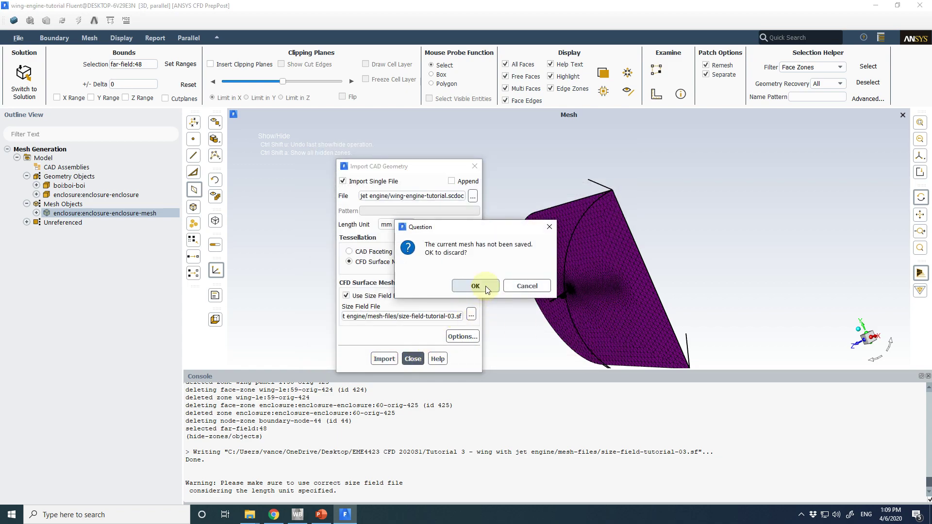
click(476, 286)
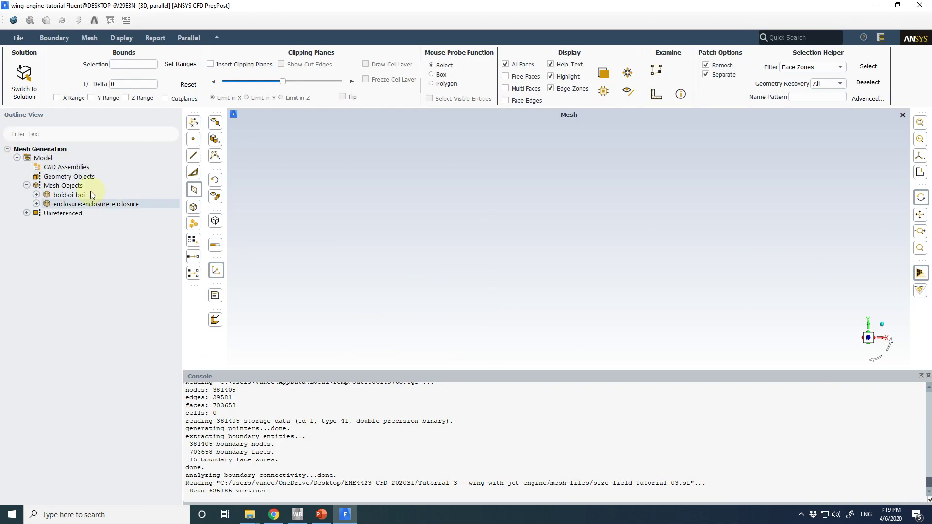
- Draw the enclosure mesh object with free faces, multi faces and face edges displayed, and inspect the mesh around the wing section
click(36, 204)
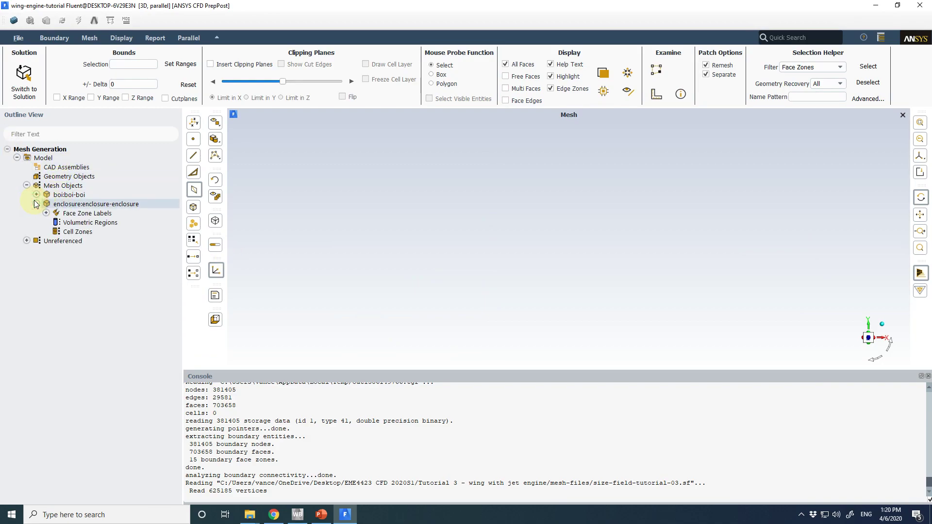
right_click(66, 206)
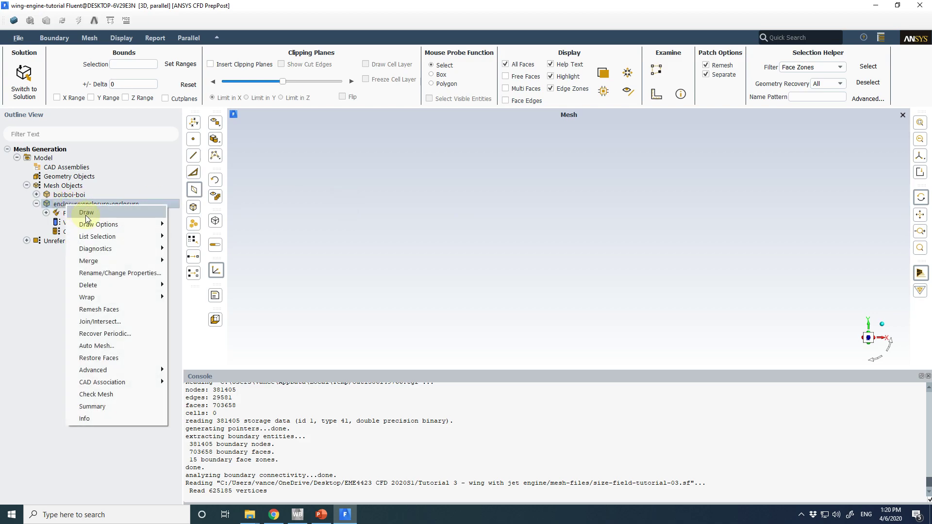
click(86, 212)
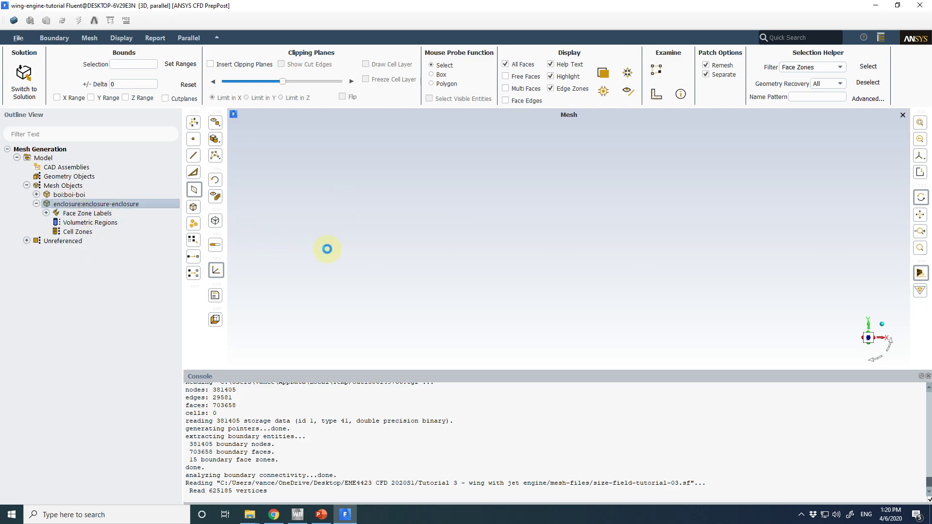
click(506, 100)
click(506, 89)
click(505, 76)
drag(537, 264, 573, 271)
scroll(573, 272, up, 10)
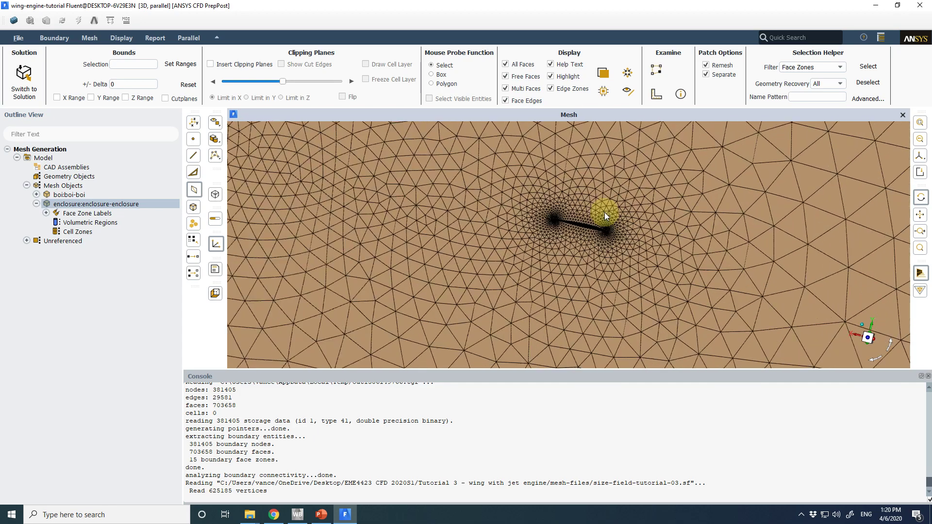
drag(605, 212, 590, 218)
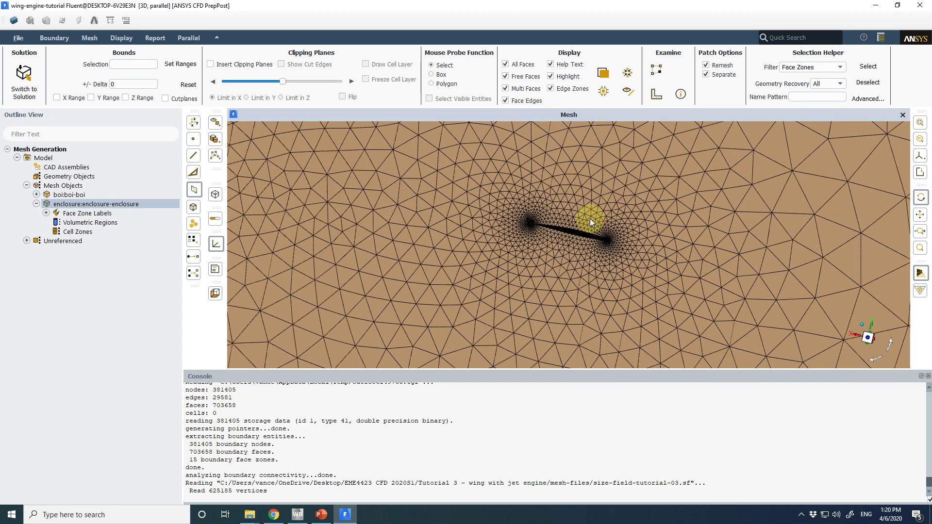
- Compute the enclosure's volumetric regions and check the type of the resulting region
right_click(83, 225)
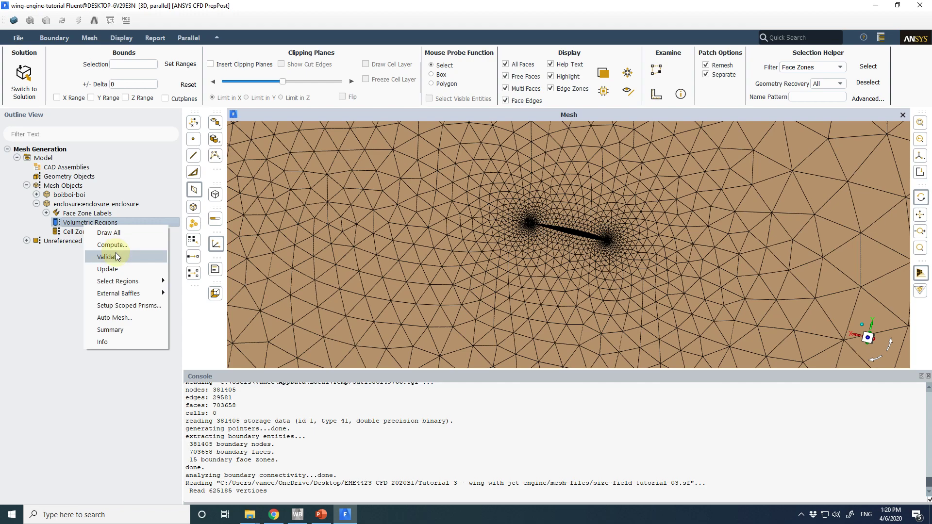
click(116, 245)
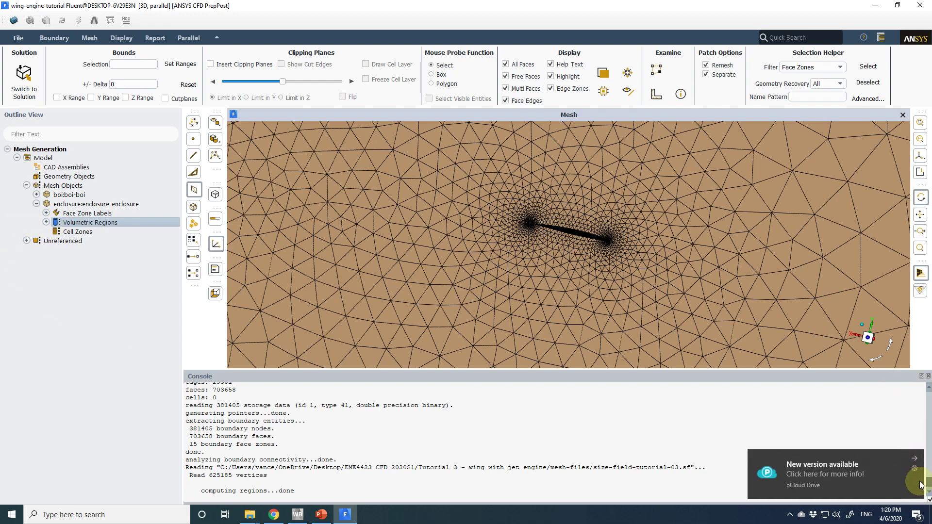
click(919, 461)
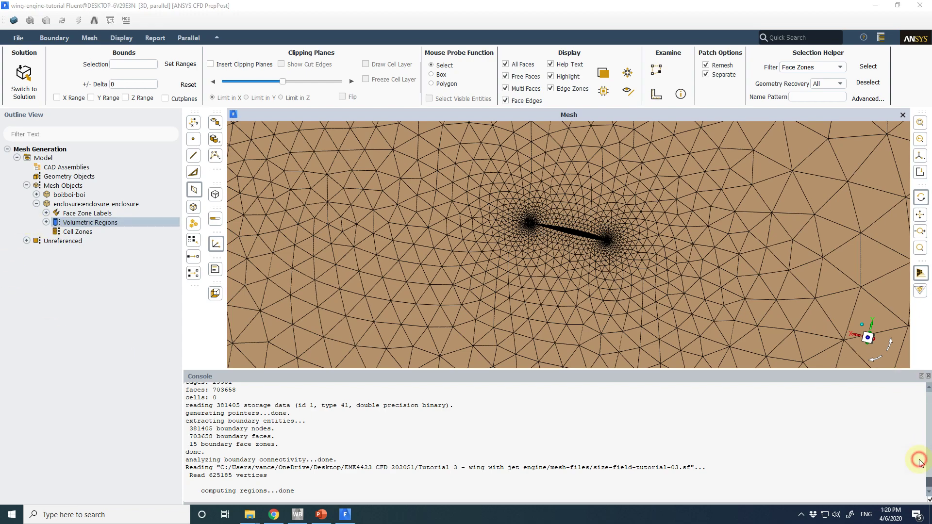
click(46, 223)
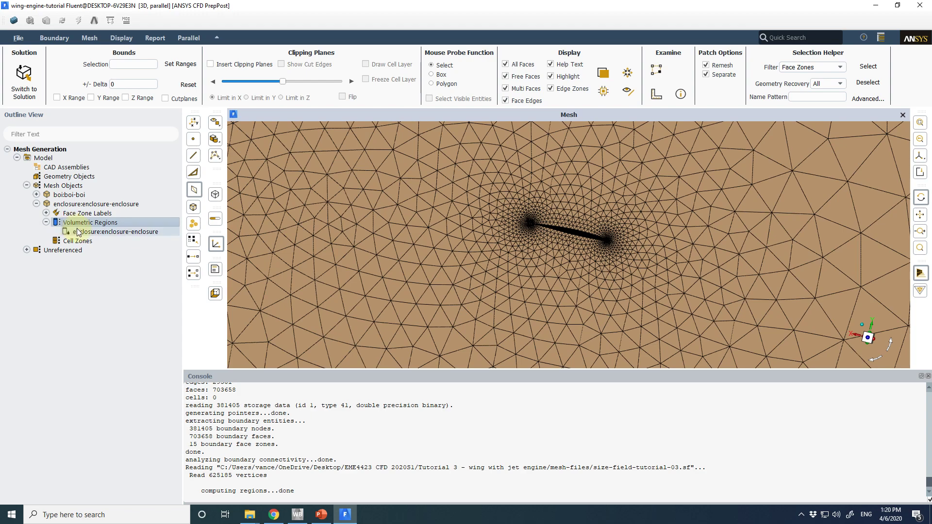
click(89, 234)
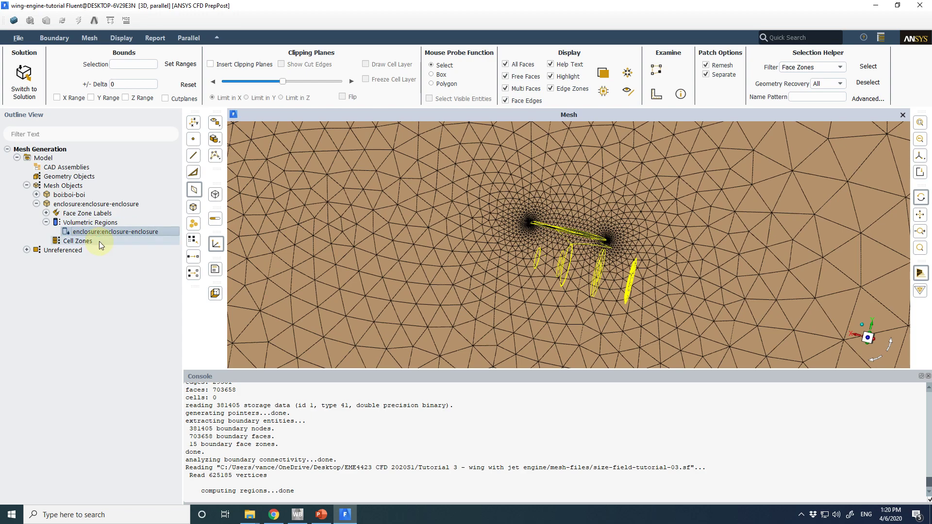
right_click(114, 233)
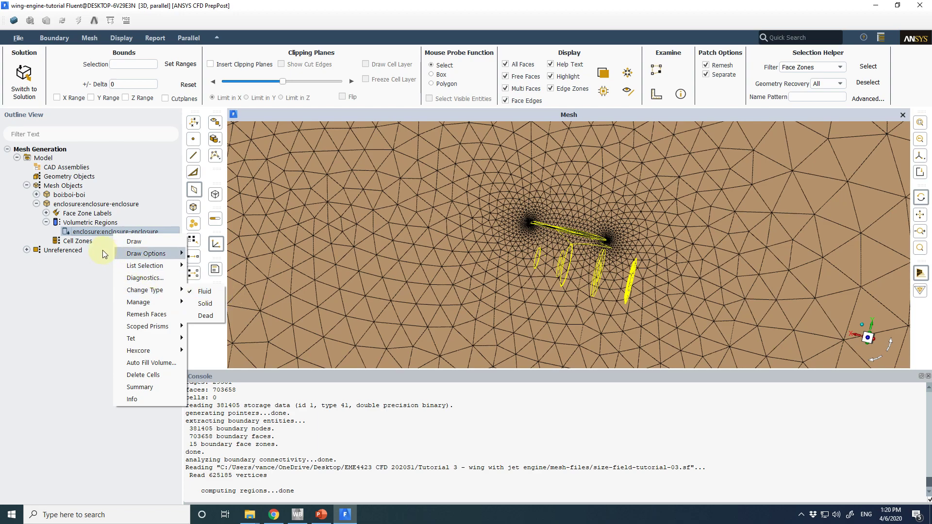
- Start Auto Mesh for the enclosure's cell zones, with solid cell zones not kept and prism growth set to scoped
click(79, 241)
right_click(82, 242)
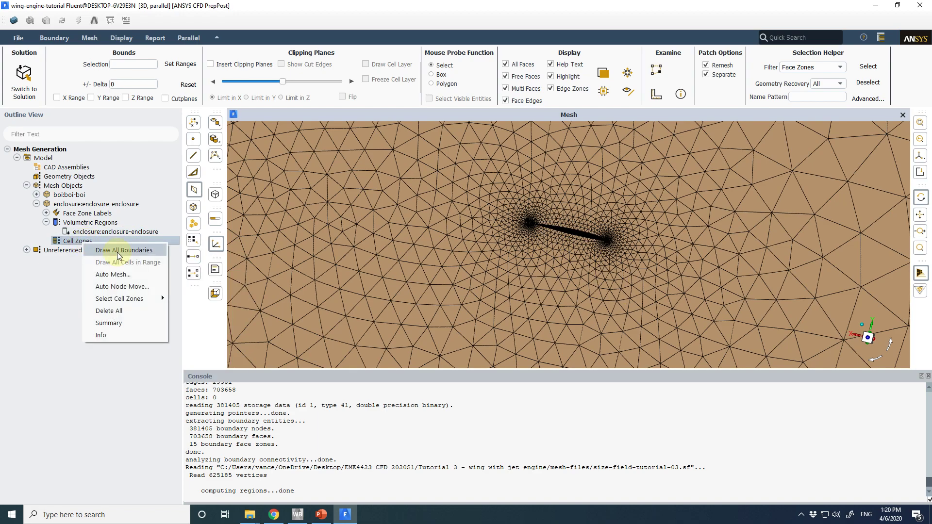
click(117, 274)
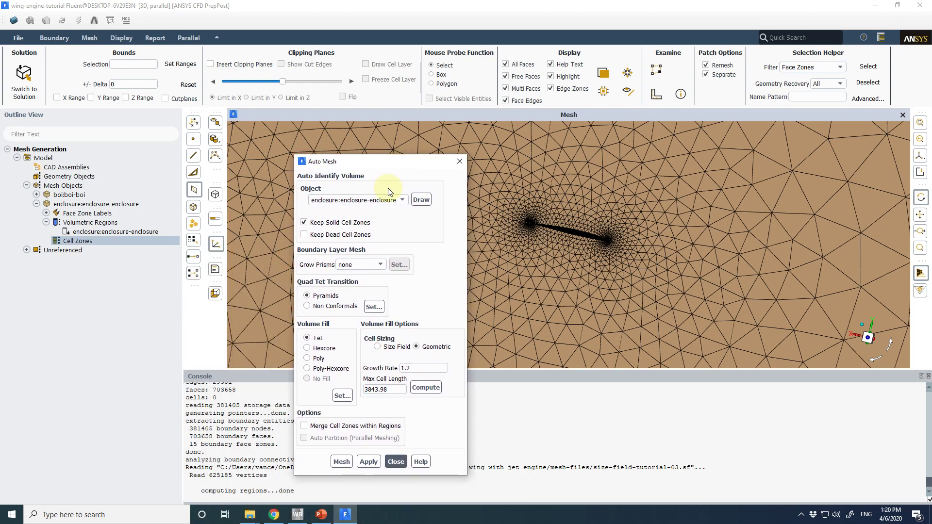
click(358, 222)
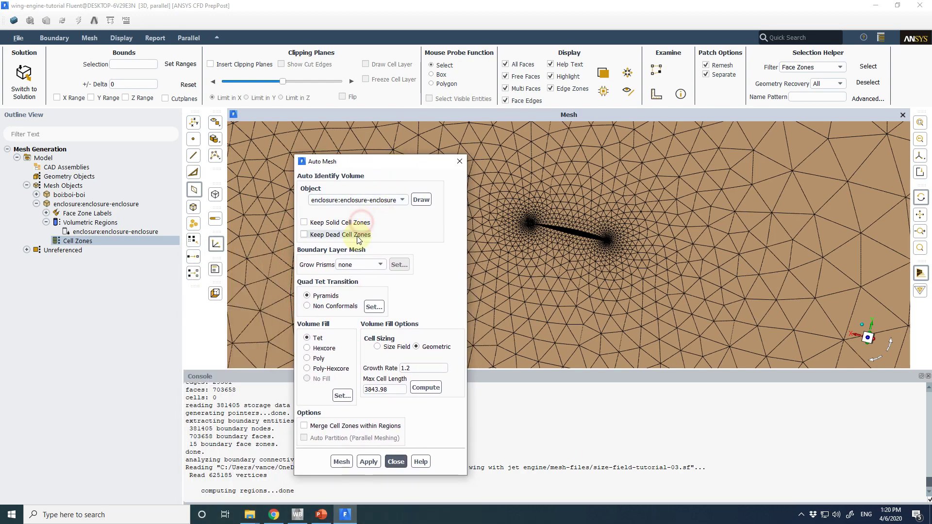
click(366, 266)
click(368, 283)
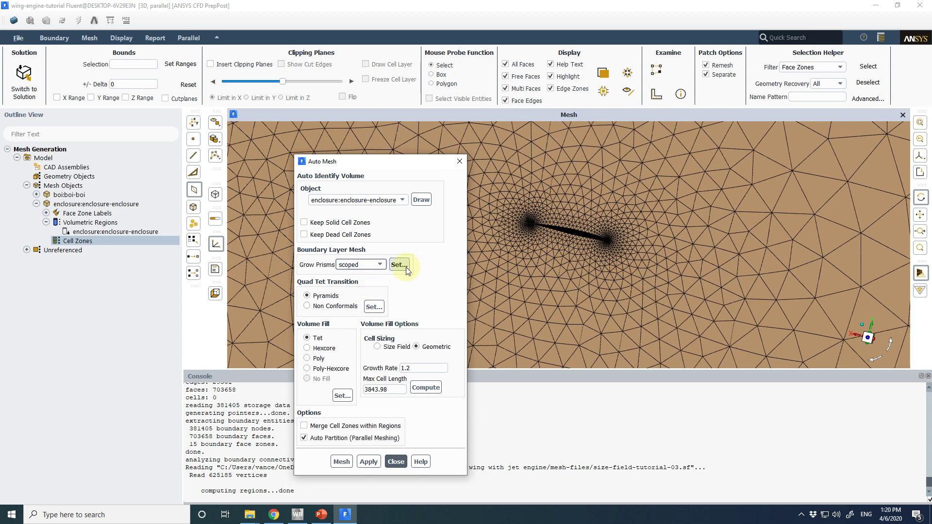
- Define the scoped prism parameters with the last-ratio offset method, a first height of 0.1 and 15 layers
click(406, 267)
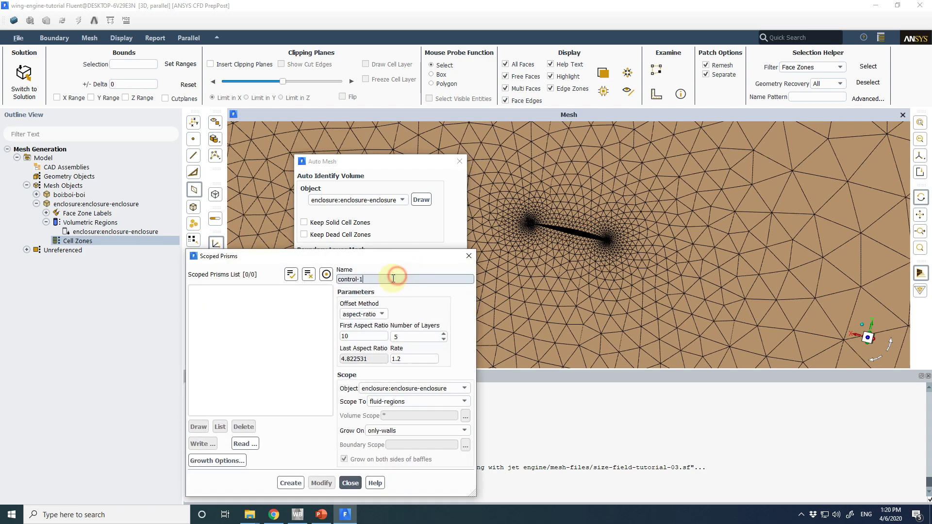
click(379, 313)
click(366, 339)
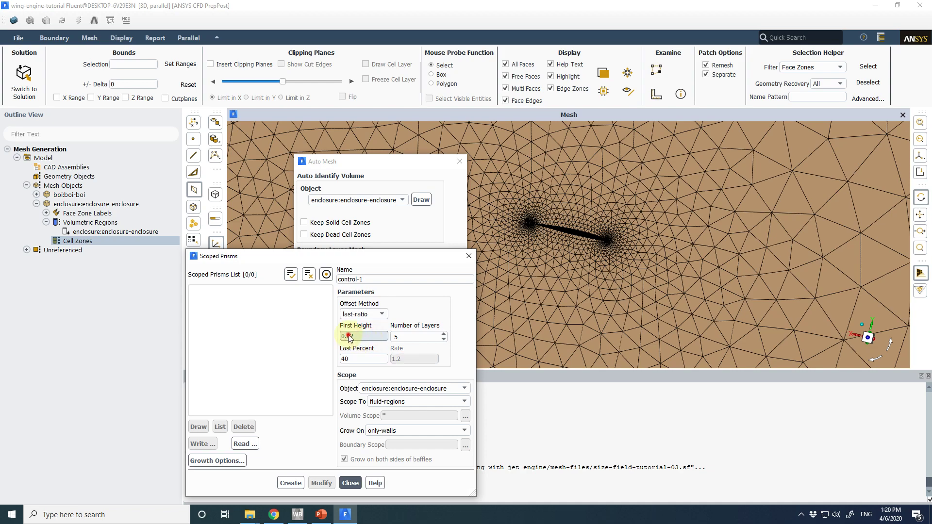
text(0.1)
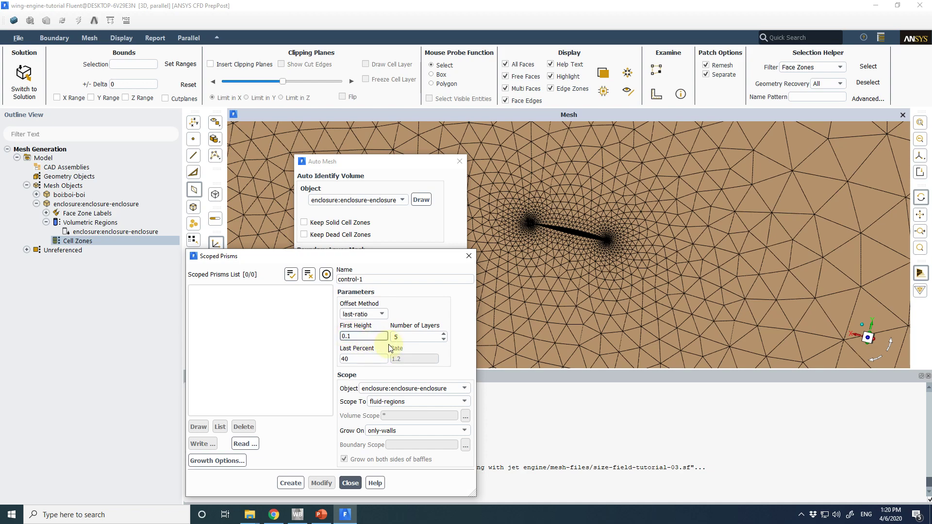
click(395, 337)
text(1)
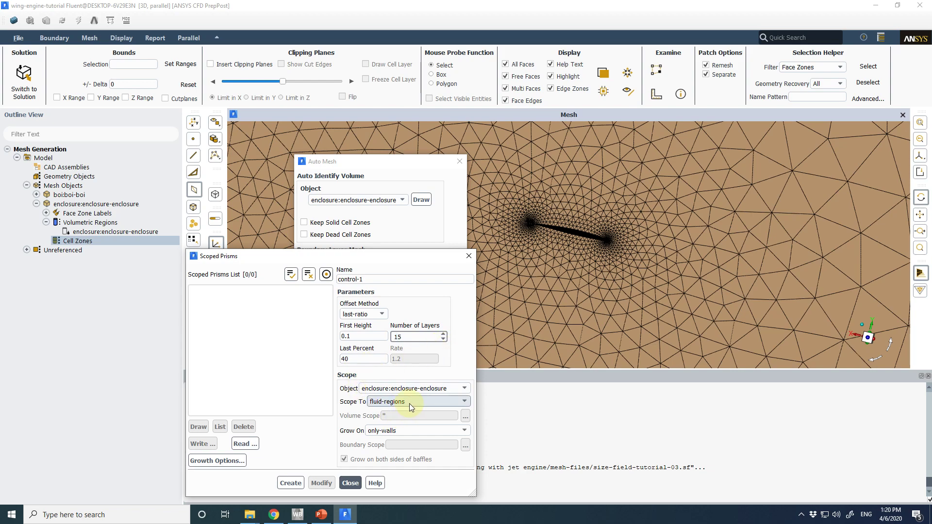
- Grow prisms on selected face zones, choosing all except enclosure, engine-cold-exhaust, engine-hot-exhaust, engine-intake, far-field and symmetry
click(438, 432)
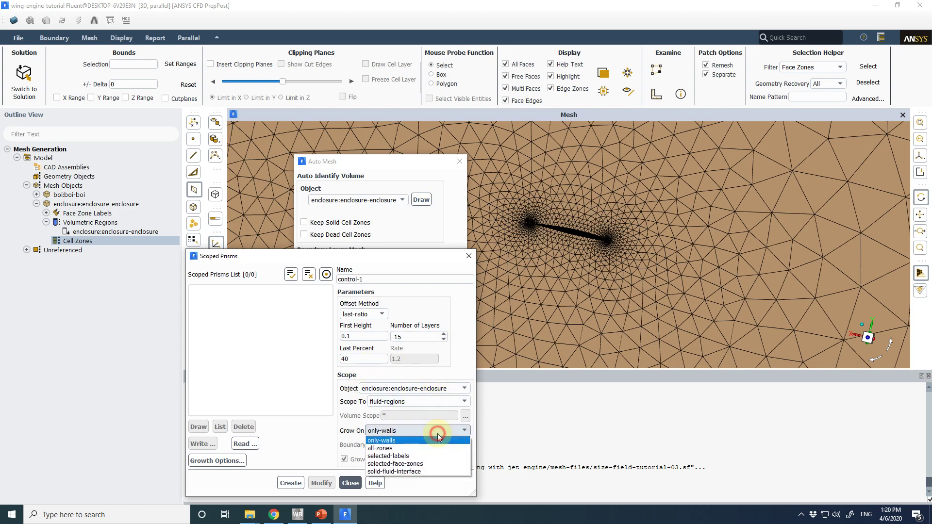
click(443, 463)
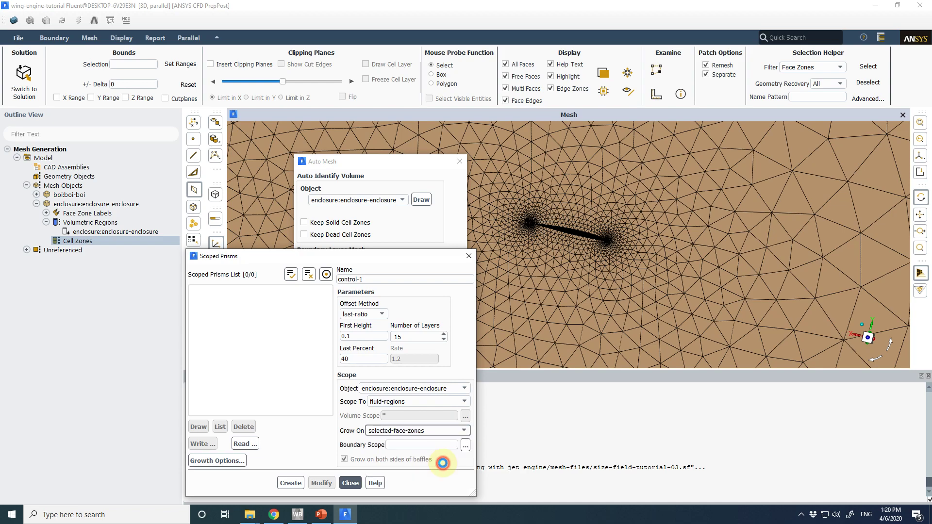
click(465, 445)
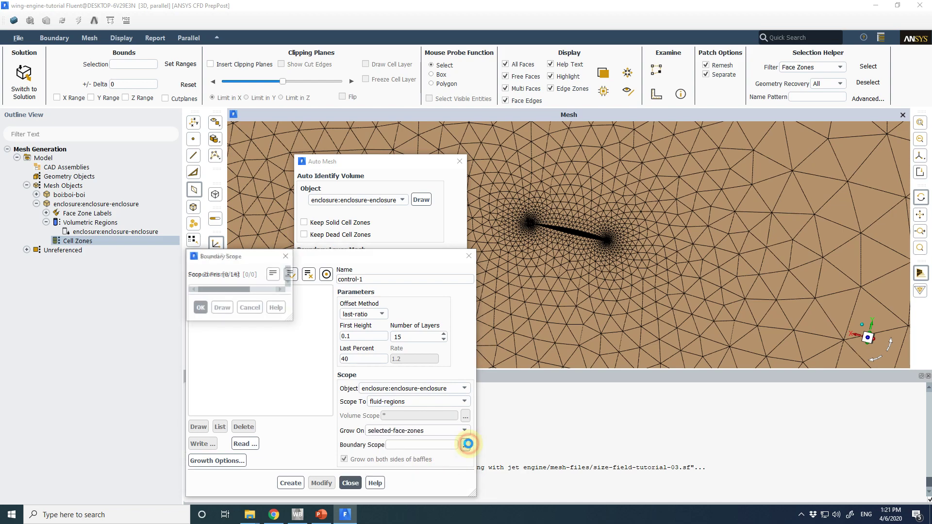
click(293, 275)
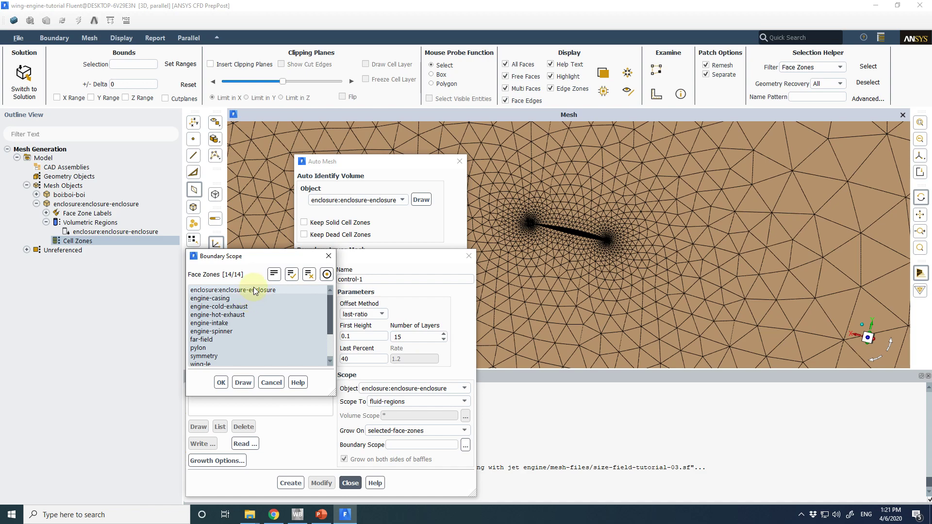
click(255, 290)
click(246, 308)
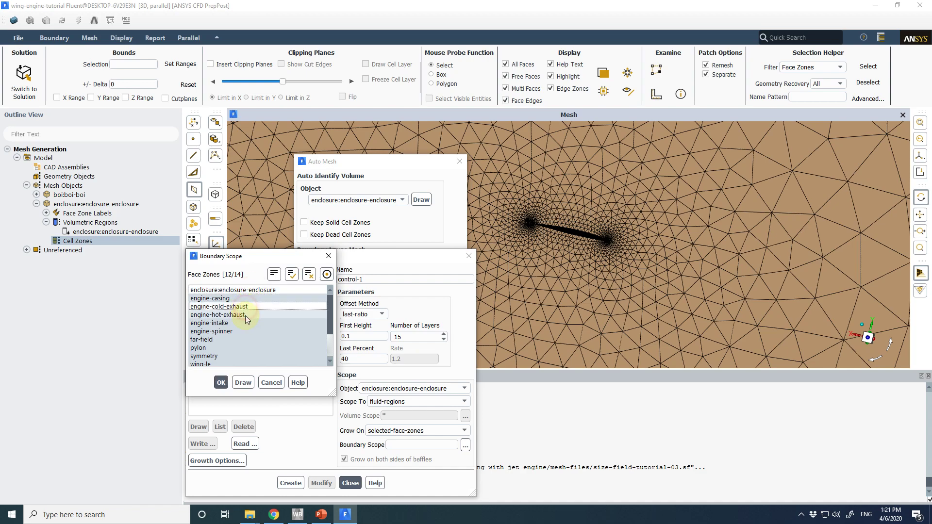
click(245, 315)
click(243, 324)
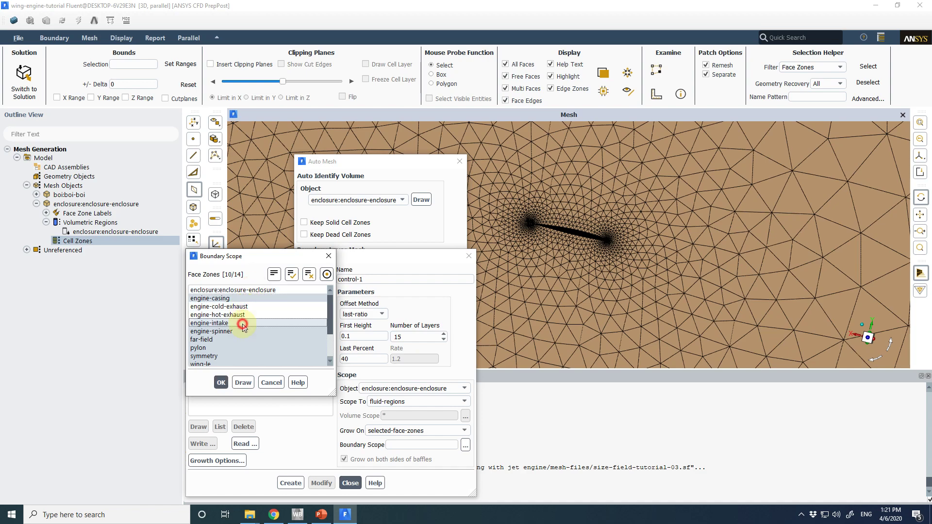
click(238, 340)
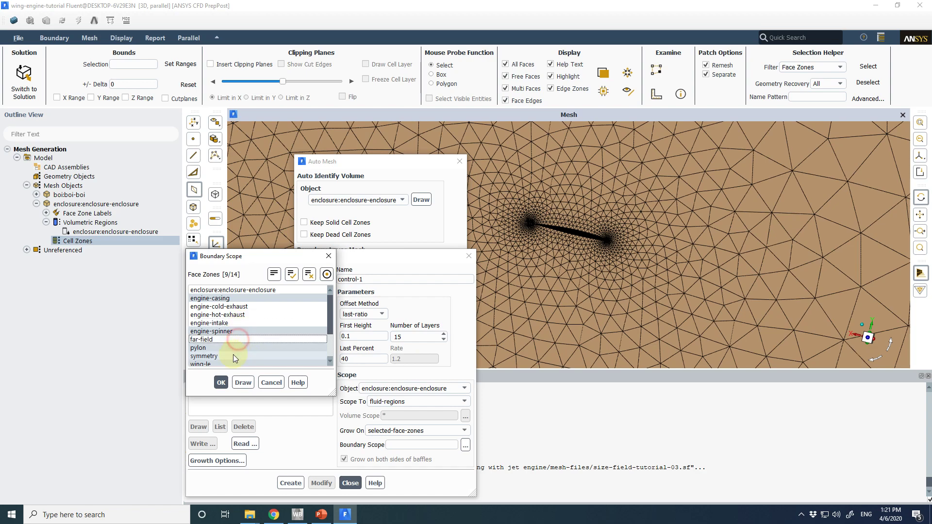
click(233, 356)
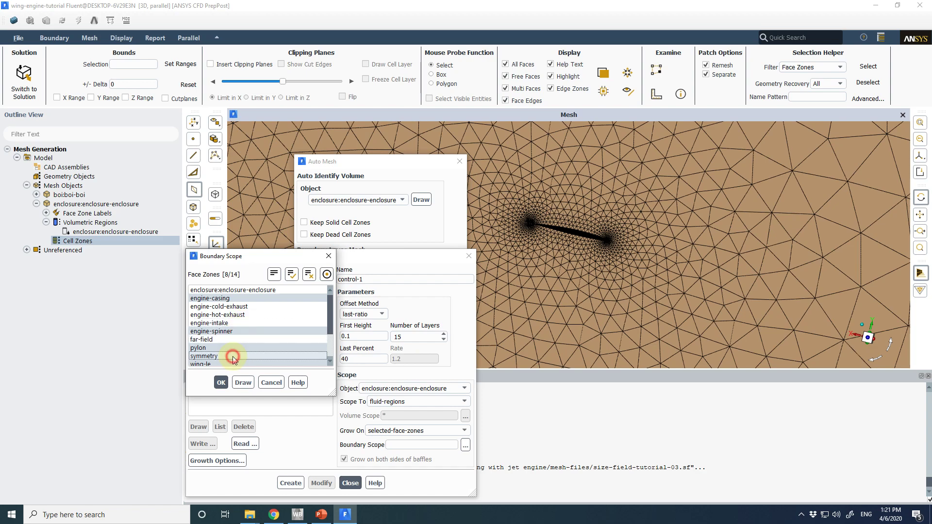
click(332, 311)
mouse_move(331, 314)
mouse_down()
mouse_move(334, 335)
mouse_move(333, 299)
mouse_move(333, 322)
mouse_up()
- Draw the selected face zones and inspect the surfaces of the wing, pylon and engine chosen for prism growth
click(242, 382)
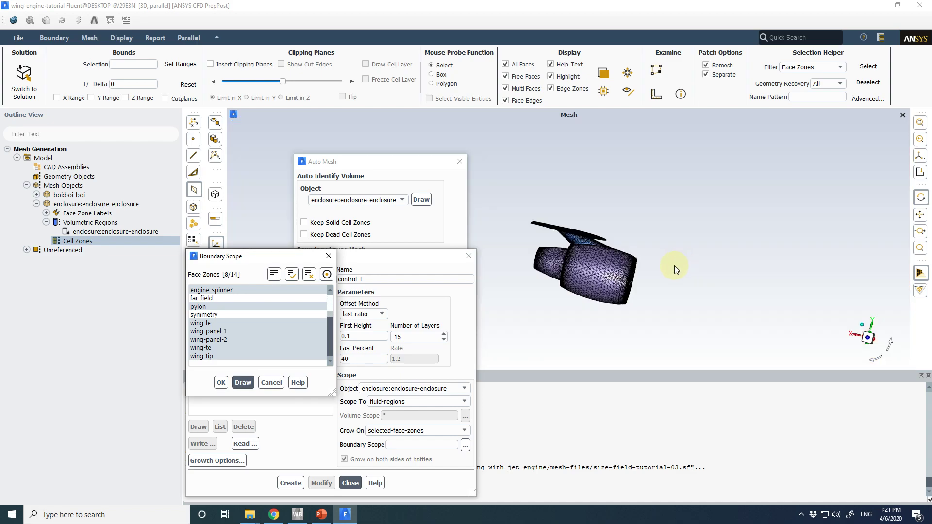
click(625, 271)
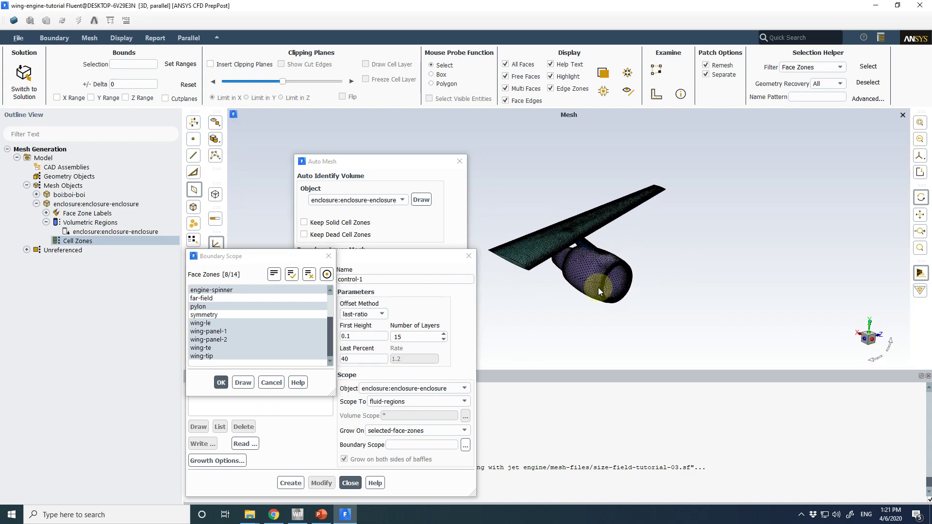
scroll(599, 287, up, 10)
drag(629, 276, 725, 284)
middle_drag(724, 284, 444, 281)
drag(444, 281, 559, 249)
scroll(517, 262, up, 5)
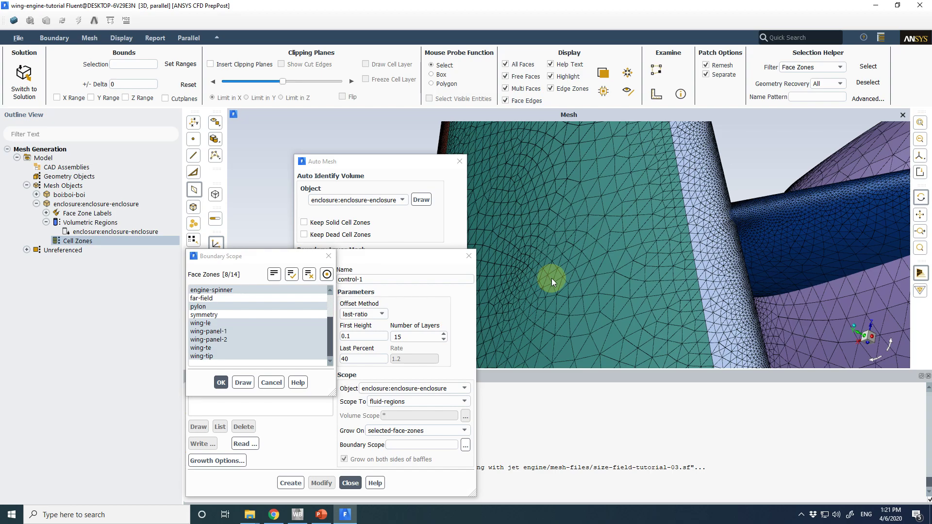
drag(646, 272, 730, 261)
scroll(730, 261, down, 5)
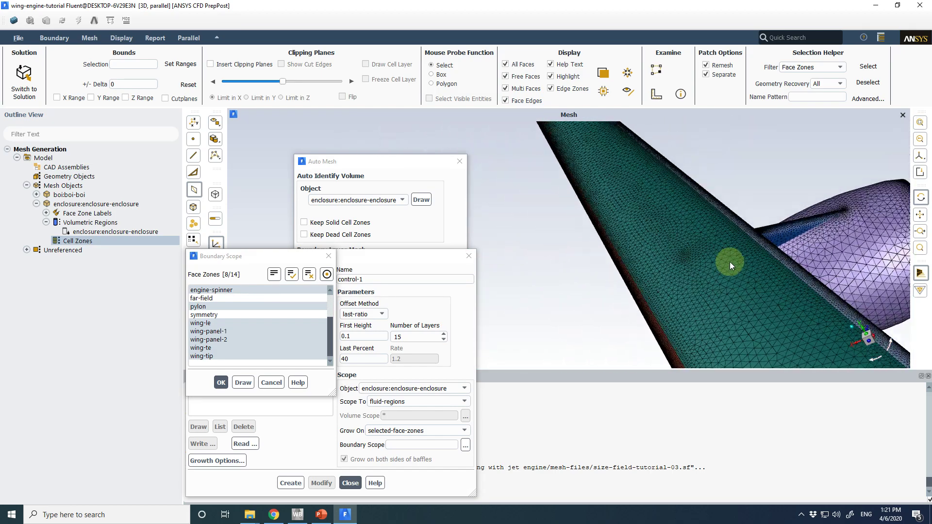
scroll(730, 264, down, 3)
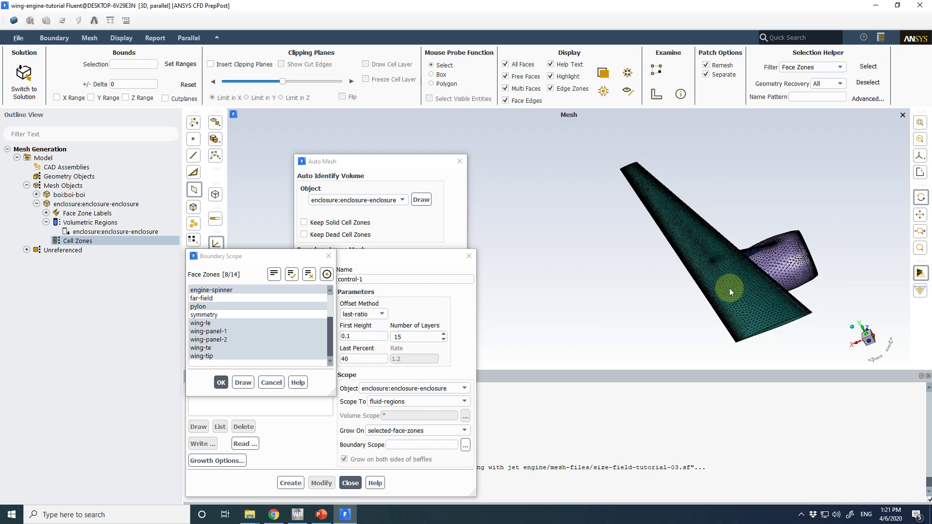
- Accept the boundary scope and create the scoped prism control control-1
click(221, 382)
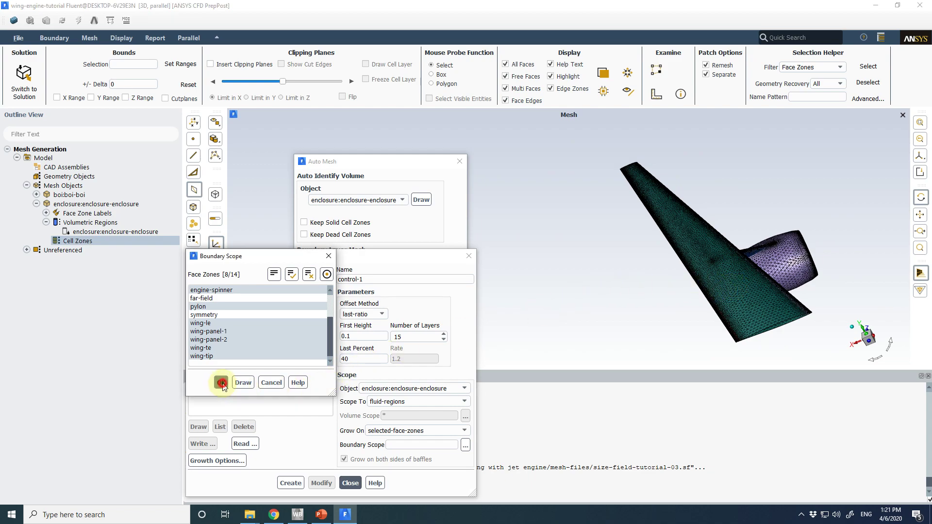
click(291, 483)
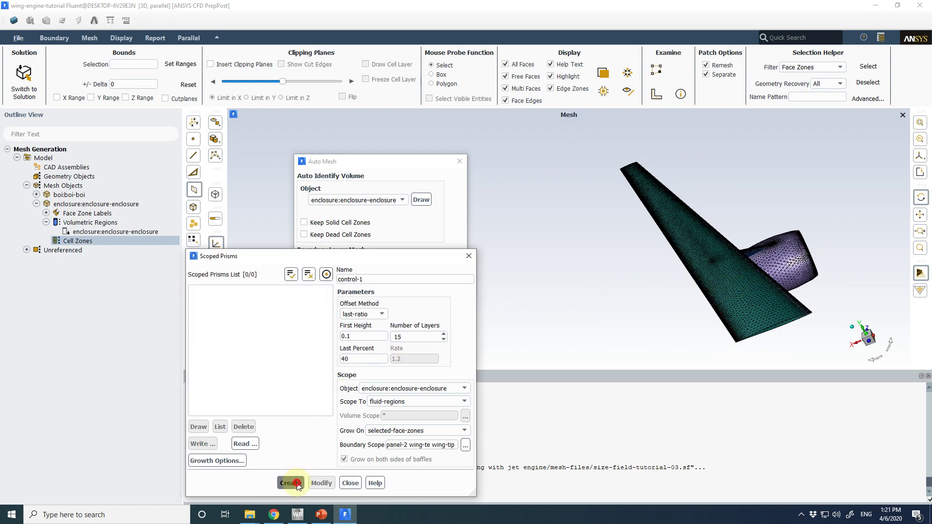
click(350, 484)
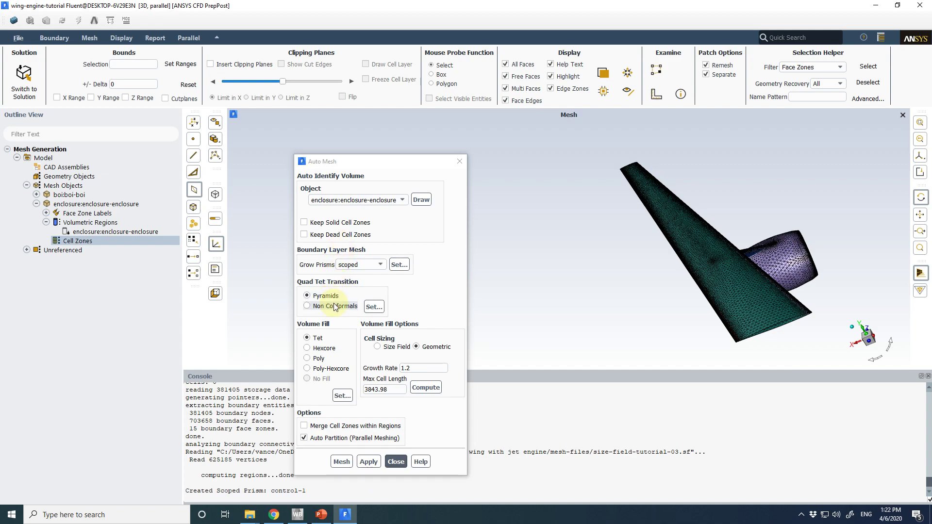
- Generate a poly-hexcore volume mesh with cell zones merged within regions and auto partition off, and check the total cell count in the console
click(330, 368)
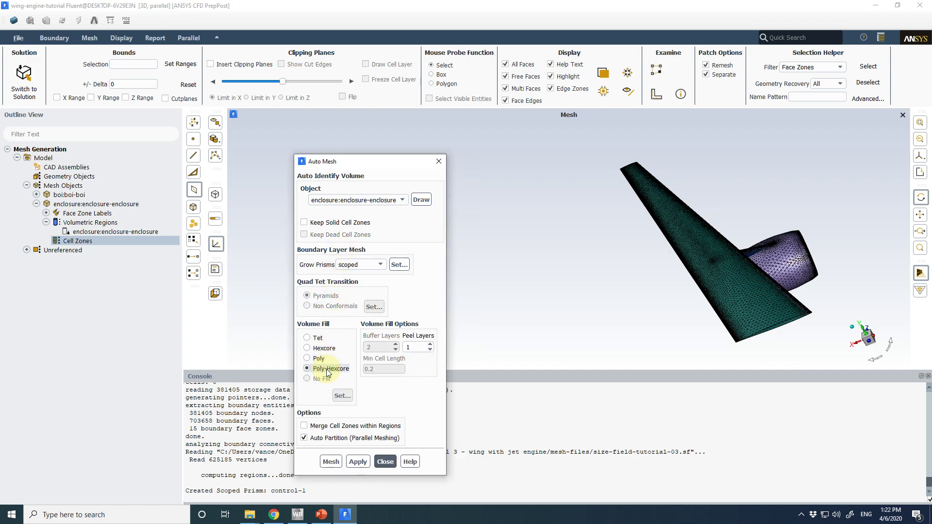
click(329, 427)
click(323, 438)
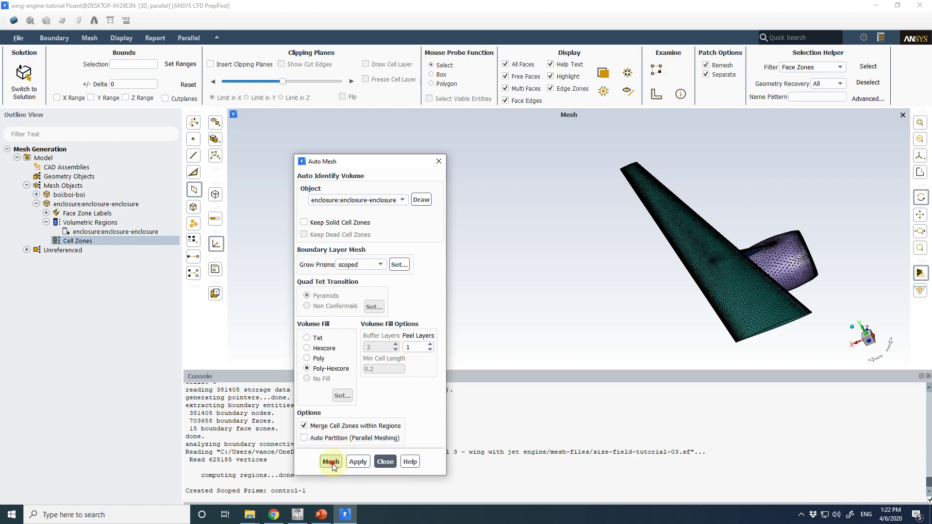
click(330, 461)
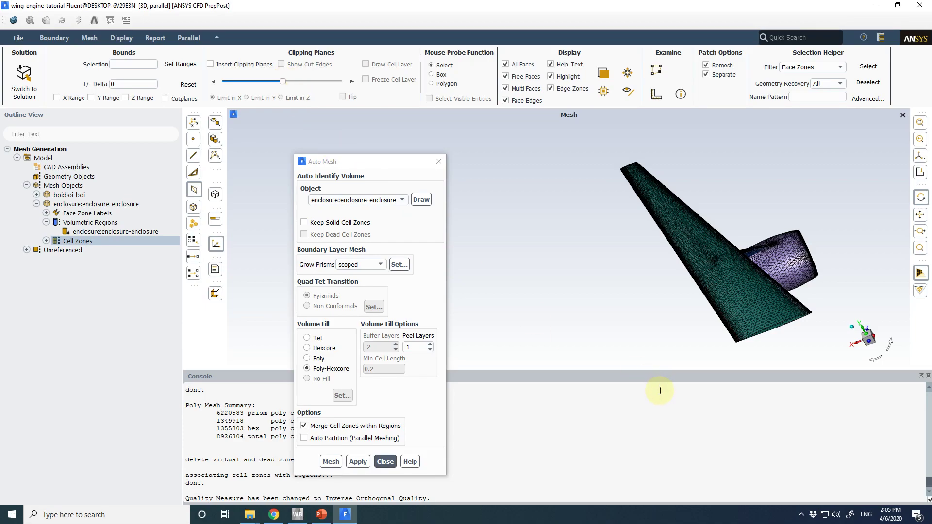
click(385, 462)
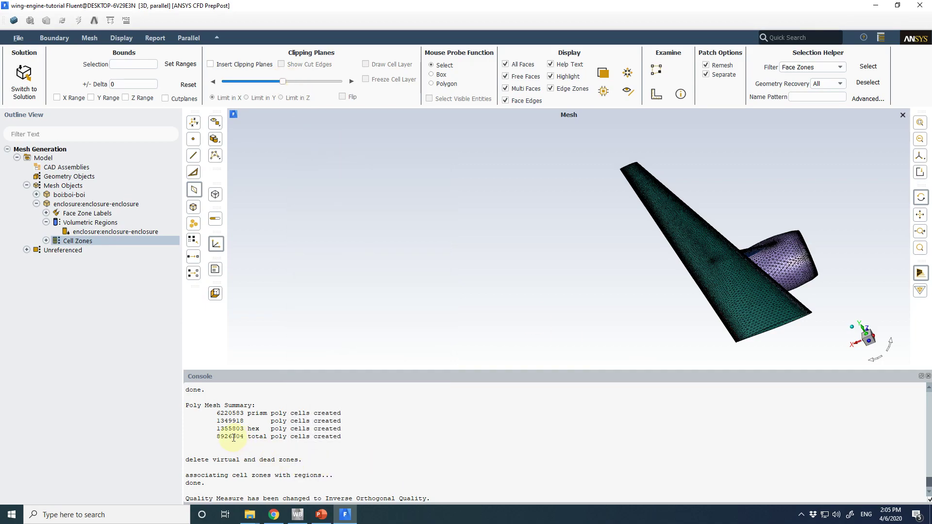
drag(233, 438, 221, 438)
click(371, 445)
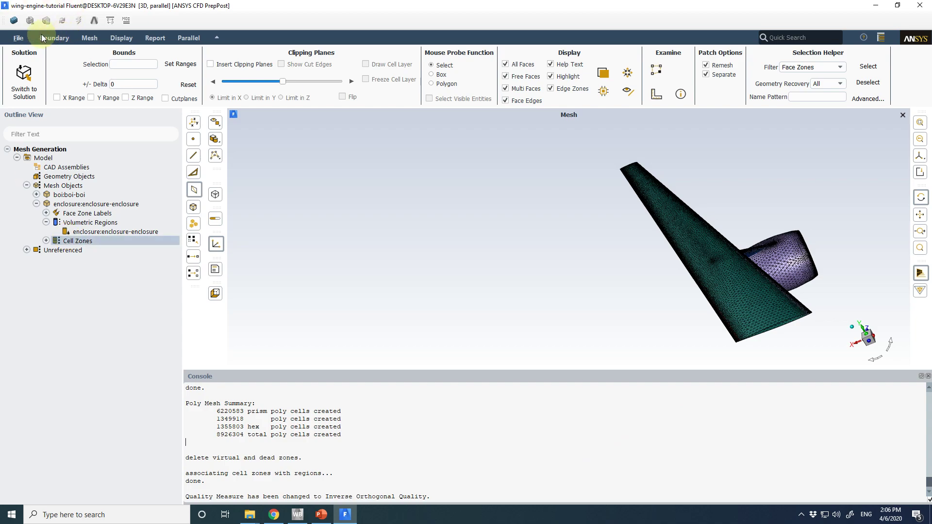
- Export the volume mesh to the mesh-files folder as the binary file wing-engine-tutorial-03.msh
click(19, 39)
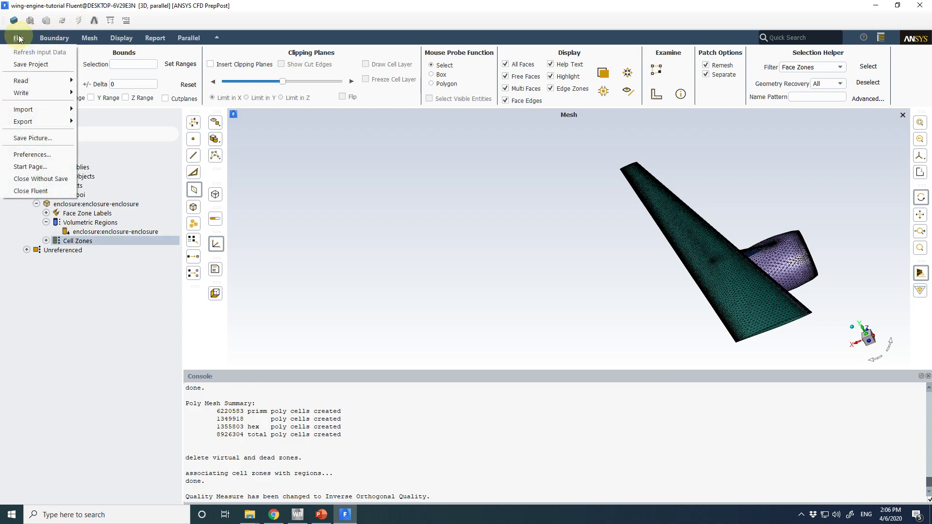
mouse_move(31, 121)
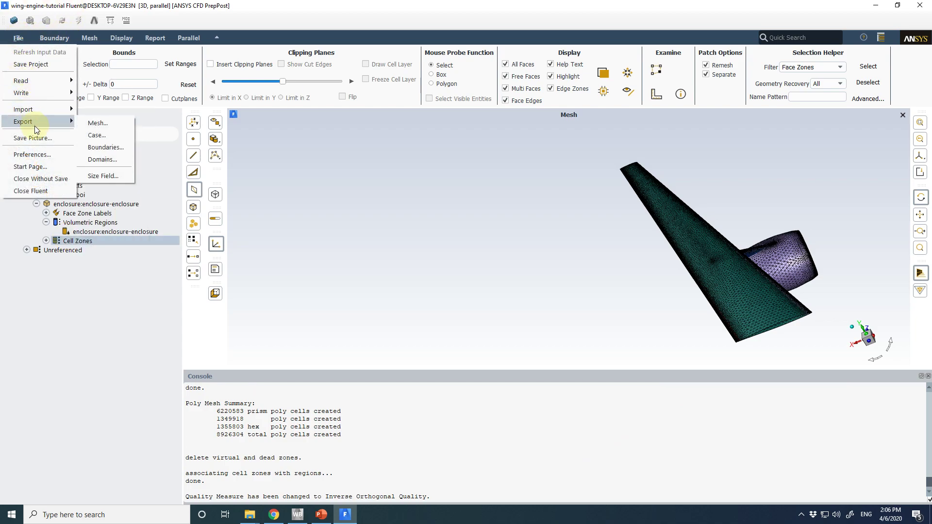
click(98, 126)
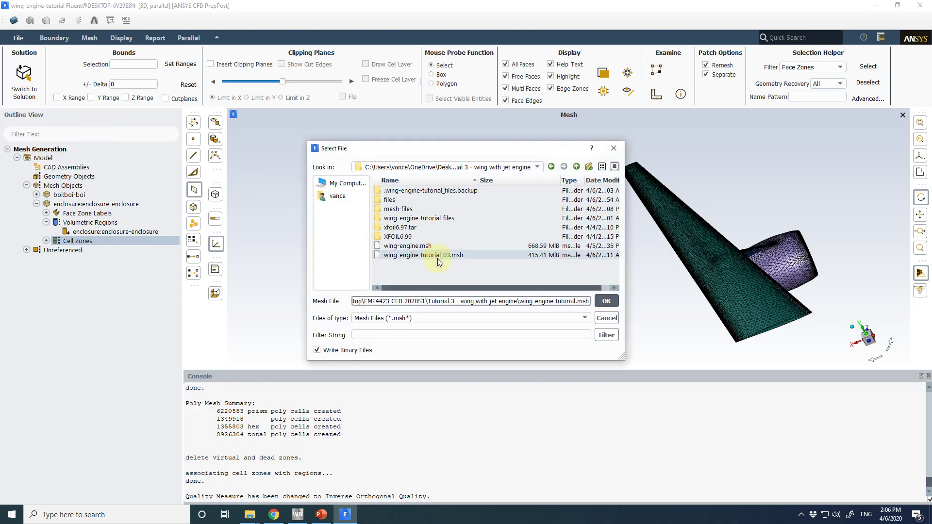
double_click(420, 209)
drag(413, 298, 585, 299)
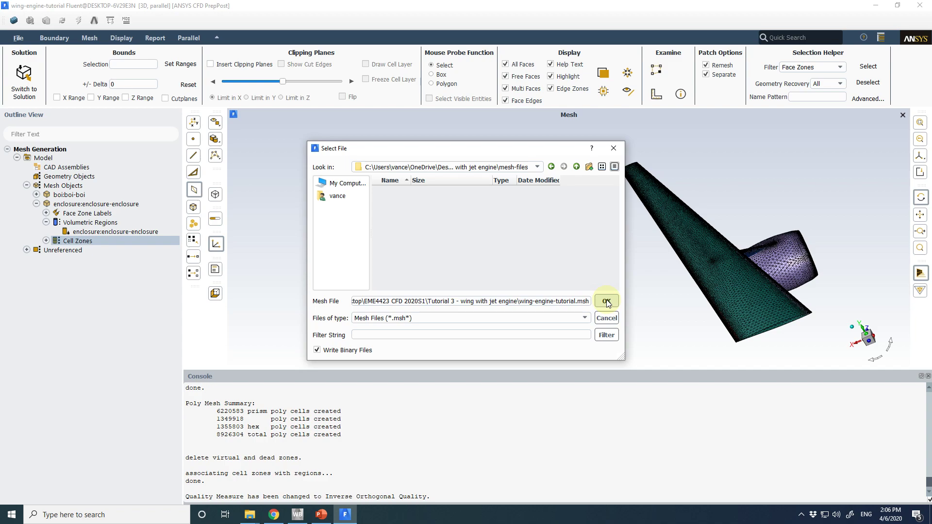
click(545, 305)
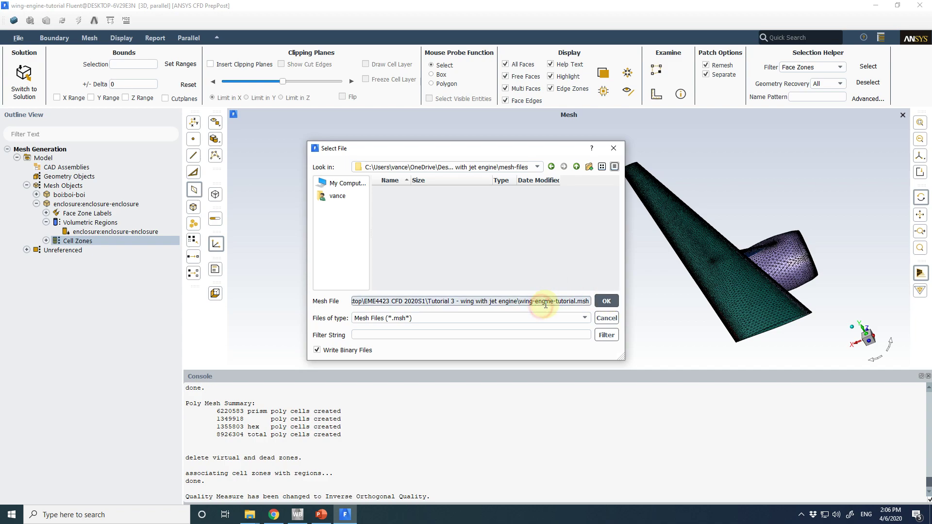
click(519, 301)
drag(519, 301, 233, 302)
key(BackSpace)
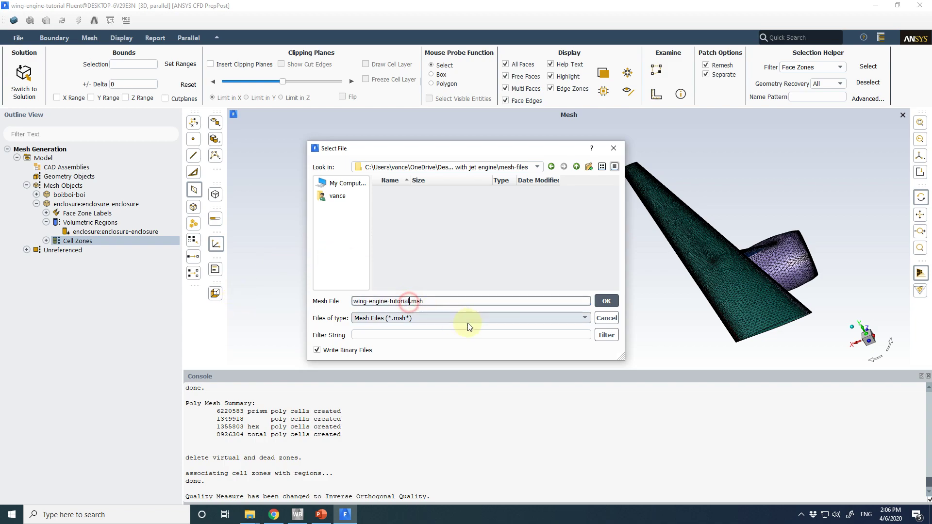
text(-03)
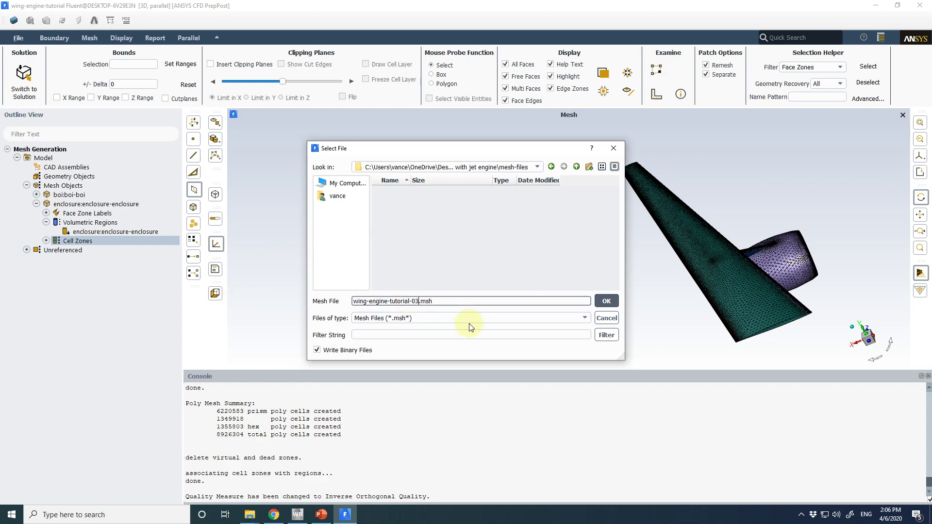
click(610, 301)
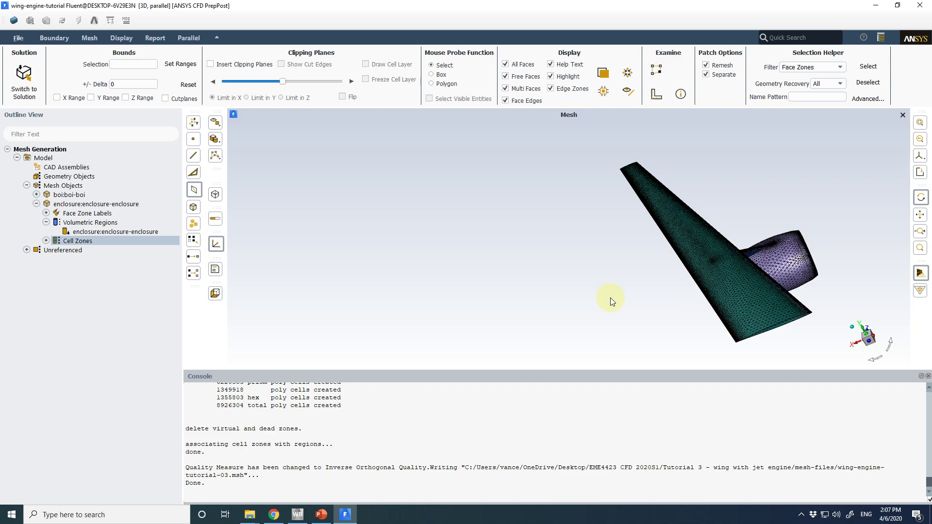
- Draw all boundaries of the enclosure's cell zones and inspect the polyhedral surface mesh on the outer domain
right_click(87, 242)
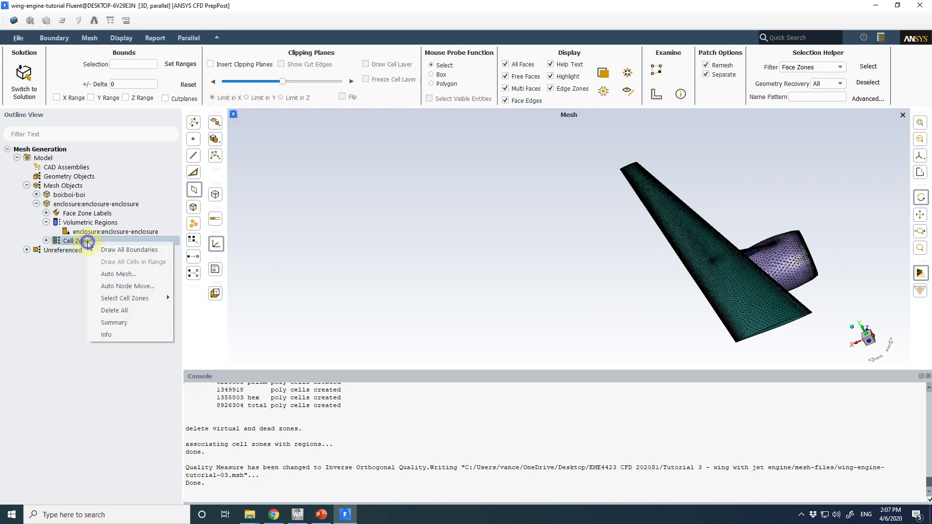
click(124, 253)
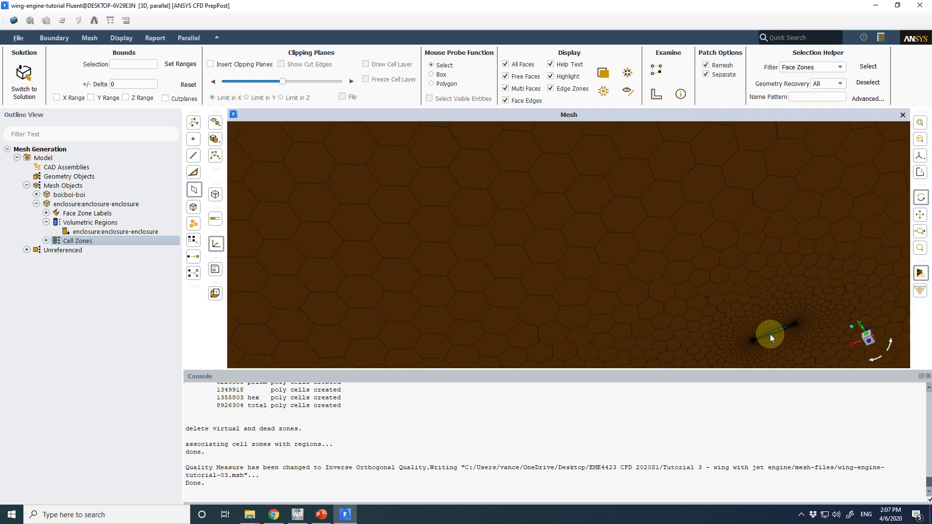
scroll(770, 334, down, 5)
drag(768, 334, 508, 320)
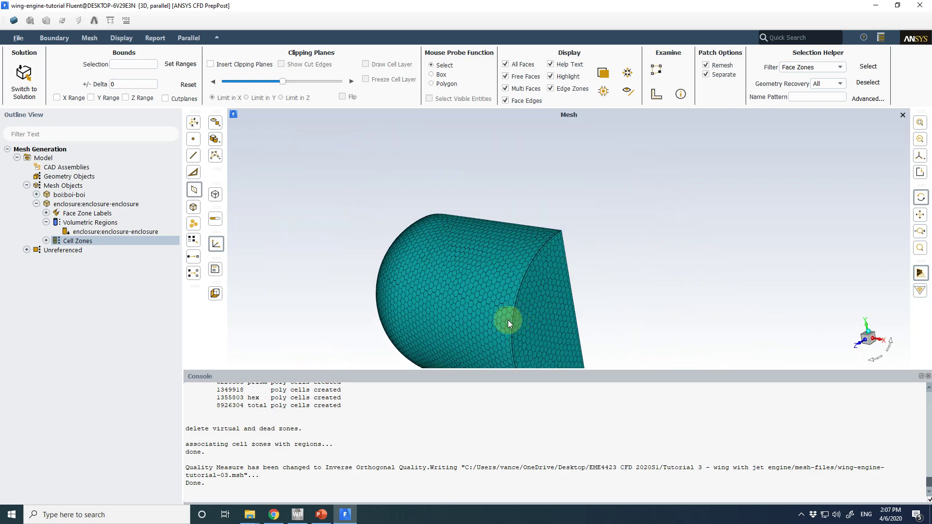
scroll(475, 337, up, 8)
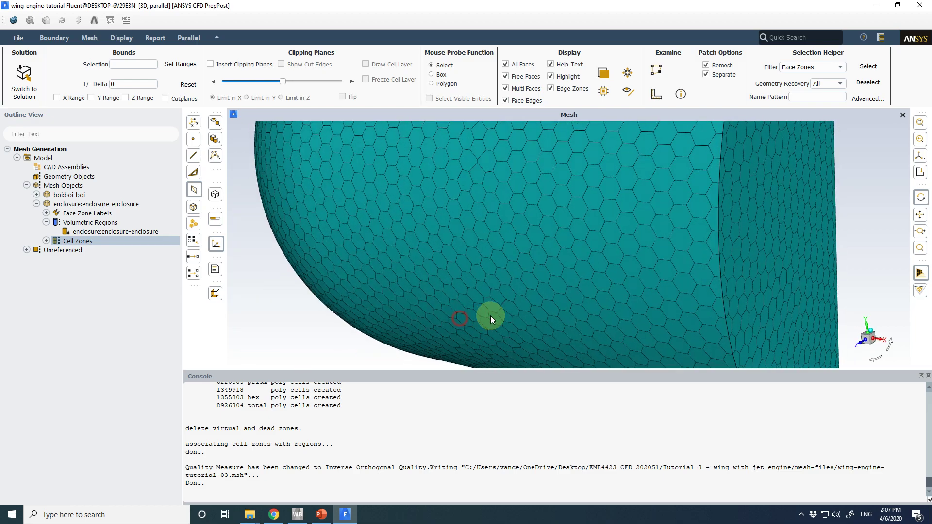
scroll(490, 316, down, 10)
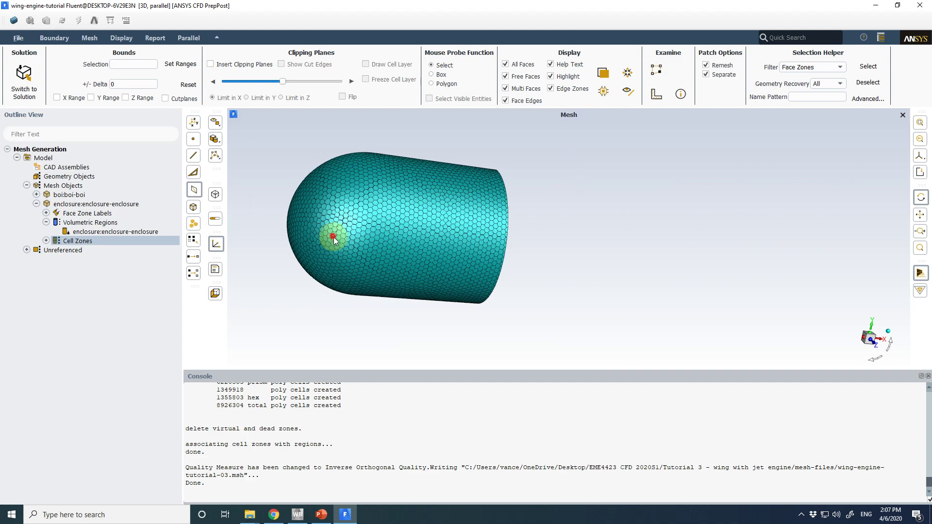
drag(333, 237, 791, 292)
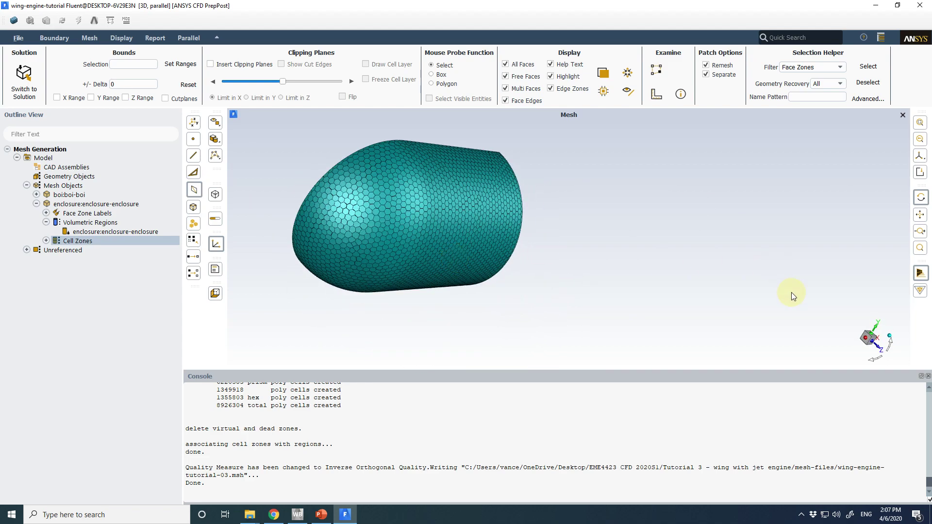
click(891, 338)
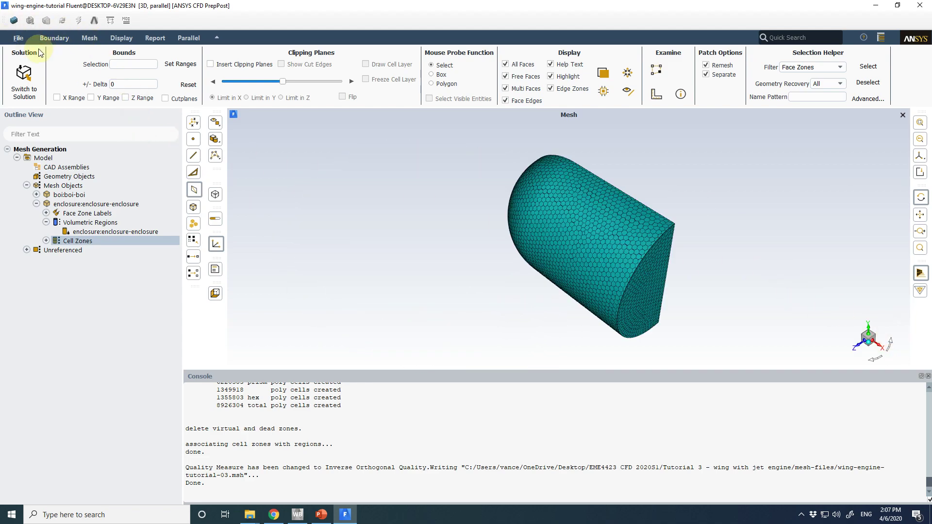
- Switch from meshing to solution mode and enable the energy equation
click(24, 77)
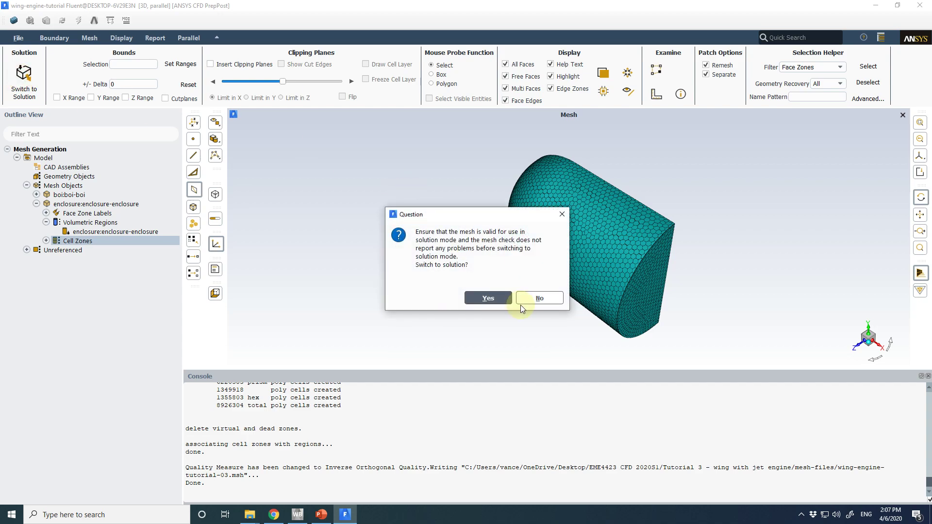
click(497, 296)
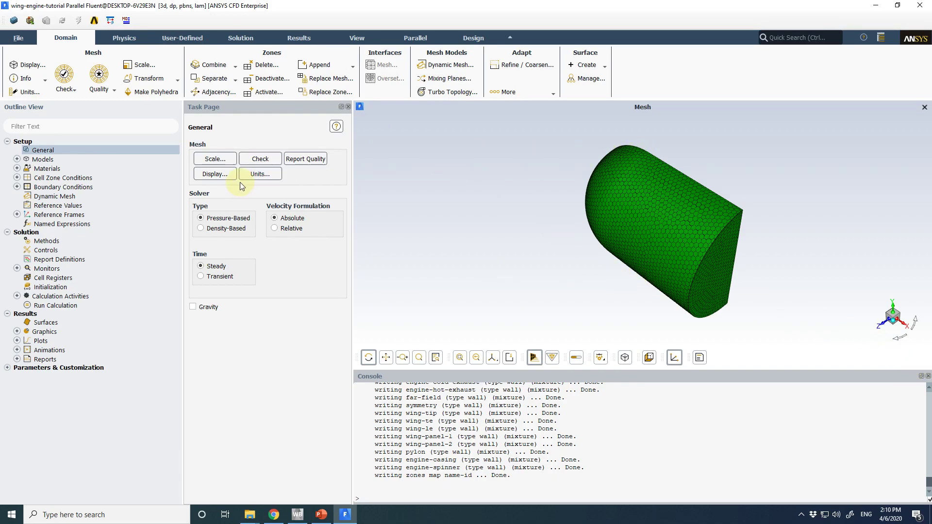
double_click(37, 161)
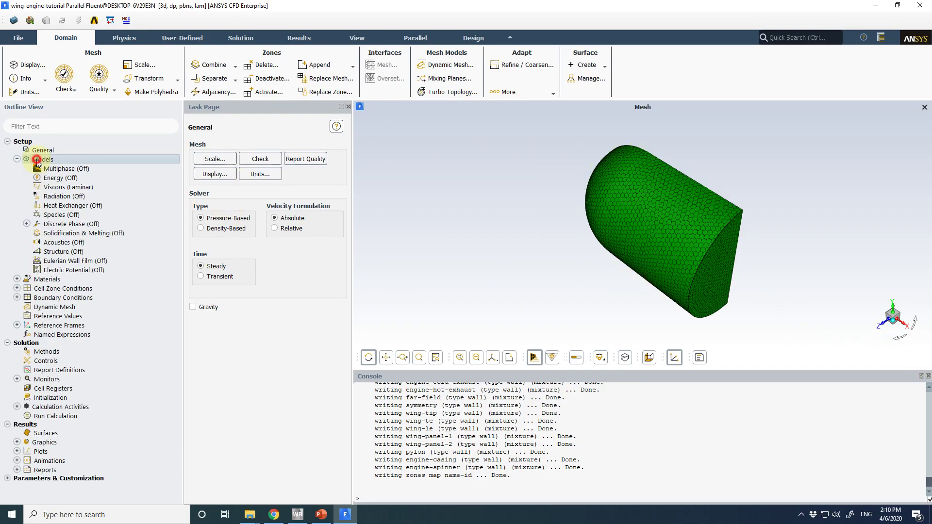
double_click(59, 178)
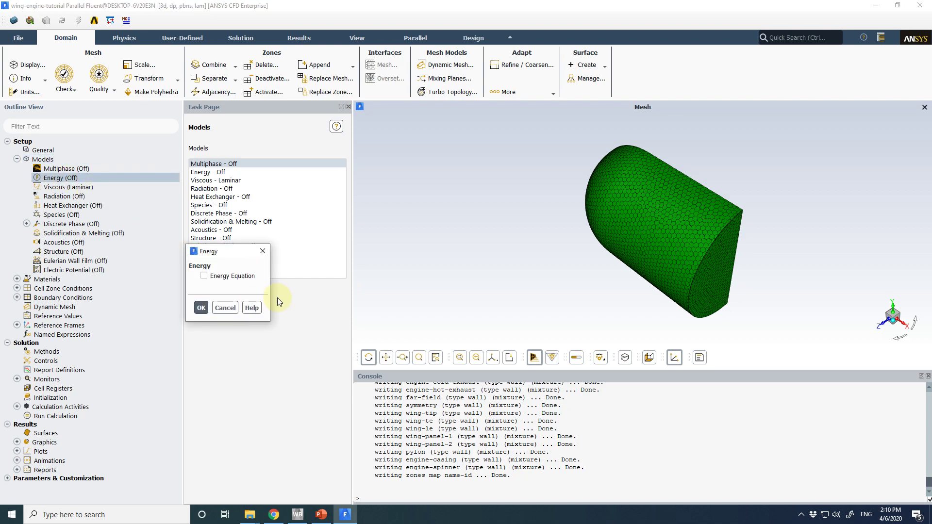
click(234, 276)
click(201, 308)
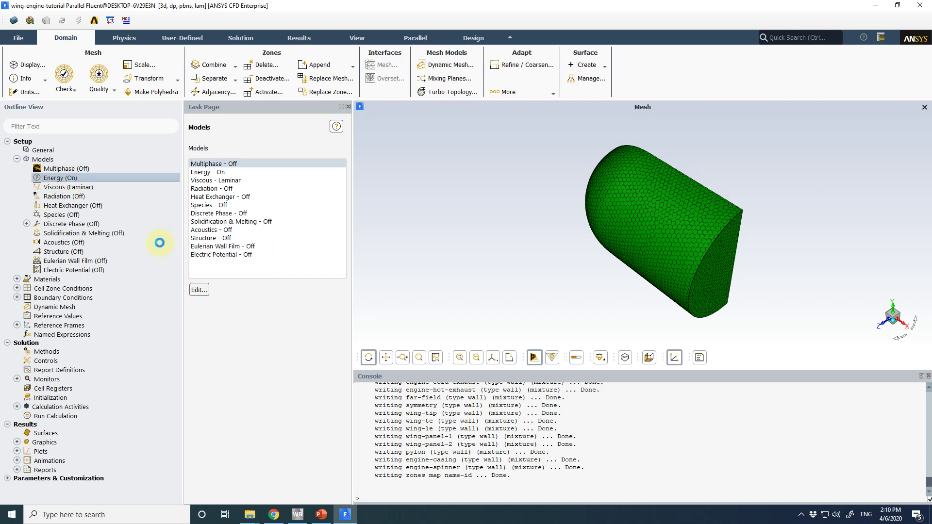
- Set the viscous model to Spalart-Allmaras (1 eqn) with curvature correction enabled
click(84, 188)
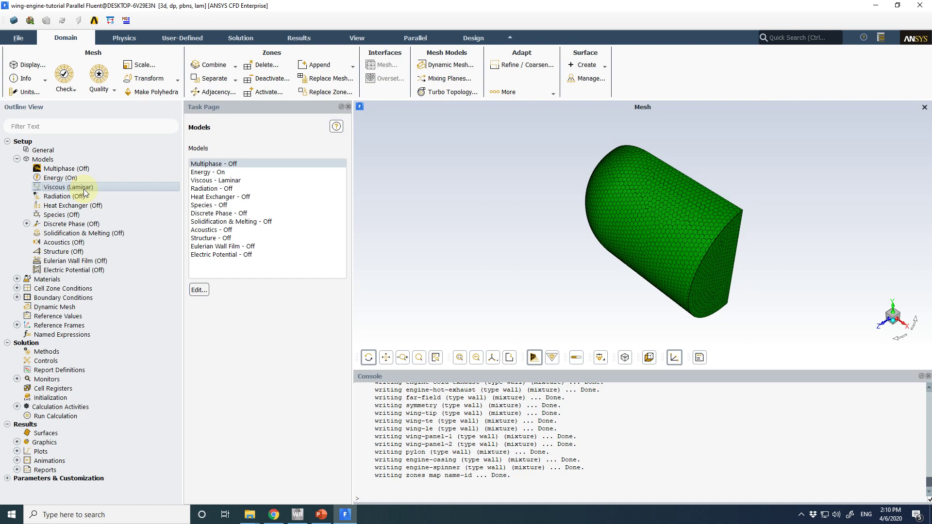
double_click(84, 190)
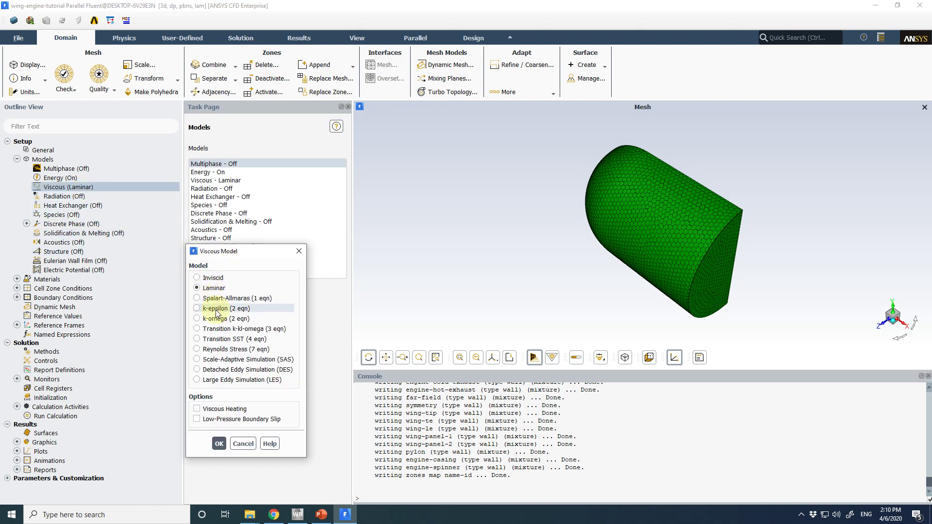
click(237, 296)
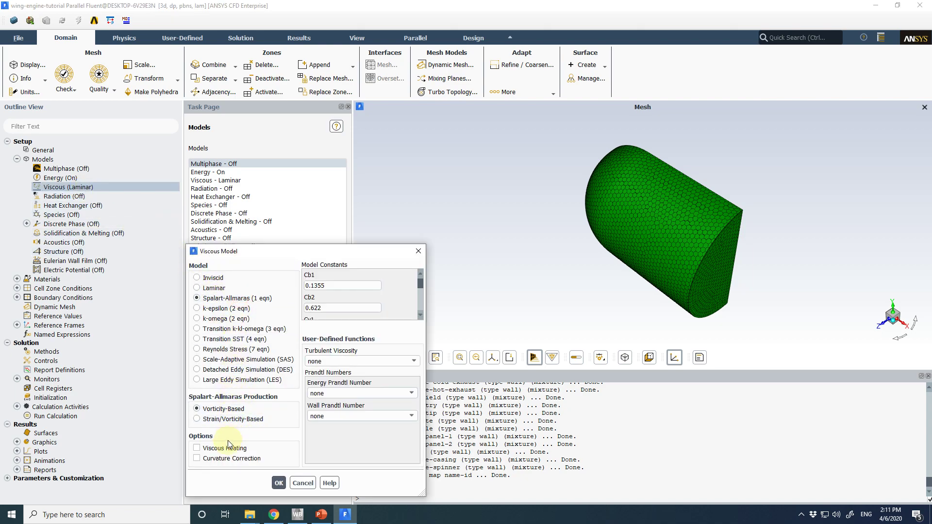
click(223, 459)
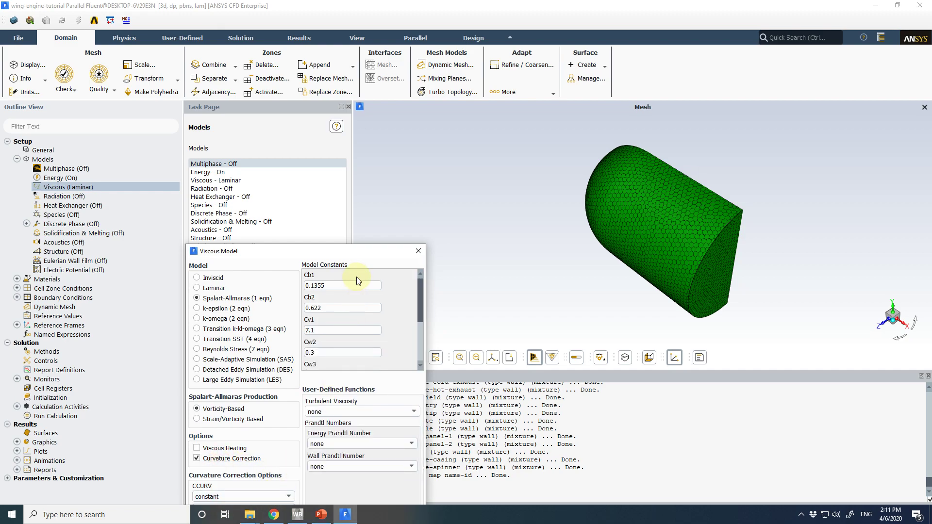
drag(355, 256, 445, 88)
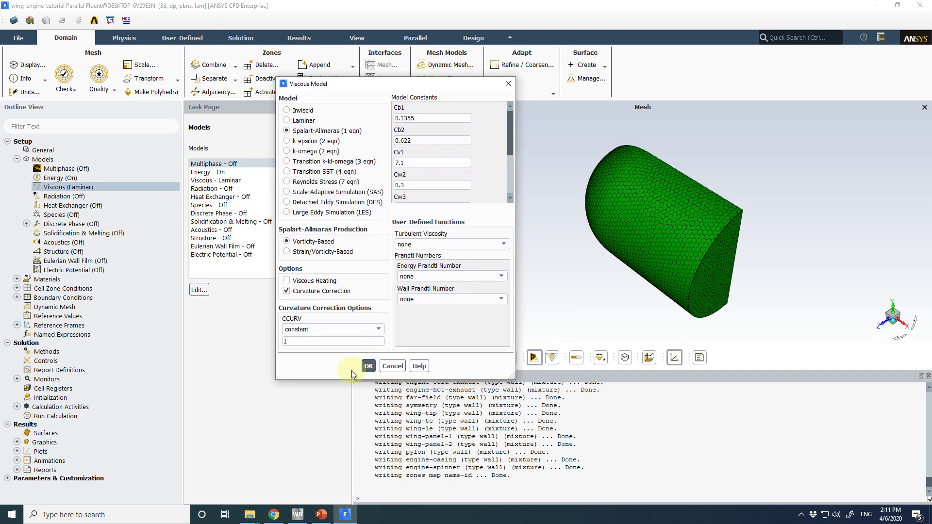
click(370, 365)
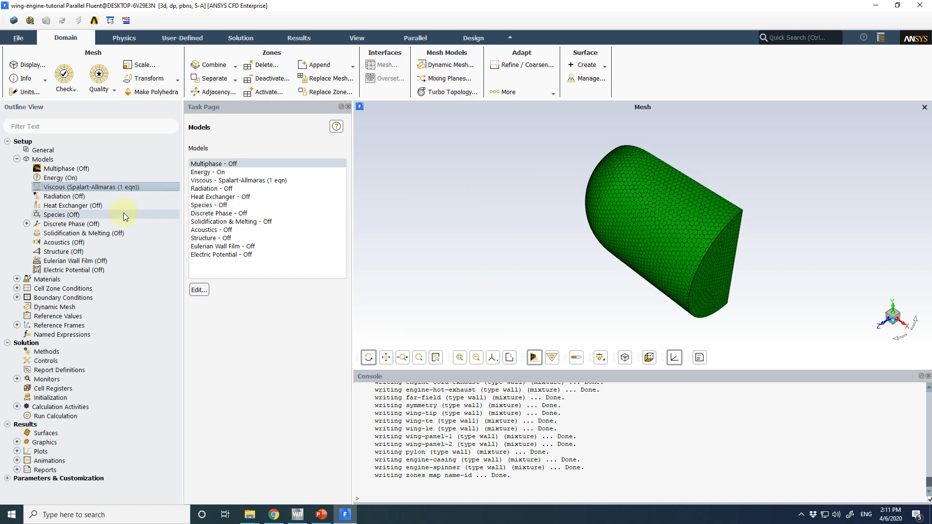
- Open the fluid material air for editing and set its density to ideal-gas
double_click(86, 280)
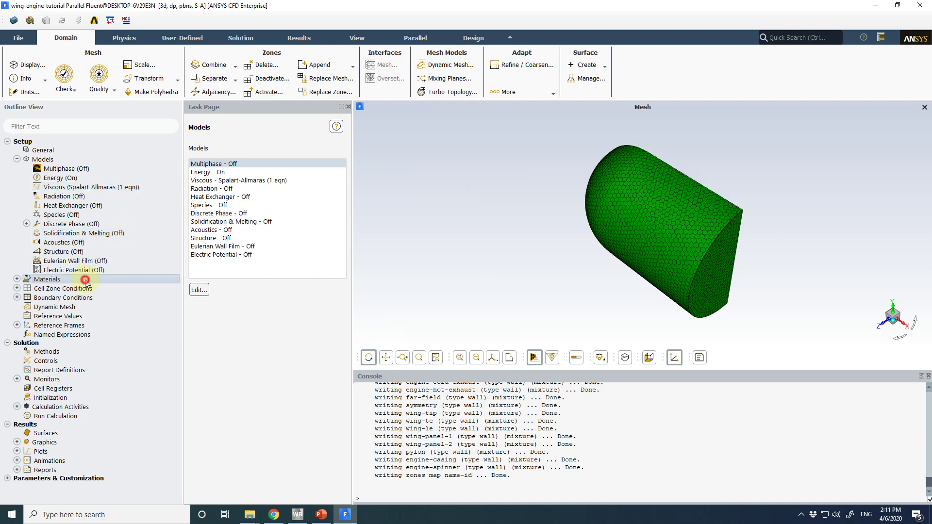
click(82, 290)
double_click(82, 290)
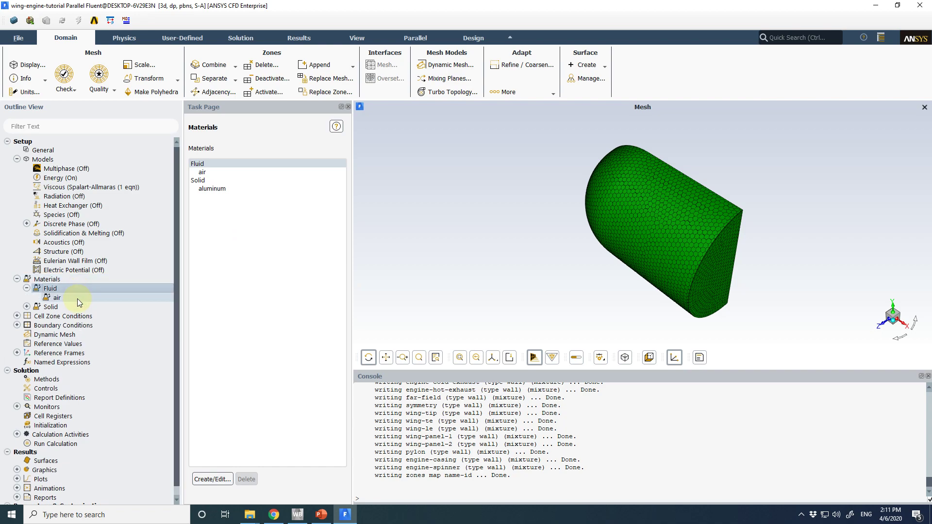
double_click(77, 298)
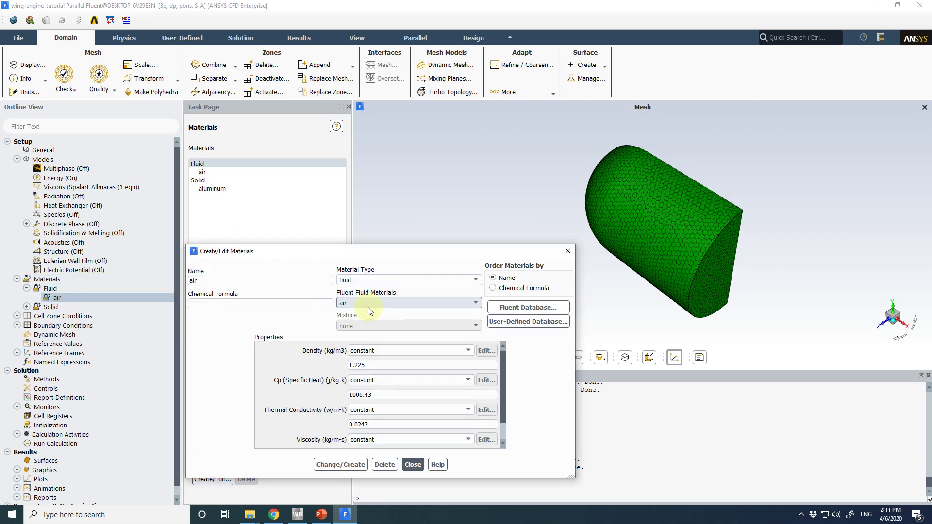
click(392, 349)
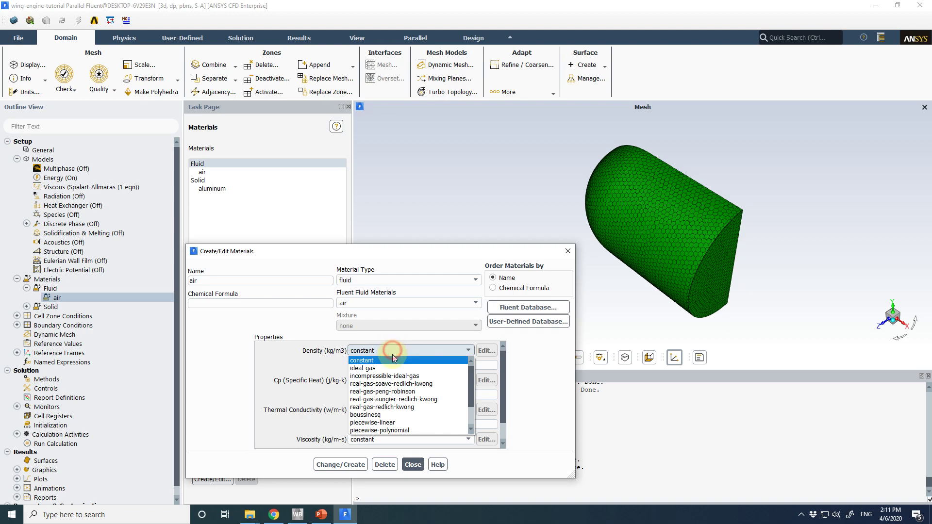
click(392, 364)
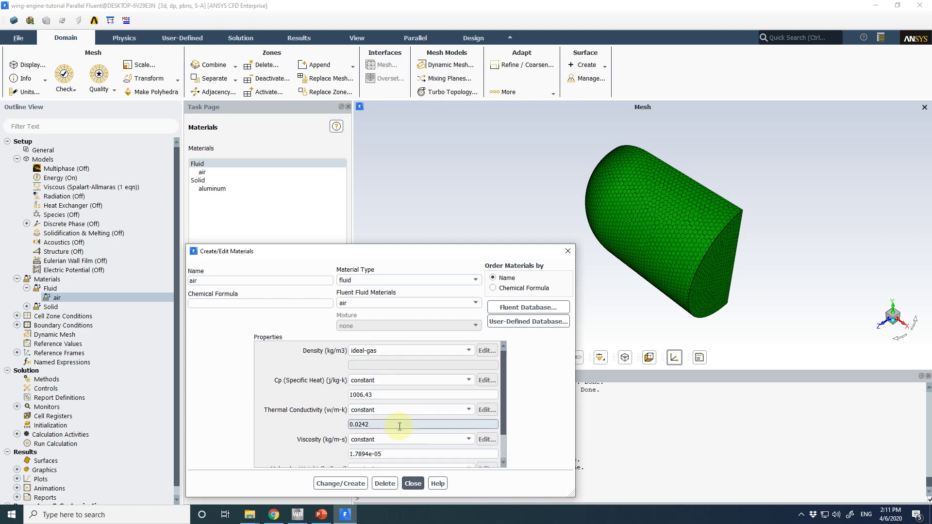
- Set the air viscosity to sutherland with the three coefficient method and apply the material changes
scroll(398, 427, down, 1)
click(373, 407)
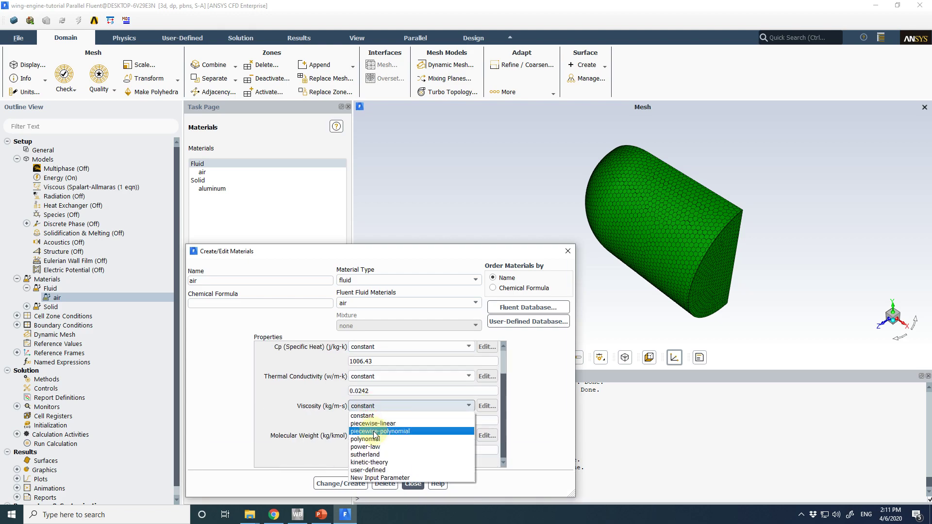
click(373, 454)
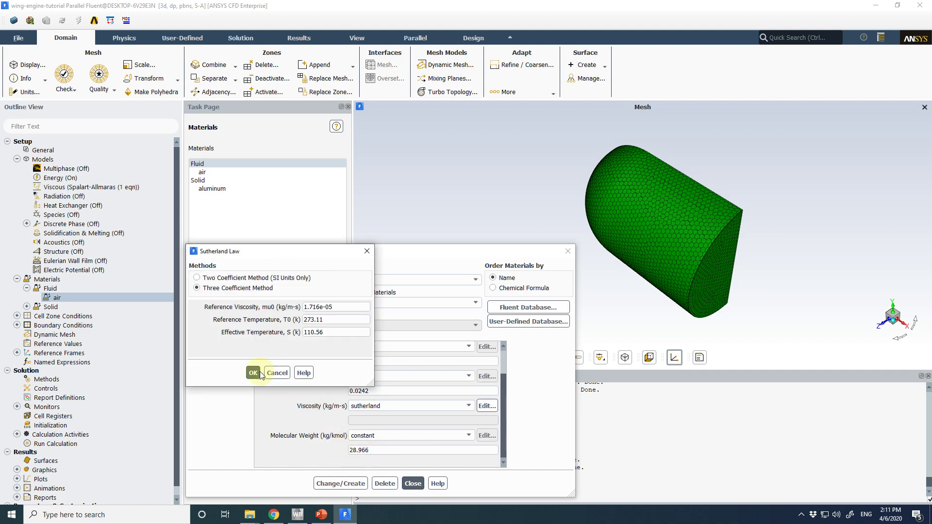
click(253, 375)
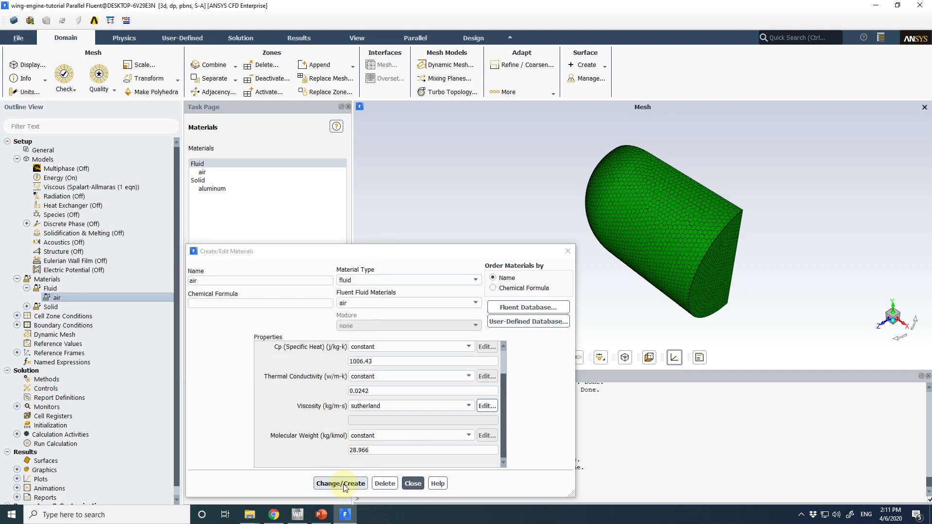
click(341, 483)
click(412, 483)
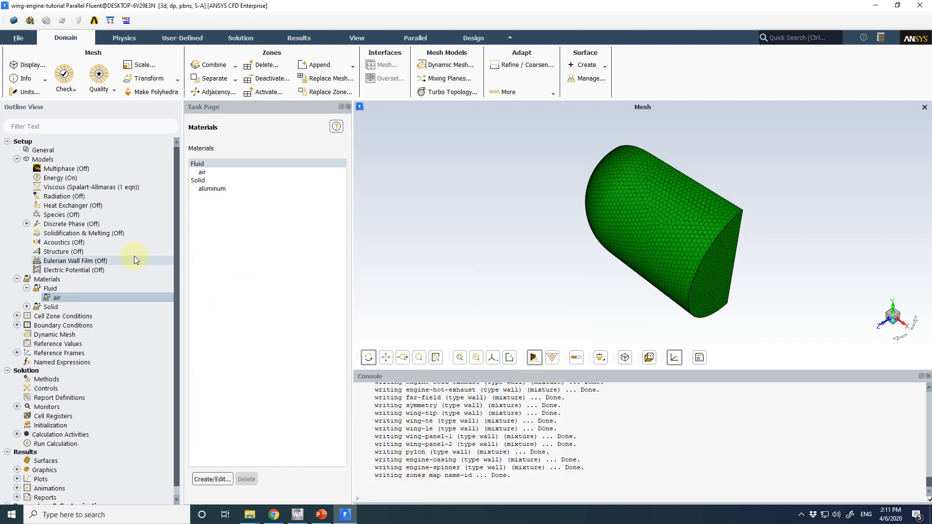
- Open the boundary conditions and select the engine-cold-exhaust wall zone
double_click(80, 326)
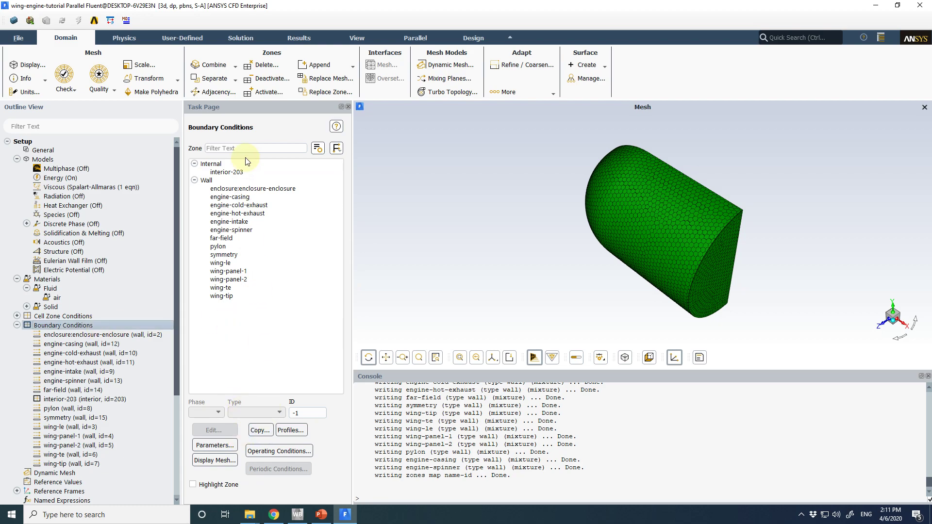
click(243, 196)
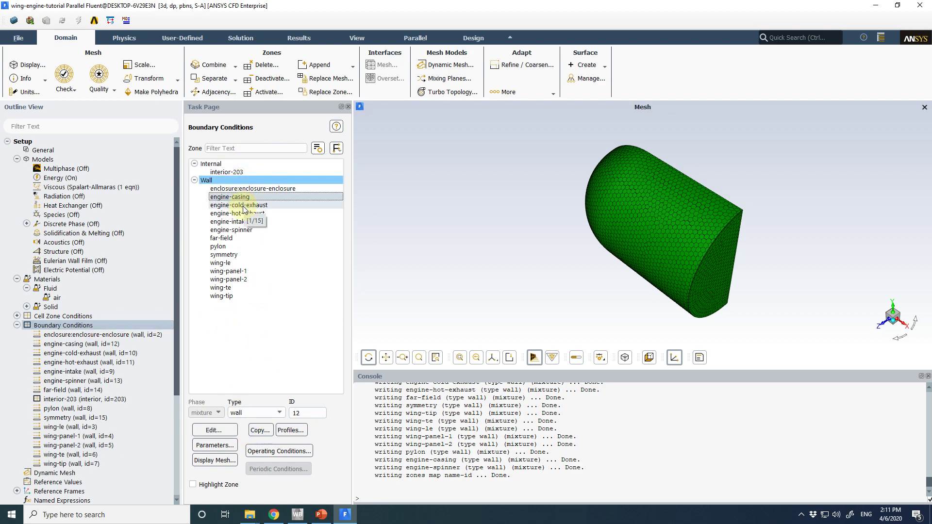
click(248, 206)
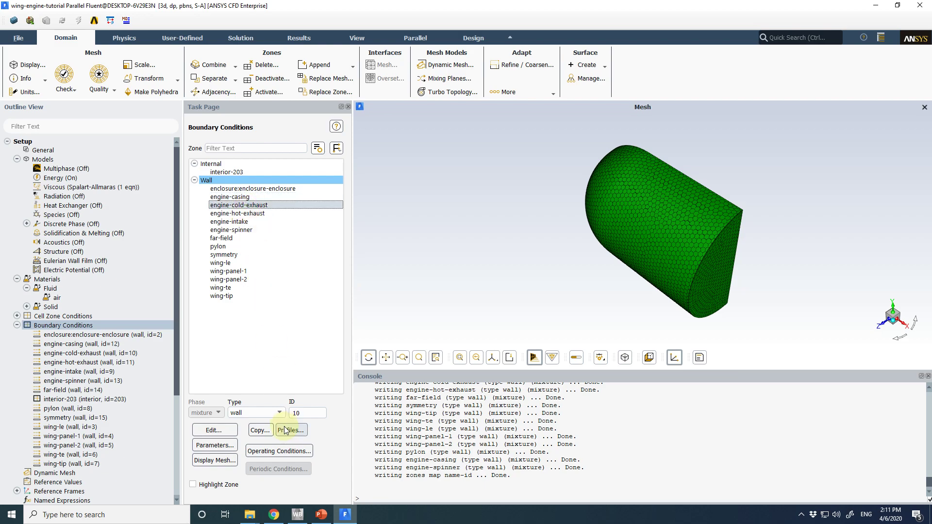
- Try changing the engine-cold-exhaust zone to type mass-flow-outlet
click(266, 413)
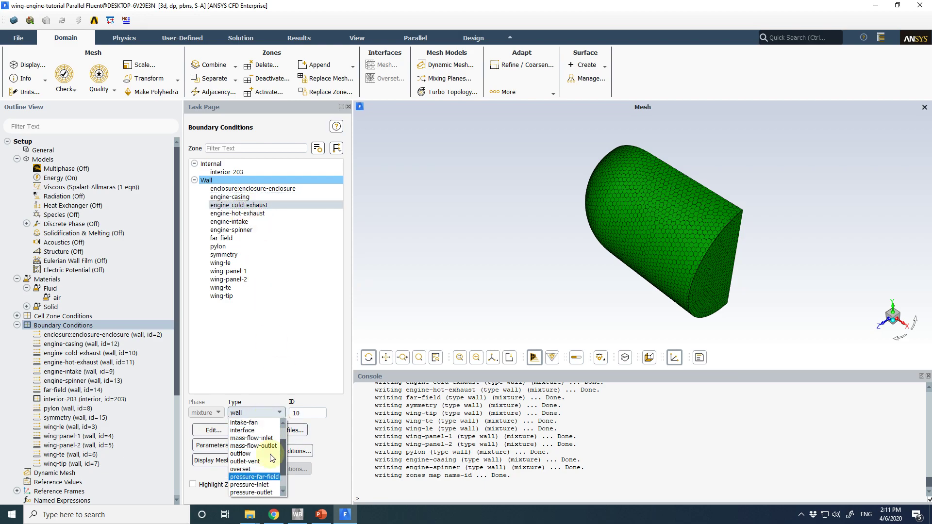
click(271, 446)
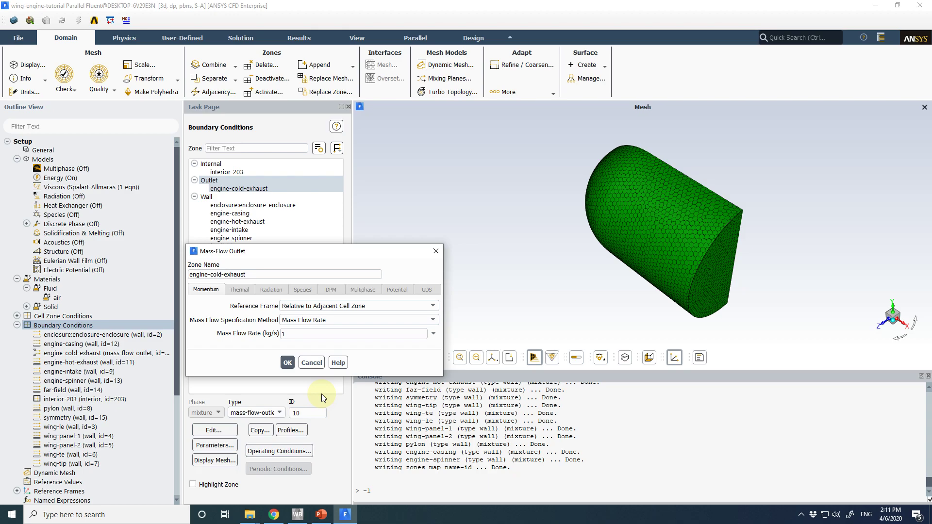
- Switch to PowerPoint, check the turbofan intake and nozzle mass flow rates on the Design Requirements slide, and return to Fluent
click(321, 514)
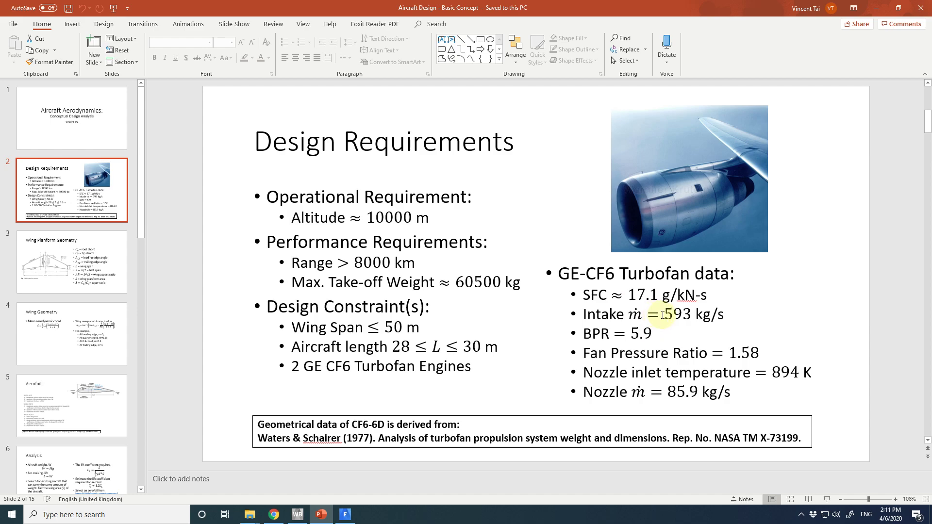
drag(663, 315, 696, 314)
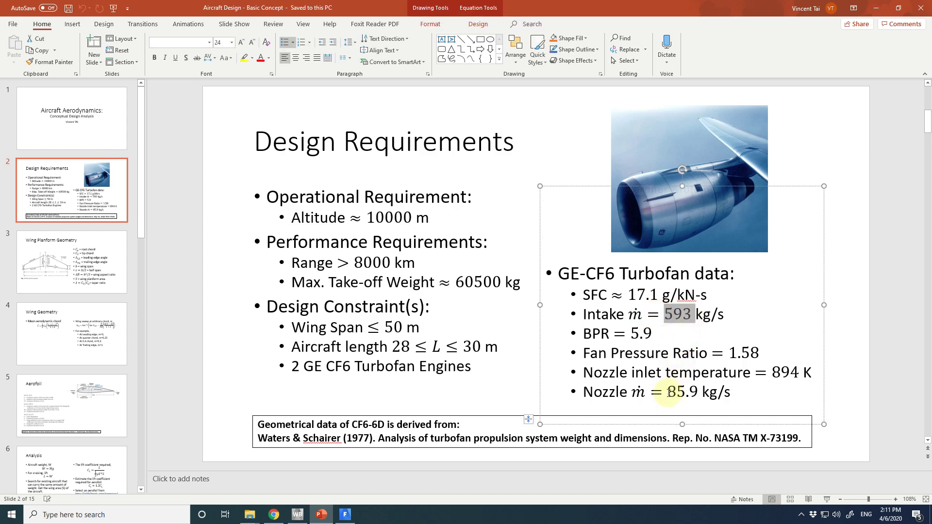
drag(668, 393, 697, 392)
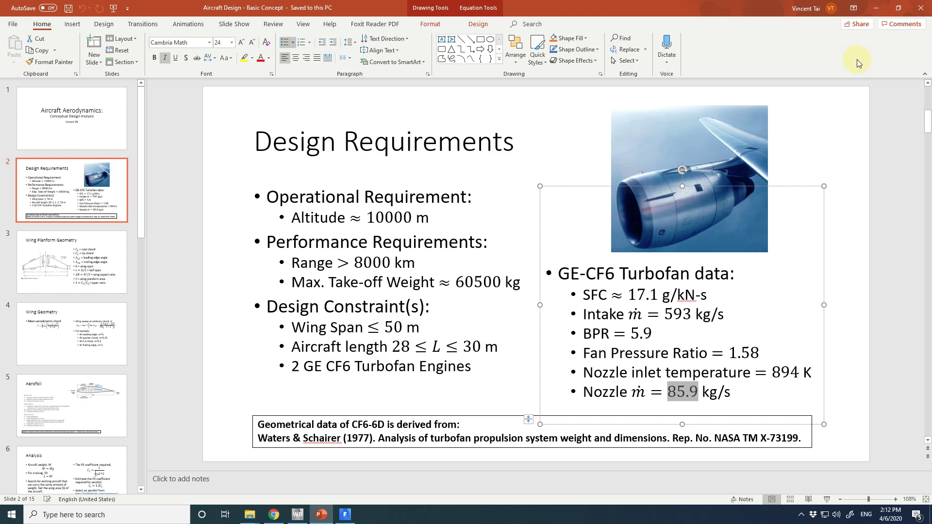
click(877, 8)
double_click(324, 334)
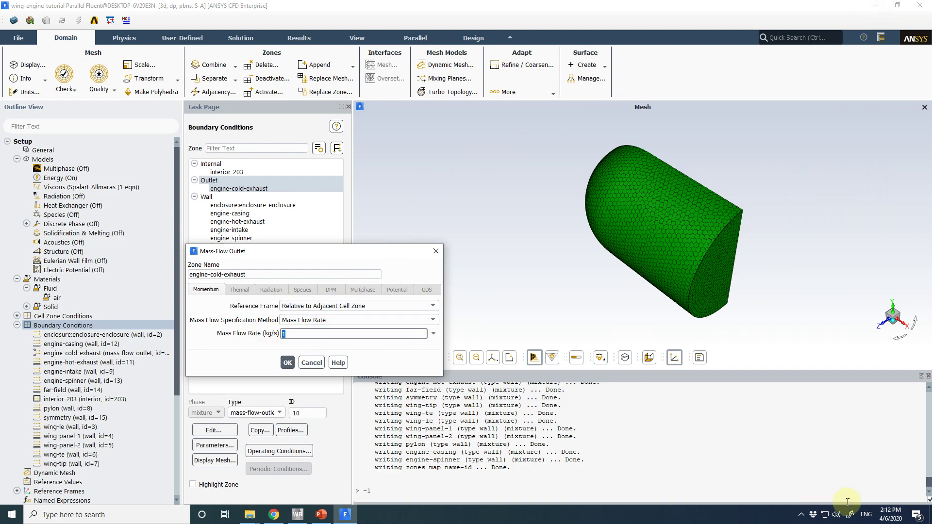
text(50)
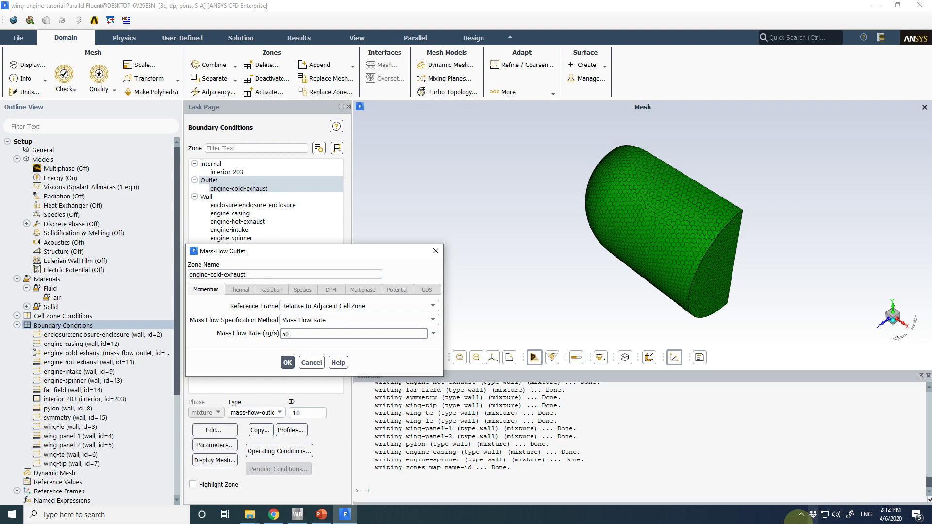
click(319, 361)
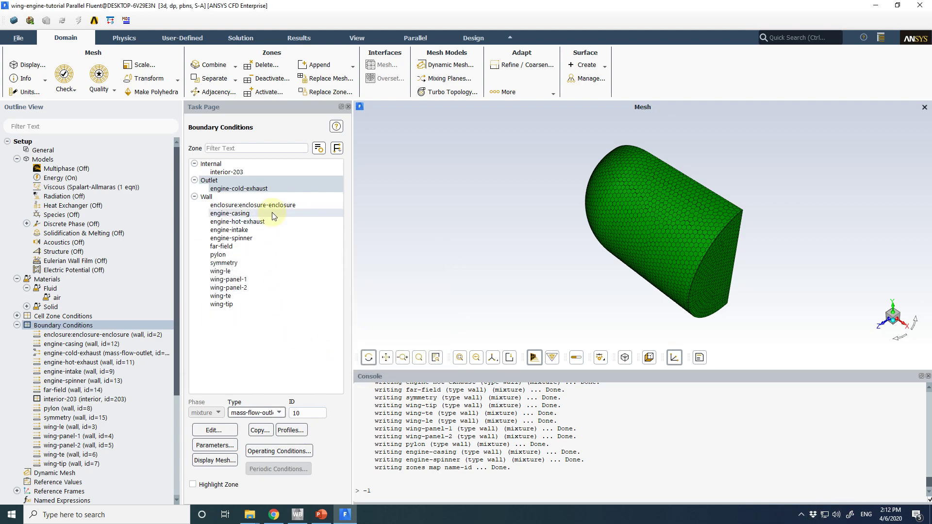
- Change engine-cold-exhaust to type mass-flow-inlet and set its mass flow rate to 507.5 kg/s
click(253, 413)
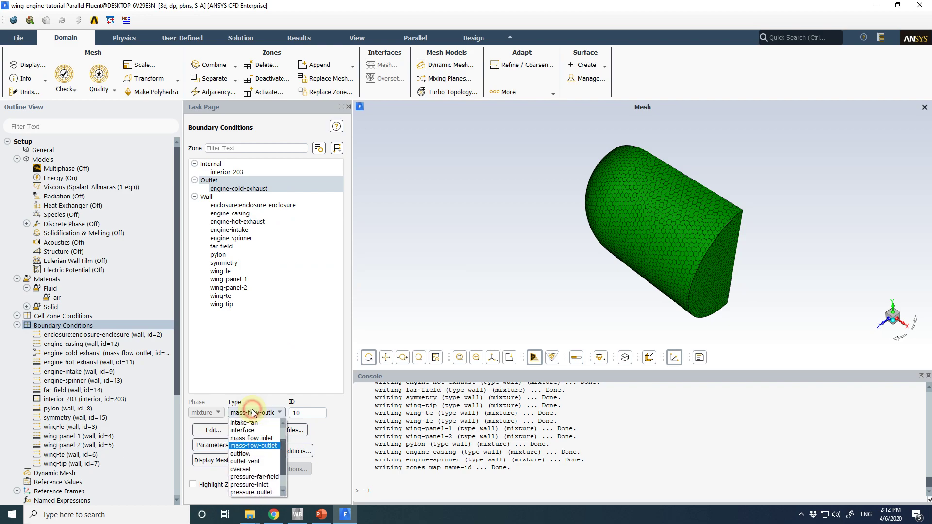
click(260, 438)
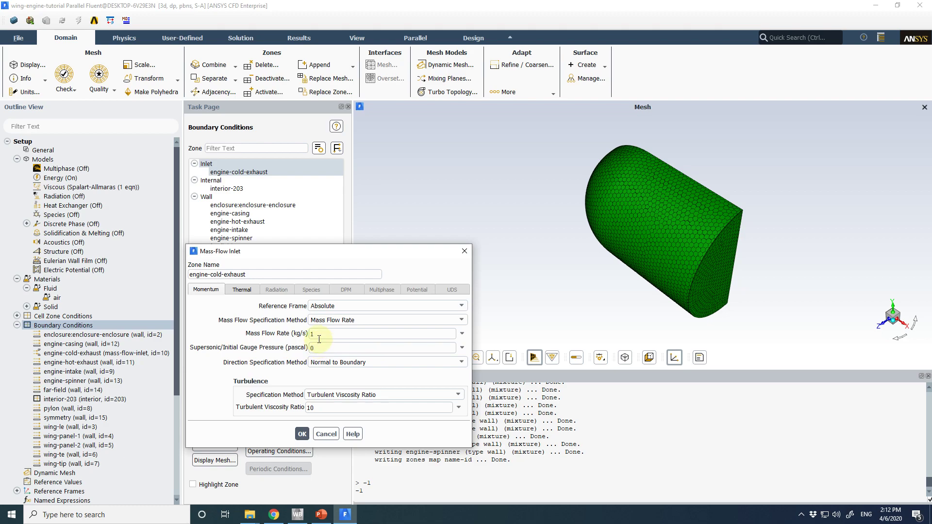
double_click(314, 334)
text(507)
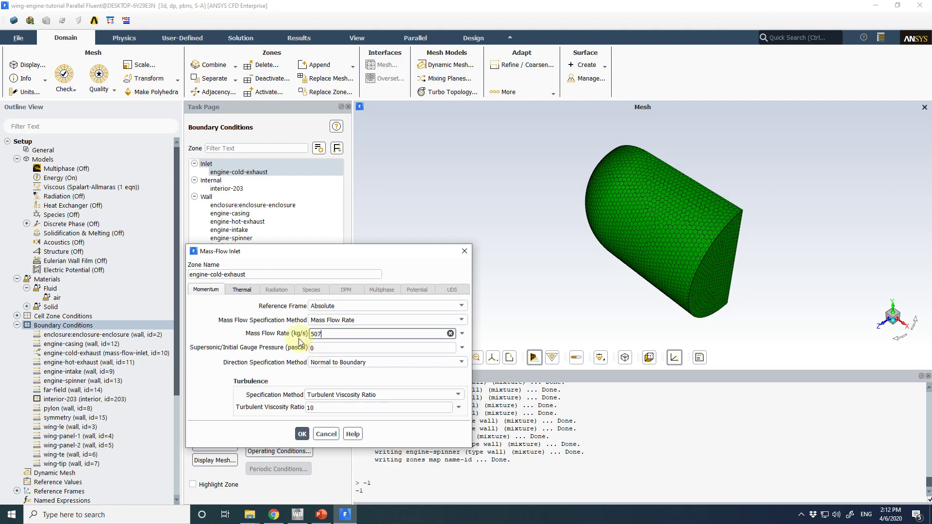
text(.5)
- Set the total temperature of the engine-cold-exhaust inlet to 350 K and accept the boundary condition
click(232, 290)
double_click(255, 306)
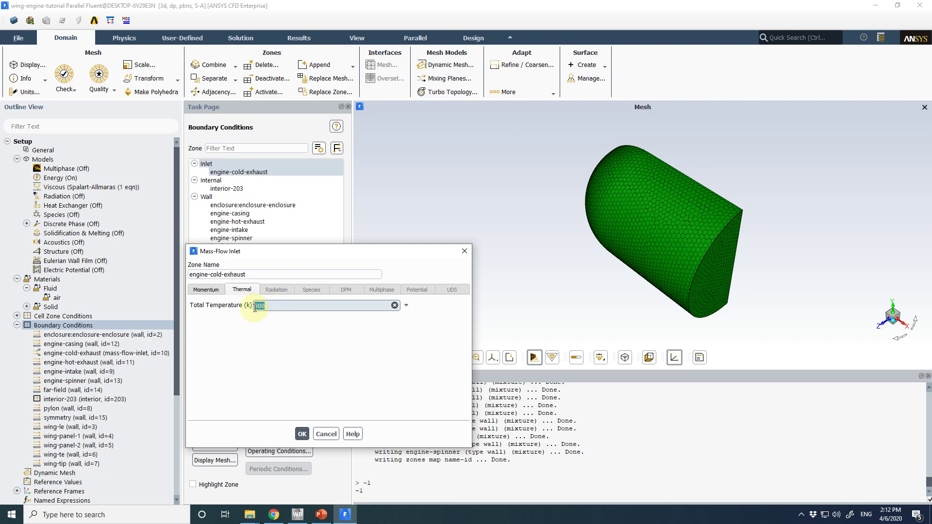
text(35)
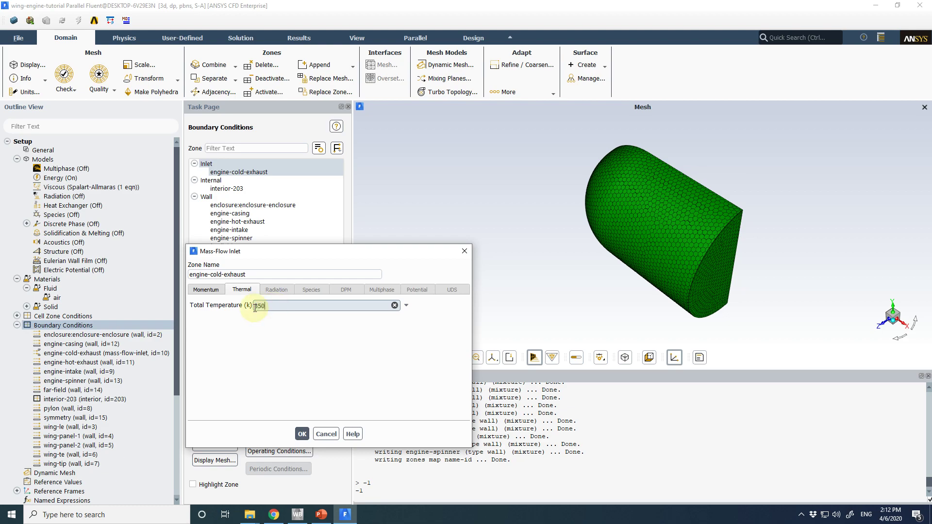
click(302, 434)
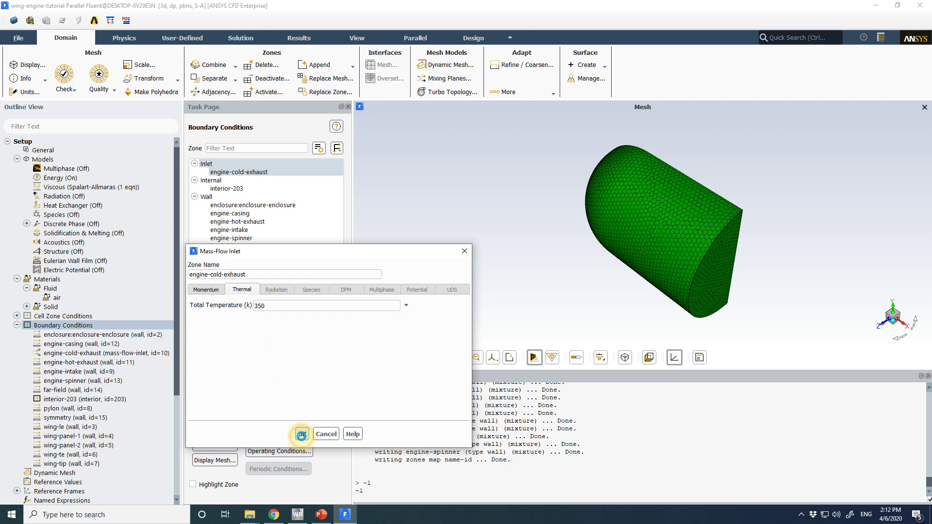
- Change the engine-hot-exhaust zone from wall to type mass-flow-inlet
click(233, 221)
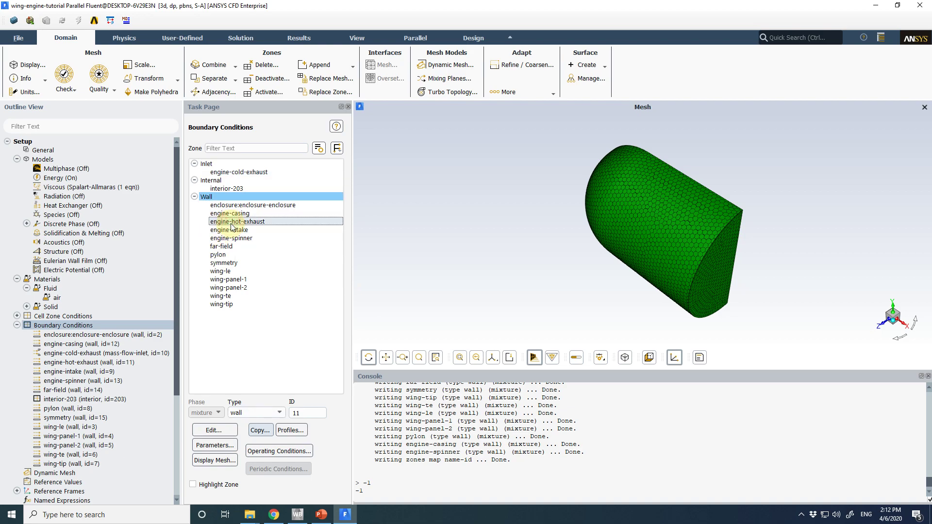
click(257, 412)
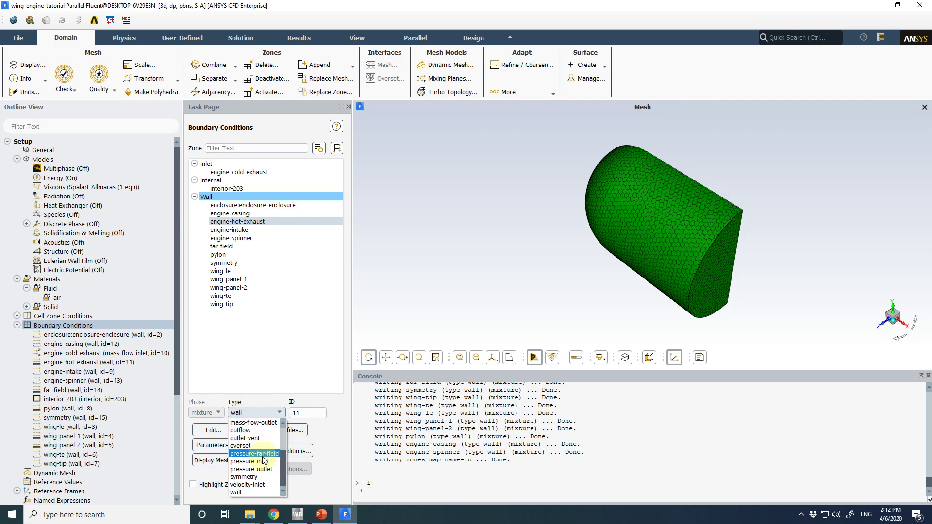
scroll(267, 437, up, 3)
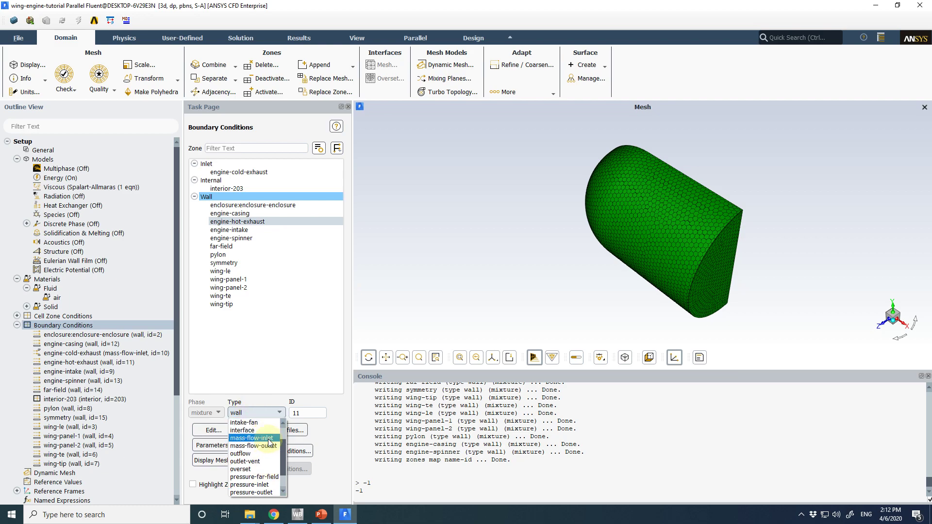
click(268, 438)
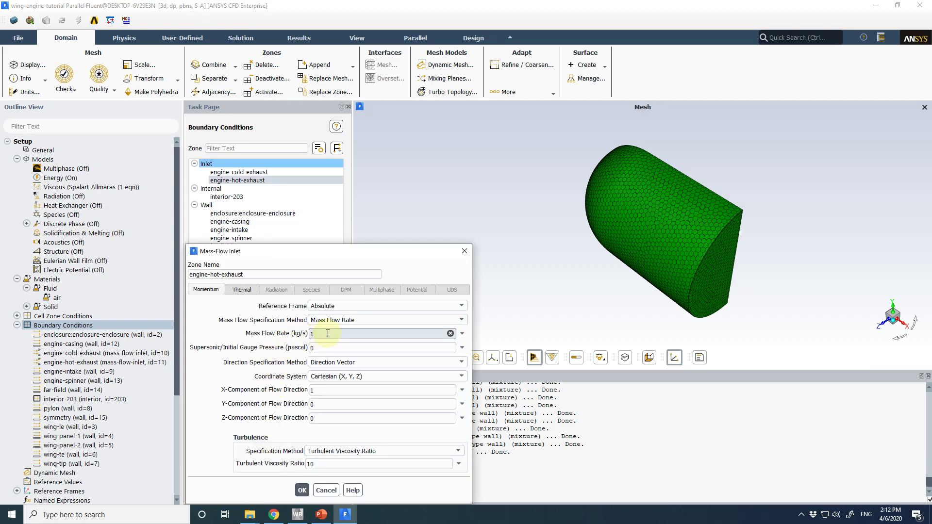
- Check the nozzle mass flow on the PowerPoint slide and set the engine-hot-exhaust mass flow rate to 85.9 kg/s in Fluent
double_click(327, 334)
click(321, 515)
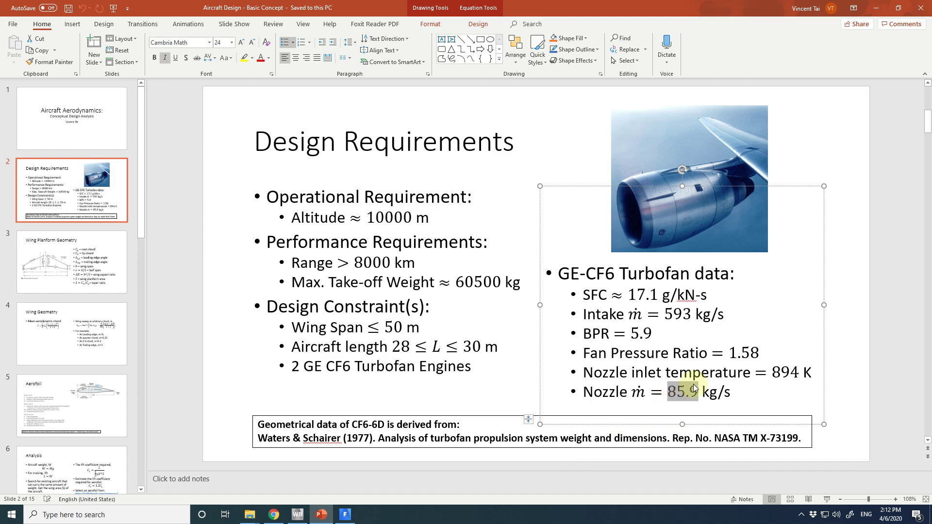
click(877, 9)
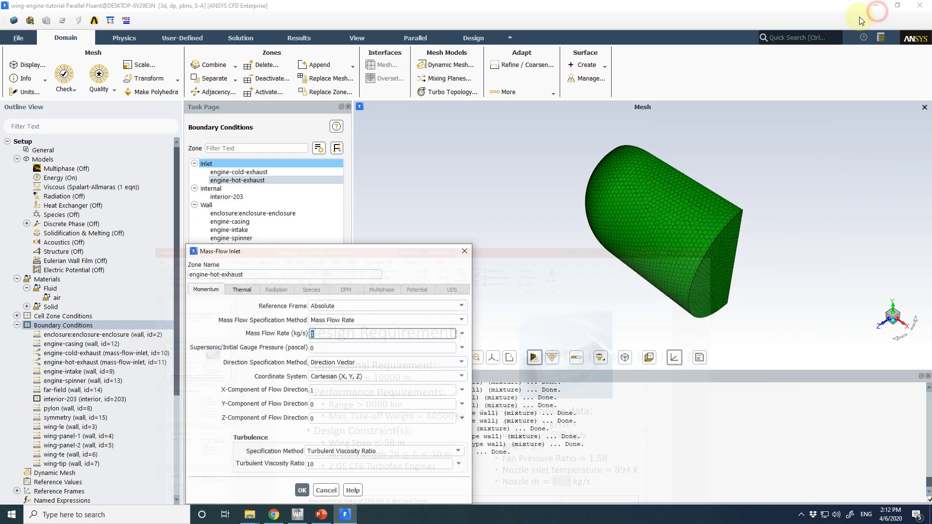
text(85.)
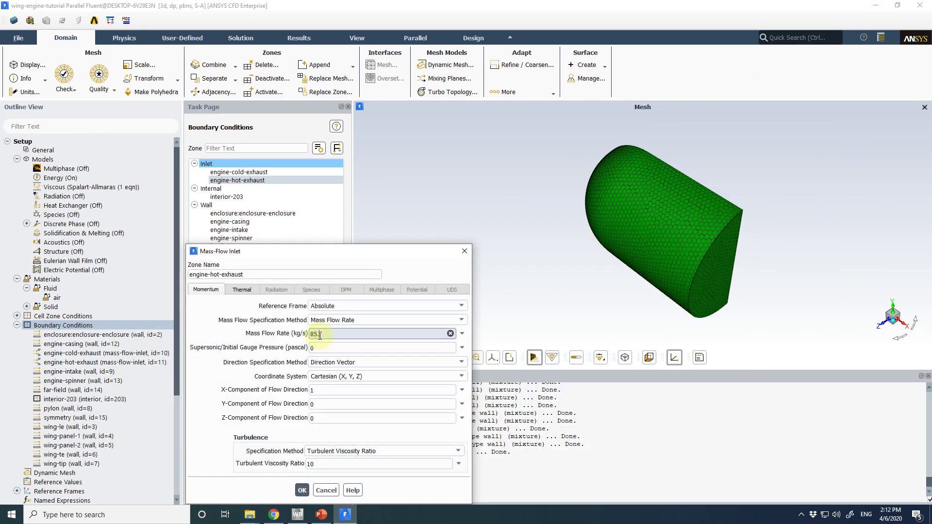
text(9)
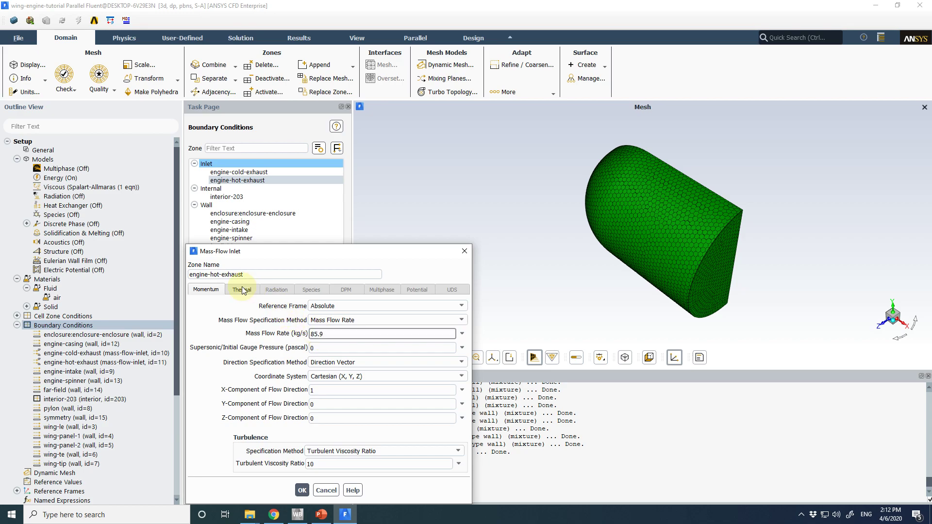
- Set the engine-hot-exhaust total temperature to 894 K from the nozzle data on the PowerPoint slide and accept the boundary condition
click(242, 290)
double_click(261, 306)
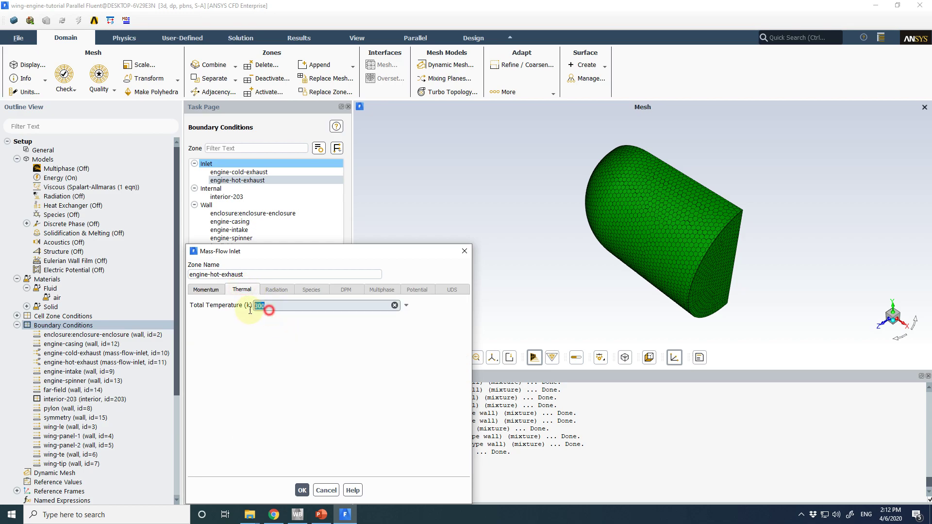
click(321, 515)
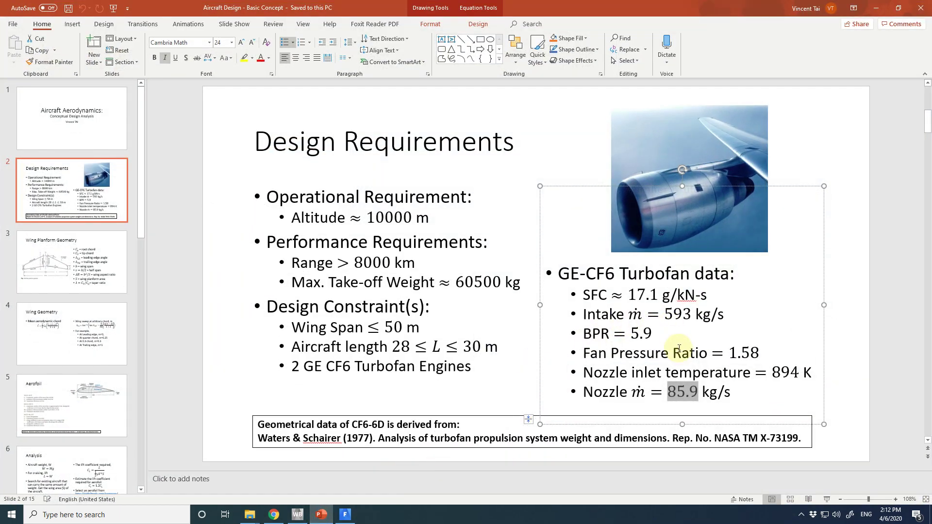
click(344, 514)
text(894)
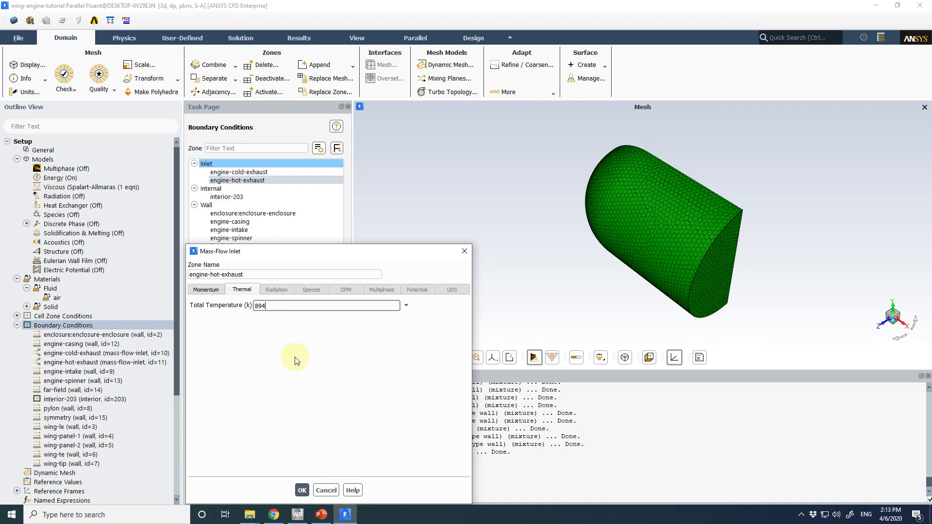
click(302, 489)
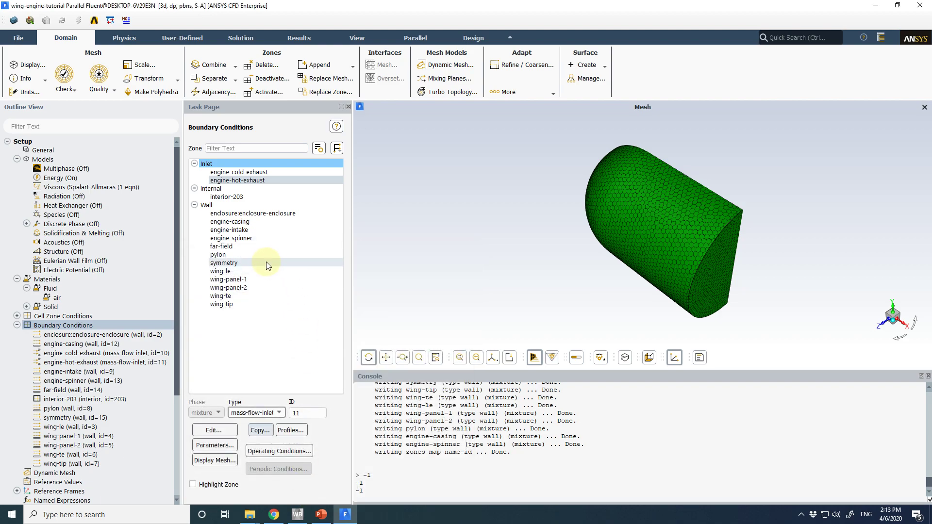
- Change the engine-intake zone from wall to type mass-flow-outlet
click(259, 230)
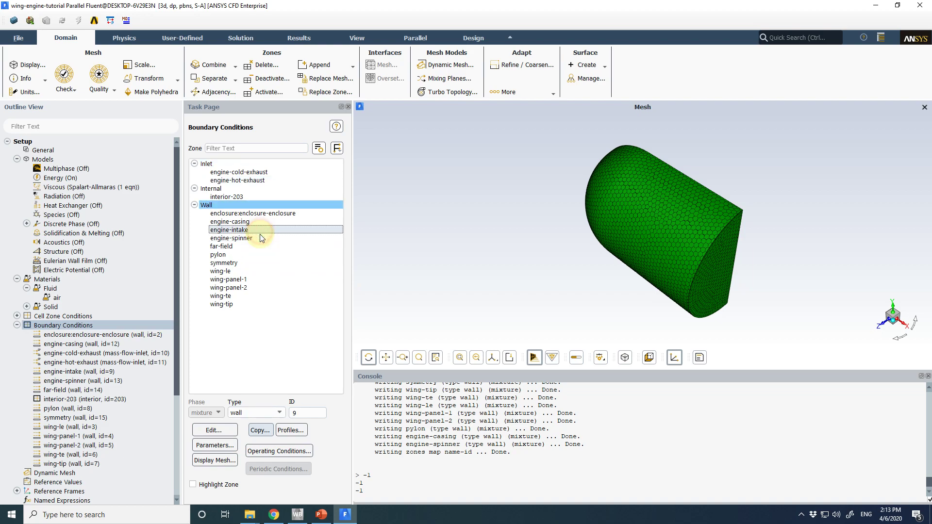
click(258, 414)
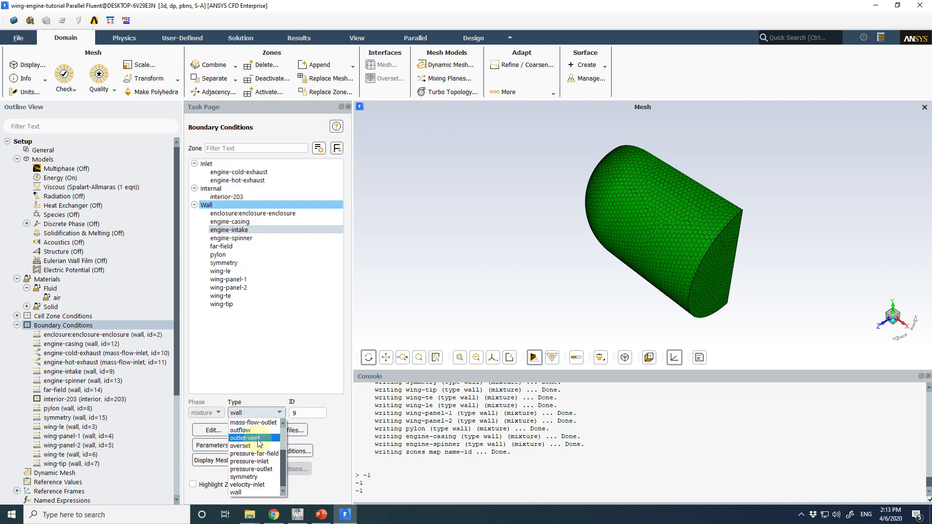
scroll(271, 459, up, 1)
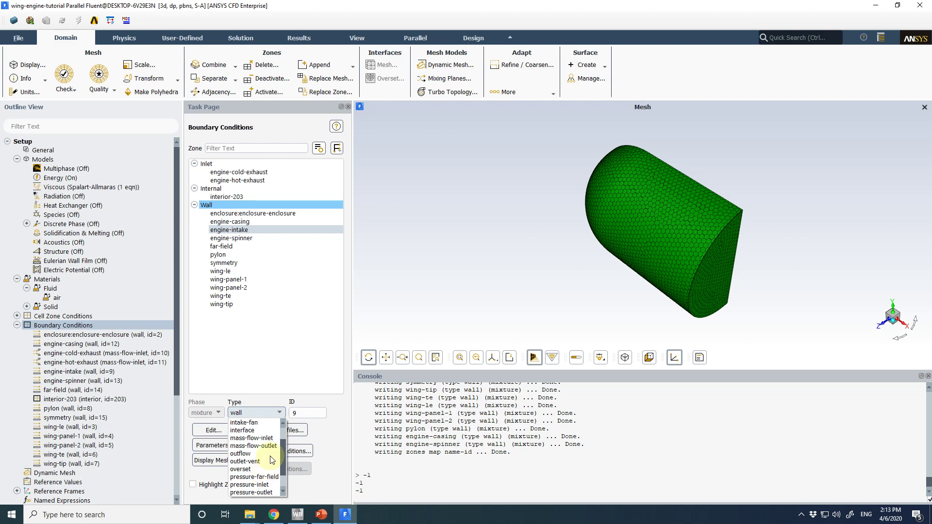
click(252, 431)
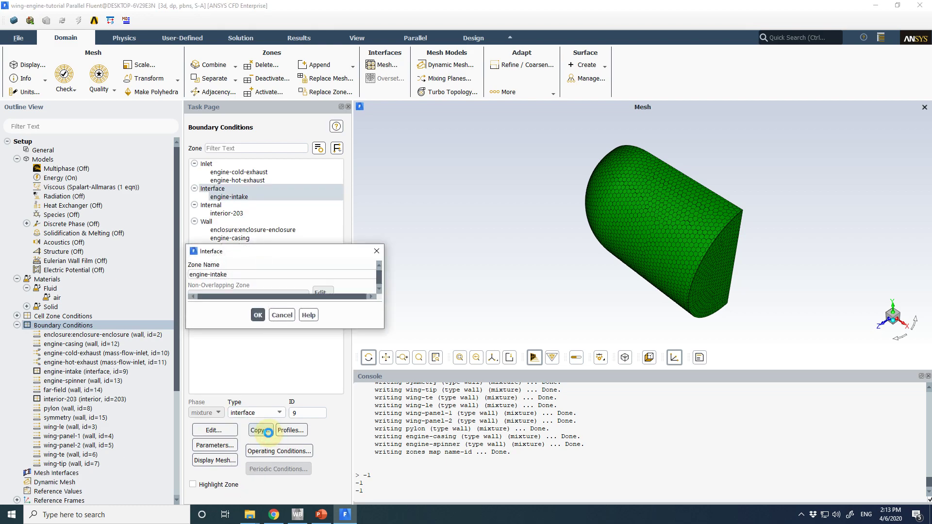
click(284, 318)
click(279, 412)
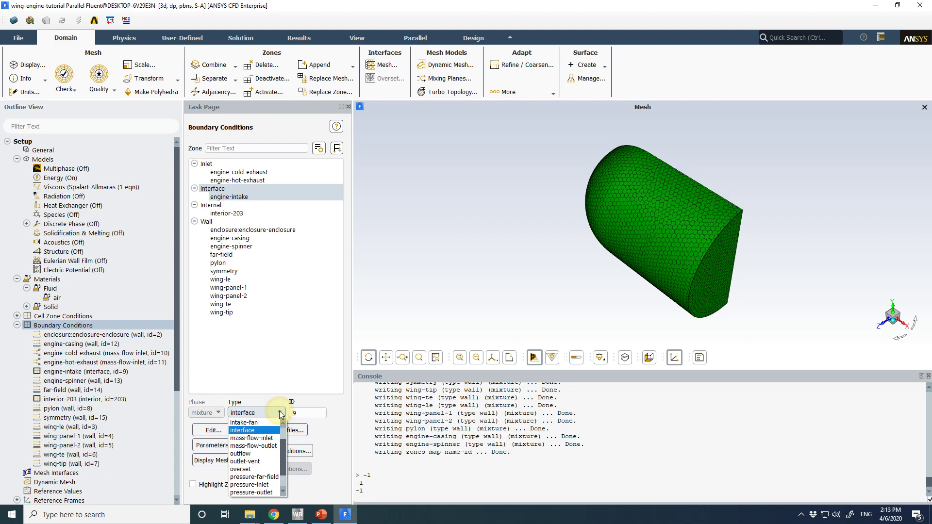
click(273, 445)
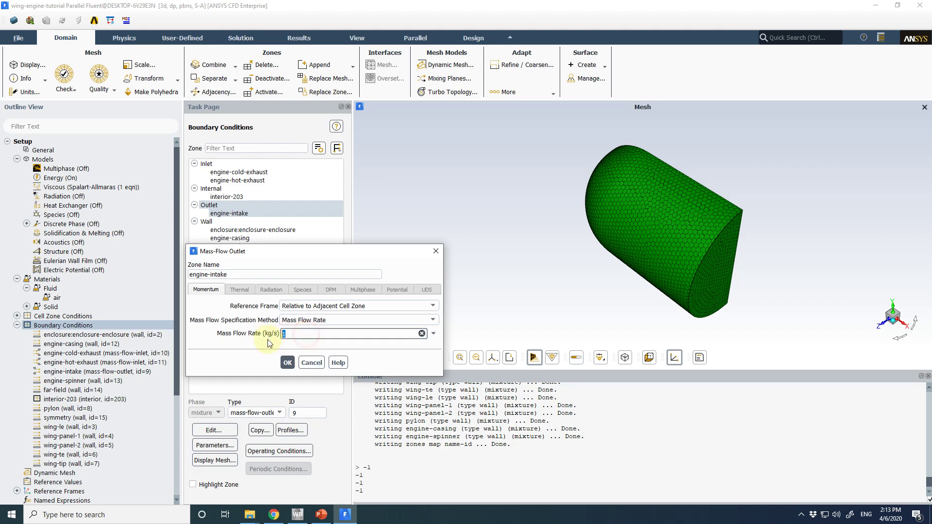
- Check the intake mass flow on the PowerPoint slide, set the engine-intake mass flow rate to 593 kg/s in Fluent and accept the boundary condition
click(321, 514)
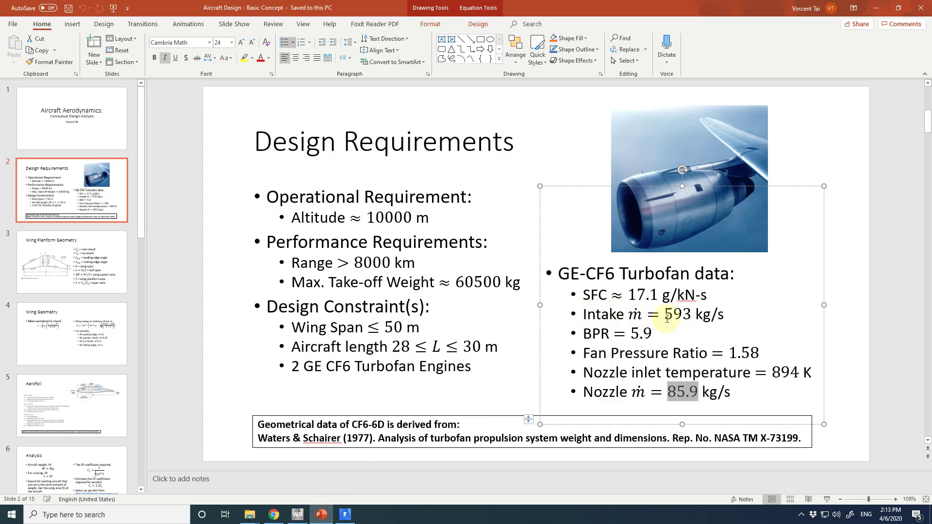
click(879, 9)
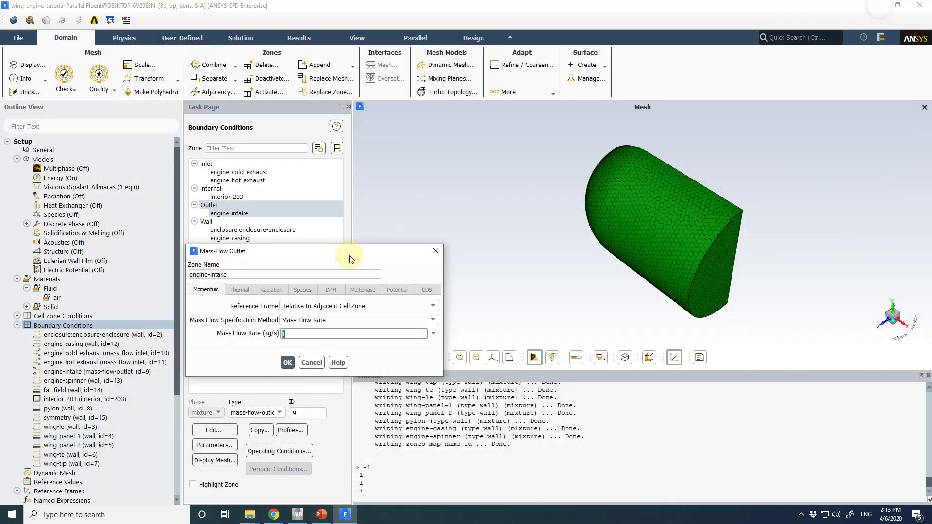
text(593)
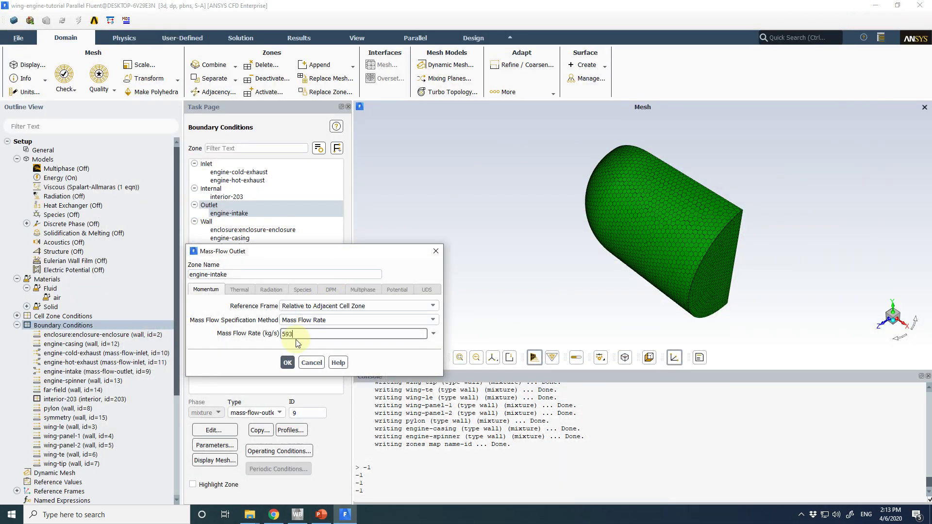
click(288, 363)
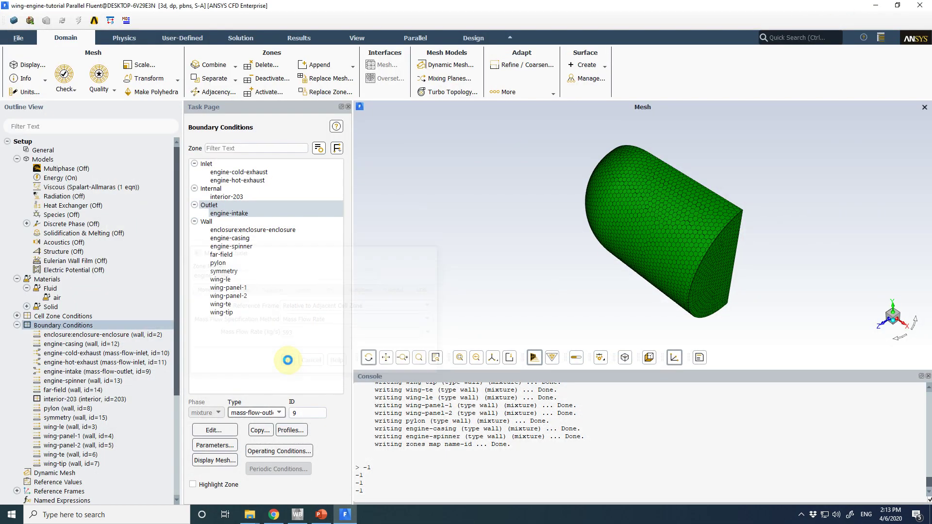
- Change the far-field zone from wall to type pressure-far-field and set its Mach number to 0.8
click(250, 240)
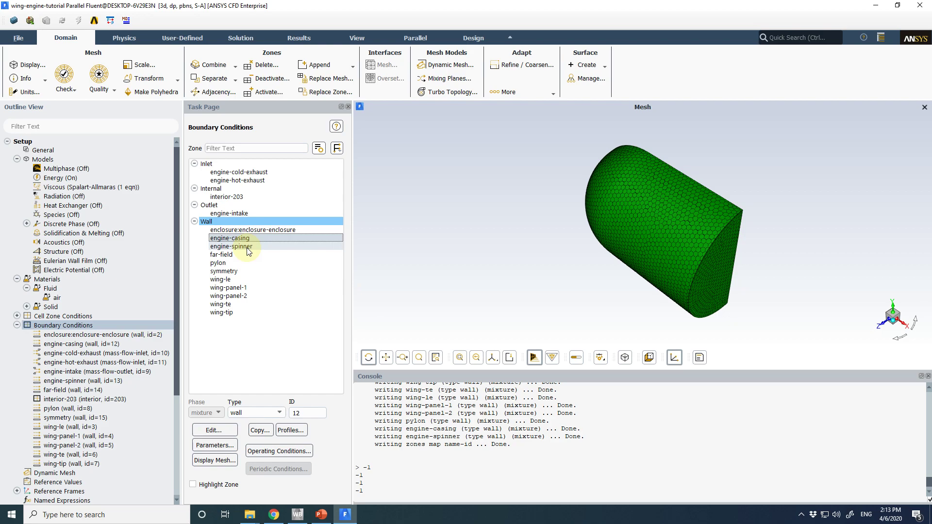
click(240, 256)
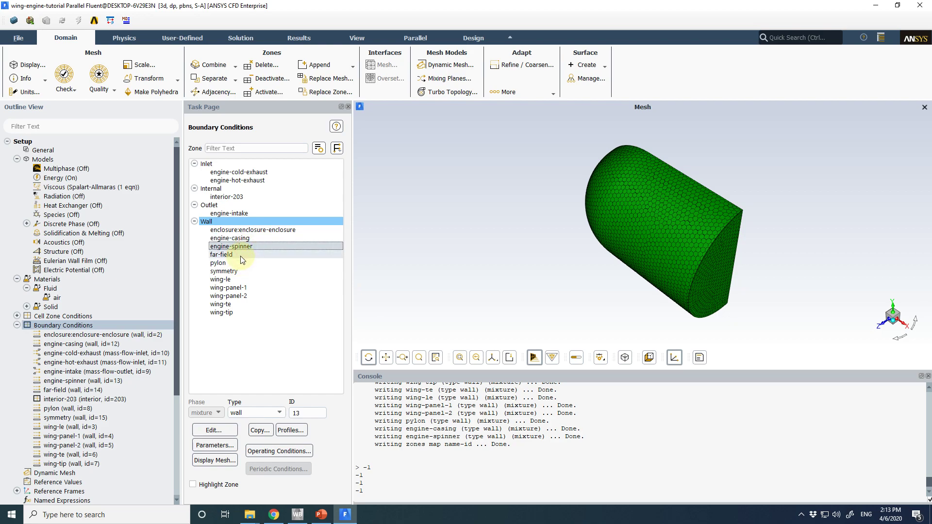
click(256, 413)
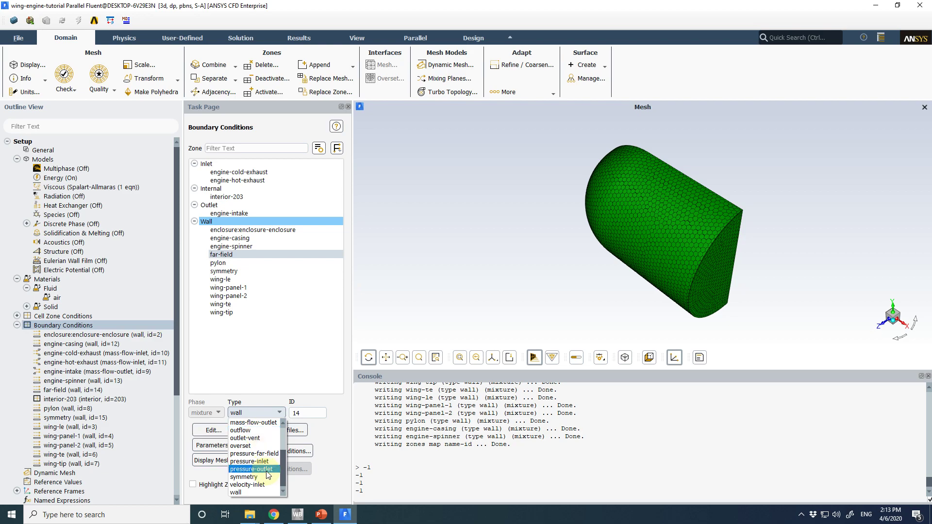
click(269, 454)
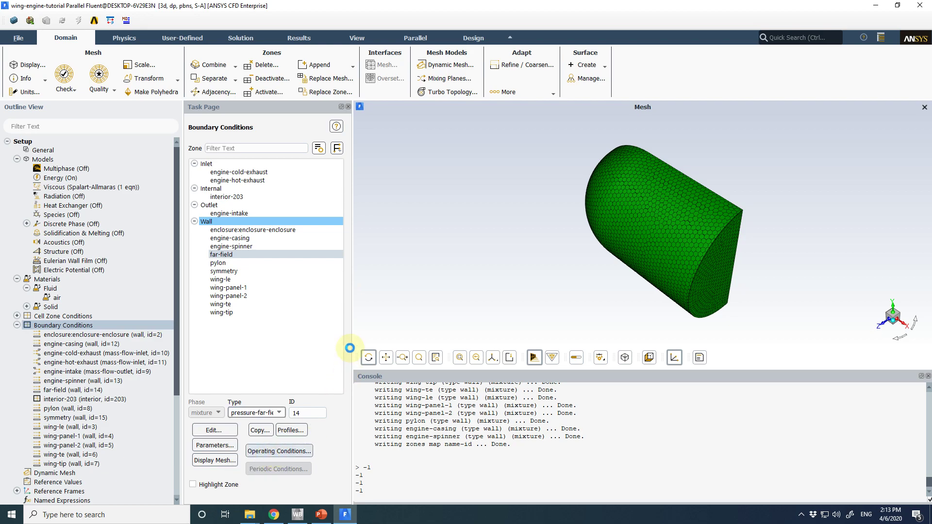
drag(294, 323, 284, 324)
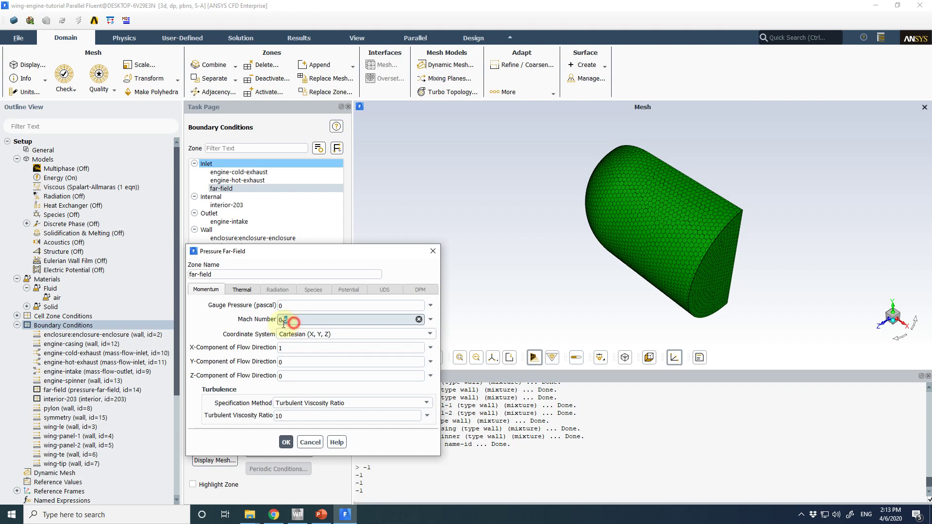
text(8)
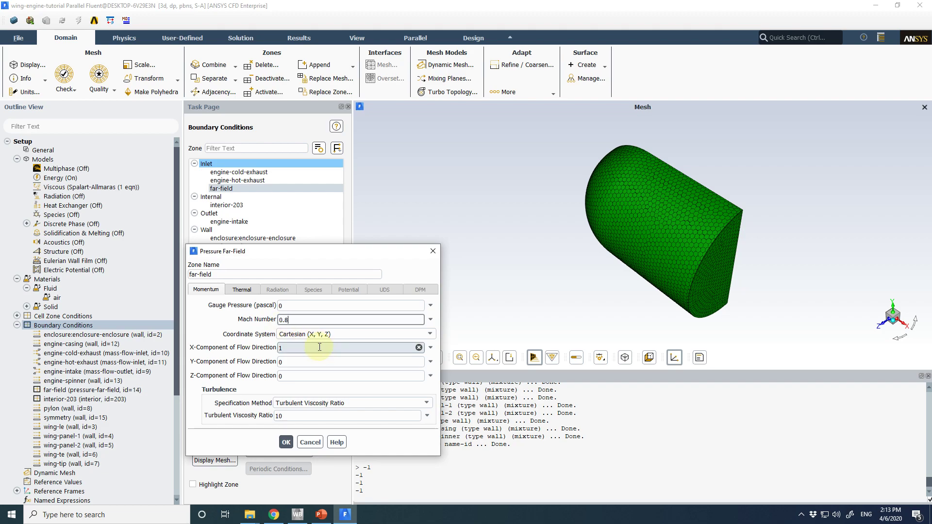
click(284, 443)
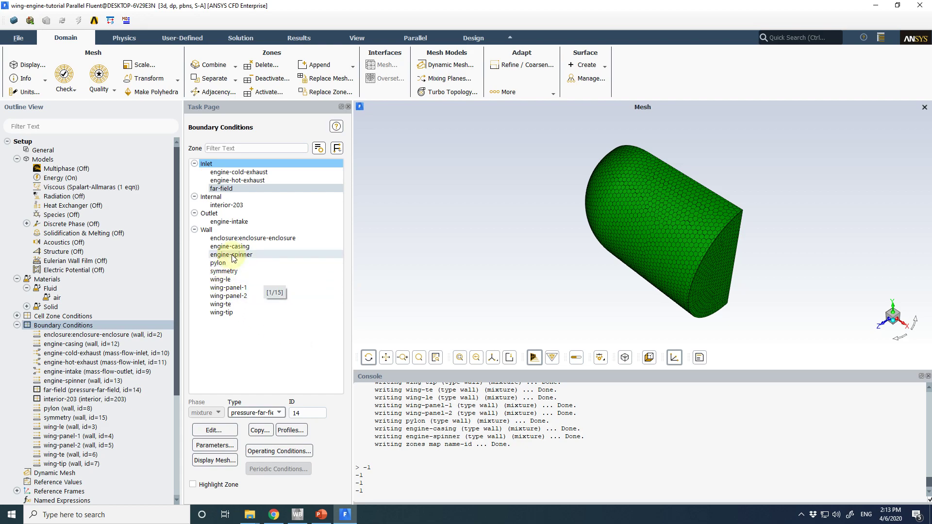
- Change the symmetry zone from wall to type symmetry and accept the boundary condition
click(230, 270)
click(256, 413)
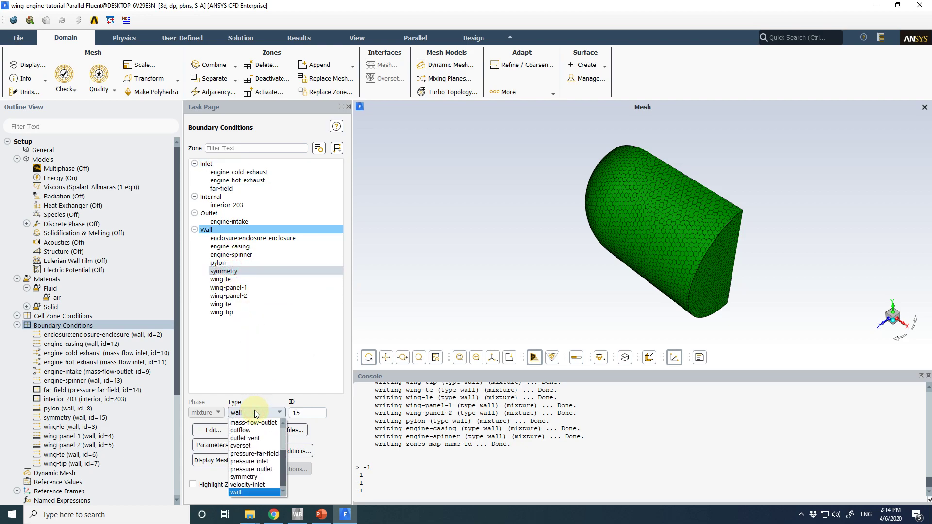
click(258, 478)
click(258, 297)
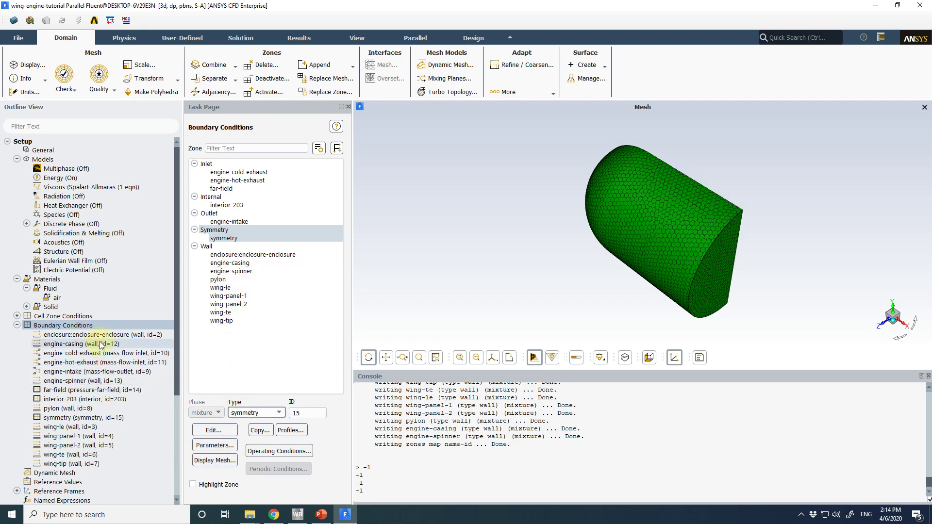
- Compute the reference values from the far-field zone and set the reference area to 126 m2
scroll(94, 372, down, 4)
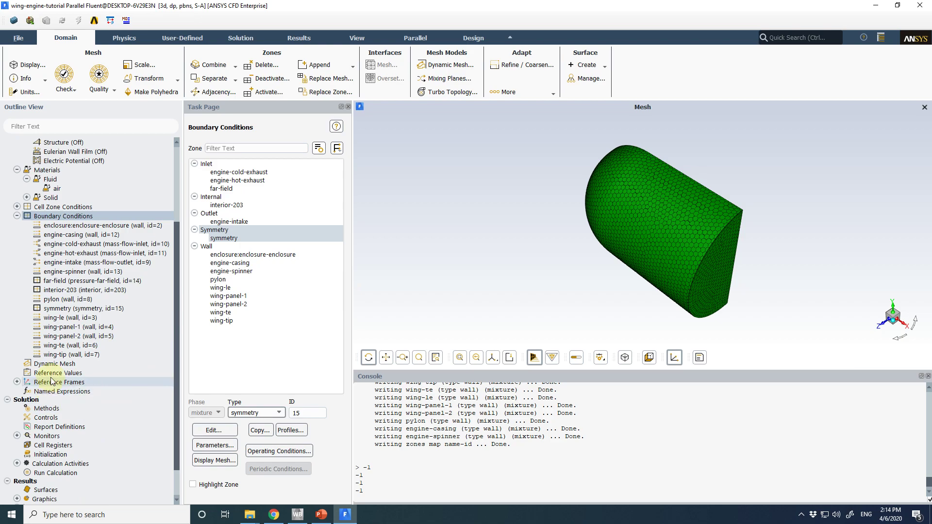
click(58, 374)
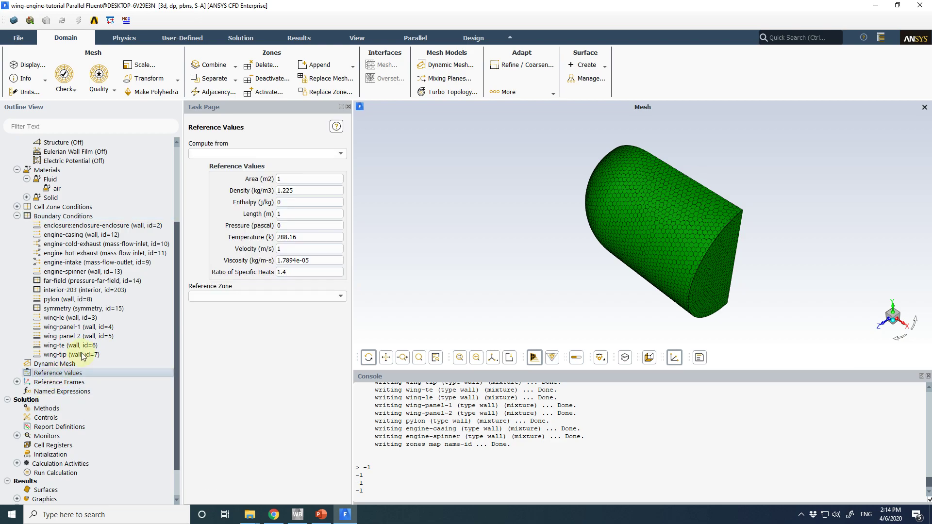
click(334, 153)
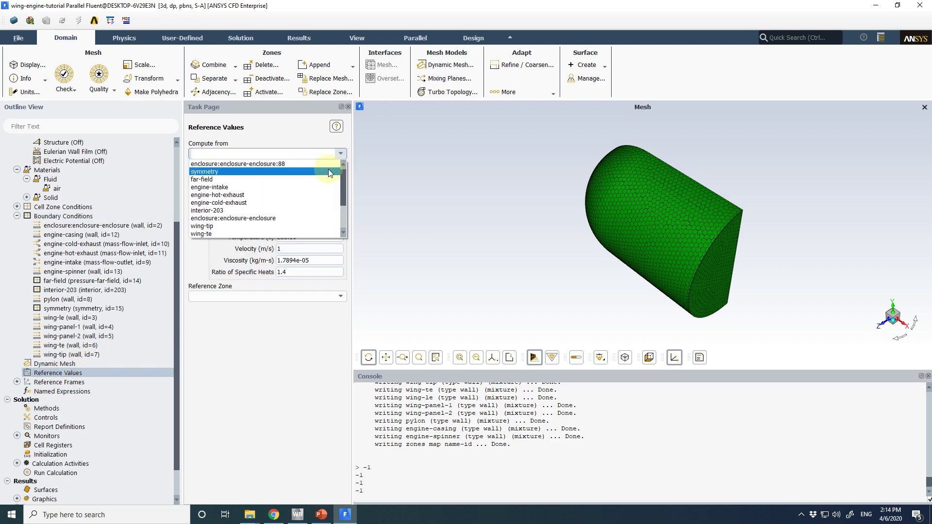
click(327, 180)
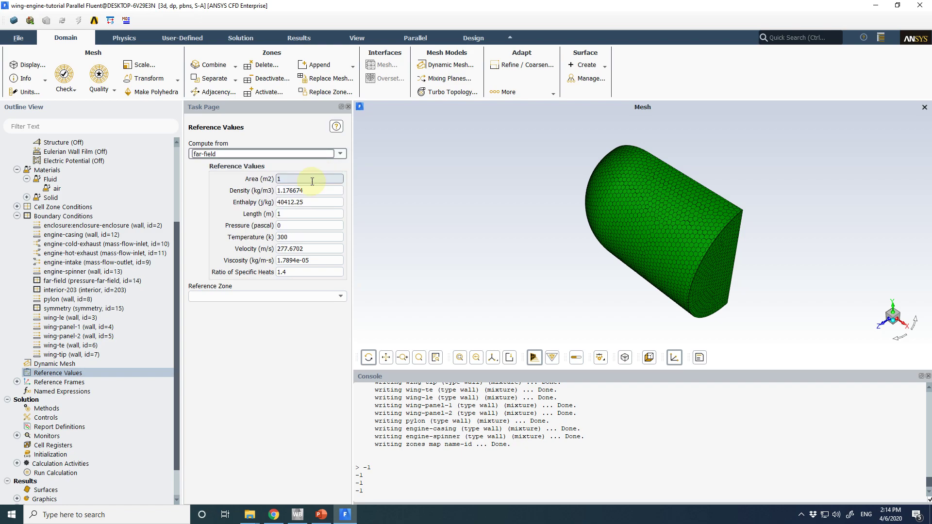
click(312, 180)
text(26)
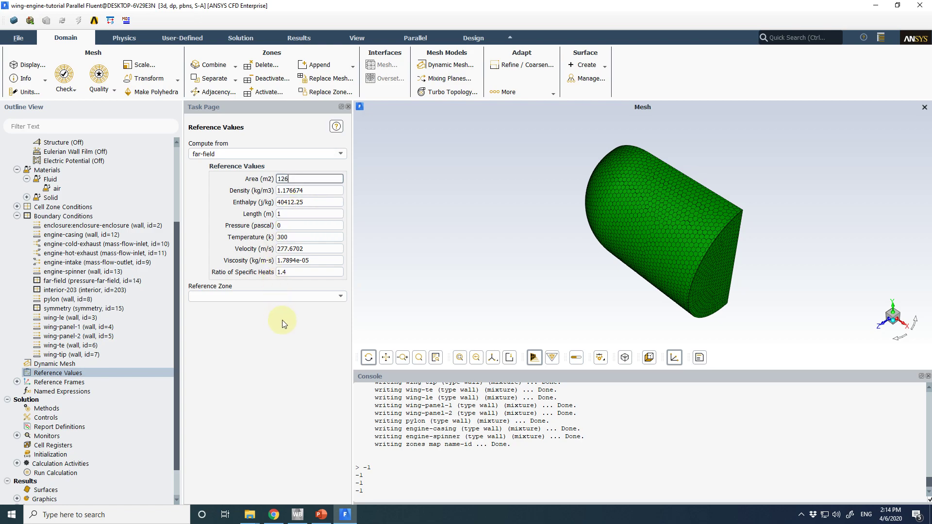
- In the solution methods, set modified turbulent viscosity to Second Order Upwind and enable High Order Term Relaxation
double_click(46, 408)
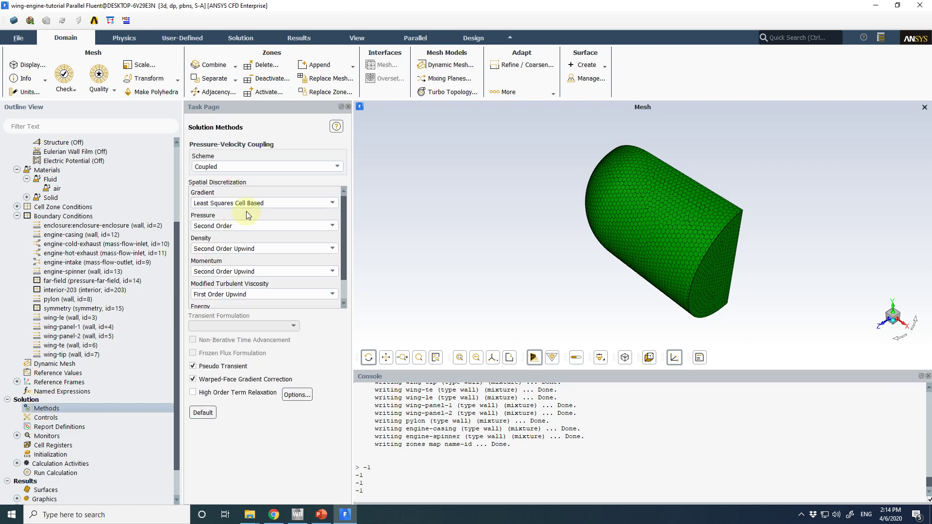
scroll(253, 243, down, 1)
click(252, 270)
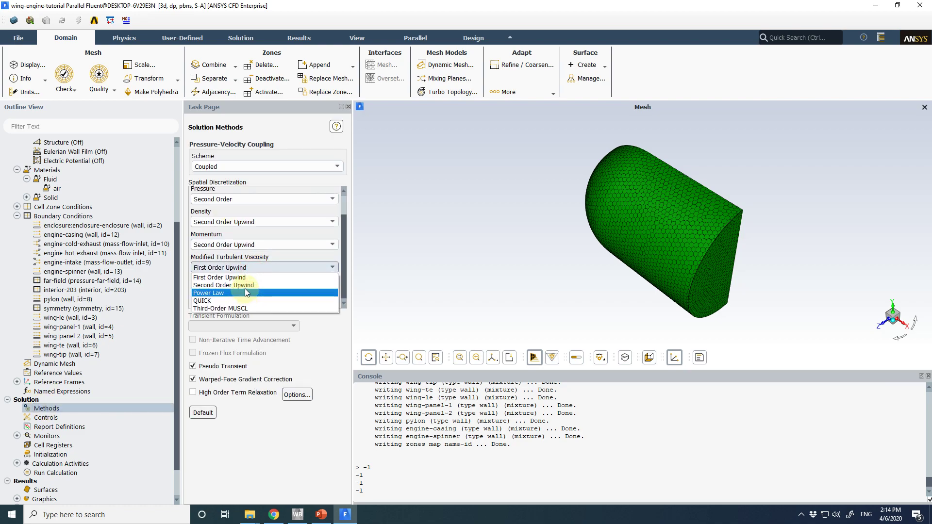
click(252, 285)
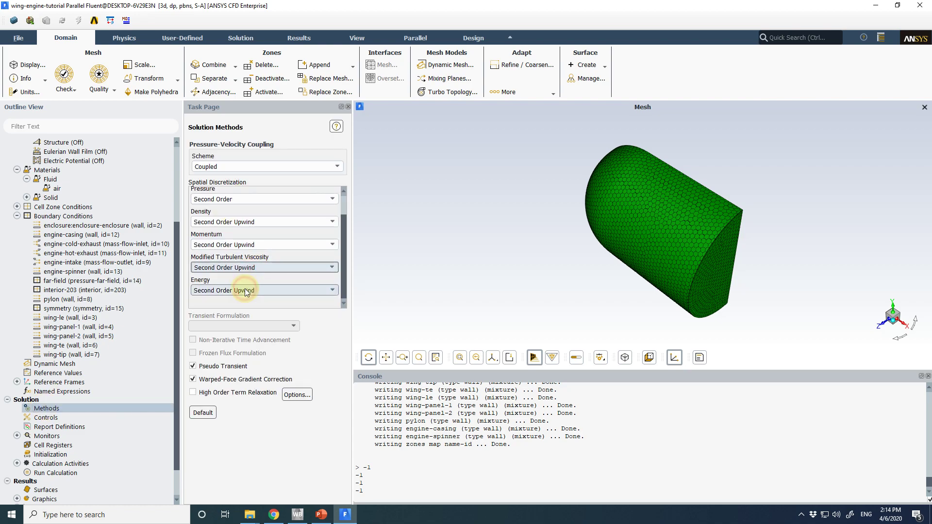
click(217, 393)
- Start a new drag force report definition and name it cd
double_click(84, 427)
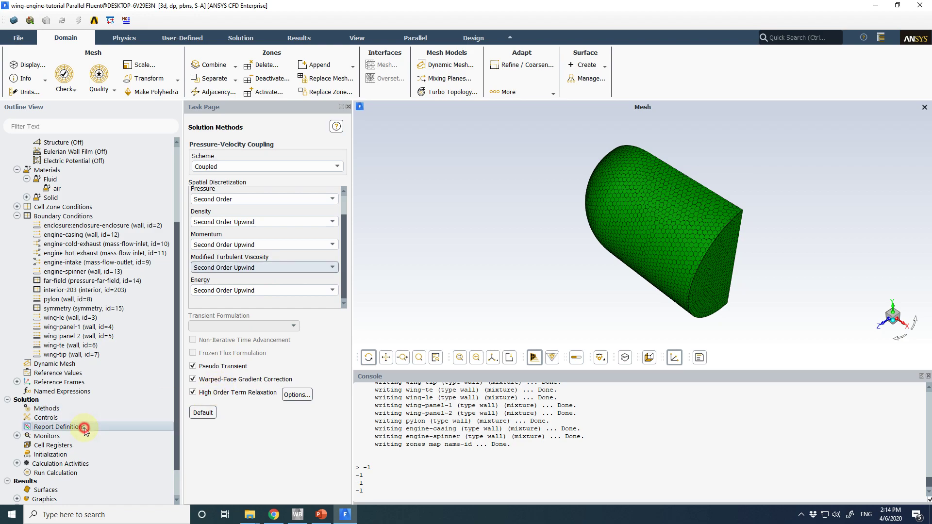
click(206, 361)
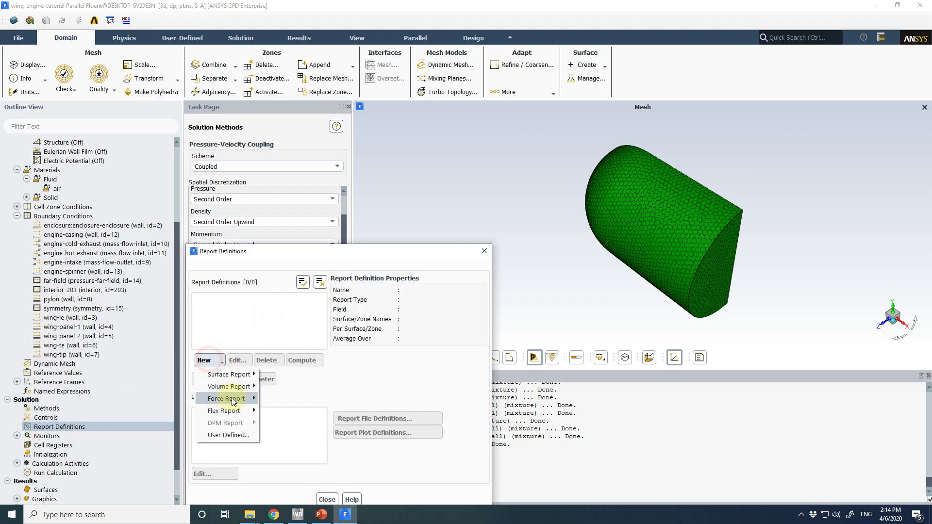
mouse_move(229, 399)
click(279, 400)
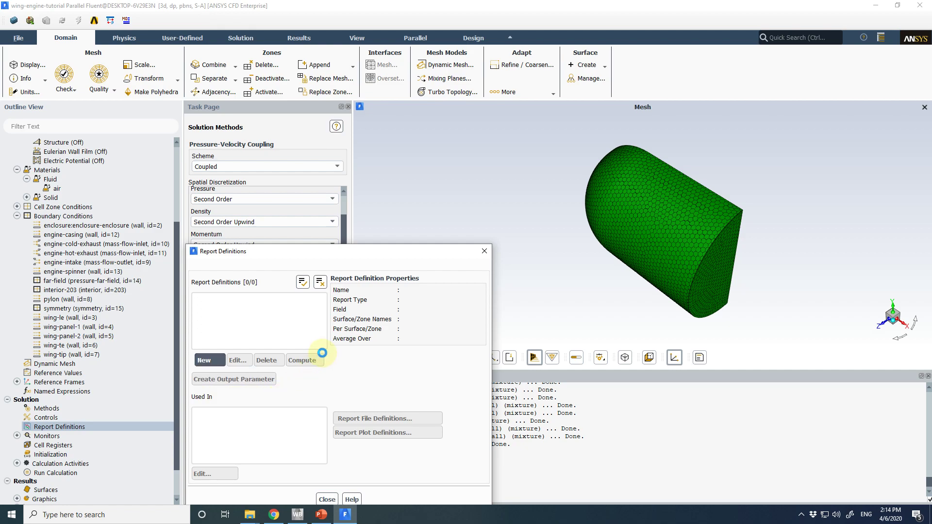
drag(226, 274, 135, 267)
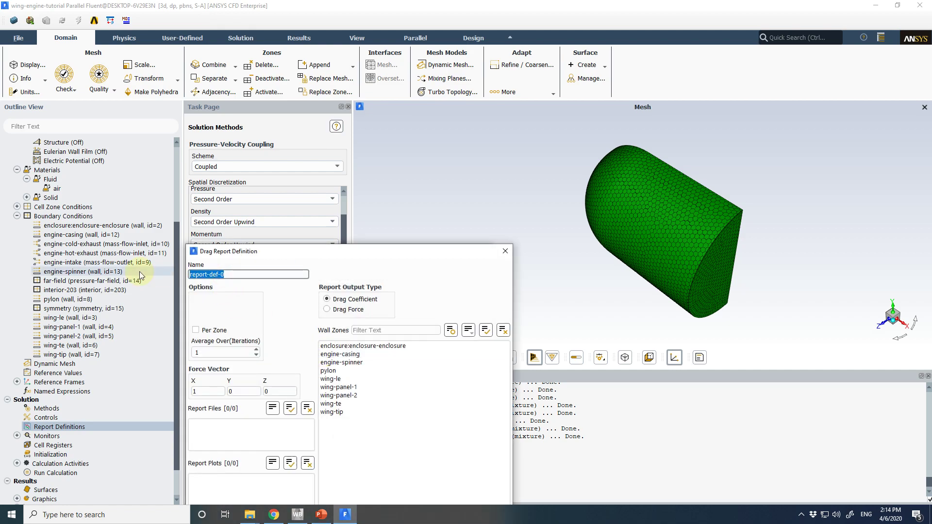
text(cd)
drag(331, 246, 467, 109)
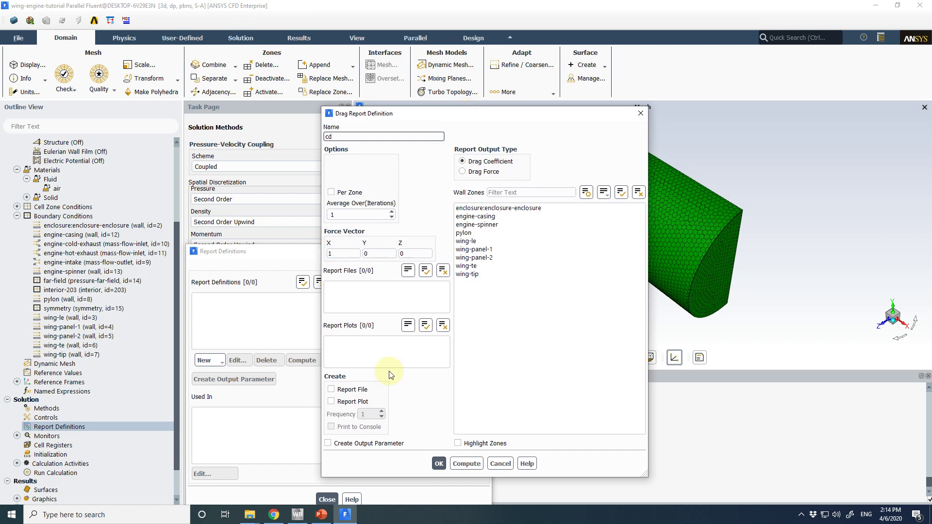
- Assign all wall zones except enclosure:enclosure-enclosure to the cd report, enable Report File, Report Plot and Print to Console, and accept it
click(347, 394)
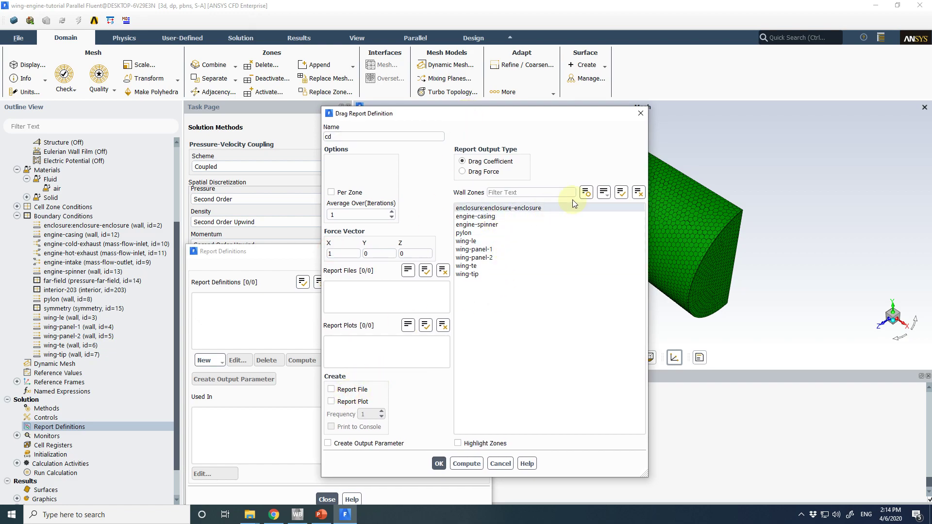
click(622, 193)
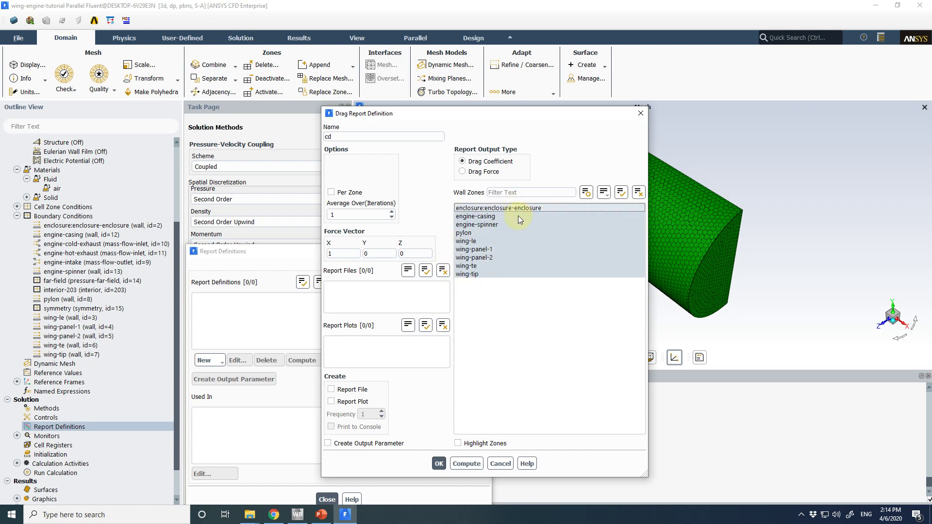
click(331, 402)
click(331, 389)
click(331, 427)
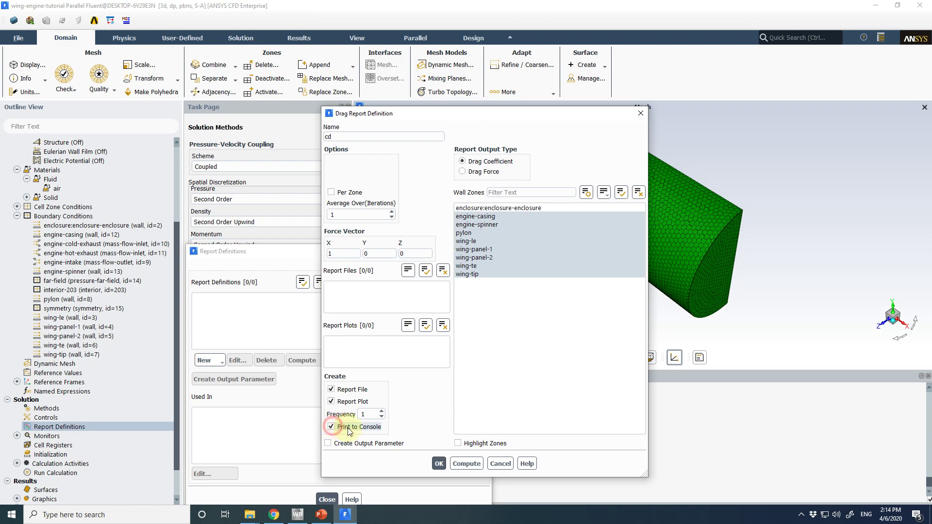
click(439, 465)
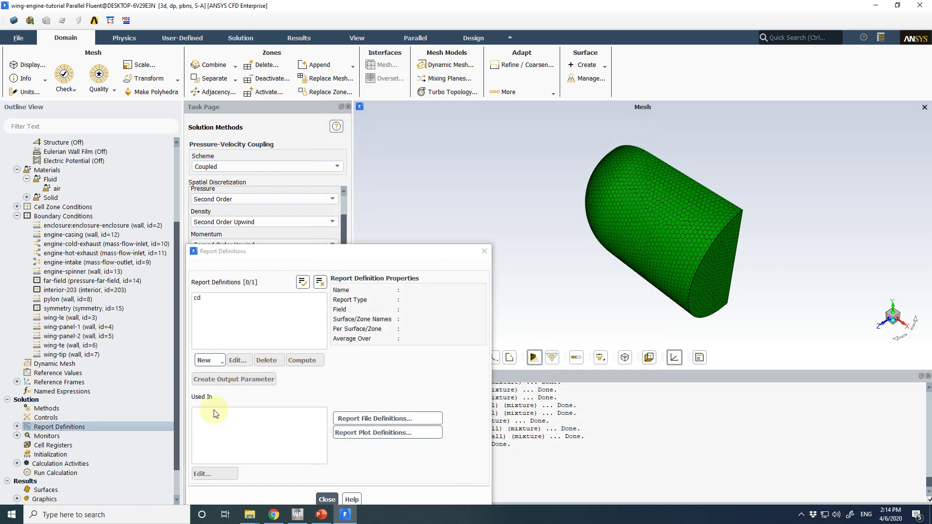
- Start a new lift force report definition and name it cl
click(205, 361)
mouse_move(234, 414)
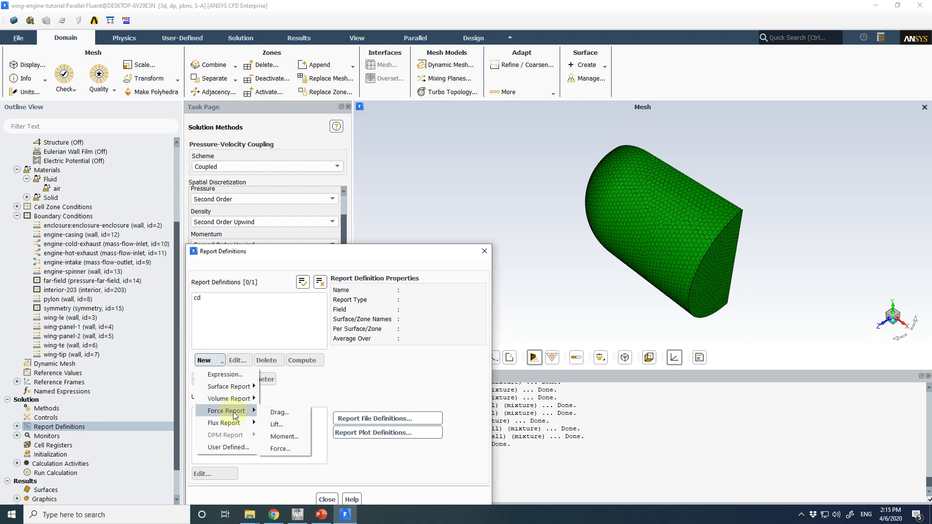
click(276, 425)
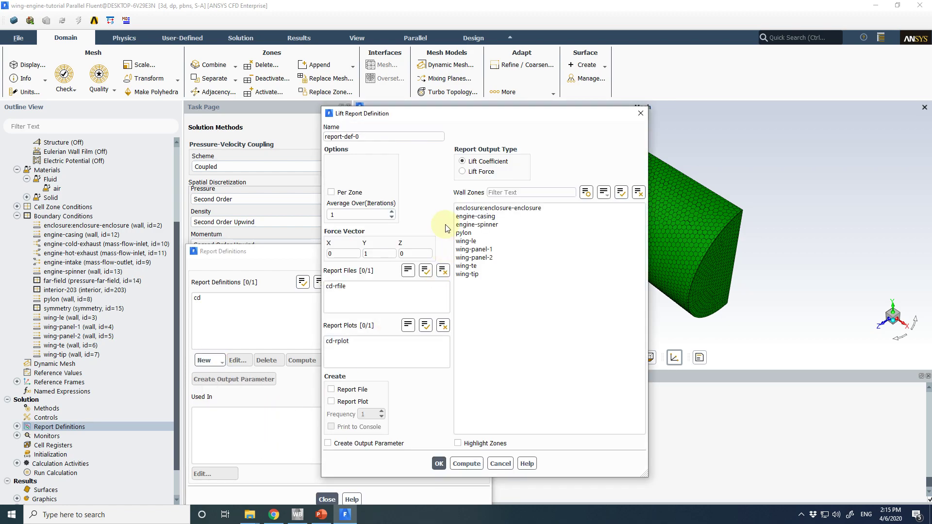
click(376, 135)
double_click(376, 135)
text(cl)
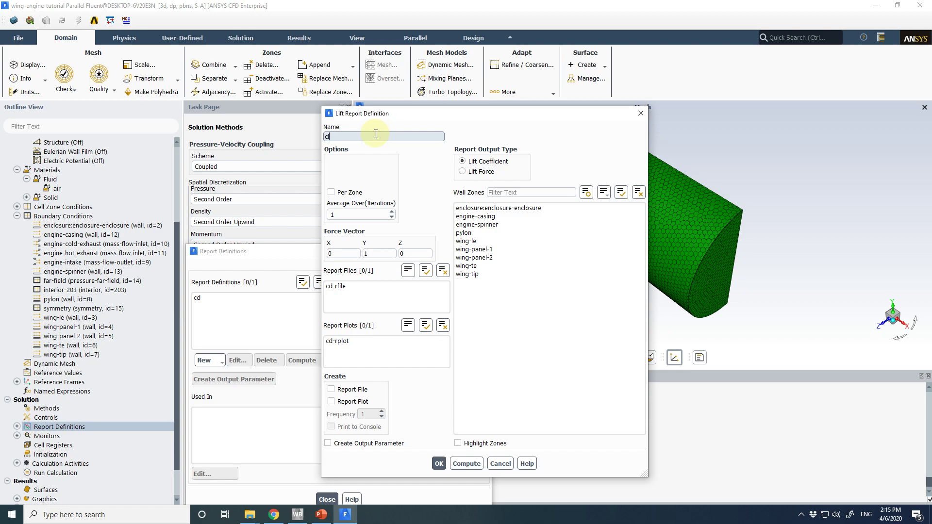
- Enable Report File, Report Plot and Print to Console for cl, assign all wall zones except enclosure:enclosure-enclosure, and accept it
click(354, 388)
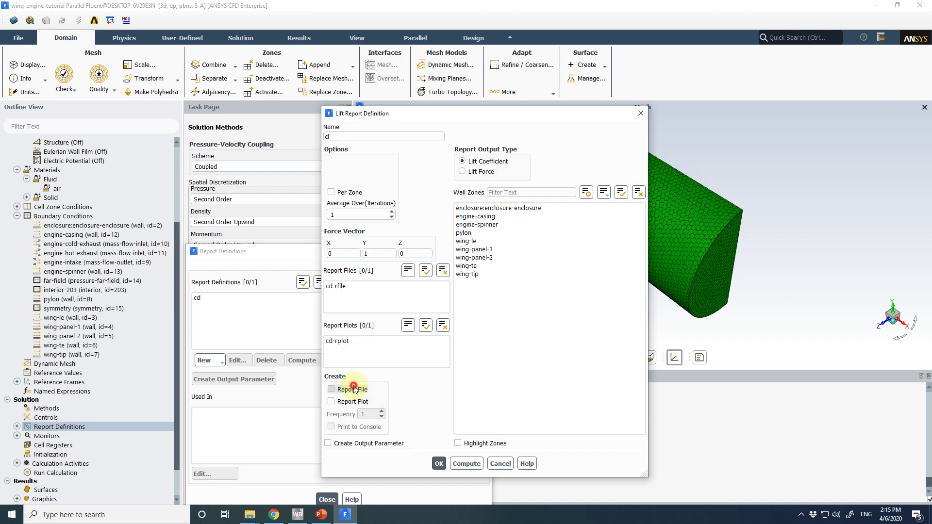
click(347, 402)
click(353, 427)
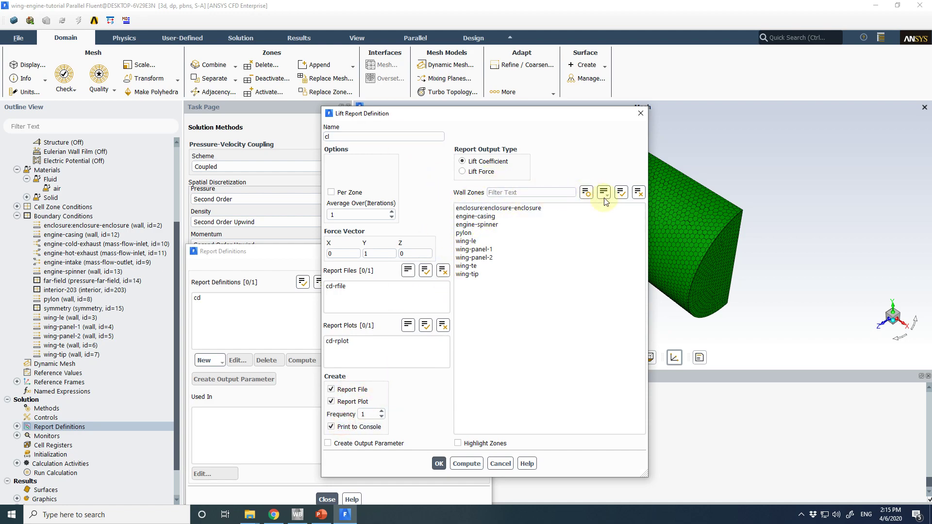
click(622, 192)
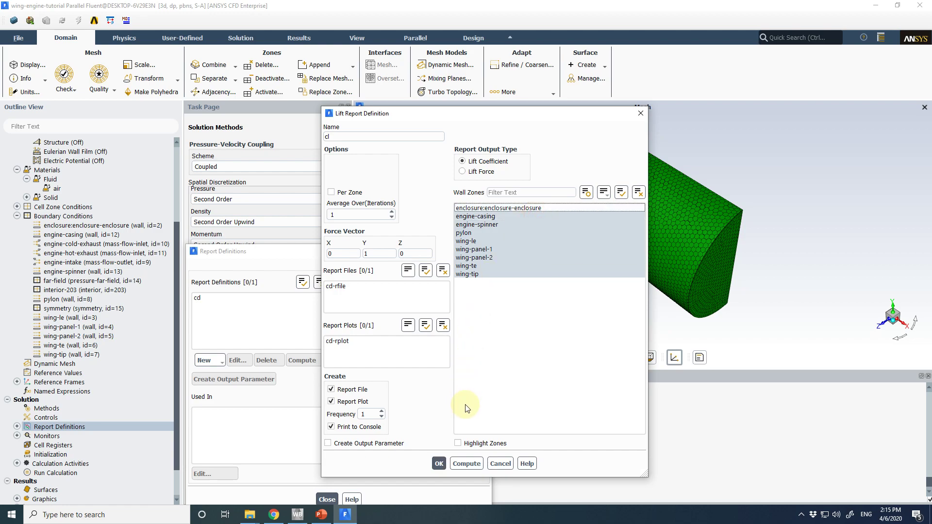
click(439, 464)
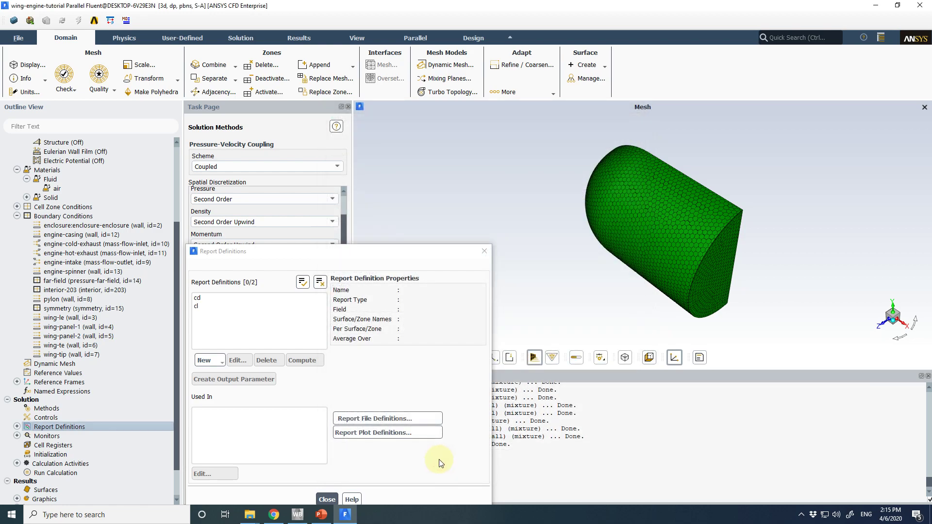
drag(361, 251, 411, 142)
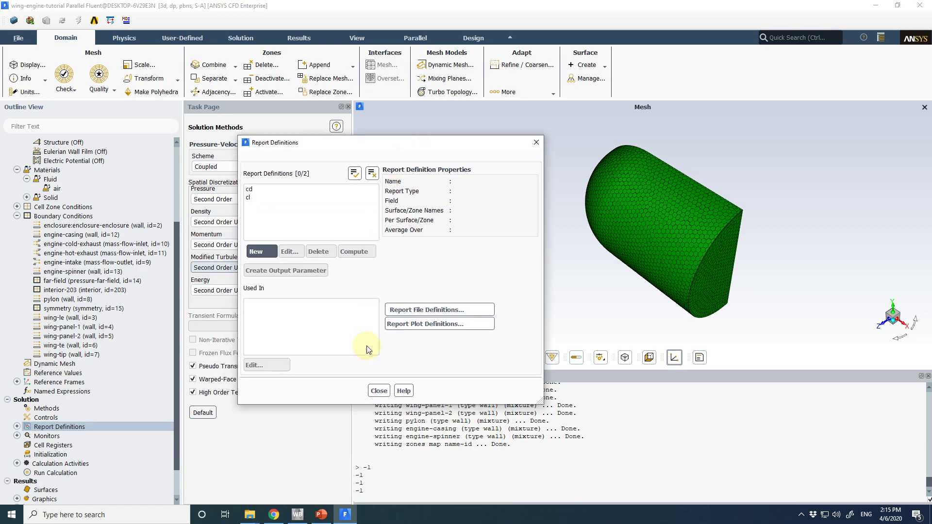
click(379, 391)
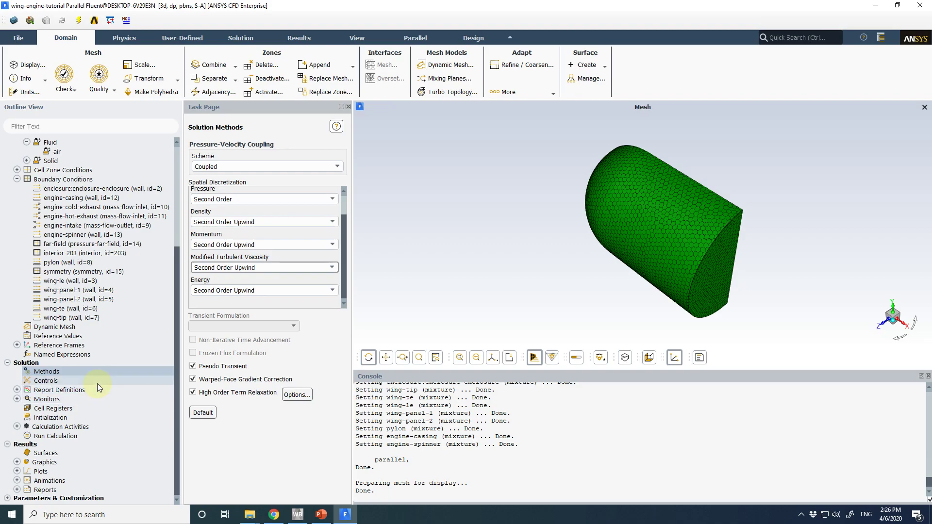
double_click(92, 400)
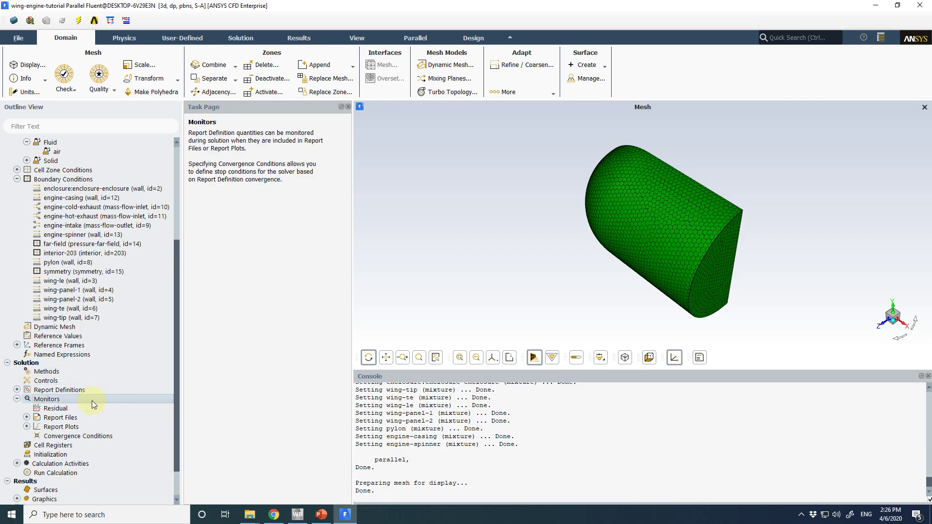
double_click(98, 390)
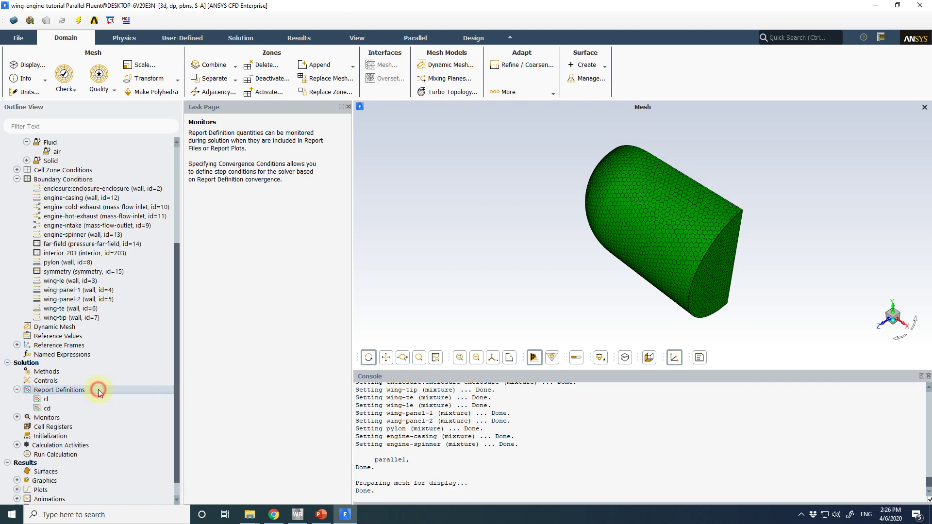
click(380, 390)
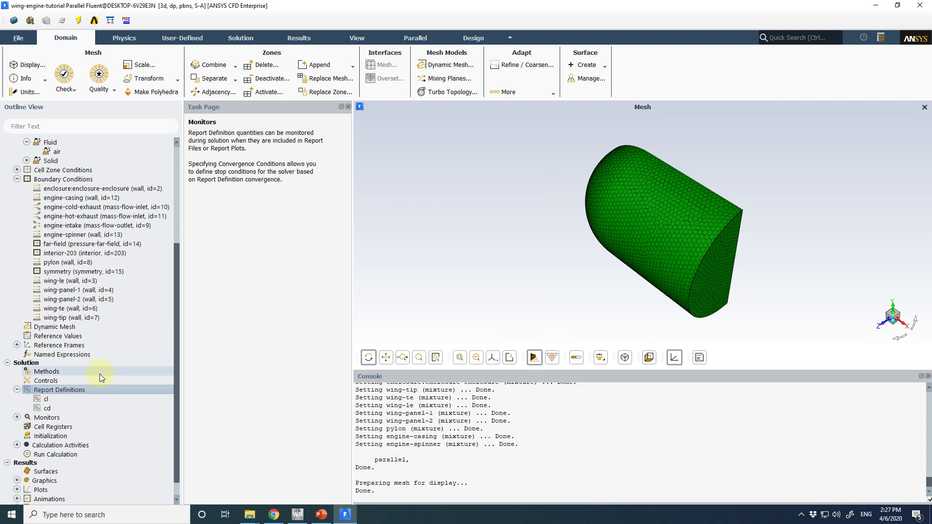
- Scale the mesh by converting units, specifying that it was created in mm
click(142, 65)
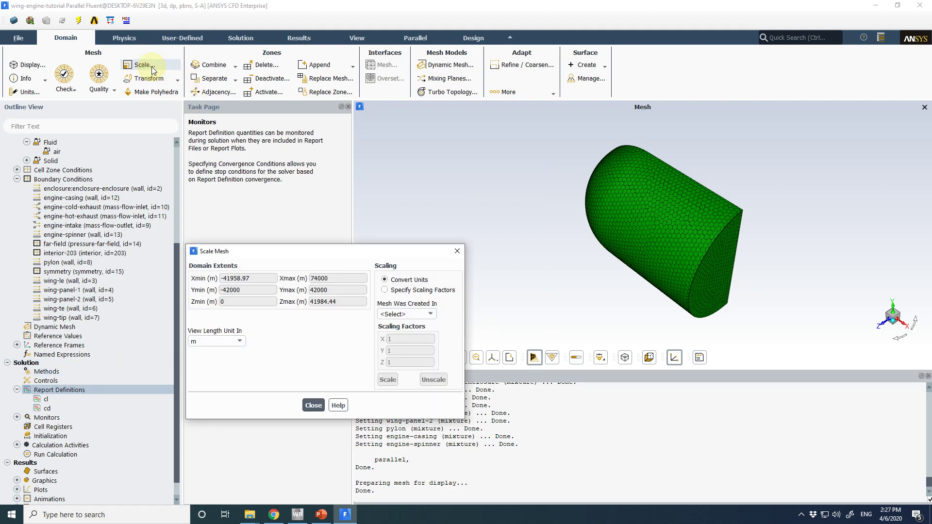
click(406, 315)
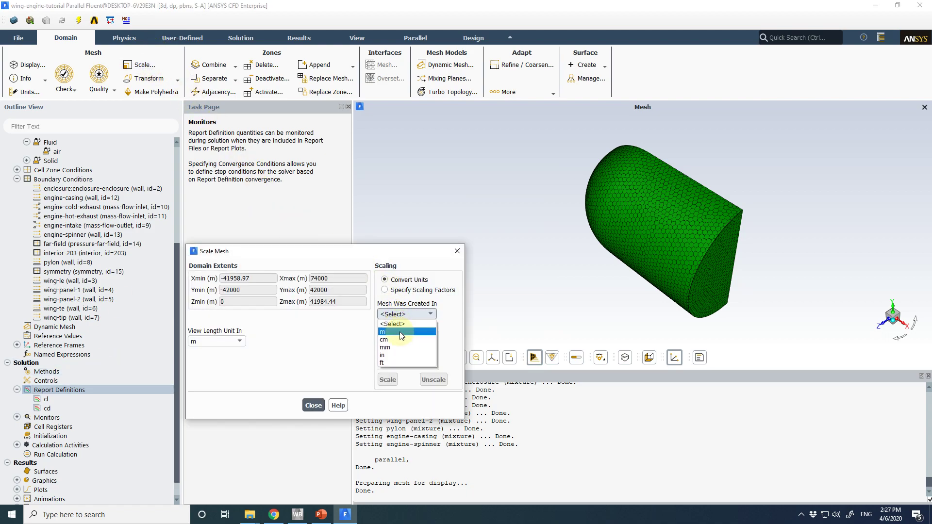
click(400, 347)
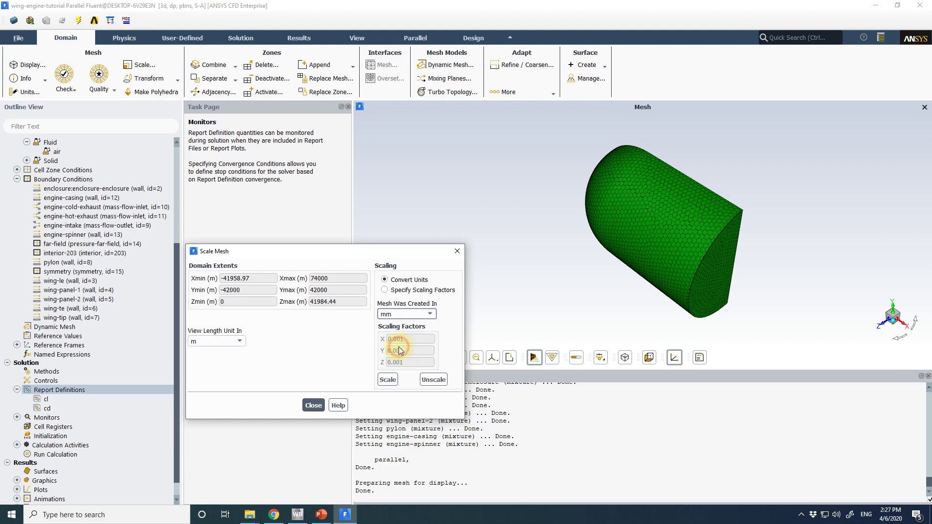
click(388, 381)
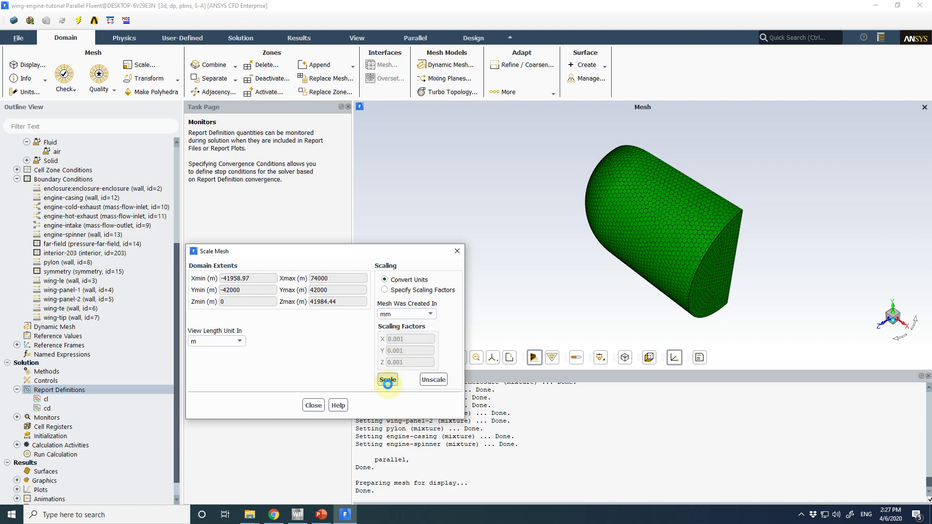
click(388, 381)
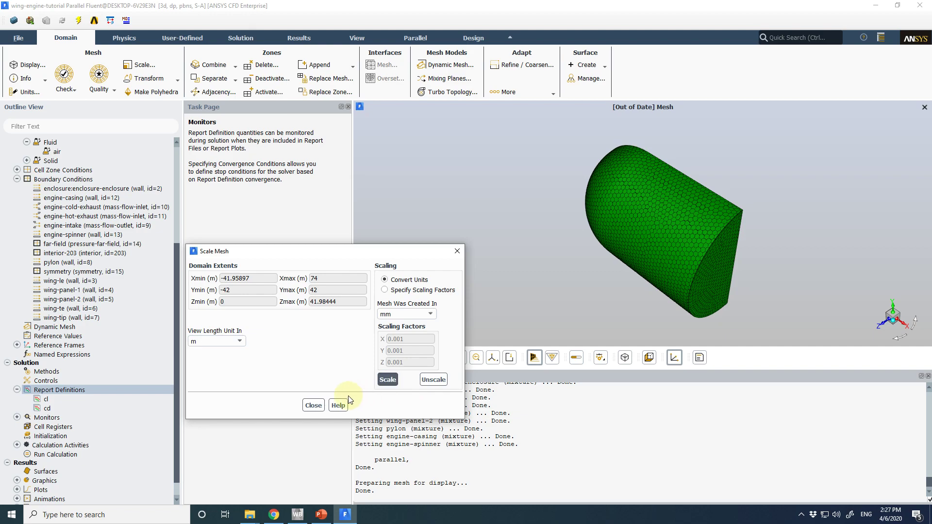
click(313, 405)
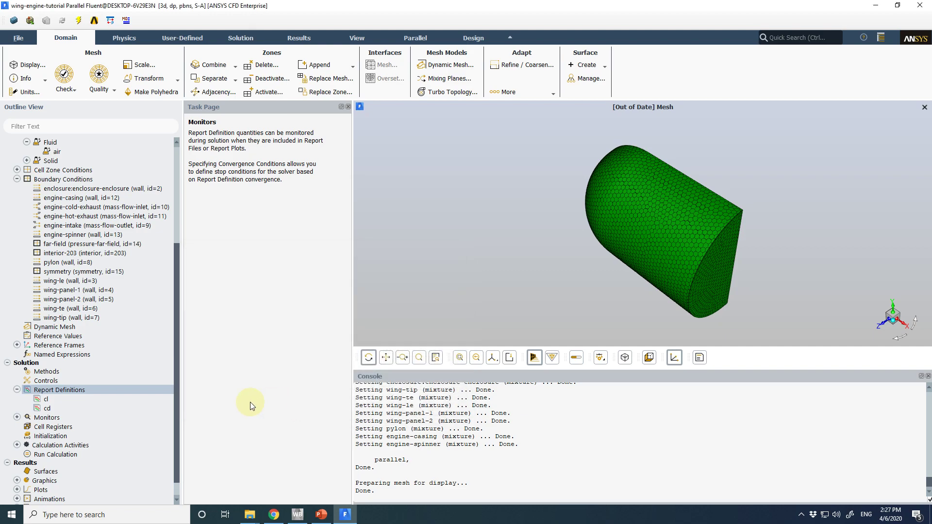
- Initialize the solution with Hybrid Initialization and run the calculation with 1000 iterations, displaying the scaled residuals
click(113, 435)
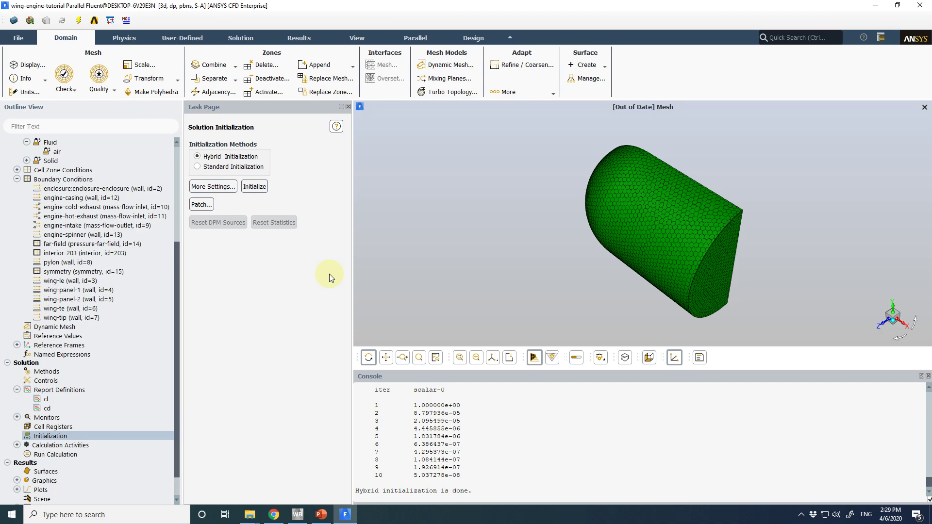
click(93, 454)
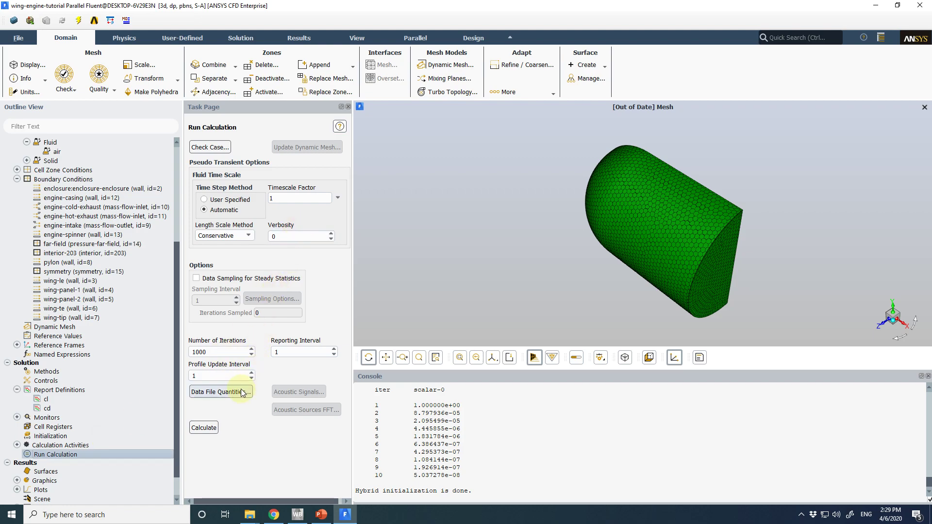
click(203, 429)
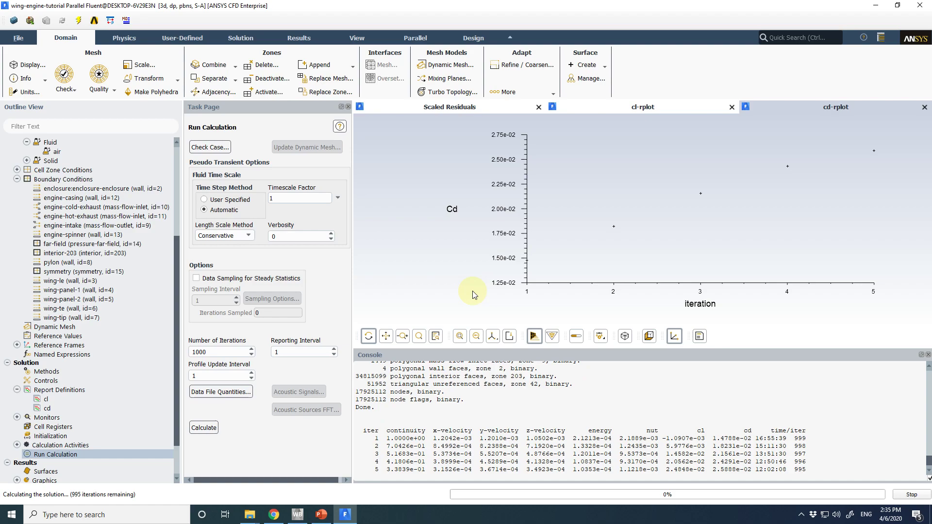
click(458, 108)
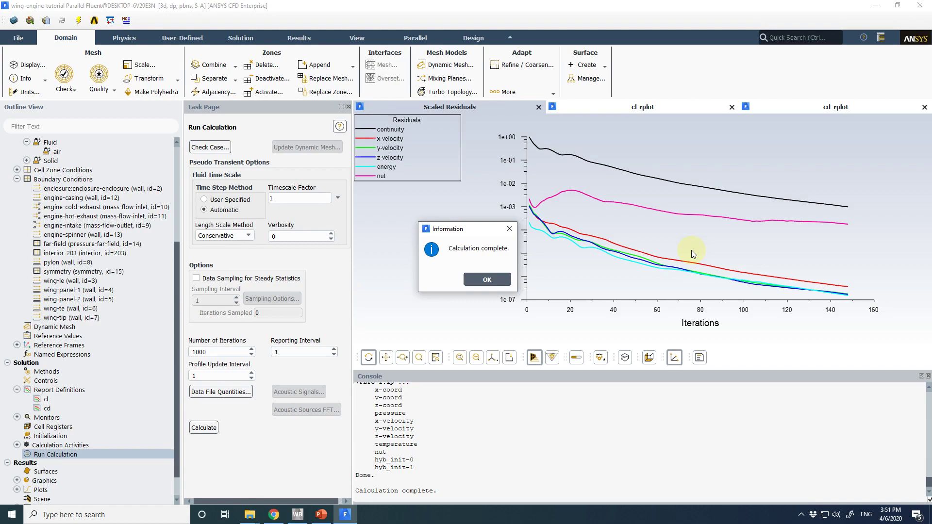
click(480, 281)
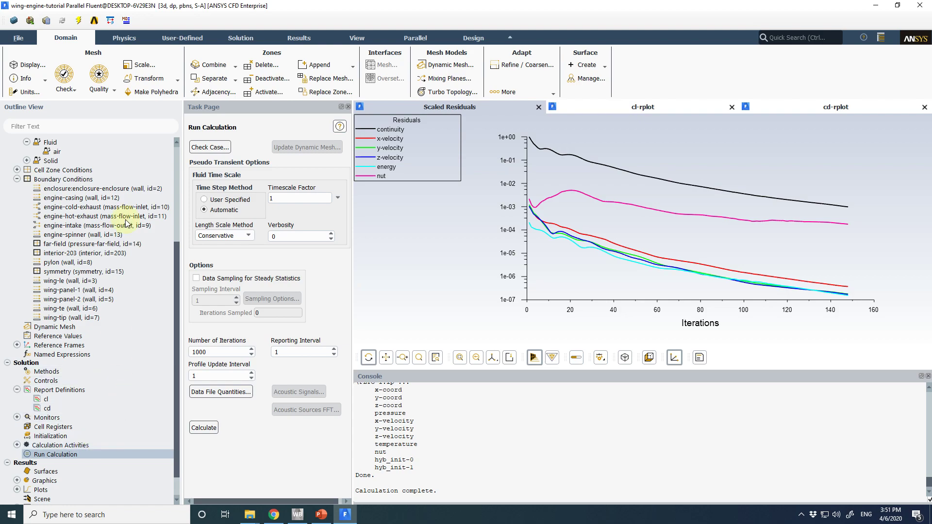
- Save the project, using the mesh changes for the current calculation only
click(21, 38)
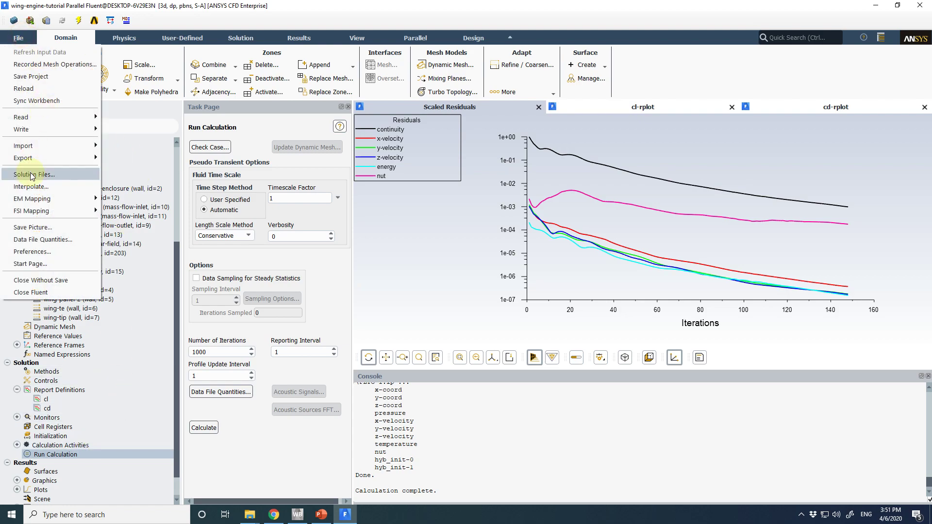
click(44, 79)
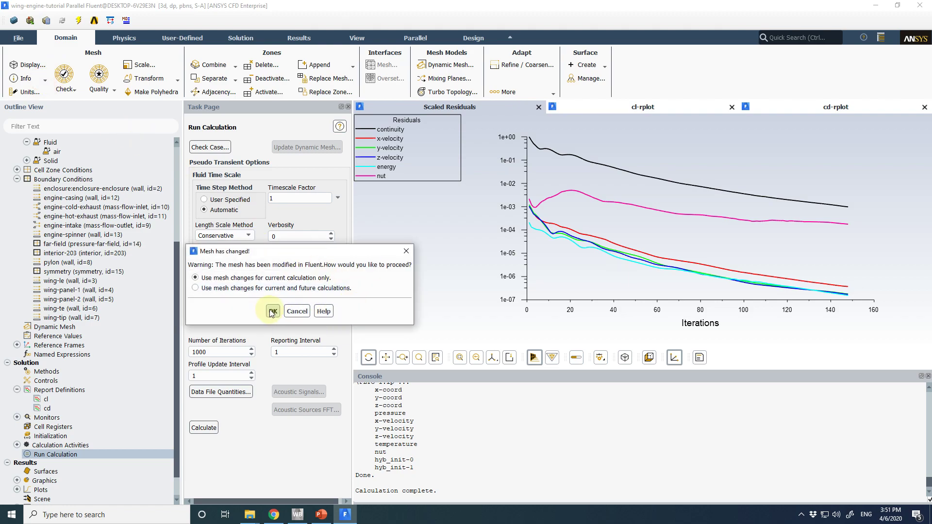
click(272, 311)
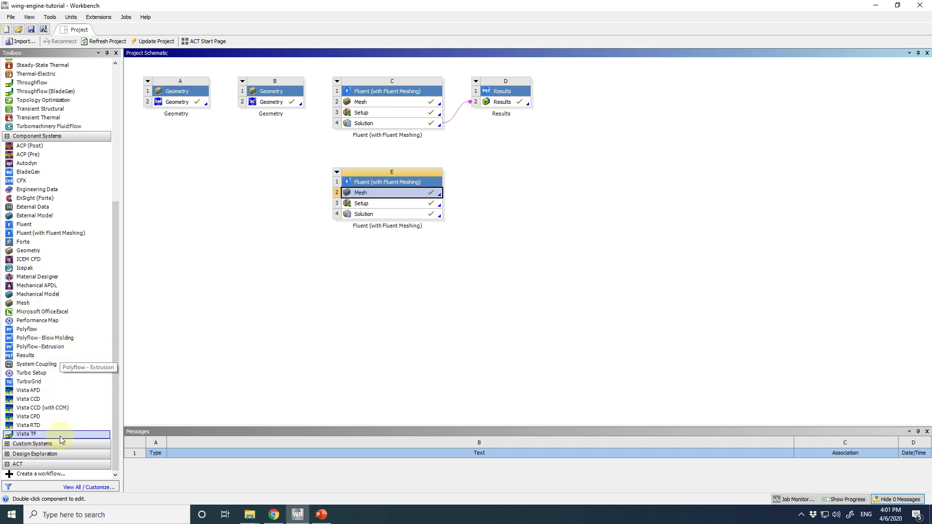
- In Workbench, add a Results system beside Fluent system E, link E's Solution to it, and open its results in CFD-Post
drag(51, 356, 515, 215)
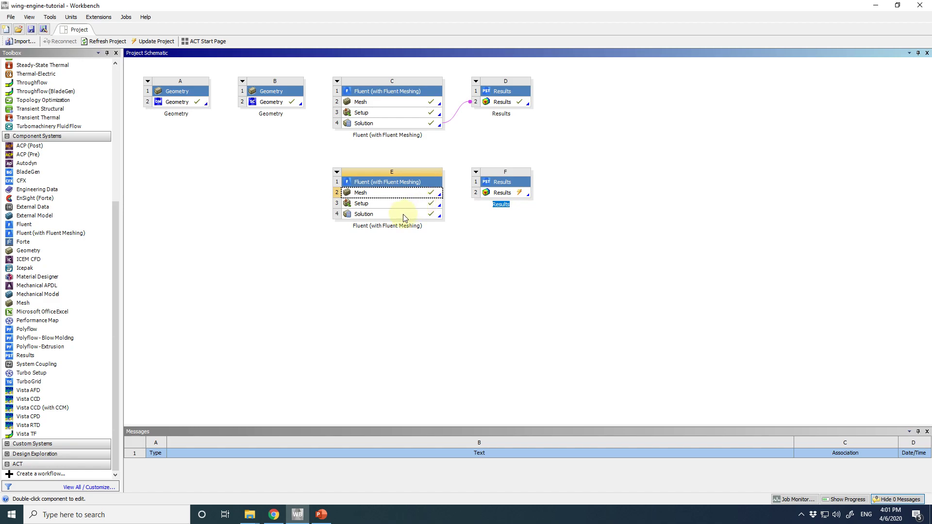
drag(405, 218, 504, 194)
click(505, 193)
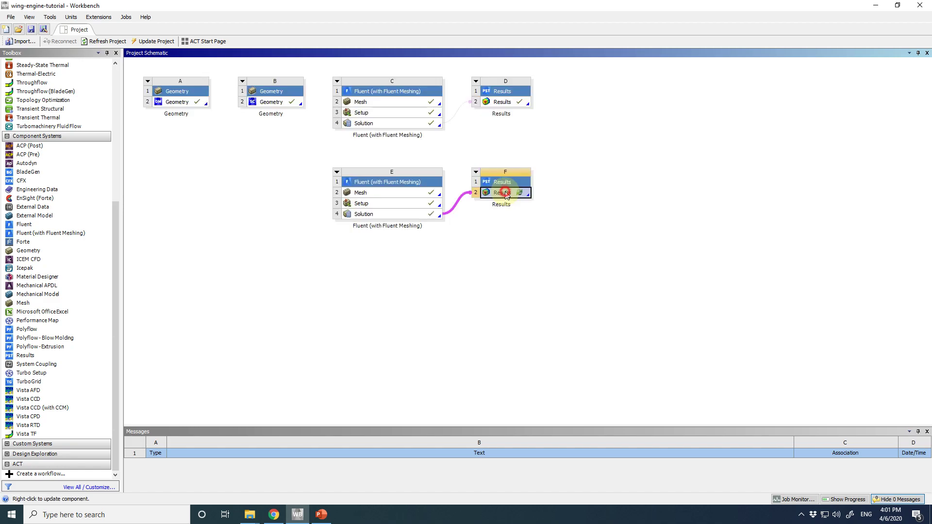
double_click(506, 194)
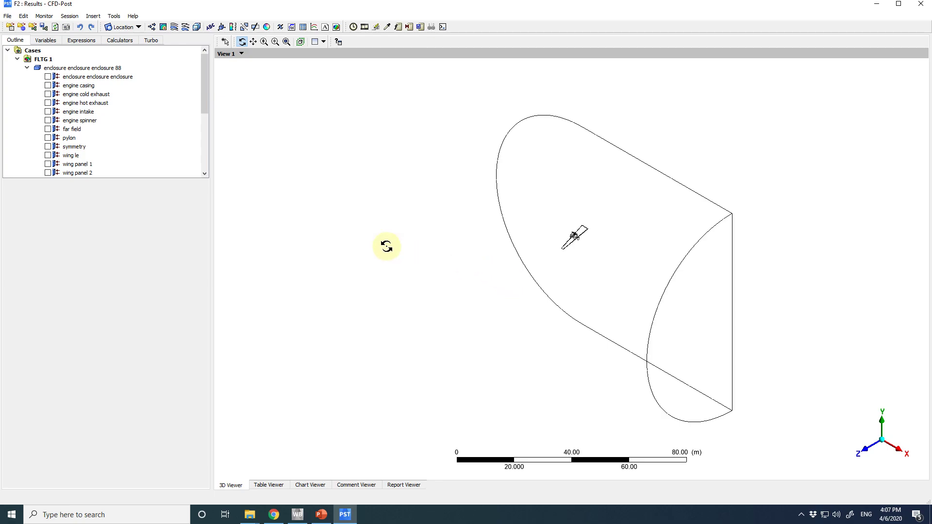
- Create a slice plane using the XY Plane method at Z = 5 m across all domains
click(139, 28)
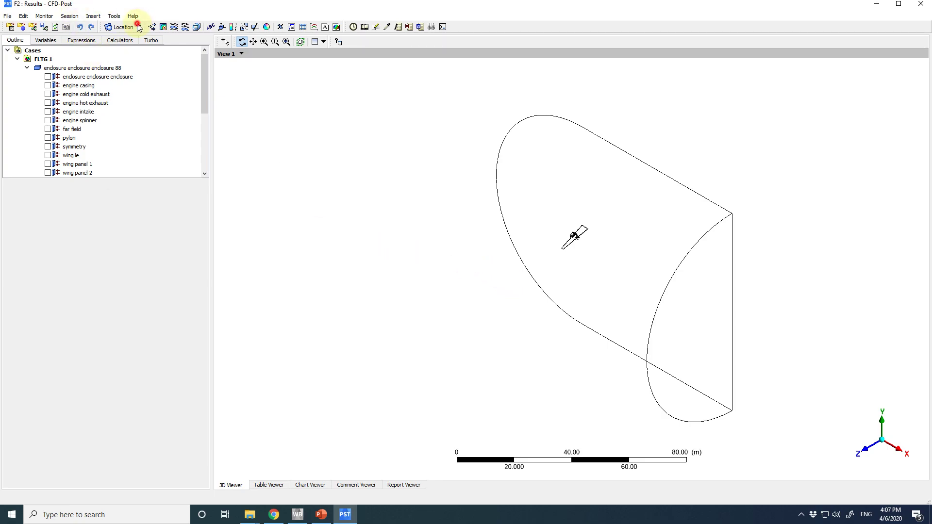
click(126, 72)
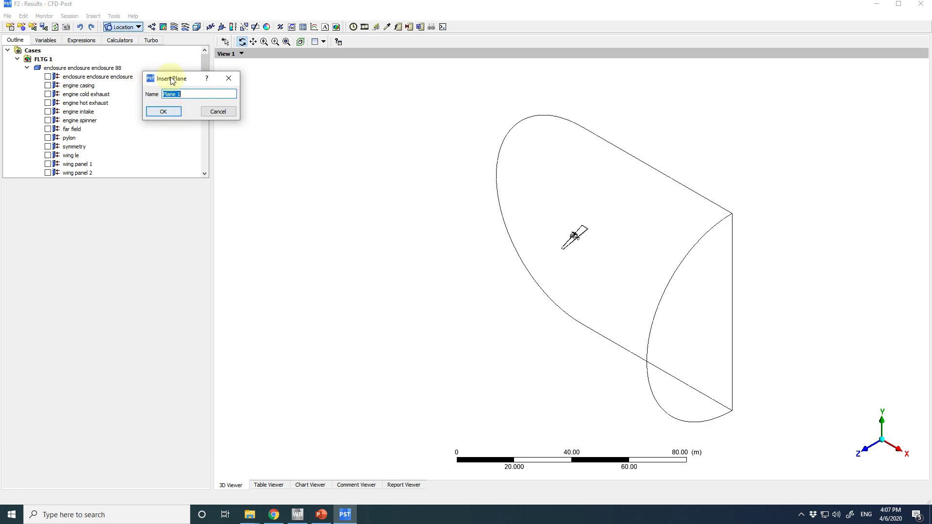
click(167, 114)
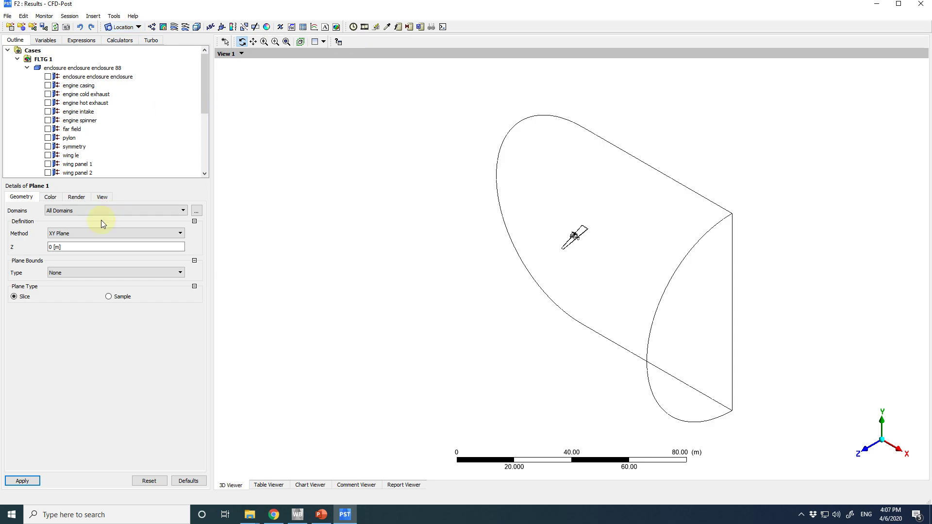
click(82, 251)
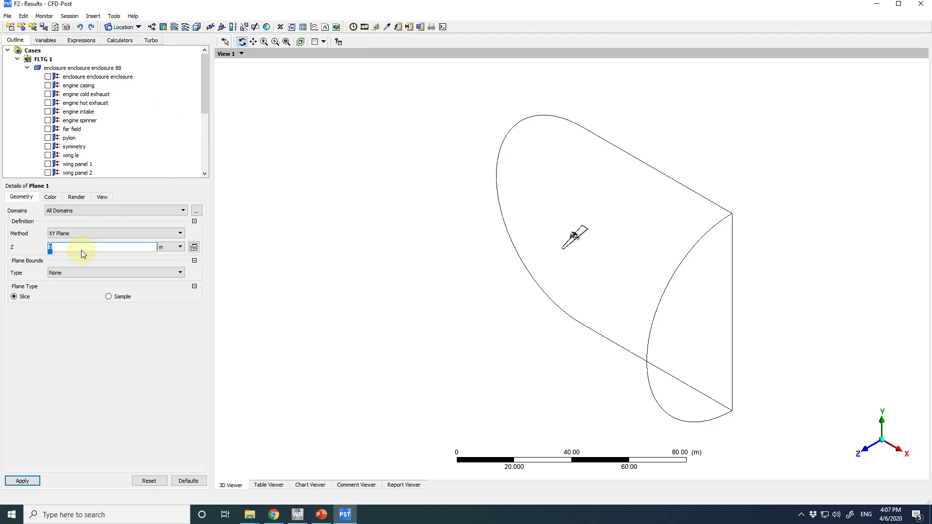
text(5)
click(61, 436)
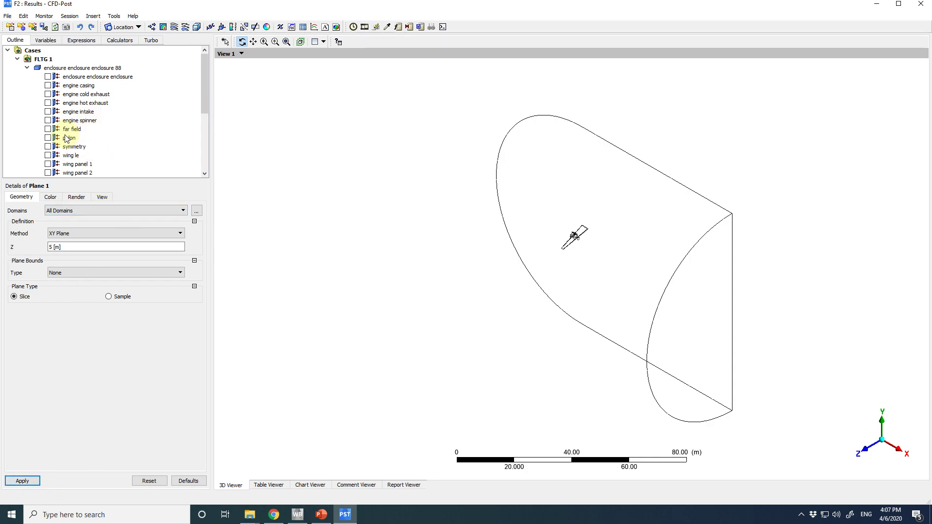
drag(205, 107, 209, 136)
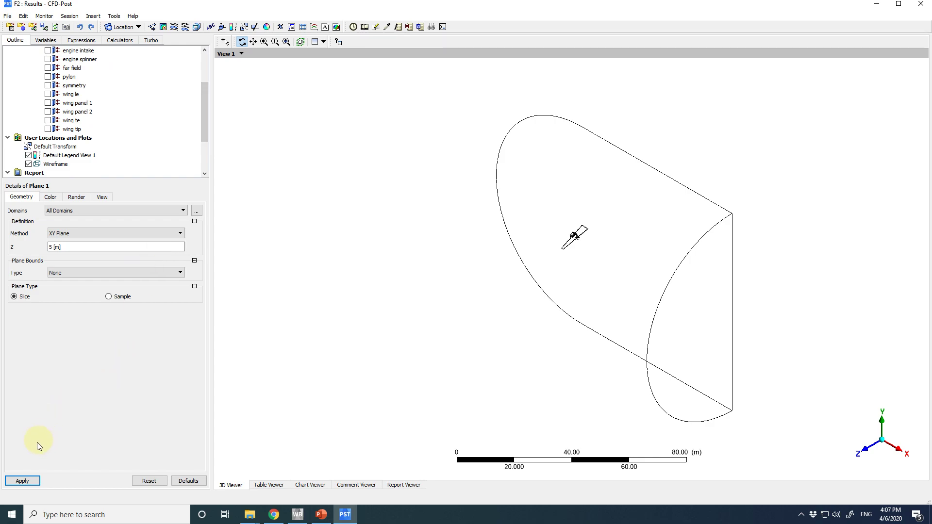
click(32, 480)
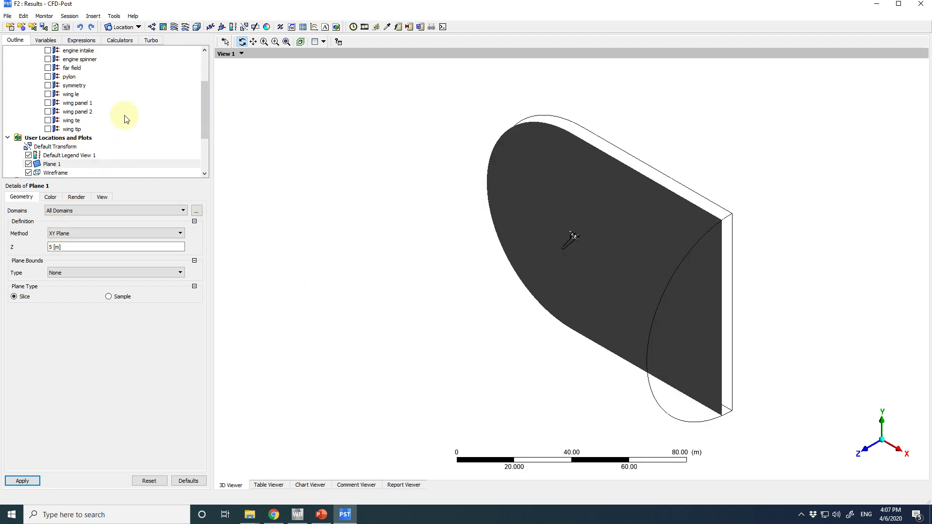
- Insert a contour named temperature located on Plane 1 and open its variable choices
scroll(121, 119, up, 3)
click(164, 27)
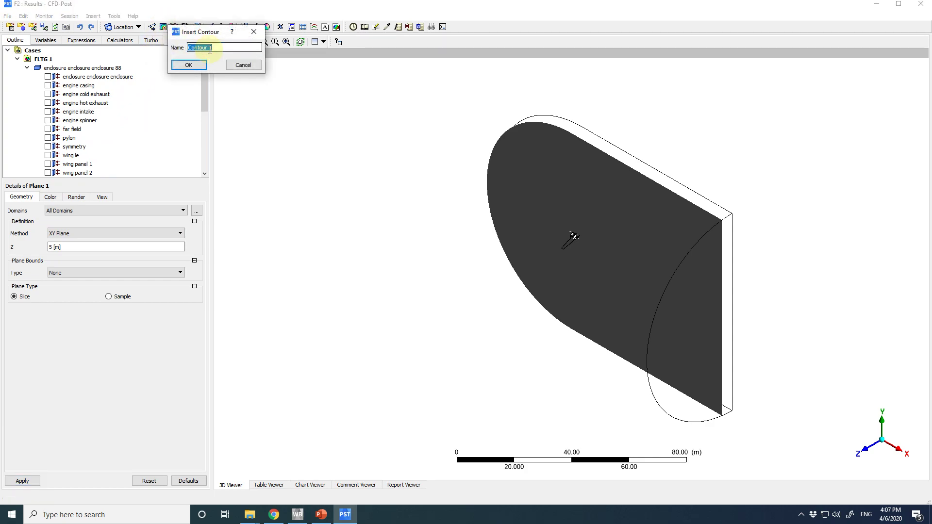
text(temperature)
click(188, 65)
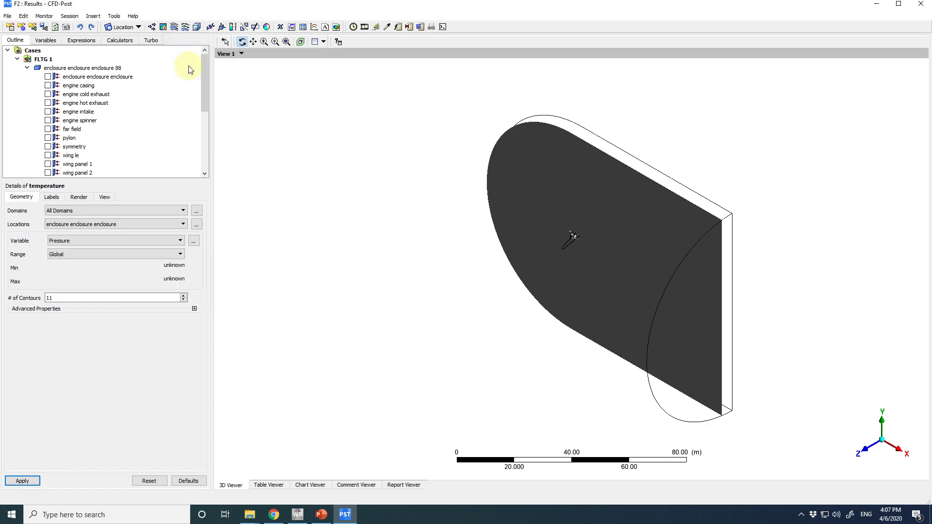
click(123, 224)
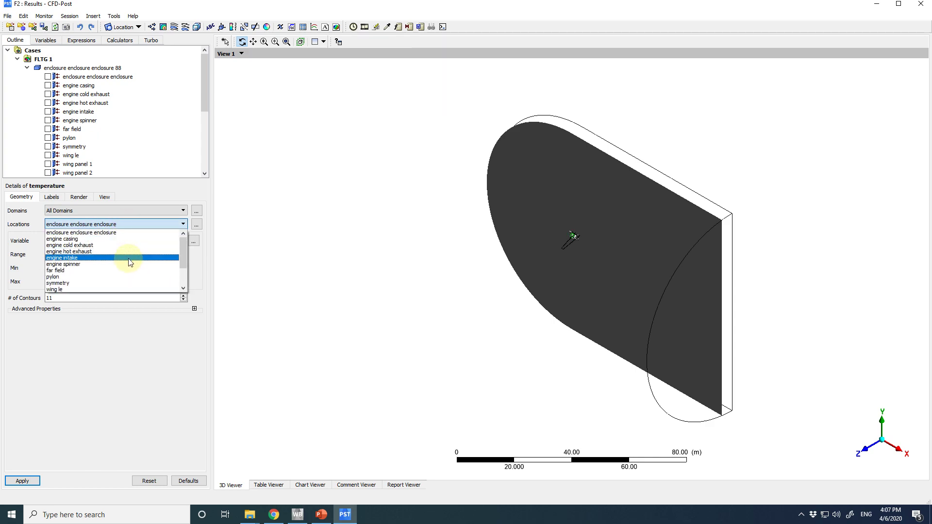
scroll(131, 262, down, 3)
click(131, 287)
click(98, 242)
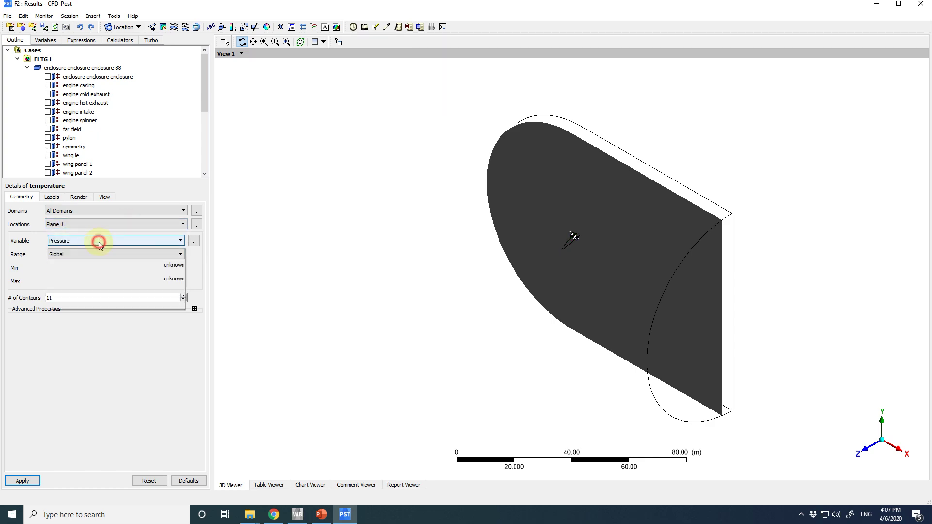